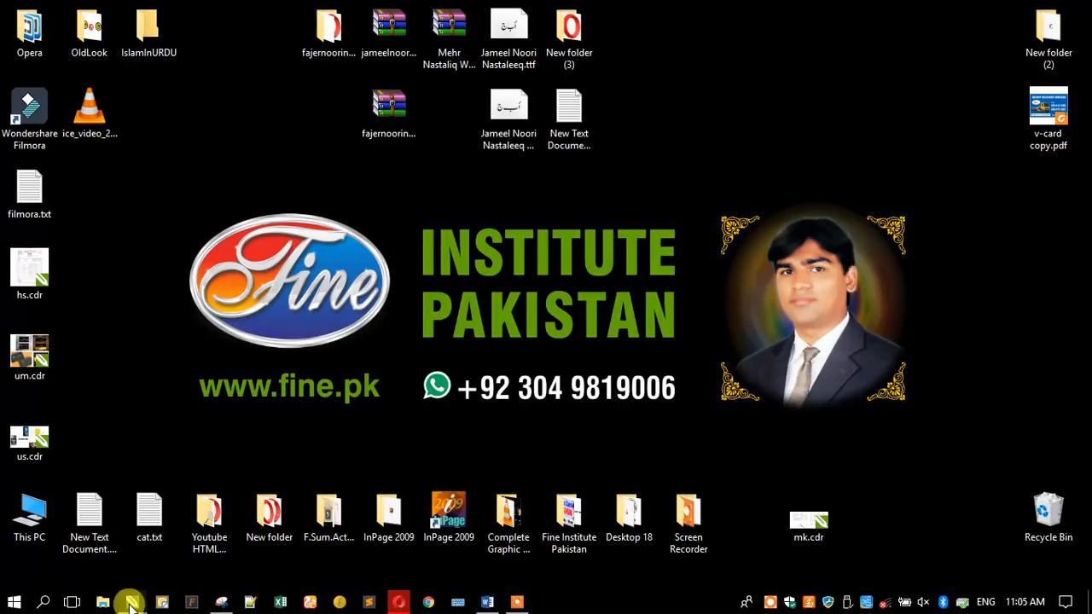
Switch to the us.cdr drawing in CorelDRAW and look over the reference images around the page
mouse_move(130, 602)
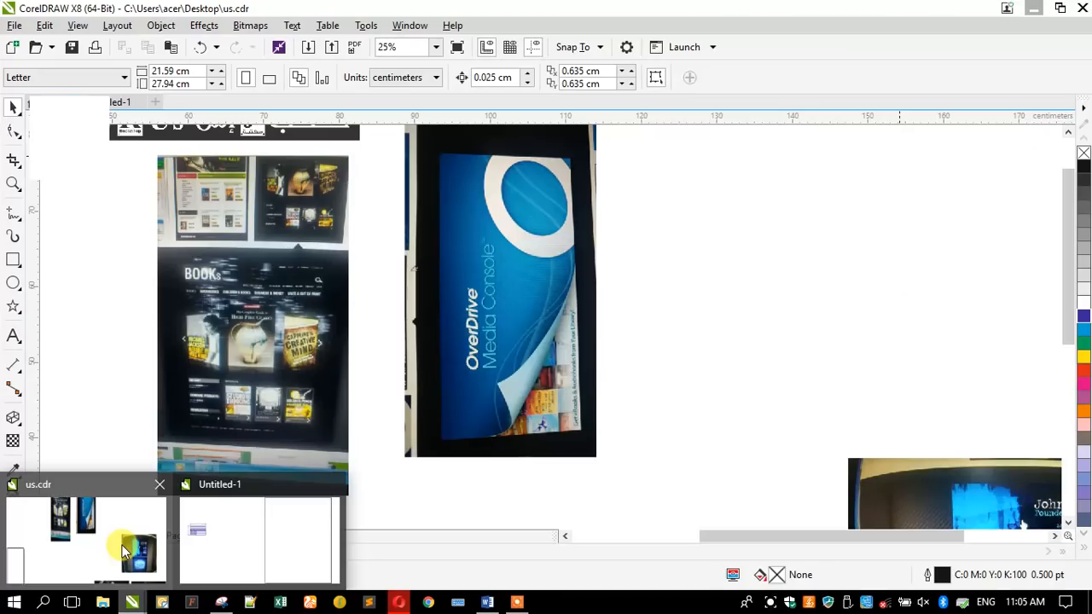
click(122, 544)
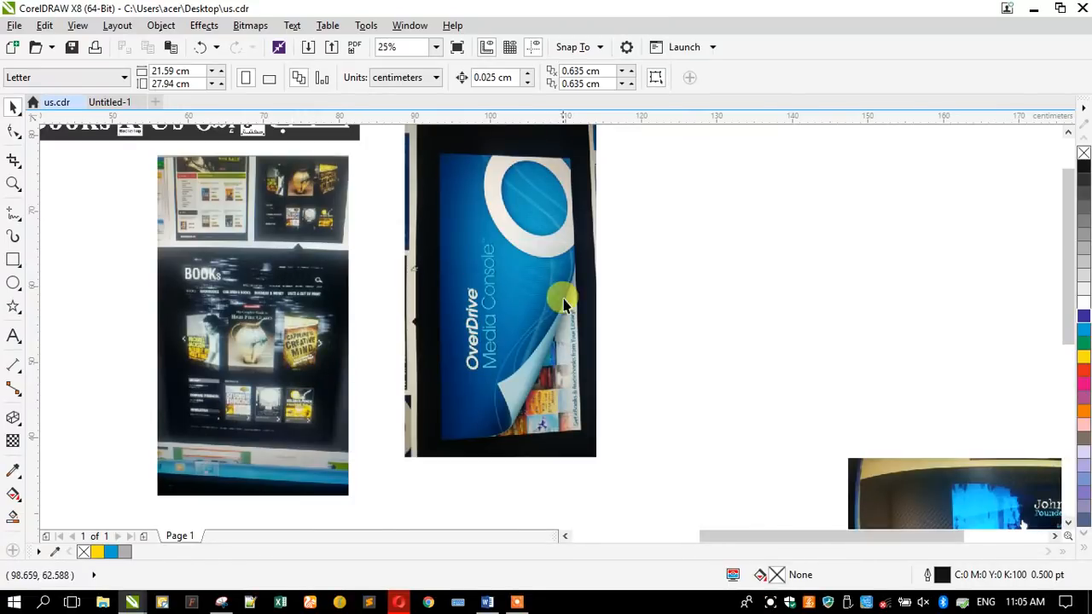
scroll(595, 275, down, 1)
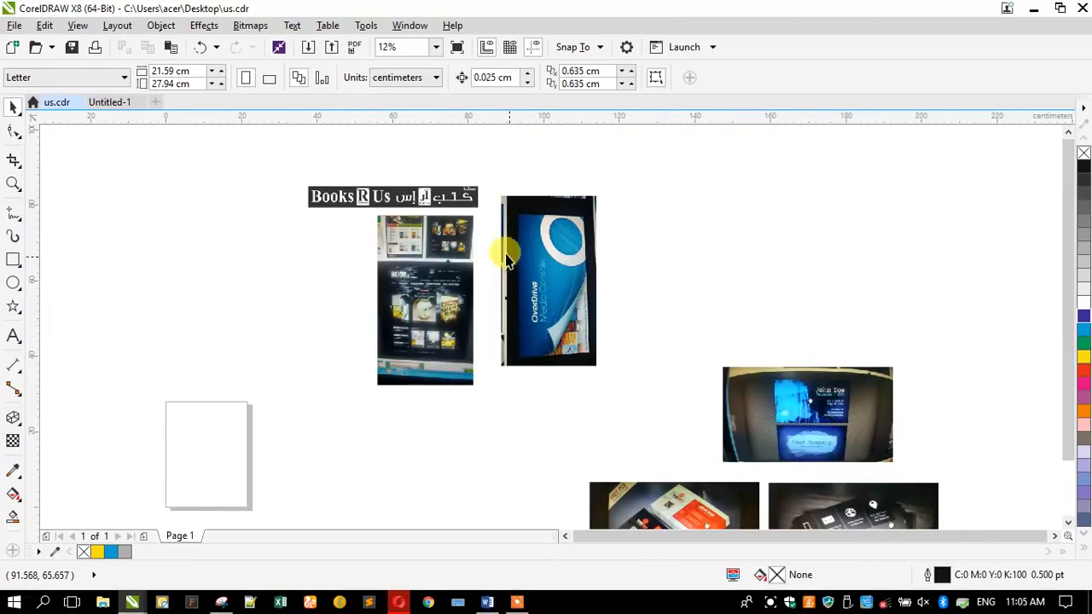
scroll(468, 202, up, 1)
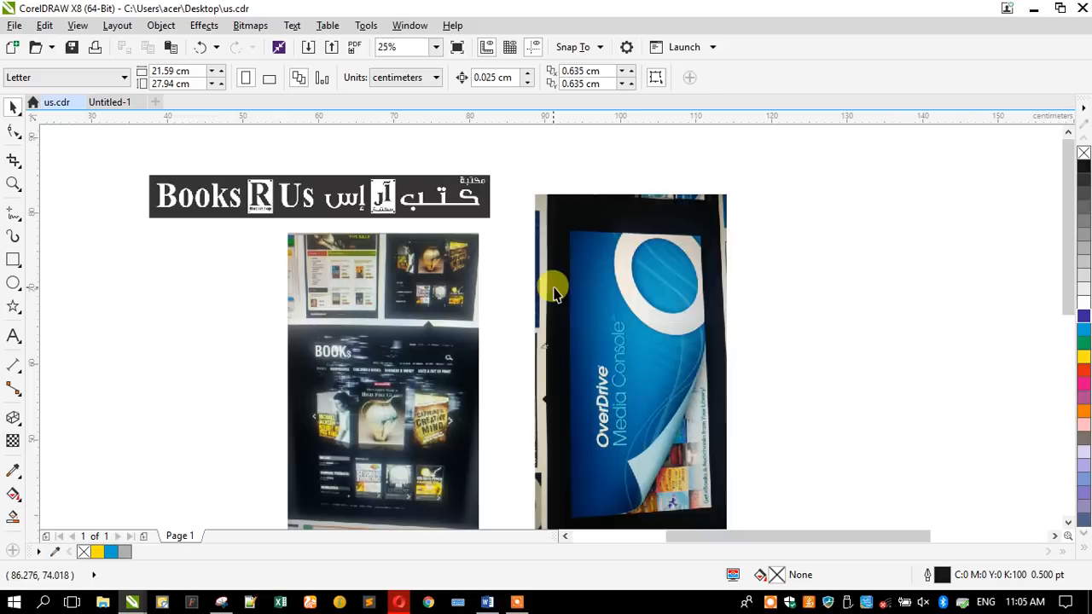
scroll(539, 274, down, 2)
scroll(643, 390, up, 1)
scroll(668, 395, up, 1)
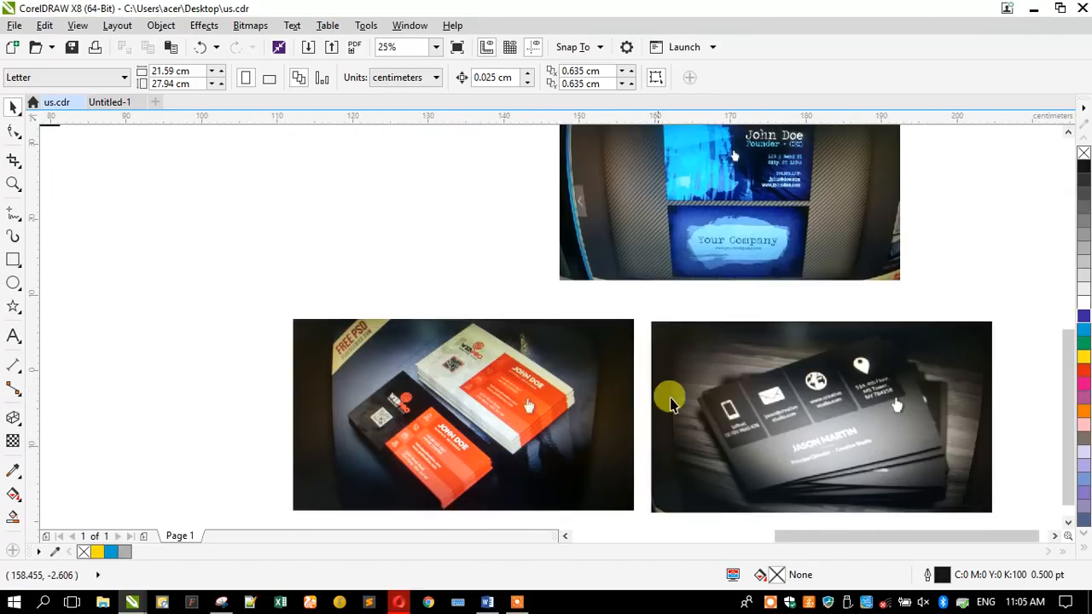
scroll(774, 366, down, 1)
scroll(512, 167, up, 1)
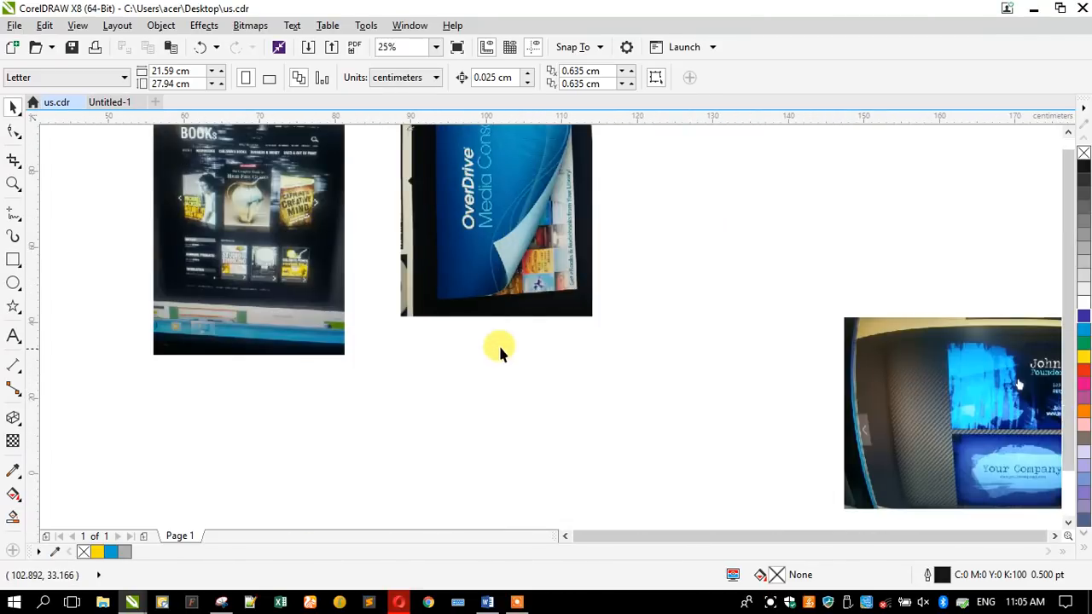
scroll(500, 349, down, 1)
scroll(426, 221, up, 1)
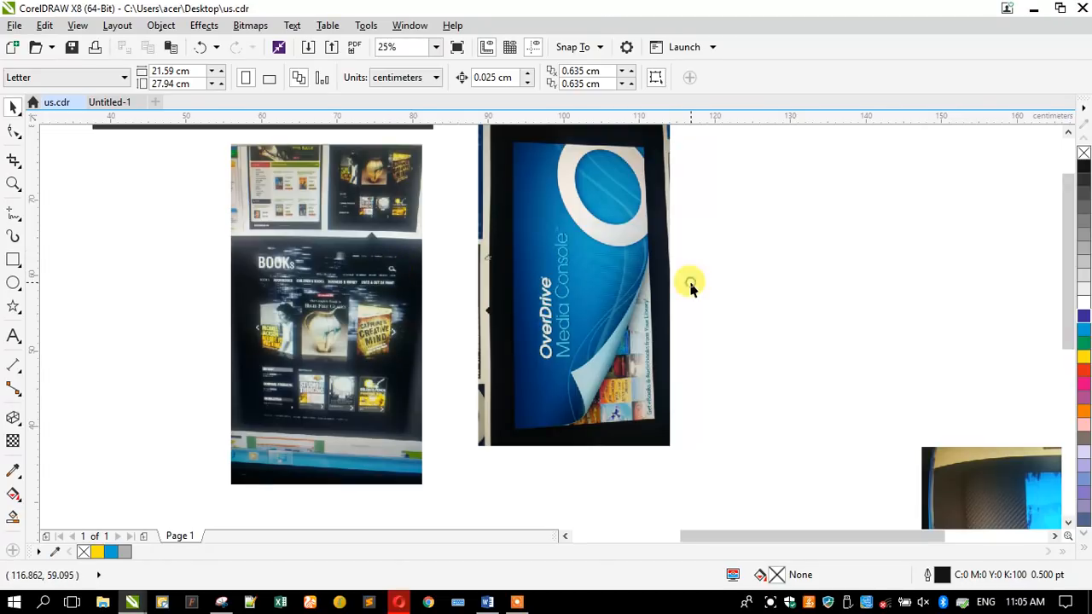
Move the OverDrive Media Console picture farther to the right of the Books website picture
click(569, 262)
drag(570, 261, 689, 262)
click(794, 183)
Set the page size to A4
scroll(794, 183, down, 1)
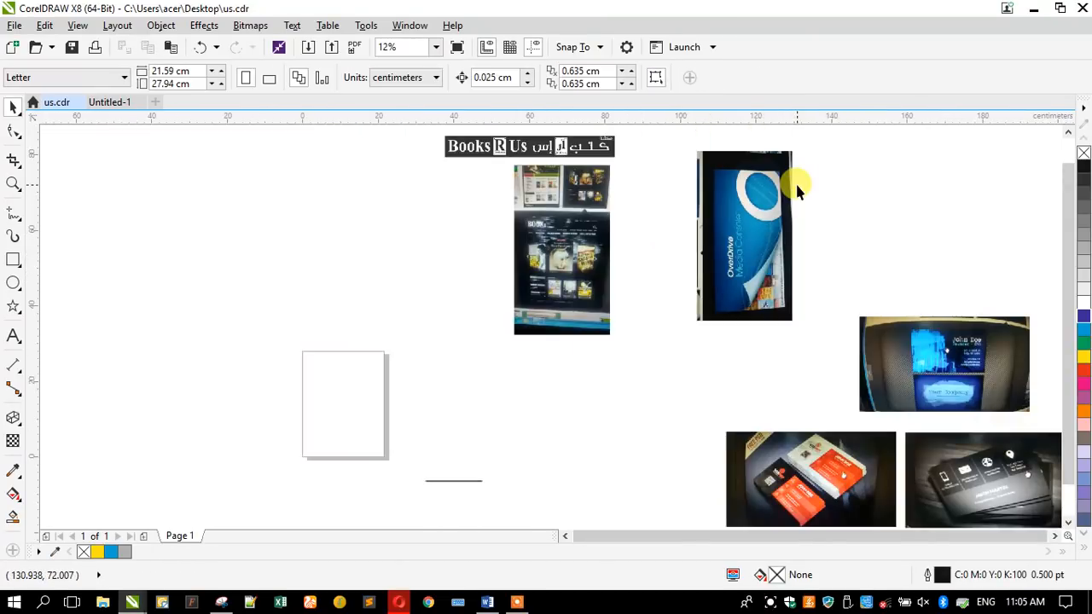
scroll(795, 181, down, 1)
scroll(615, 261, up, 1)
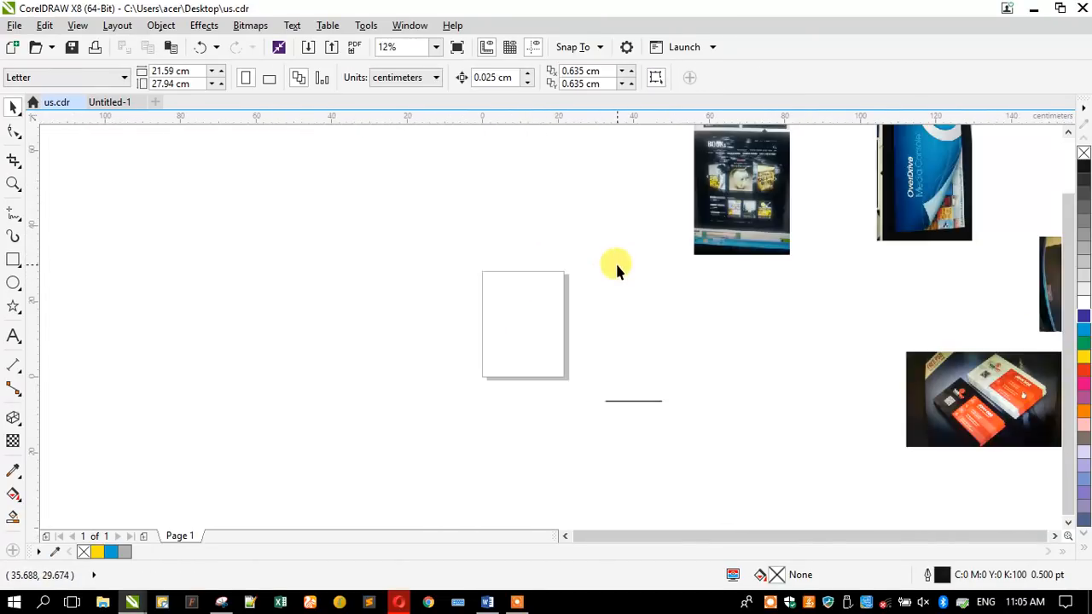
click(27, 79)
click(47, 128)
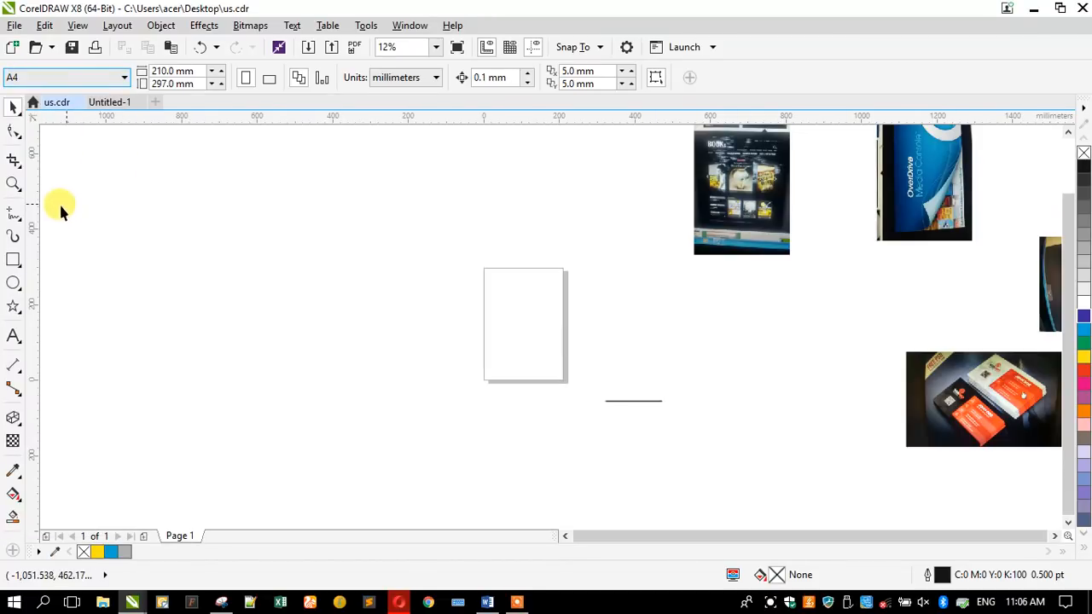
Create a page-sized 210 × 297 mm rectangle and place it to the right of the OverDrive picture
double_click(16, 257)
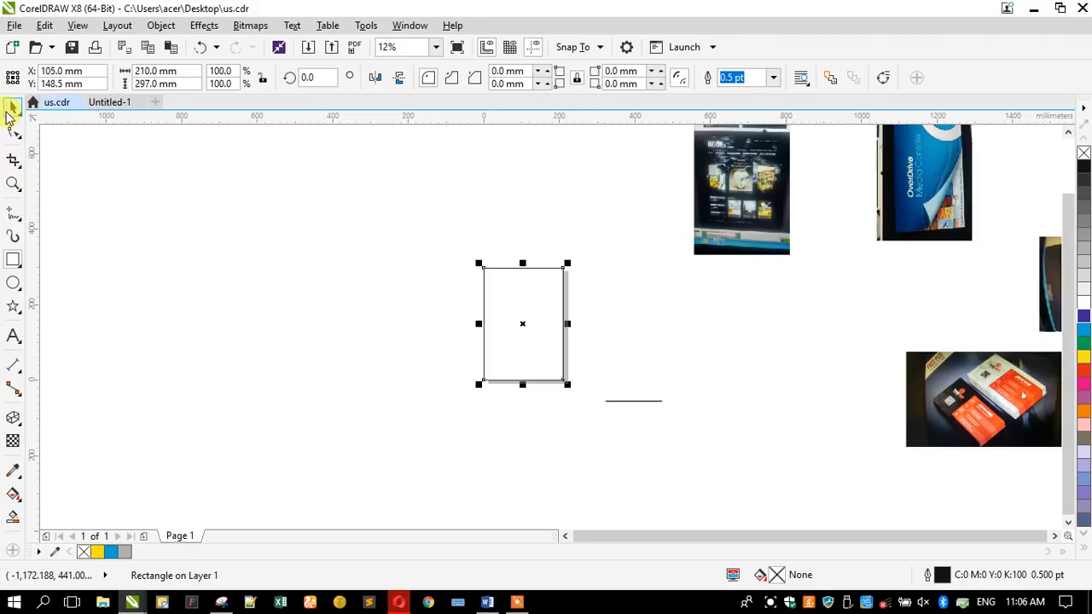
scroll(354, 332, down, 1)
drag(462, 316, 714, 222)
scroll(776, 220, up, 1)
click(730, 349)
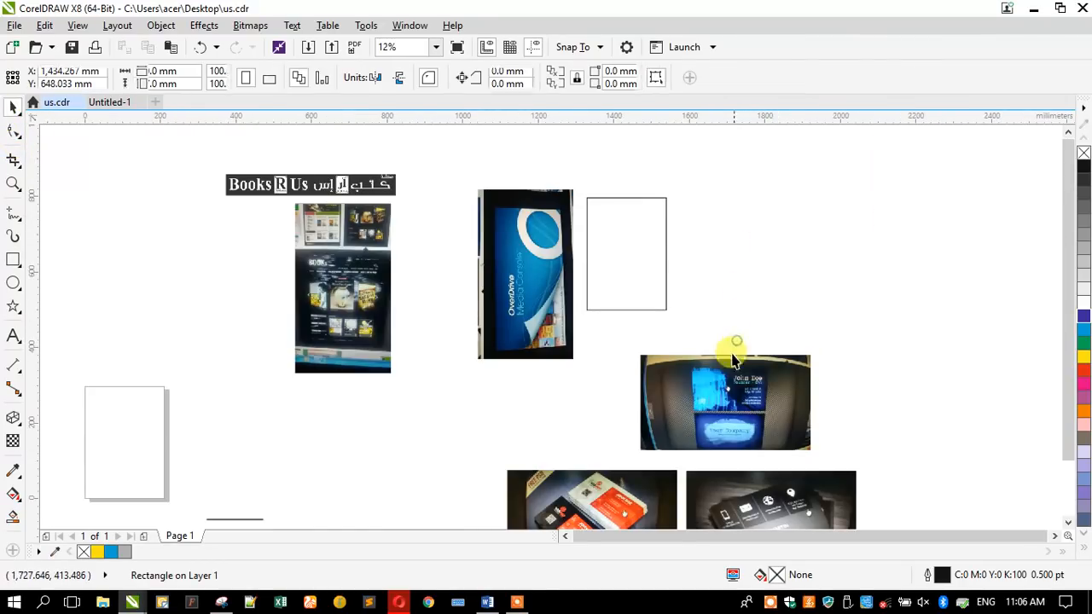
Scale the six reference images down together to about a third and move them to the left of the A4 rectangle
click(716, 384)
shift+click(750, 487)
shift+click(578, 493)
shift+click(522, 284)
shift+click(304, 214)
shift+click(305, 181)
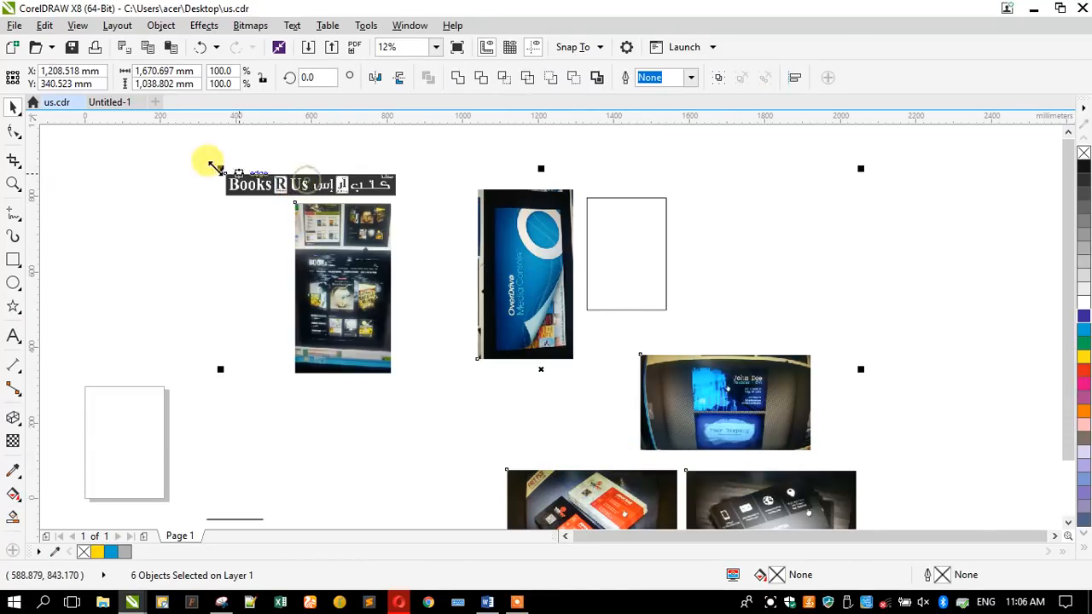
drag(219, 163, 446, 273)
drag(543, 331, 470, 208)
Make a half-width copy of the A4 rectangle, 105 × 297 mm, and place it to the right of the original
click(614, 251)
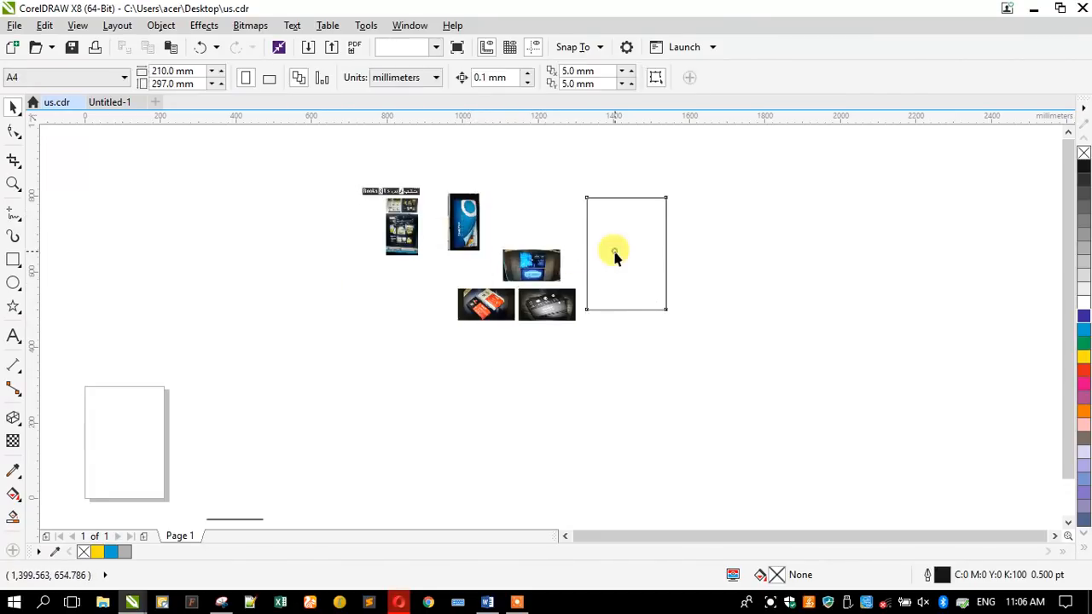
scroll(678, 205, up, 2)
scroll(682, 200, down, 1)
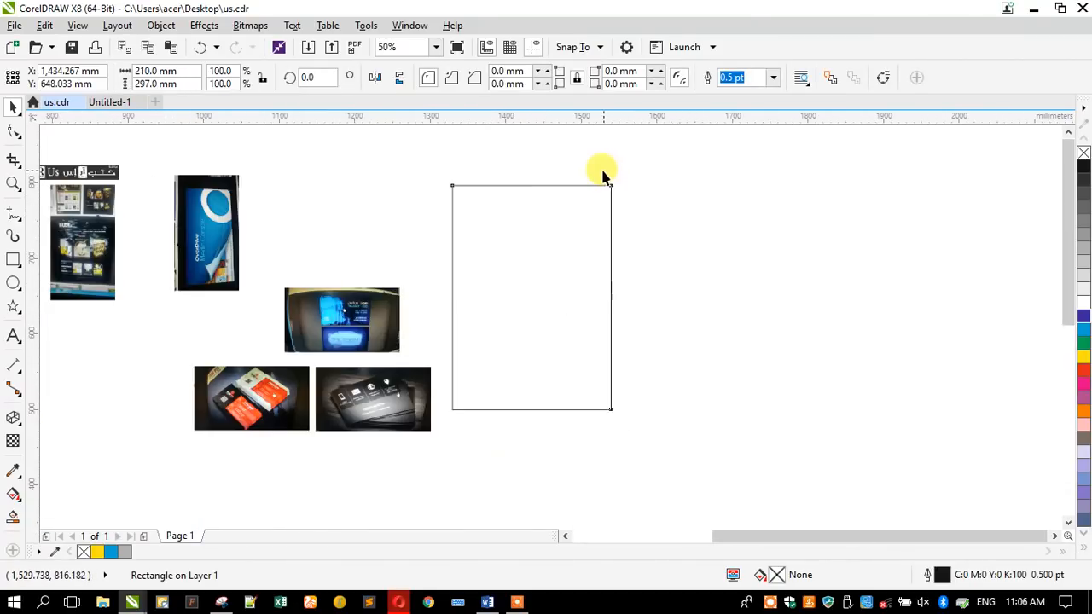
drag(447, 297, 655, 300)
scroll(770, 170, up, 1)
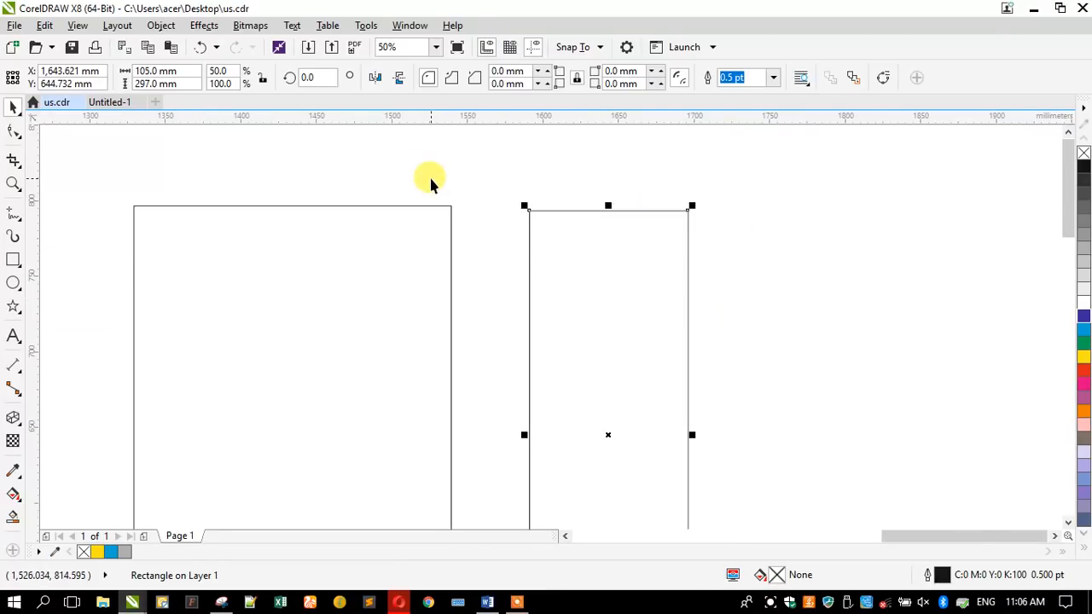
click(431, 179)
Draw a circle about 45.5 mm in diameter near the narrow rectangle's upper edge and center it horizontally in that rectangle
click(12, 280)
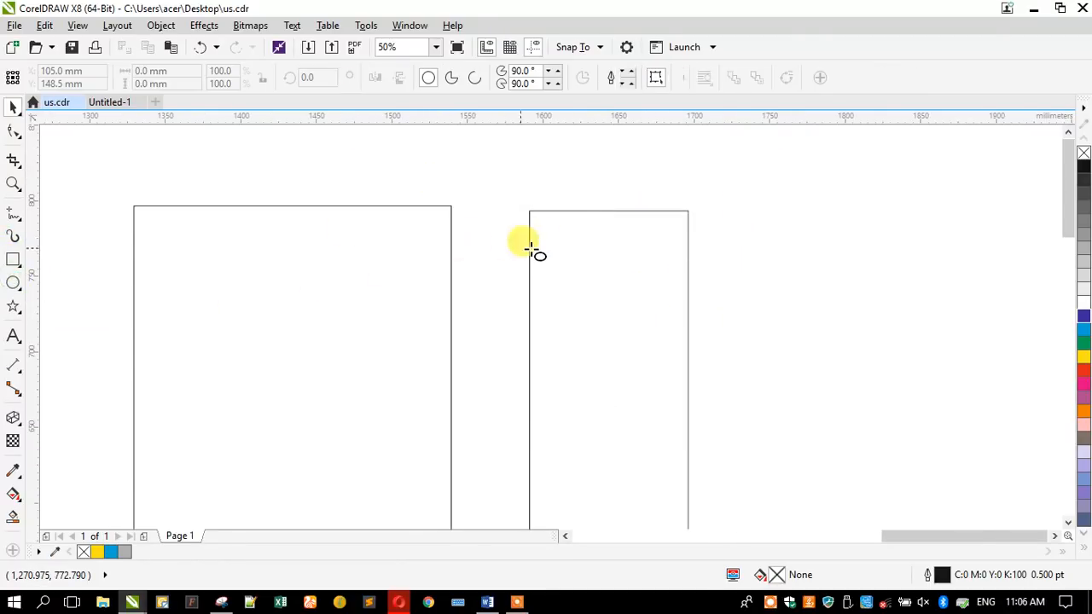
drag(621, 252, 658, 292)
click(13, 108)
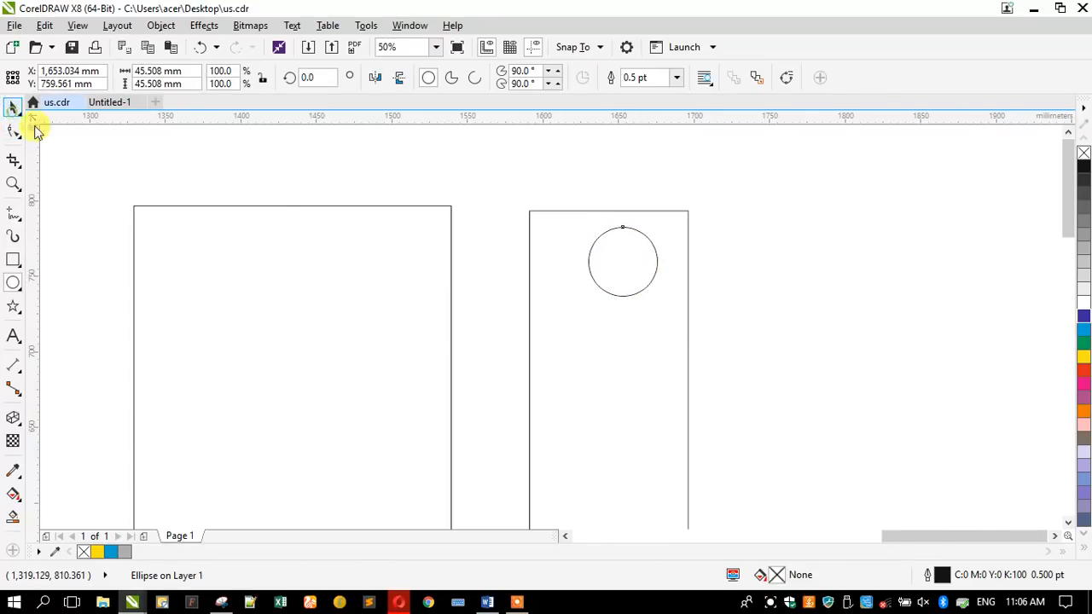
shift+click(529, 299)
click(497, 193)
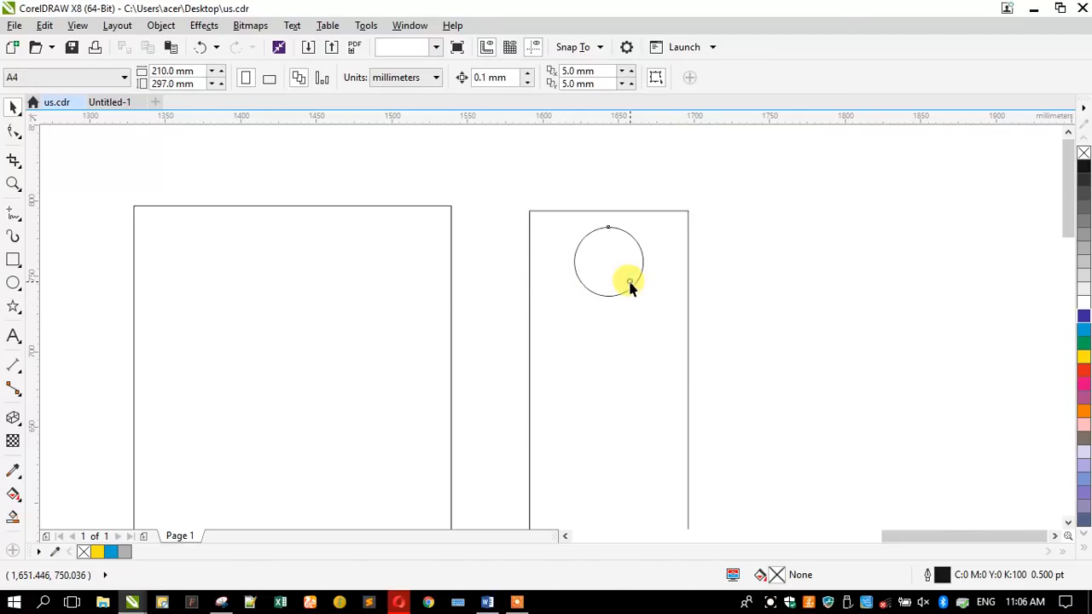
Enlarge the circle to about 53 mm in diameter and move it about 10 mm down inside the narrow rectangle
click(606, 231)
scroll(607, 234, down, 1)
scroll(616, 244, up, 2)
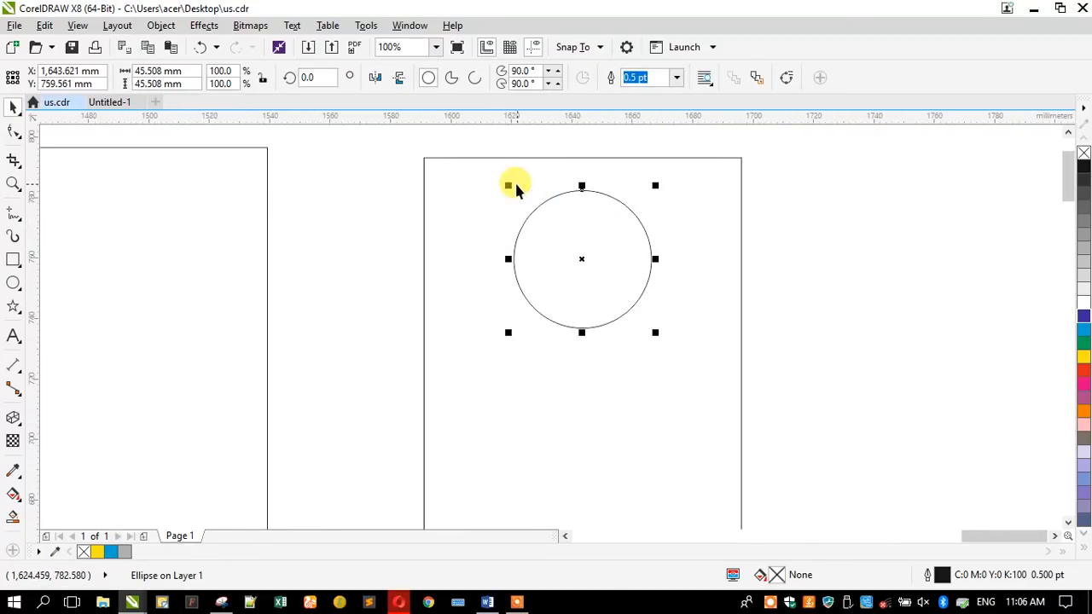
drag(509, 179, 499, 170)
drag(548, 204, 555, 235)
click(351, 238)
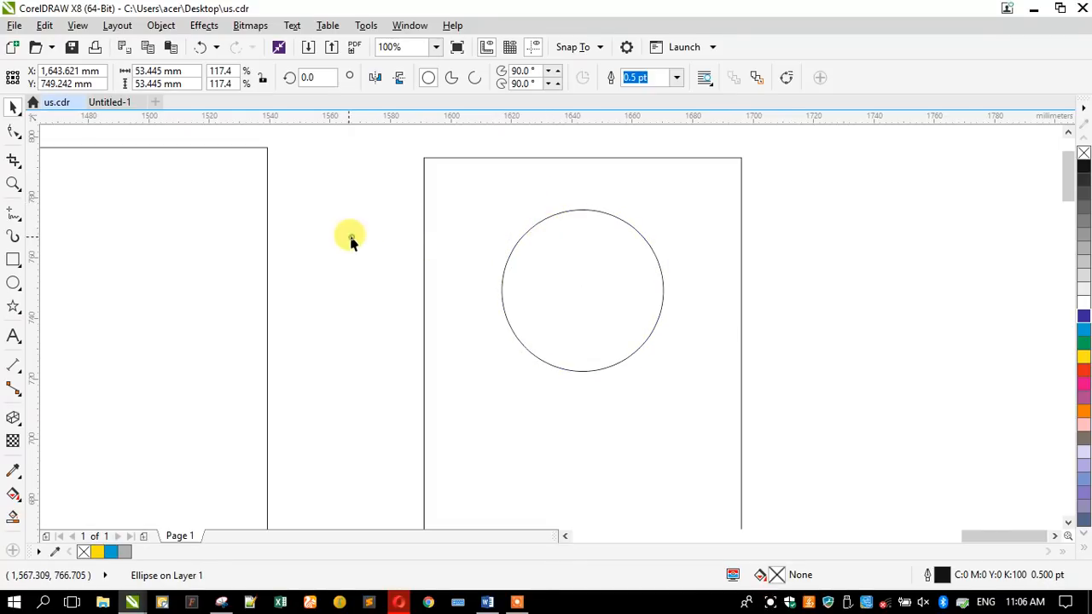
Draw a thin horizontal rectangle about 45.5 × 5 mm from outside the narrow rectangle's left edge into the circle
scroll(477, 205, down, 4)
scroll(496, 228, up, 2)
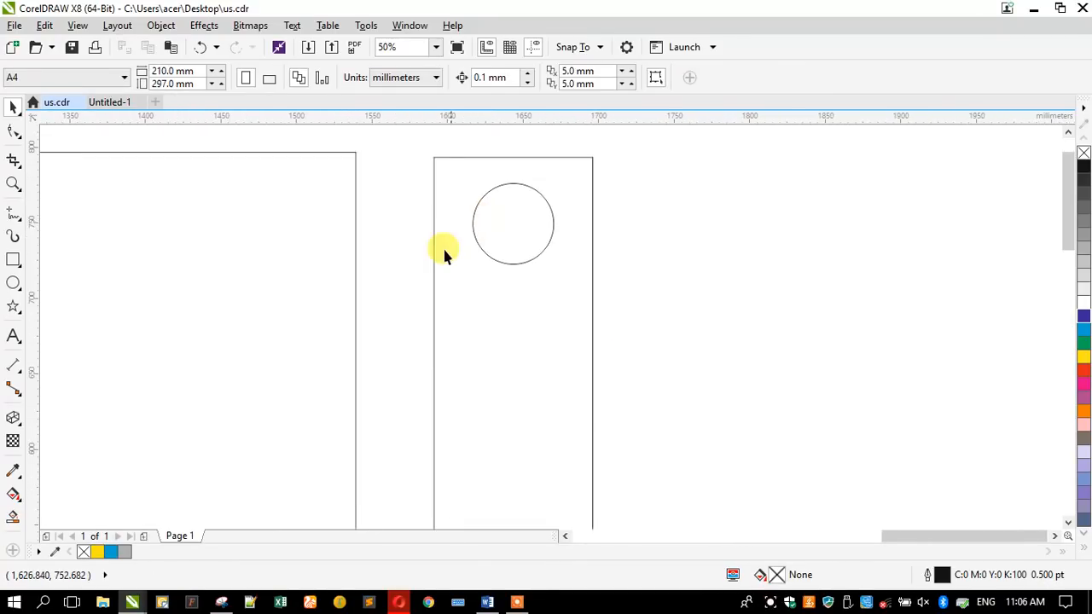
scroll(471, 212, up, 1)
click(18, 261)
drag(373, 223, 512, 239)
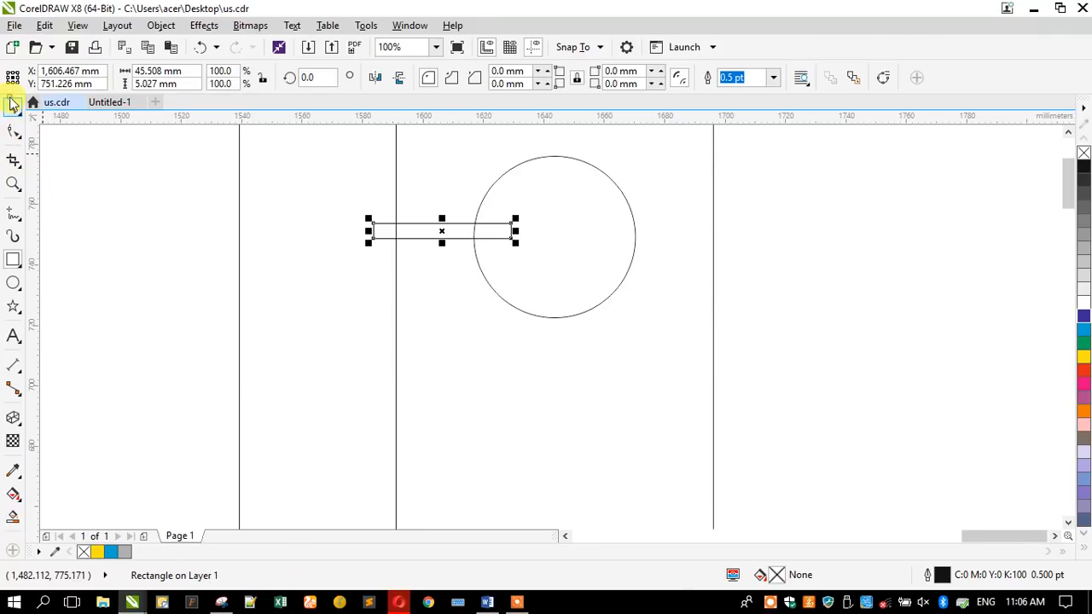
Align the thin bar's center vertically with the center of the circle
shift+click(529, 185)
key(e)
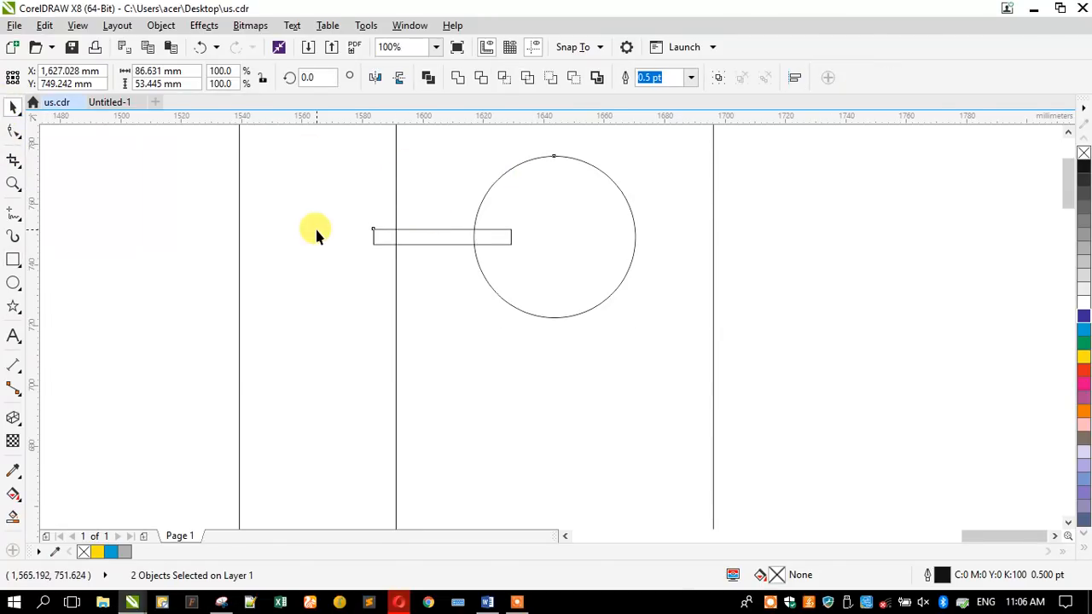
click(345, 237)
Examine how the thin bar overlaps the circle and the narrow rectangle's left edge
scroll(348, 238, down, 1)
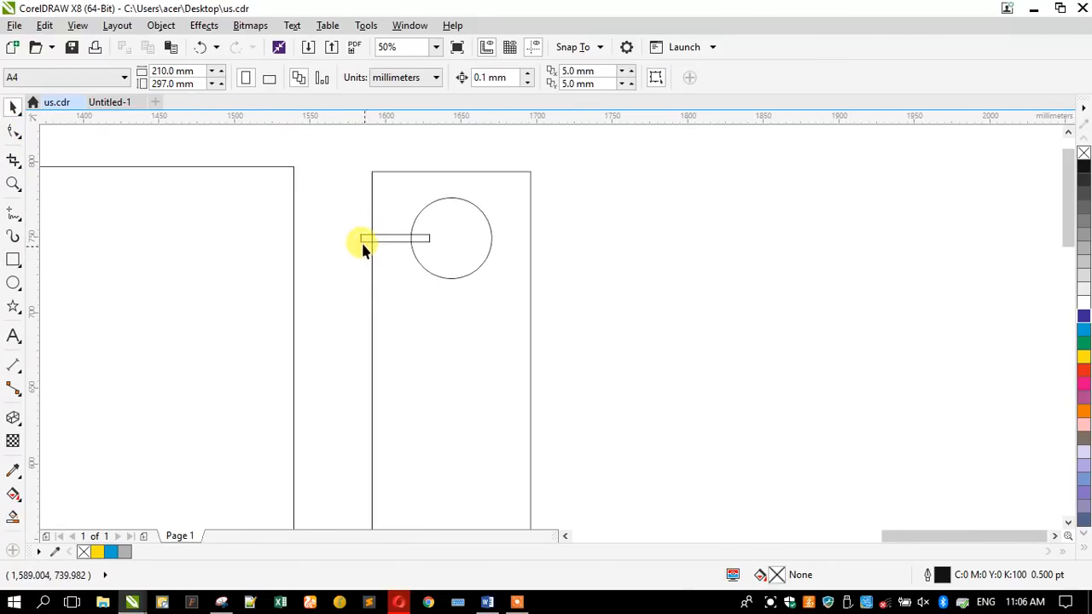
scroll(467, 264, down, 1)
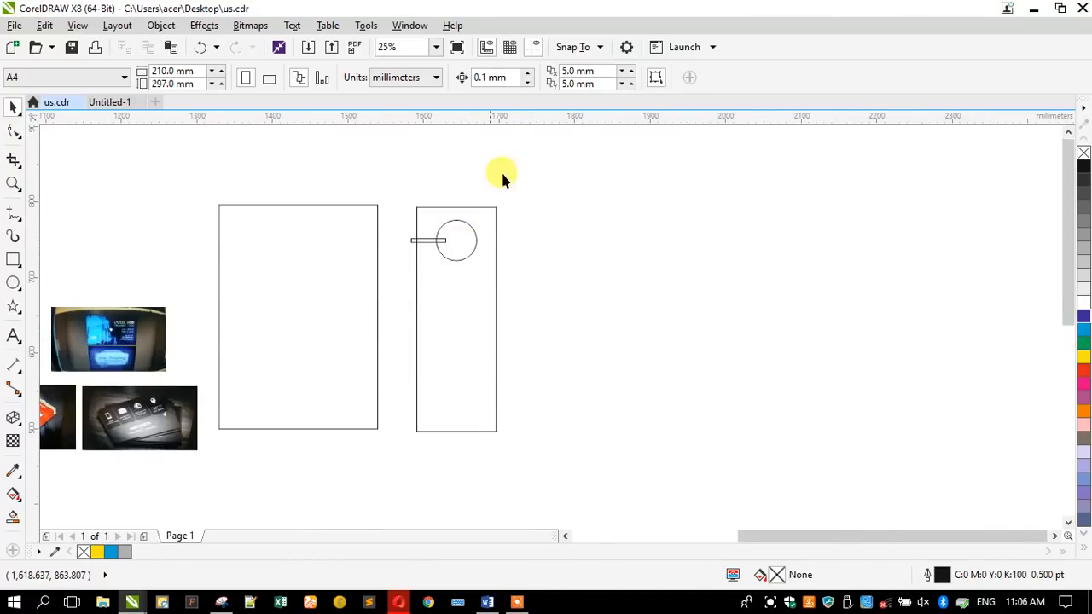
scroll(460, 206, up, 1)
scroll(460, 206, down, 1)
click(478, 224)
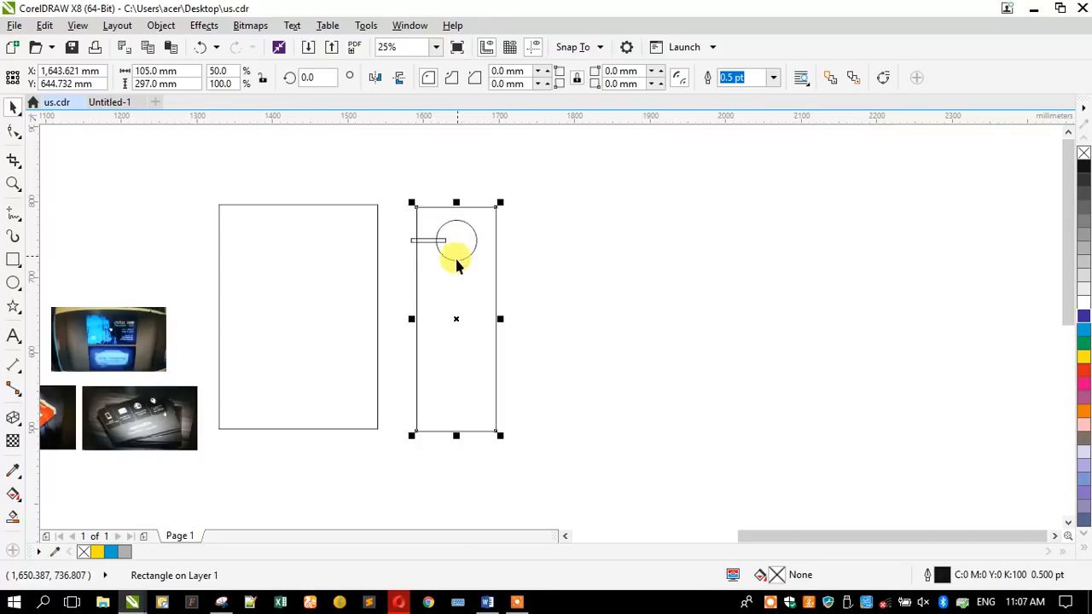
scroll(430, 237, up, 1)
scroll(430, 234, up, 2)
click(354, 258)
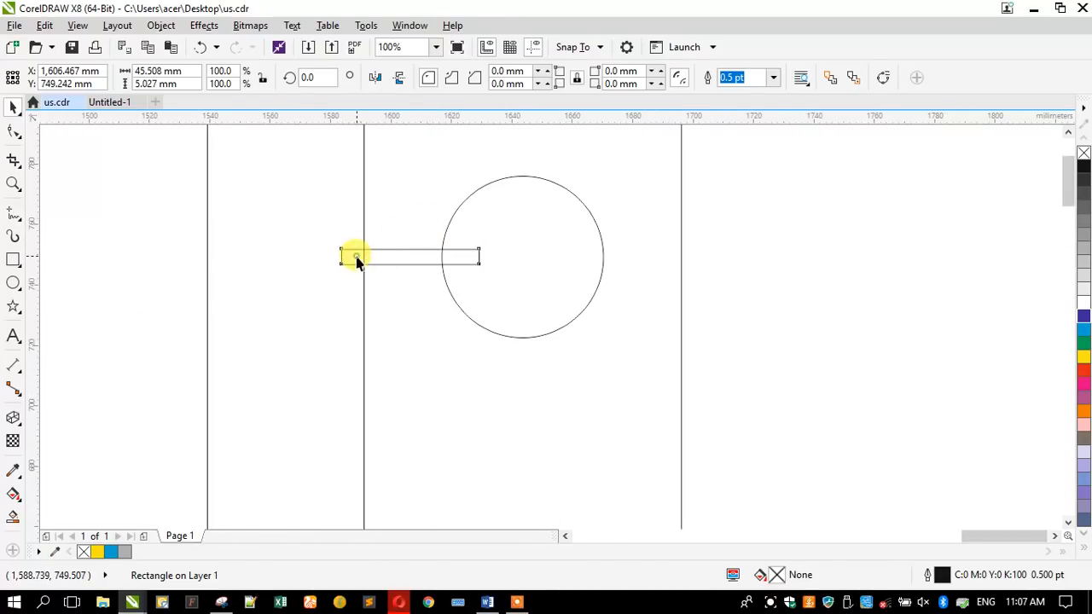
click(322, 224)
Try rounding all corners of the narrow rectangle to a radius of about 9.5 mm
click(373, 220)
scroll(375, 219, down, 1)
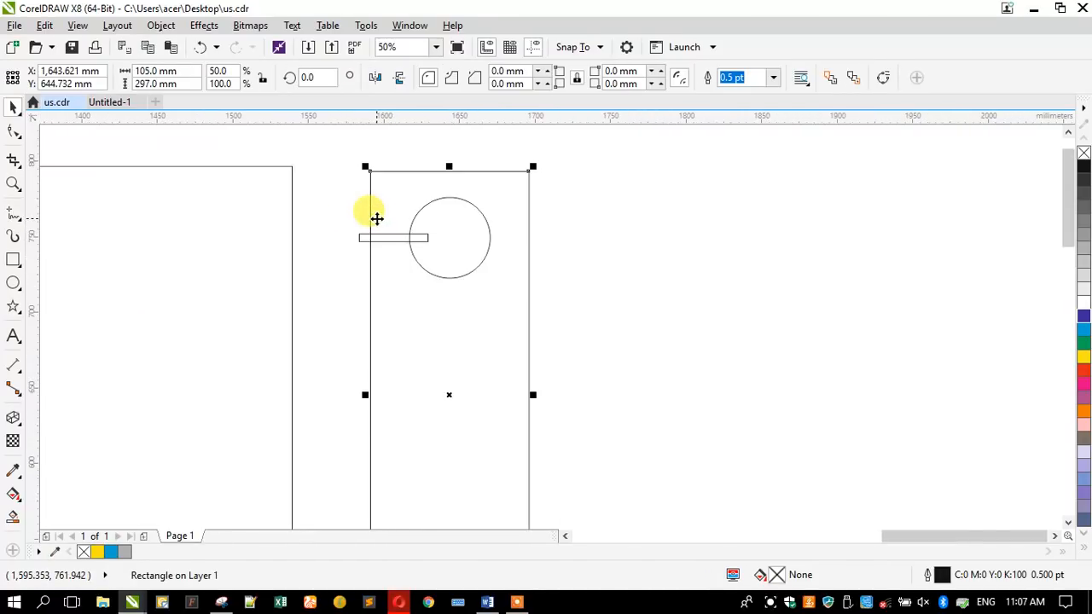
click(14, 132)
drag(373, 174, 418, 167)
scroll(418, 167, down, 1)
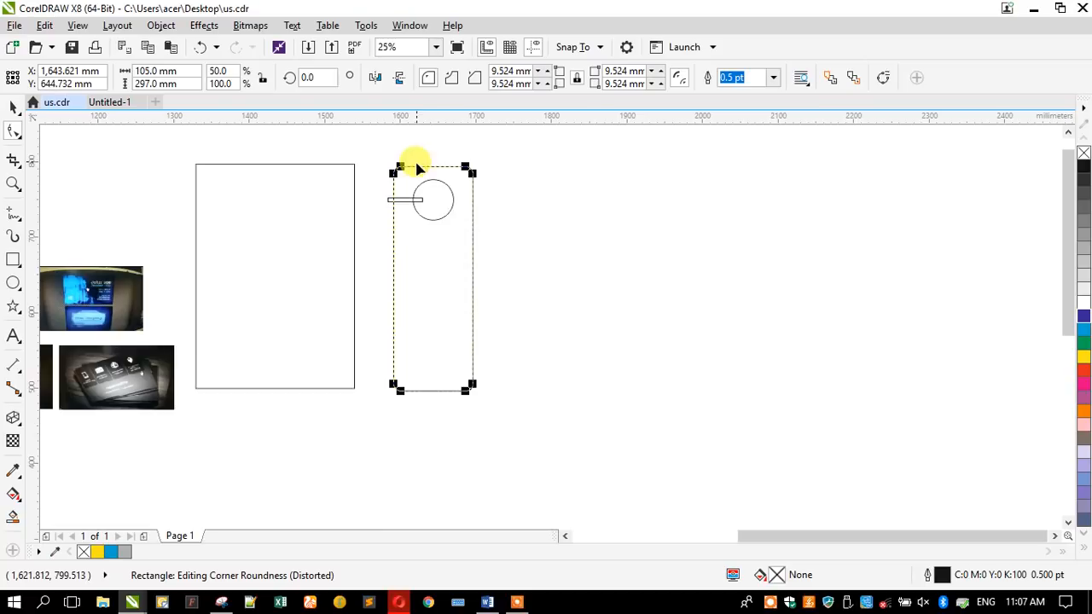
scroll(347, 191, up, 1)
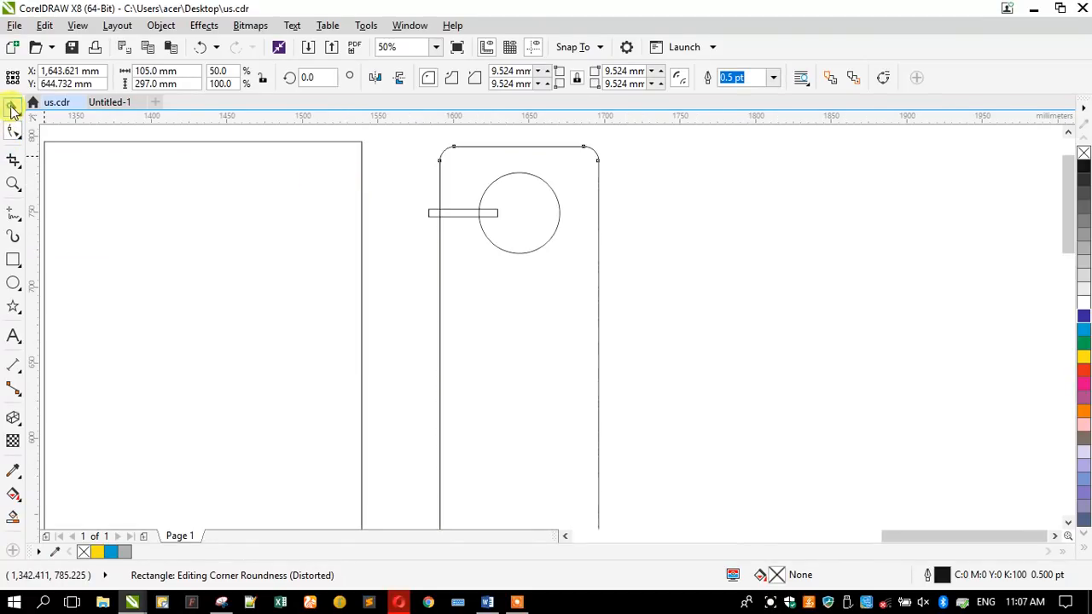
click(11, 108)
click(441, 182)
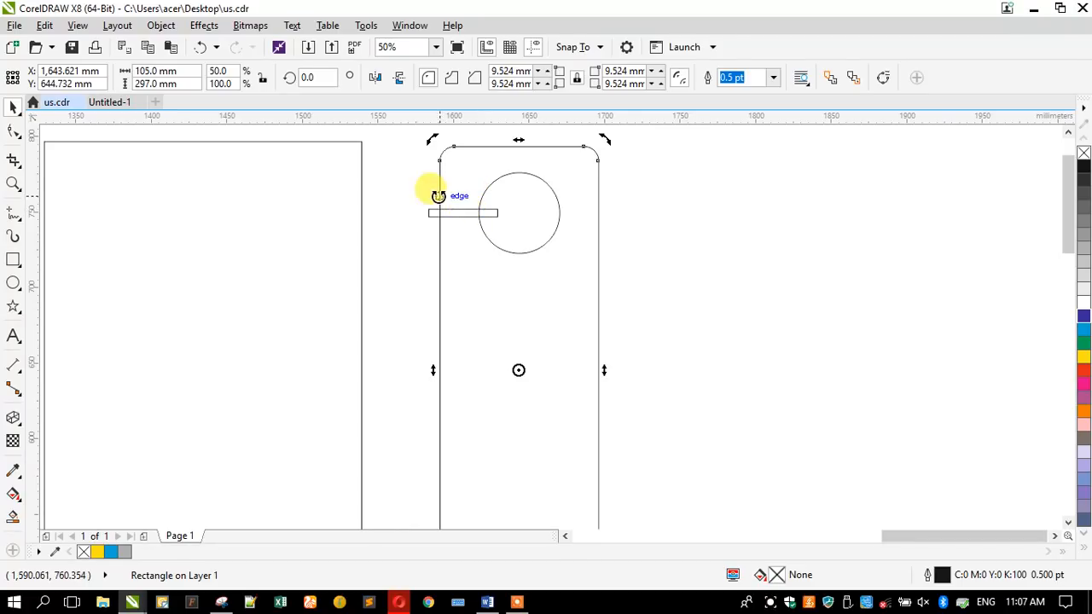
click(397, 243)
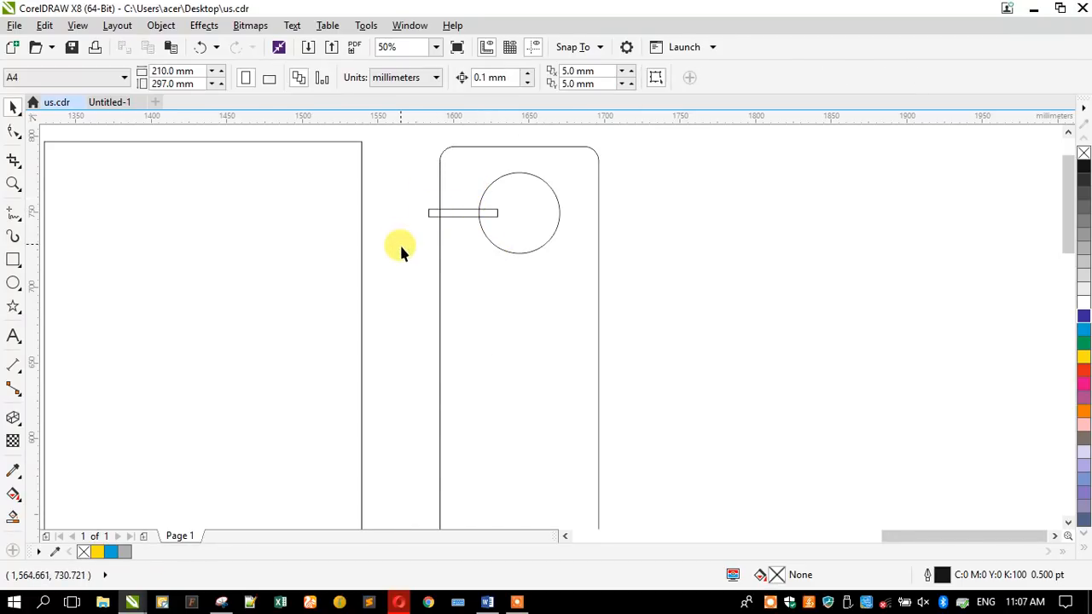
key(ctrl+z)
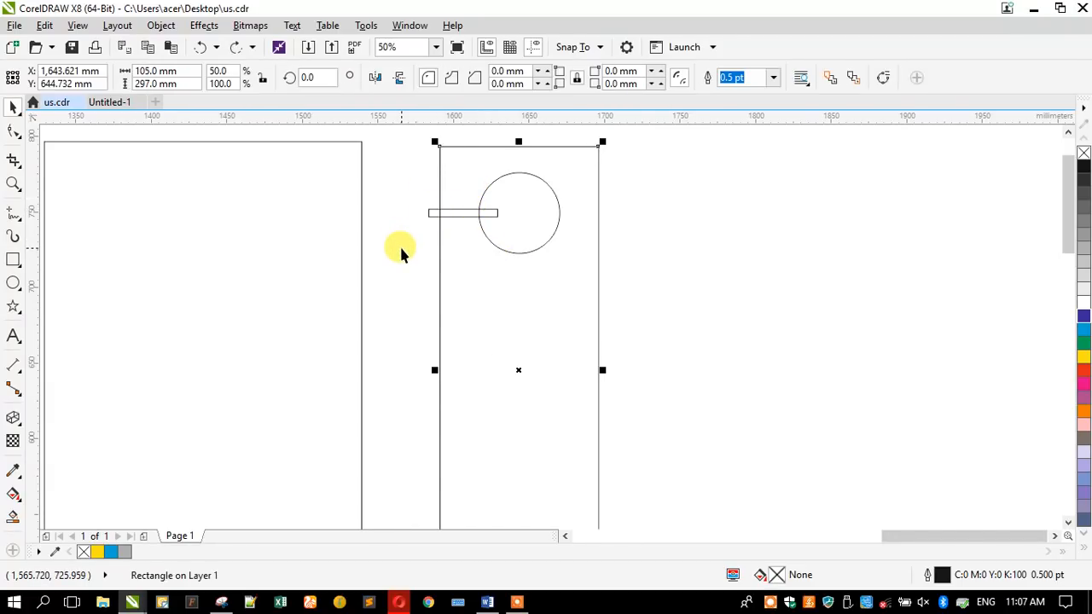
click(400, 253)
click(431, 212)
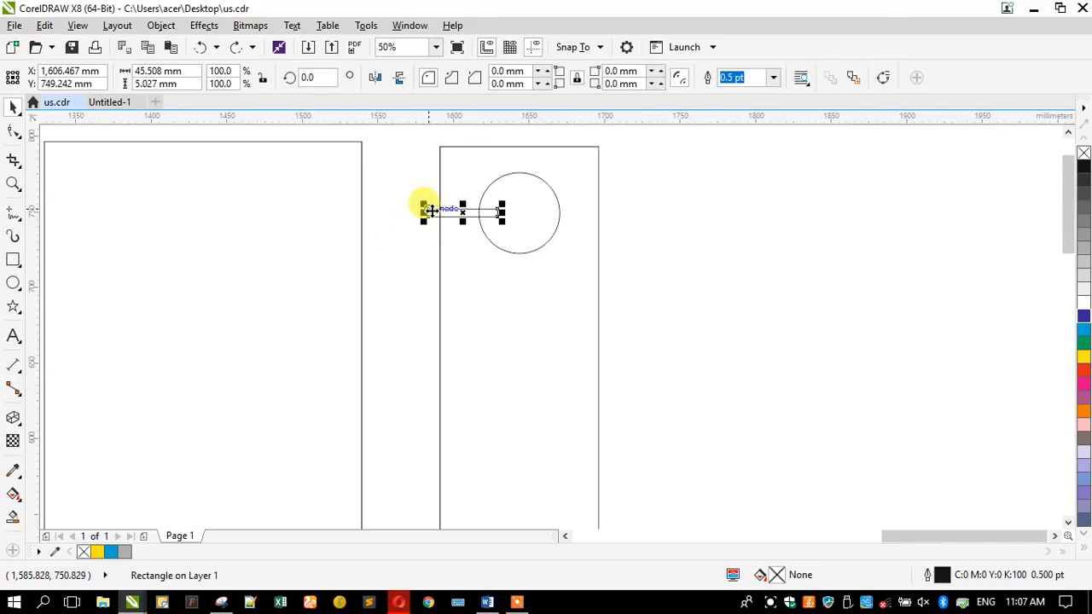
click(411, 232)
scroll(457, 223, down, 1)
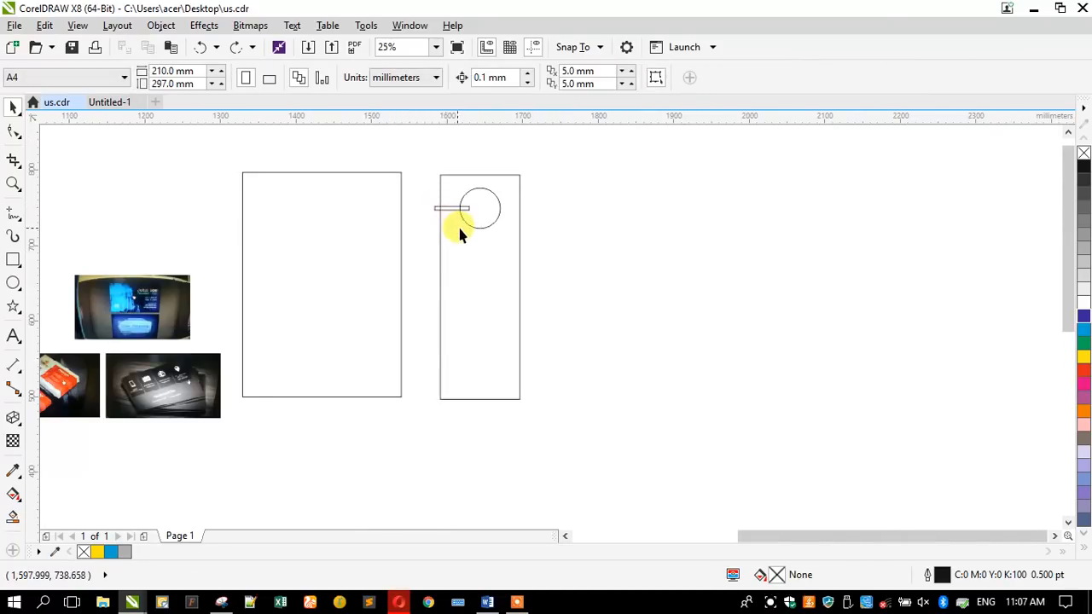
Rotate the thin bar by 30° so that it slopes up into the circle
scroll(440, 208, up, 1)
click(407, 189)
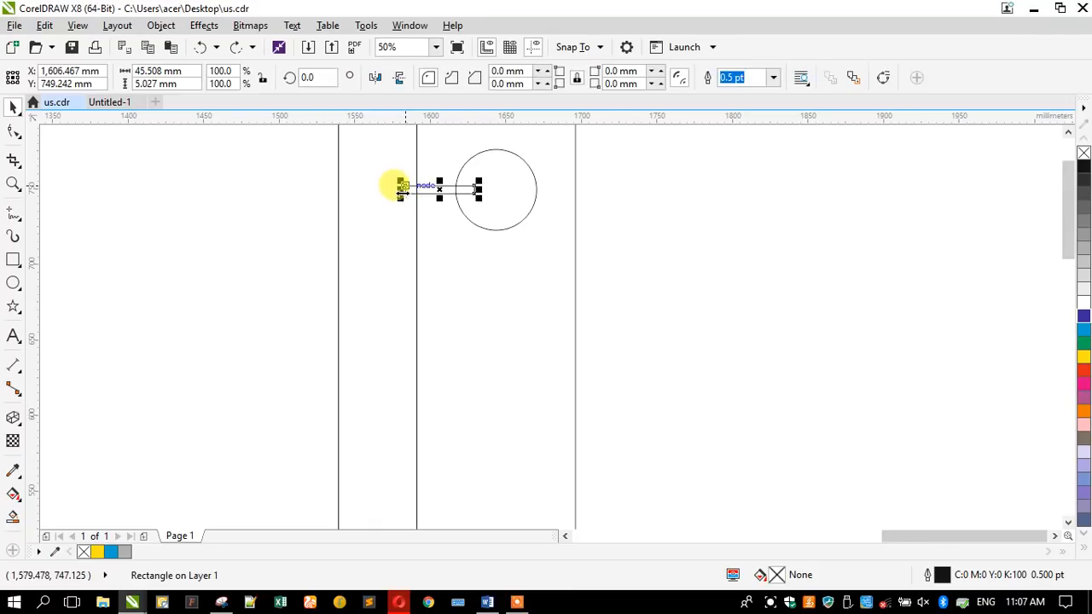
click(402, 187)
drag(399, 180, 413, 223)
click(365, 207)
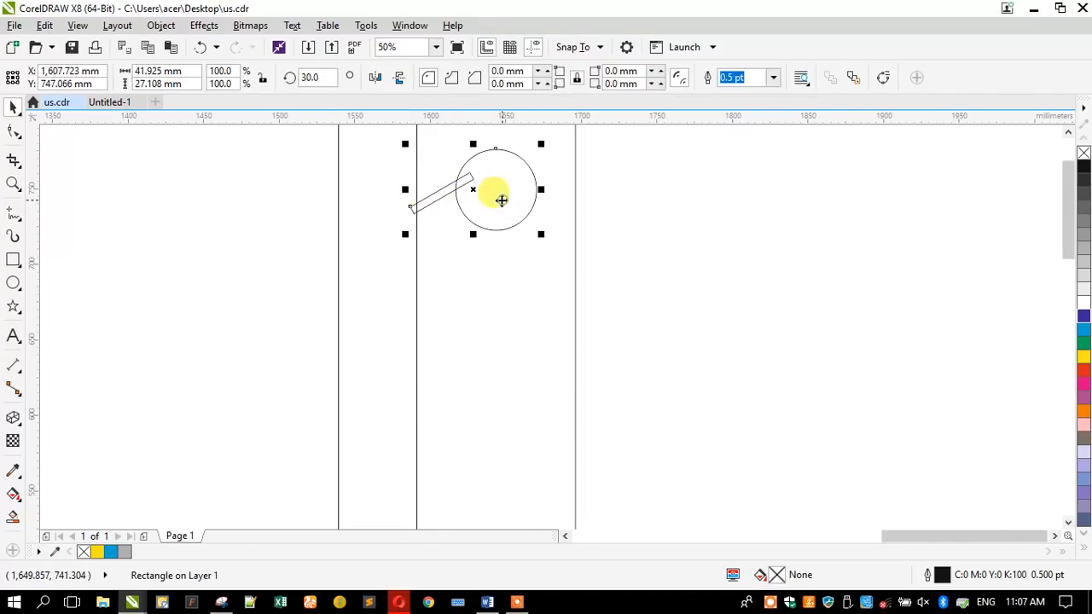
click(369, 210)
scroll(438, 171, up, 2)
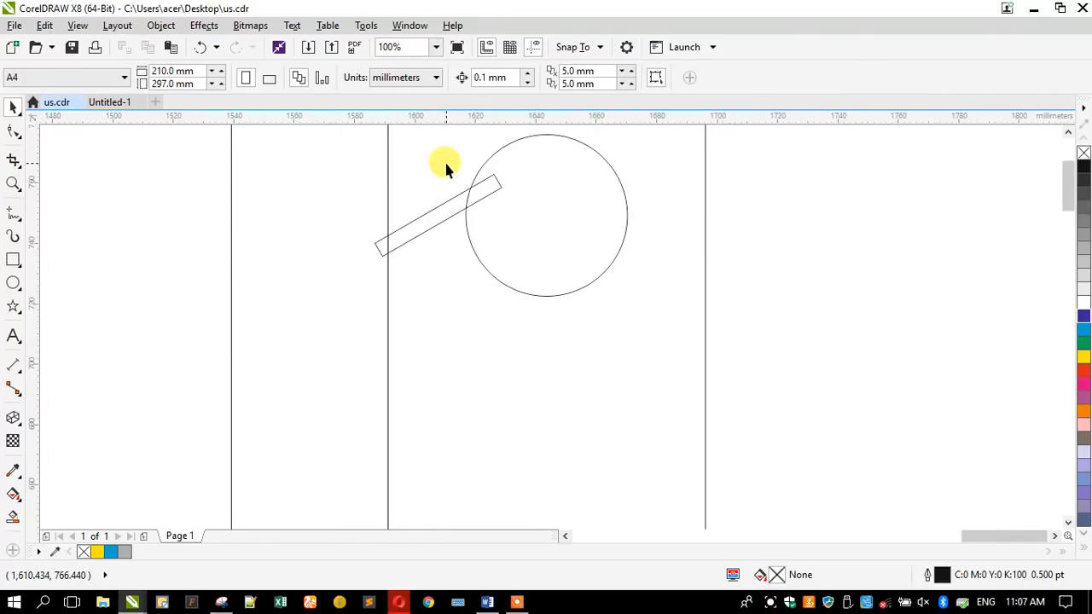
scroll(444, 165, down, 2)
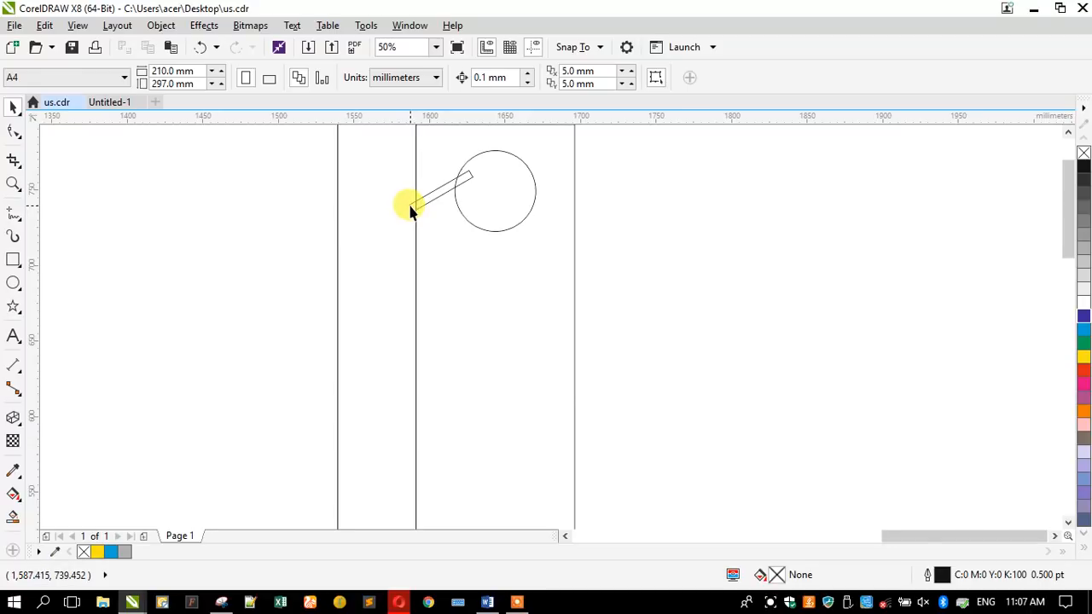
Move the slanted bar down so that it meets the lower-left part of the circle
drag(411, 211, 411, 244)
click(375, 236)
scroll(375, 236, down, 2)
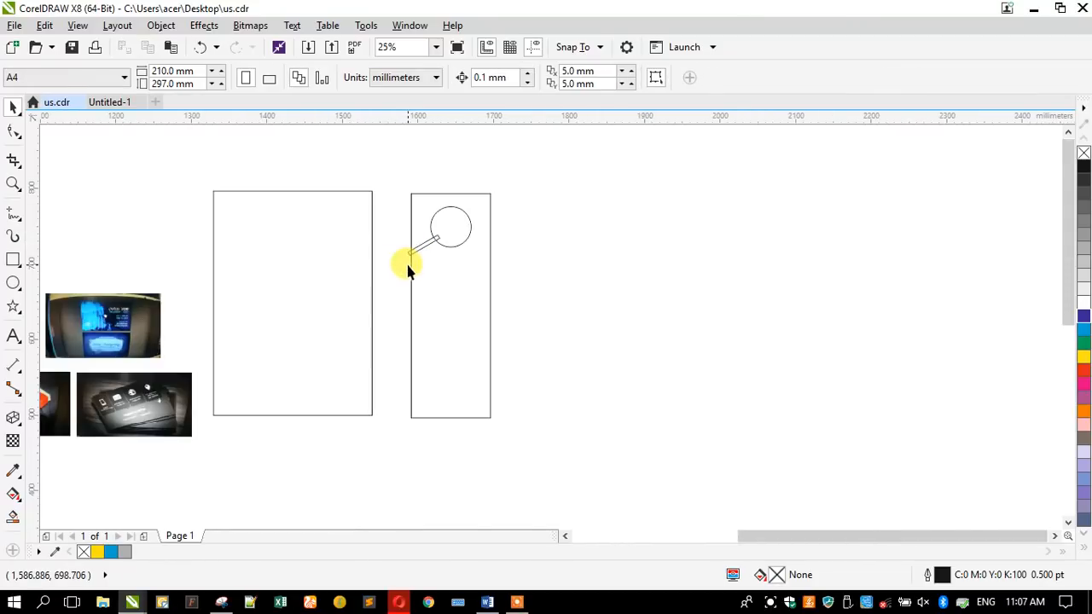
scroll(419, 239, up, 2)
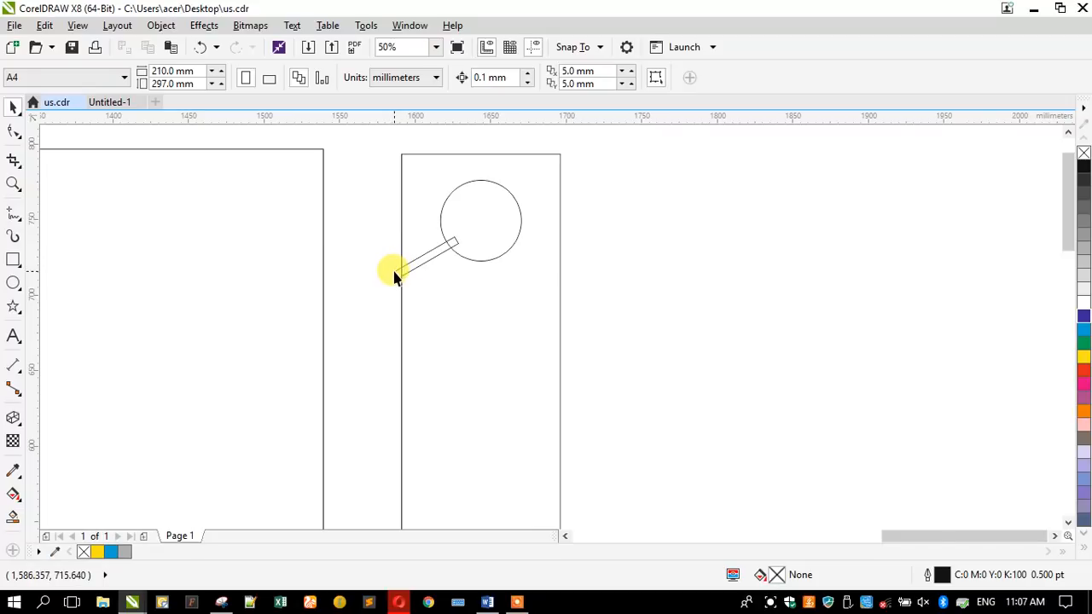
Scale the slanted bar to about 137% and shift it up so it spans from outside the rectangle's left edge into the circle
click(394, 274)
drag(385, 231, 373, 211)
drag(389, 275, 388, 262)
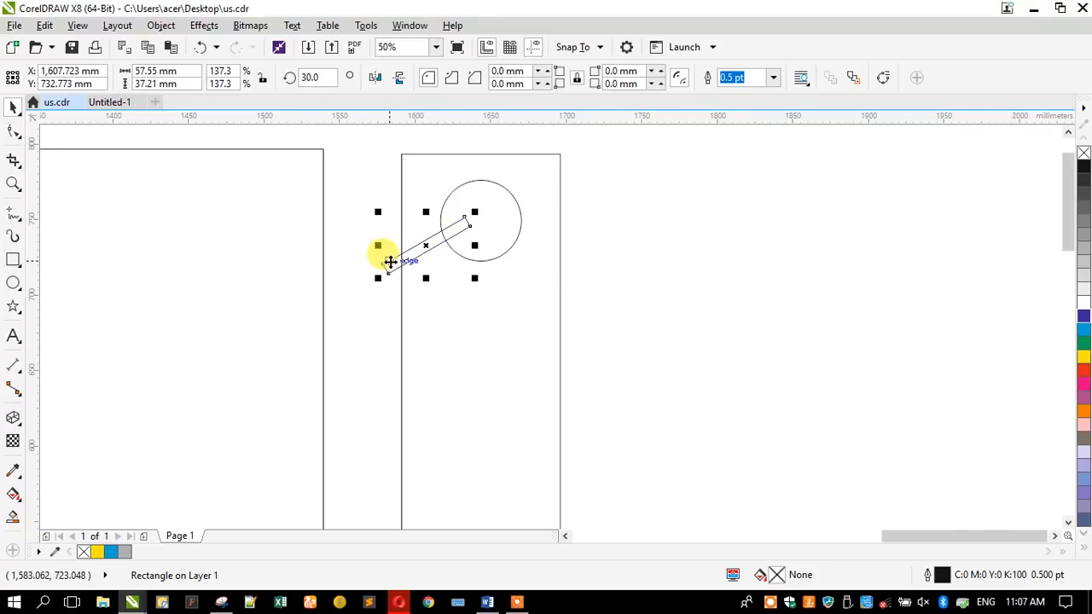
click(363, 244)
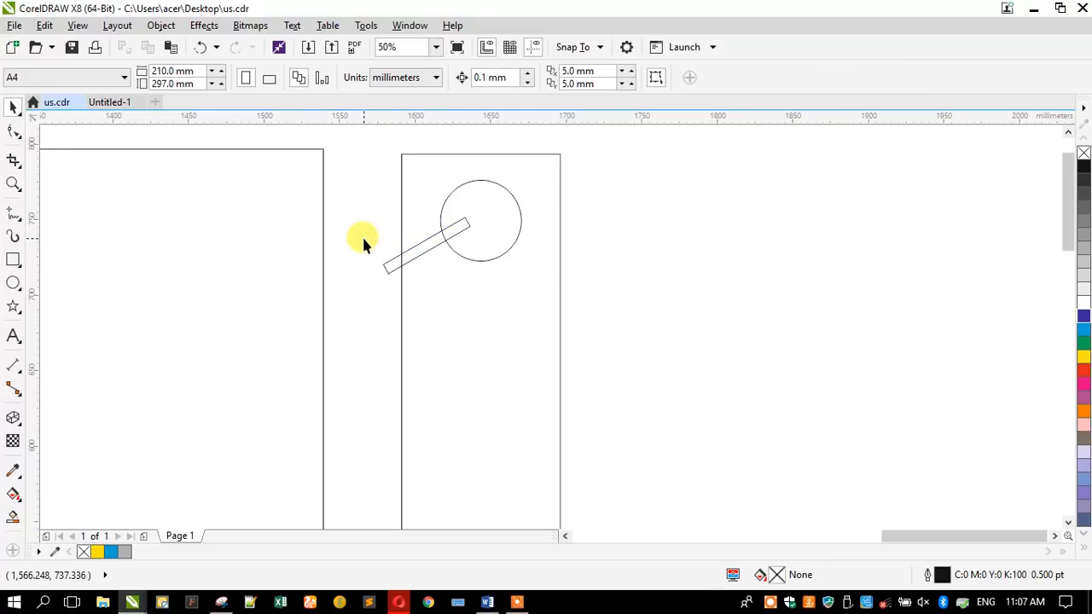
Combine the circle with the narrow rectangle and trim the slanted bar's shape out of the result
click(442, 205)
shift+click(432, 154)
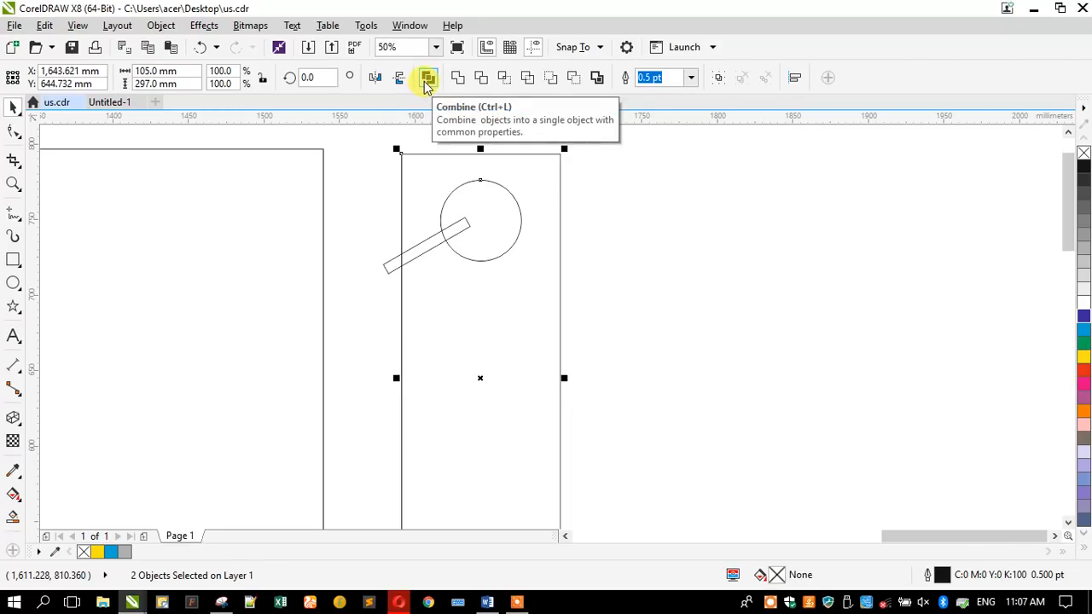
click(390, 271)
shift+click(424, 196)
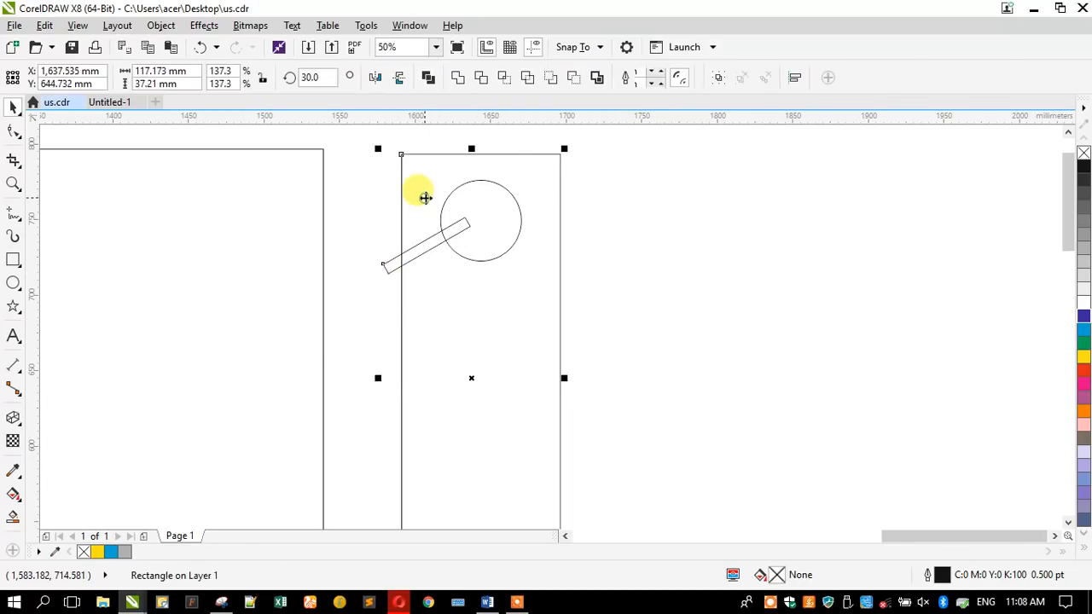
click(483, 79)
Move the leftover slanted bar clear of the hanger outline and delete it
drag(378, 263, 598, 268)
click(455, 286)
scroll(529, 221, down, 2)
click(597, 300)
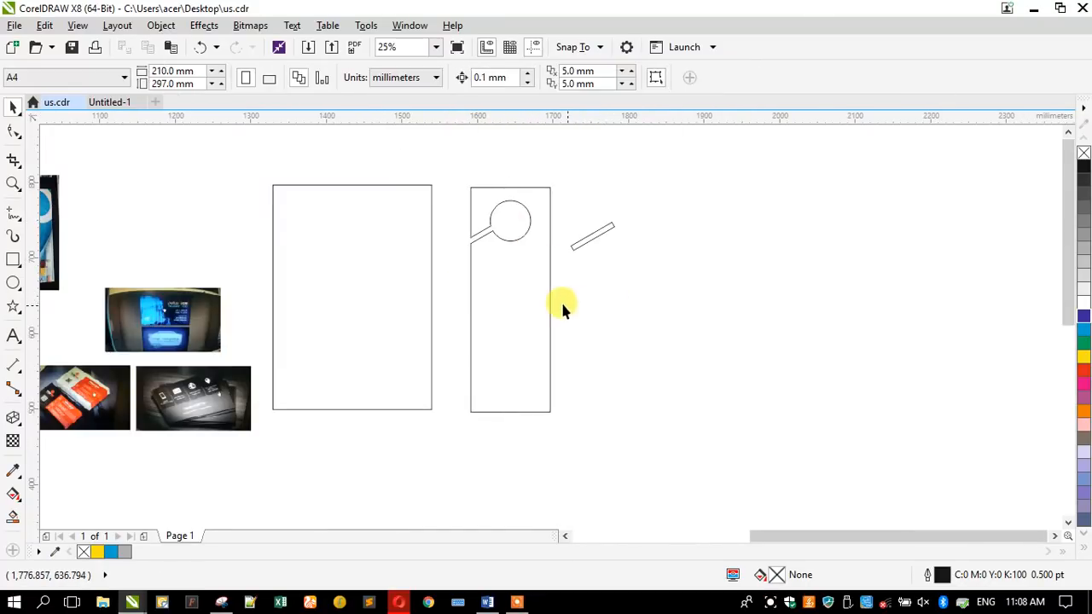
click(496, 301)
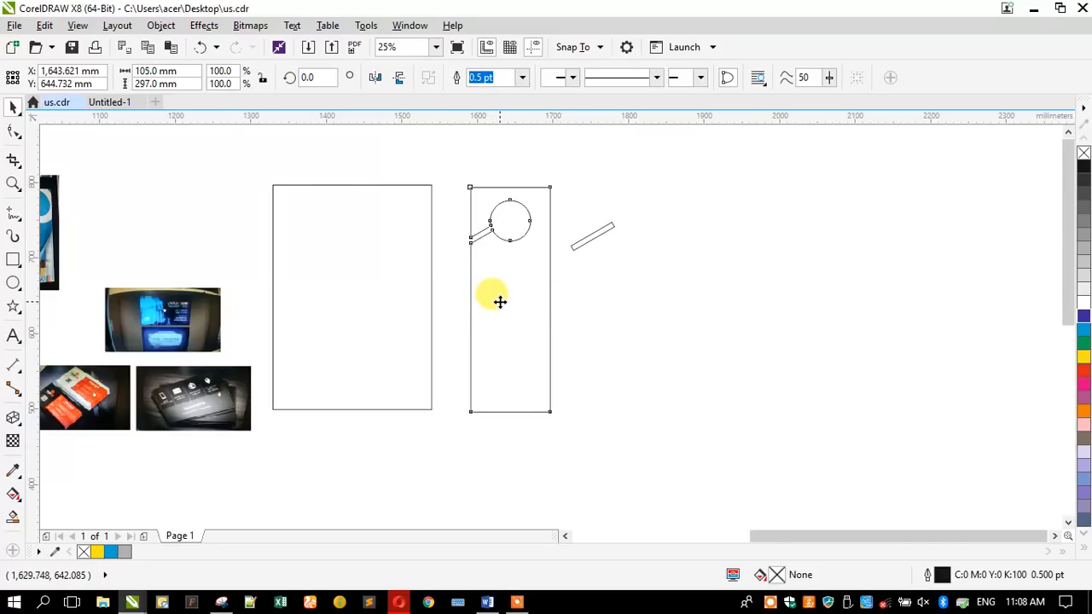
click(587, 238)
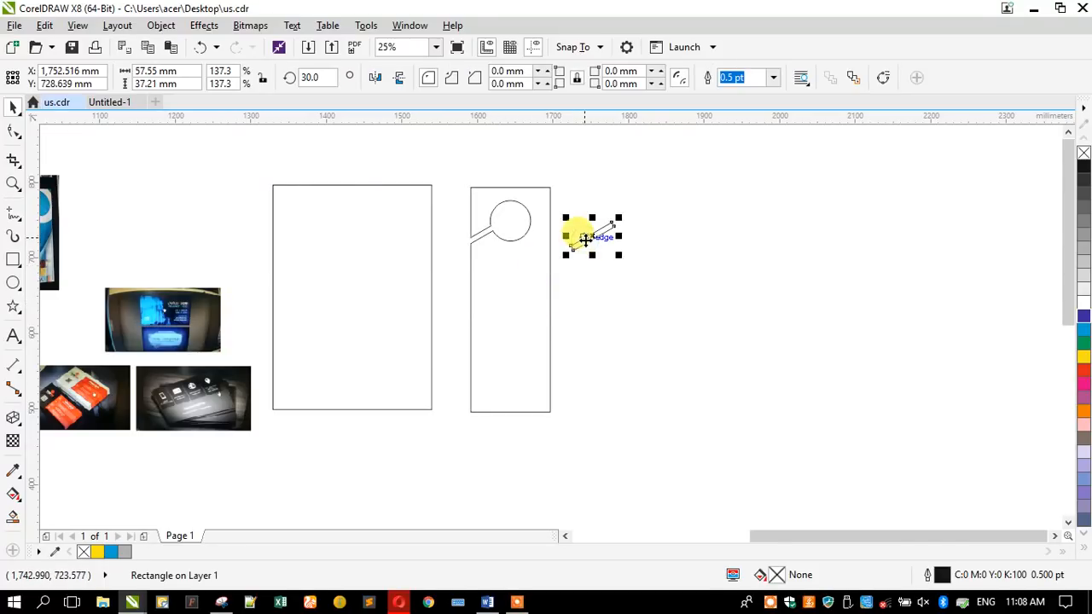
key(Delete)
Create a horizontally mirrored copy of the hanger outline flush against its right edge
click(497, 285)
drag(466, 298, 588, 295)
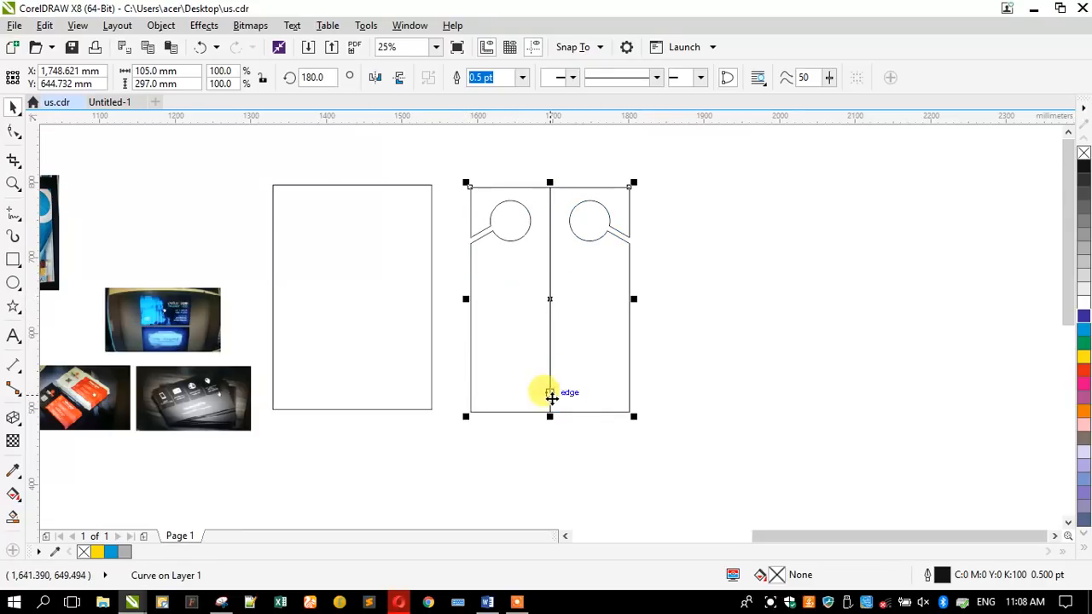
click(412, 341)
Duplicate the pair of mirrored hangers to the right, leaving a gap of about 15 mm between the pairs
click(509, 295)
click(572, 307)
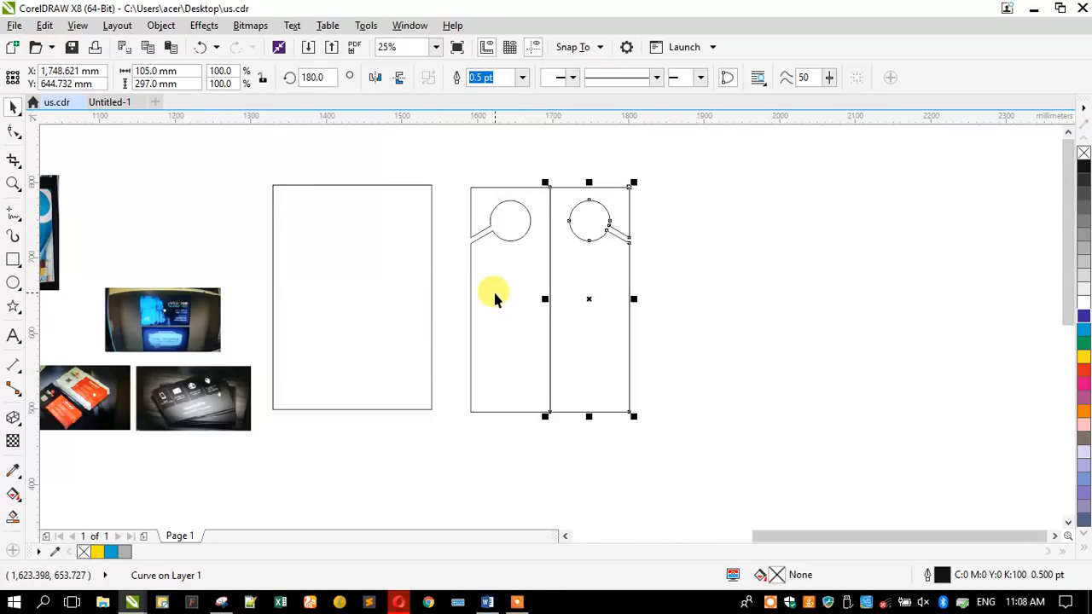
shift+click(493, 289)
drag(480, 297, 651, 299)
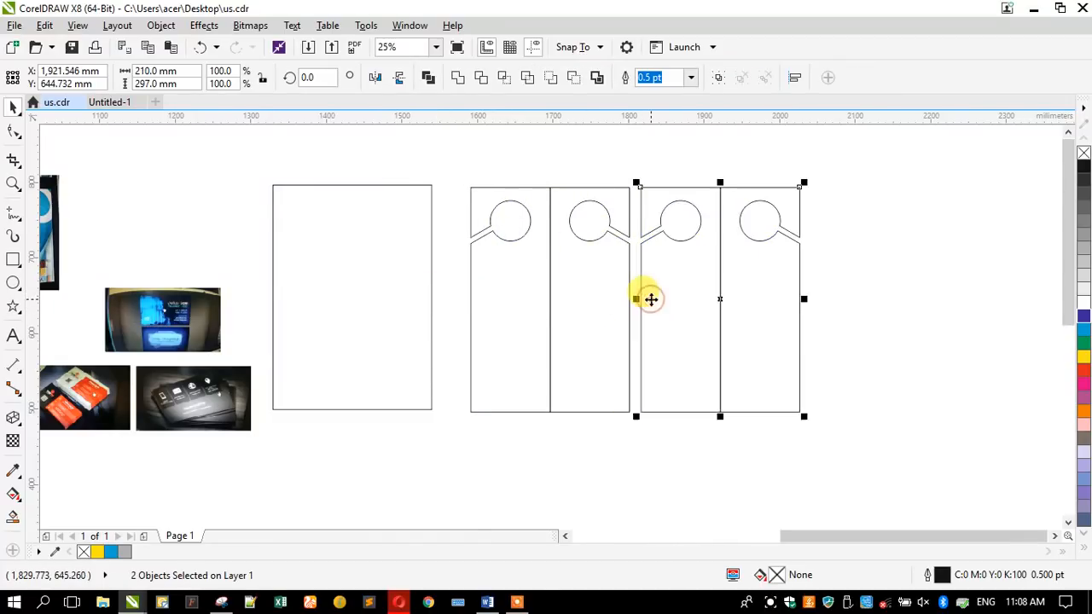
click(524, 422)
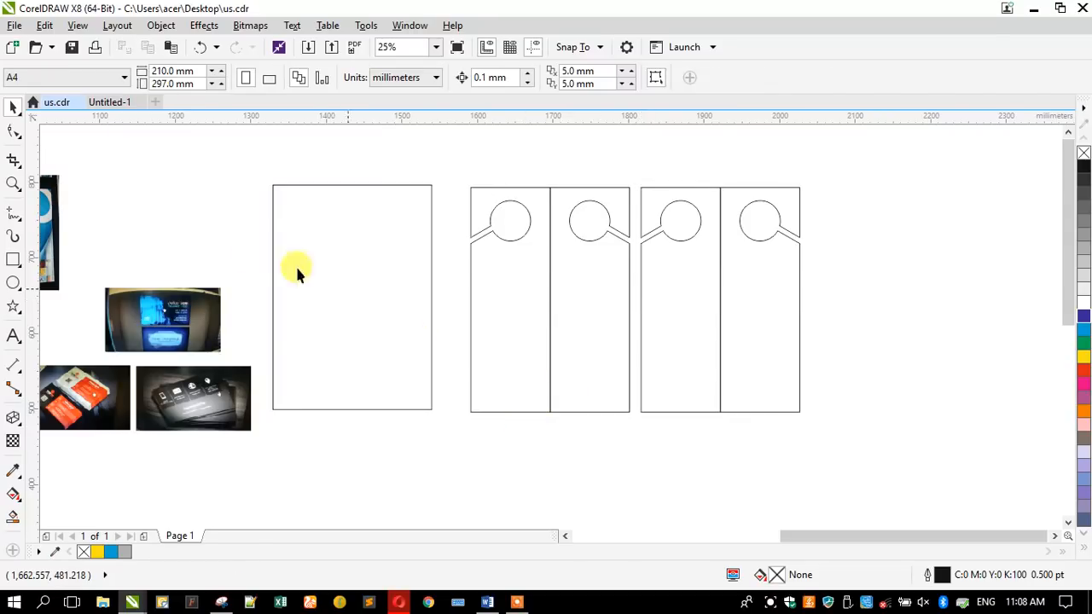
click(13, 183)
drag(453, 178, 837, 427)
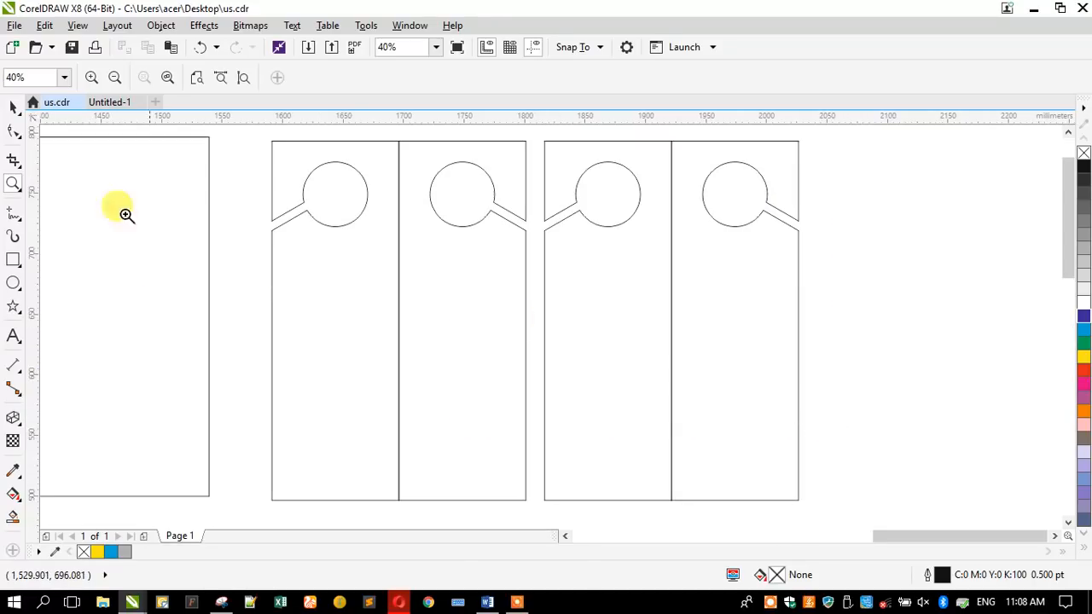
click(12, 107)
click(444, 335)
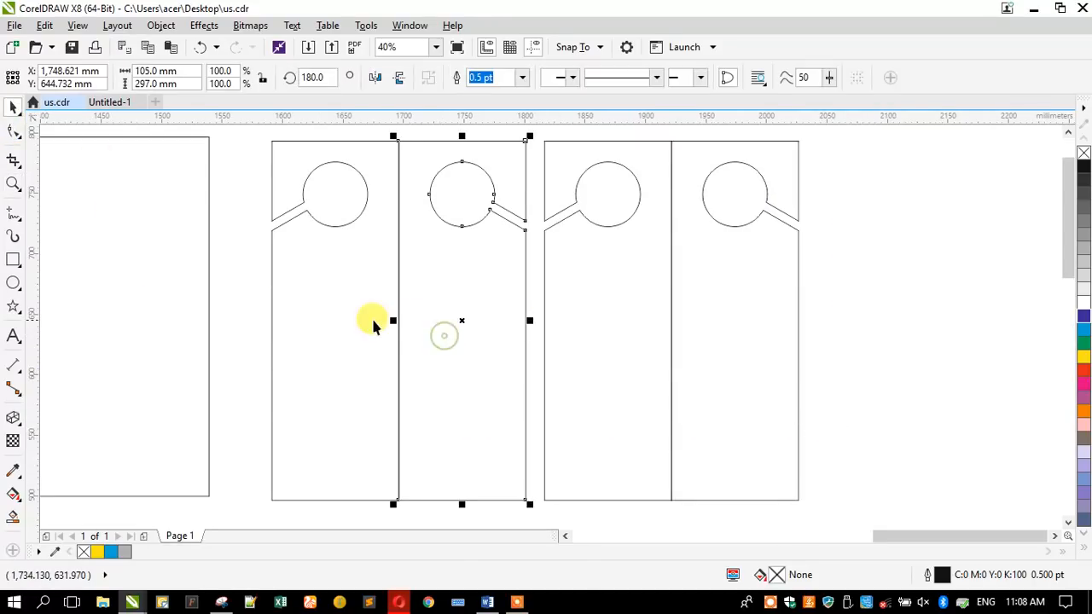
shift+click(333, 320)
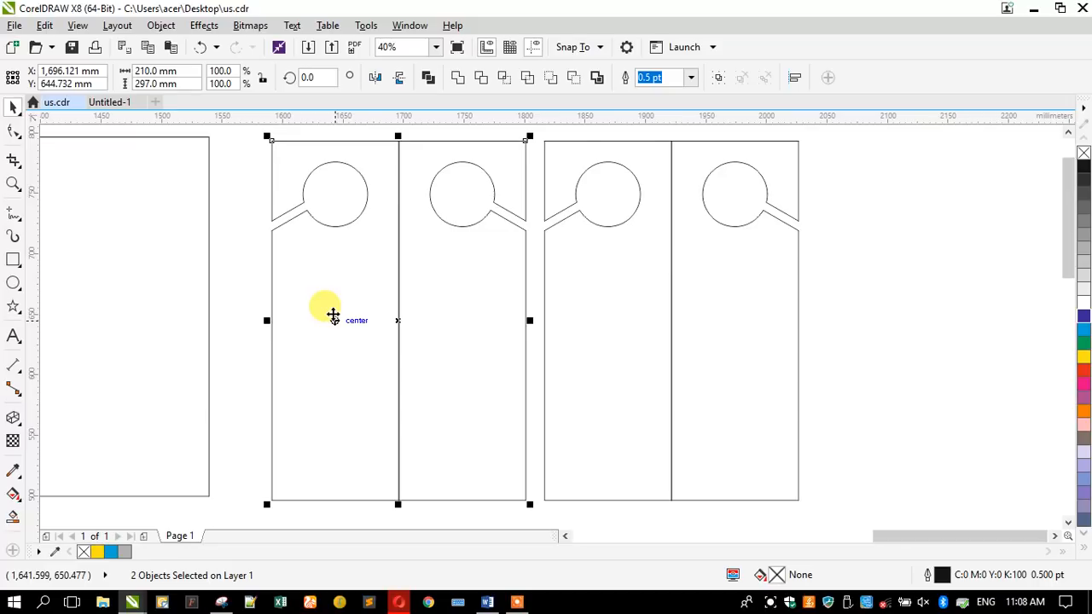
click(231, 350)
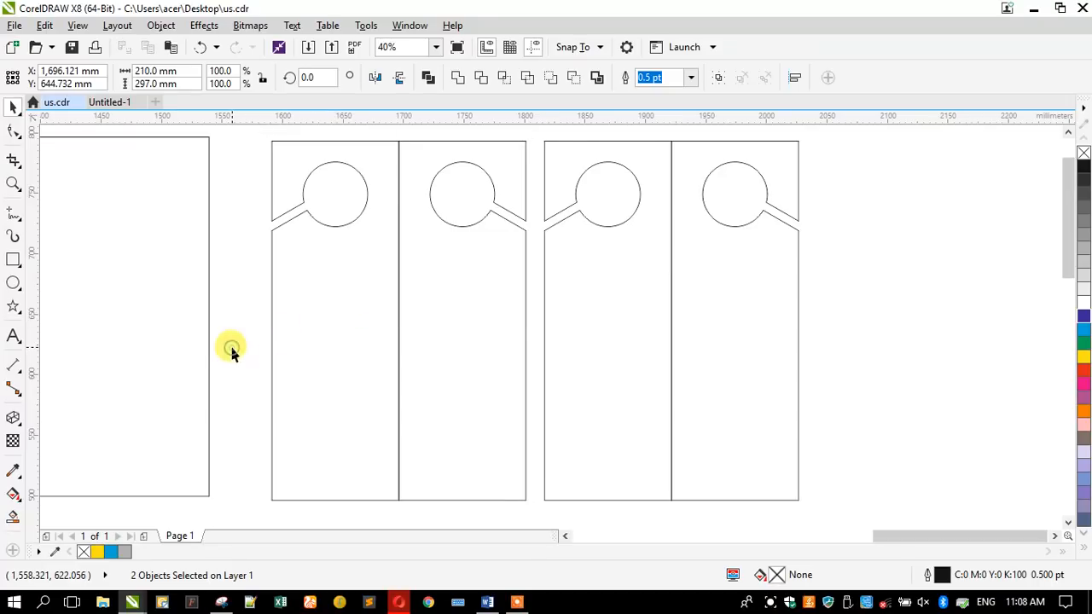
Switch to the Opera browser and enter "old paper texture" as the web search
click(392, 603)
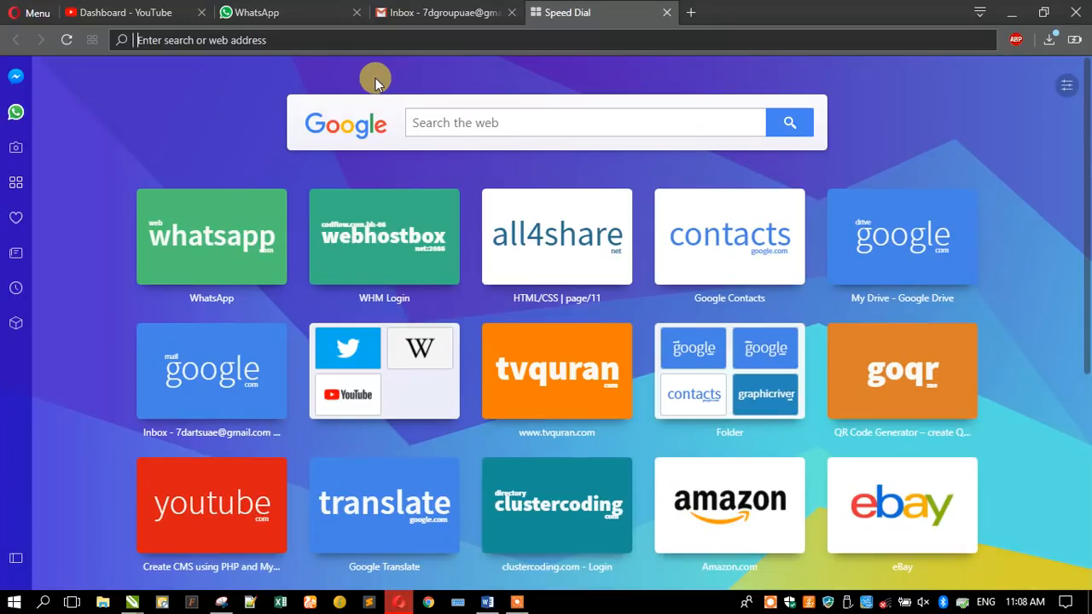
text(old paper )
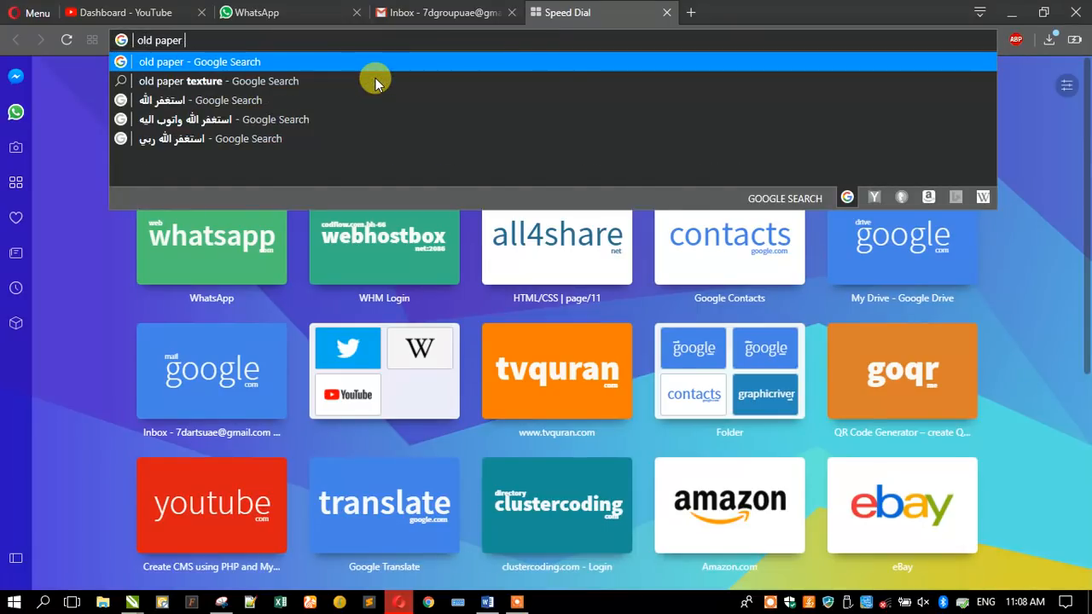
text(textu)
key(Down)
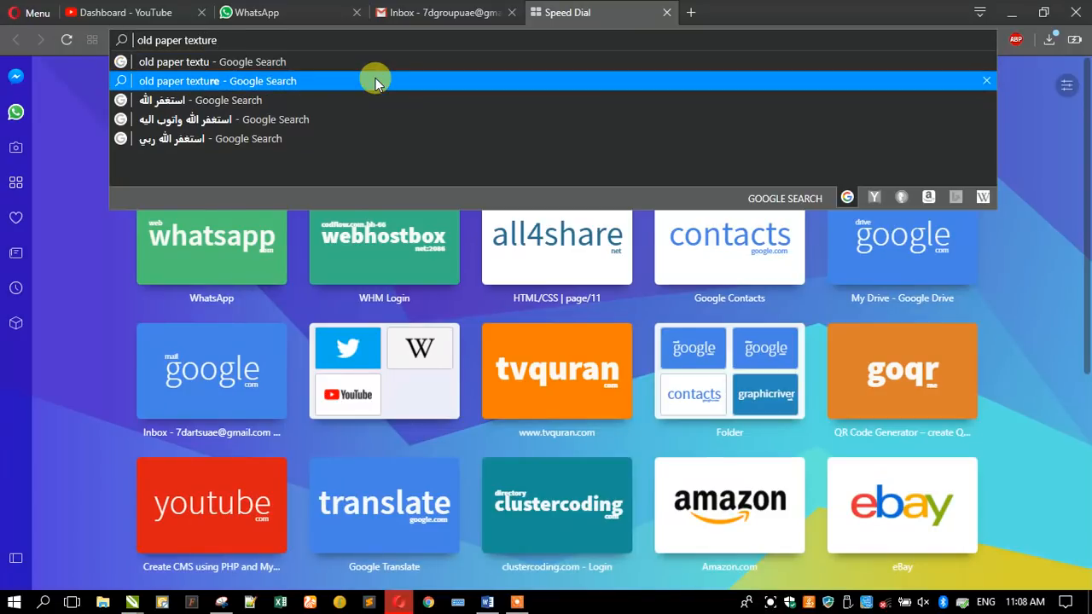
Turn on the computer's Wi-Fi connection
click(756, 17)
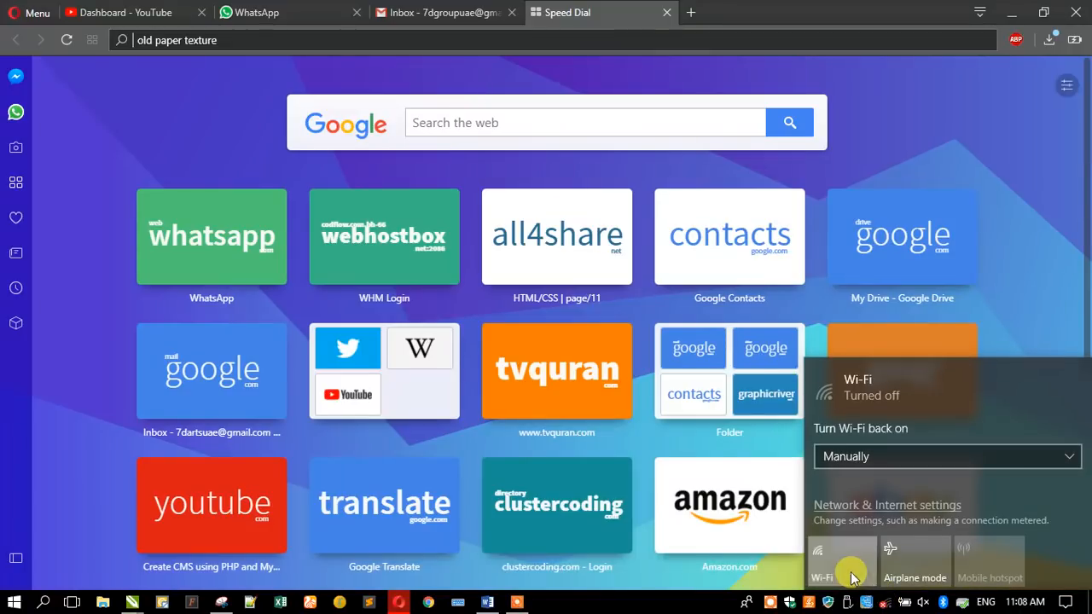
click(823, 565)
click(115, 285)
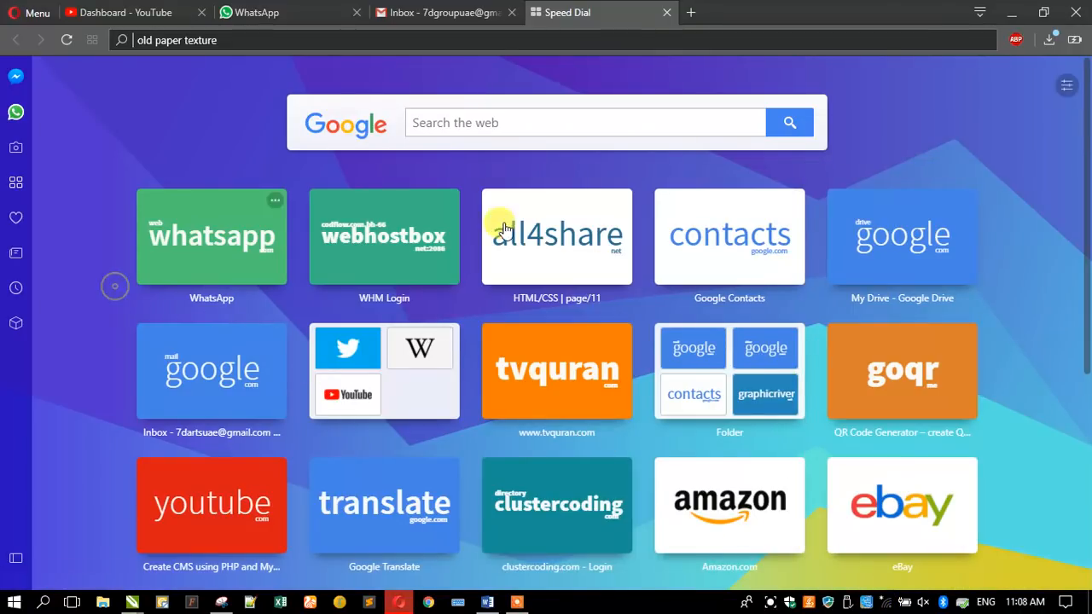
Return to CorelDRAW and move the blue OverDrive photo to the empty area right of the hanger outlines
click(1010, 12)
scroll(562, 210, down, 2)
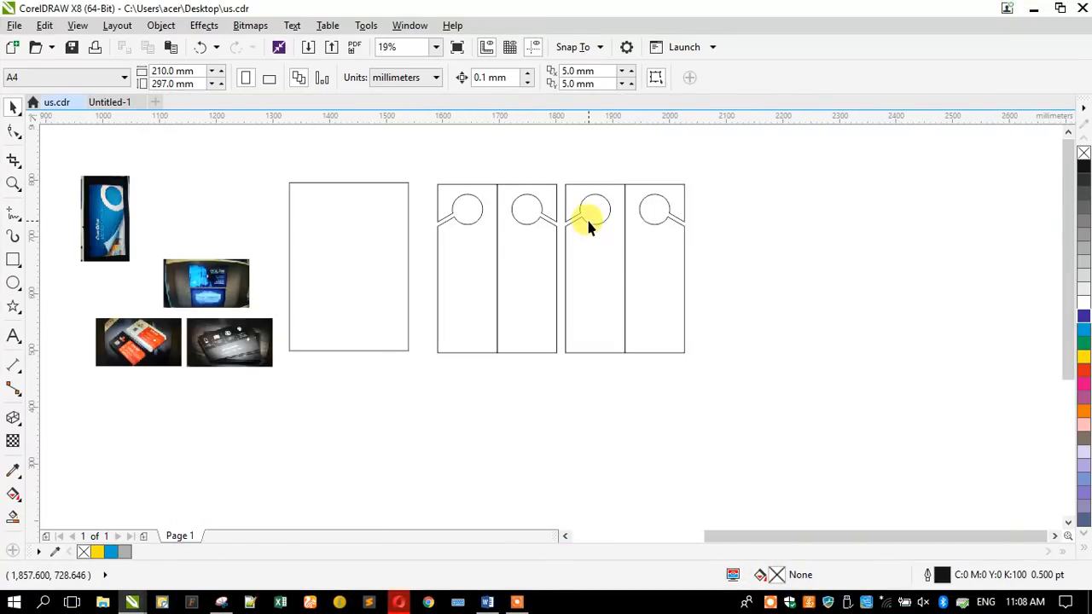
drag(93, 212, 725, 270)
scroll(776, 280, up, 2)
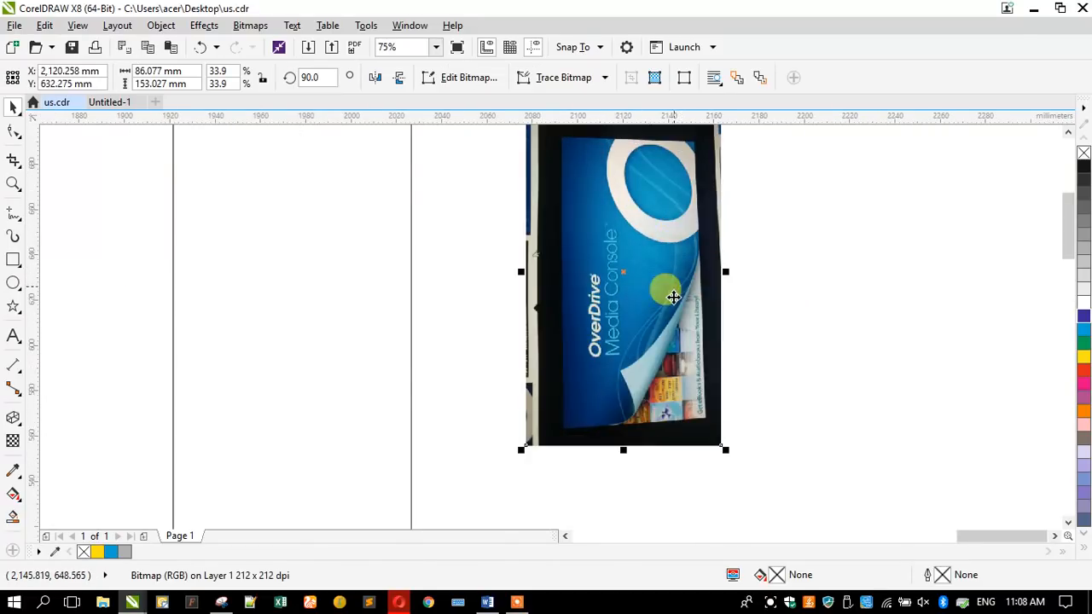
scroll(663, 293, down, 1)
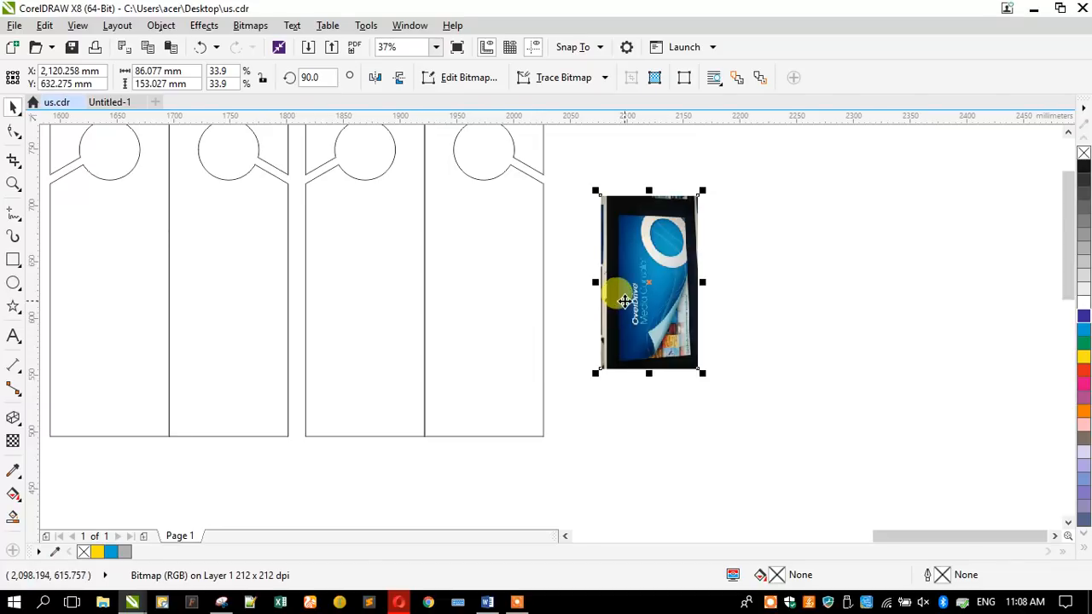
click(471, 313)
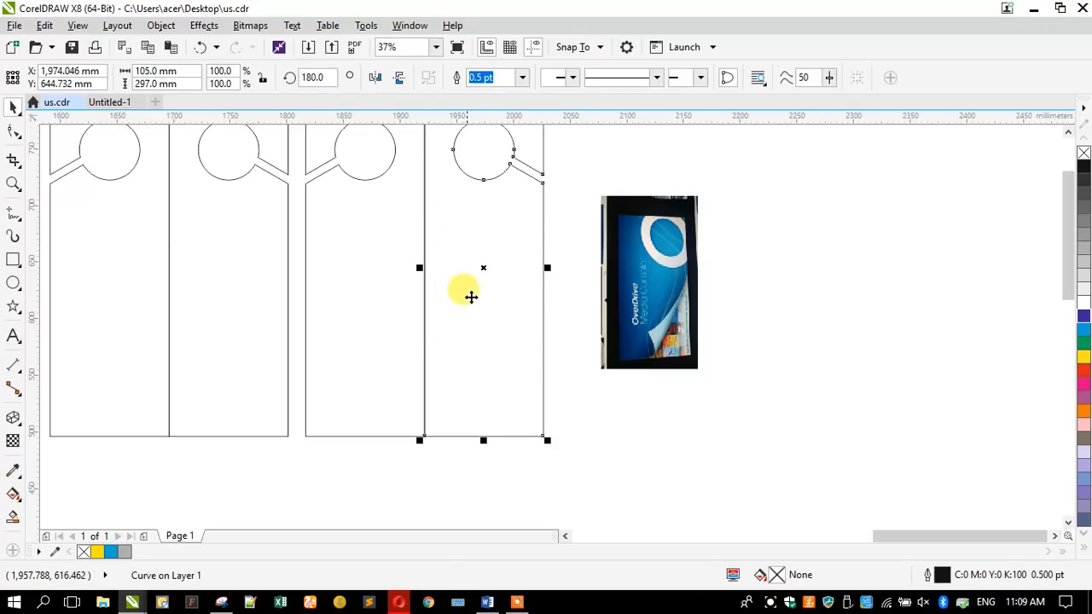
scroll(535, 290, down, 2)
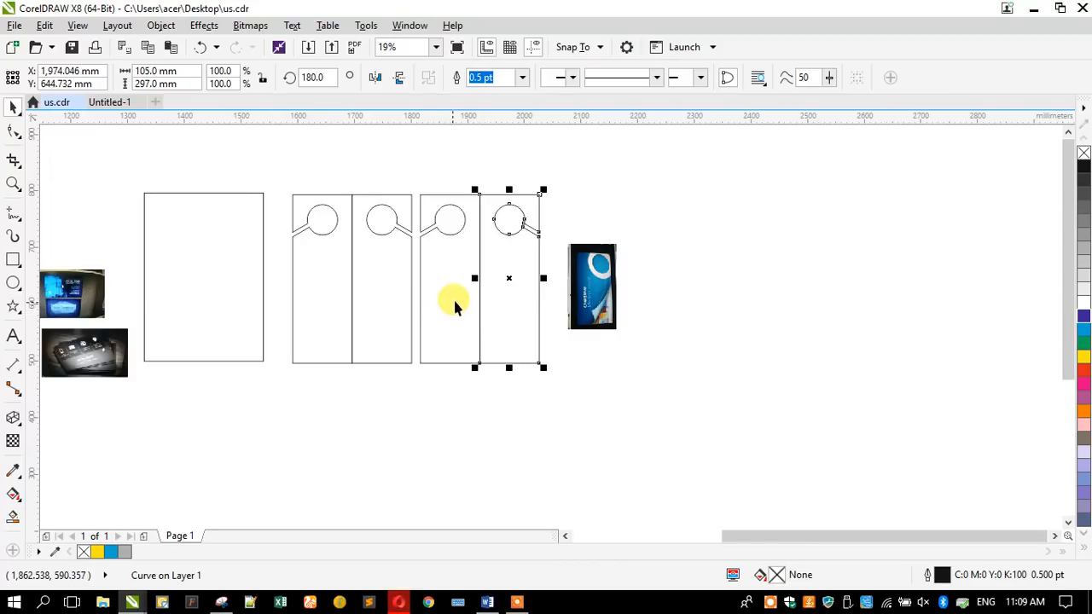
scroll(460, 294, up, 2)
scroll(471, 314, down, 2)
Enlarge the OverDrive photo to about 128 × 228 mm and reposition it beside the rightmost hanger
scroll(539, 287, up, 2)
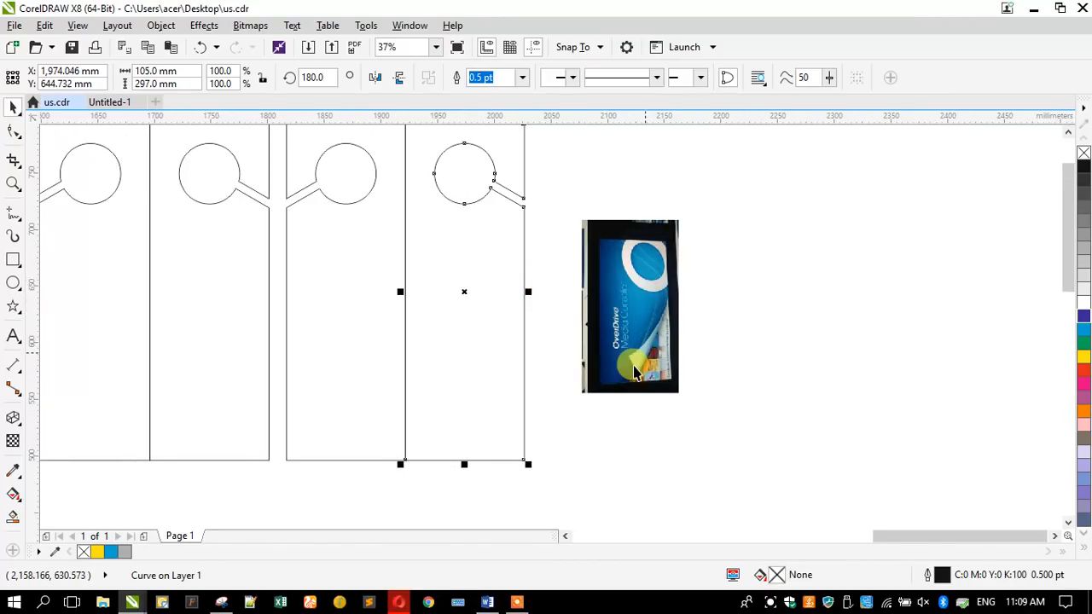
click(598, 365)
drag(577, 398, 555, 409)
drag(657, 320, 669, 309)
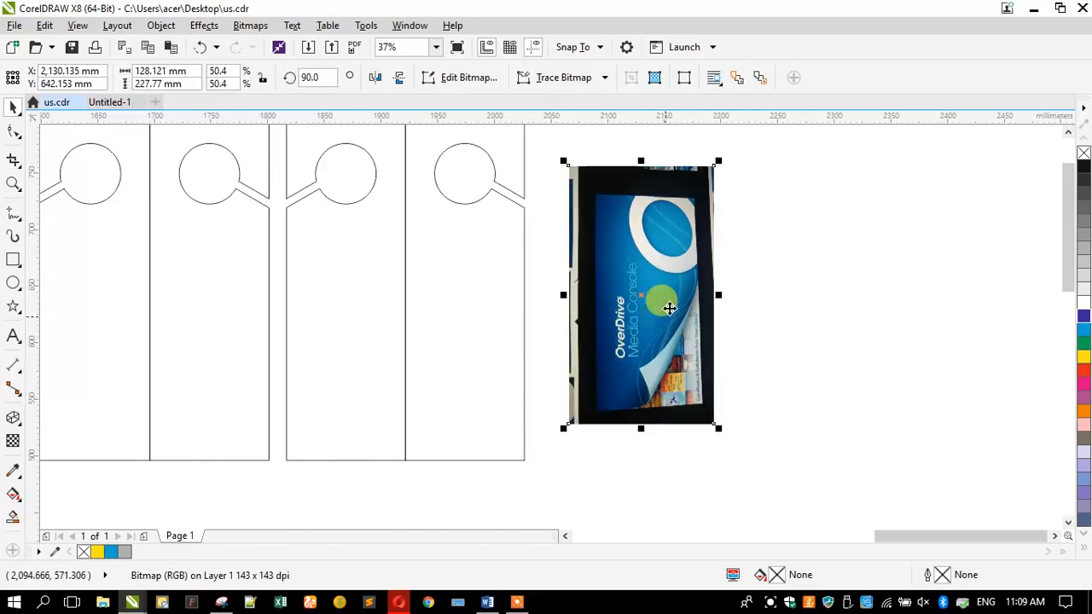
Combine the two hanger outlines of the rightmost pair into a single curve
click(310, 416)
shift+click(413, 384)
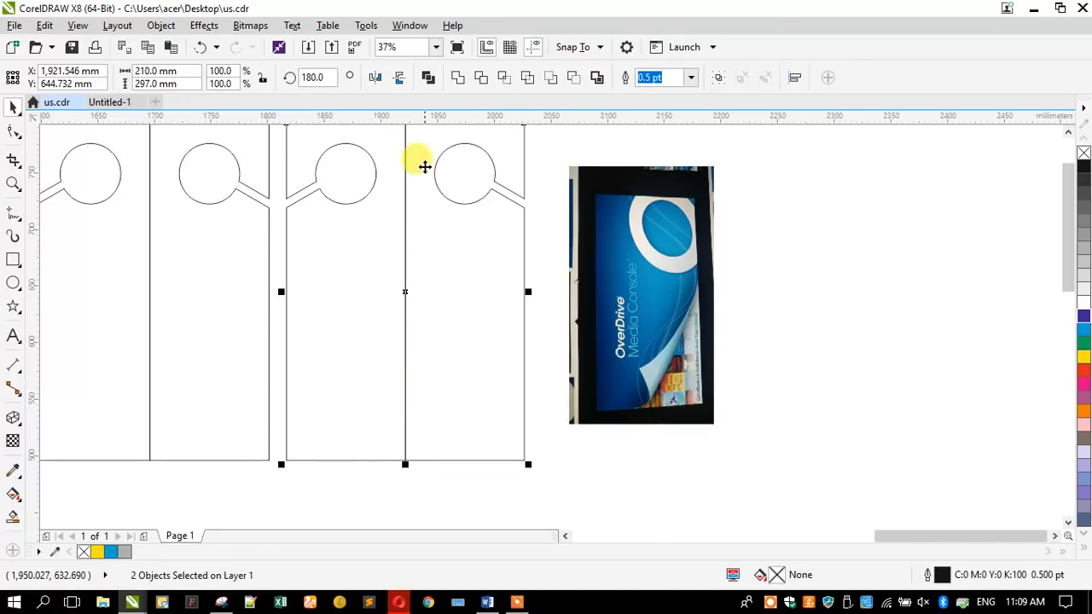
click(428, 77)
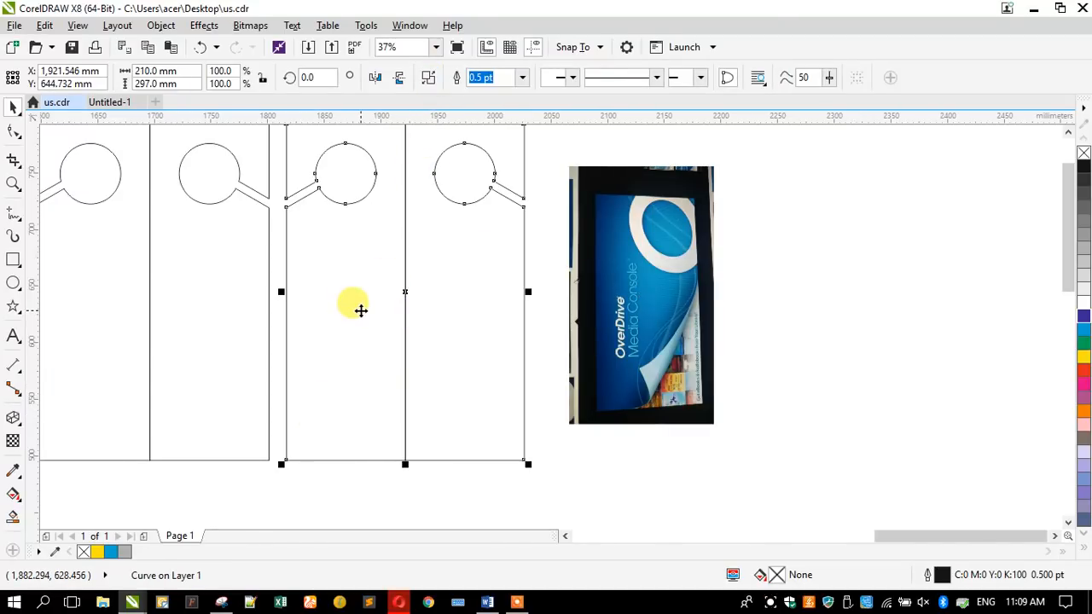
click(629, 426)
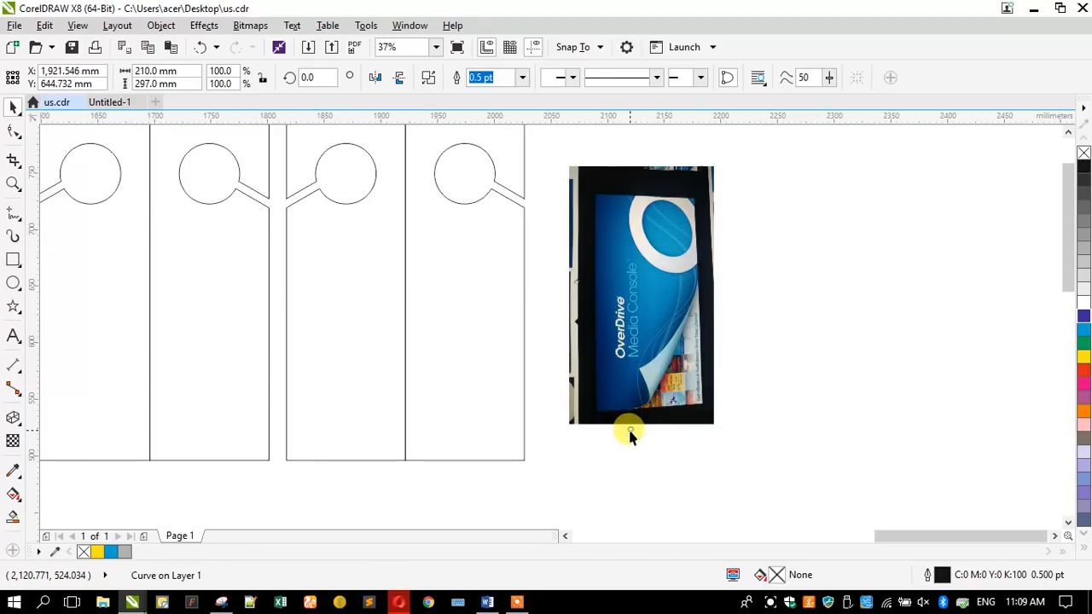
Switch to the Opera browser and try to run the already entered "old paper texture" search
click(399, 602)
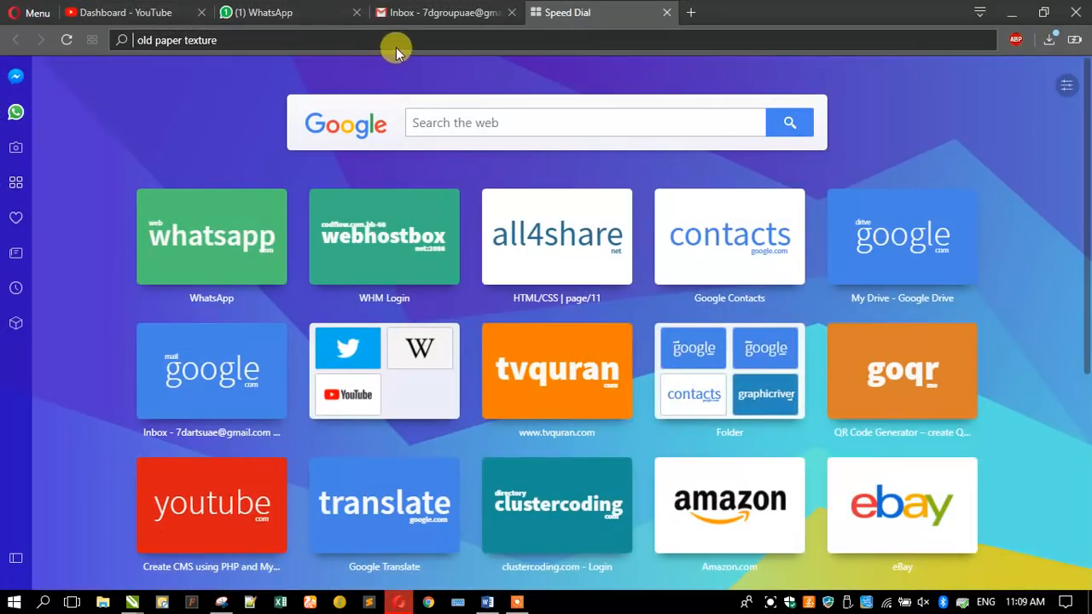
click(280, 39)
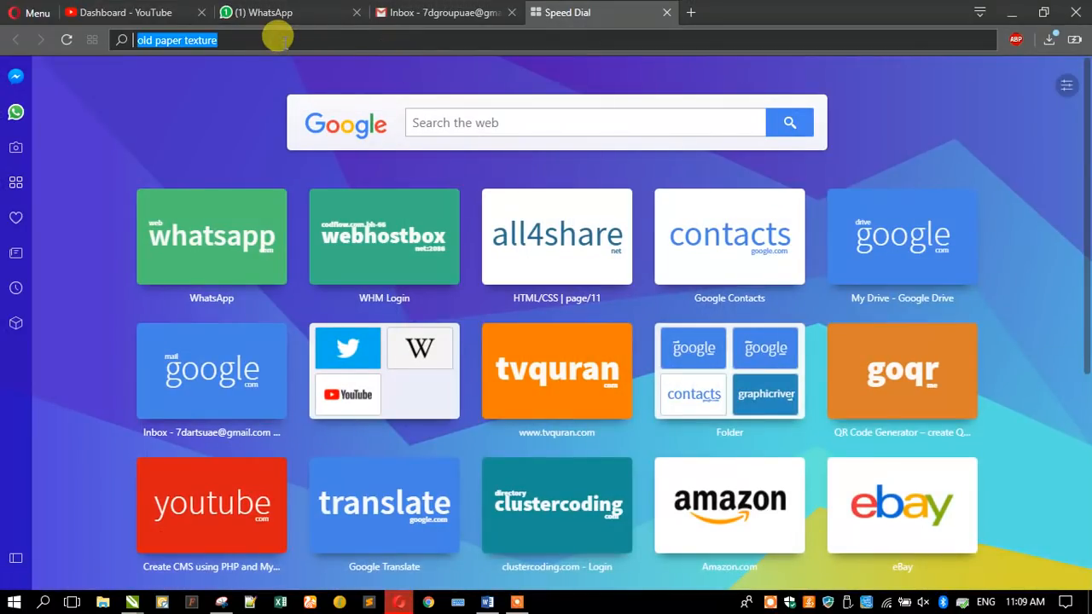
key(Return)
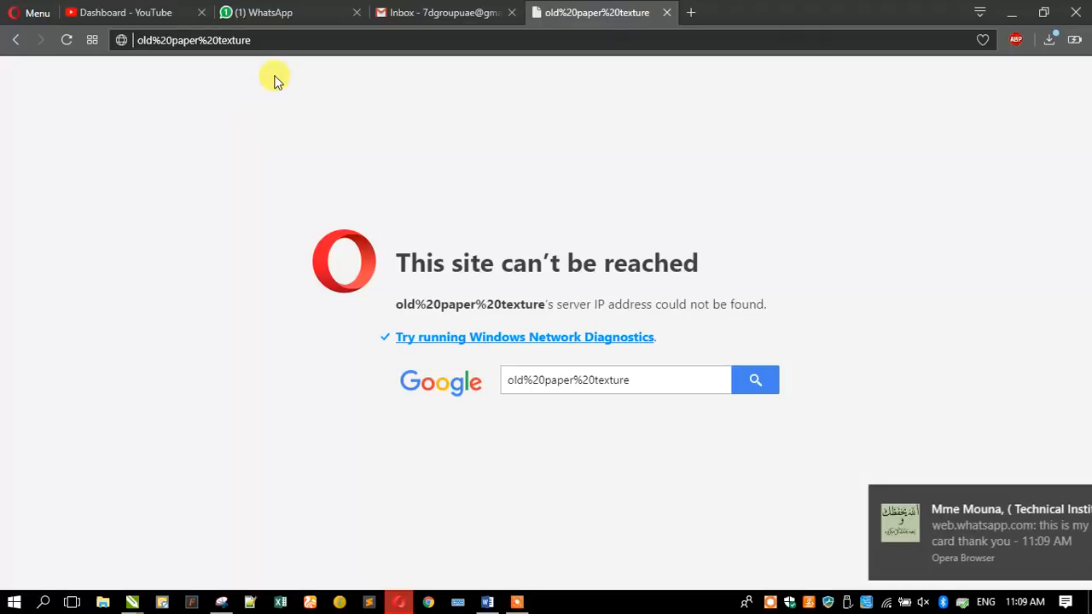
Try to reload the unreachable "old paper texture" page
click(259, 40)
key(Return)
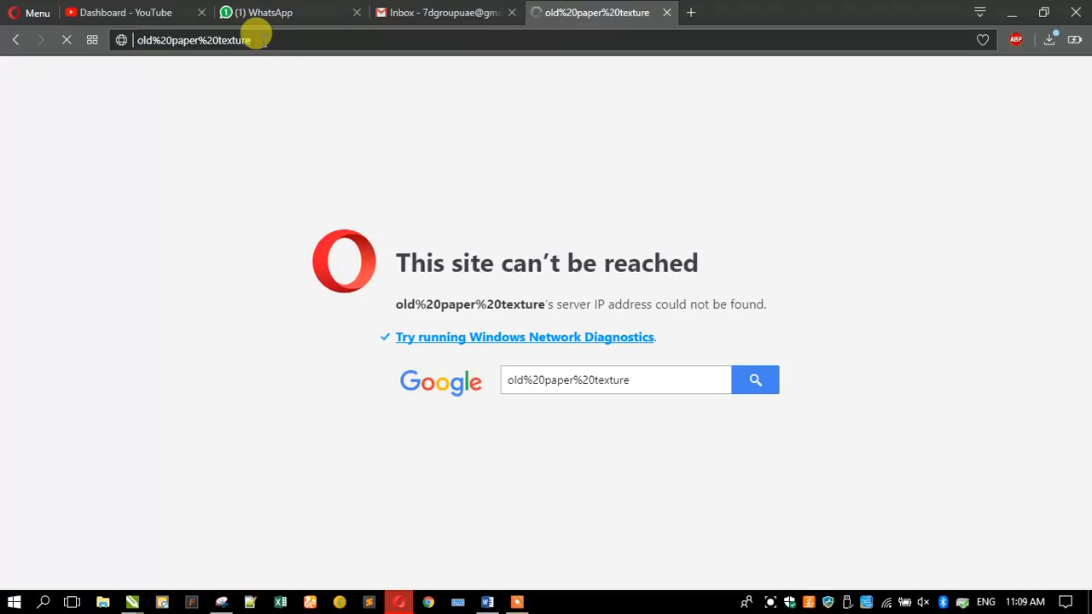
click(259, 40)
key(Return)
click(67, 41)
click(67, 41)
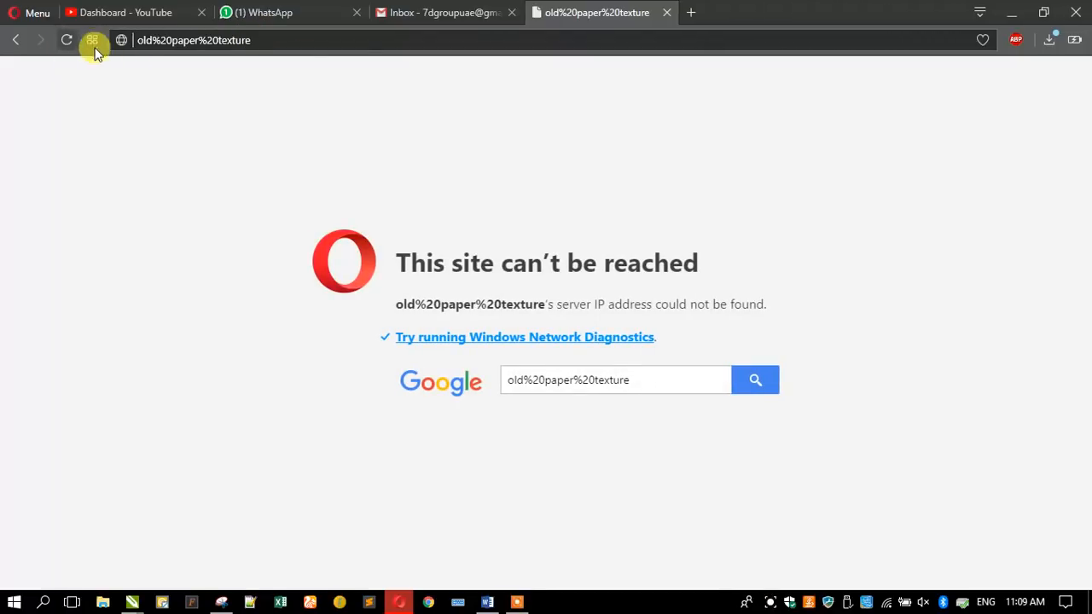
Search Google for "old paper texture" in a new browser tab and show the image results
click(690, 12)
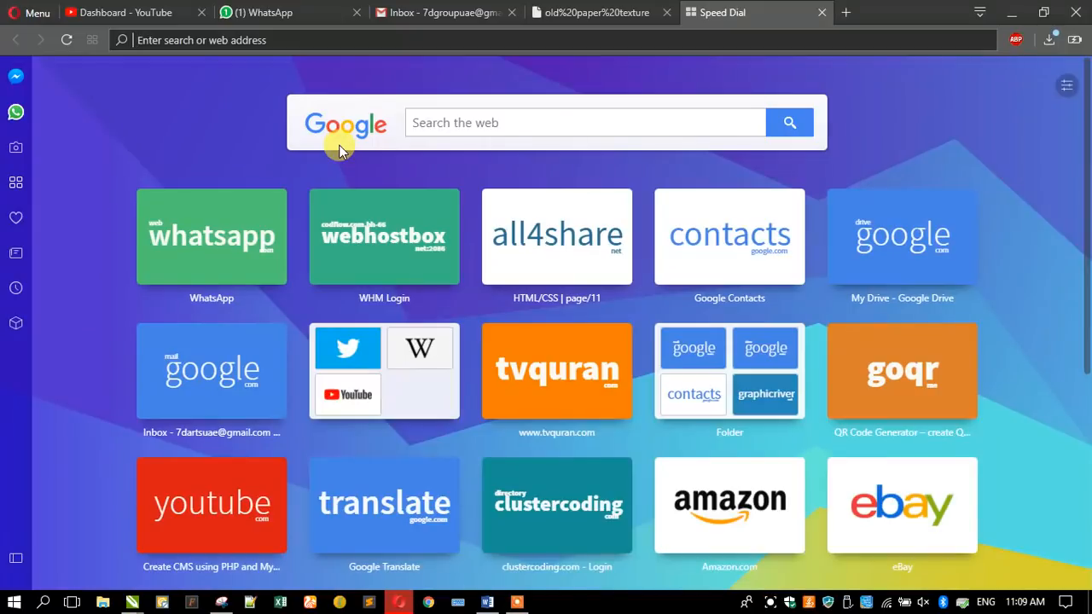
text(old pa)
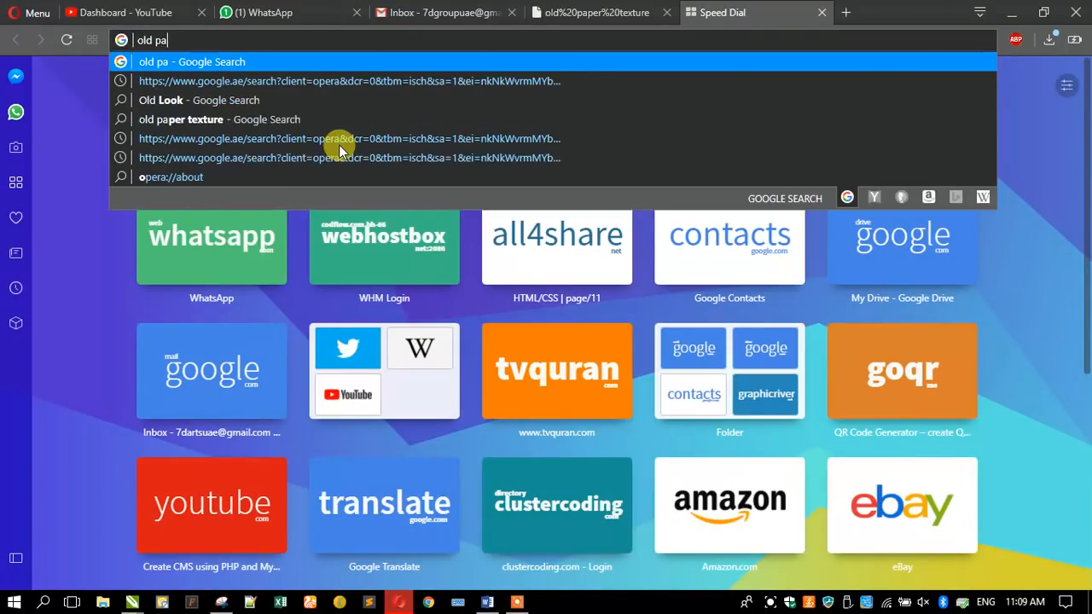
text(per t)
key(Down)
key(Down)
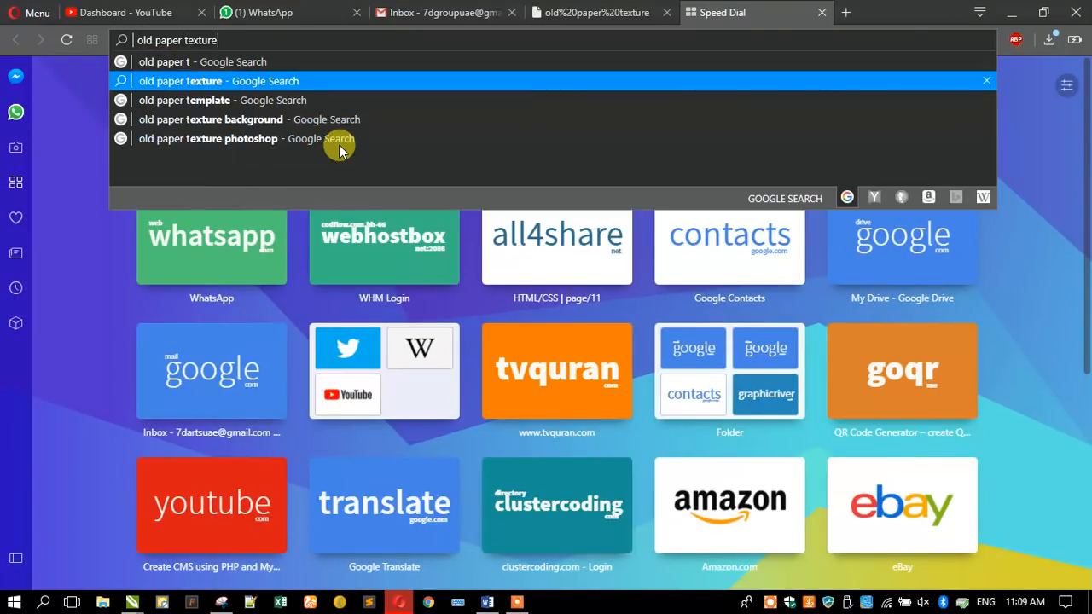
key(Up)
key(Return)
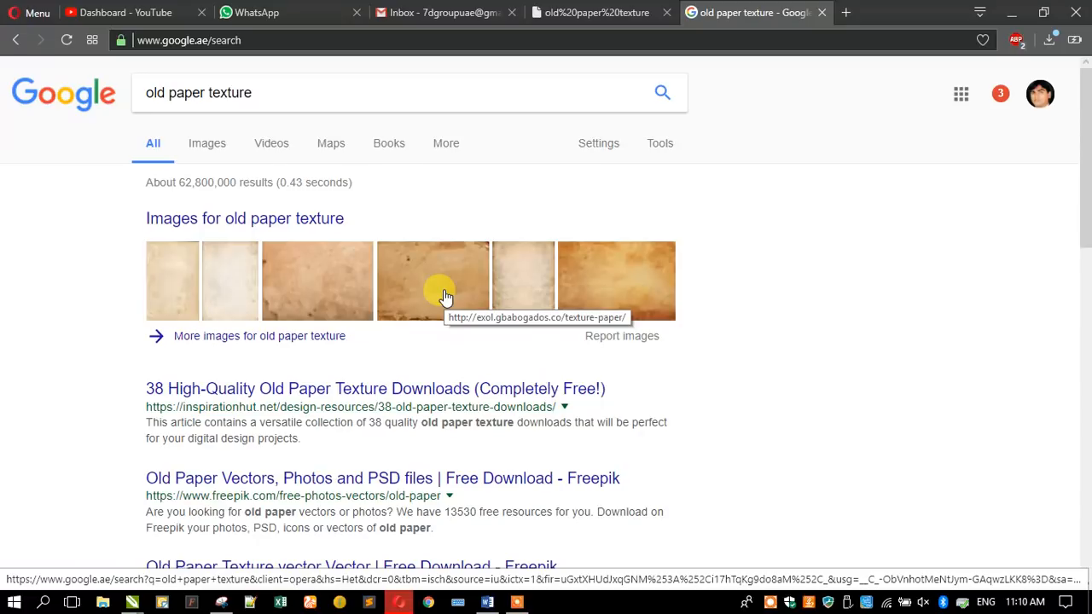
click(201, 142)
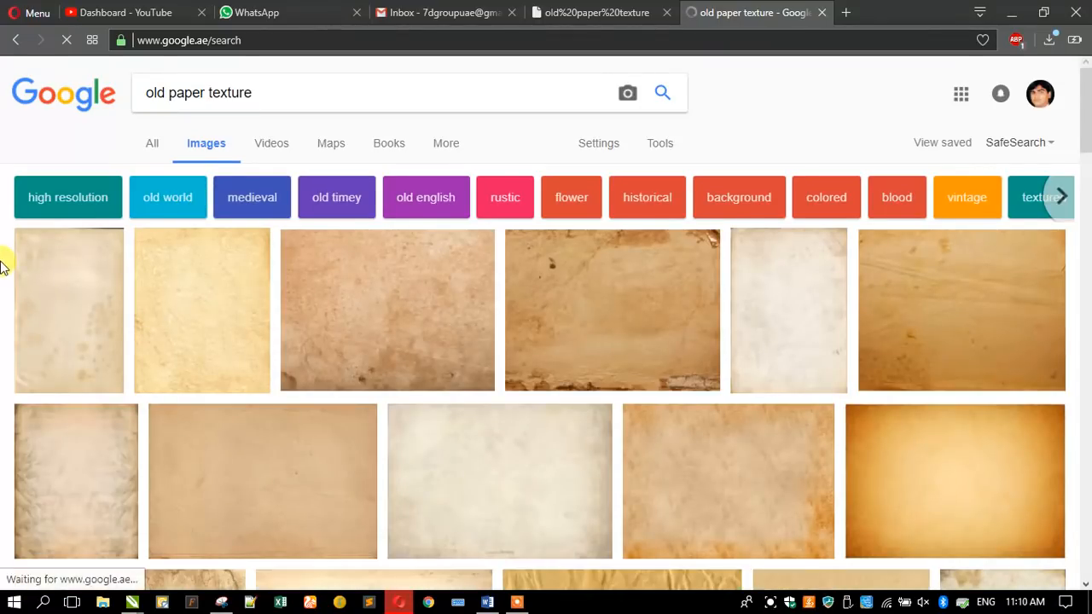
Browse the image results and preview the dark brown Template.net texture and the plain beige Freepik texture
scroll(2, 264, down, 2)
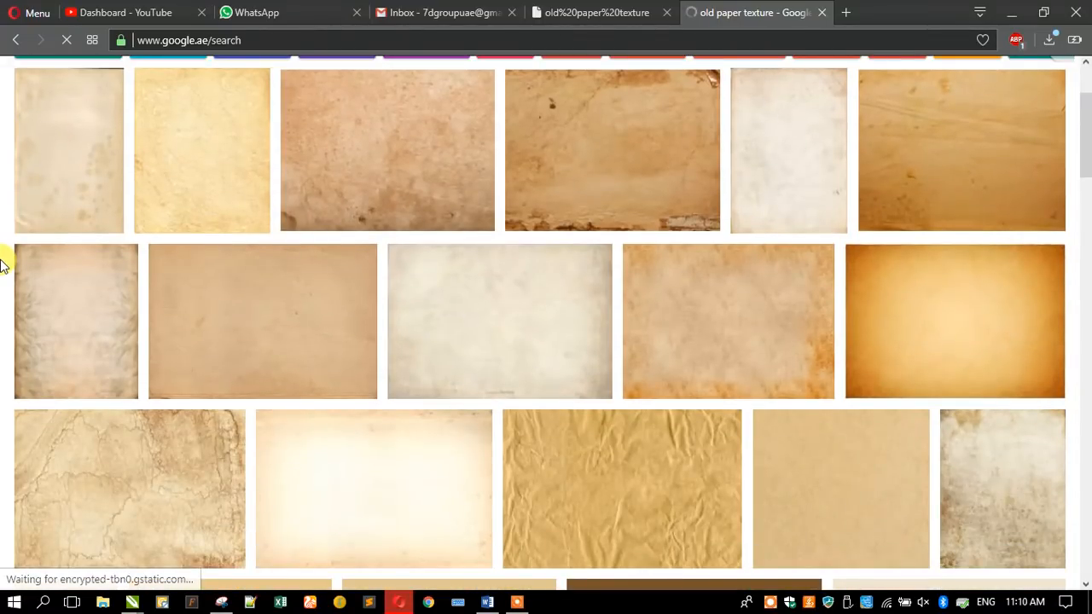
scroll(2, 264, down, 2)
scroll(2, 258, down, 4)
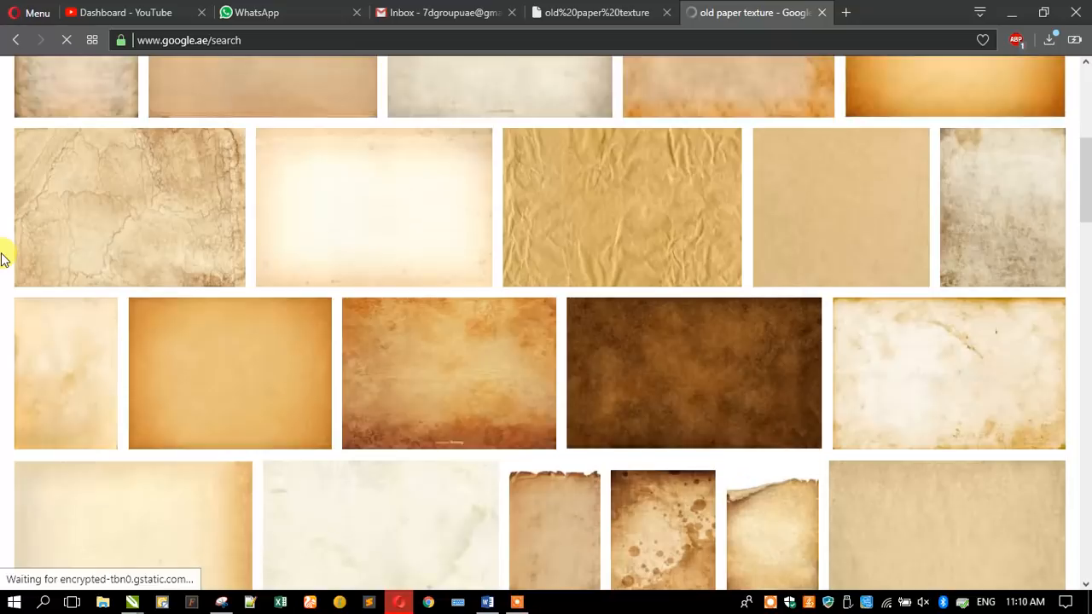
scroll(2, 258, up, 2)
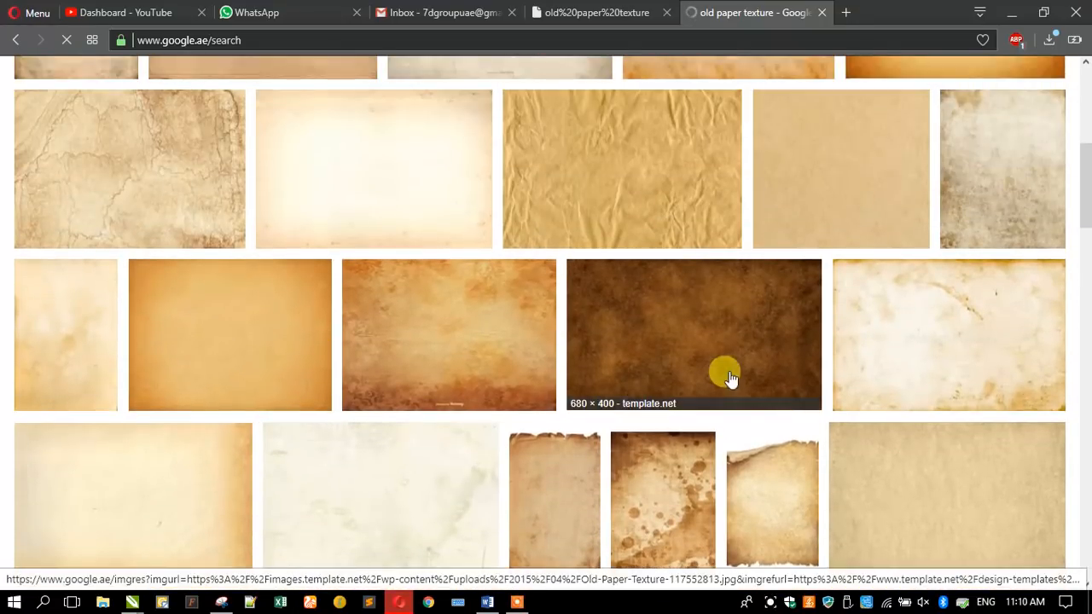
click(717, 357)
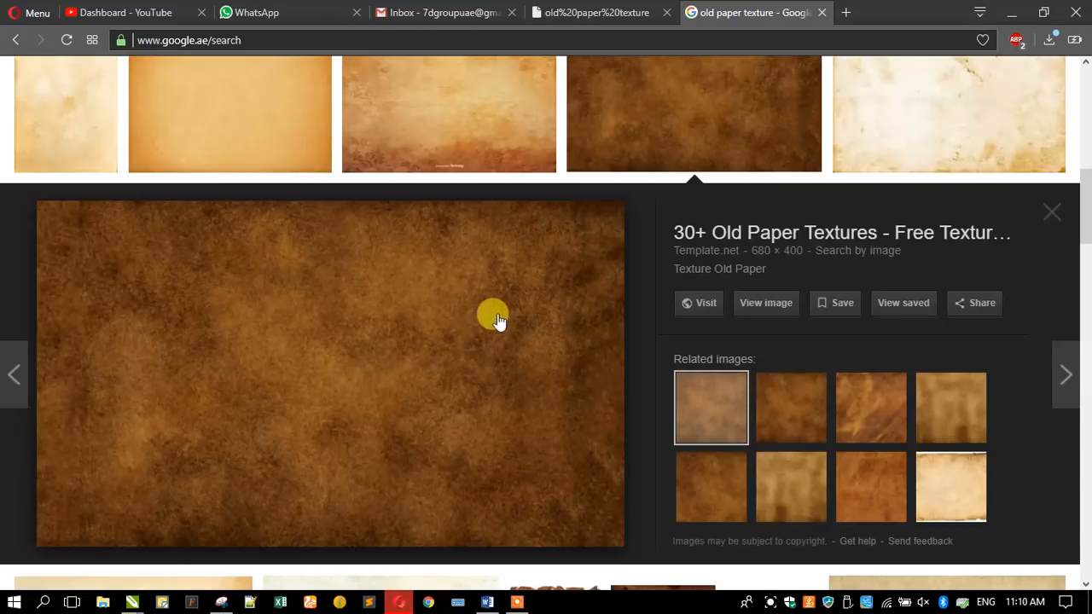
scroll(512, 341, up, 6)
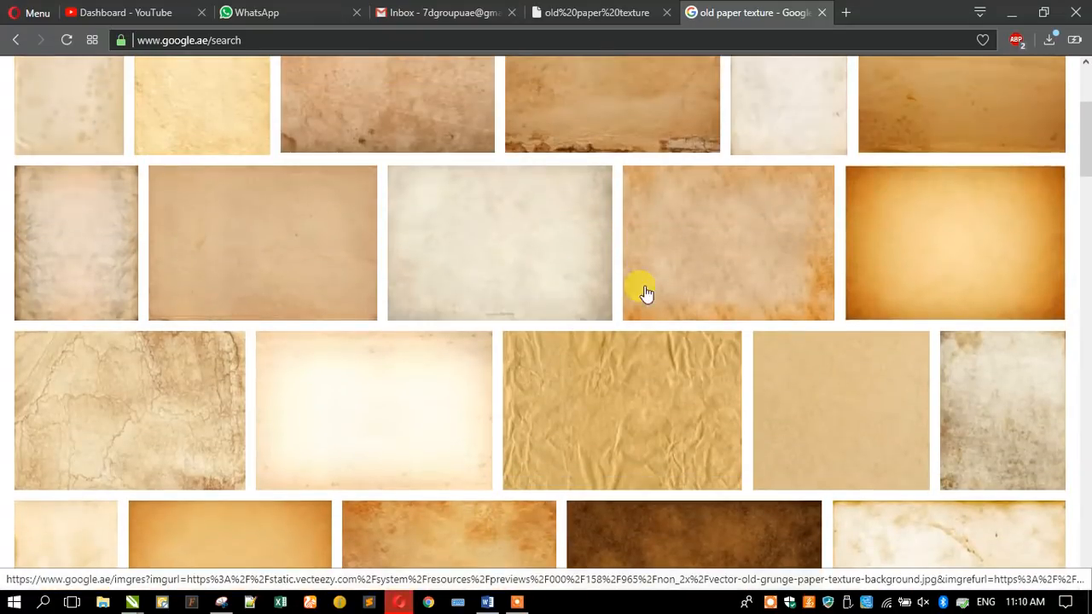
click(805, 356)
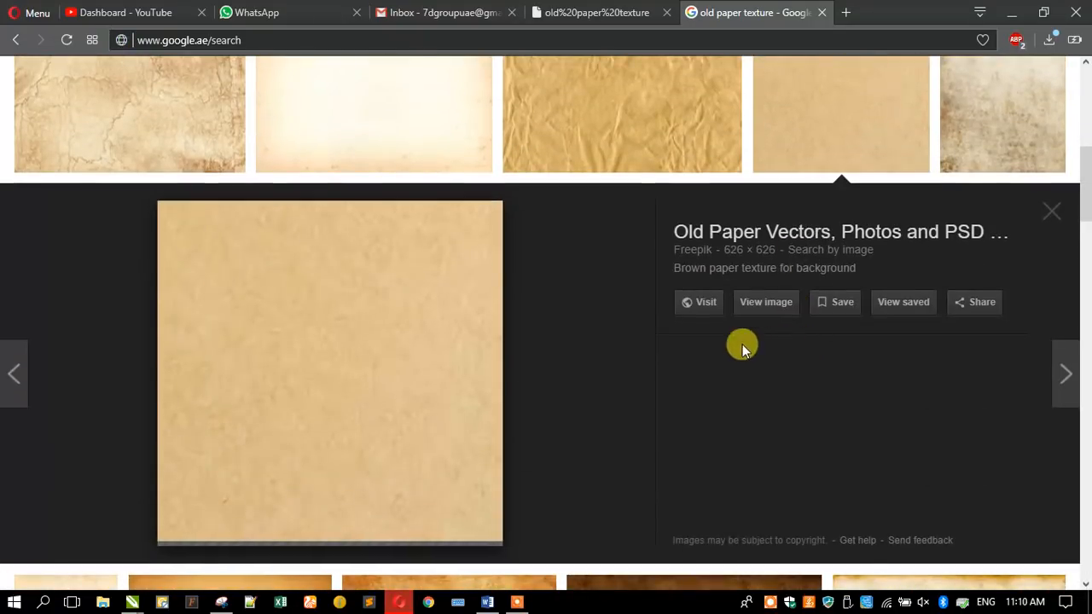
Preview the golden PSDGraphics texture and its related portrait-format background from 3backgrounds.com
scroll(487, 365, up, 5)
click(916, 312)
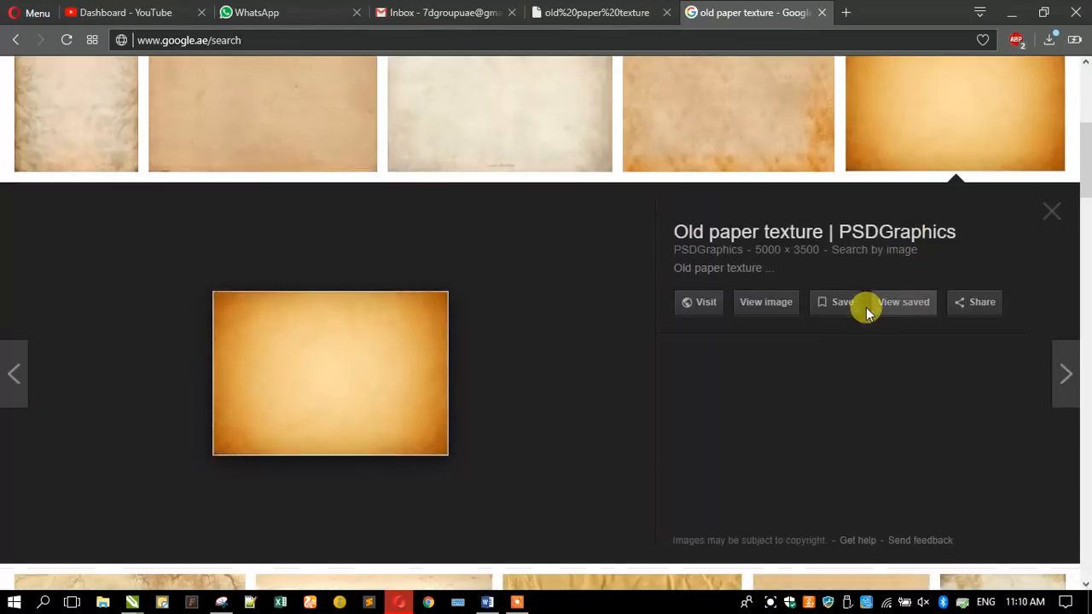
scroll(402, 375, up, 4)
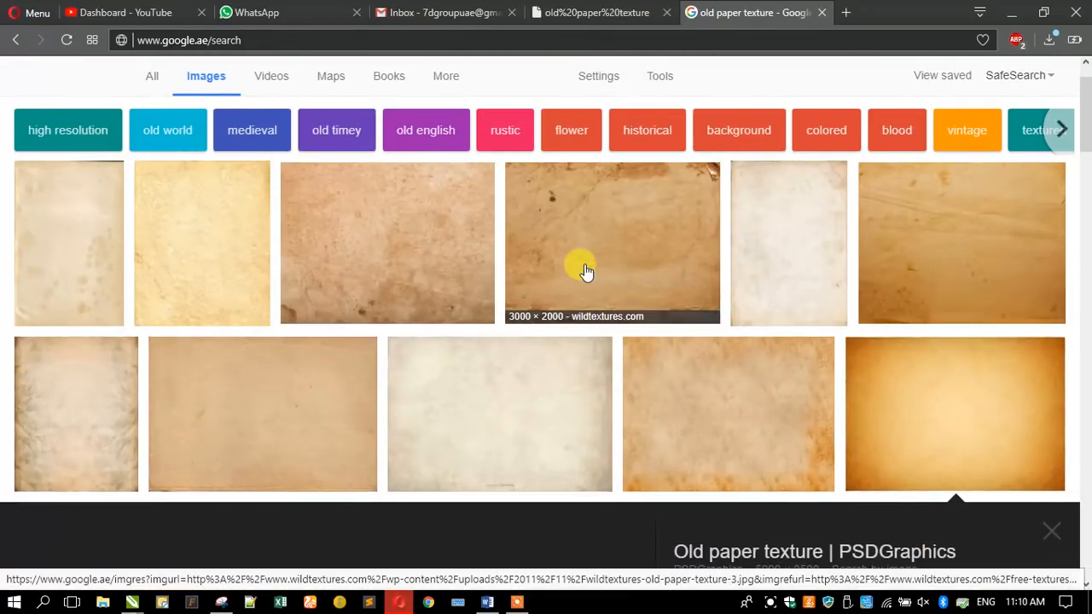
scroll(614, 273, down, 6)
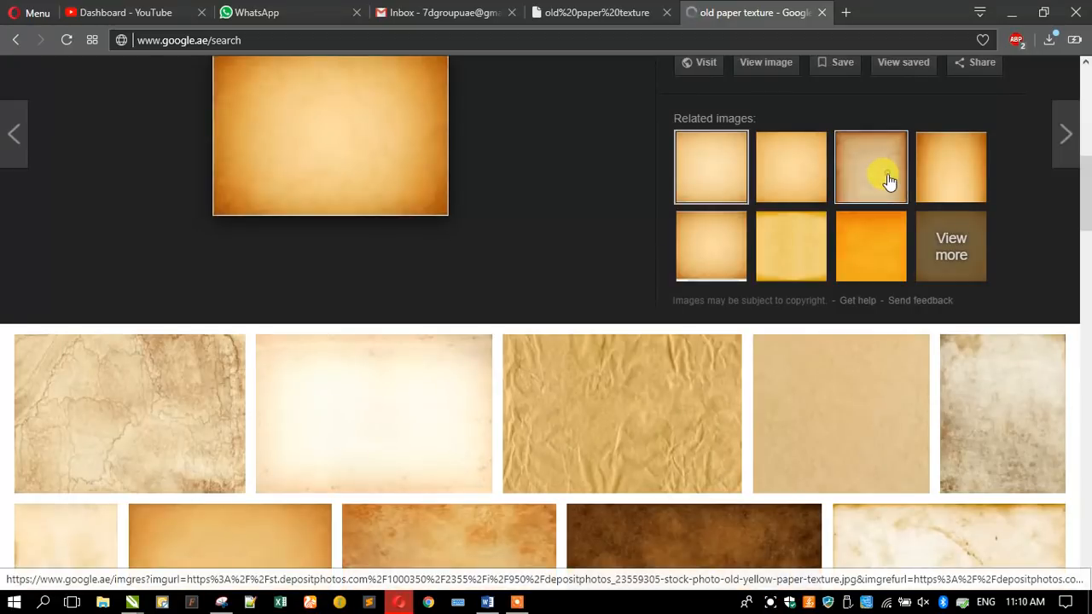
click(896, 177)
click(932, 180)
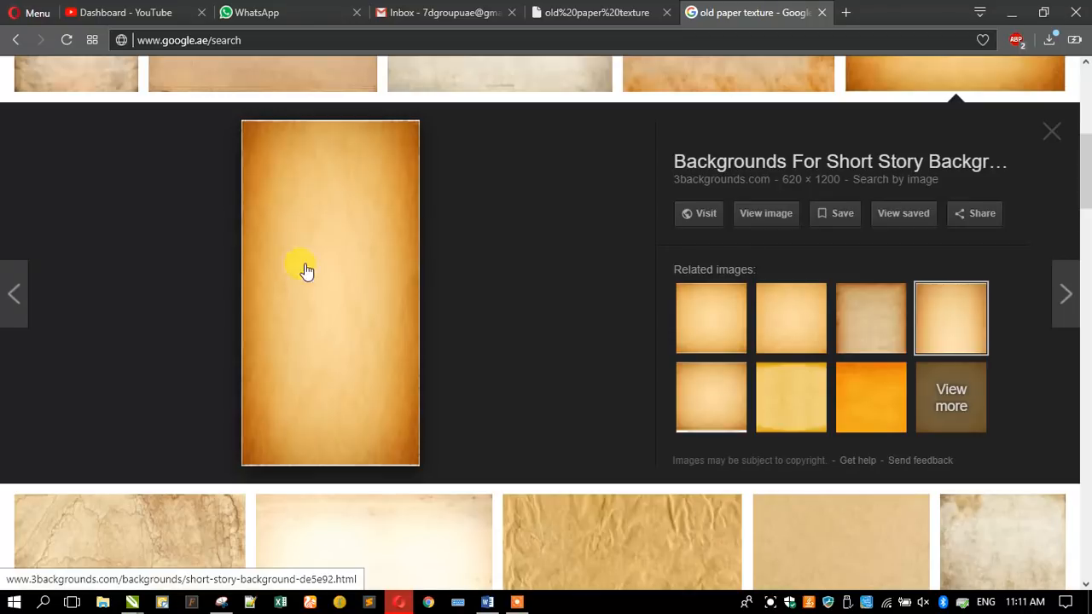
scroll(424, 254, down, 6)
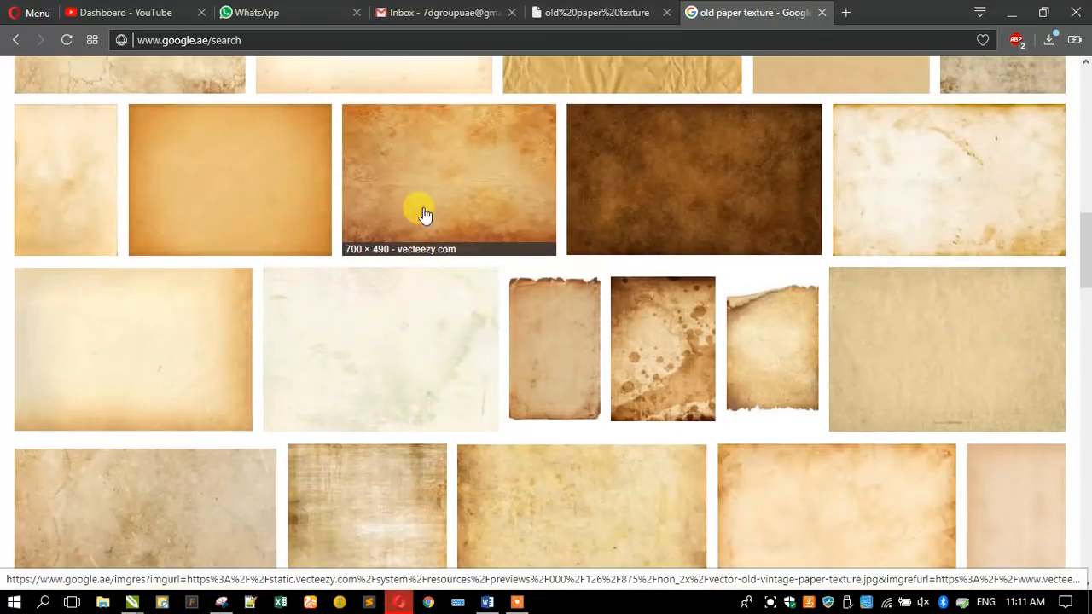
Copy the Vecteezy "Old Vintage Paper Texture" image and paste it into the us.cdr drawing in CorelDRAW
click(426, 200)
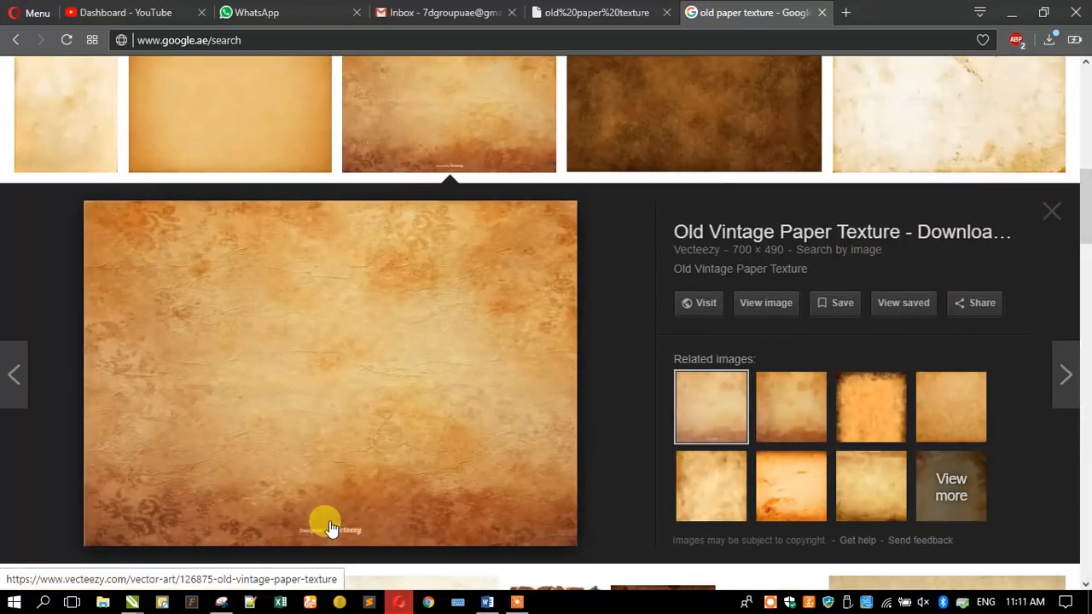
right_click(308, 434)
click(359, 299)
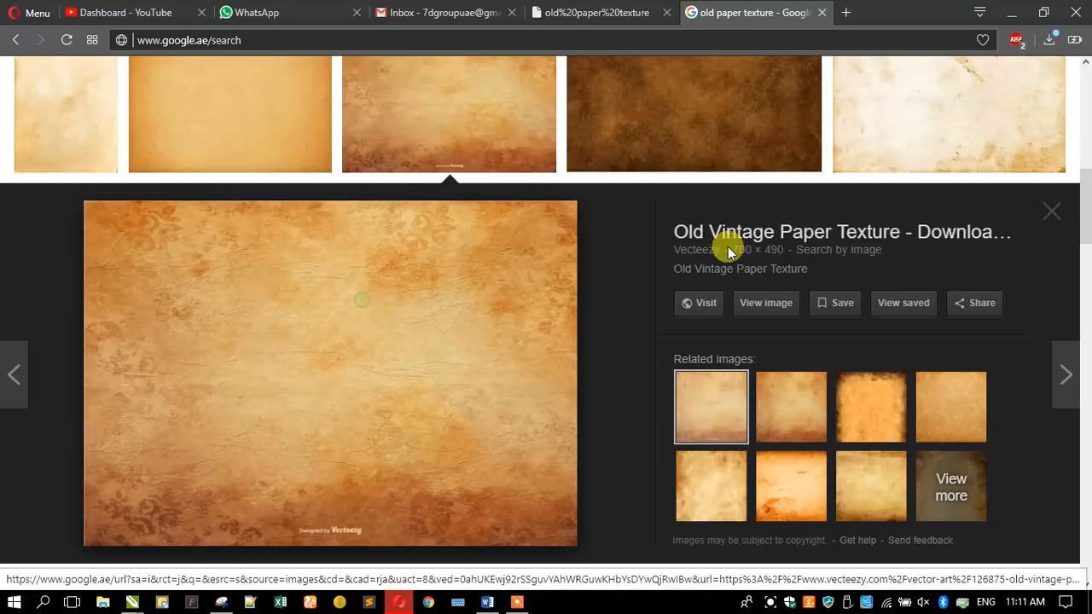
click(1011, 13)
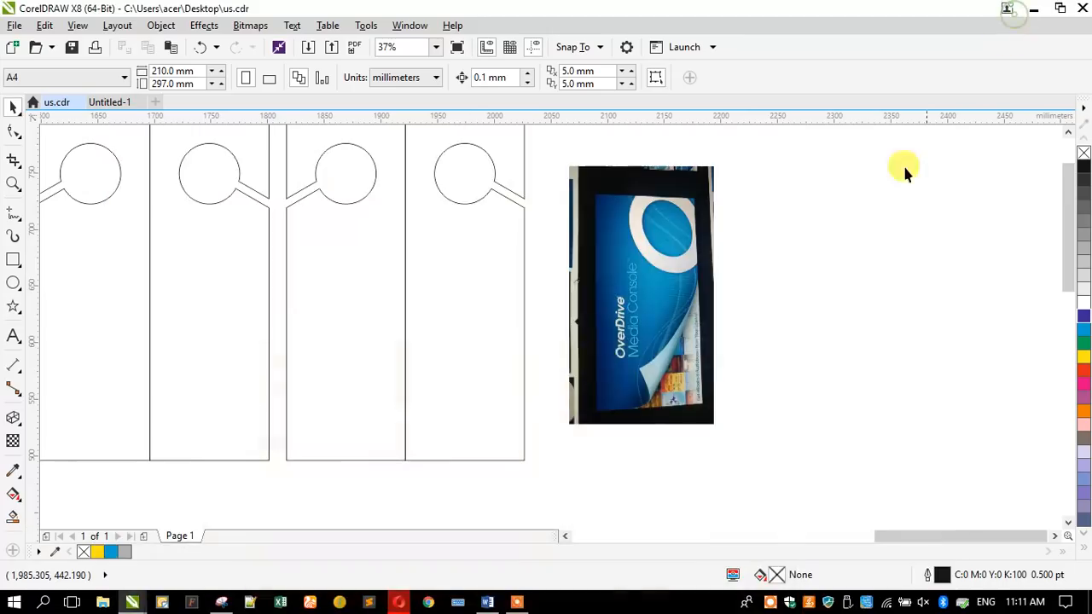
right_click(862, 380)
click(843, 366)
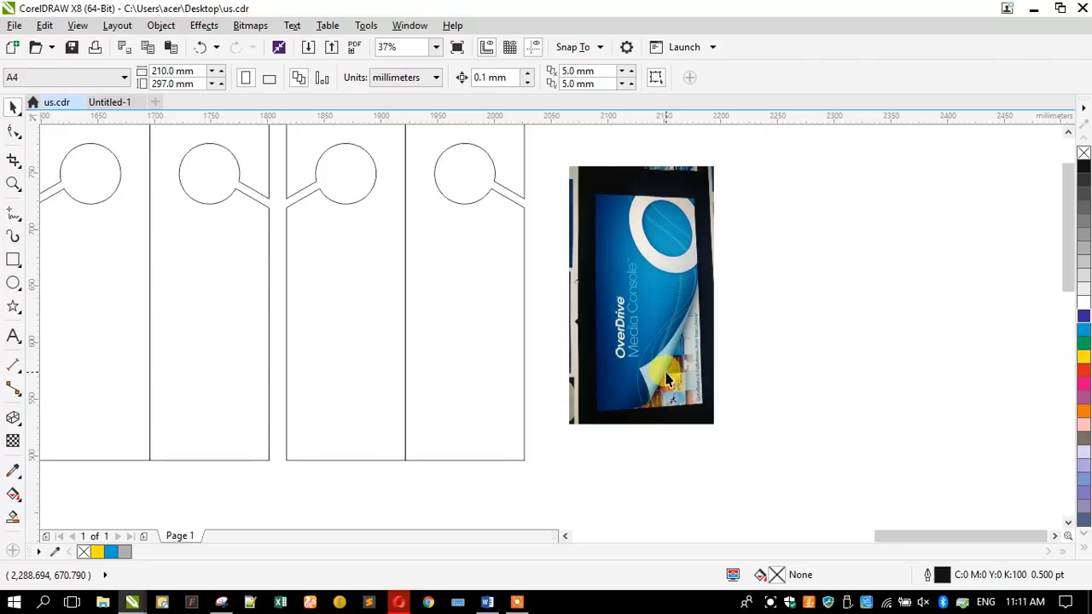
Move the pasted paper texture next to the hanger outlines and rotate it to 270° so it stands upright
scroll(673, 375, down, 2)
scroll(689, 361, down, 1)
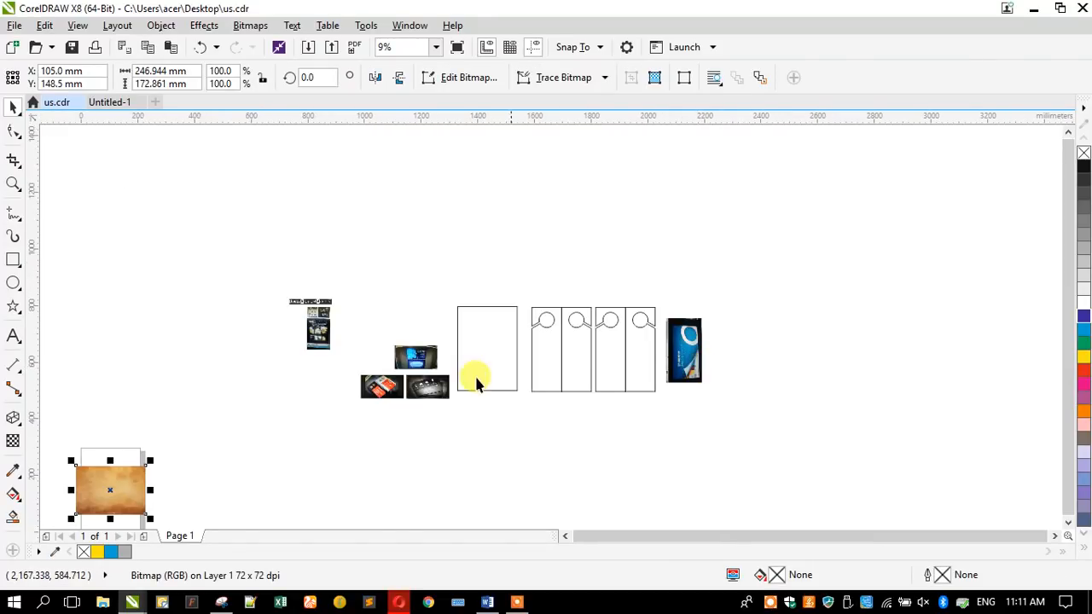
drag(108, 480, 674, 365)
click(576, 405)
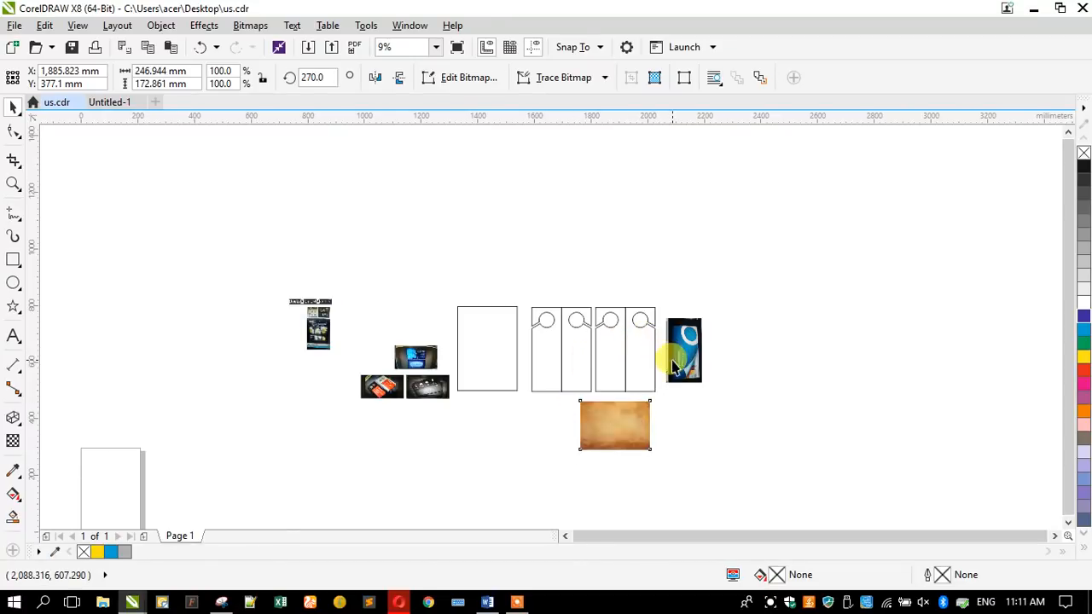
click(633, 419)
Enlarge the paper texture to about 259 × 370 mm and centre it over the rightmost hanger pair
drag(582, 383, 559, 368)
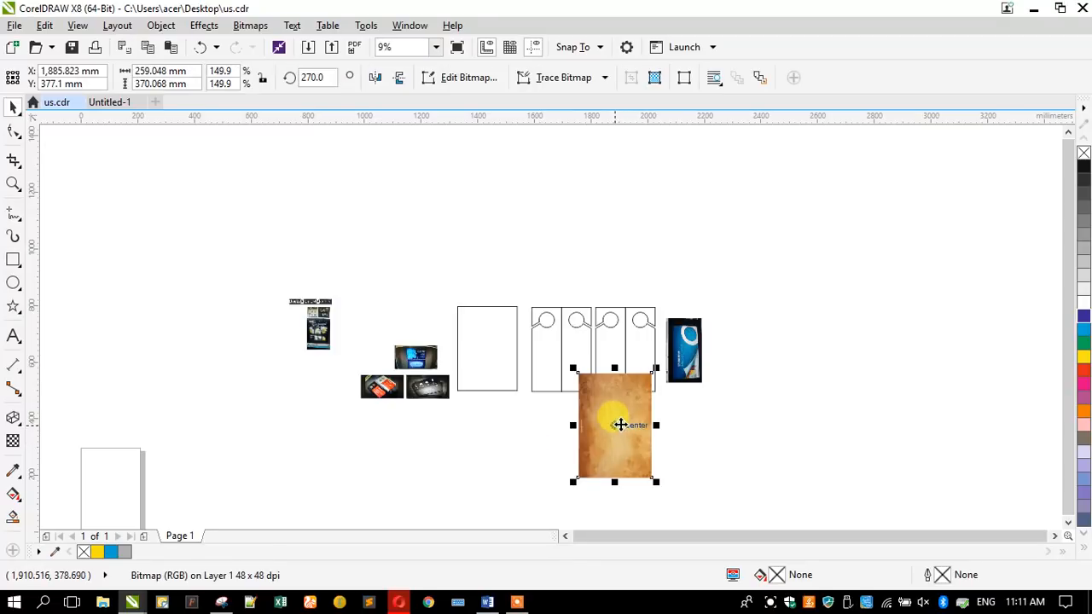
drag(616, 428, 617, 309)
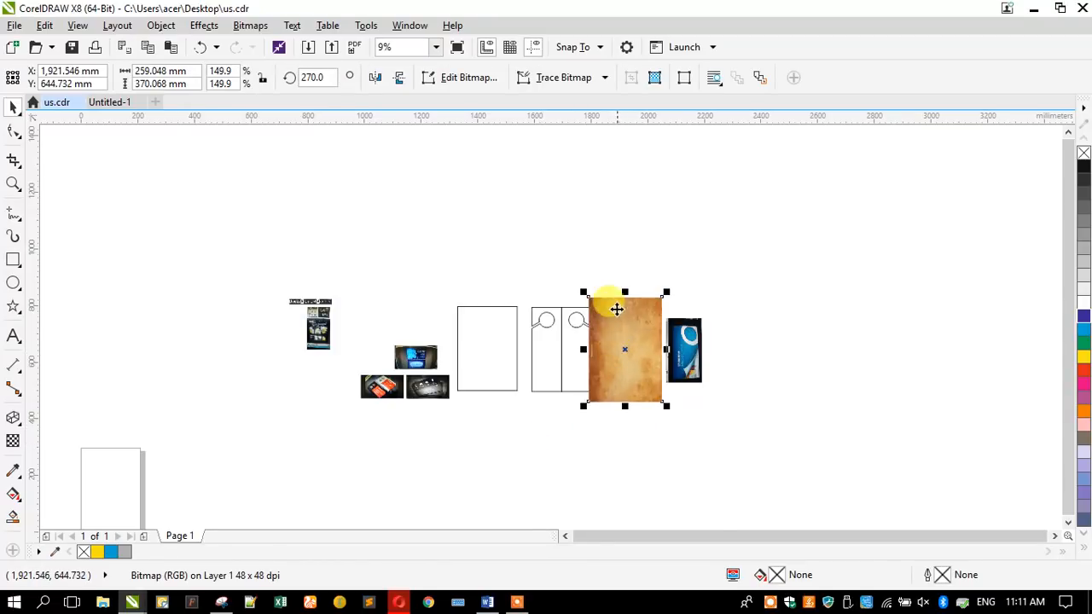
Send the paper texture to the back of the layer and PowerClip it inside the rightmost hanger pair
scroll(609, 318, up, 4)
scroll(609, 318, up, 2)
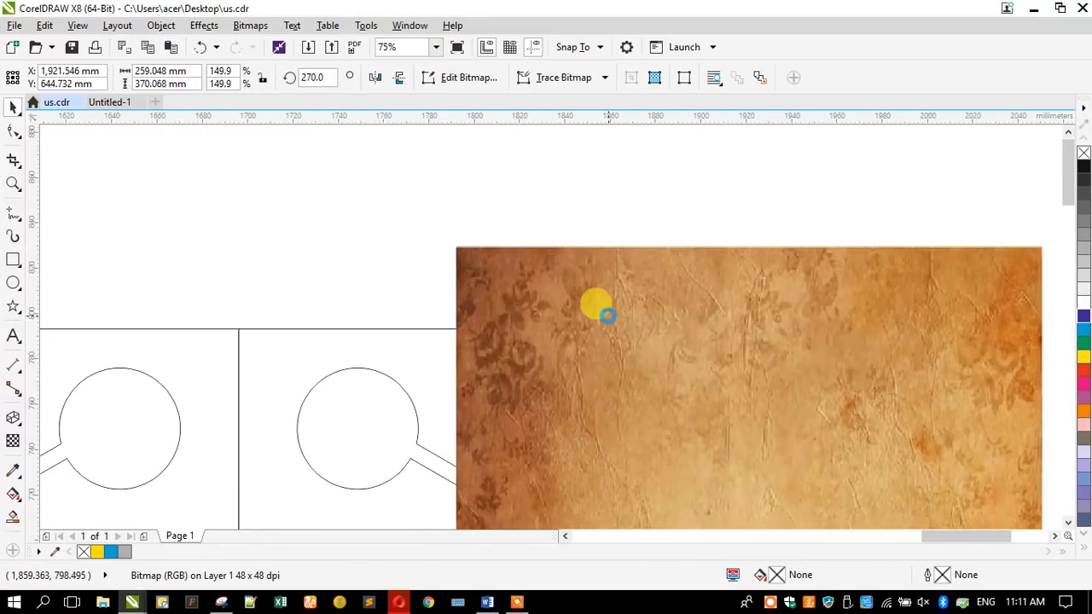
key(shift+Page_Down)
right_click(564, 224)
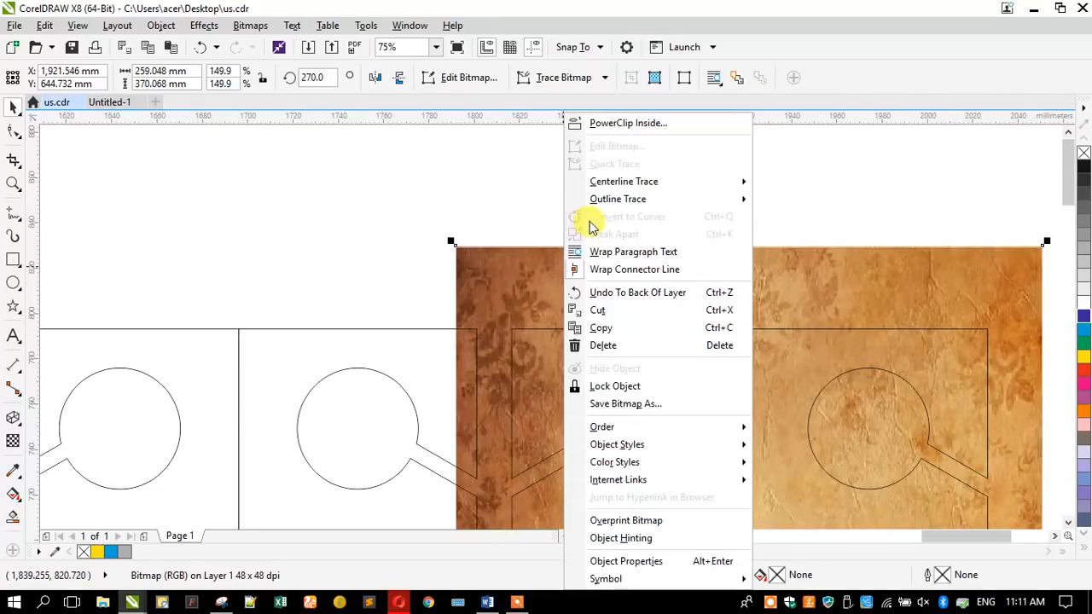
click(592, 125)
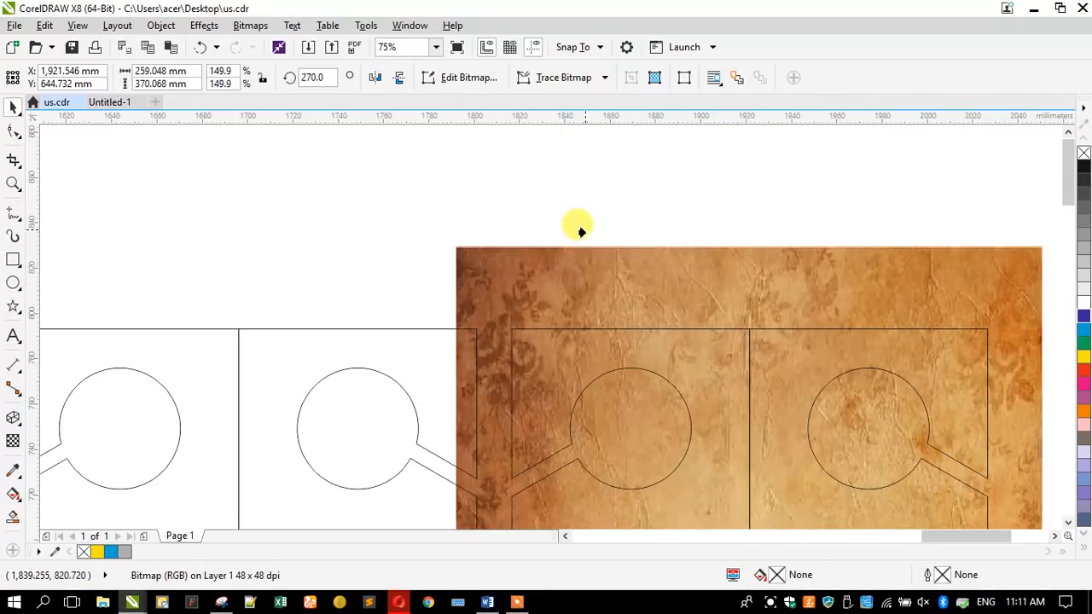
click(518, 360)
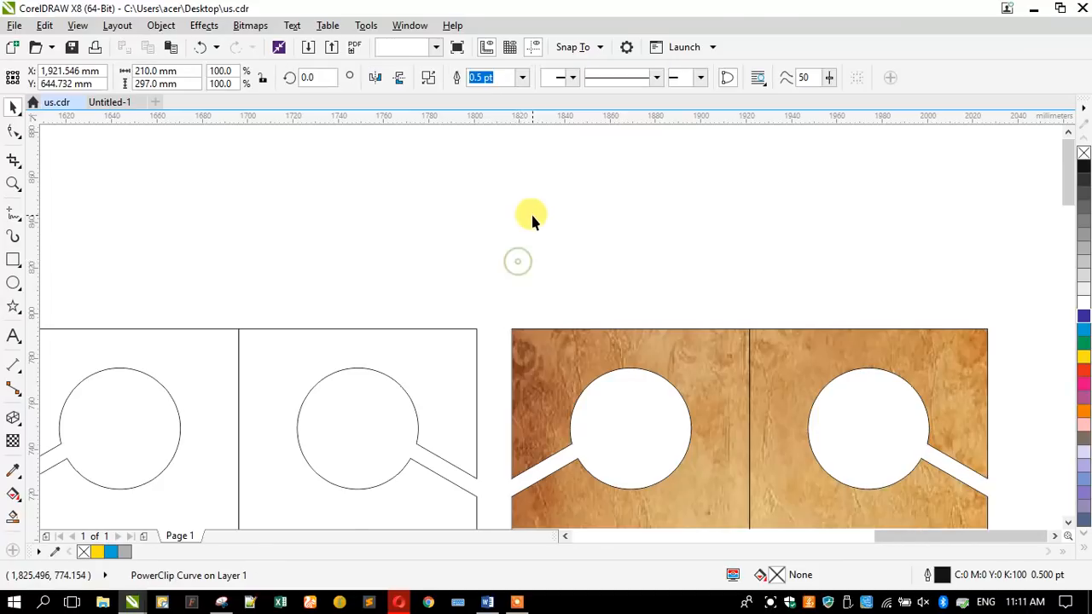
Try breaking the texture-filled hanger pair apart and moving its two halves away from each other, and undo these changes
scroll(531, 213, down, 4)
click(580, 338)
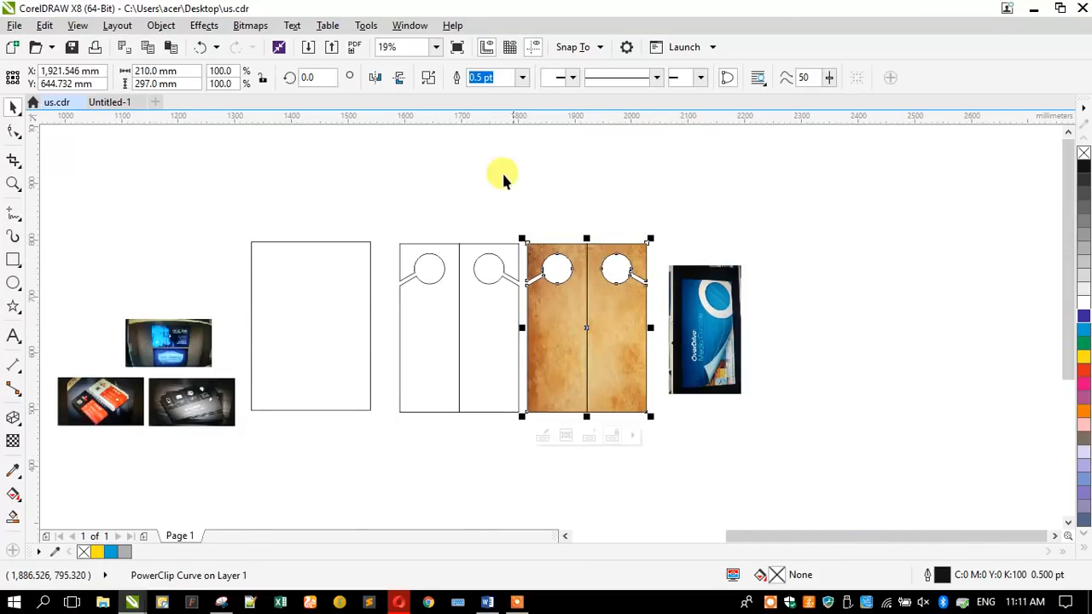
click(428, 77)
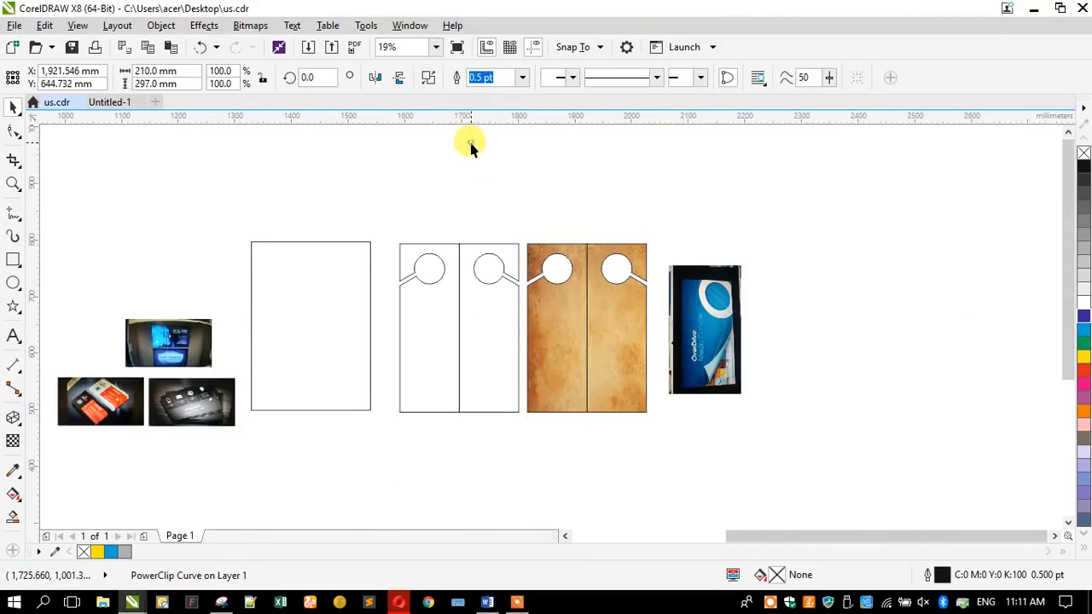
drag(553, 317, 480, 259)
drag(602, 322, 641, 278)
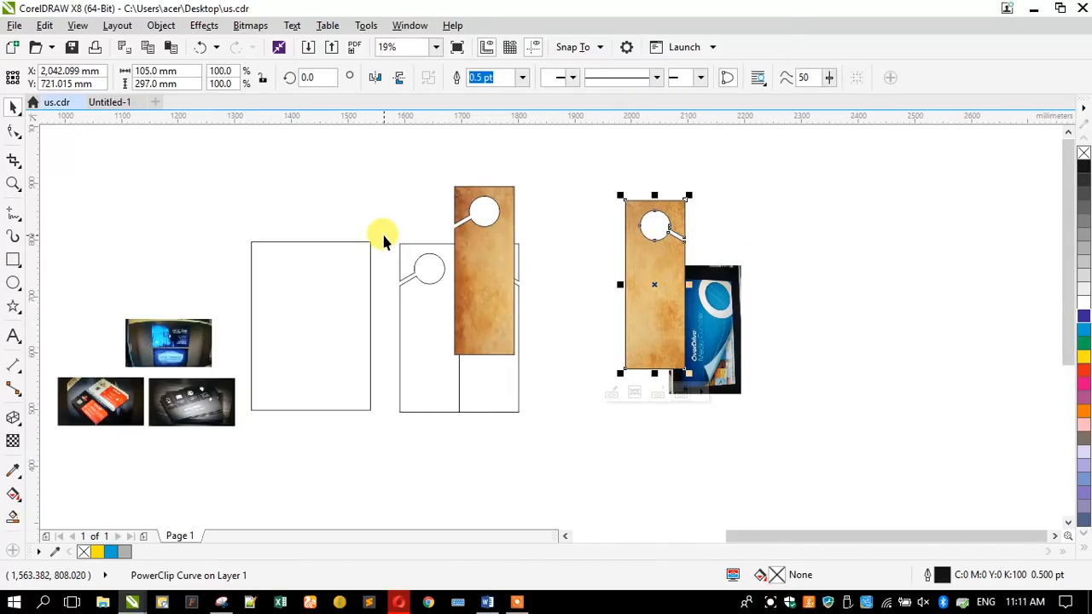
key(ctrl+z)
key(ctrl+z)
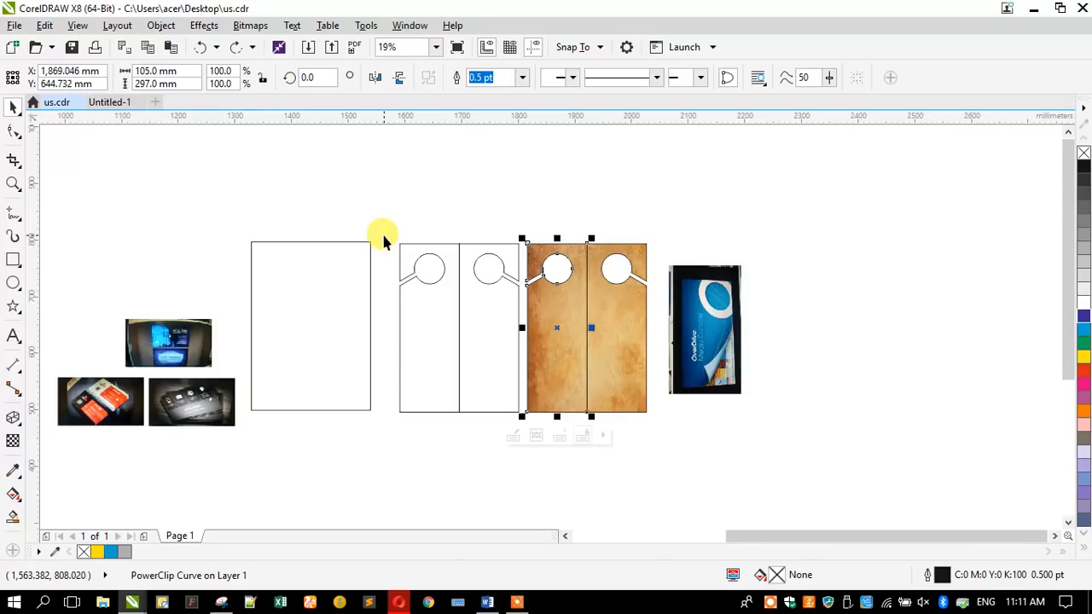
key(ctrl+z)
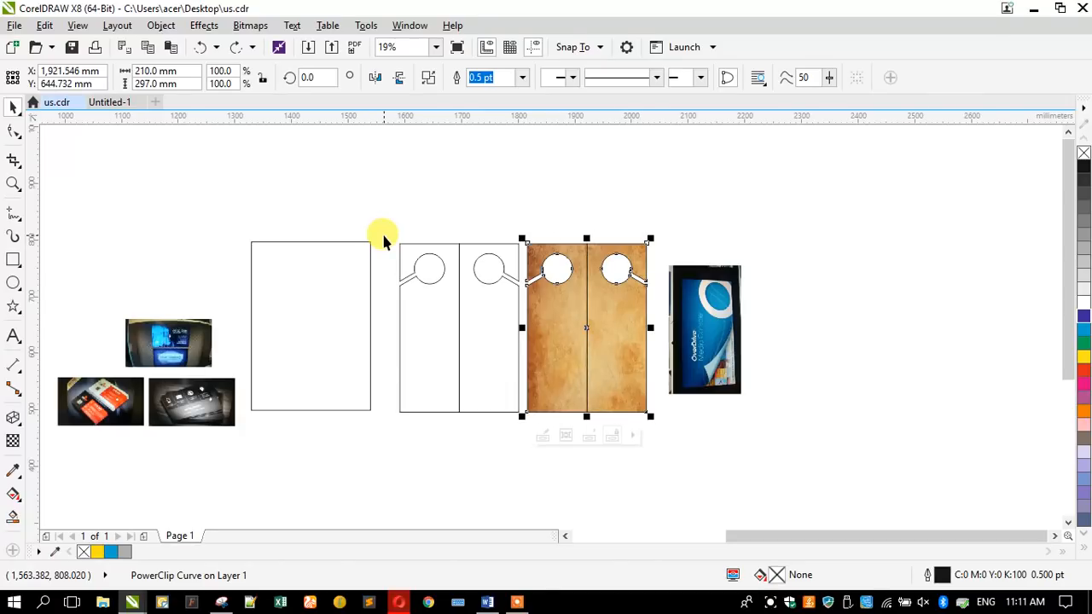
click(534, 446)
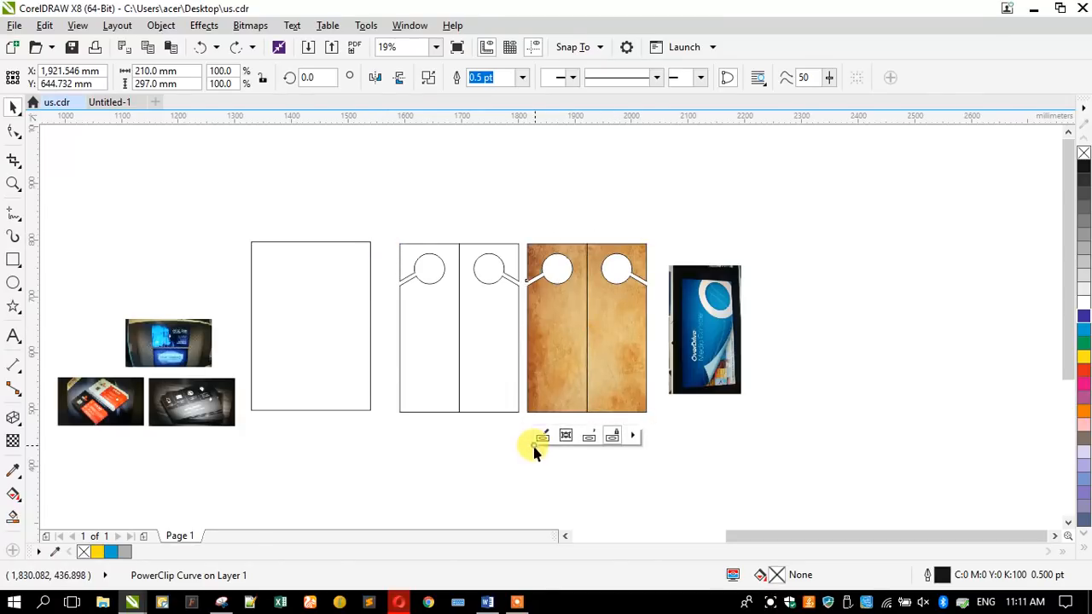
click(556, 381)
scroll(556, 381, up, 2)
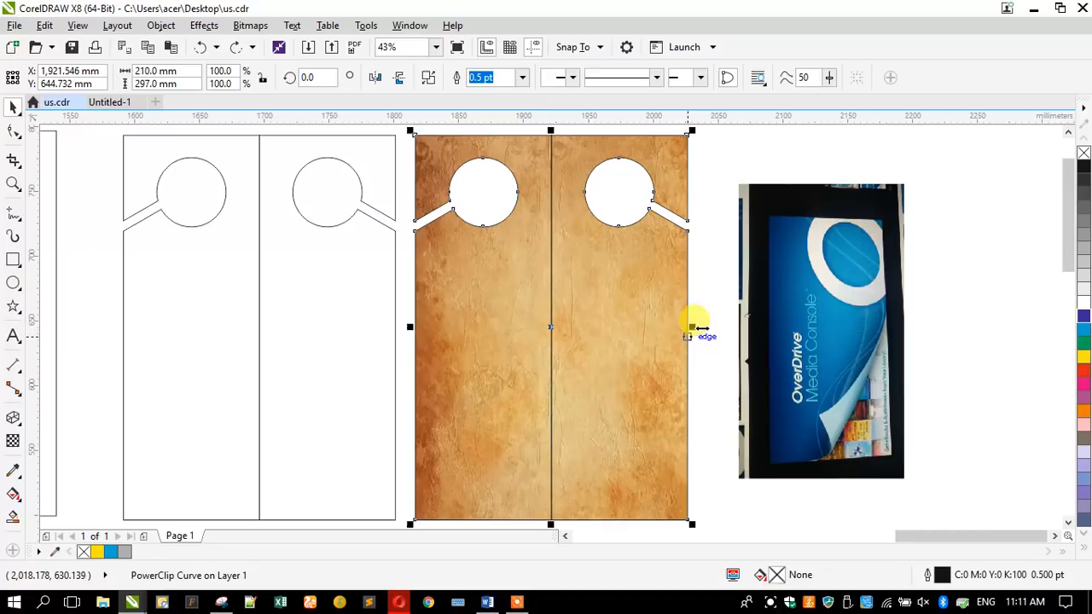
key(Escape)
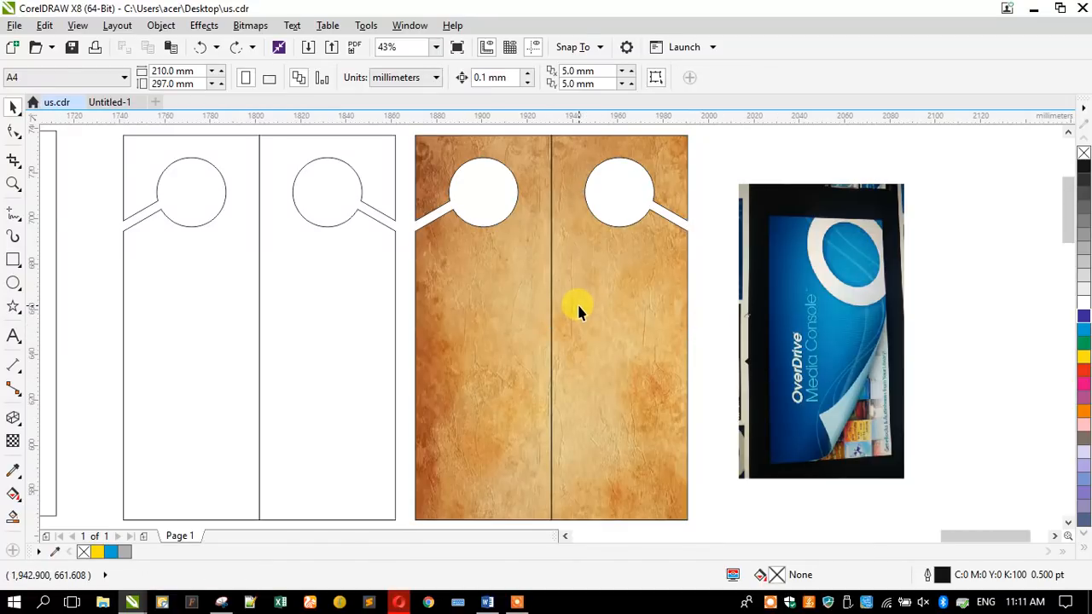
scroll(578, 313, up, 1)
scroll(579, 312, down, 1)
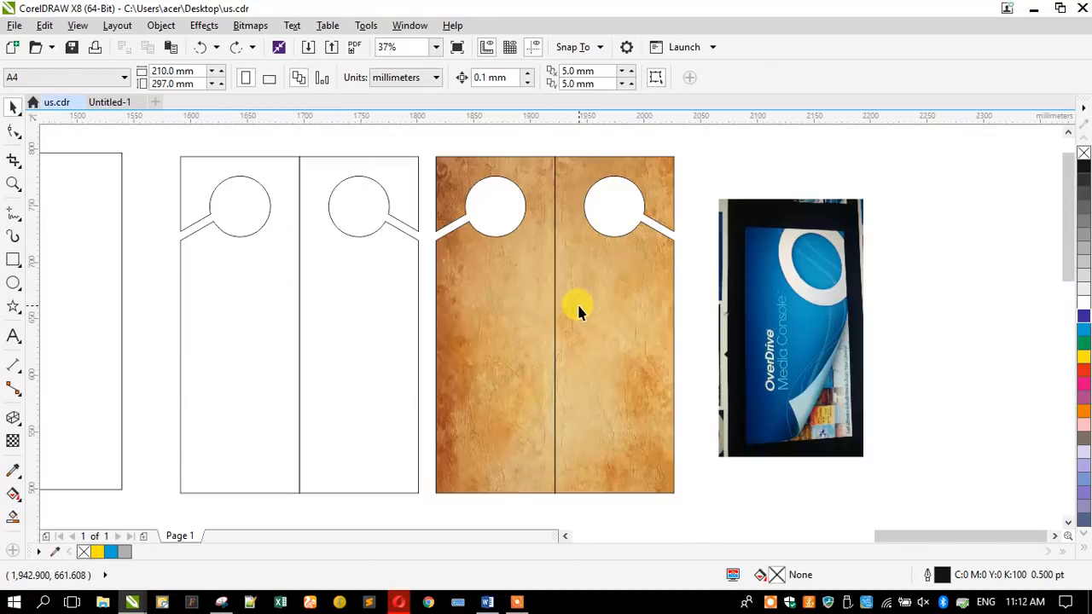
Switch to the Opera browser, run a search by image on the Vecteezy paper texture and browse the first page of matches
click(397, 603)
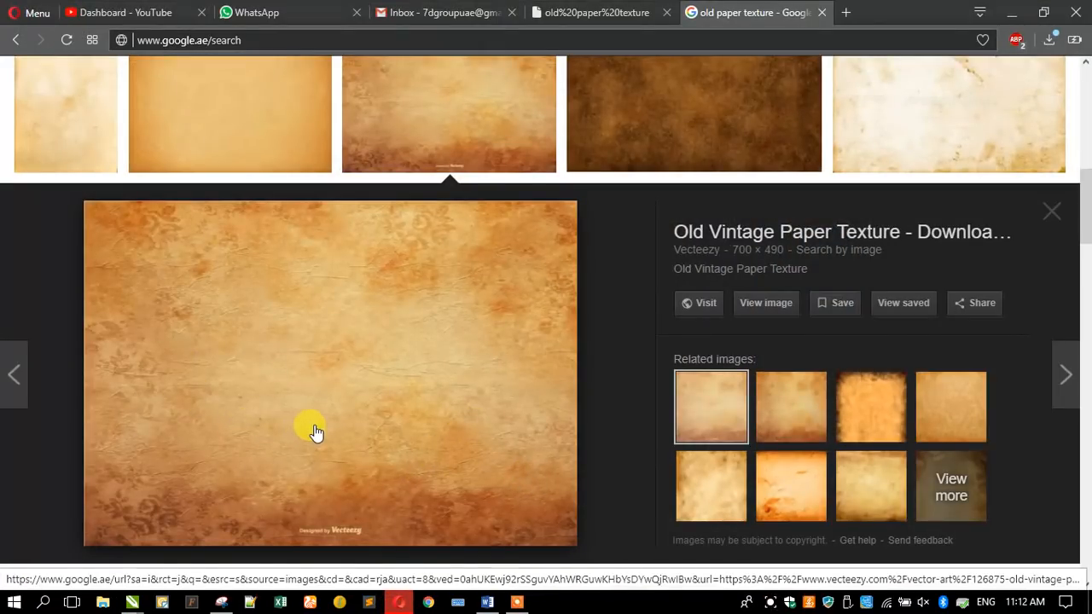
drag(299, 186, 296, 187)
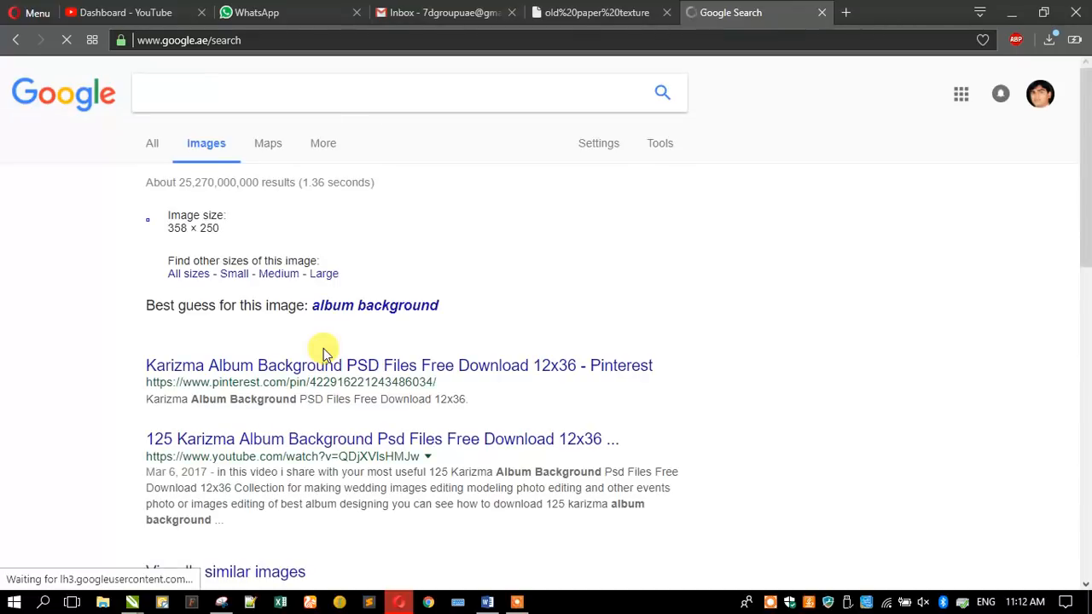
scroll(127, 365, down, 3)
scroll(23, 345, down, 3)
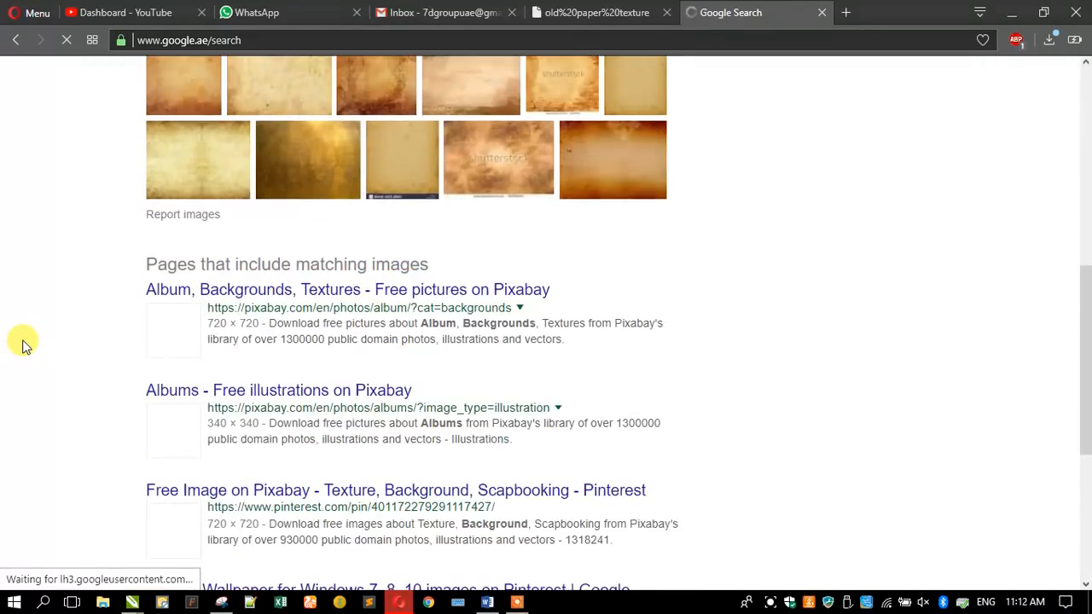
scroll(22, 343, down, 3)
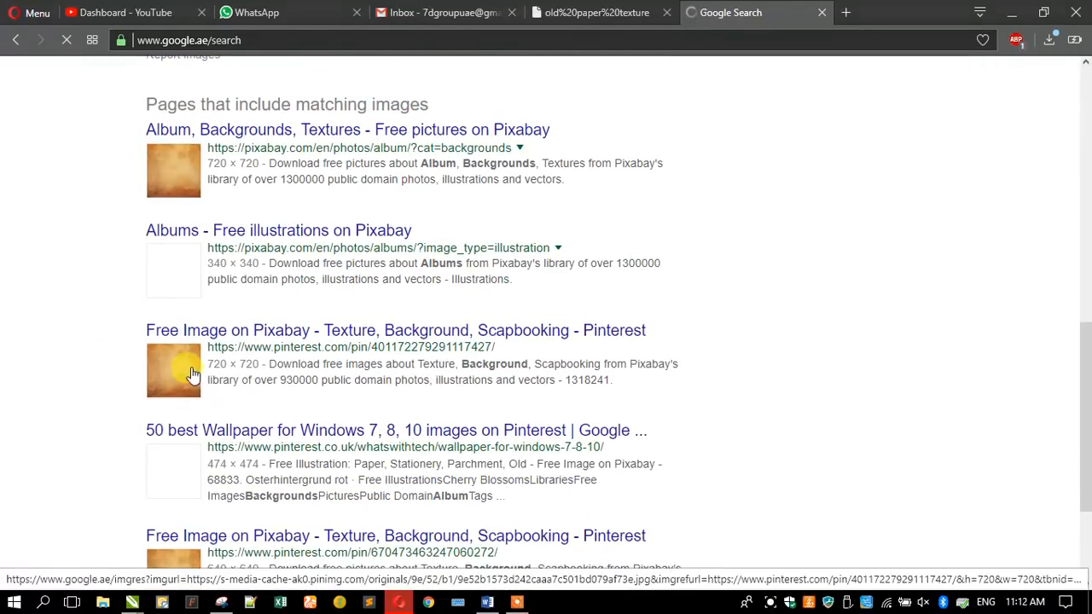
scroll(97, 378, down, 2)
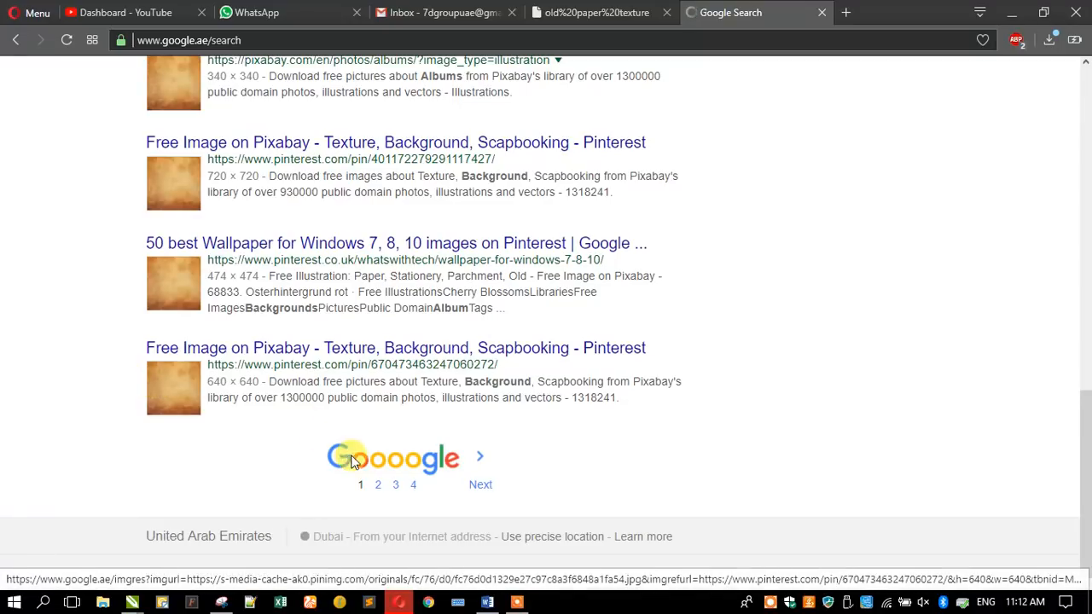
Preview the 1400 × 980 Vecteezy result "Gammal vintage pappersstruktur" from the second results page and copy its image
click(377, 485)
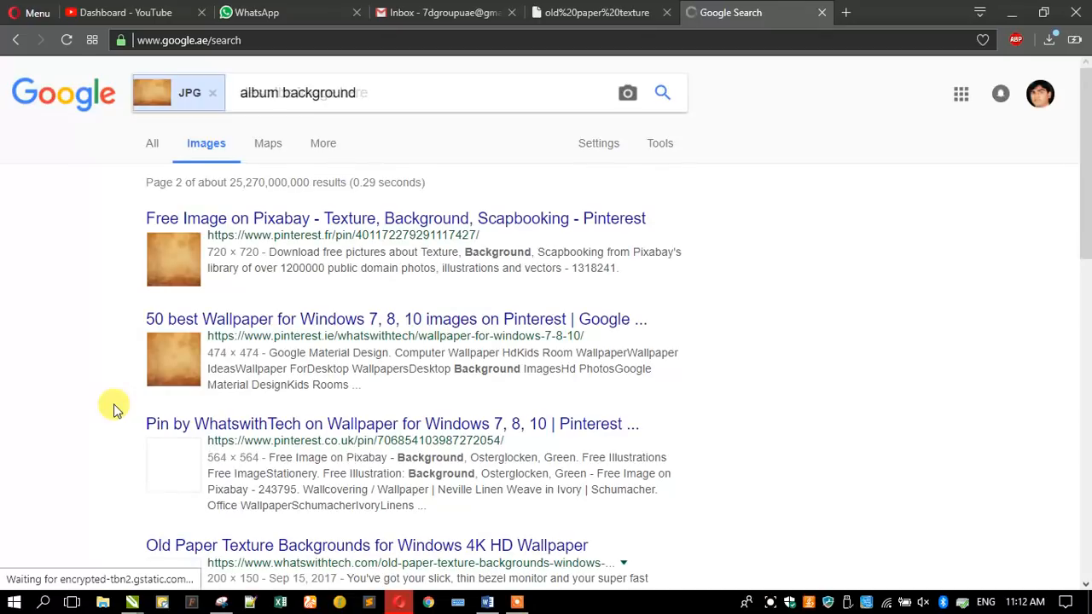
scroll(117, 409, down, 3)
scroll(117, 410, down, 3)
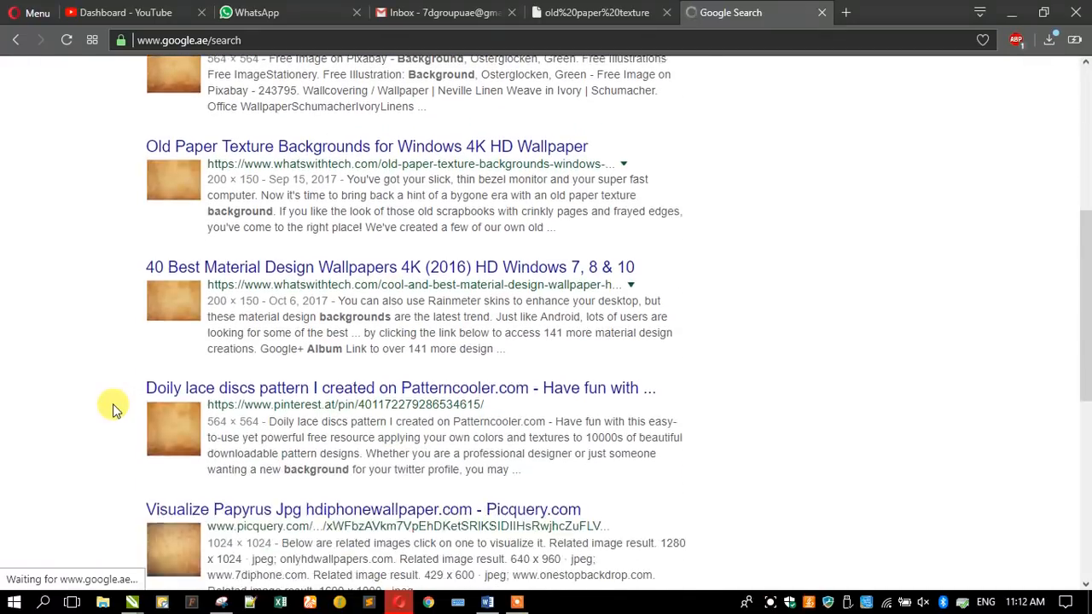
drag(208, 222, 220, 220)
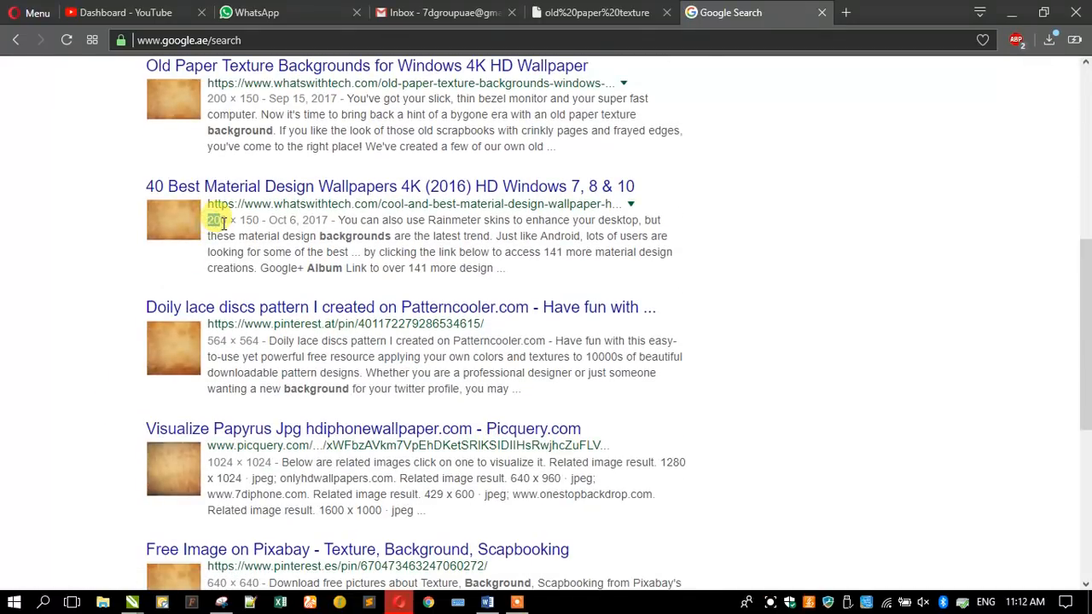
scroll(70, 324, down, 3)
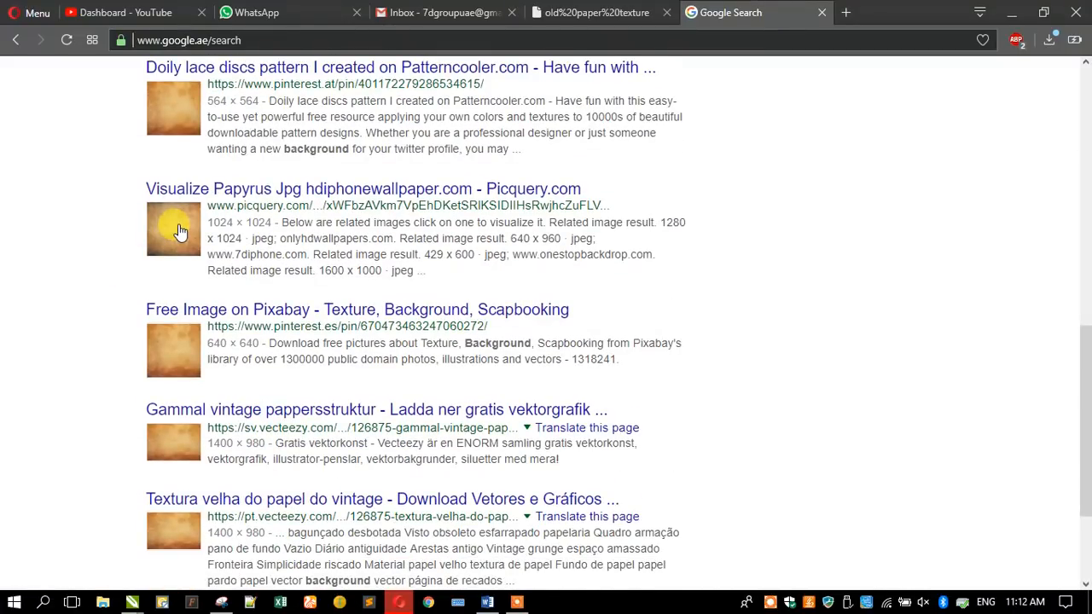
click(166, 440)
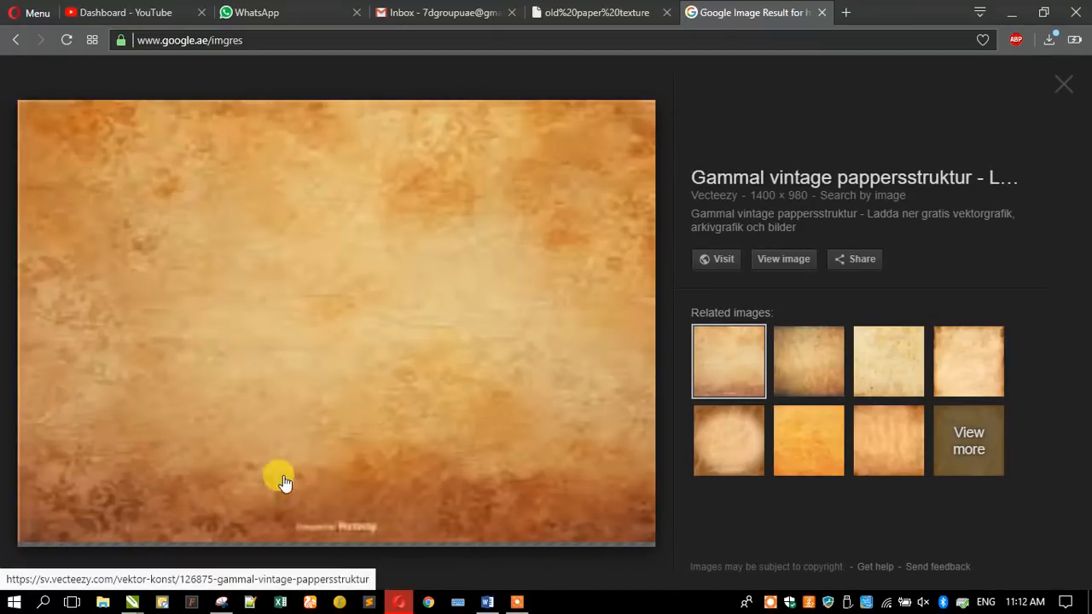
right_click(238, 413)
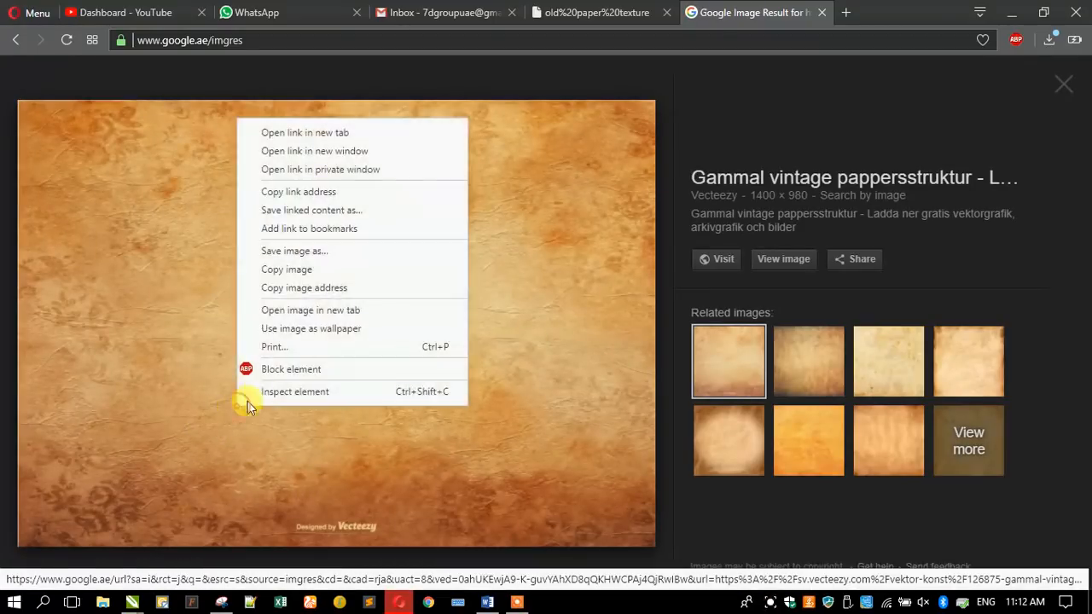
click(280, 269)
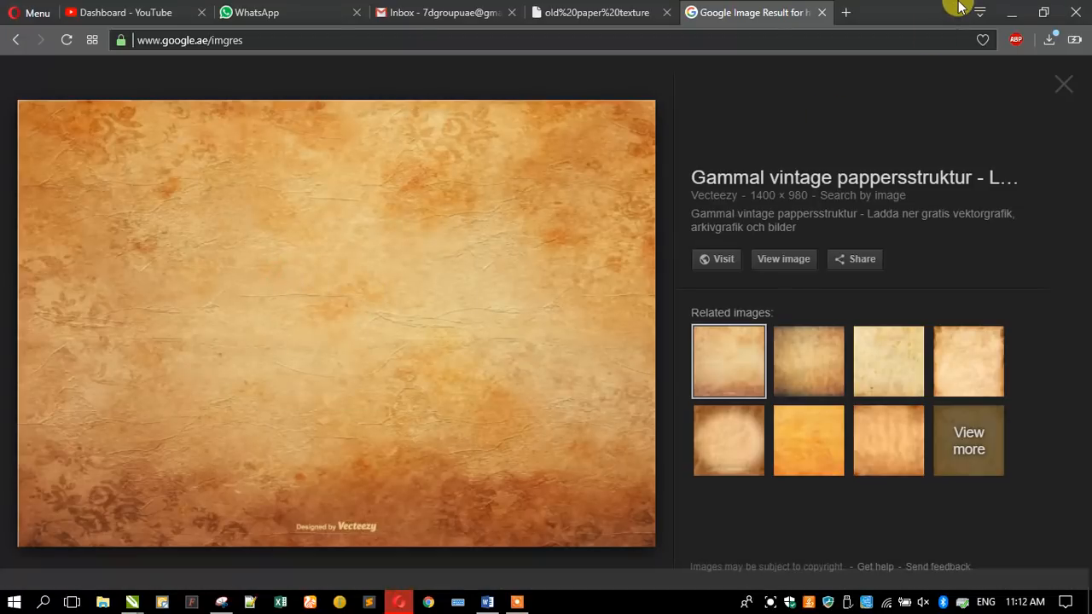
click(1011, 12)
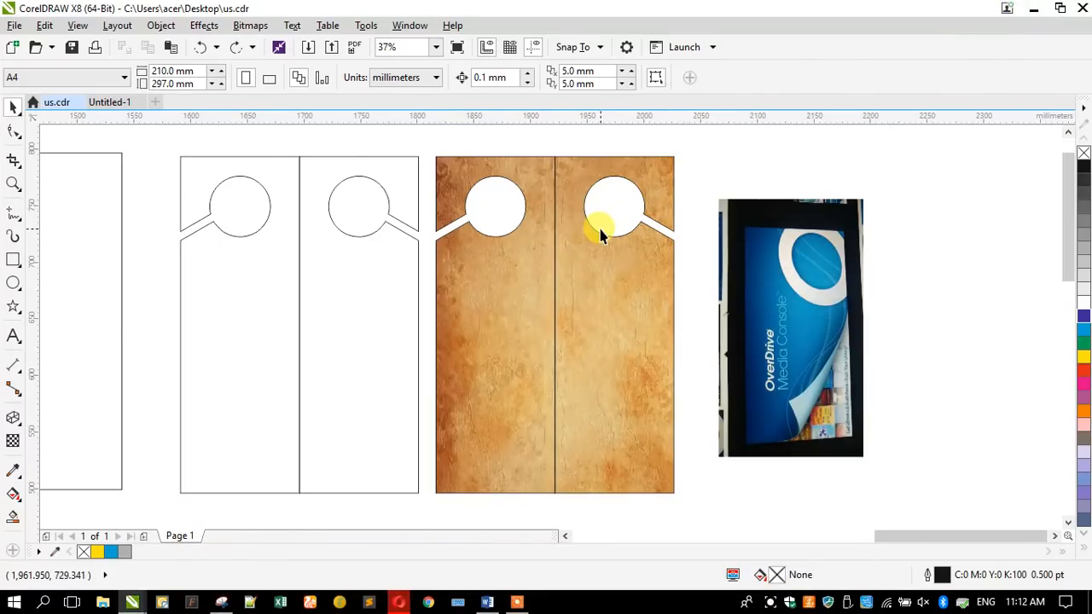
Open the textured hanger pair's PowerClip contents in CorelDRAW and paste the copied image centred over the existing texture
click(499, 245)
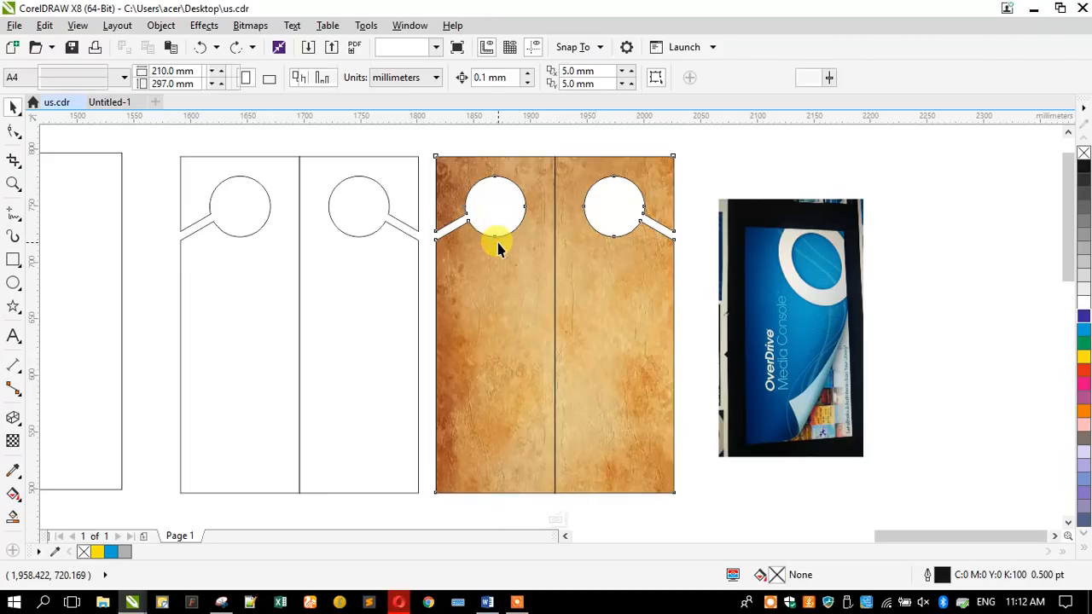
double_click(500, 245)
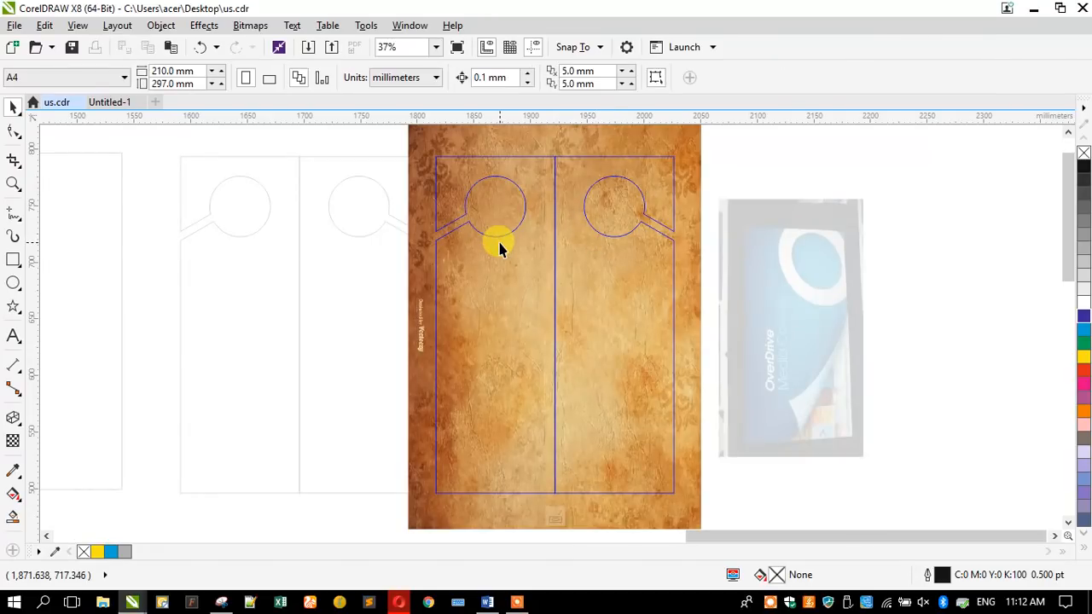
click(475, 238)
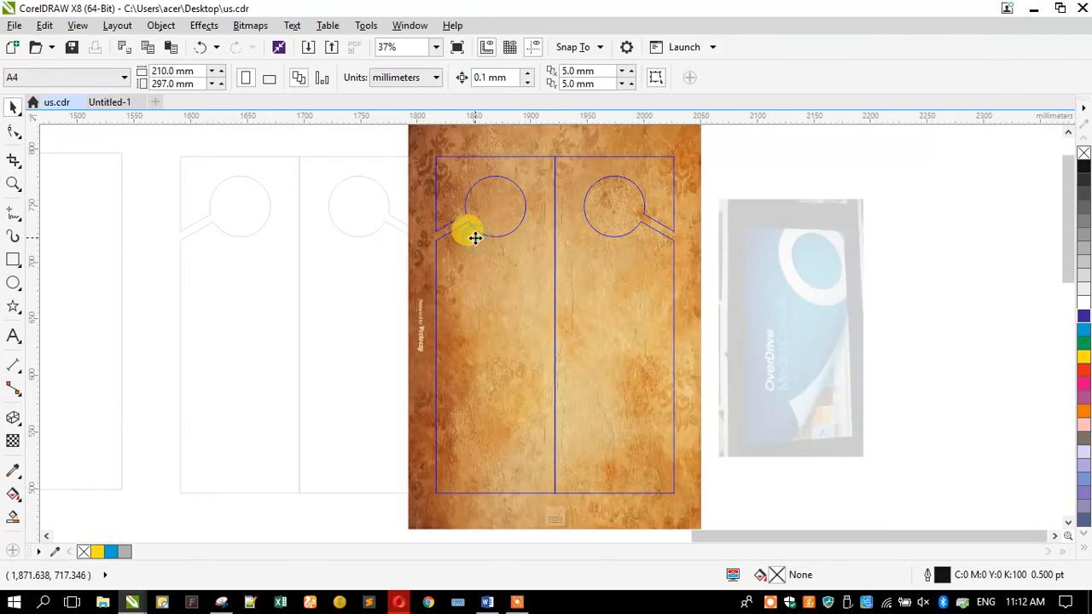
key(ctrl+a)
key(e)
Rotate the newly pasted paper texture to 270° so it stands upright over the hanger pair
scroll(500, 262, down, 1)
click(376, 159)
click(394, 219)
click(413, 231)
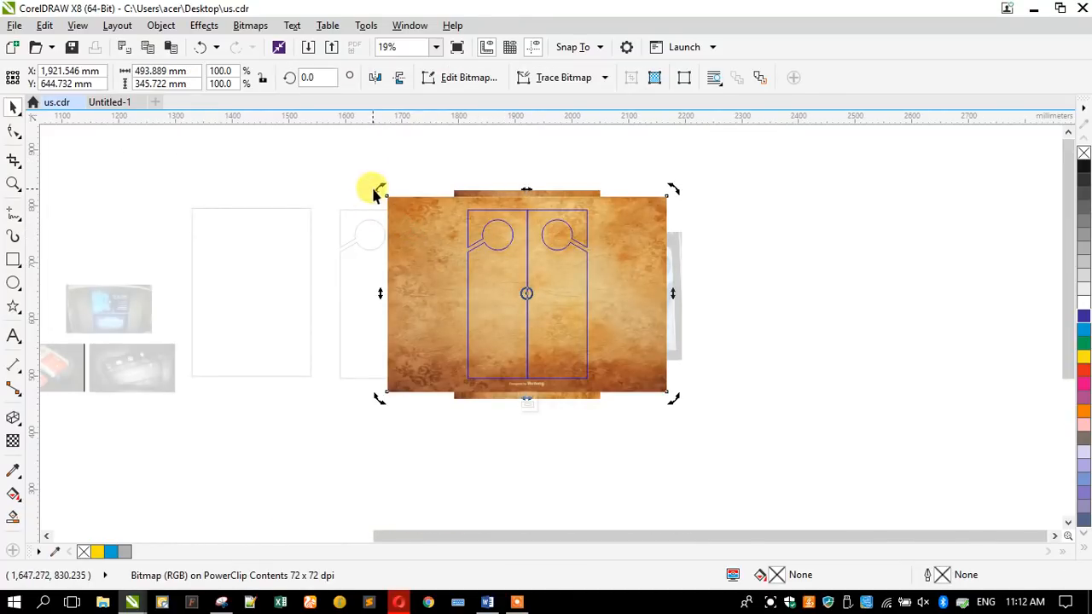
drag(381, 187, 605, 180)
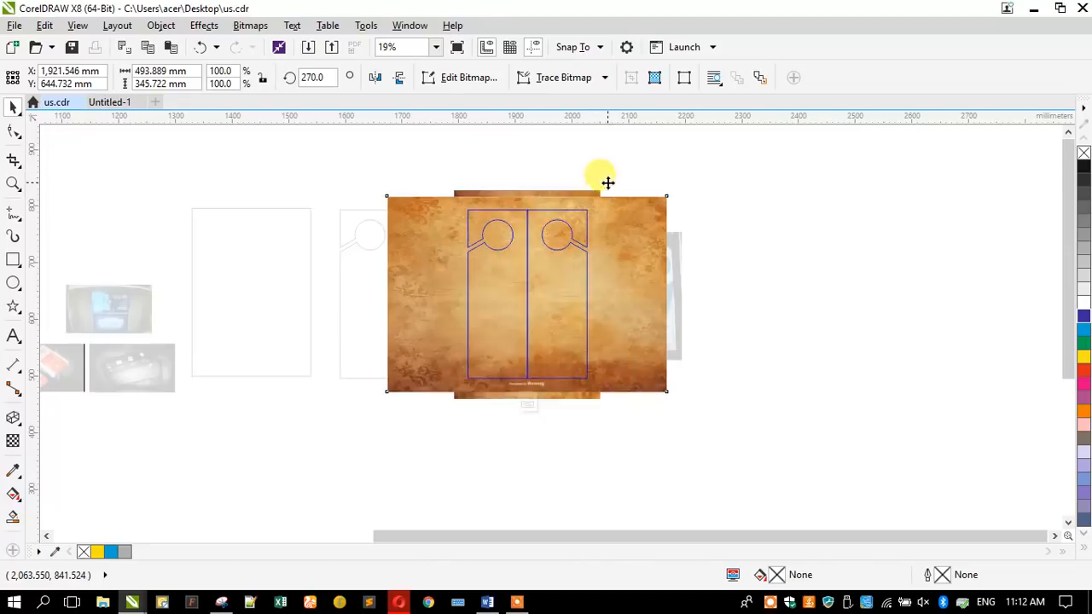
Delete the original lower-resolution paper texture from the PowerClip contents, keeping the new one
click(471, 180)
click(475, 182)
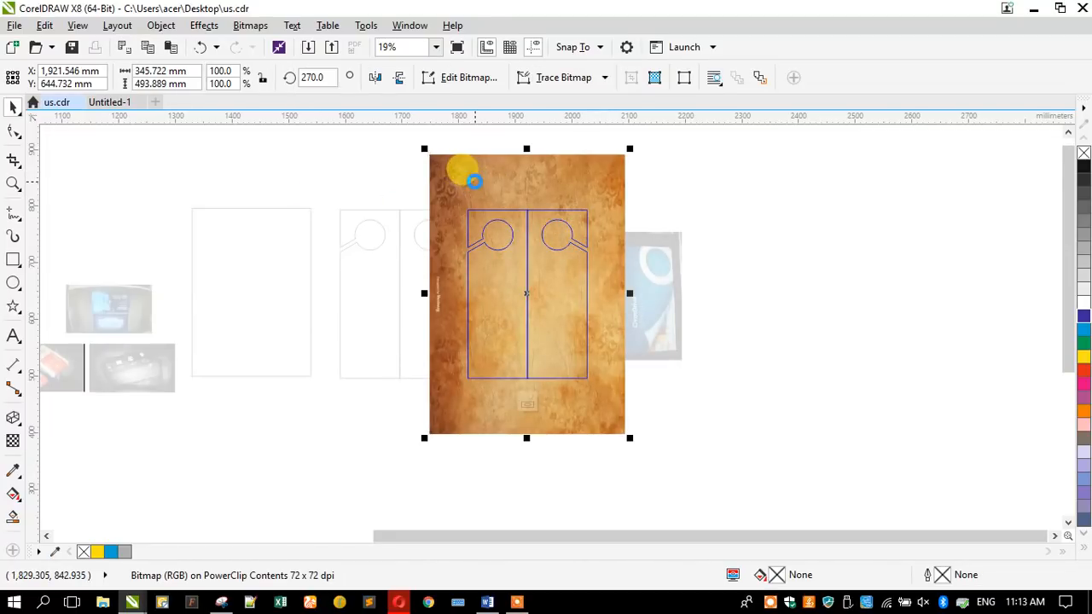
click(498, 205)
key(Delete)
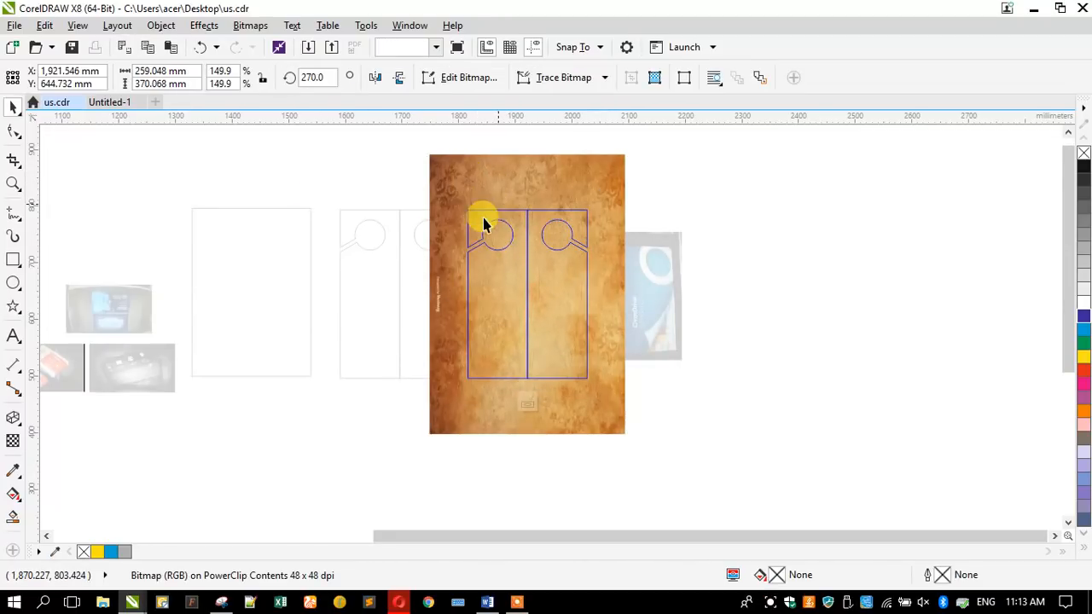
Scale the new paper texture down to about 216 × 309 mm so it just covers the hanger pair
click(457, 192)
drag(428, 154, 444, 197)
scroll(460, 207, up, 5)
scroll(445, 200, down, 5)
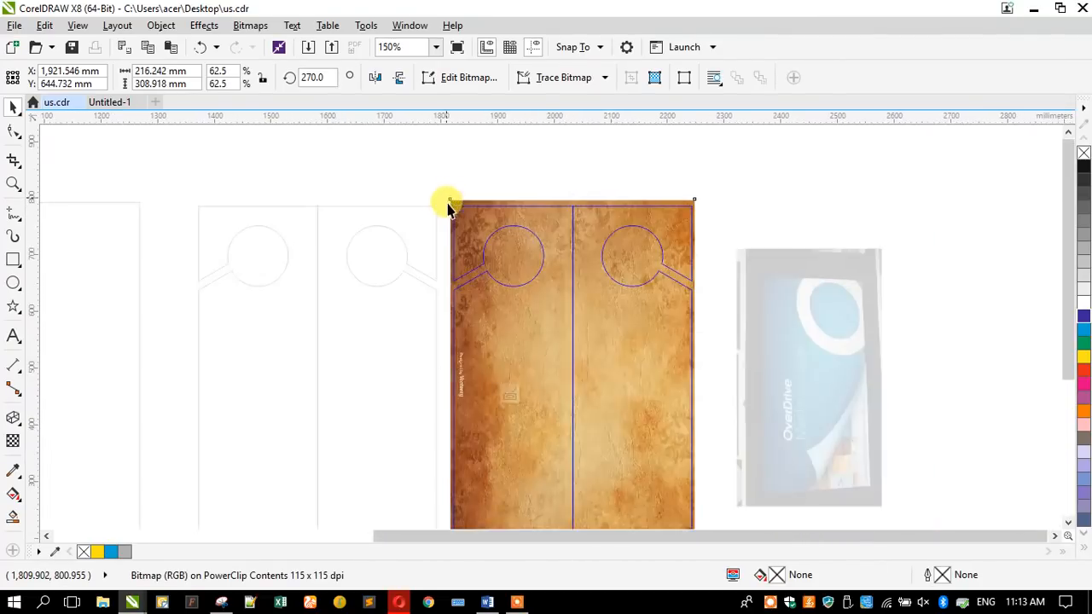
scroll(451, 311, down, 2)
scroll(443, 275, up, 8)
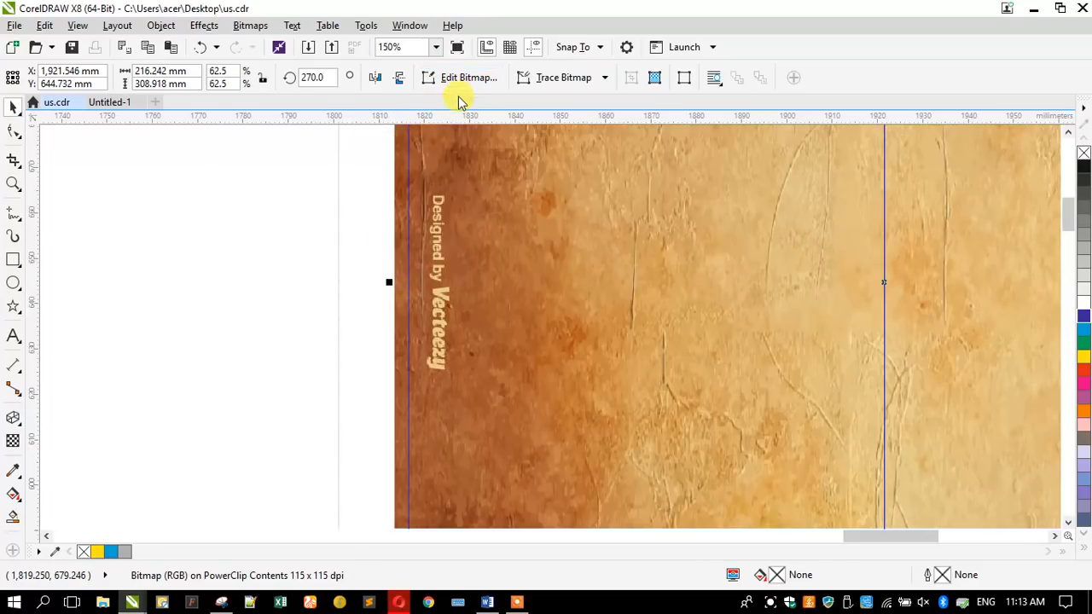
Finish editing the textured hanger pair's PowerClip contents and save the us.cdr drawing
scroll(458, 415, down, 3)
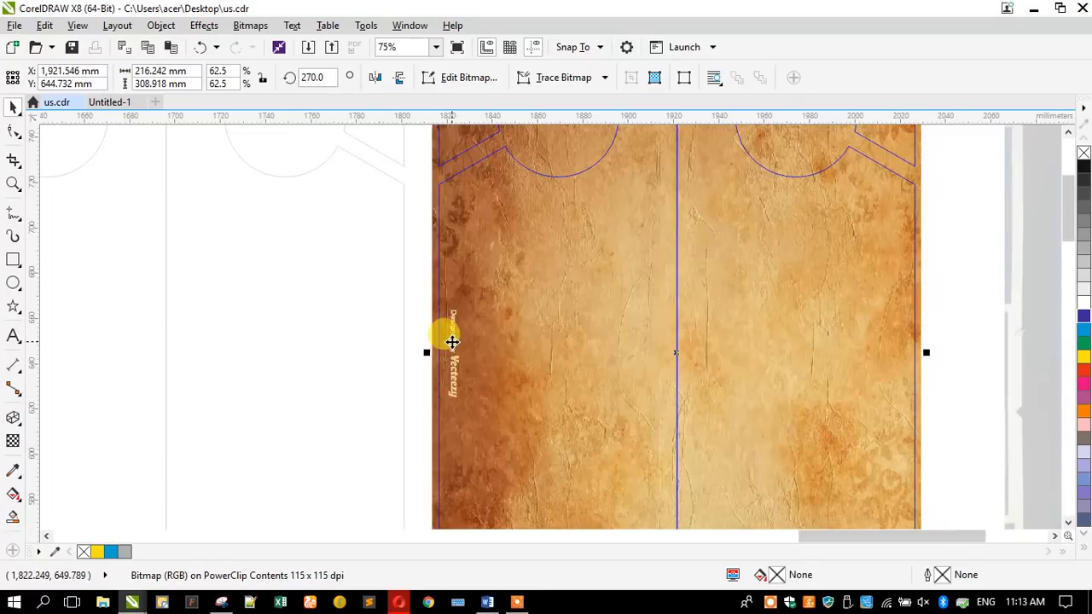
scroll(458, 364, up, 4)
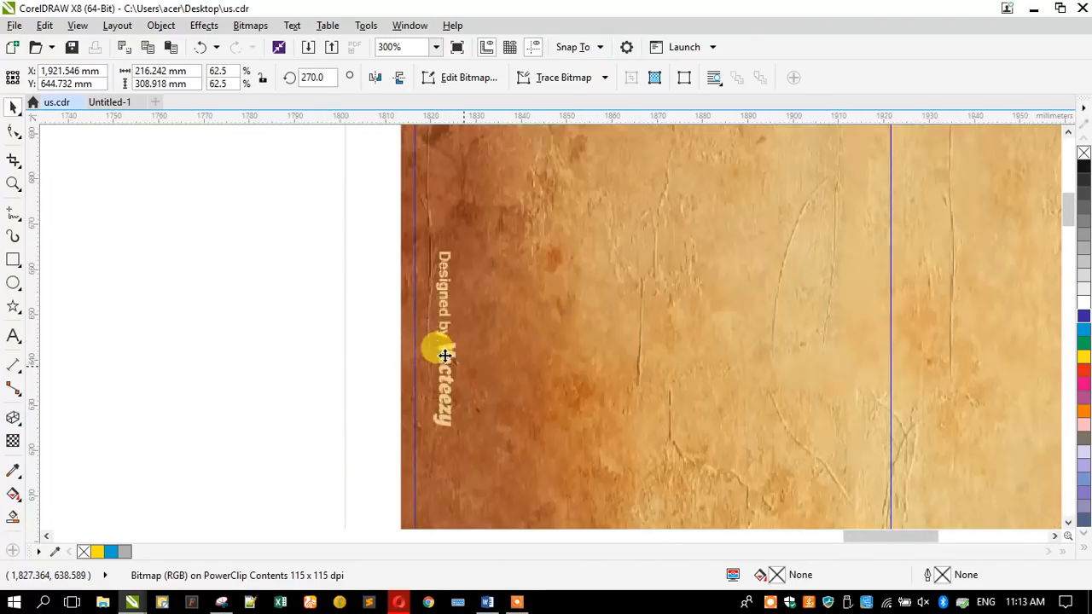
scroll(444, 355, down, 4)
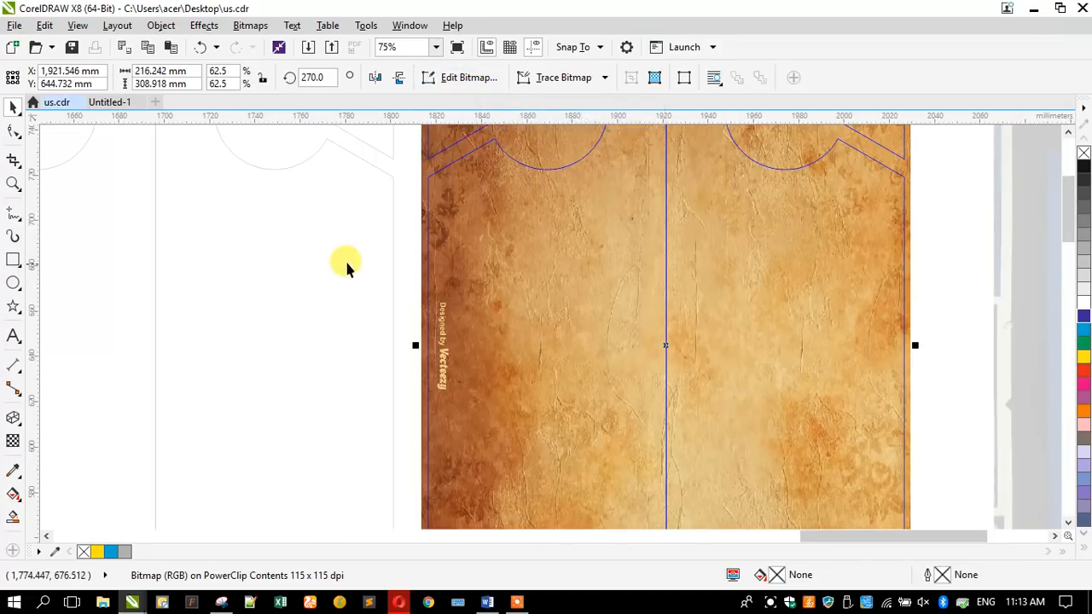
ctrl+click(400, 224)
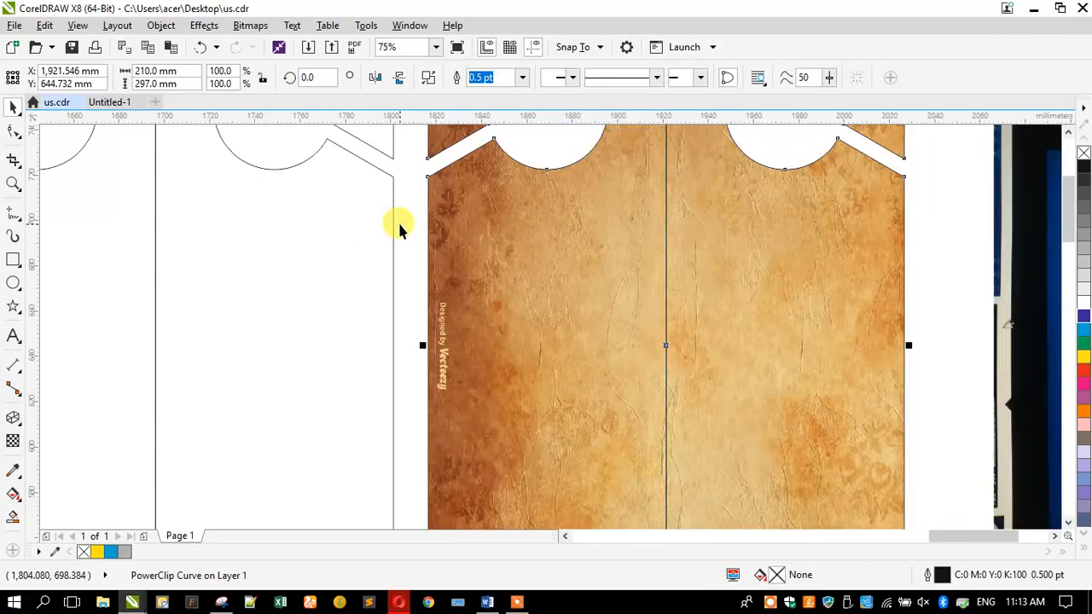
scroll(536, 259, down, 5)
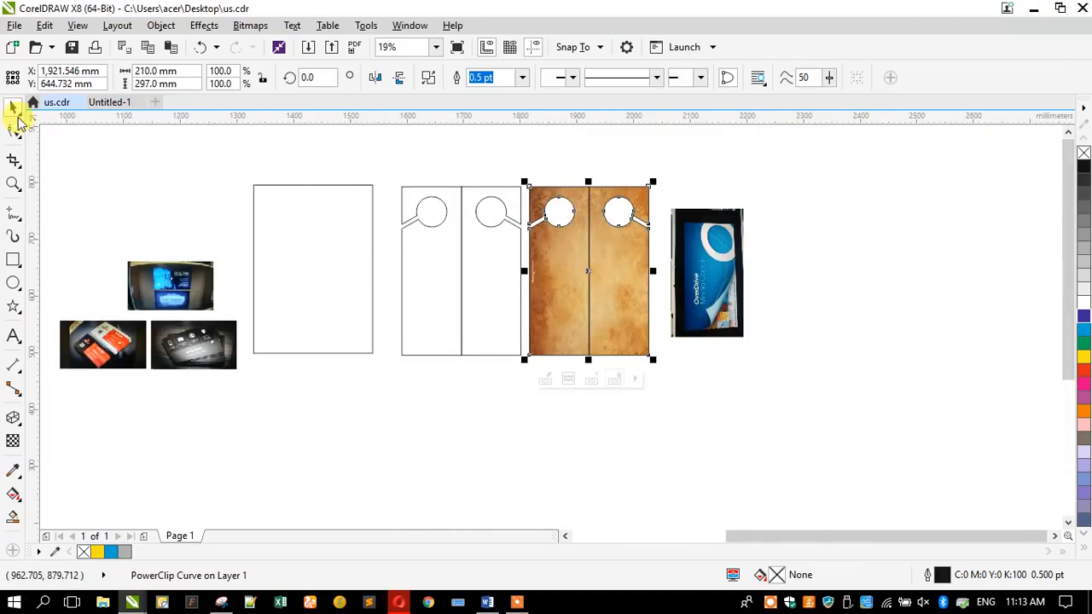
click(71, 48)
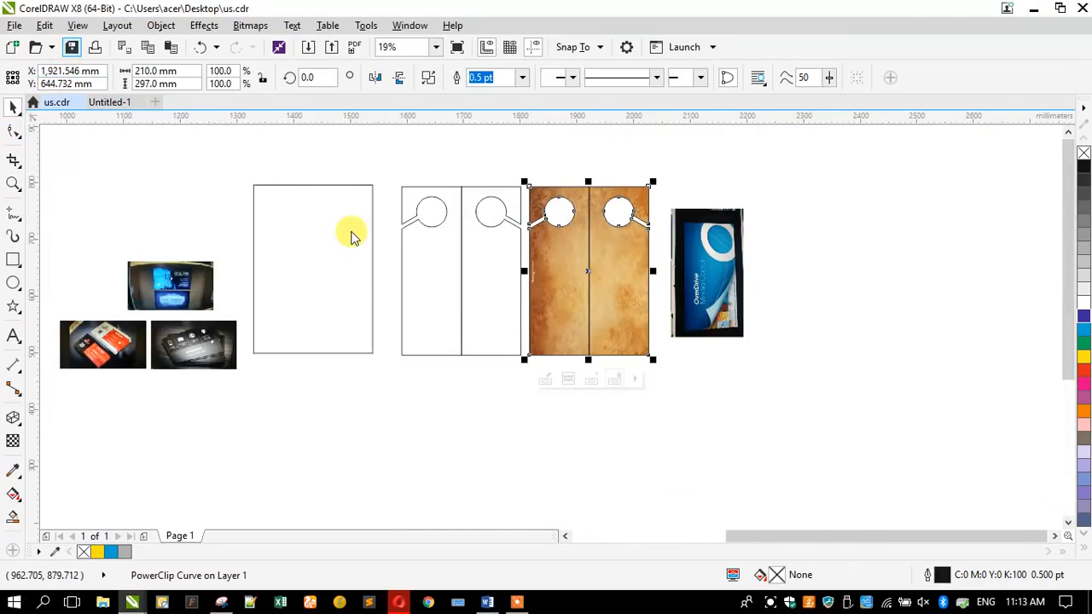
Save the untitled invoice stamp drawing to the Desktop as ms.cdr
click(119, 102)
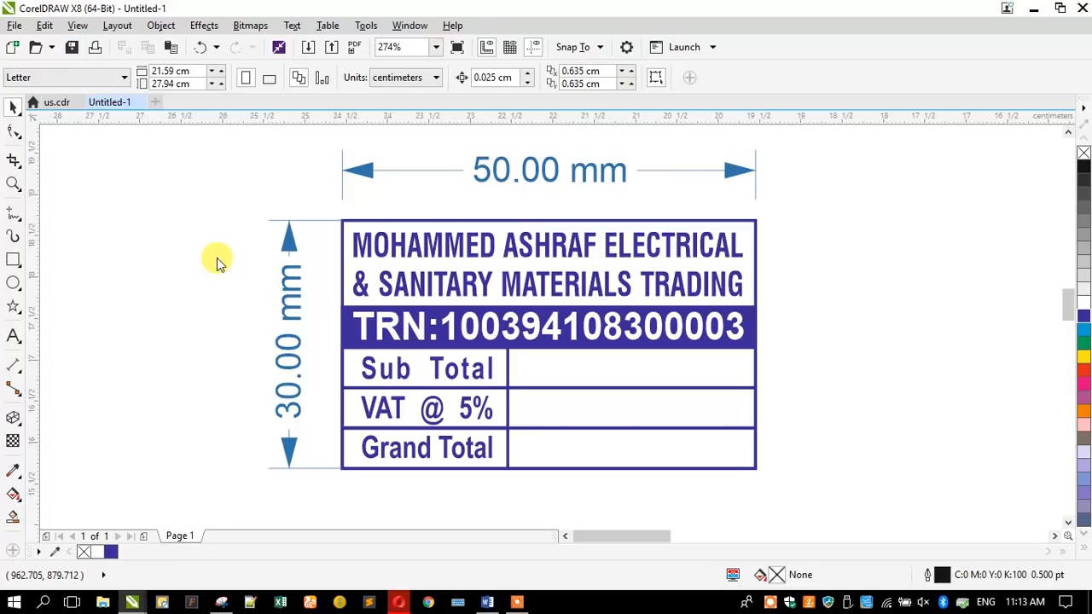
key(ctrl+s)
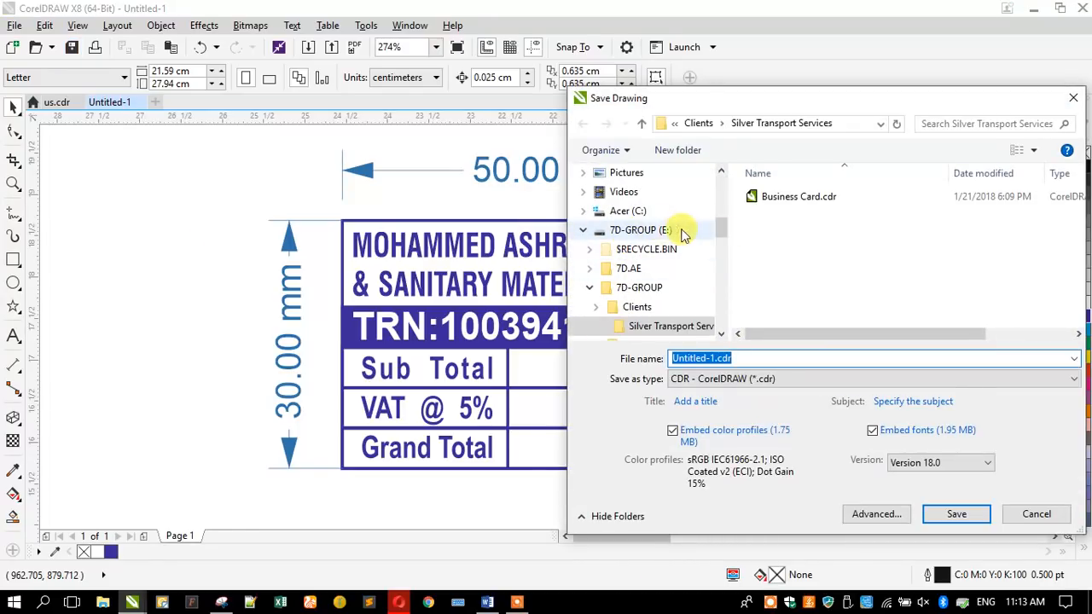
drag(724, 232, 723, 167)
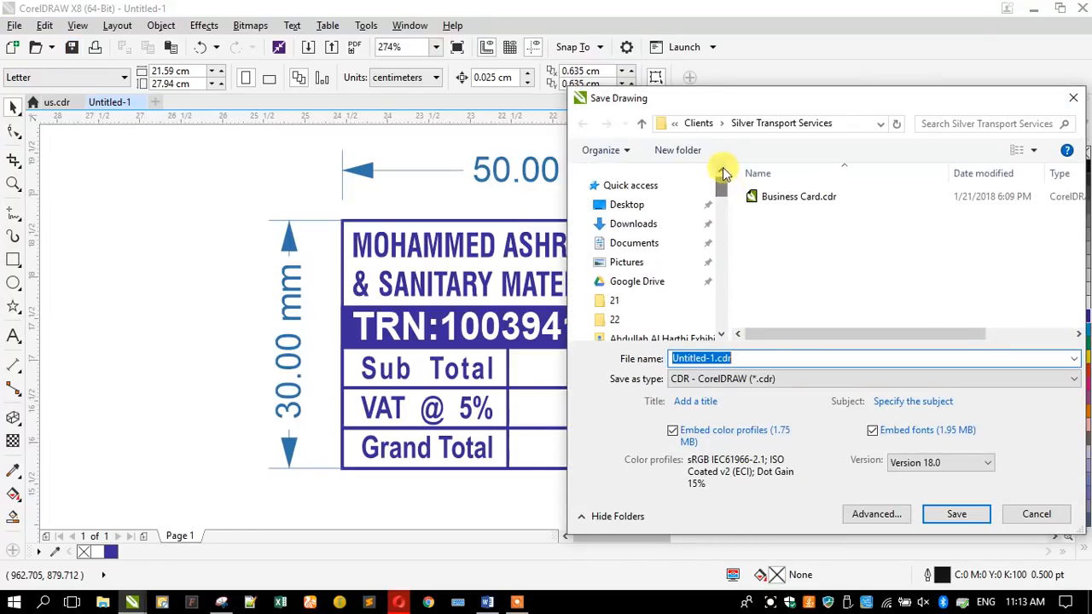
click(645, 207)
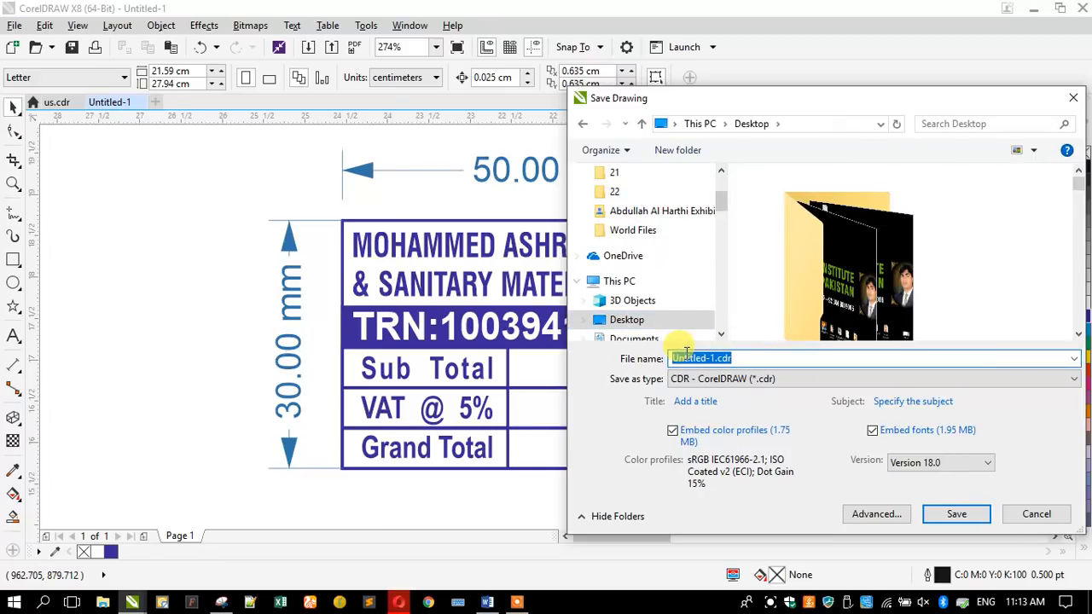
text(m)
key(Escape)
key(Escape)
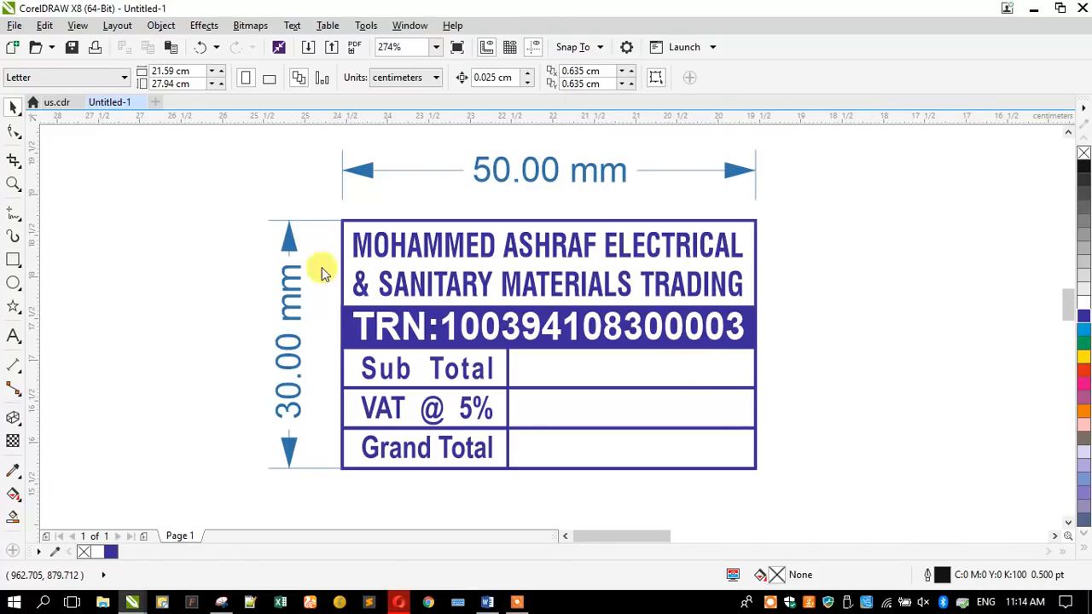
Close the ms.cdr document and return to us.cdr with nothing selected
click(140, 102)
key(ctrl+n)
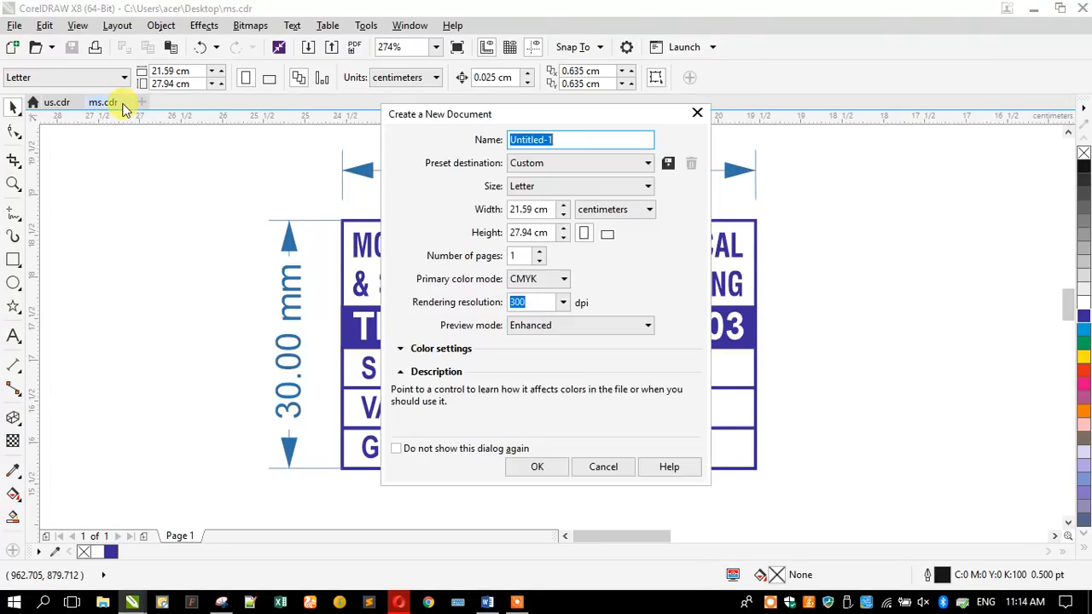
click(605, 469)
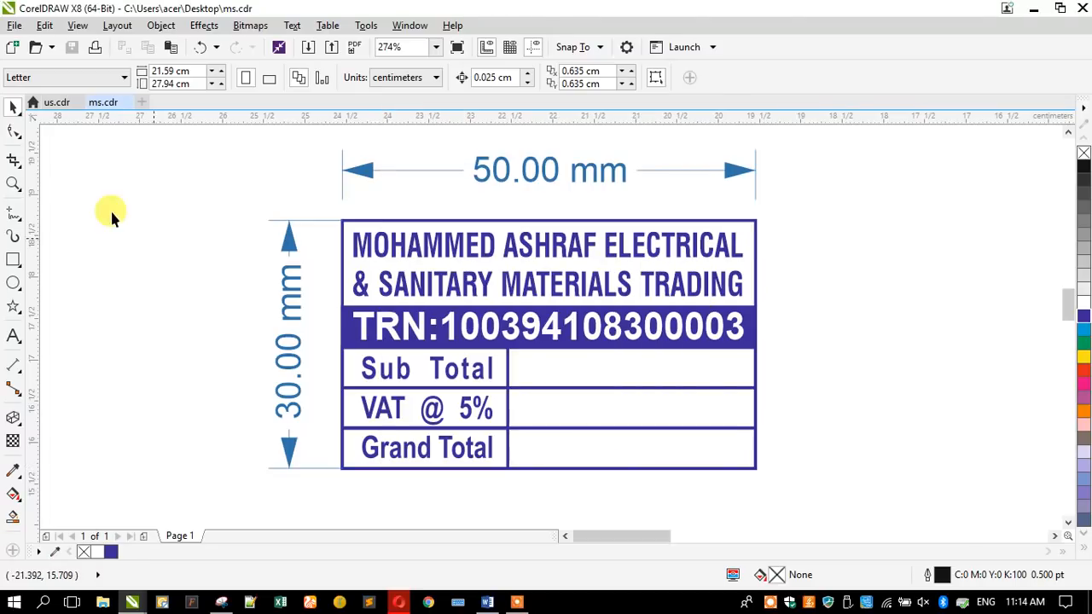
click(125, 104)
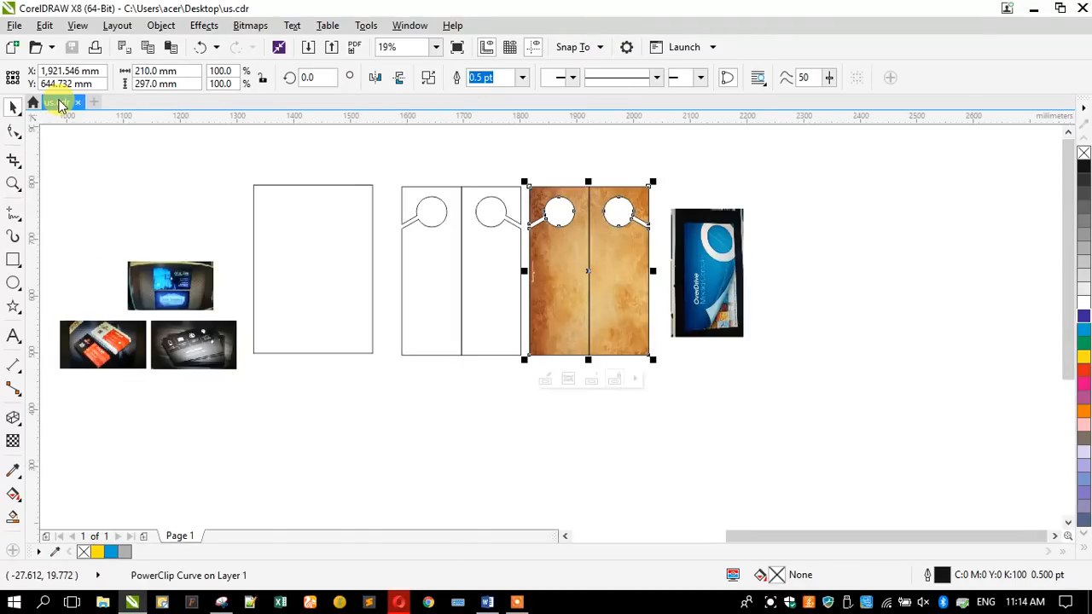
click(113, 182)
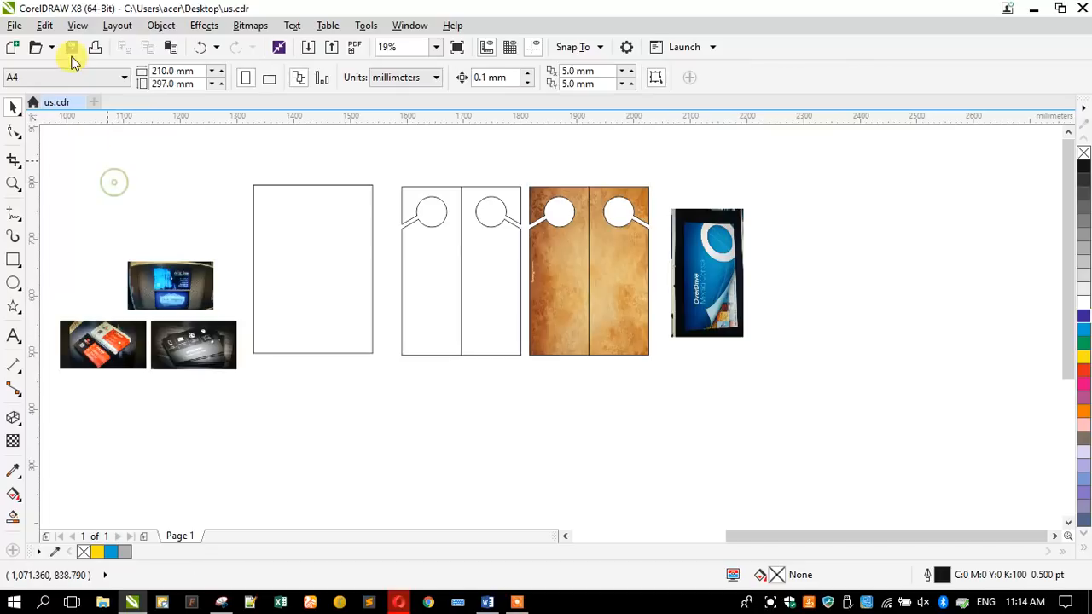
Open the textured hanger pair's PowerClip contents again and select the paper texture inside
click(536, 205)
key(F10)
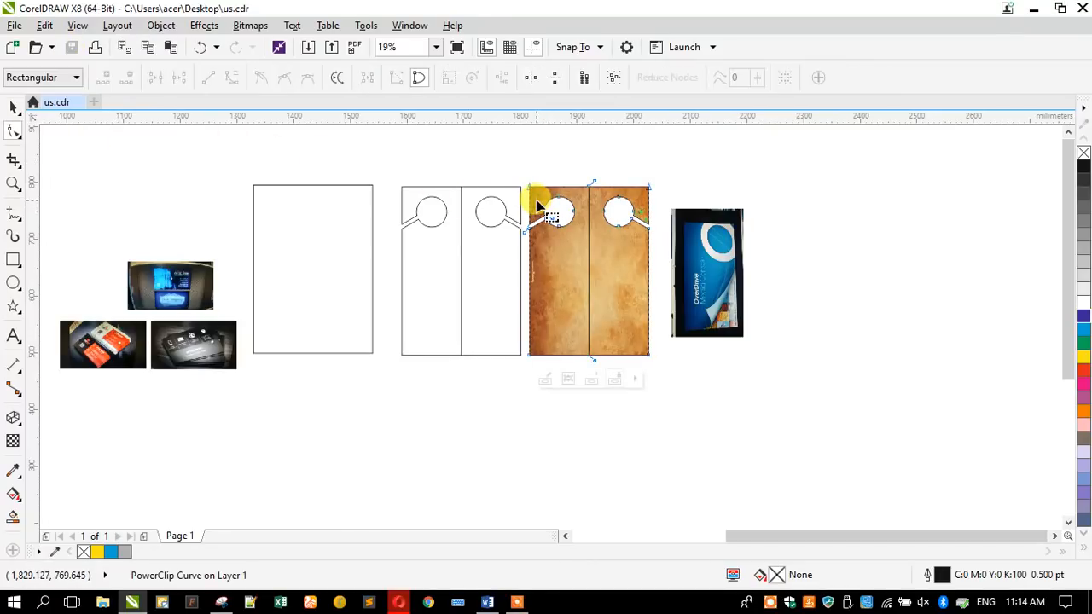
click(10, 106)
double_click(568, 254)
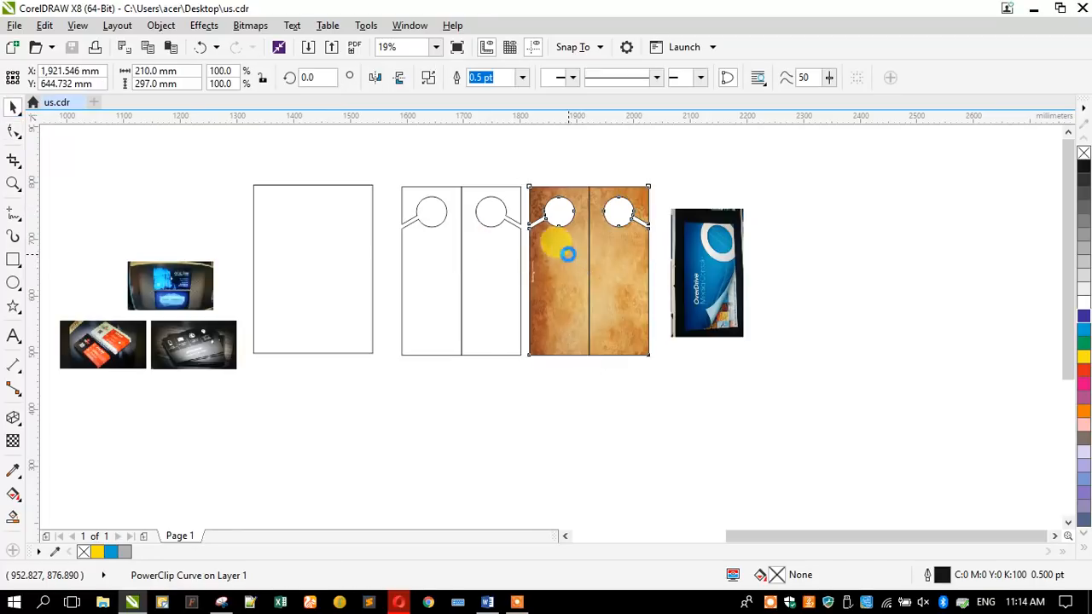
click(569, 255)
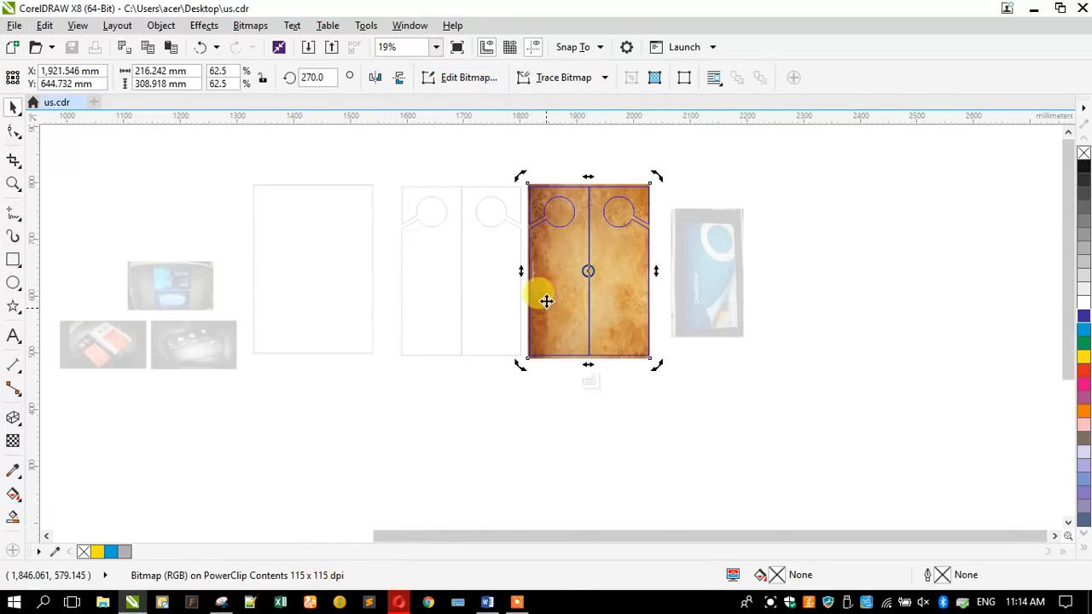
Send the selected paper texture to Corel PHOTO-PAINT for bitmap editing and maximize its window
click(460, 78)
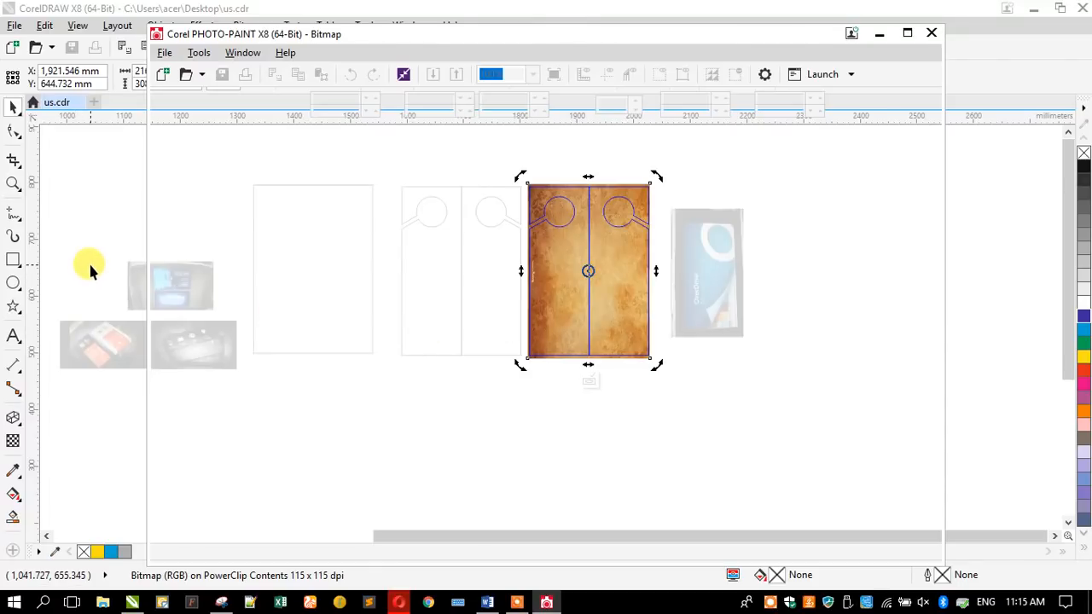
click(382, 302)
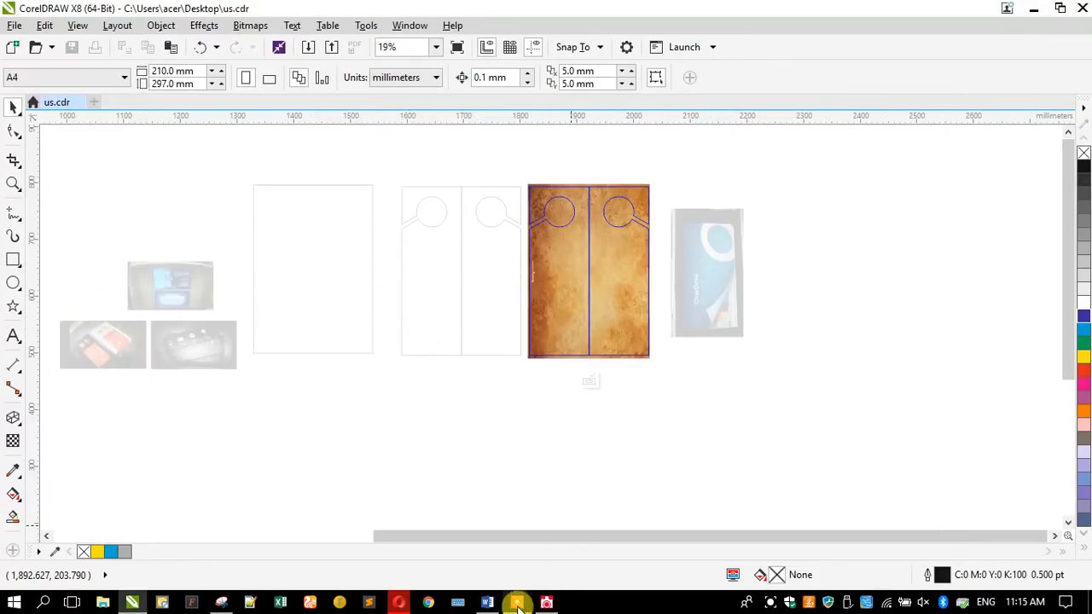
click(546, 605)
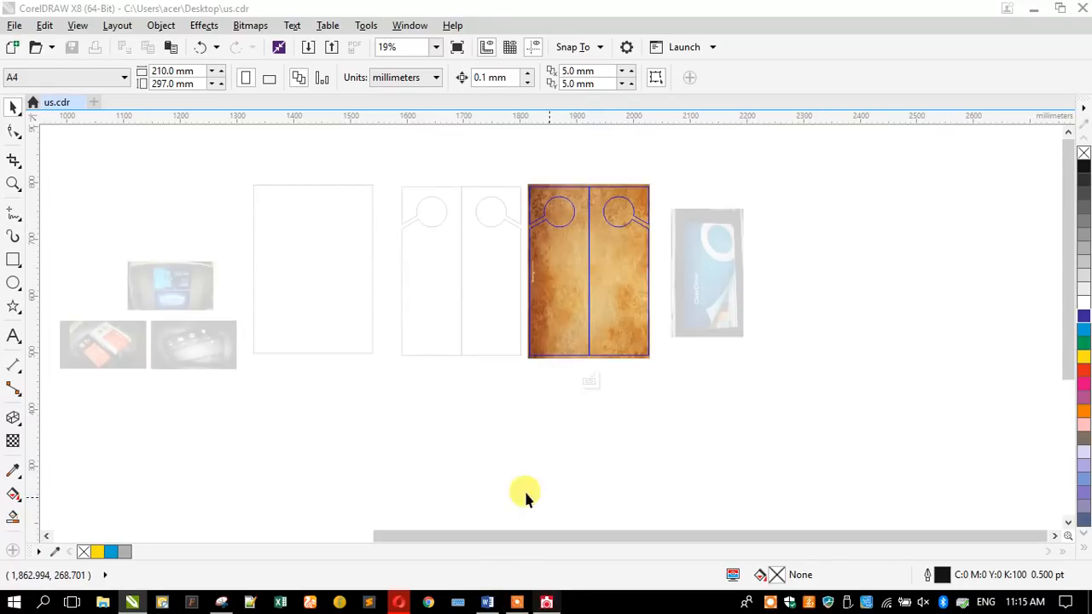
click(547, 602)
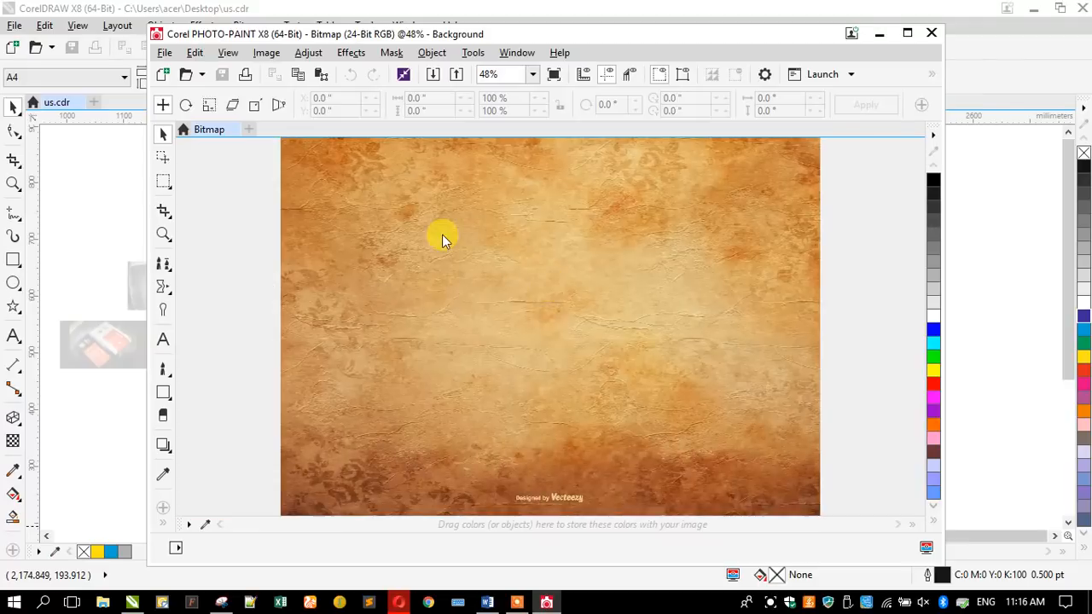
click(907, 35)
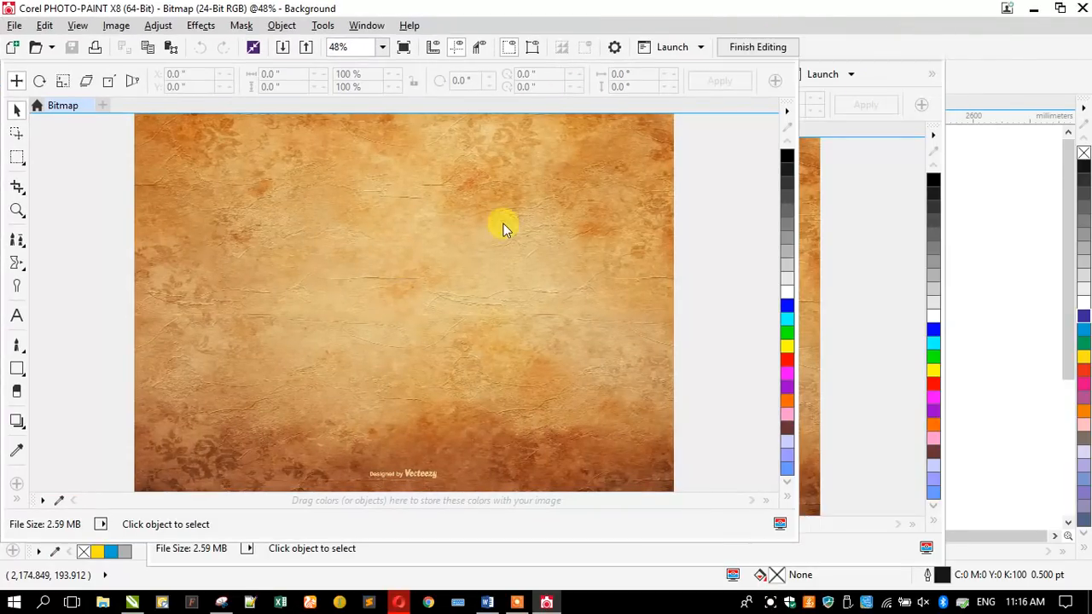
Cover the "Designed by Vecteezy" watermark with surrounding paper texture using the Clone tool
scroll(550, 512, up, 1)
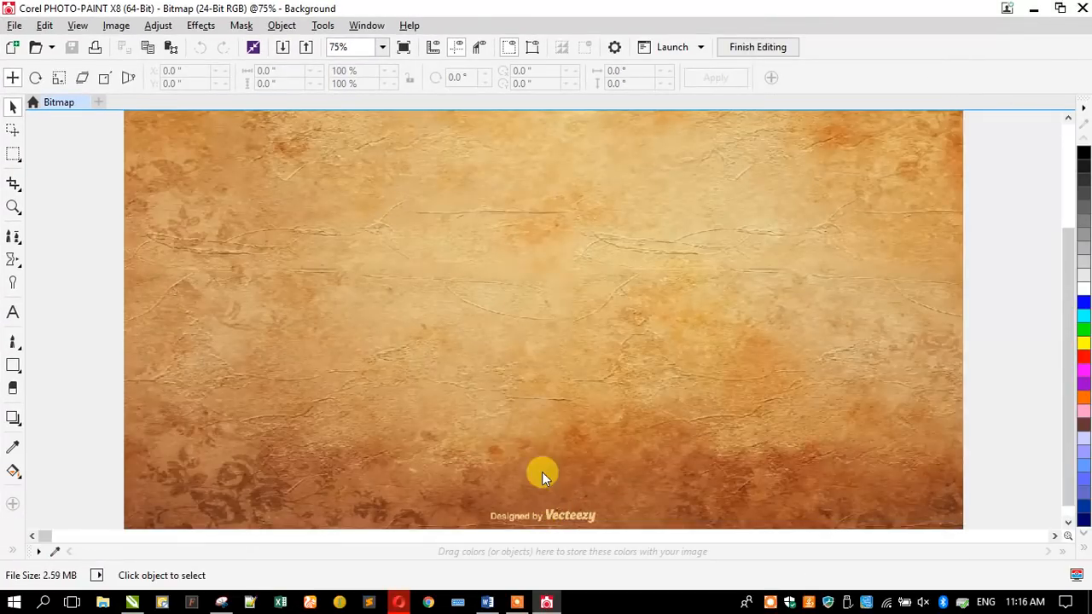
scroll(544, 438, up, 1)
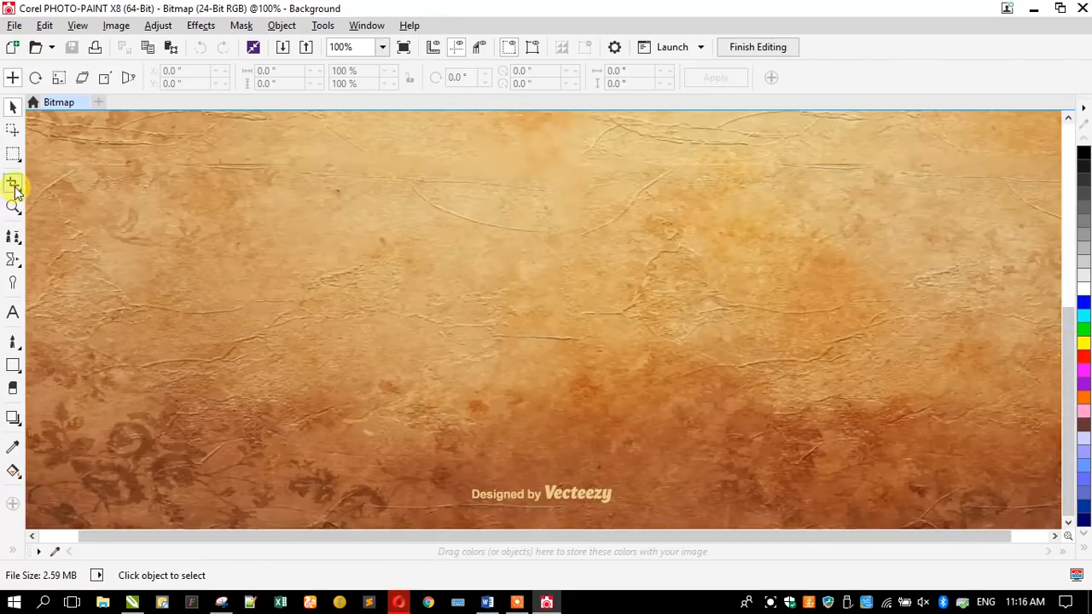
click(13, 240)
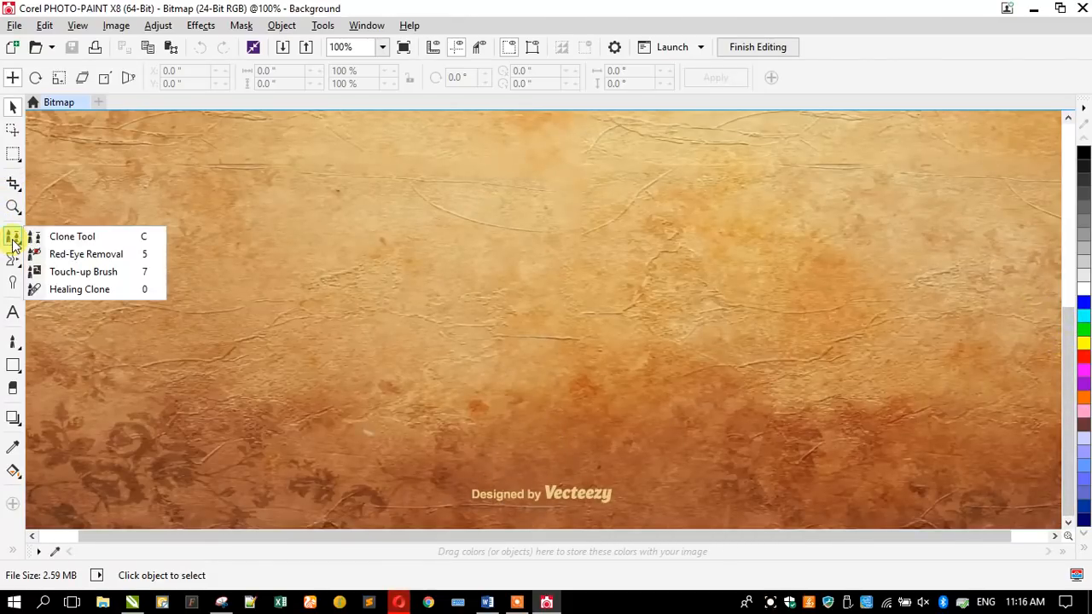
click(54, 239)
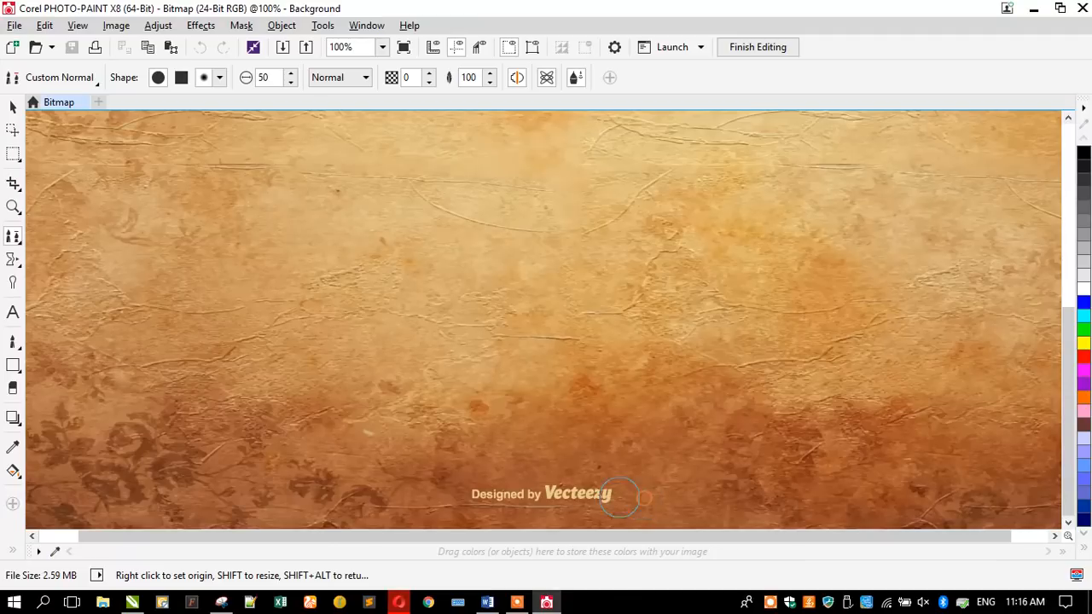
drag(607, 500, 548, 494)
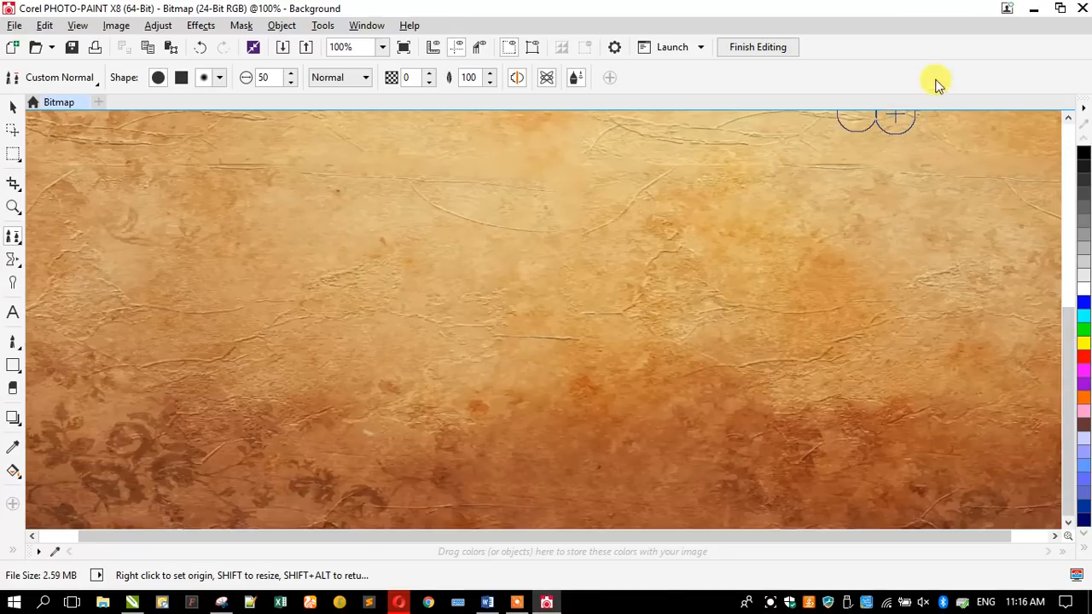
Close PHOTO-PAINT with the bitmap changes saved and check the retouched texture in CorelDRAW
click(1079, 10)
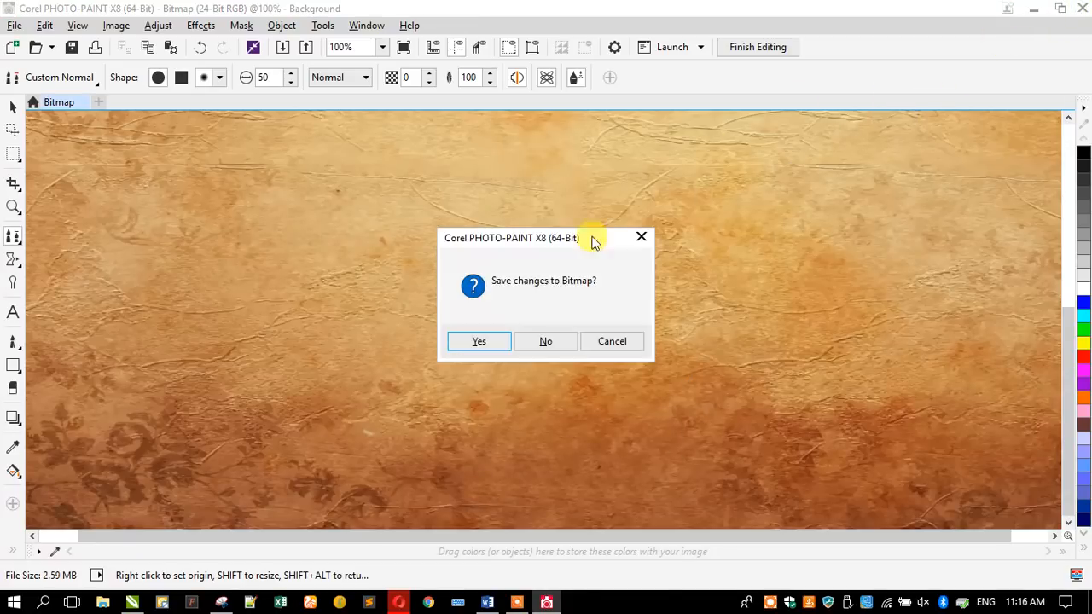
click(483, 336)
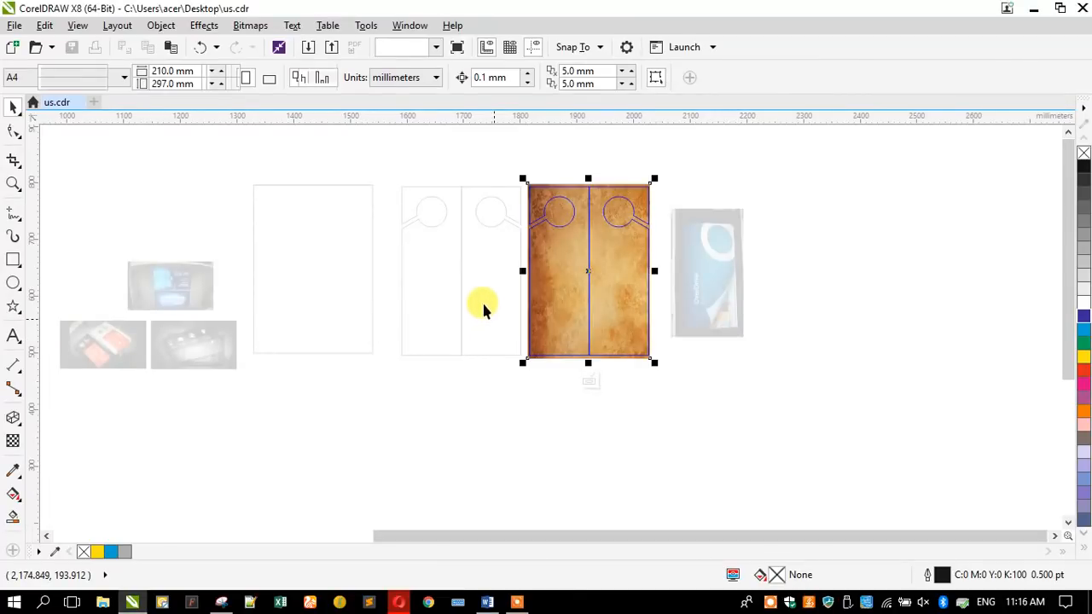
scroll(537, 260, up, 3)
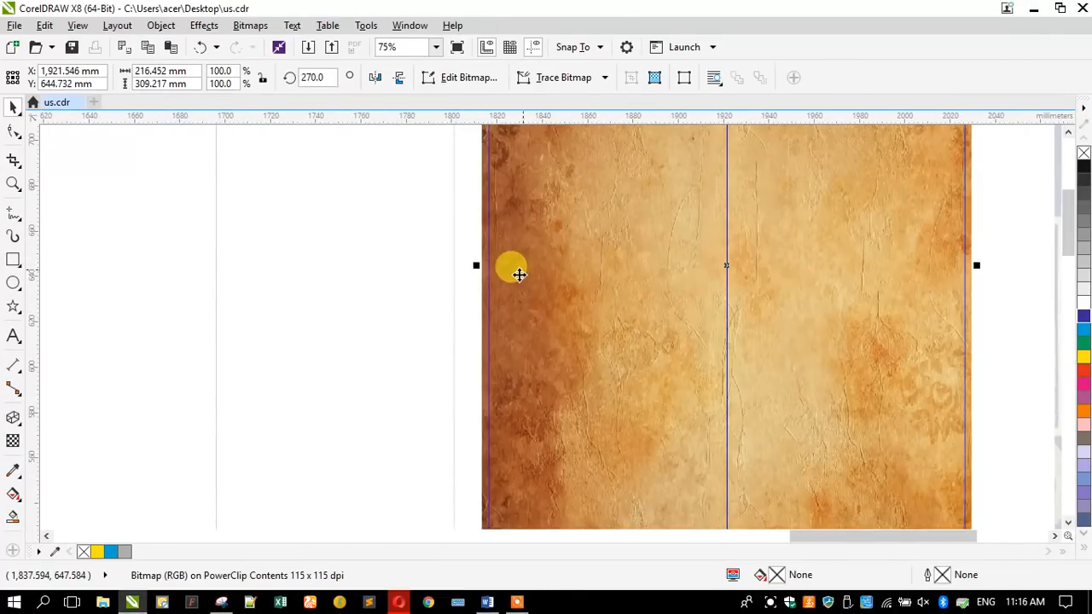
scroll(517, 273, up, 3)
scroll(509, 284, down, 1)
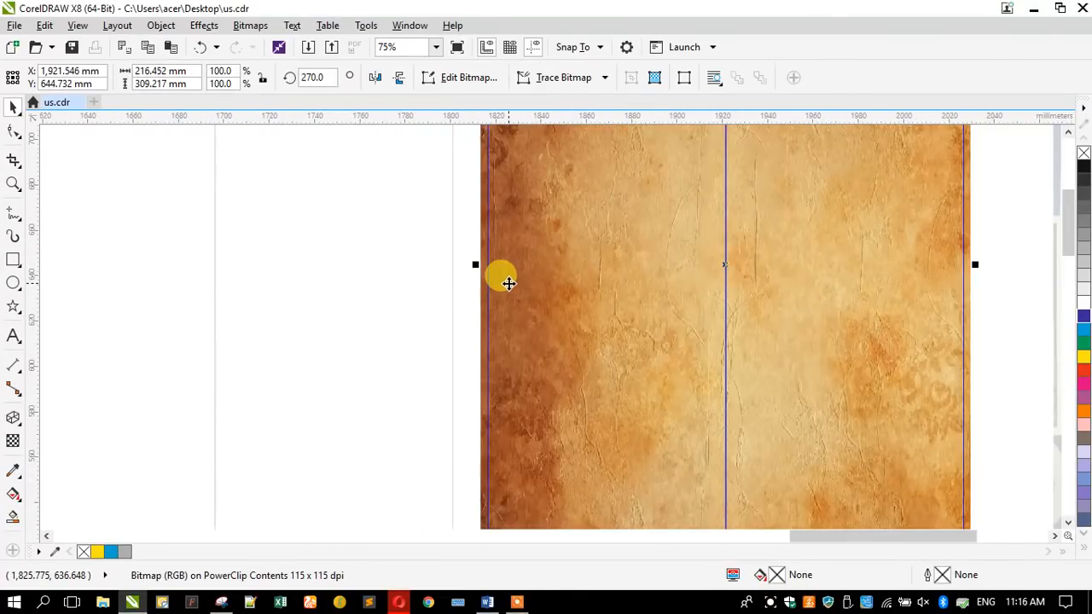
Shrink the paper texture about its centre to 210 × 297 mm, matching the hanger pair, and finish editing the PowerClip
scroll(506, 283, down, 1)
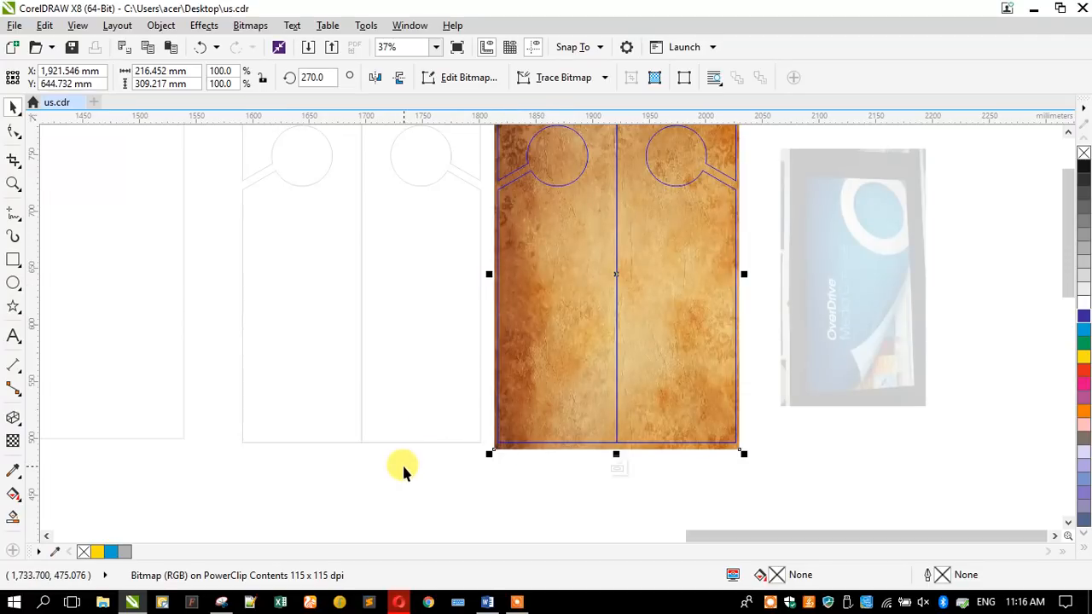
drag(615, 453, 614, 445)
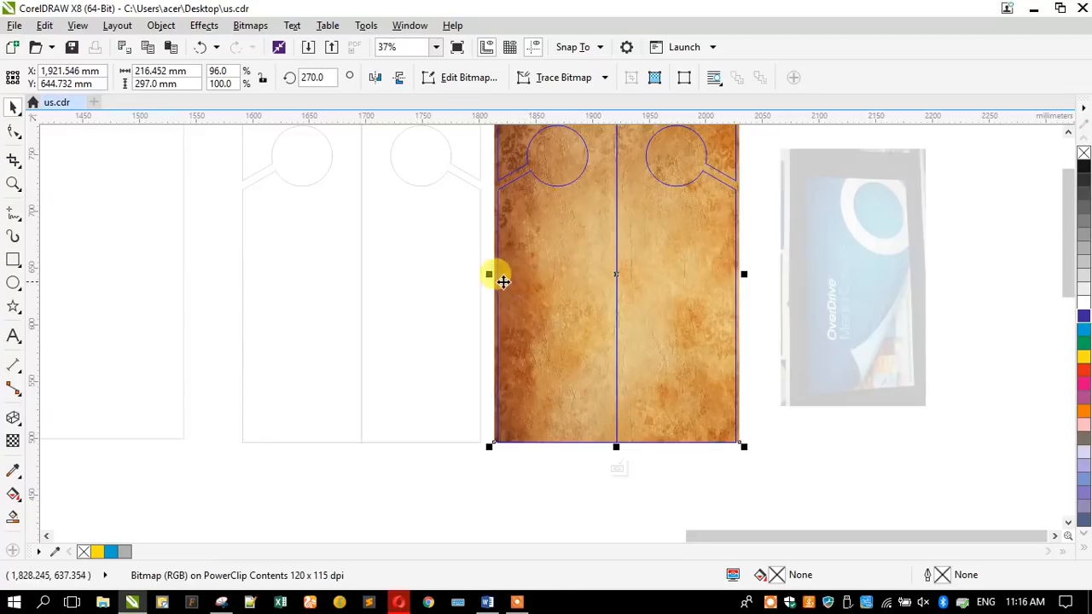
drag(491, 274, 497, 273)
ctrl+click(435, 474)
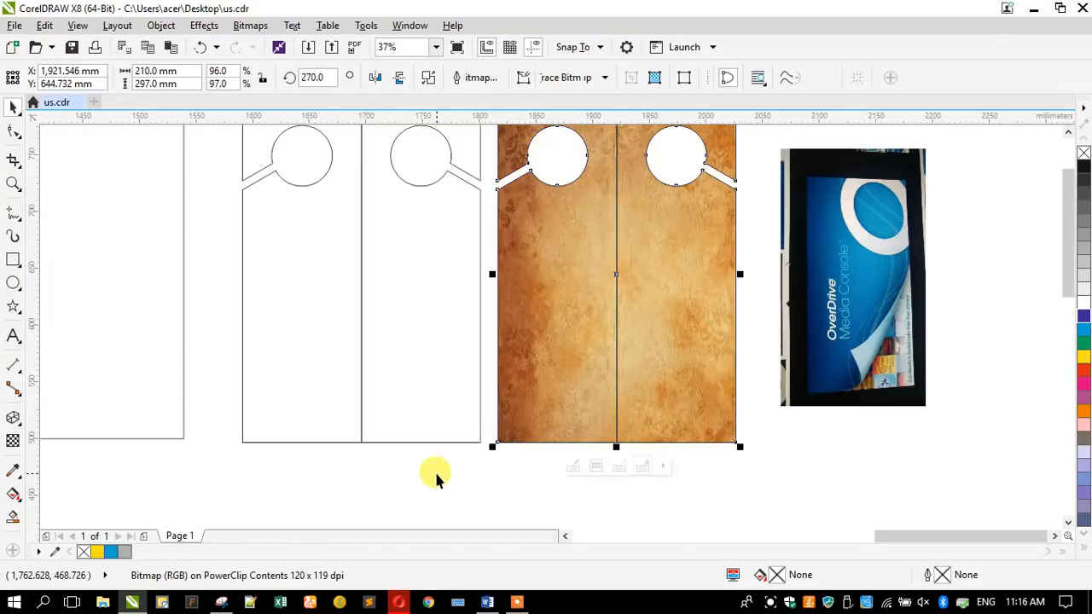
Examine the textured hanger pair up close, checking the paper fill along the right outer edge and hole
click(435, 473)
click(542, 324)
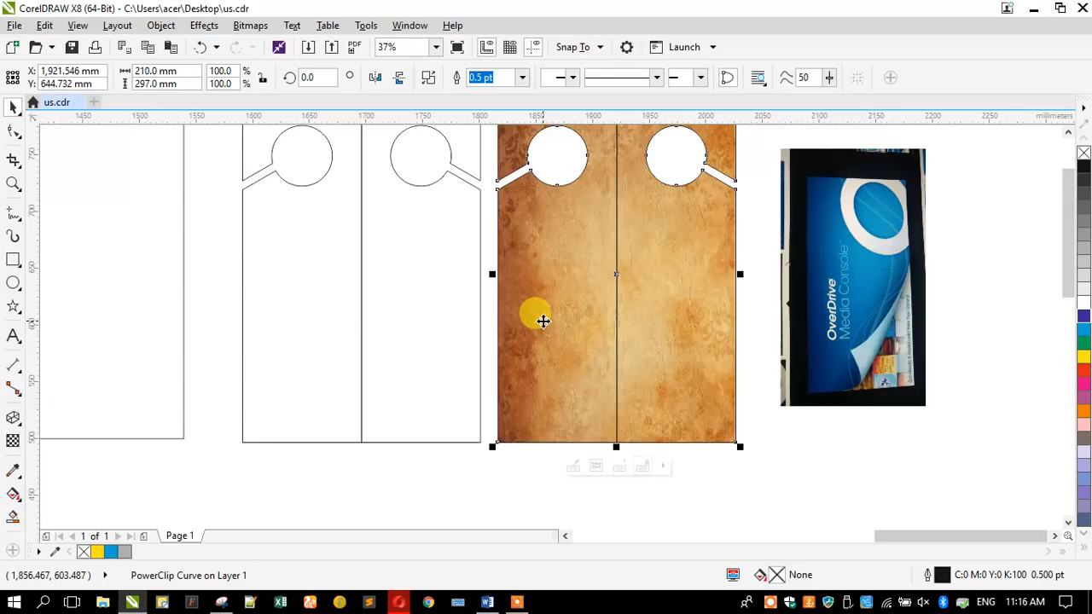
key(shift+F2)
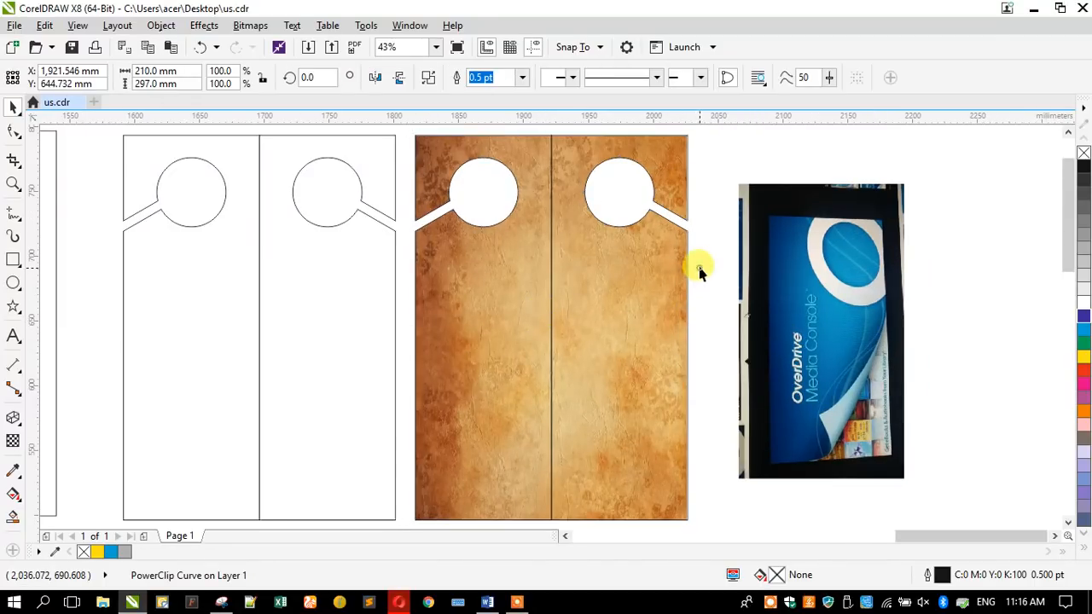
key(Escape)
scroll(697, 147, up, 2)
scroll(653, 225, up, 5)
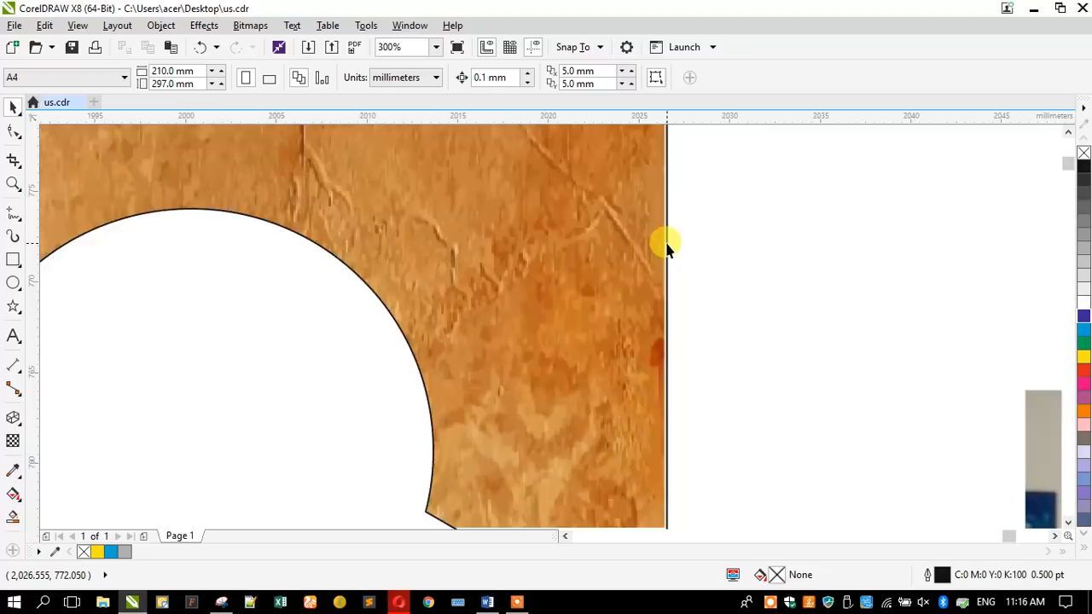
scroll(666, 231, up, 5)
scroll(661, 234, down, 10)
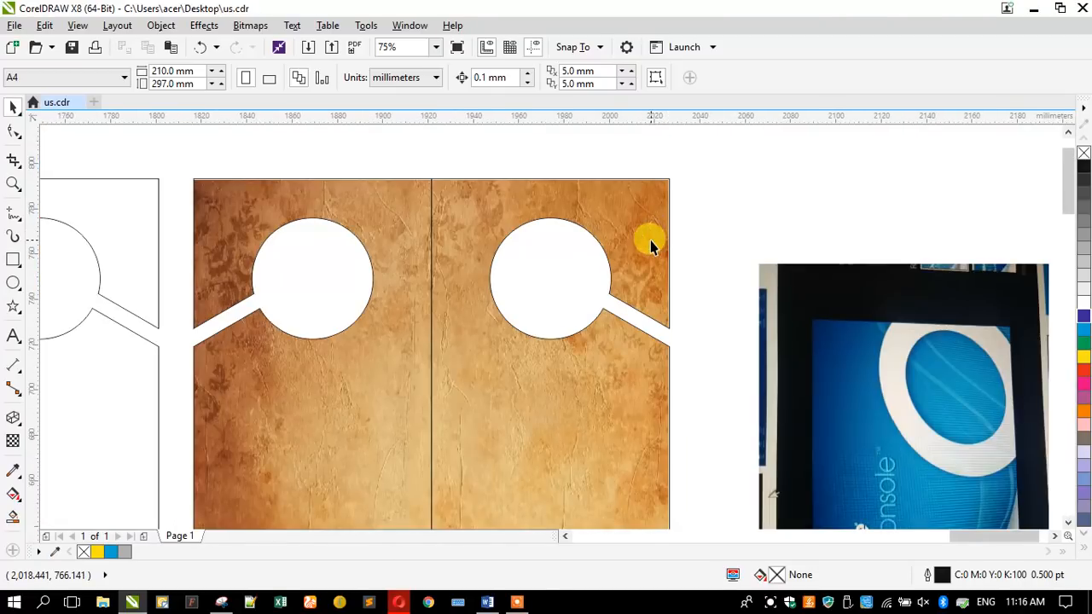
Open the PowerClip contents, check the texture's coverage against the hanger outlines, and finish editing
double_click(650, 245)
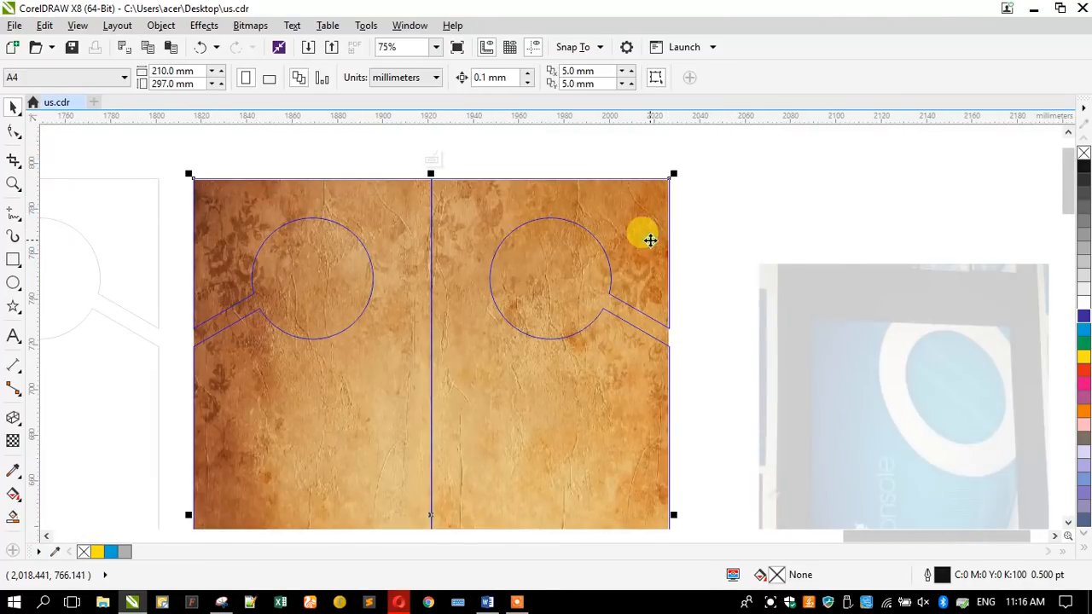
scroll(646, 213, up, 7)
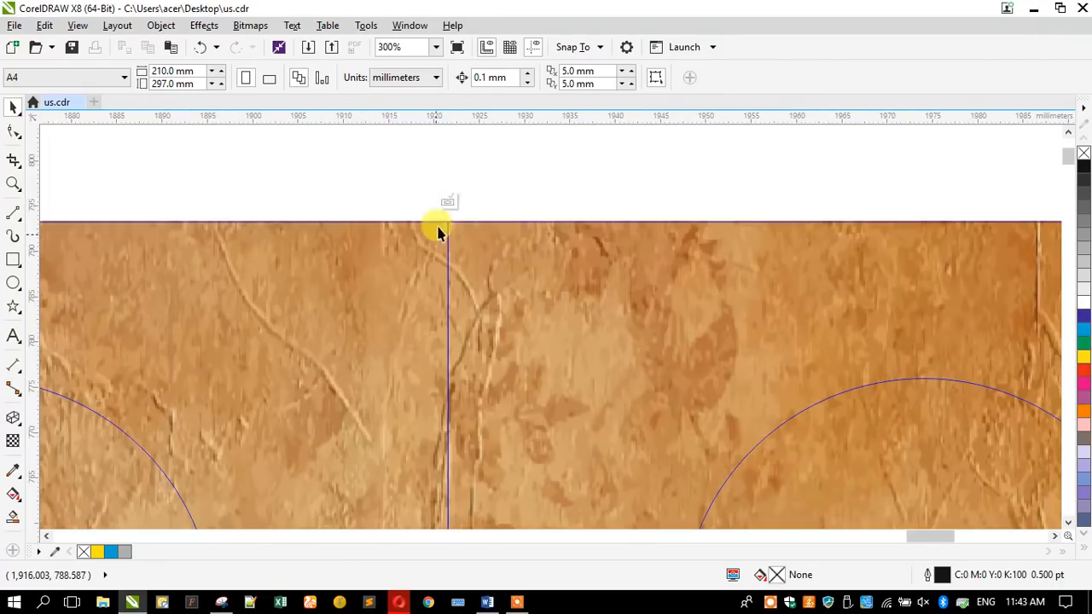
scroll(429, 247, down, 5)
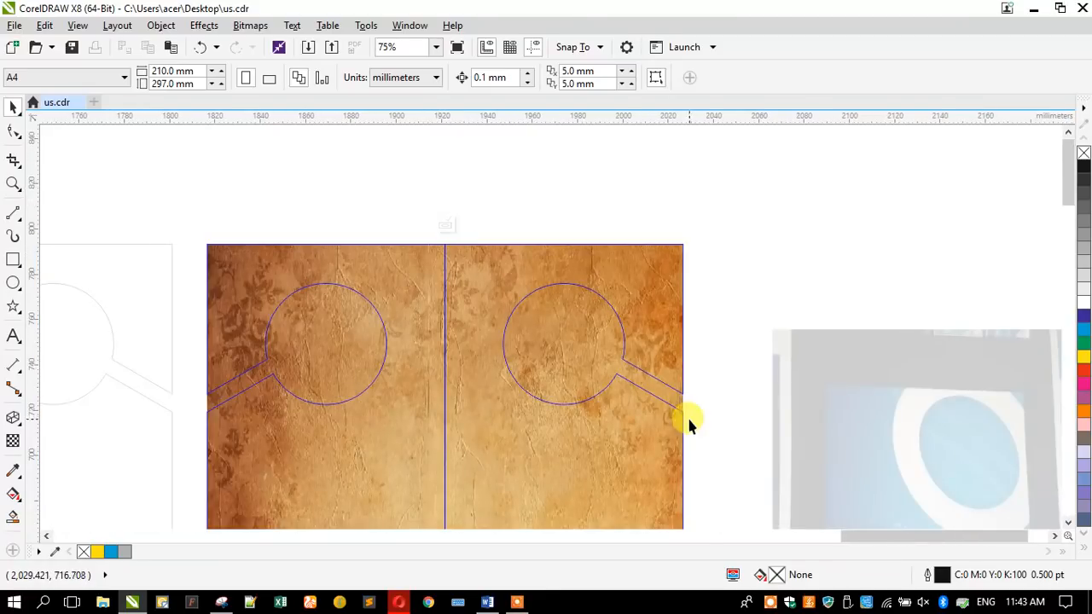
scroll(683, 401, up, 5)
scroll(700, 343, up, 2)
scroll(682, 318, down, 3)
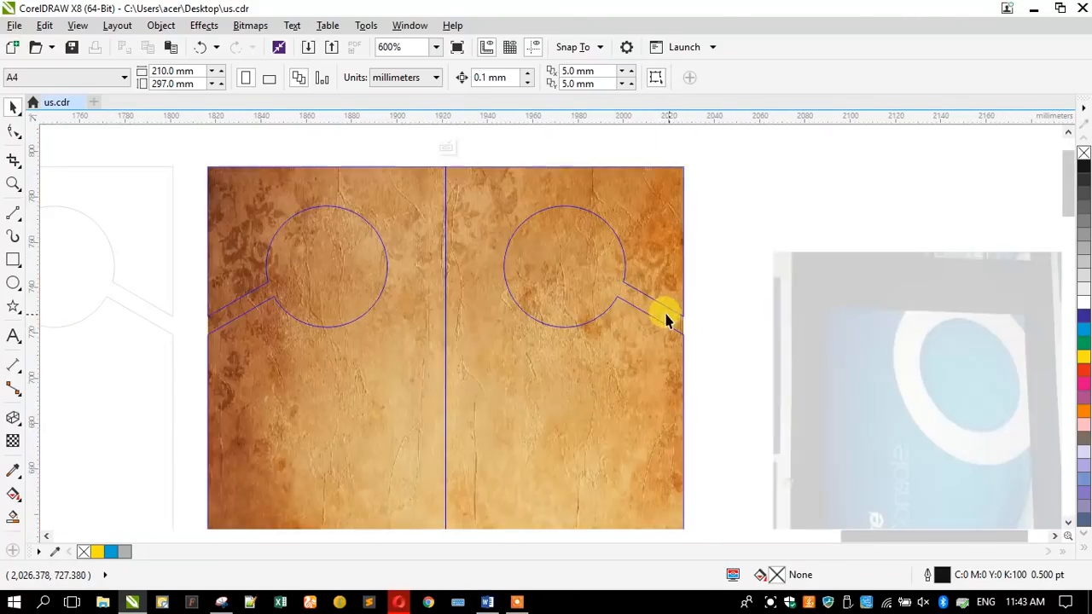
scroll(539, 305, down, 1)
ctrl+click(356, 213)
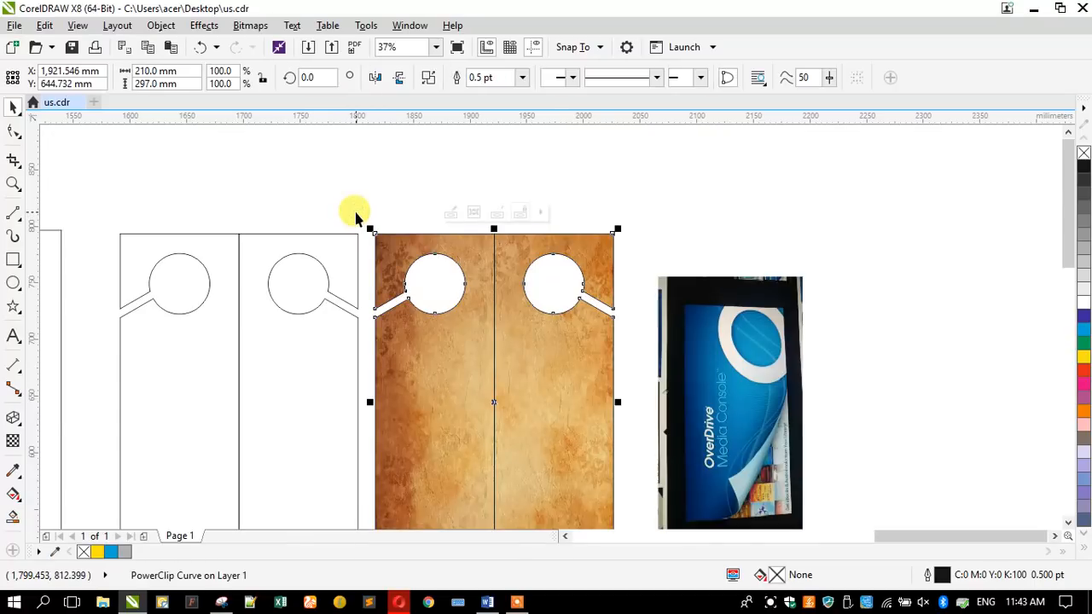
Move the OverDrive photo over the right textured hanger and enlarge it proportionally to about 150 × 266 mm
click(668, 223)
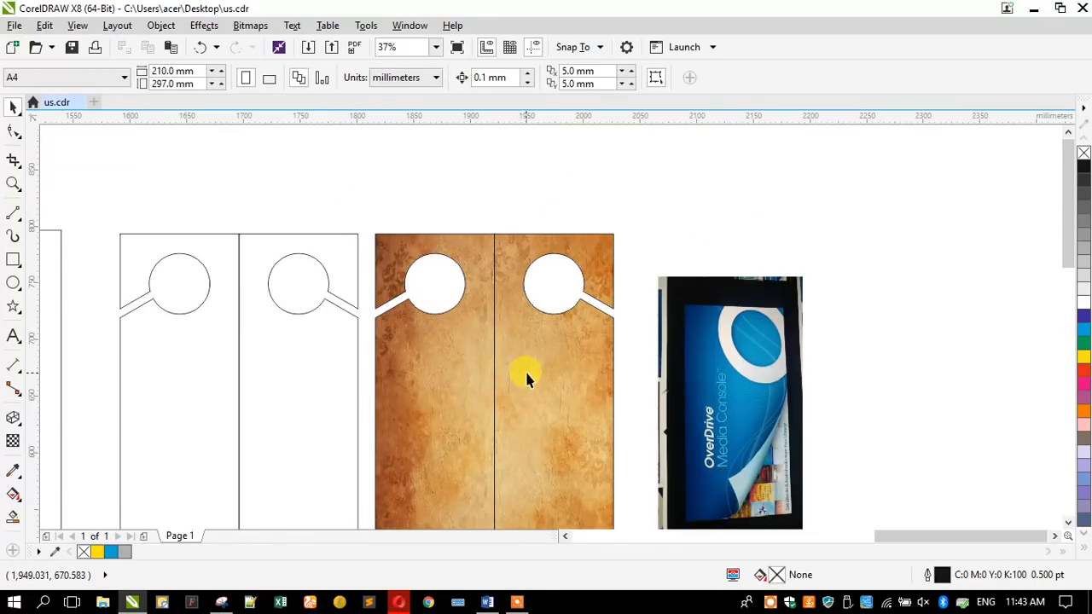
scroll(527, 328, up, 1)
scroll(493, 248, down, 1)
scroll(536, 275, down, 1)
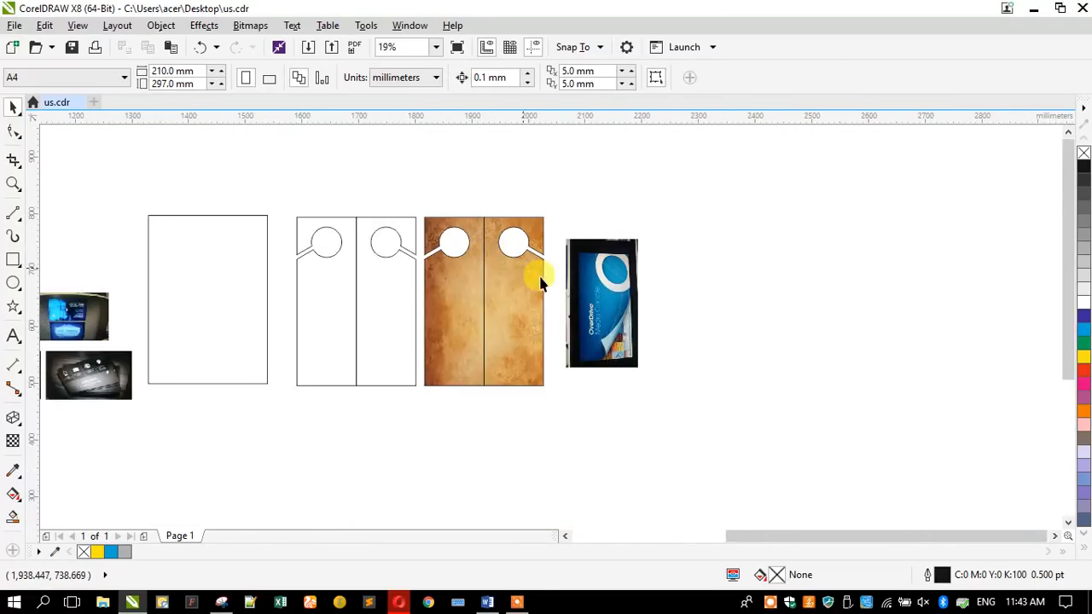
scroll(595, 333, up, 1)
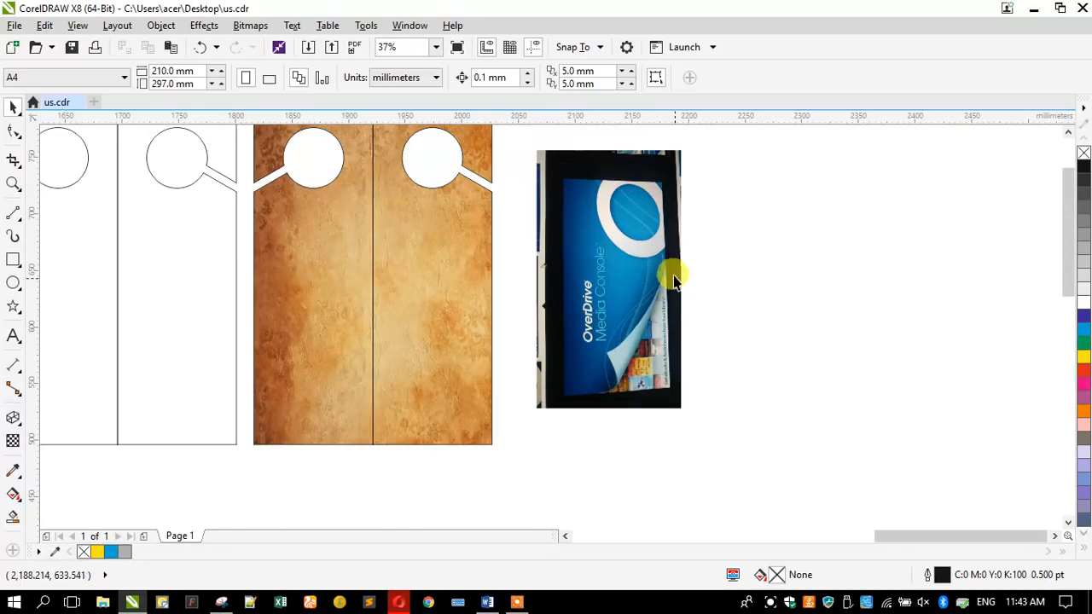
click(579, 378)
drag(617, 361, 438, 399)
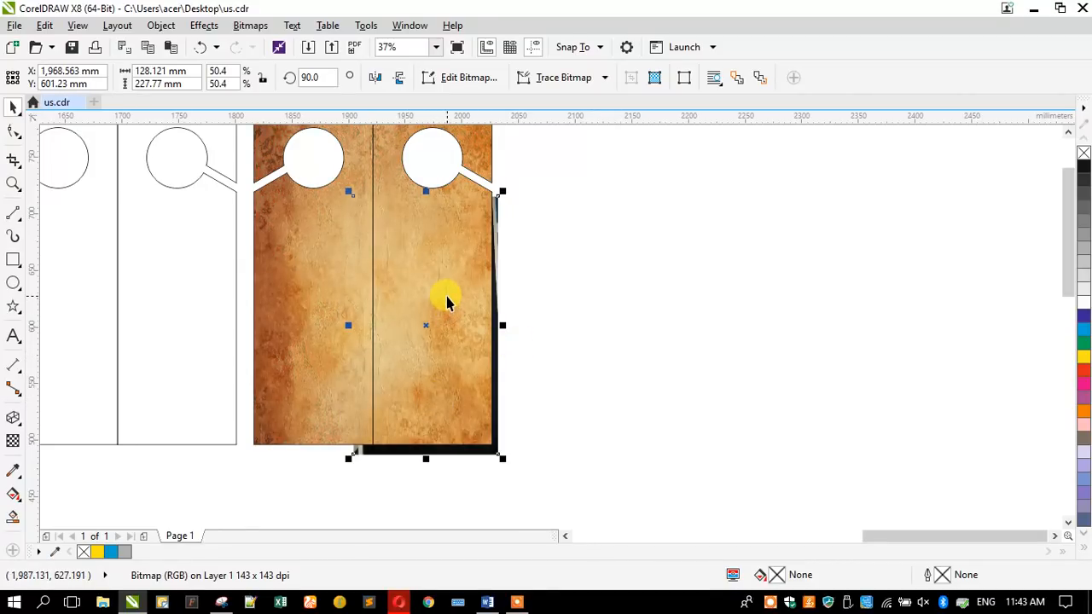
drag(347, 191, 323, 149)
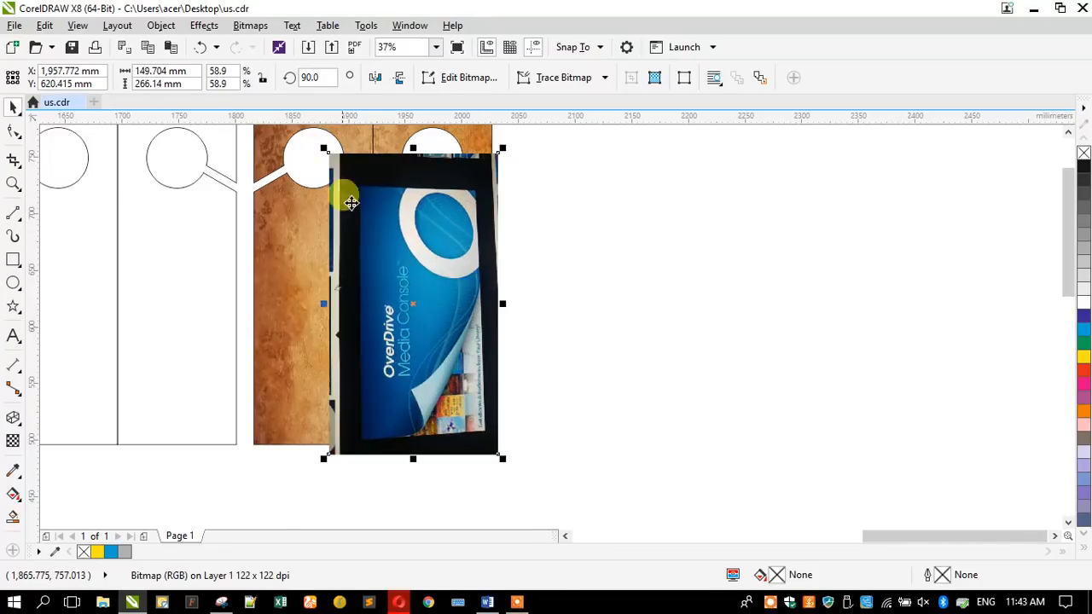
Switch to Wireframe view, then enlarge the OverDrive photo to about 180 × 319 mm and shift it left over the hanger pair
click(76, 26)
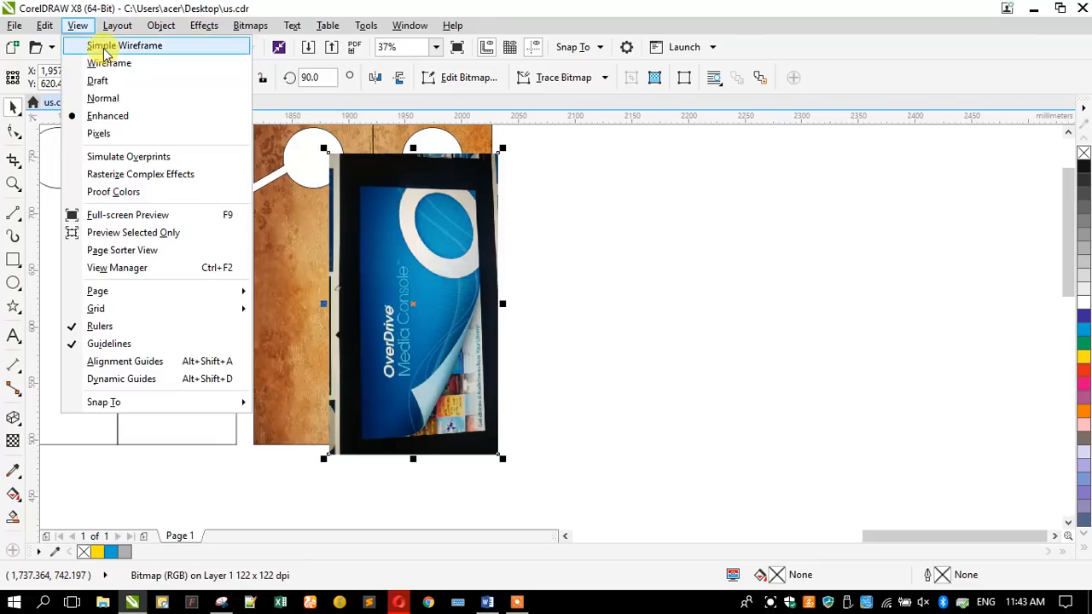
click(109, 63)
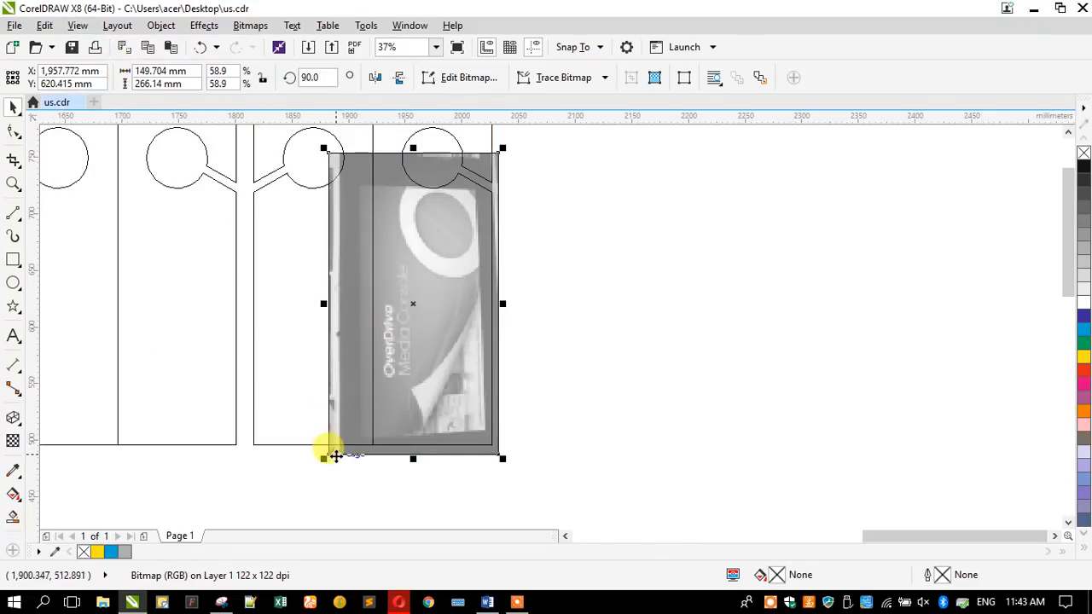
drag(323, 458, 344, 467)
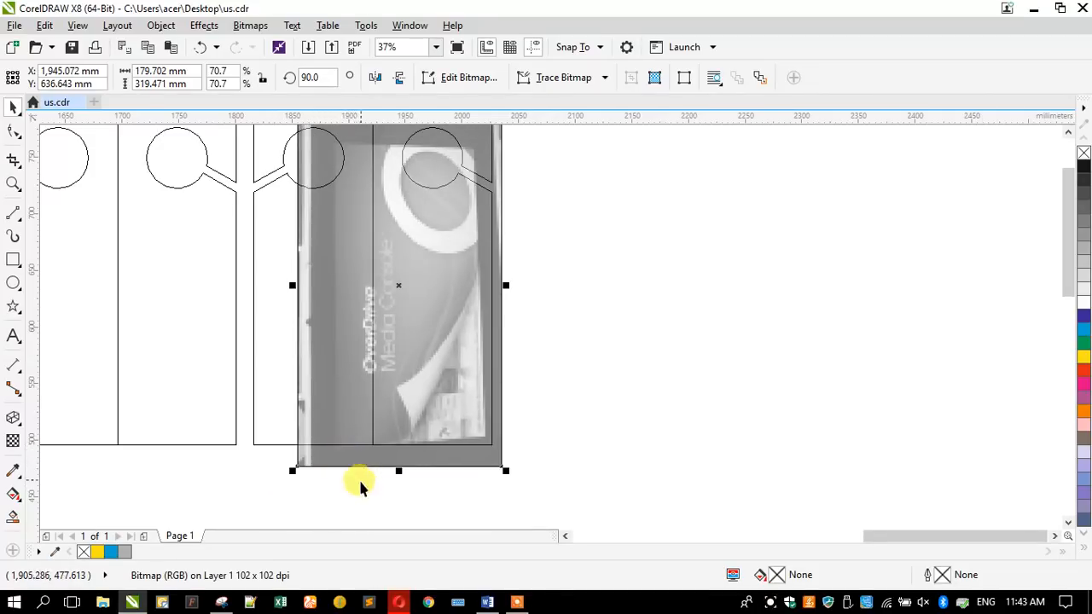
drag(356, 457, 342, 460)
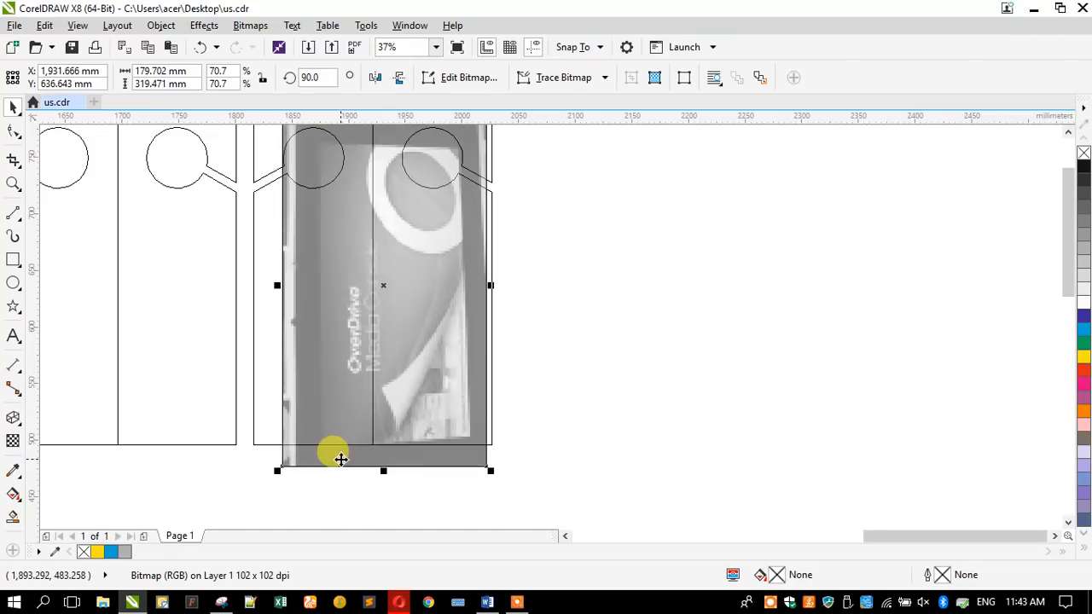
Enlarge the OverDrive photo proportionally to about 214 × 380 mm and reposition it over the hanger pair
scroll(398, 477, down, 2)
scroll(426, 316, up, 2)
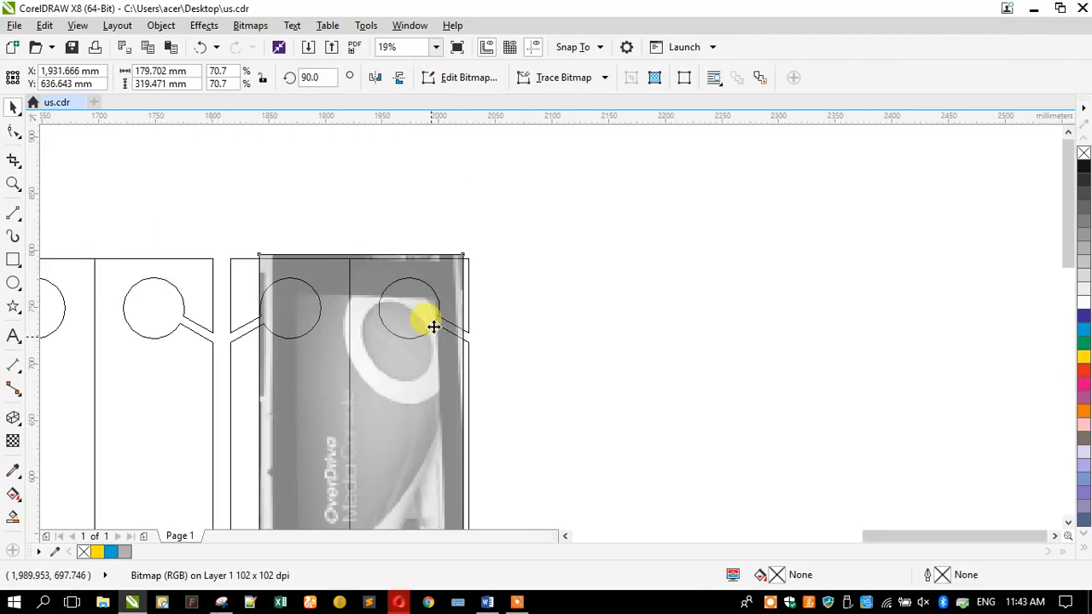
drag(468, 246, 519, 208)
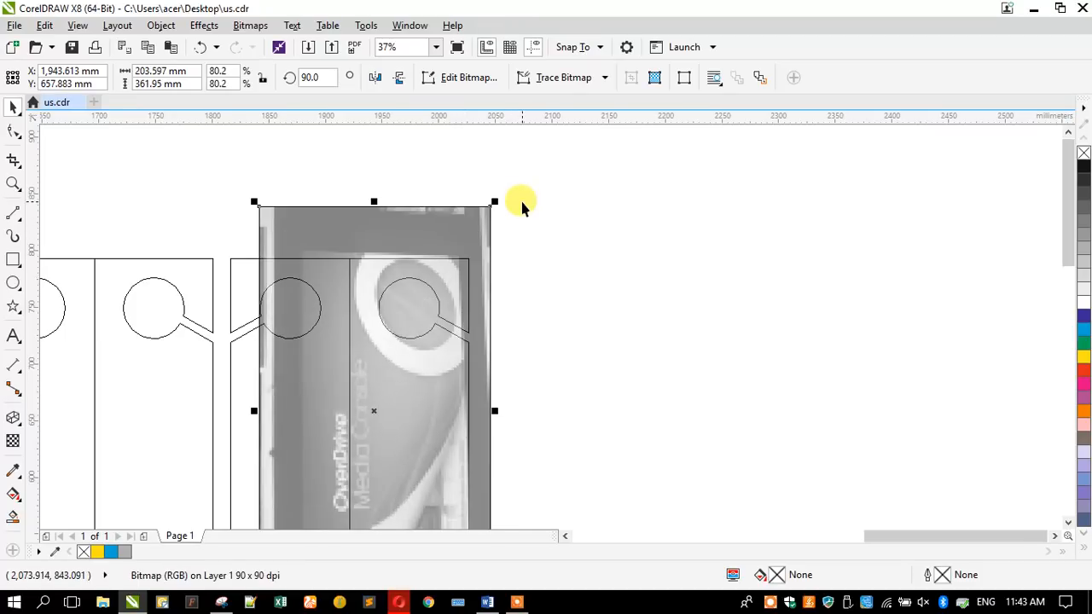
scroll(482, 192, down, 2)
scroll(426, 388, up, 2)
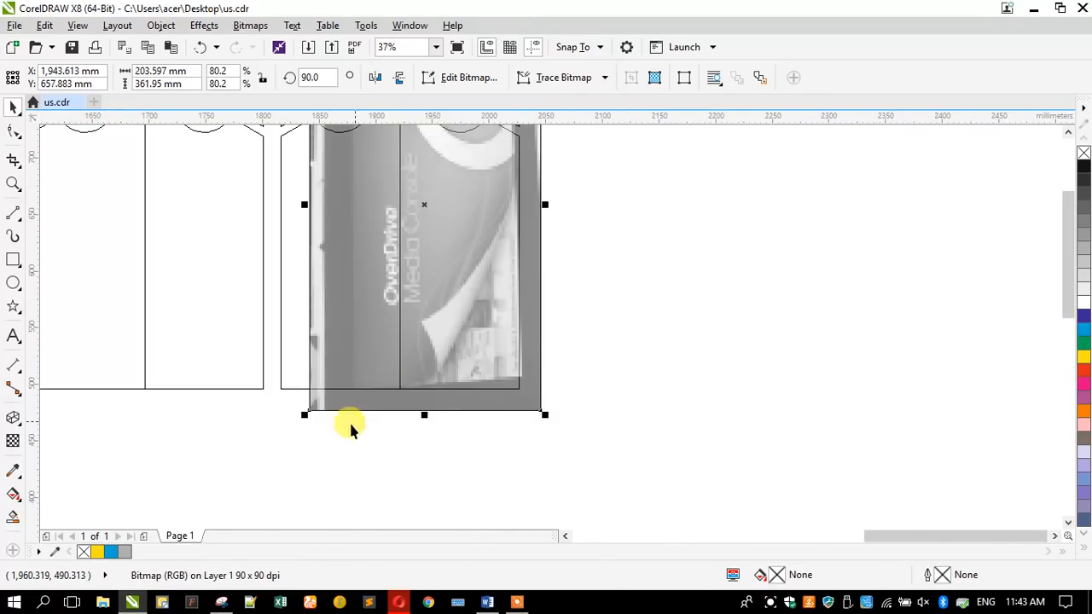
drag(303, 416, 287, 434)
drag(341, 406, 403, 410)
scroll(419, 394, up, 1)
scroll(353, 448, down, 1)
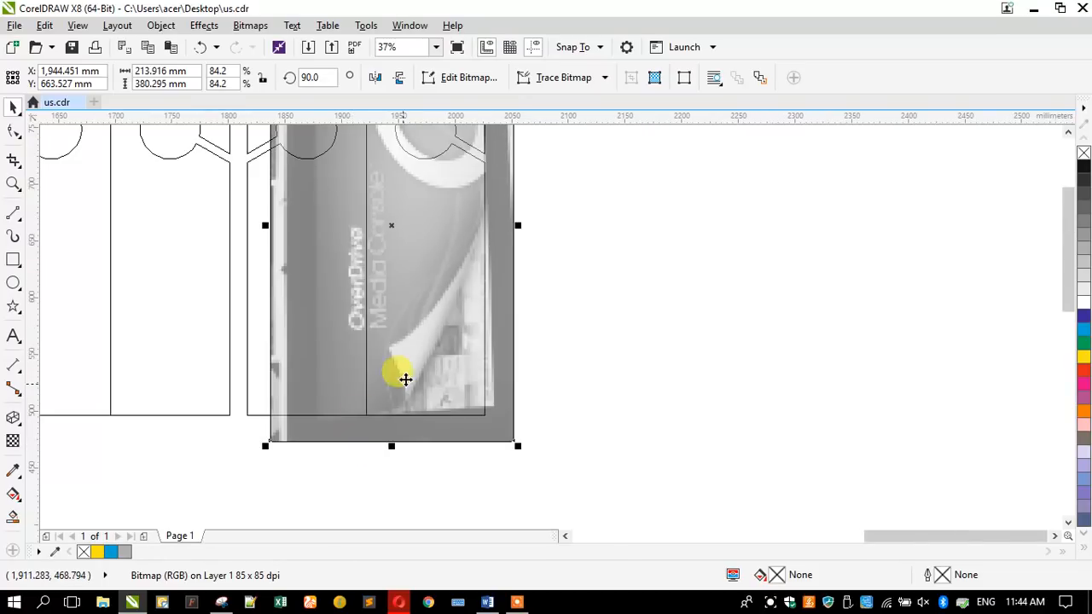
Move the OverDrive photo clear of the hangers to their right and restore the Enhanced view
scroll(447, 273, down, 1)
scroll(469, 194, up, 1)
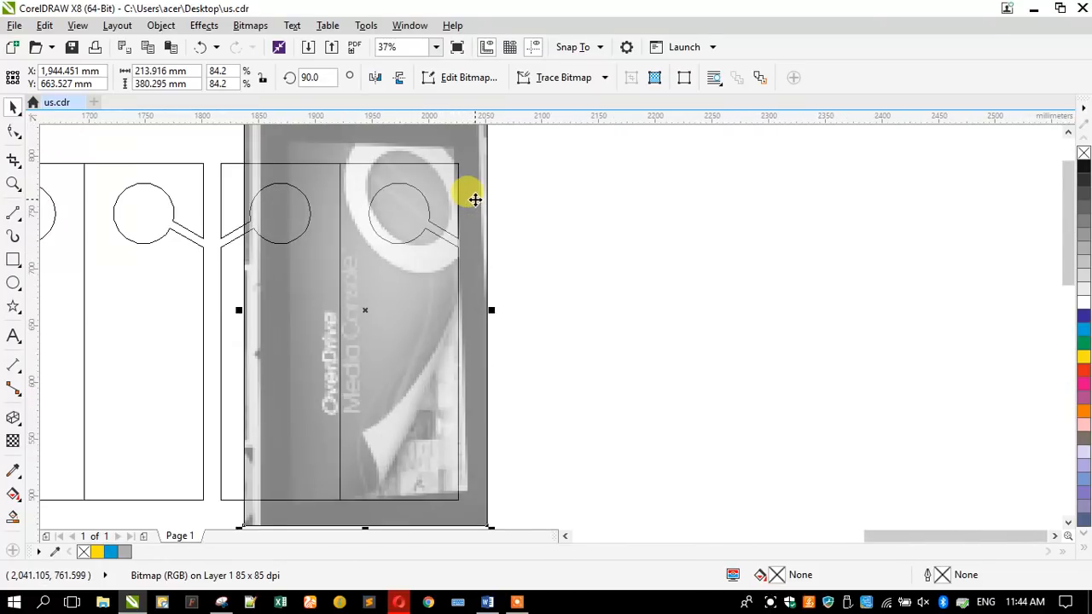
scroll(455, 266, up, 1)
scroll(471, 235, down, 2)
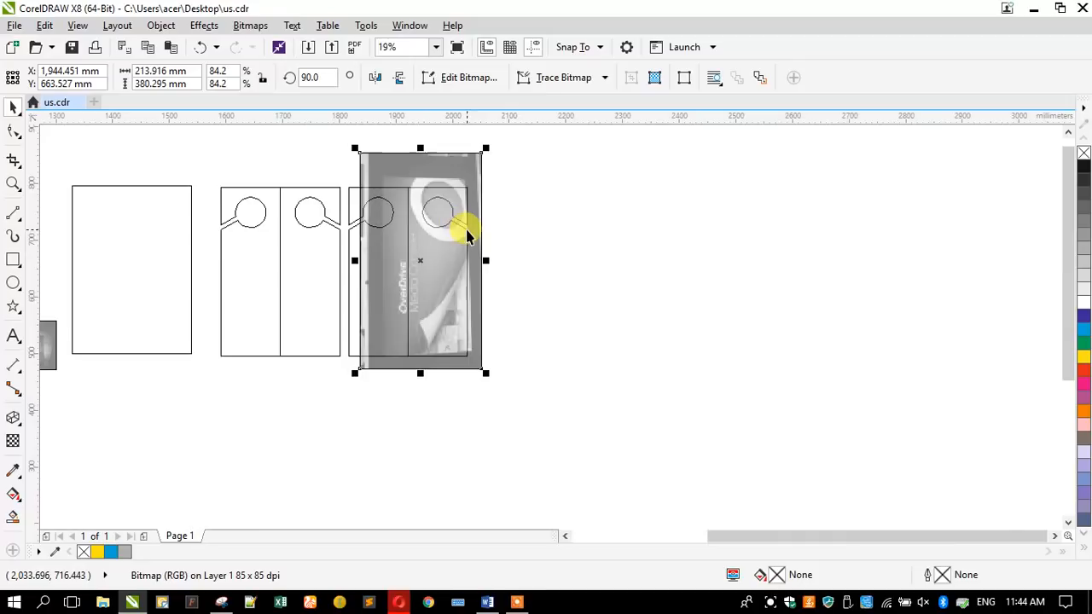
drag(489, 236, 597, 226)
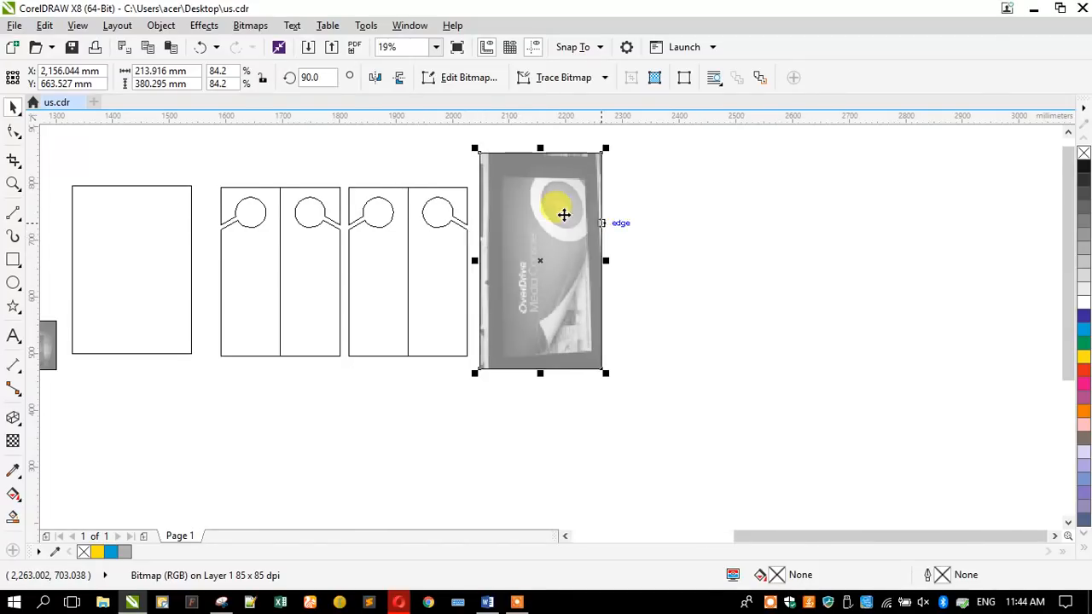
click(92, 27)
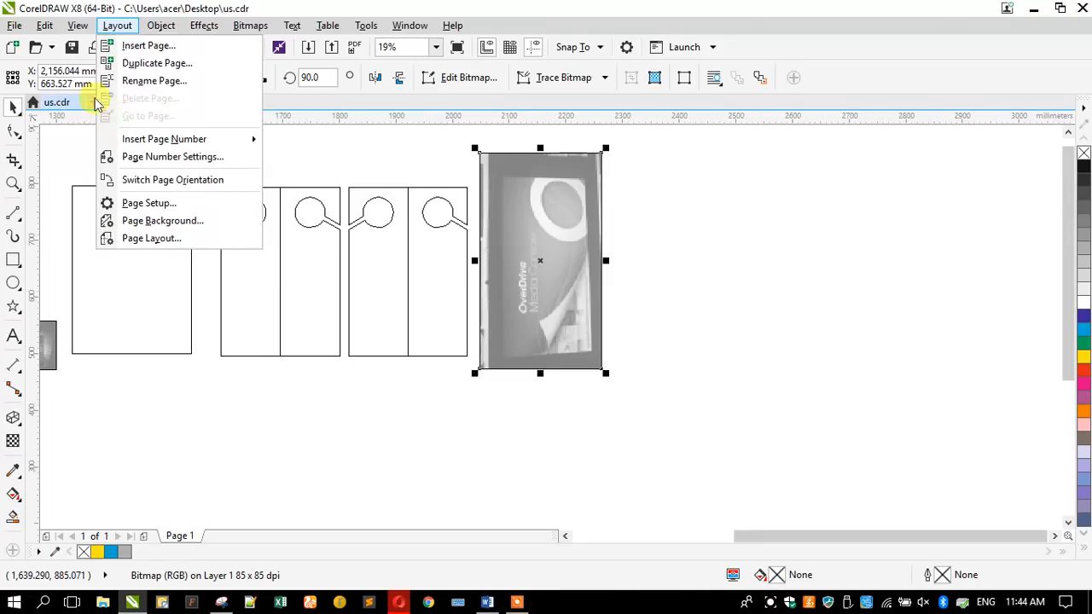
click(112, 131)
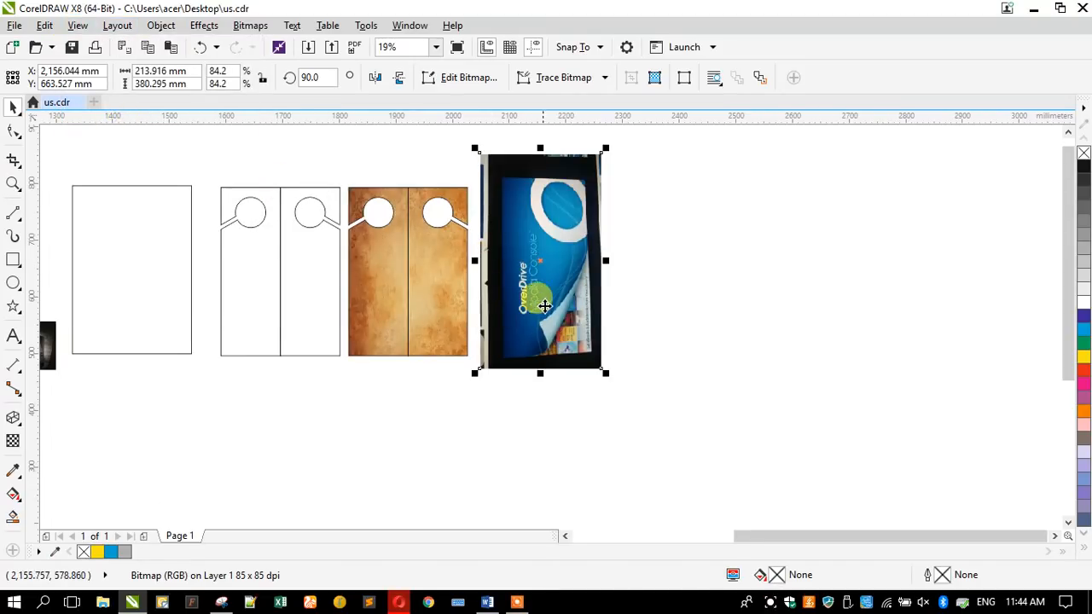
scroll(544, 306, up, 2)
click(711, 321)
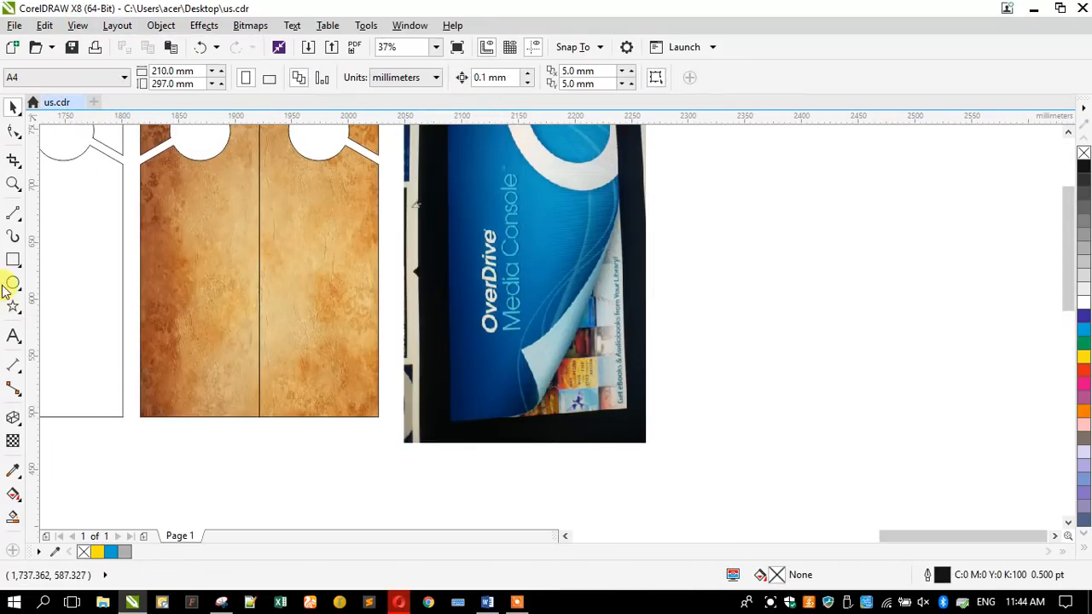
Draw a rectangle about 145 × 274 mm over the photo's blue sign and move it to the empty area beside the photo
click(14, 260)
drag(454, 421, 618, 178)
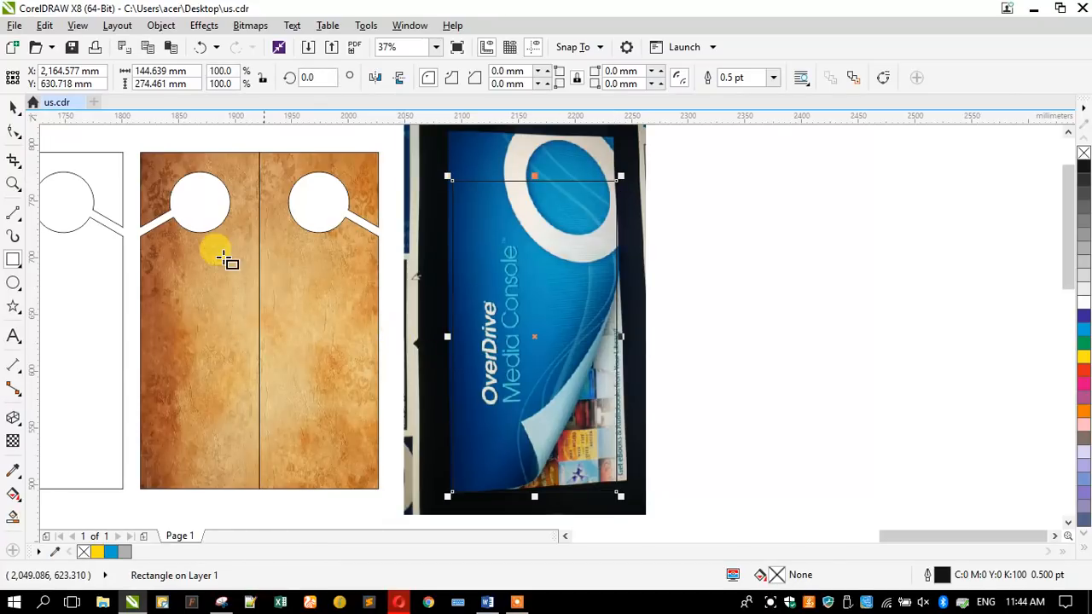
click(12, 109)
drag(448, 316, 735, 317)
click(570, 416)
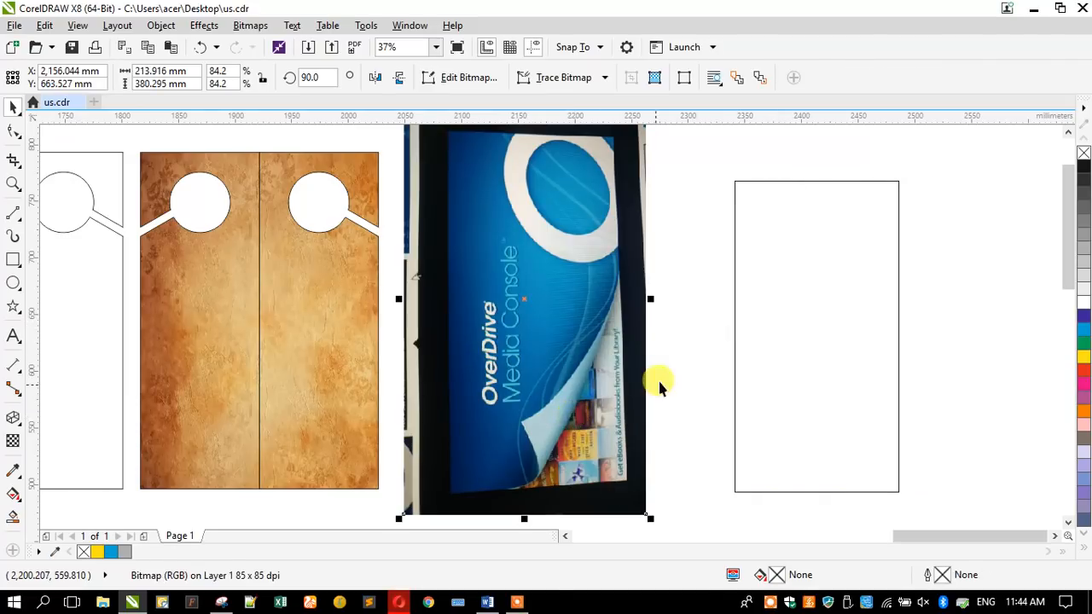
click(674, 380)
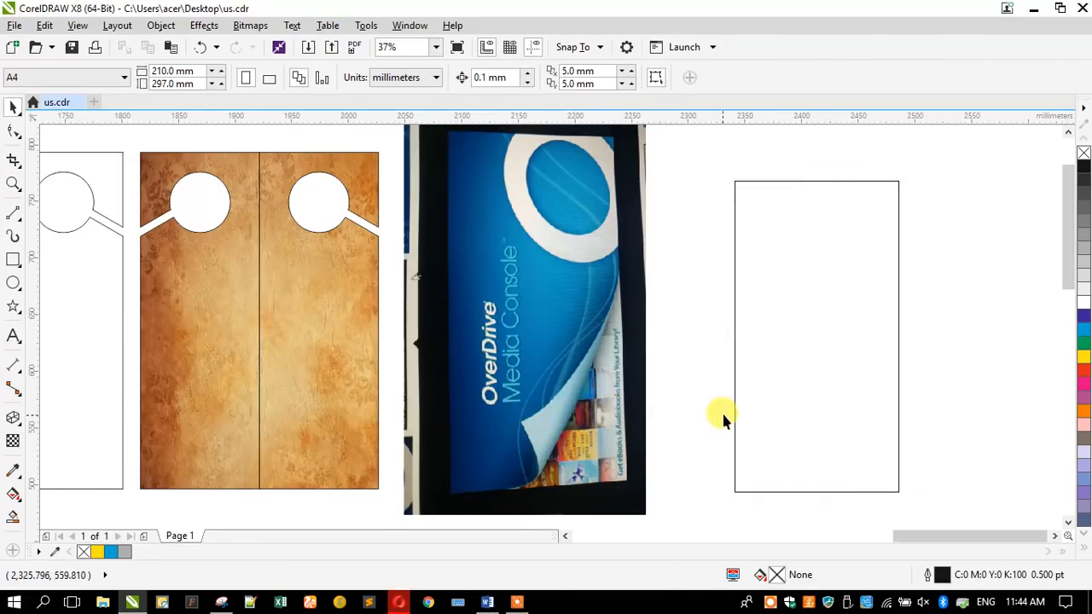
Scale the rectangle proportionally to about 105 × 199 mm, one hanger's width, and place it over the lower right of the blue sign
click(781, 421)
drag(899, 493, 788, 454)
drag(757, 282, 379, 478)
drag(296, 472, 250, 251)
drag(295, 413, 535, 441)
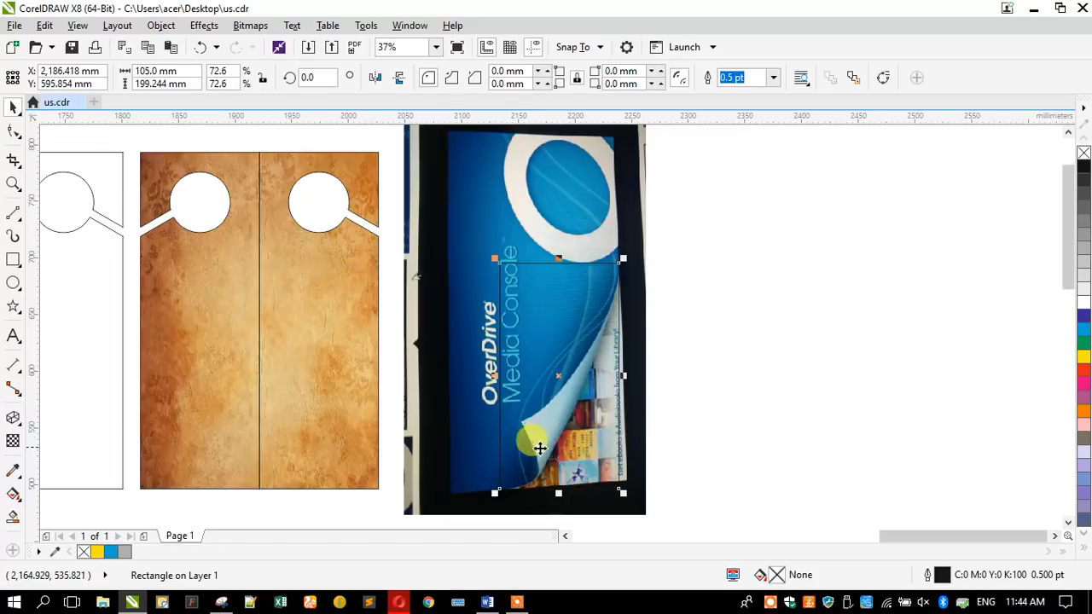
scroll(542, 486, up, 2)
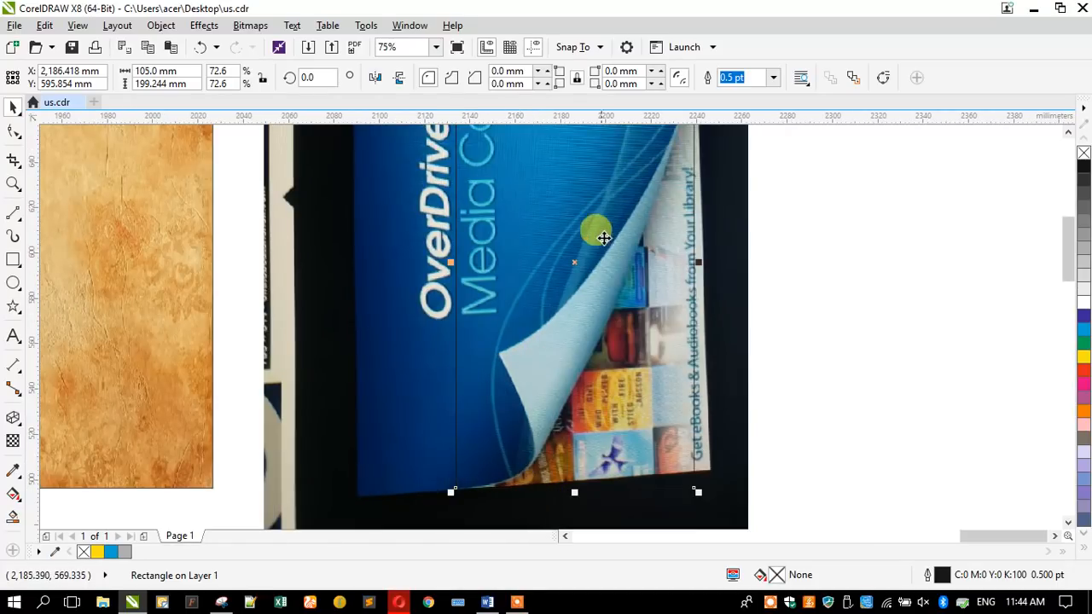
scroll(568, 329, down, 2)
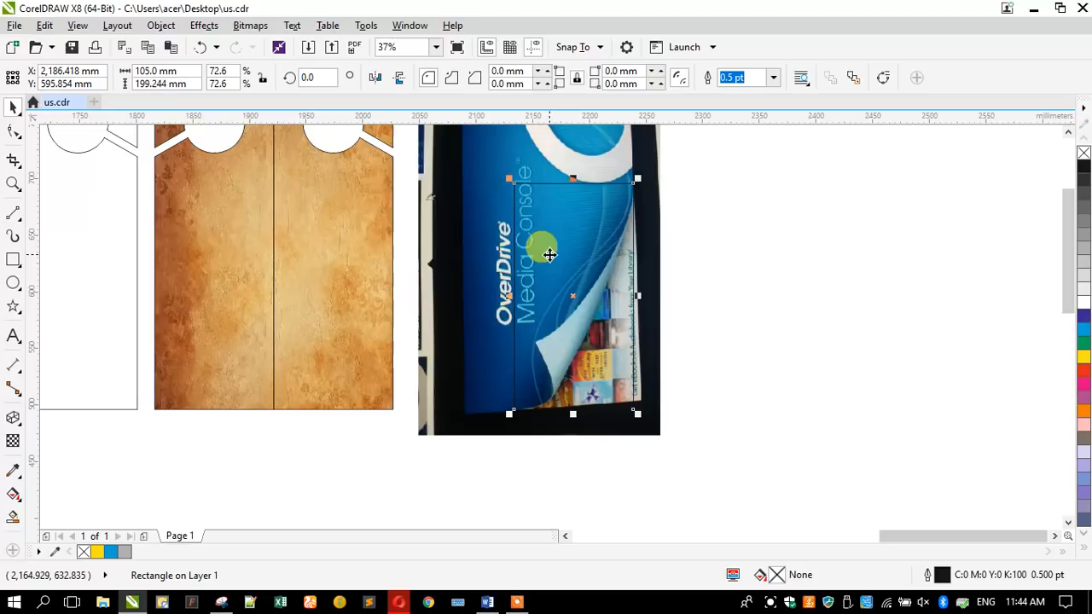
click(15, 182)
drag(499, 165, 674, 424)
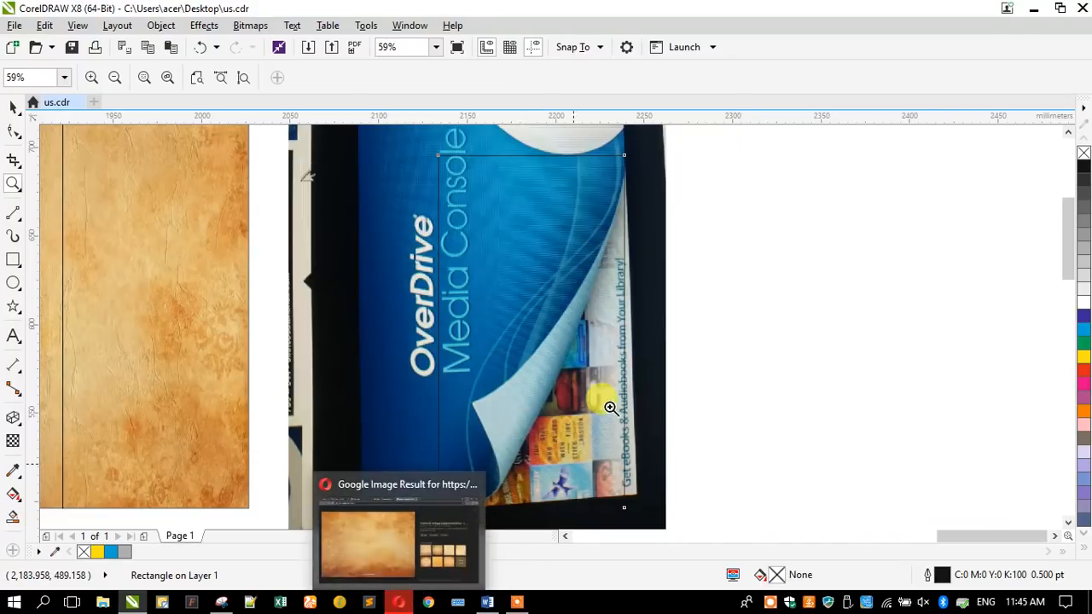
click(11, 108)
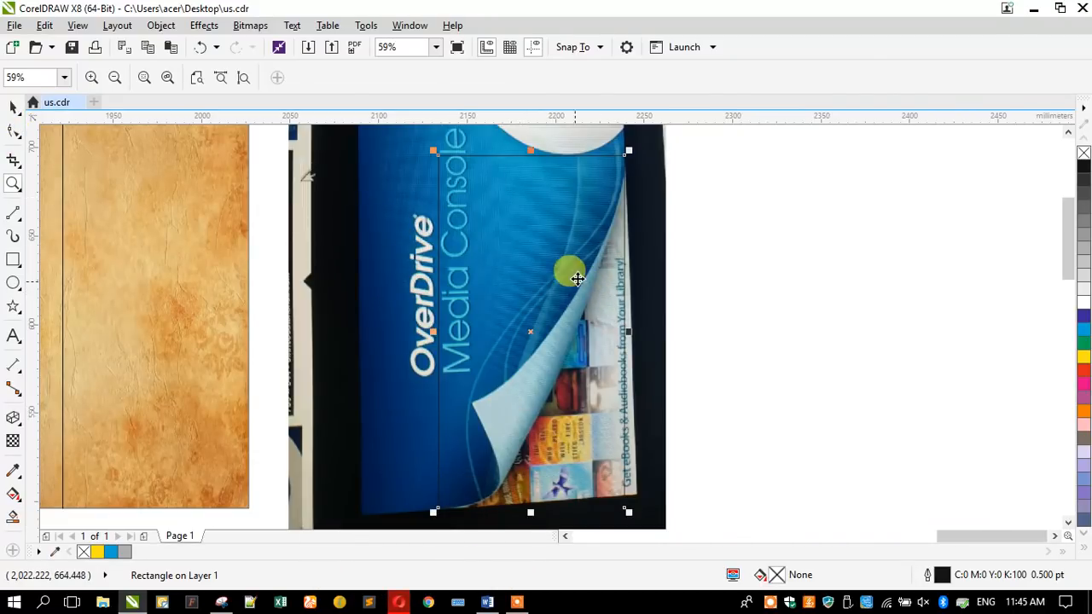
click(728, 235)
click(579, 247)
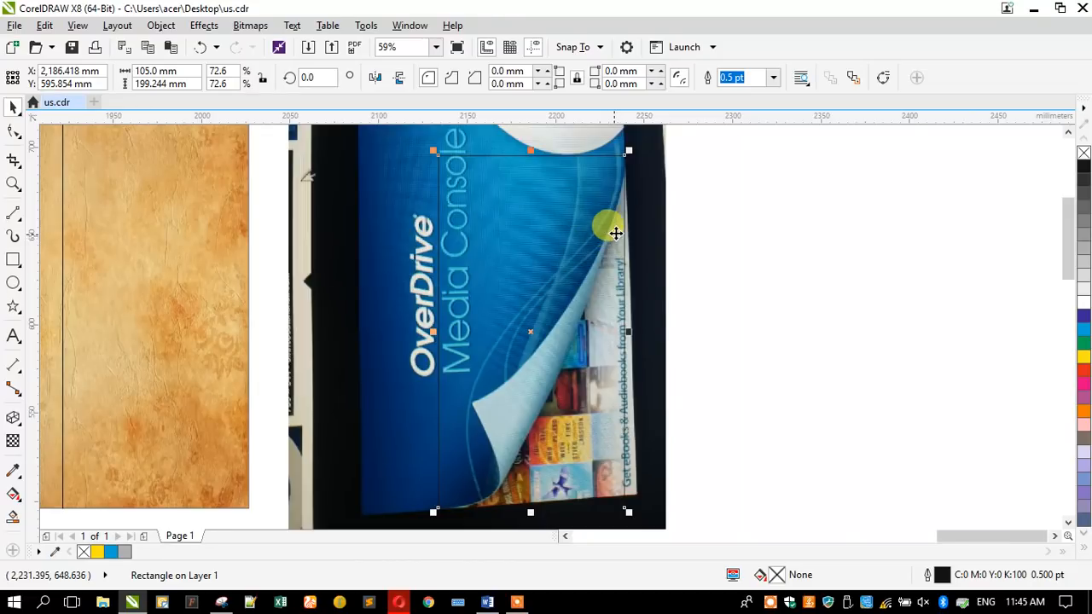
key(Escape)
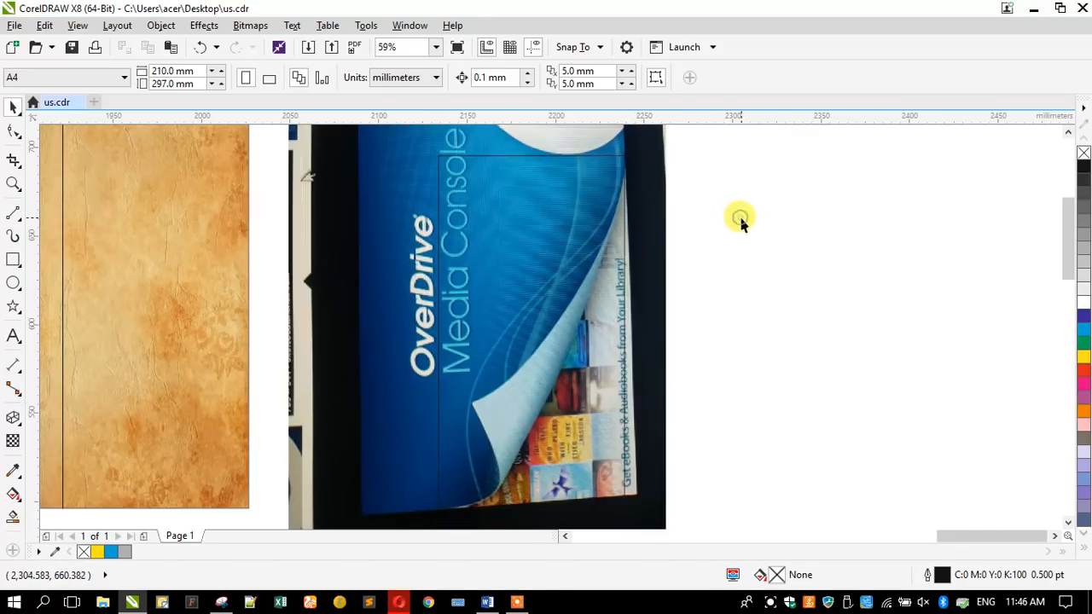
Start a Bézier outline of the page curl from the rectangle's upper right corner via the curl's tip and inner base to the lower left corner
click(12, 215)
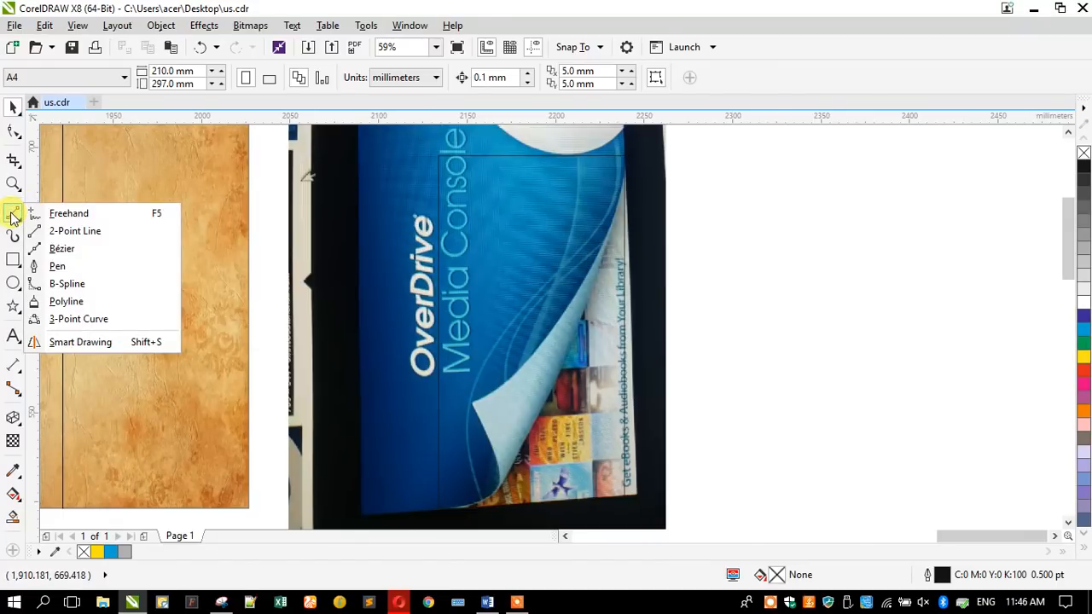
click(68, 250)
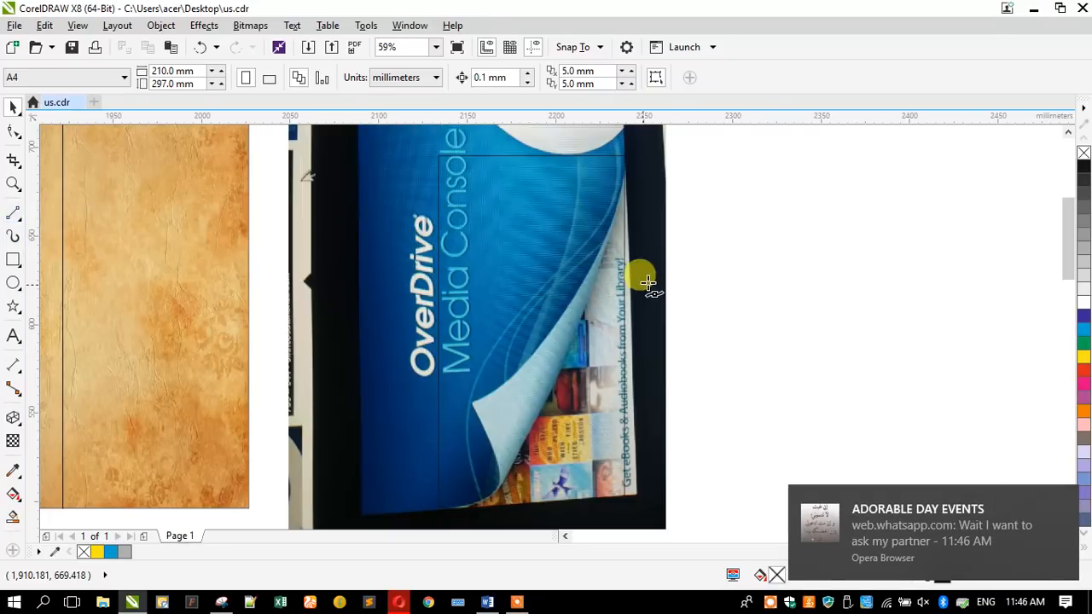
key(space)
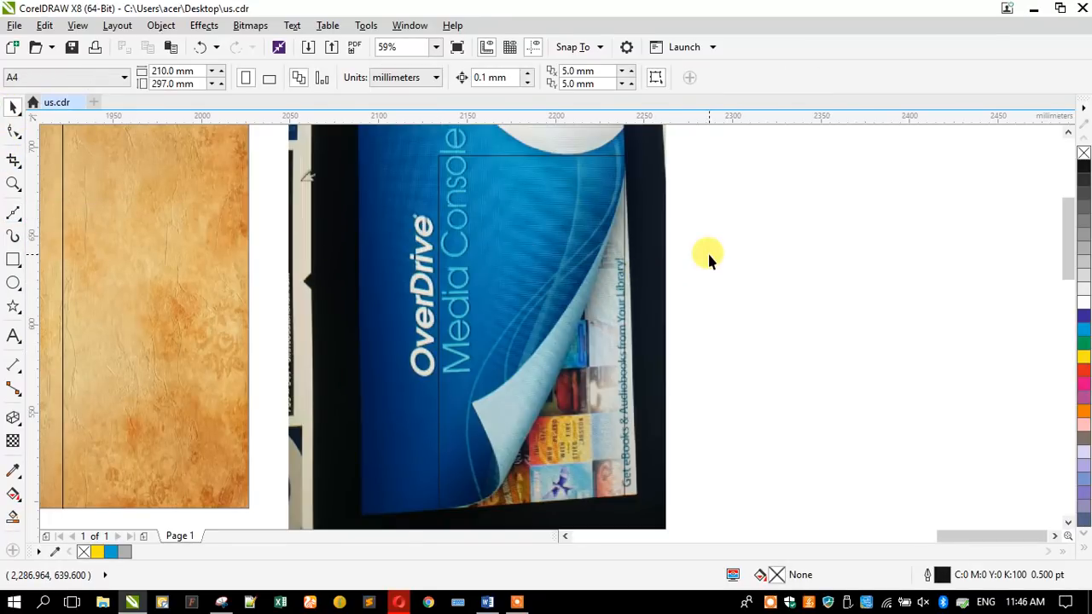
click(13, 213)
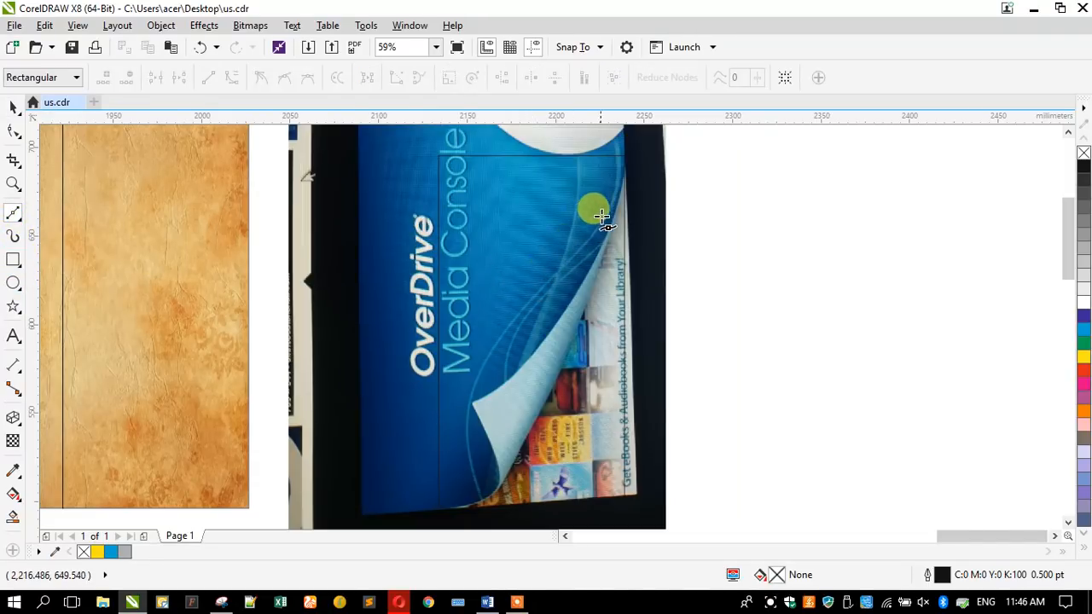
click(625, 156)
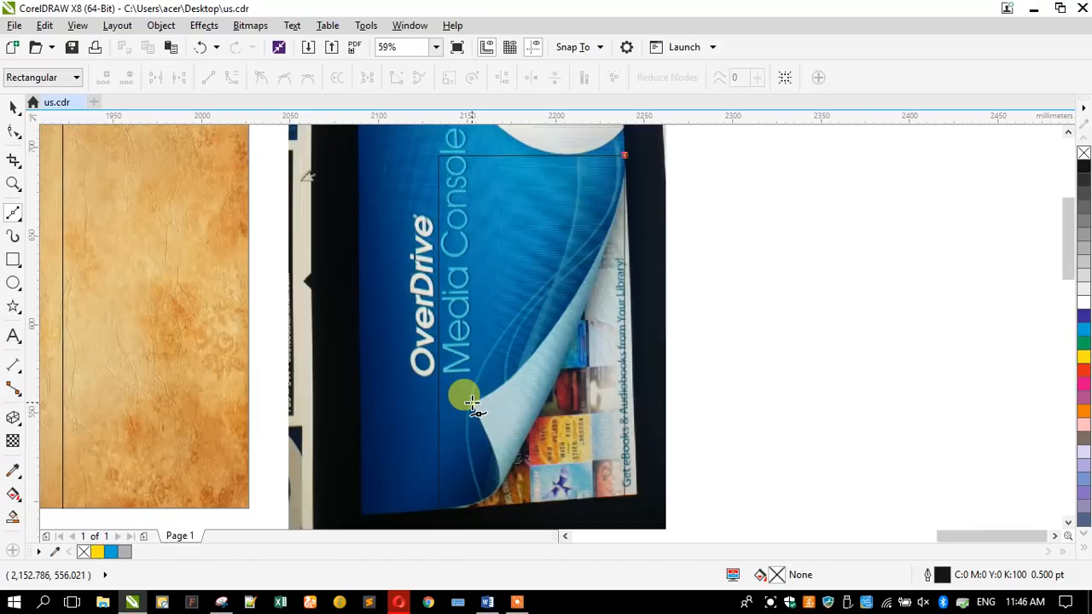
click(472, 401)
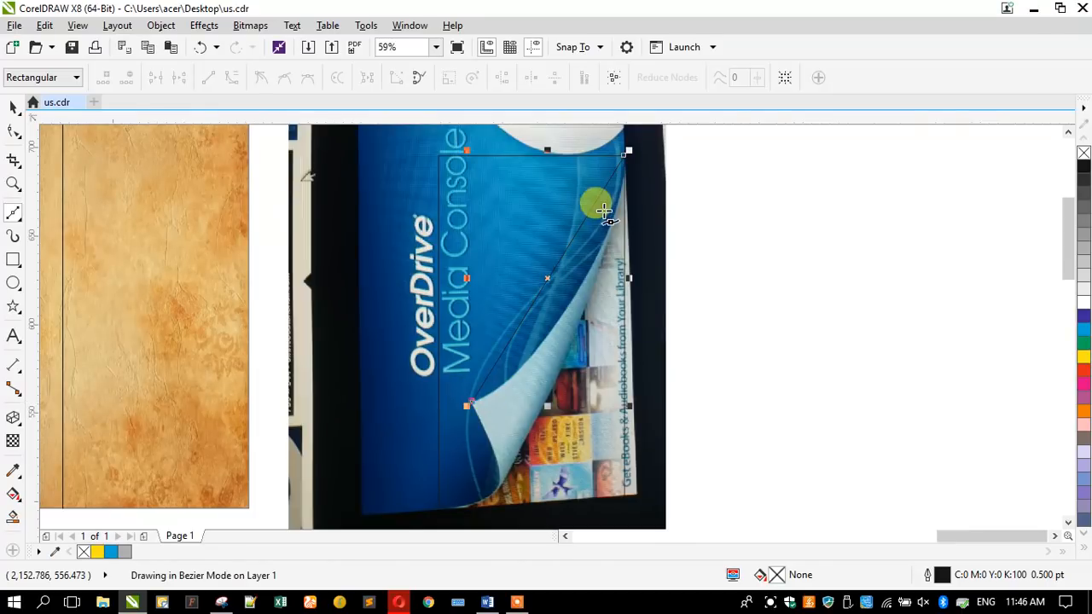
click(625, 156)
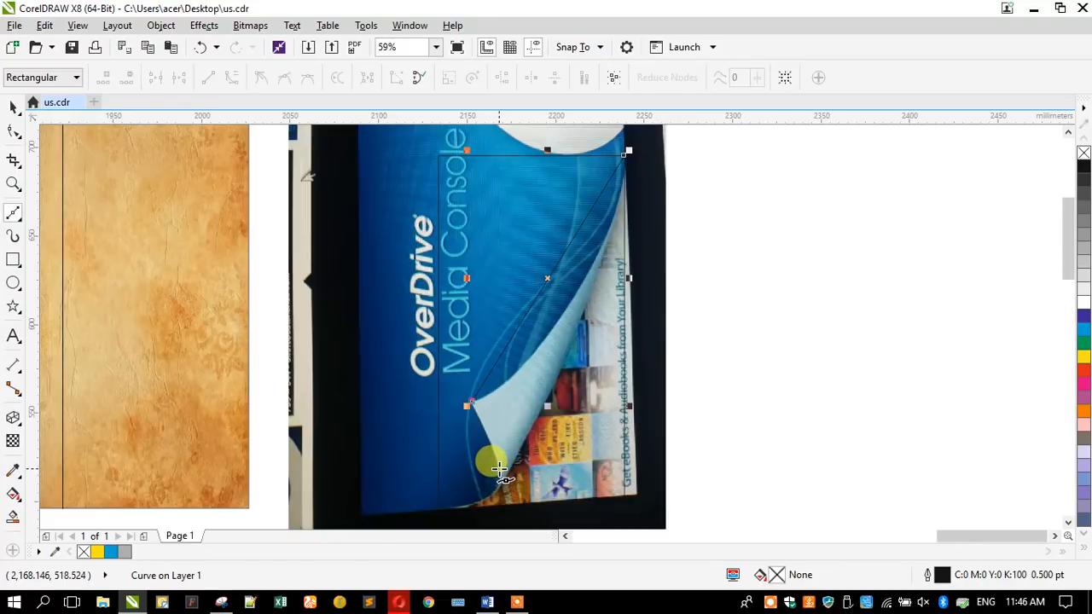
click(499, 467)
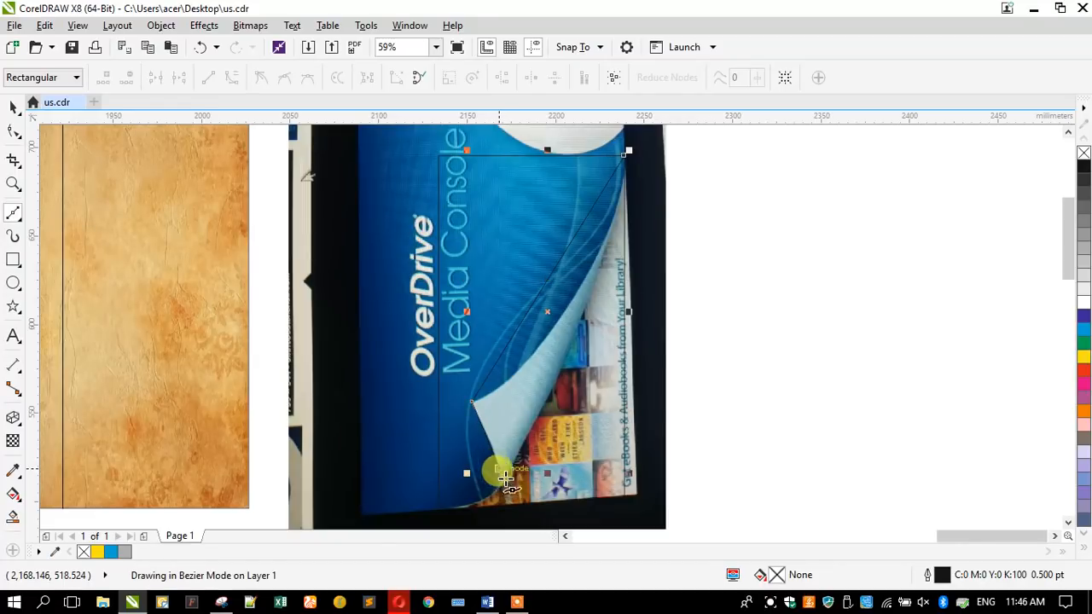
click(435, 509)
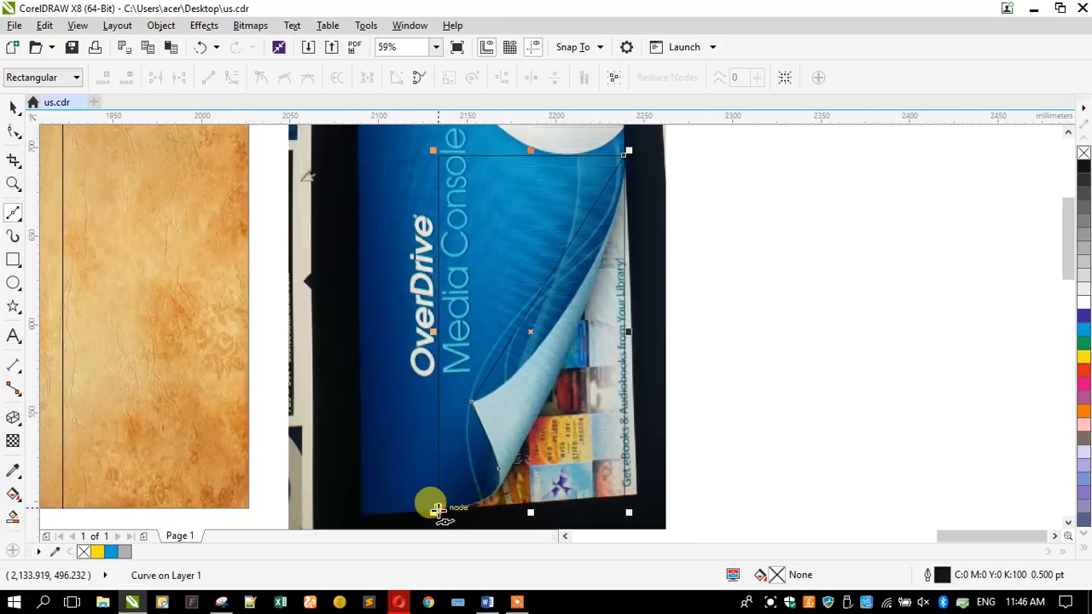
Continue the Bézier outline up the outer edge of the page curl and close it at the rectangle's upper right corner
scroll(475, 504, up, 2)
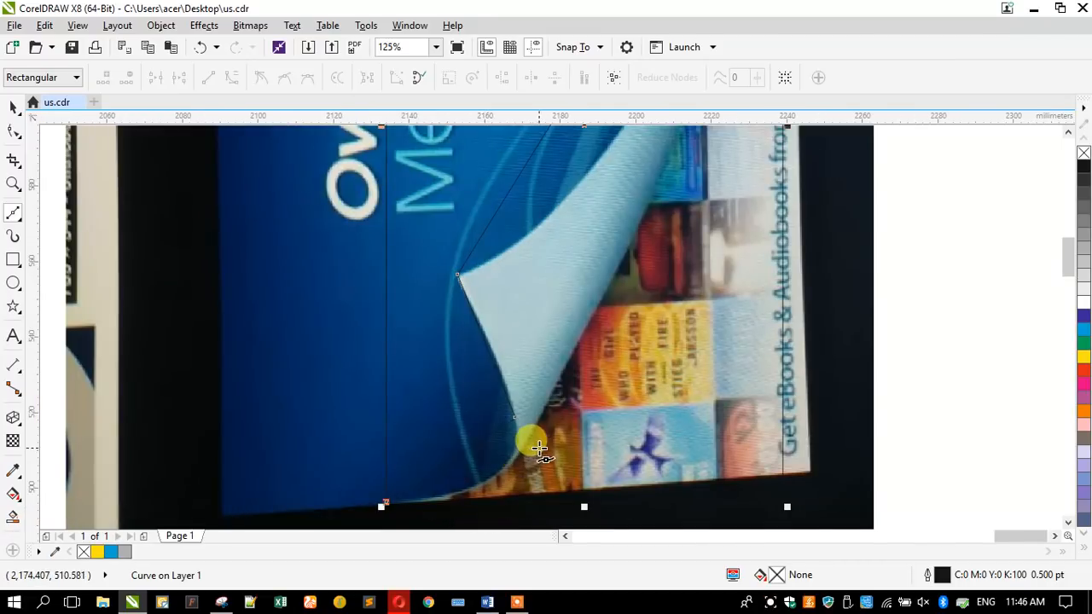
click(527, 443)
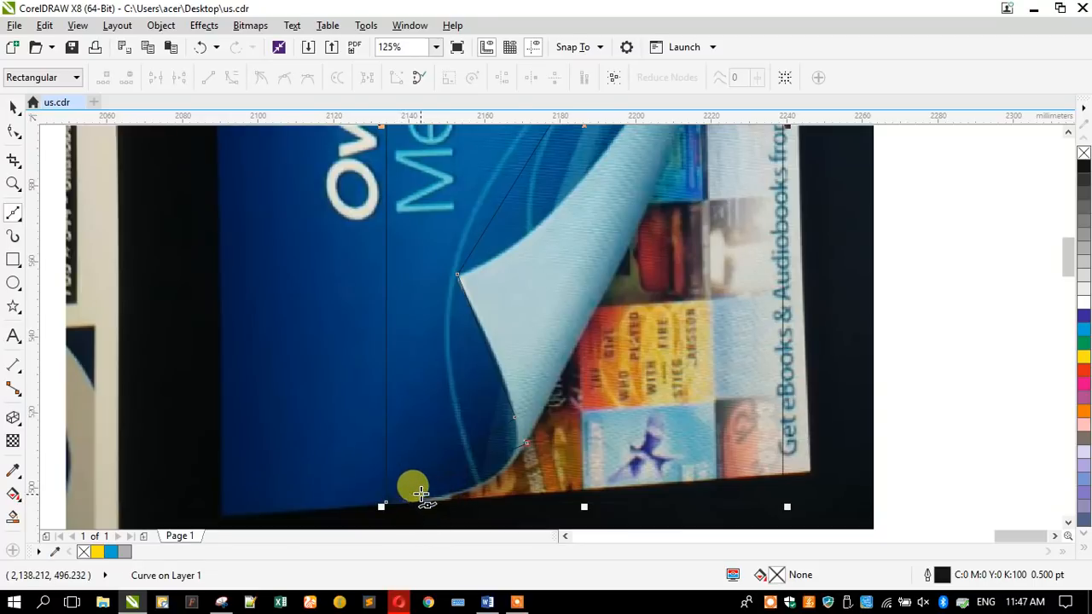
scroll(488, 480, down, 2)
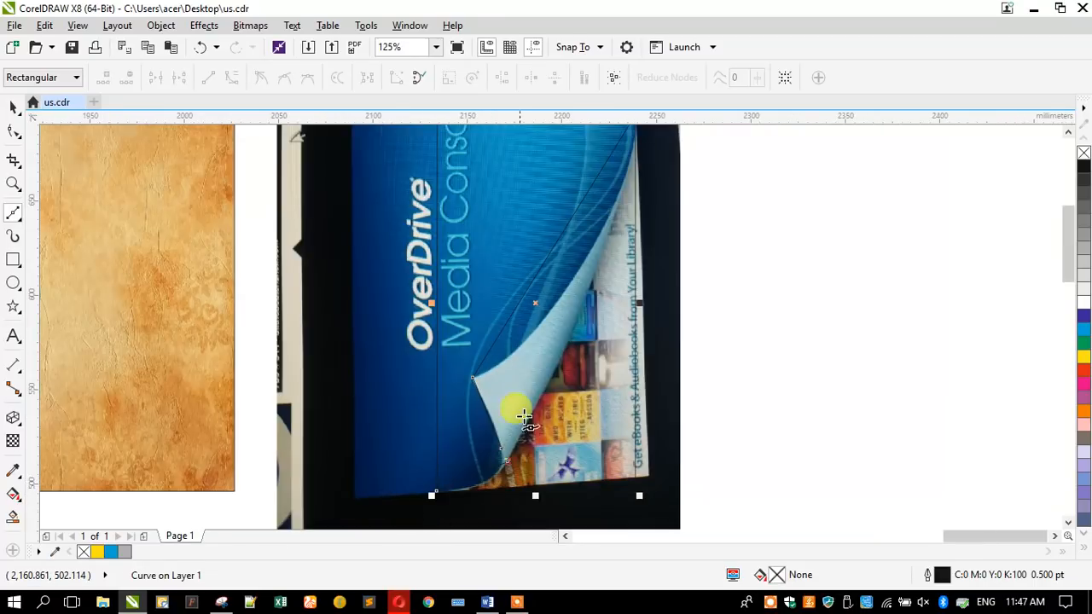
scroll(592, 282, up, 6)
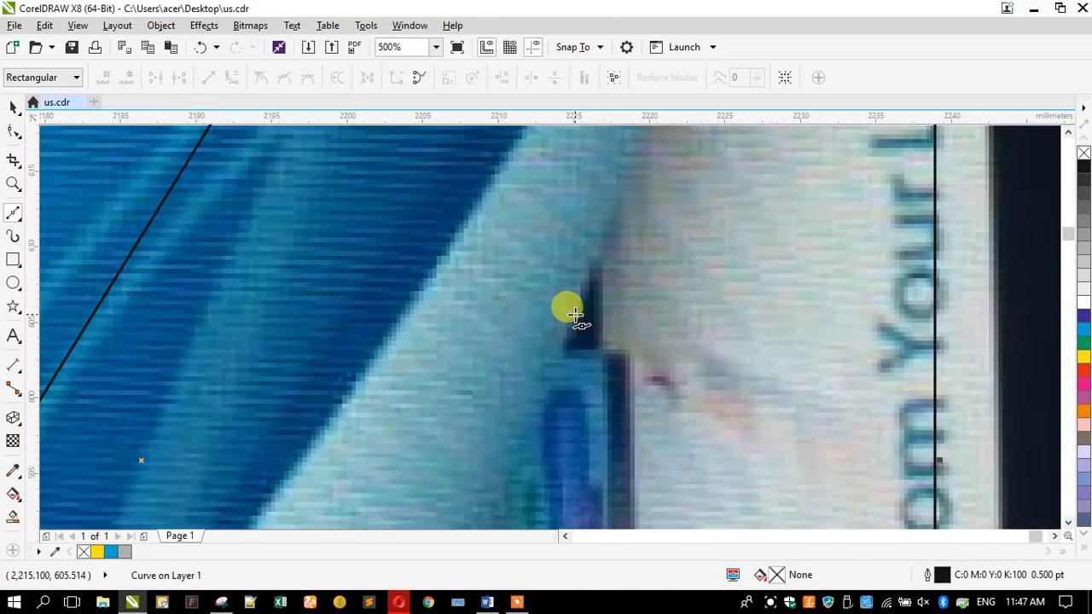
drag(573, 316, 504, 378)
scroll(507, 377, down, 6)
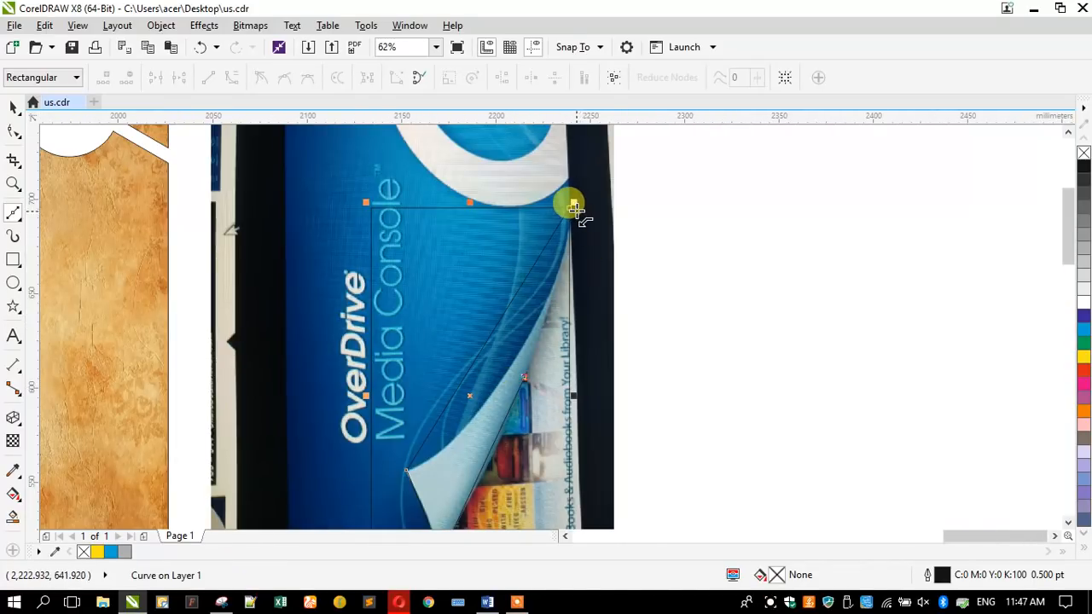
click(573, 207)
scroll(555, 214, down, 2)
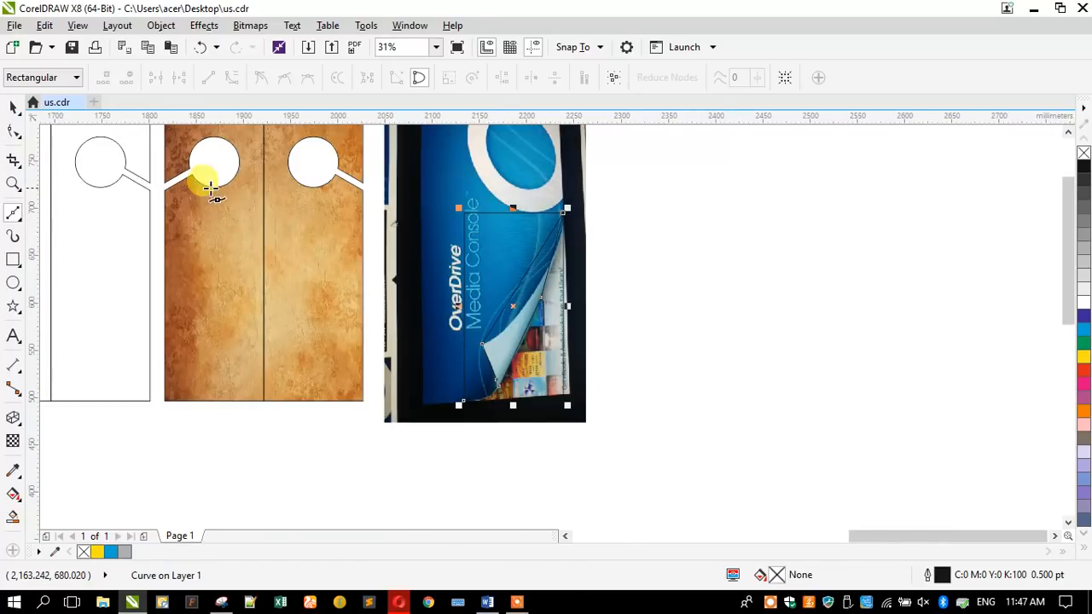
Select all nodes of the page-curl outline with the Shape tool and convert its segments to curves
click(14, 132)
drag(436, 200, 621, 422)
click(231, 78)
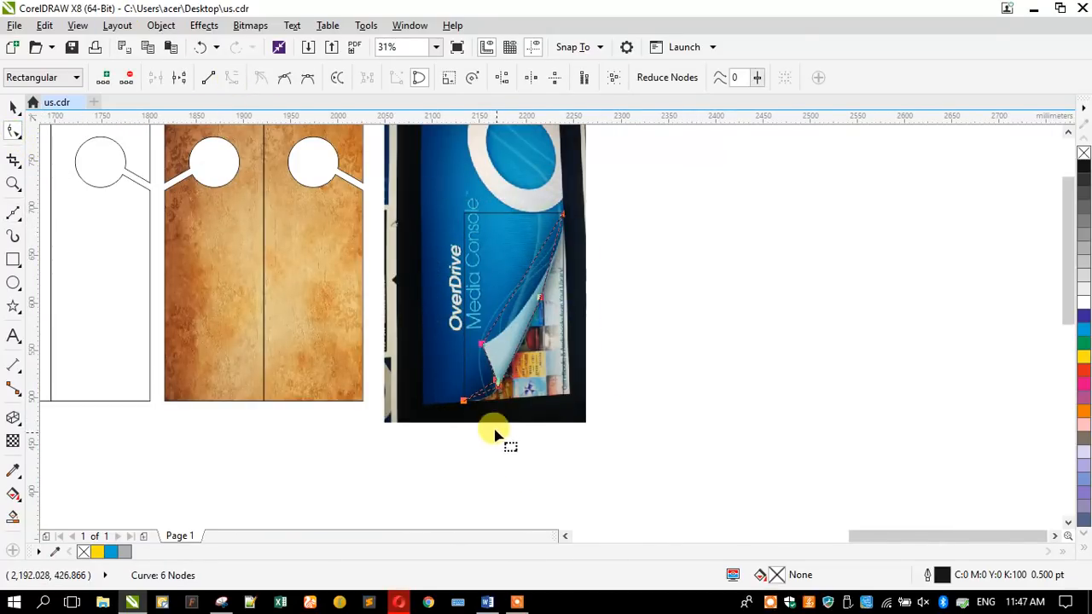
Bend the outline's two lowest segments to follow the rounded bottom of the page curl
scroll(493, 426, up, 4)
scroll(488, 381, up, 1)
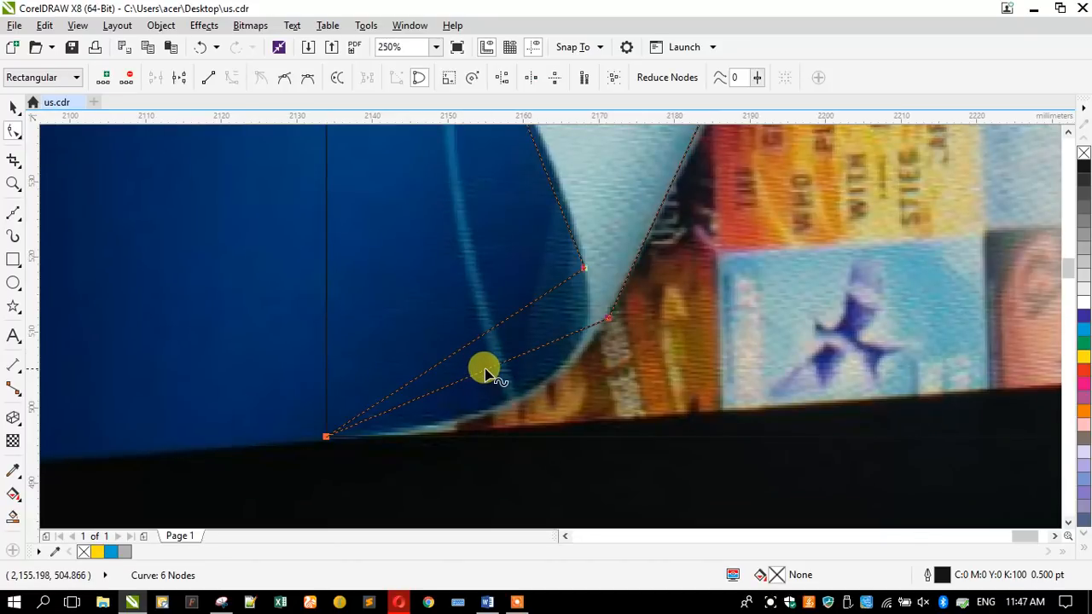
drag(486, 375, 518, 410)
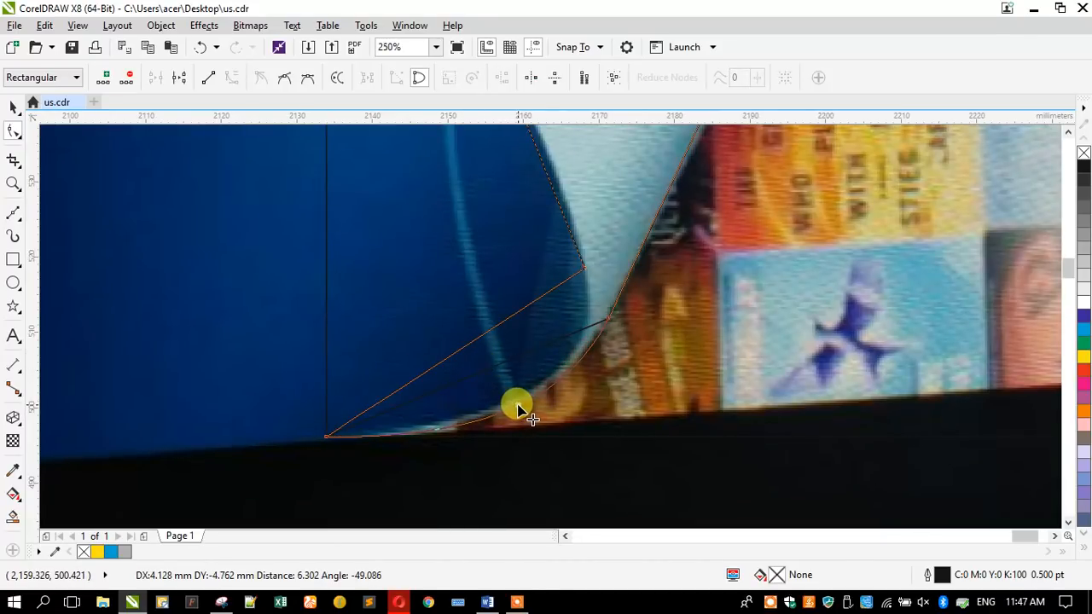
drag(517, 408, 518, 407)
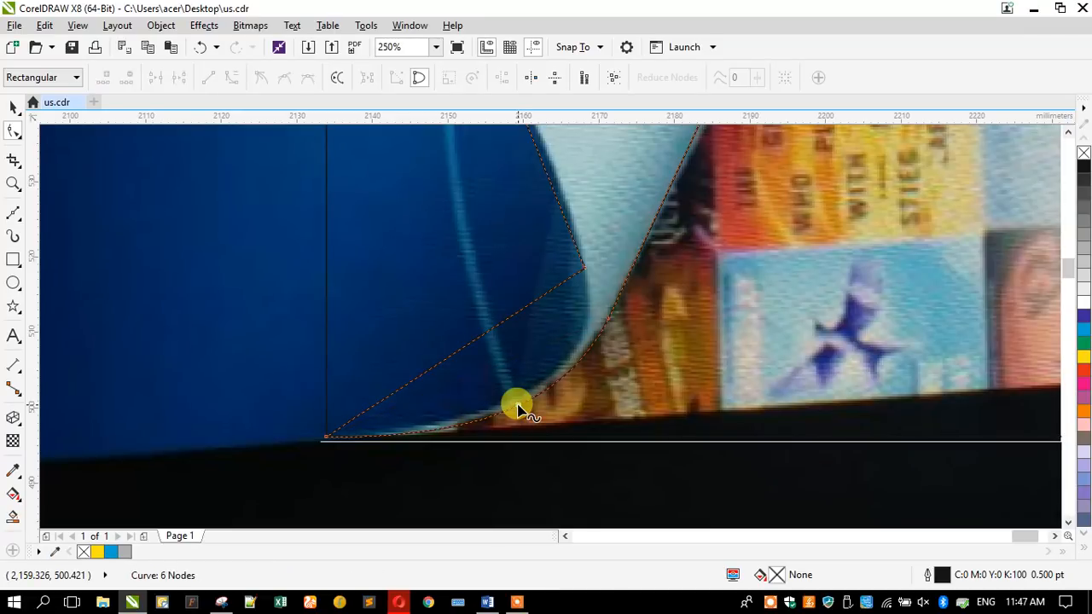
drag(458, 357, 532, 390)
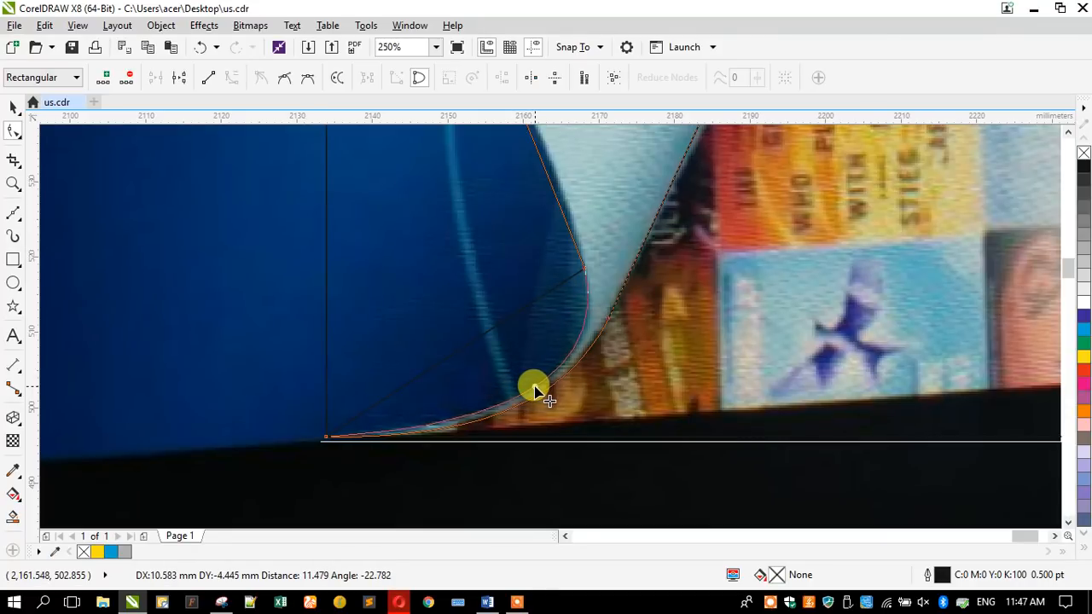
drag(534, 390, 526, 390)
Bend the segment between the curl's tip and its inner base to match the light page's left edge
scroll(526, 428, down, 2)
scroll(527, 294, up, 2)
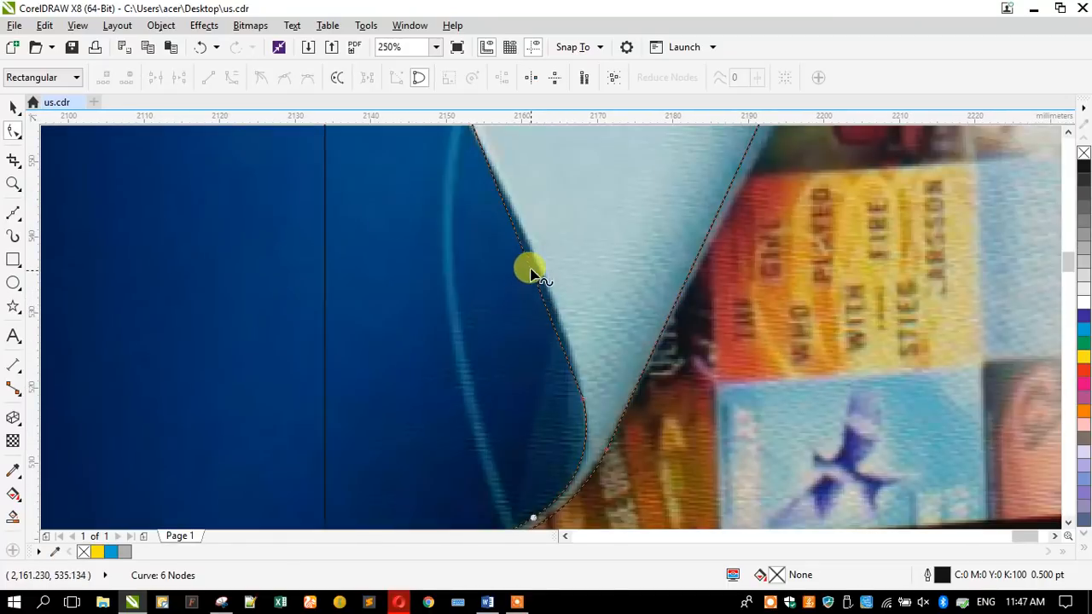
drag(529, 269, 535, 266)
drag(516, 348, 603, 407)
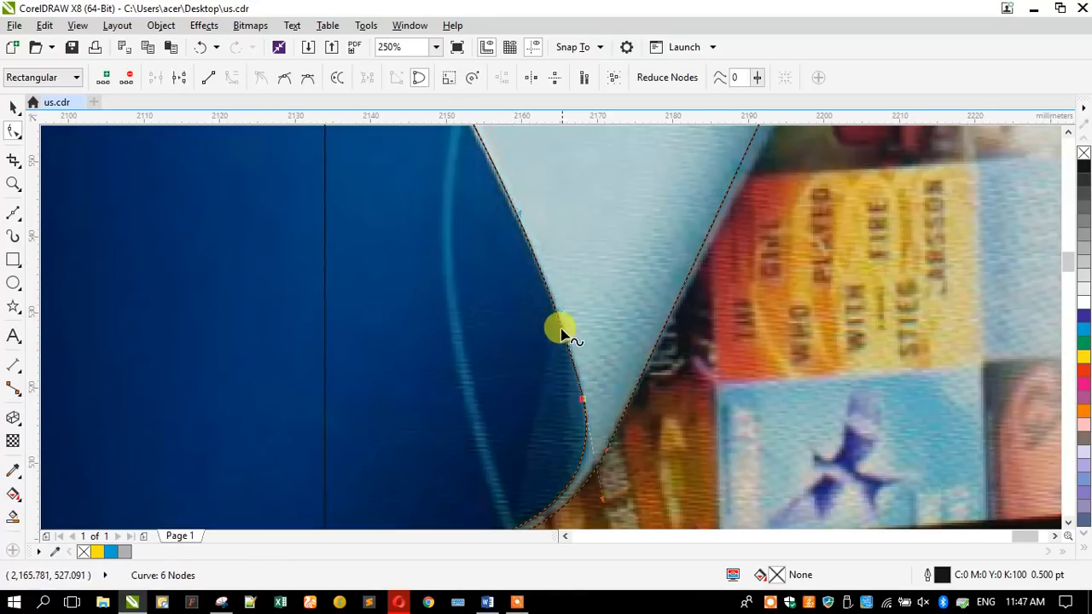
drag(561, 317, 563, 316)
Move the outline's tip node exactly onto the pointed tip of the page curl
scroll(516, 227, down, 1)
scroll(514, 228, up, 2)
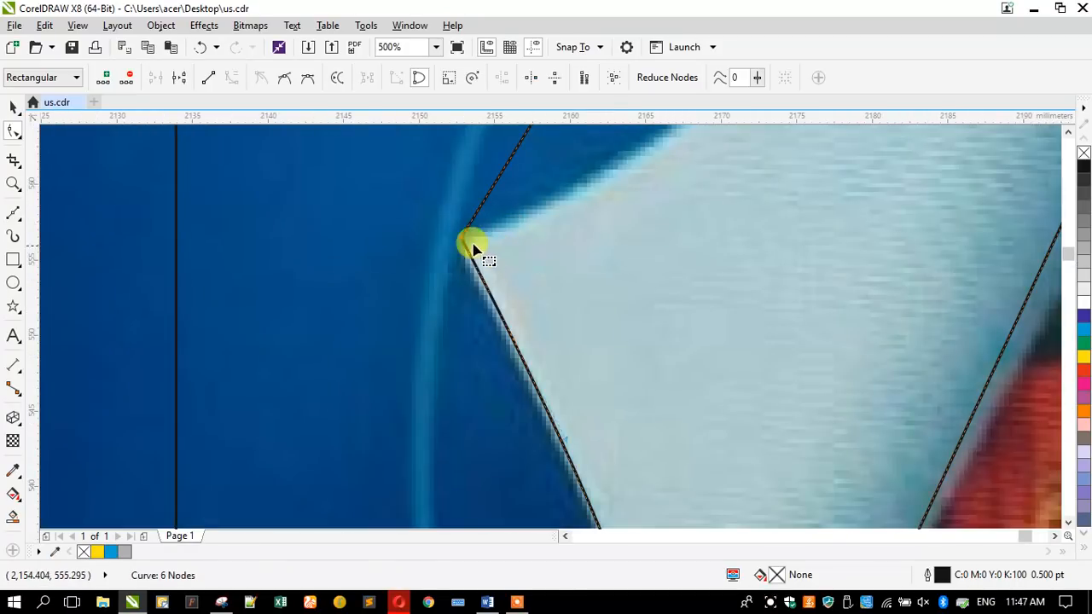
scroll(474, 248, up, 1)
drag(464, 239, 458, 248)
scroll(421, 254, down, 2)
scroll(434, 310, down, 1)
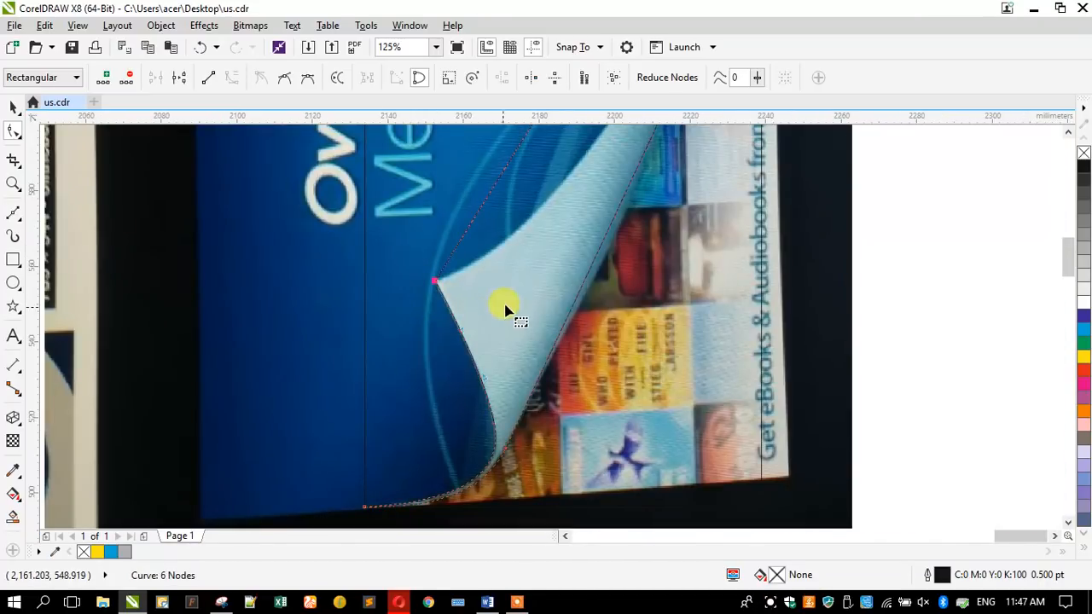
Bend the lower and upper outer segments of the outline to follow the page curl's right edge up to the rectangle's corner
drag(614, 224, 621, 226)
scroll(493, 329, down, 1)
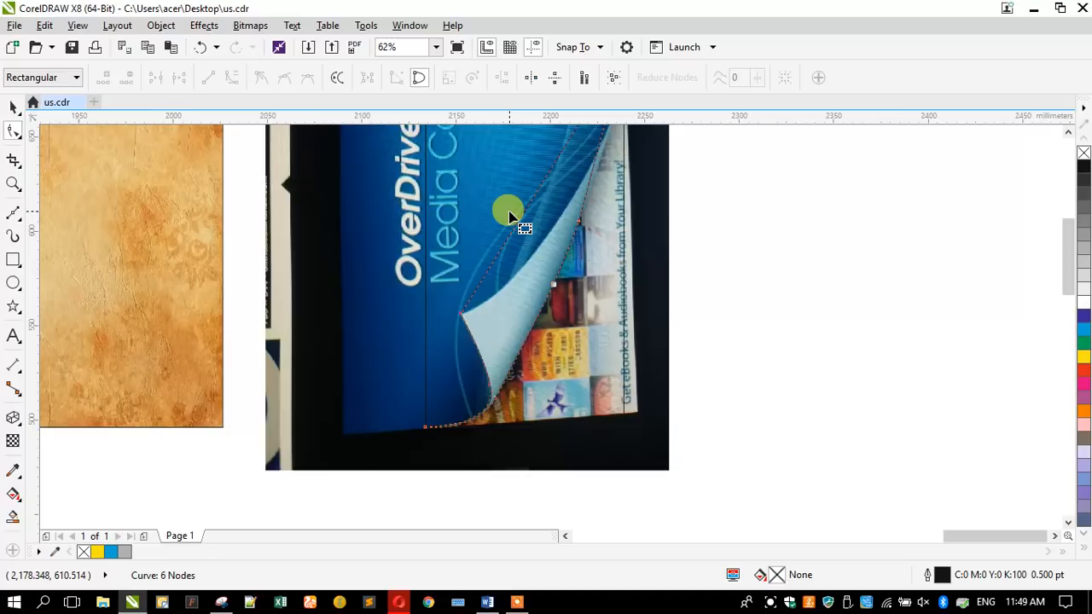
scroll(525, 244, down, 1)
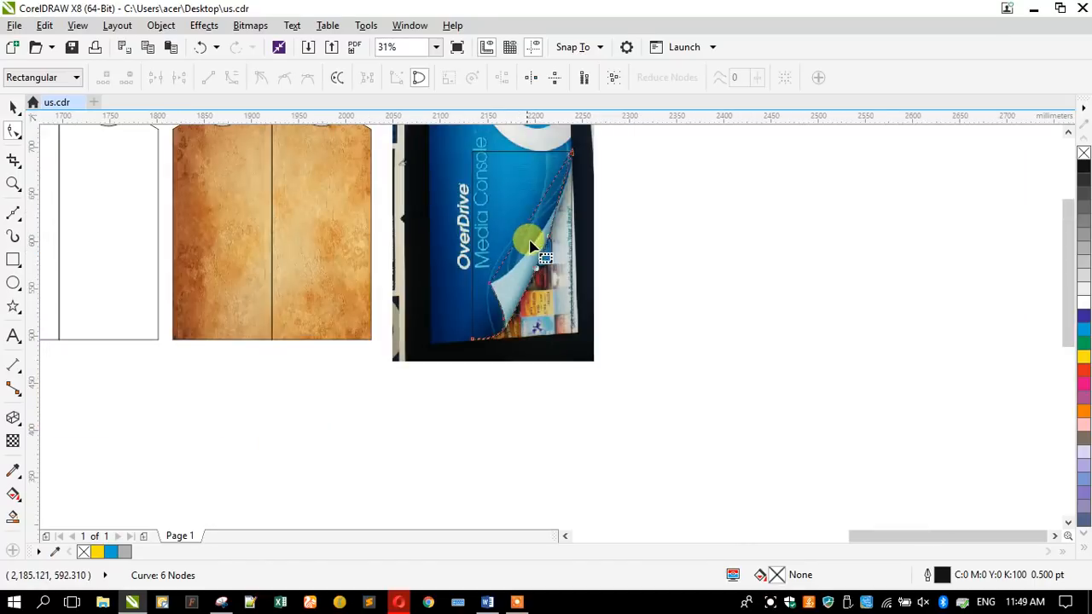
scroll(559, 204, up, 1)
scroll(572, 190, down, 1)
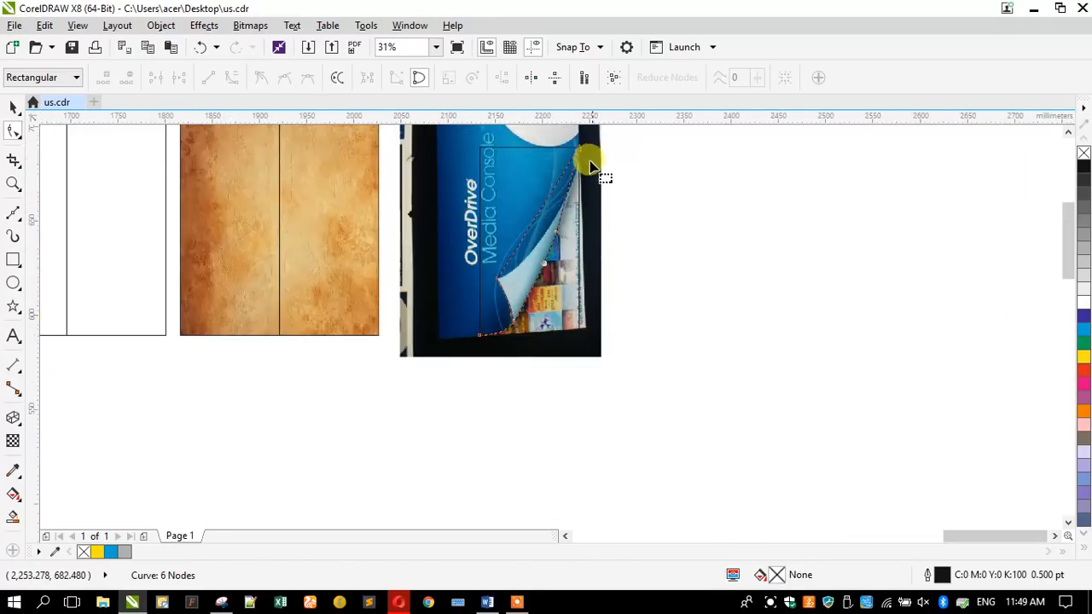
scroll(589, 165, up, 1)
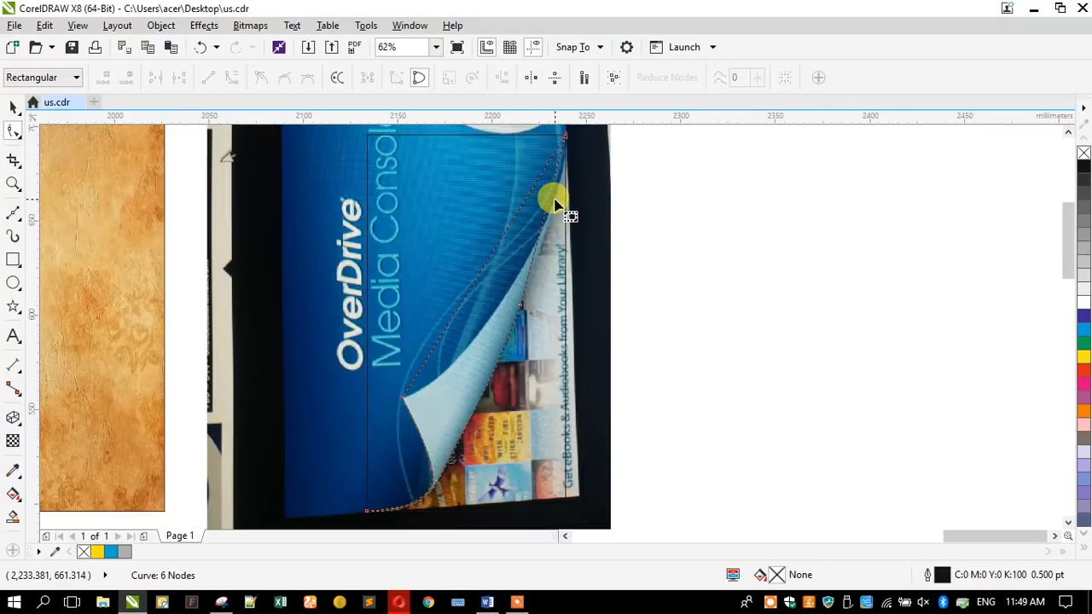
drag(550, 203, 560, 143)
scroll(569, 138, up, 3)
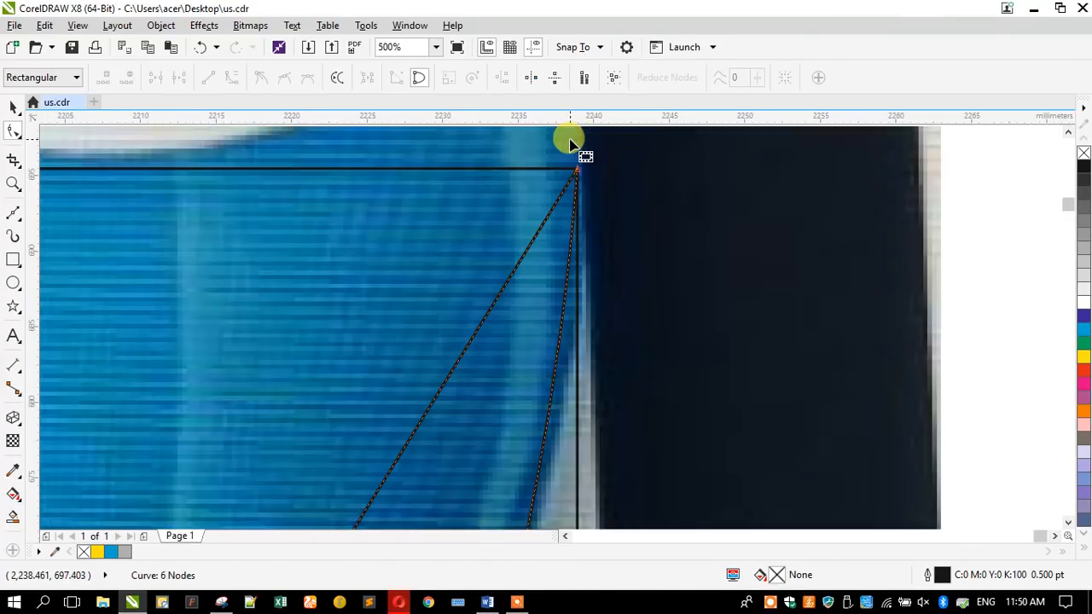
Bend the outline's long inner segment along the page curl's upper left edge and add a node partway along it
scroll(569, 139, down, 2)
scroll(538, 198, down, 1)
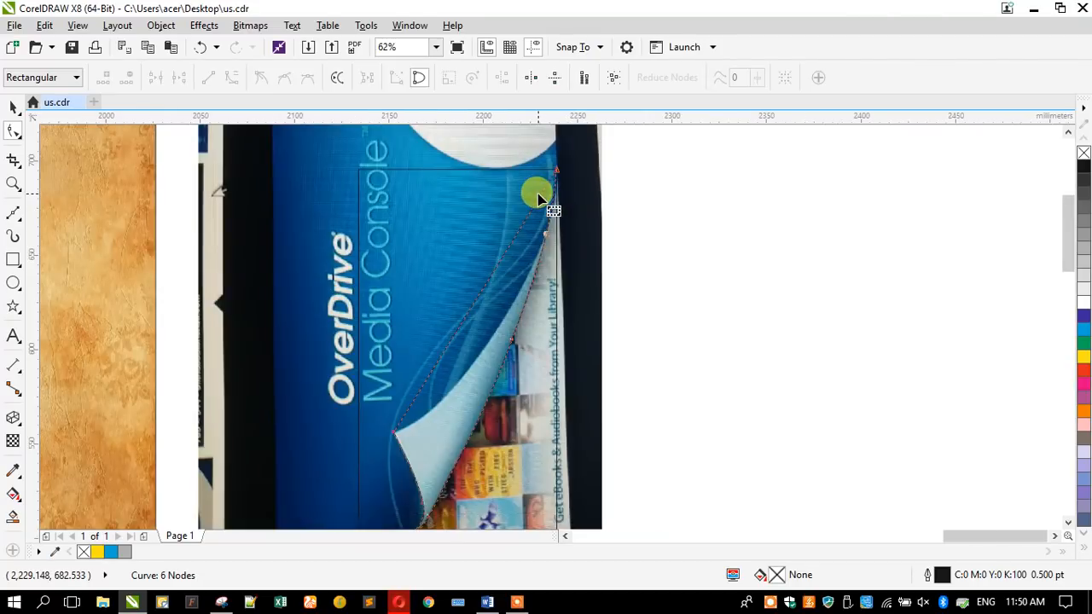
click(479, 307)
drag(479, 309, 484, 355)
scroll(477, 359, up, 3)
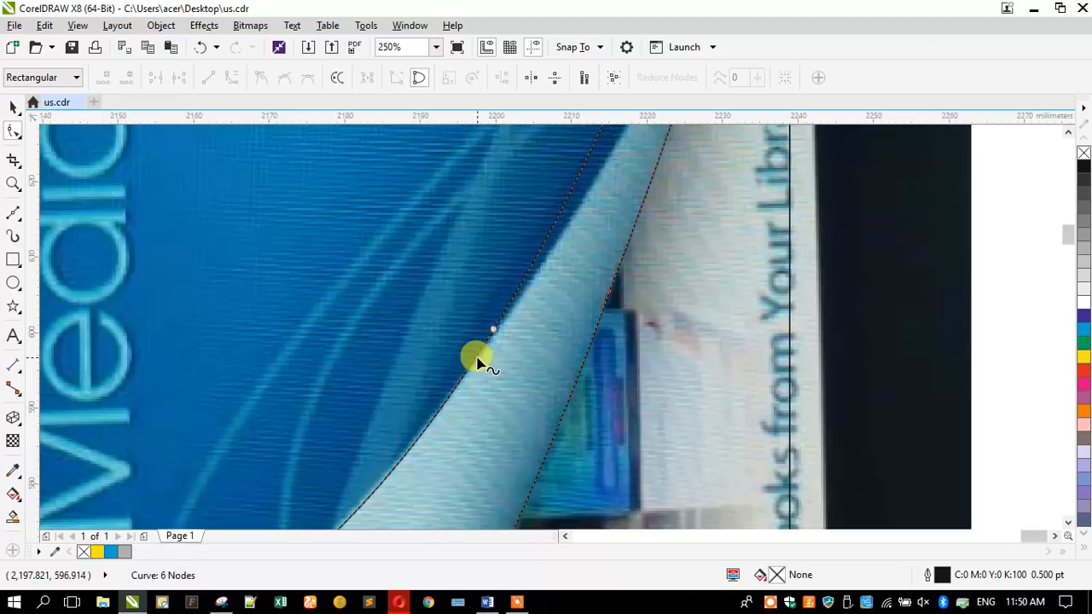
double_click(475, 363)
scroll(482, 370, down, 4)
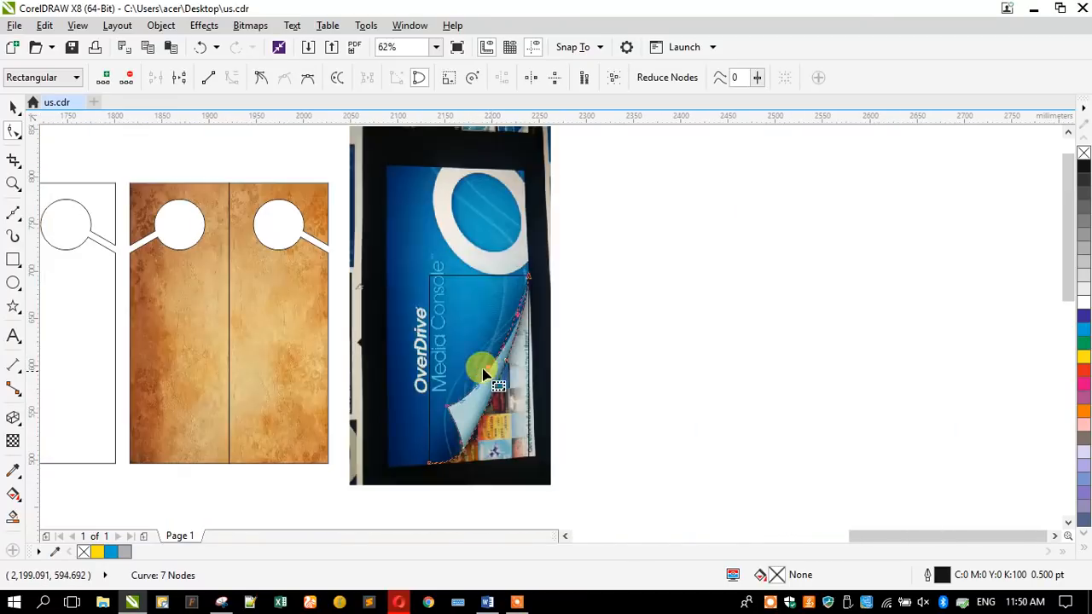
Make the selected node on the curl's inner edge a cusp and bend the upper inner segment onto the page curl's edge
click(260, 79)
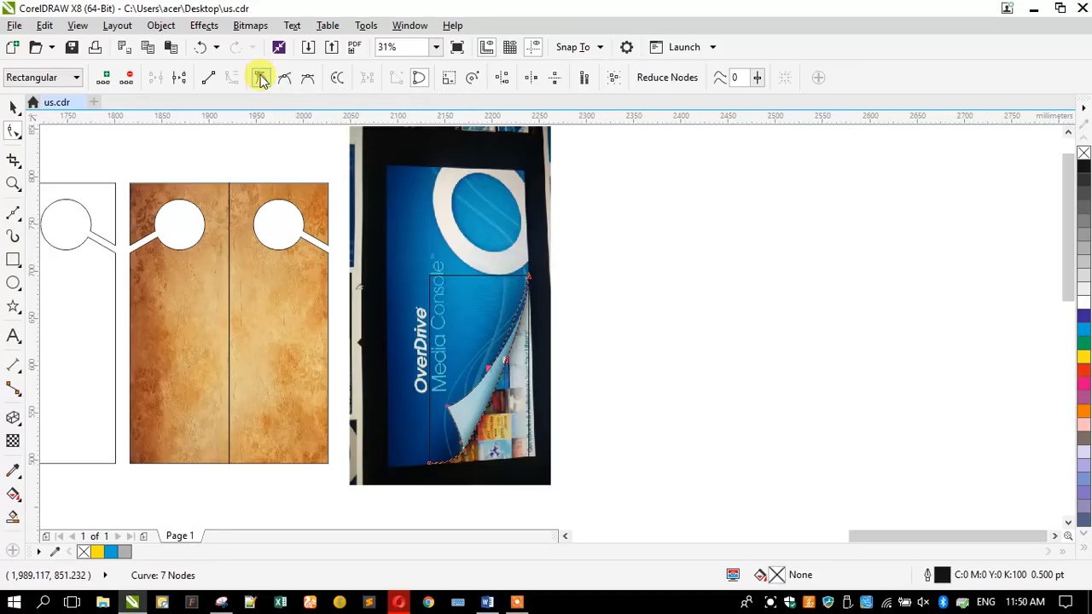
scroll(503, 317, up, 4)
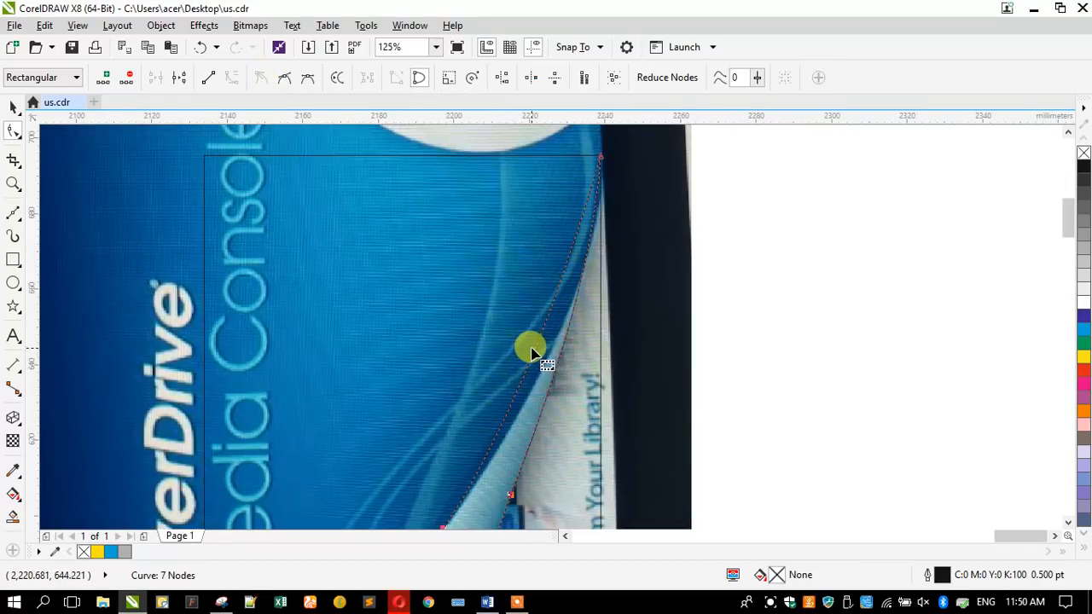
click(535, 353)
drag(535, 352, 548, 354)
scroll(589, 158, down, 1)
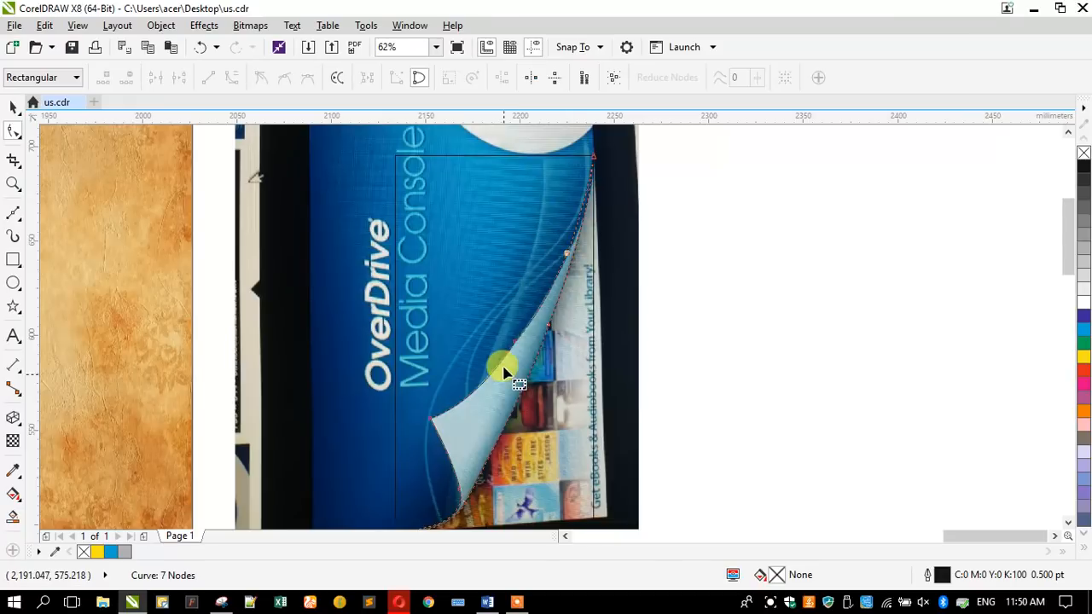
Add a lower and an upper node along the page curl's inner edge and delete the old node between them
scroll(502, 366, up, 1)
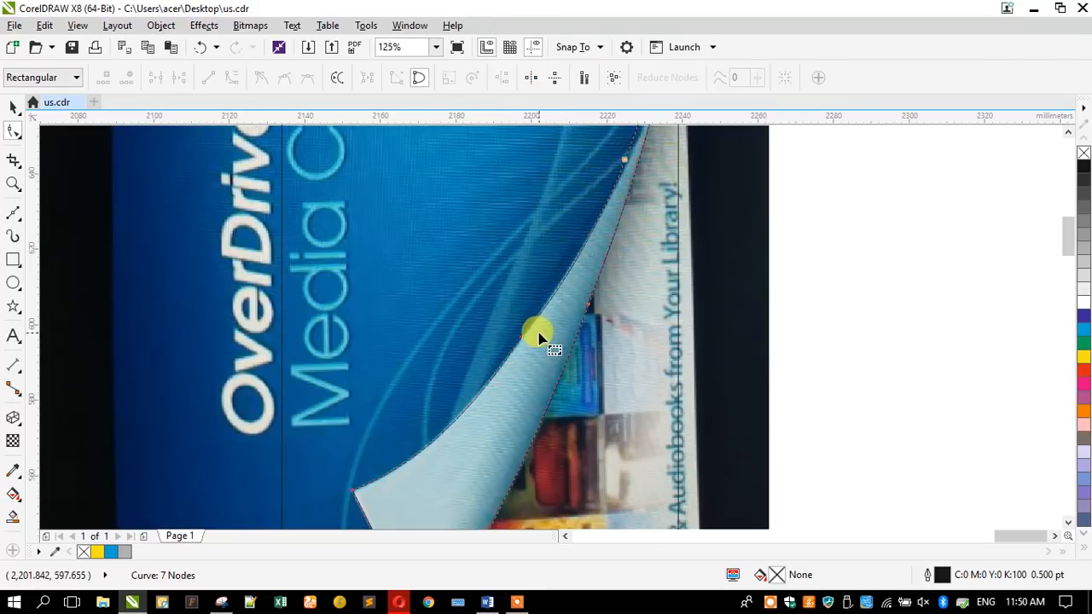
scroll(537, 363, down, 1)
scroll(612, 204, up, 1)
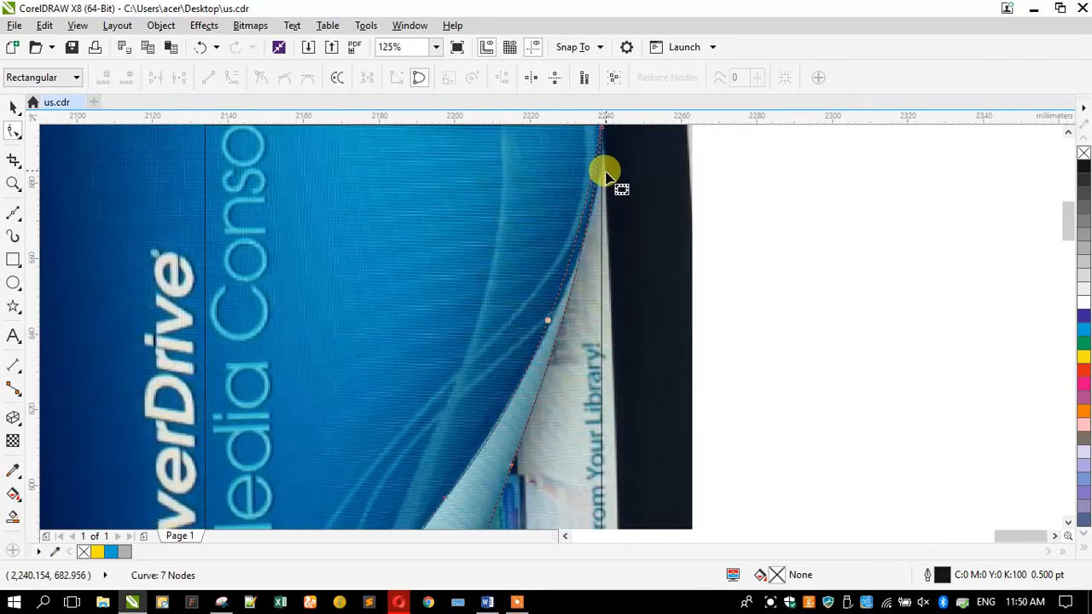
scroll(603, 195, down, 1)
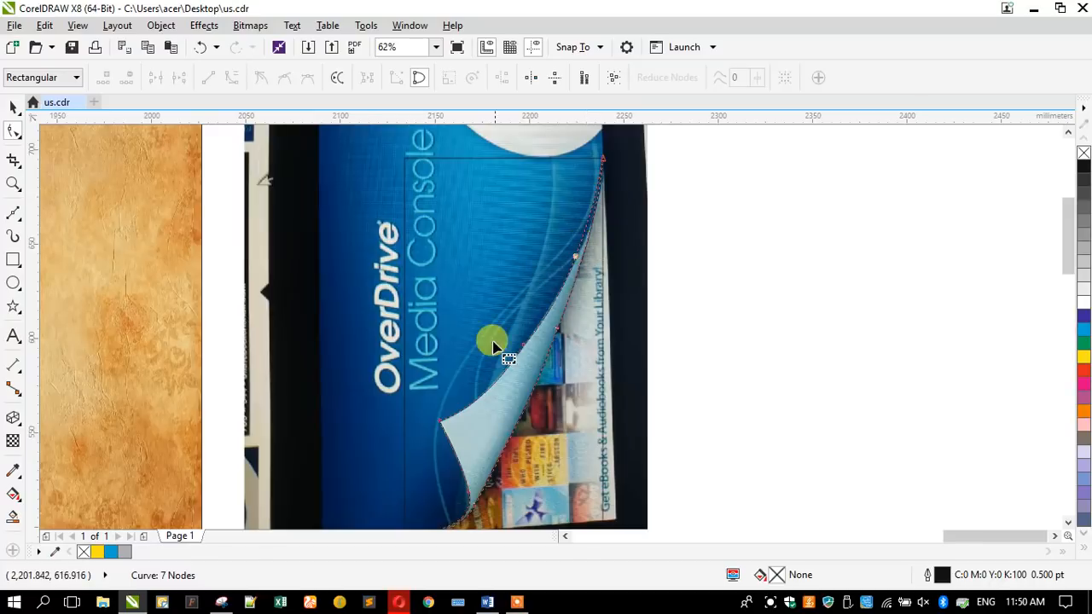
scroll(507, 377, up, 1)
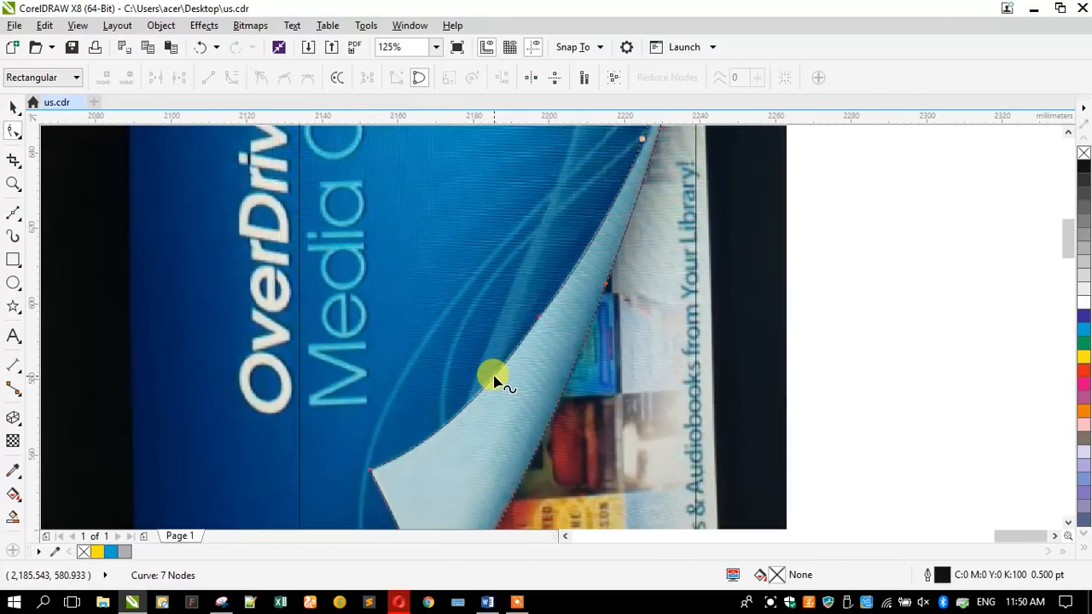
scroll(520, 399, down, 1)
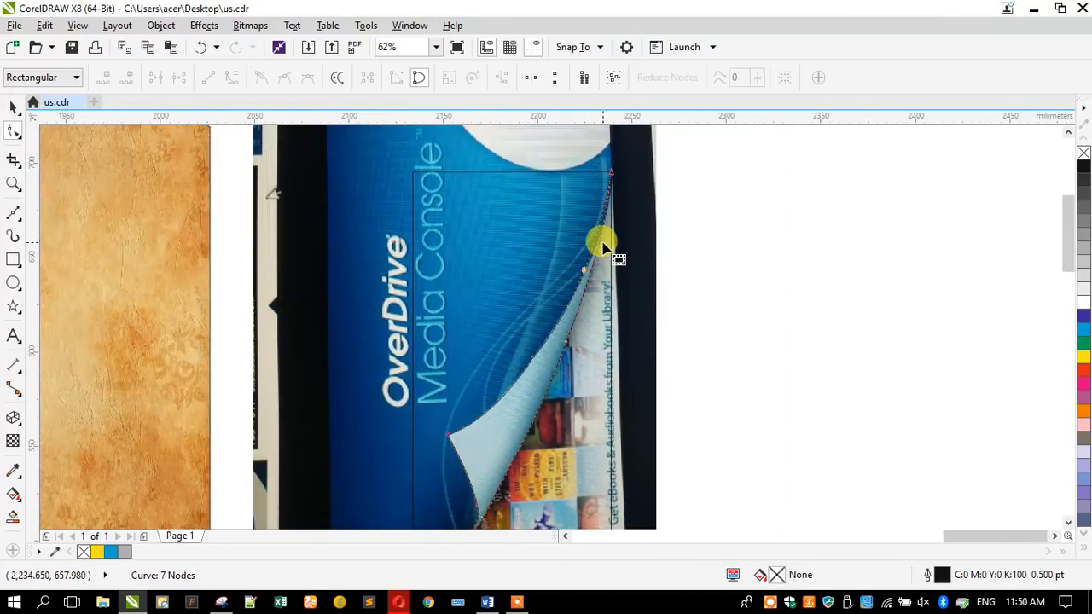
scroll(507, 401, up, 1)
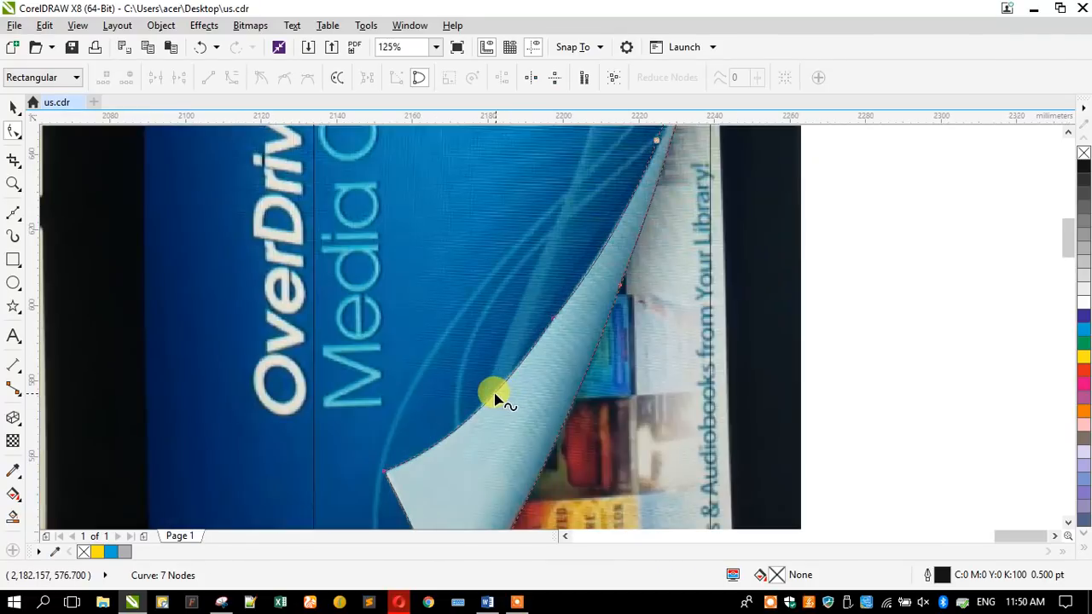
double_click(493, 396)
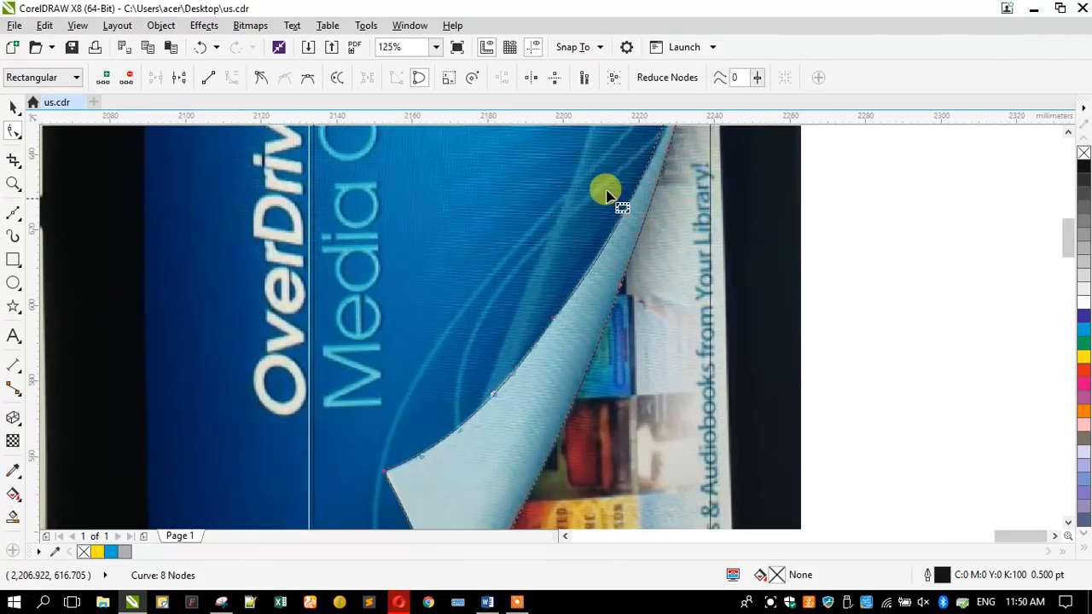
double_click(633, 194)
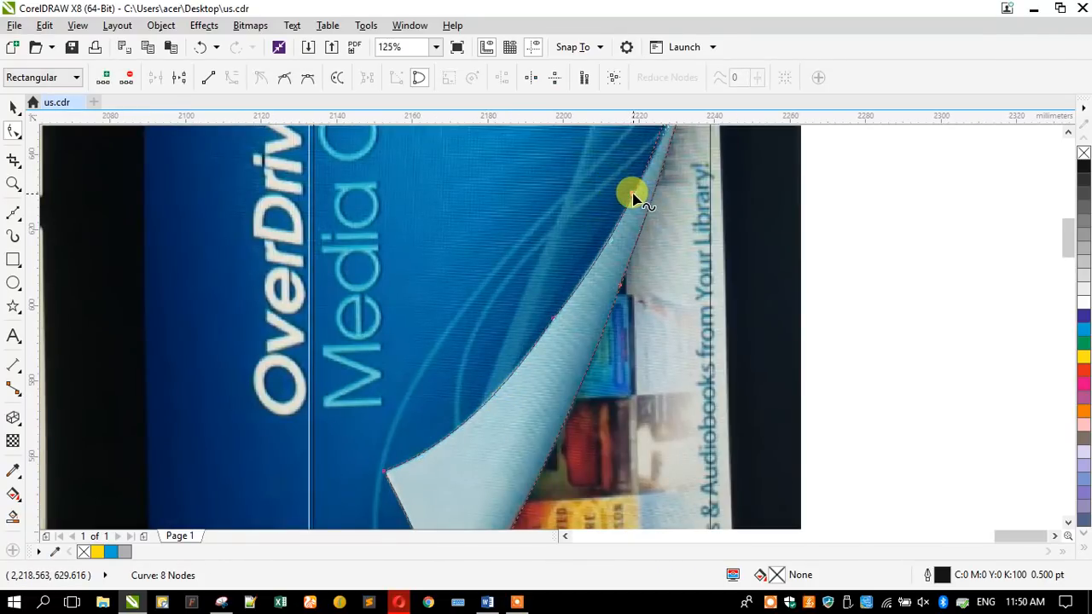
double_click(555, 322)
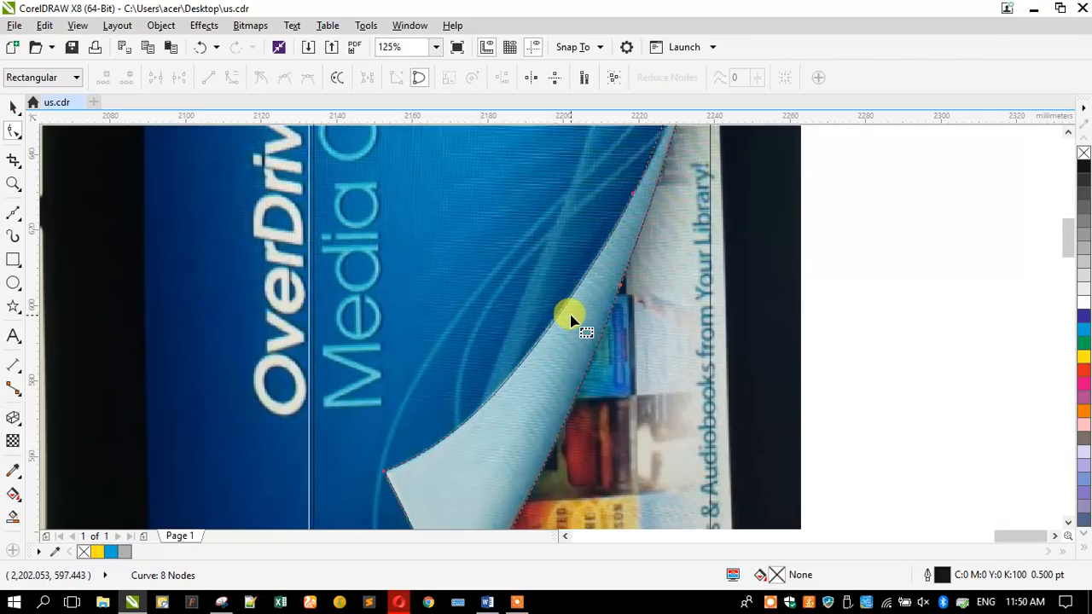
Fine-adjust the outline's outer segment beside the blue book cover to the page curl's right edge
scroll(594, 346, up, 2)
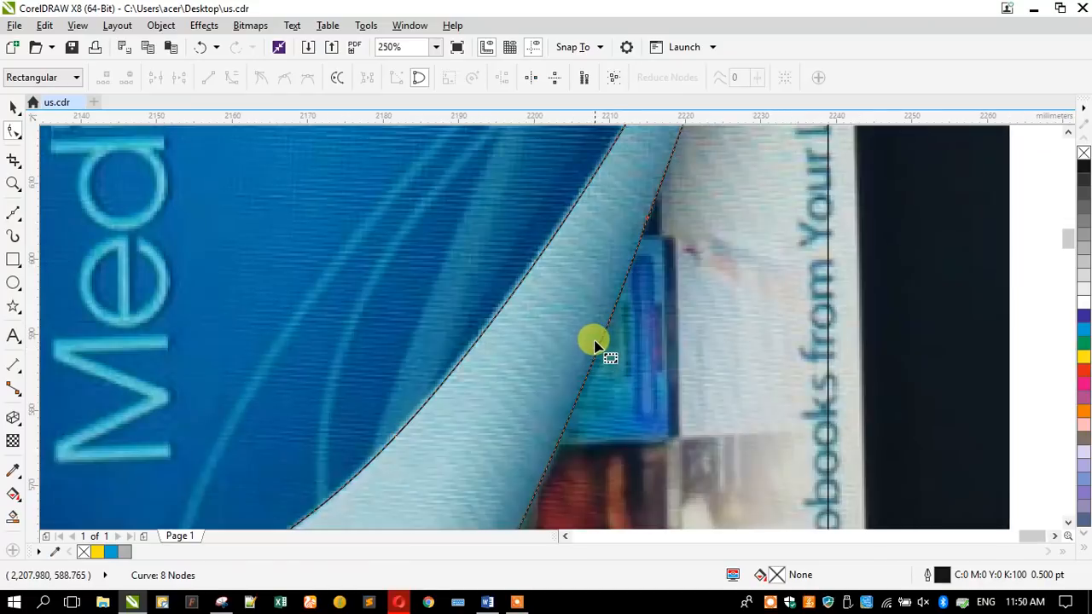
drag(604, 341, 604, 339)
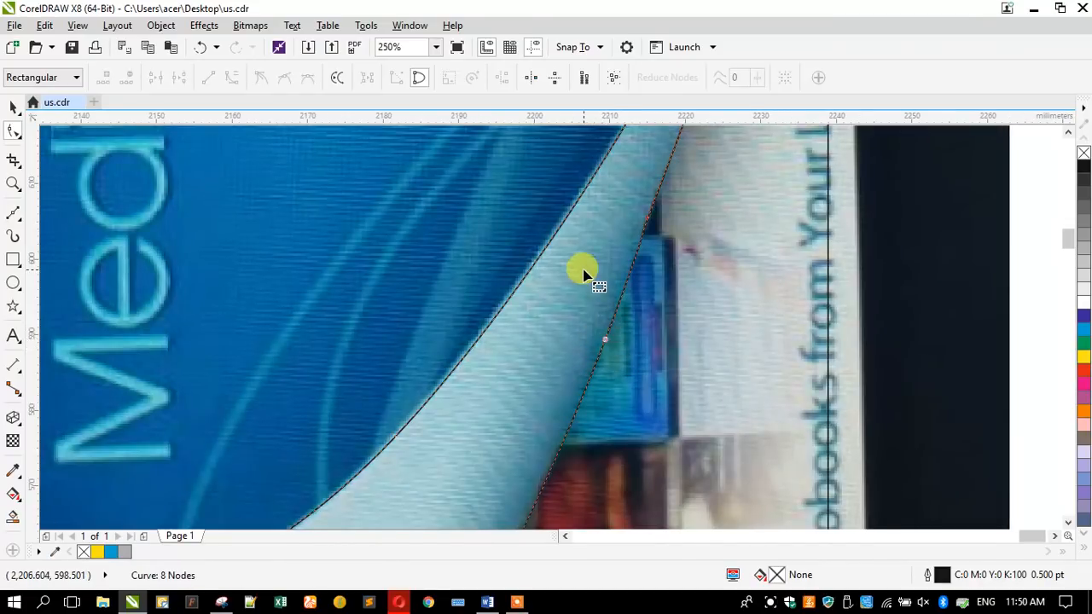
scroll(585, 273, down, 2)
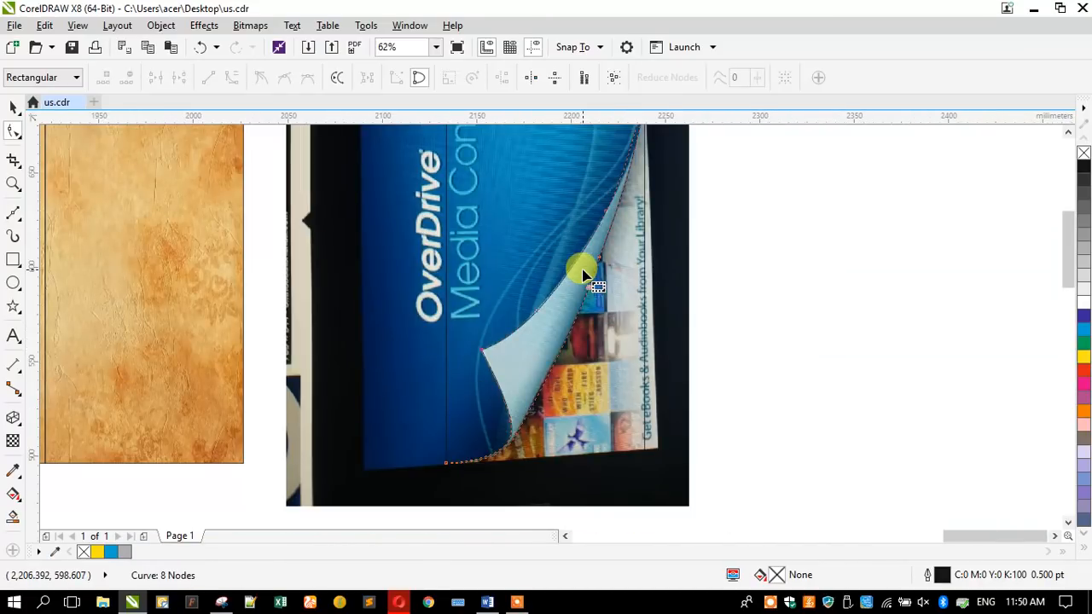
Fill the traced page-curl shape with cyan to check its form against the photo
click(13, 106)
scroll(426, 331, down, 2)
scroll(511, 371, up, 2)
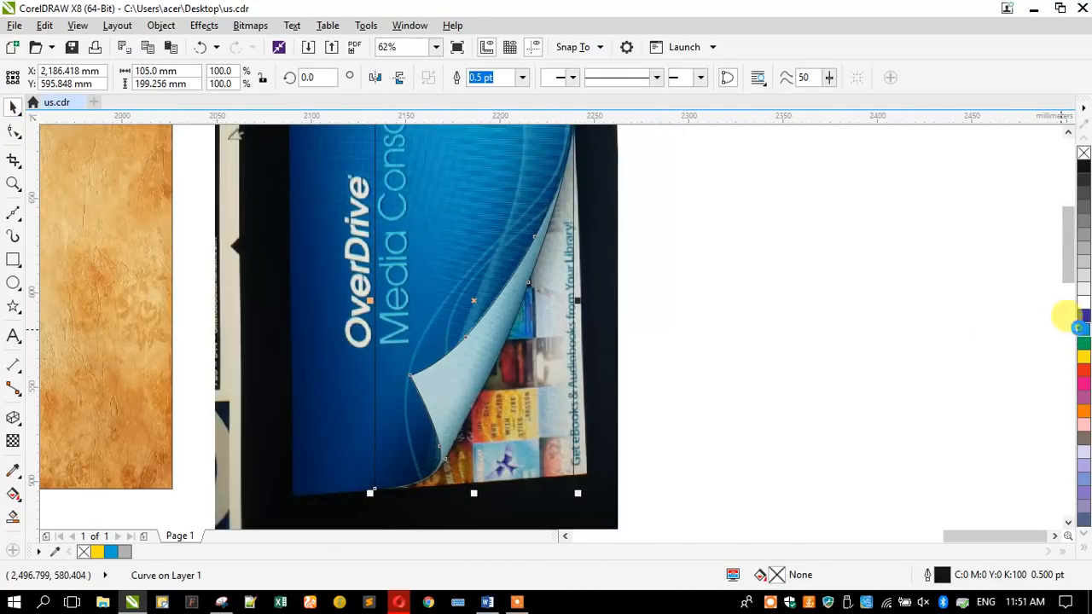
click(1078, 330)
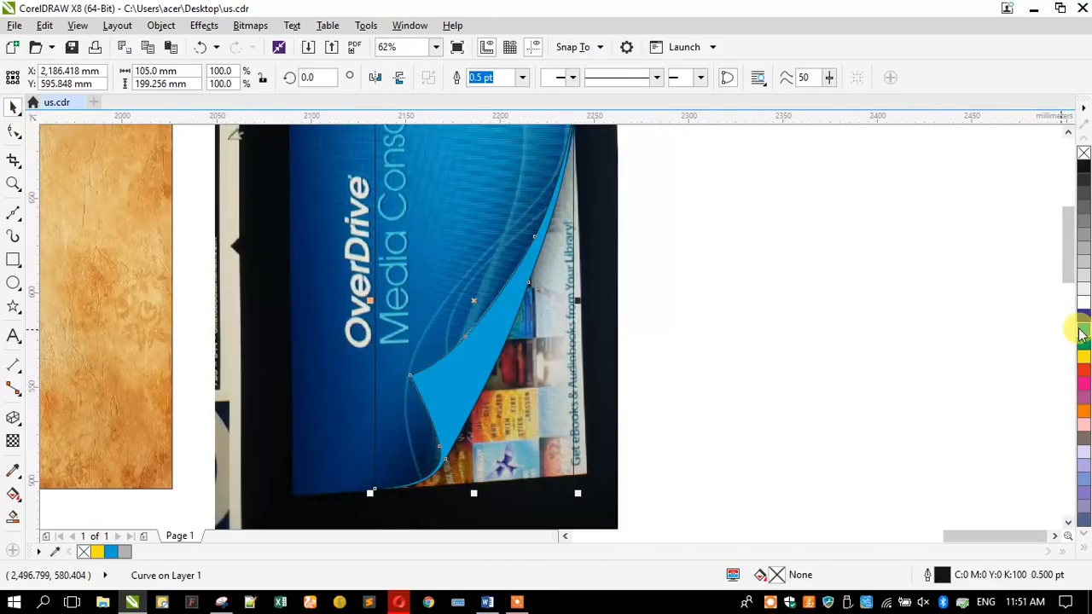
click(762, 326)
scroll(512, 327, down, 2)
scroll(512, 327, up, 2)
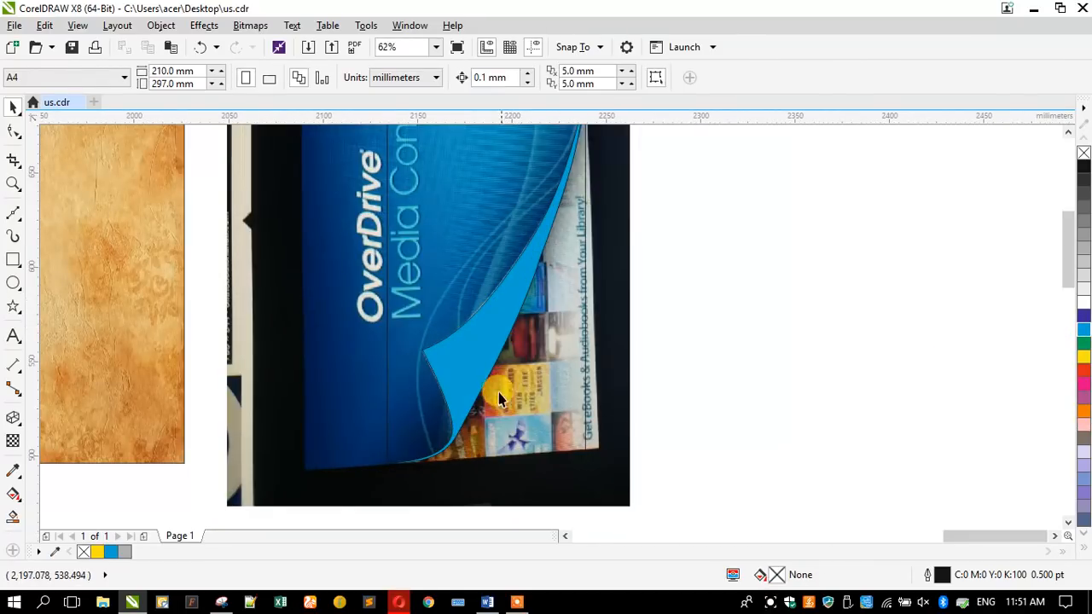
Move the page-curl shape and its rectangle together to the empty area beside the photo and remove their fill
scroll(483, 344, down, 1)
click(485, 343)
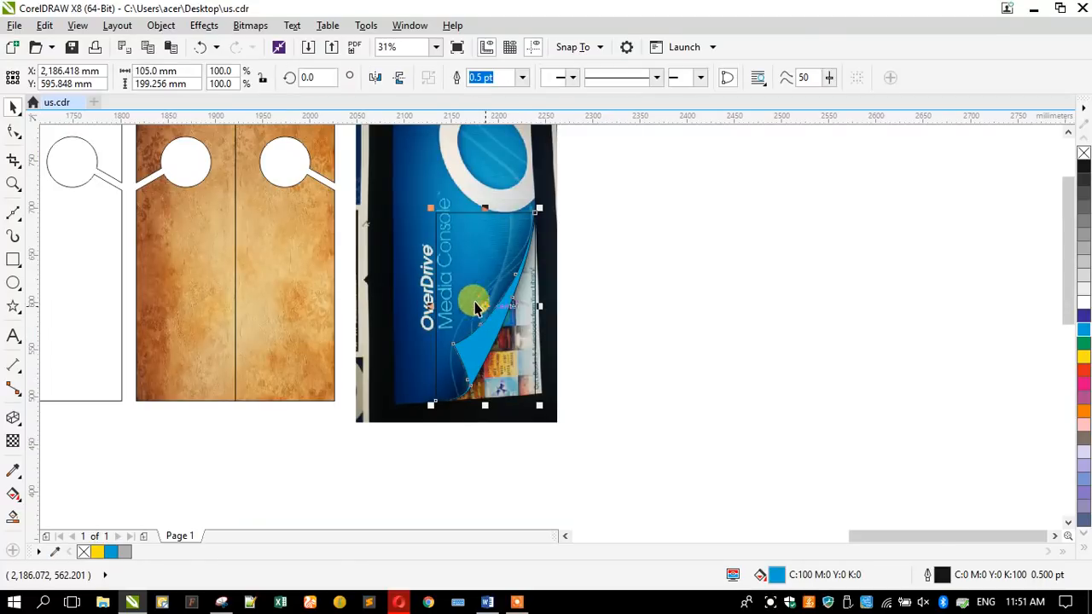
shift+click(453, 283)
drag(455, 283, 608, 283)
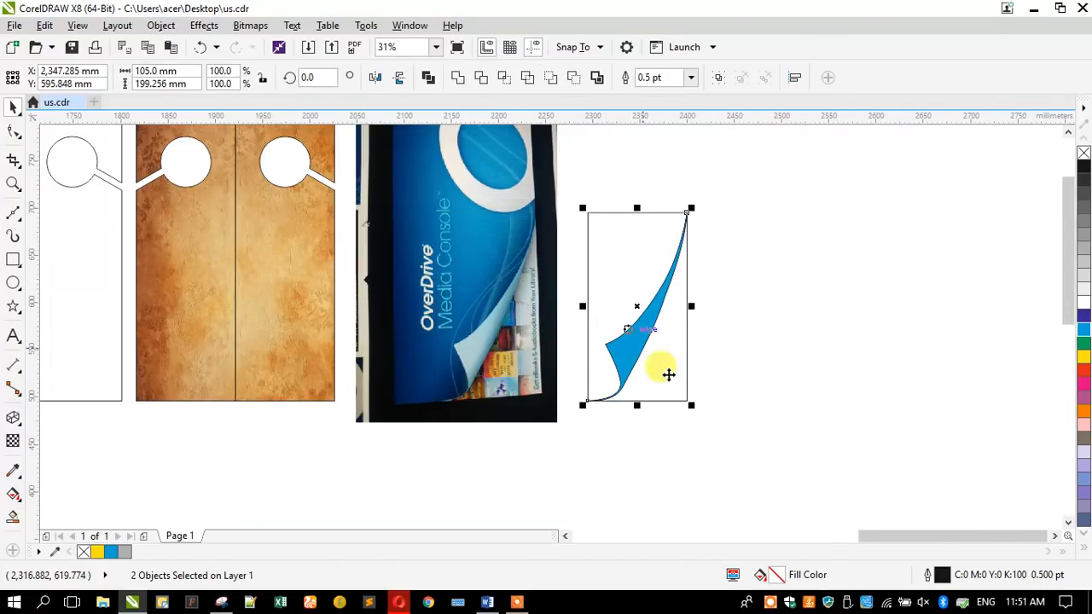
drag(728, 451, 526, 157)
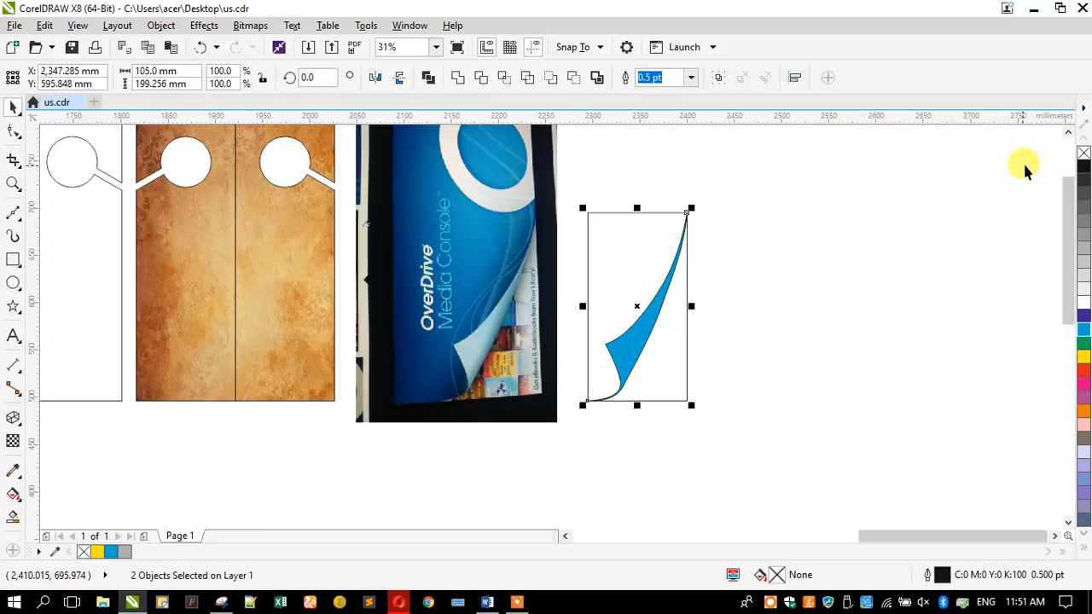
click(903, 212)
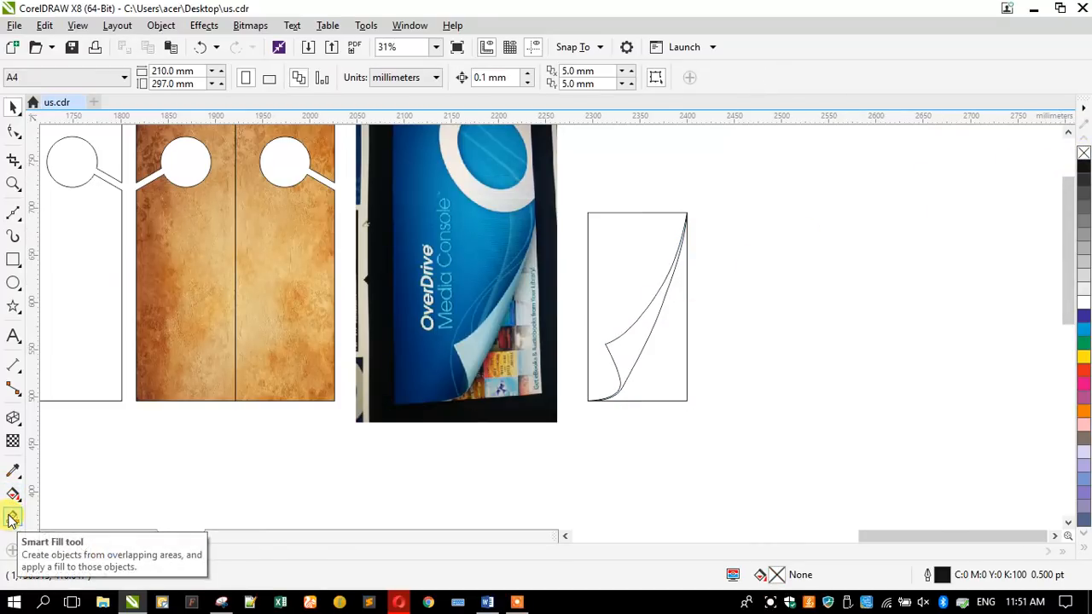
Try a blue-grey Smart Fill on the rectangle's lower corner area outside the page curl, and undo it
click(35, 517)
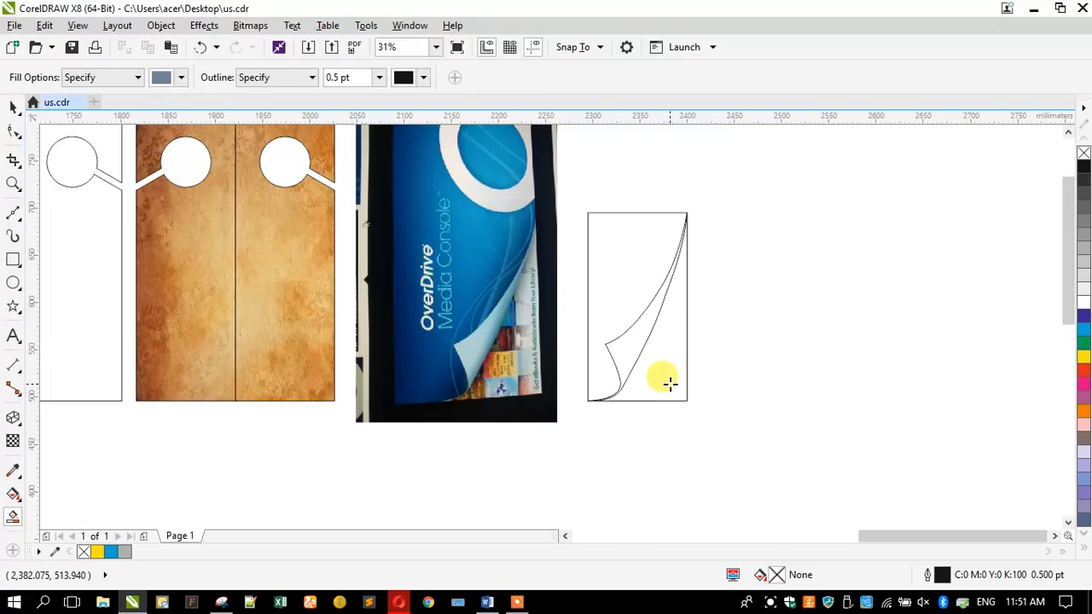
click(664, 378)
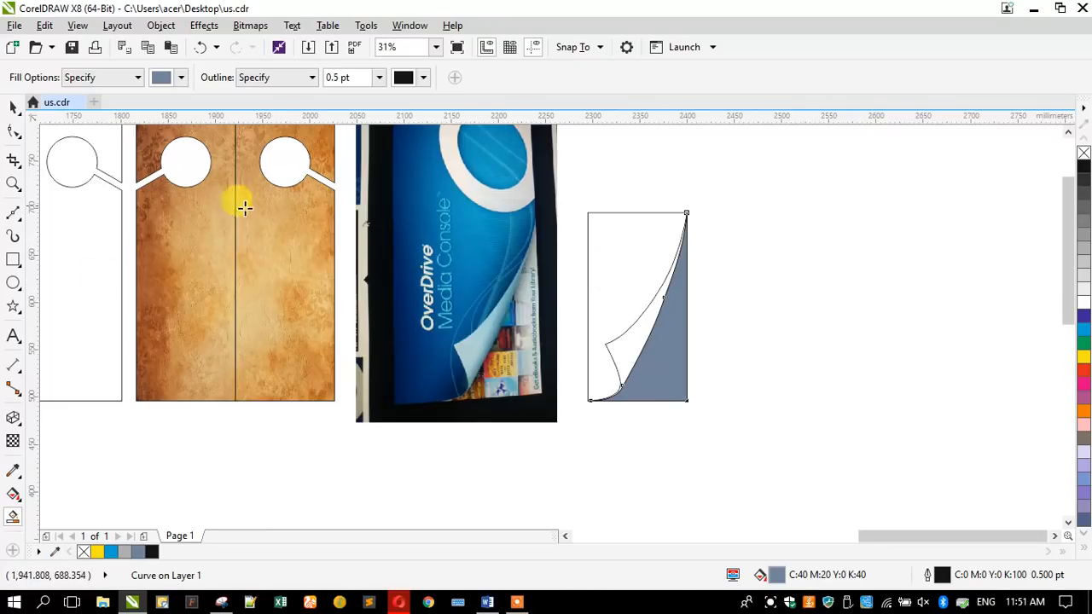
click(13, 105)
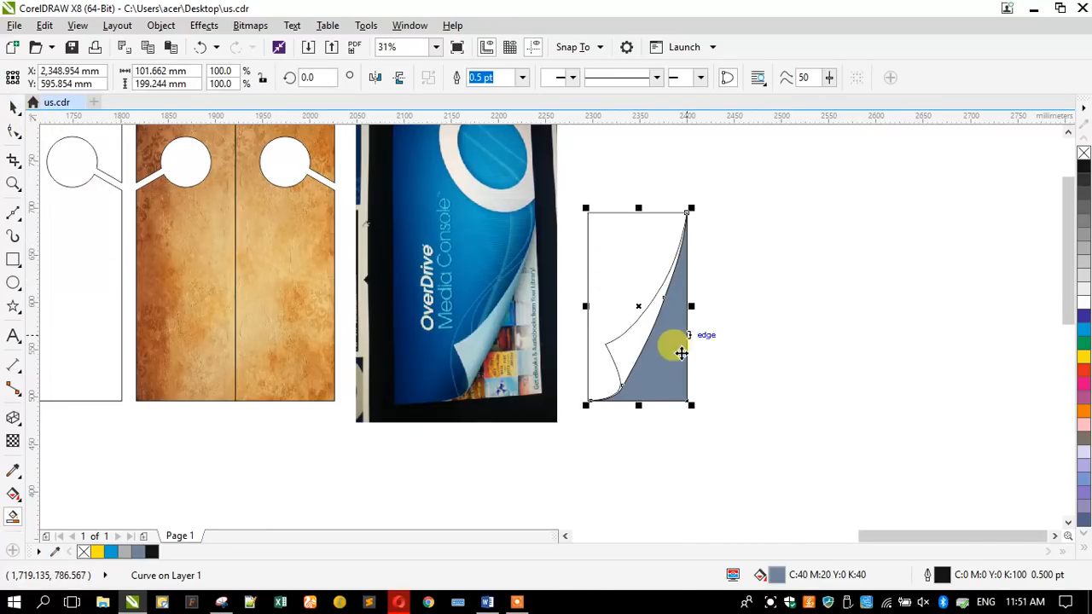
click(774, 353)
click(620, 282)
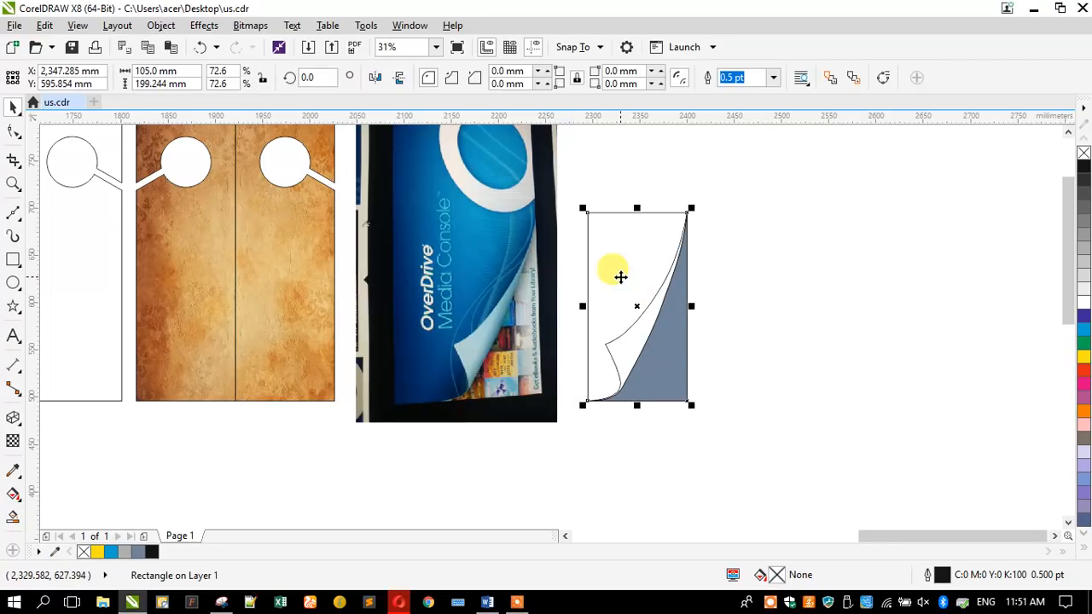
click(792, 321)
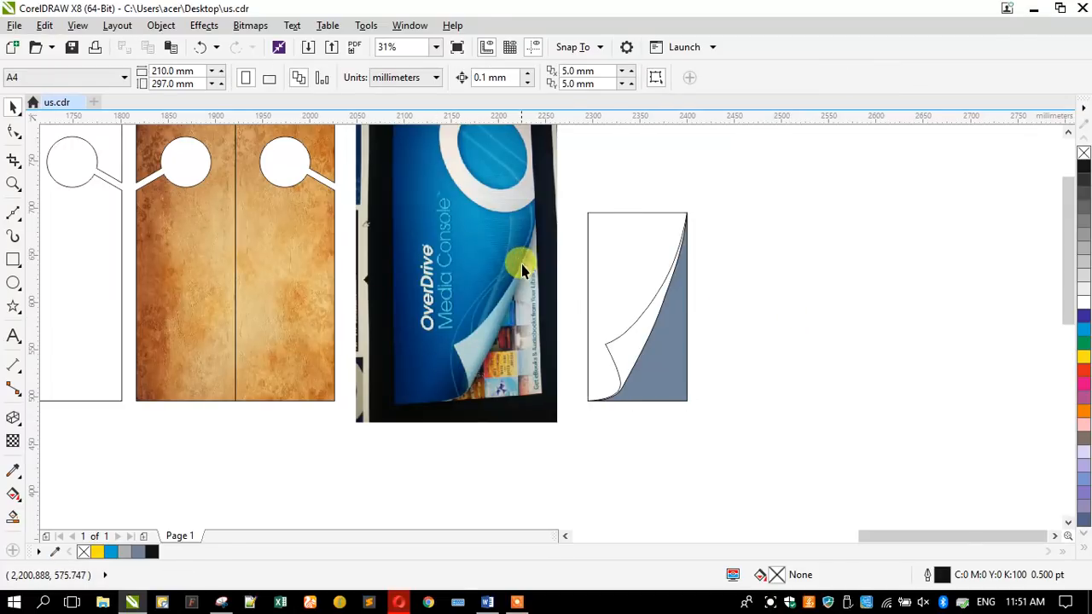
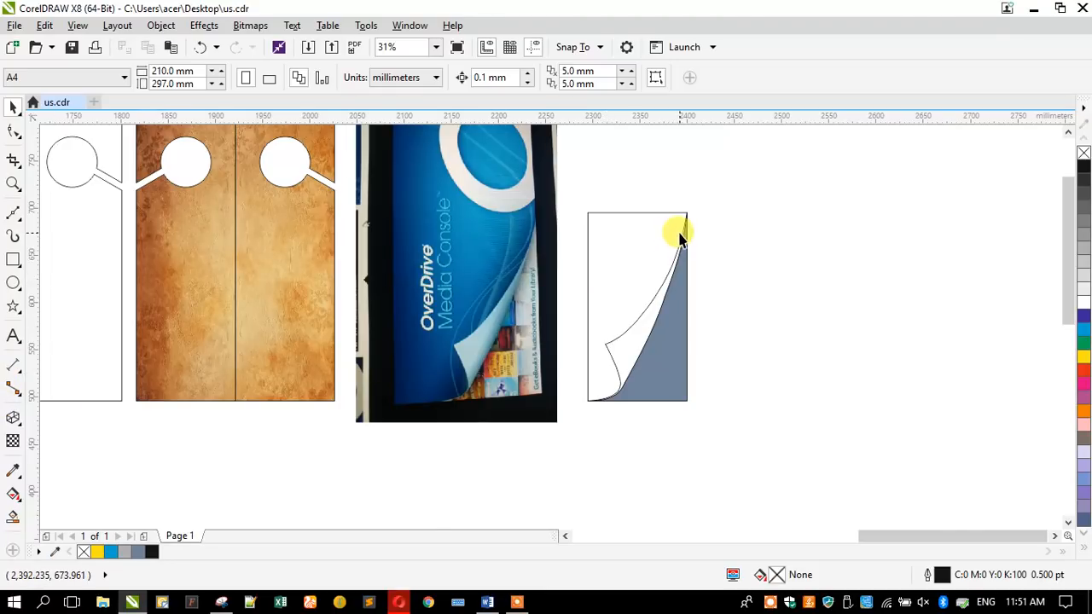
scroll(679, 232, up, 2)
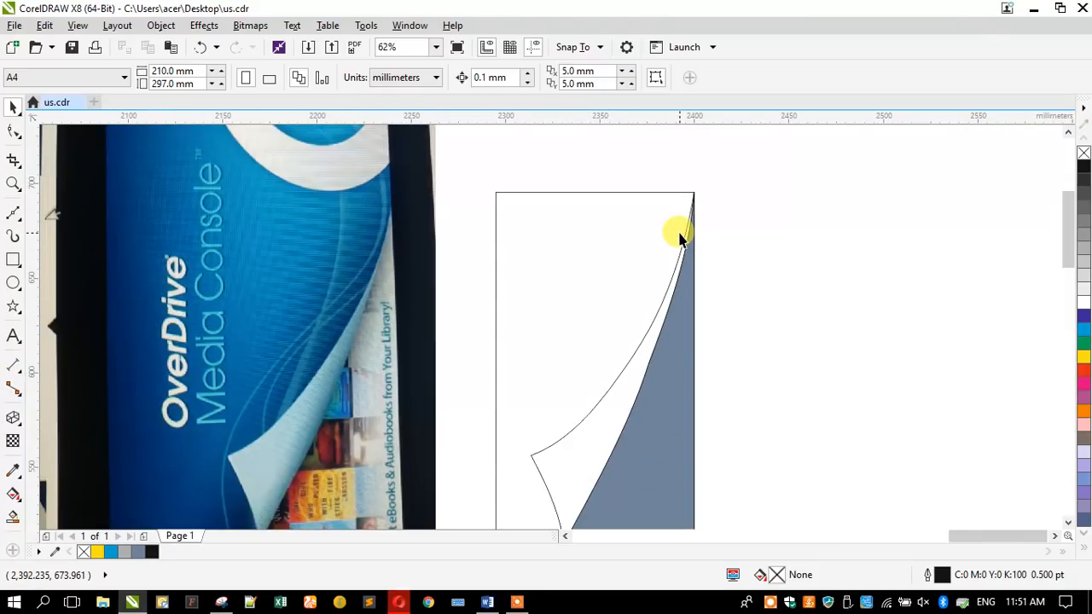
scroll(679, 239, down, 2)
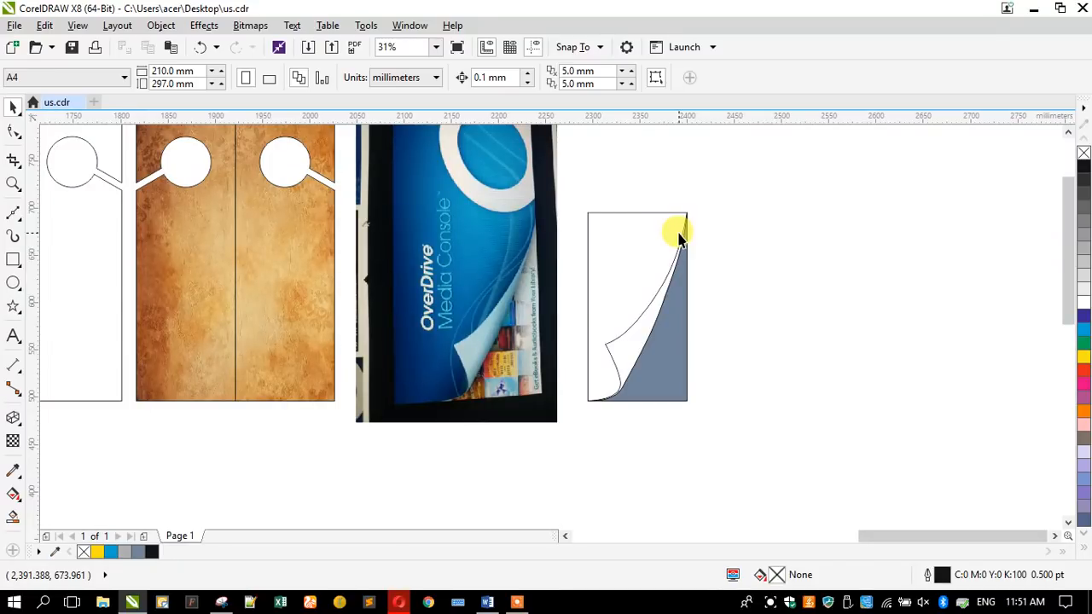
click(631, 358)
key(ctrl+z)
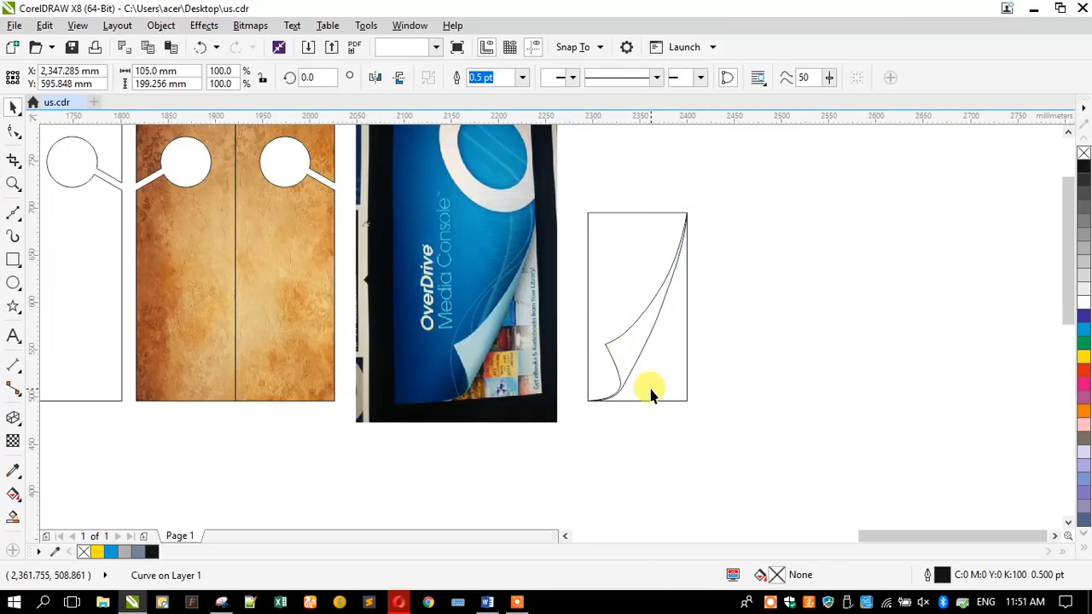
Add a node midway along the page curl's long outer edge and delete the existing node above it
click(624, 362)
scroll(645, 373, up, 1)
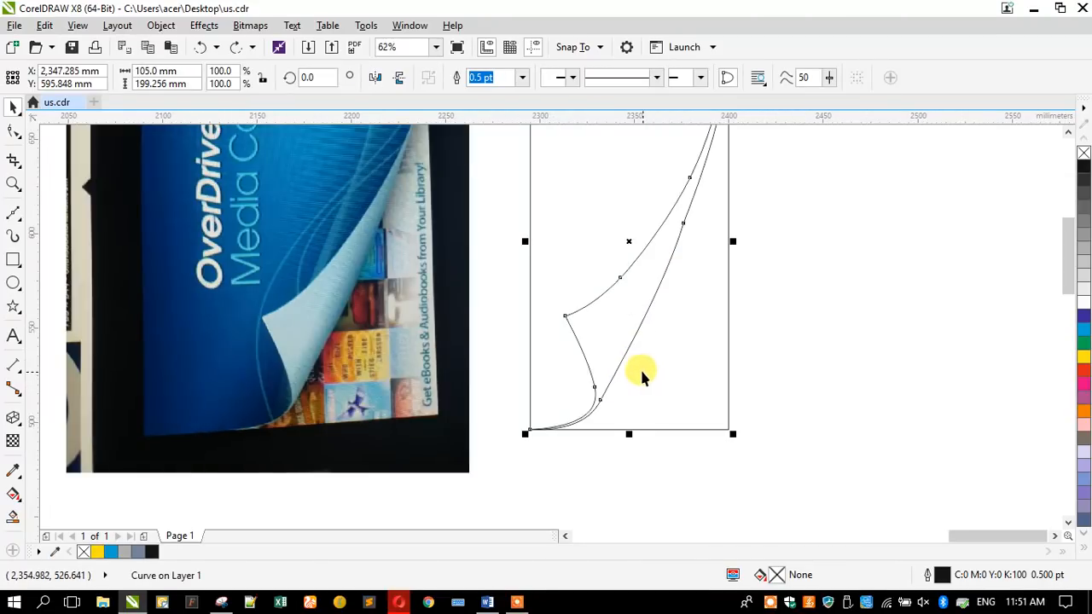
click(13, 132)
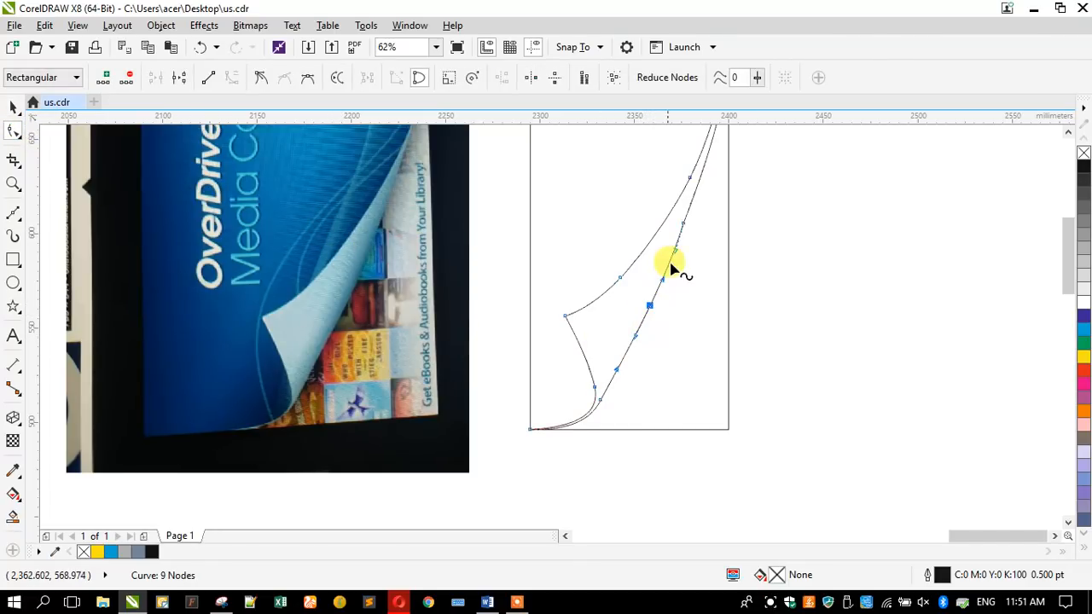
double_click(683, 223)
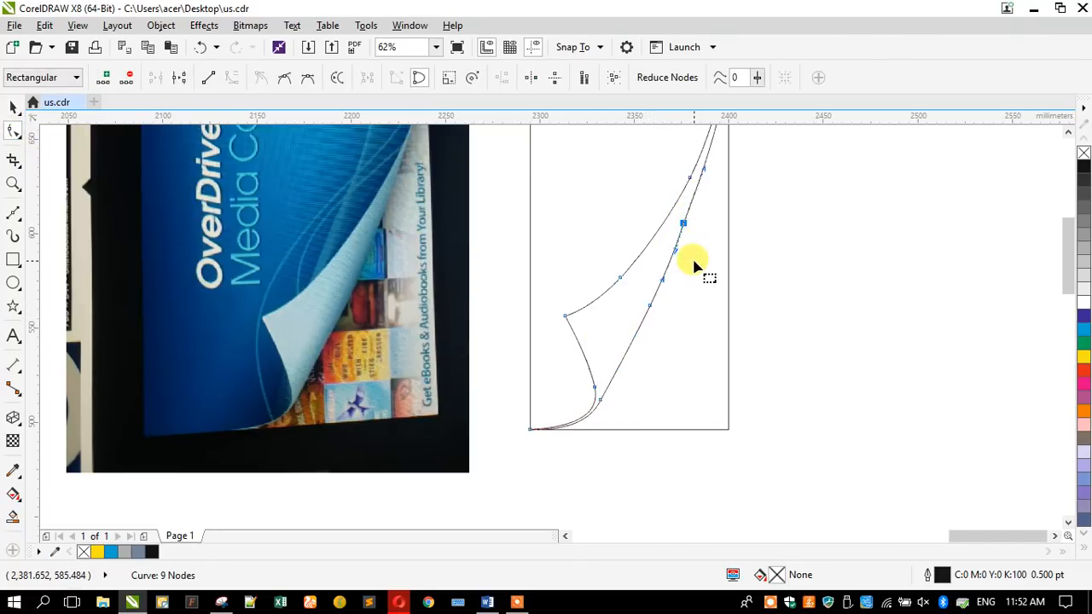
key(Delete)
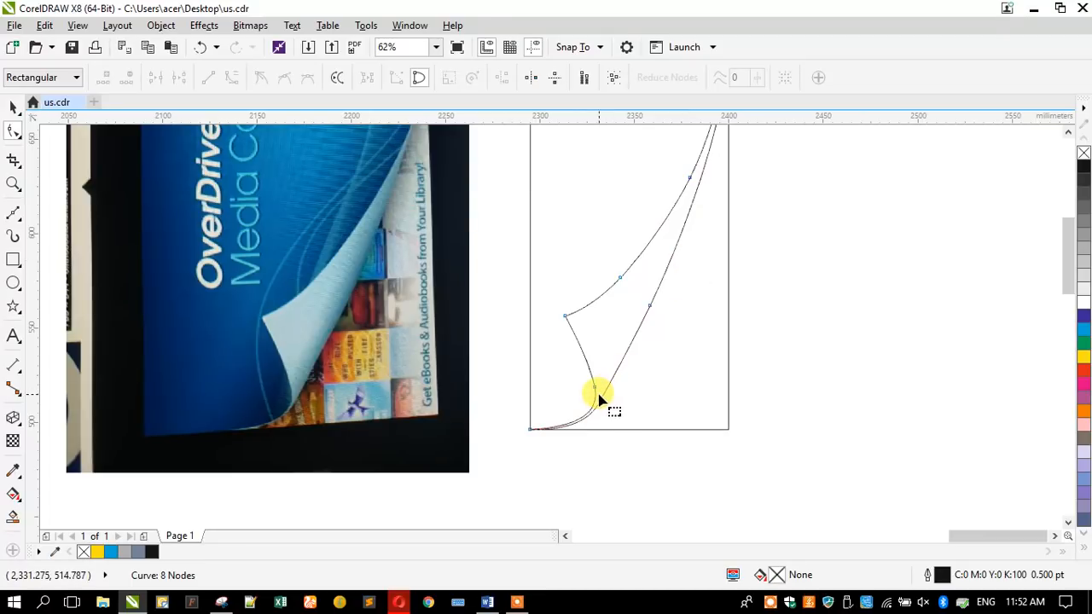
Add a node on the lower bend of the page curl's outer edge and remove the two nodes directly above it
scroll(609, 426, up, 2)
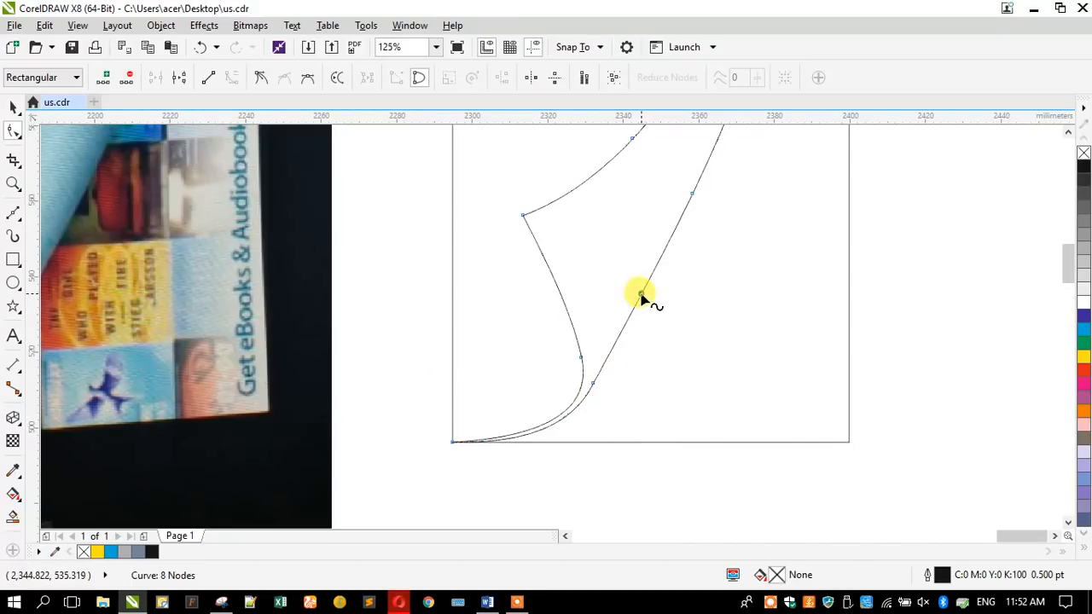
double_click(640, 295)
double_click(566, 417)
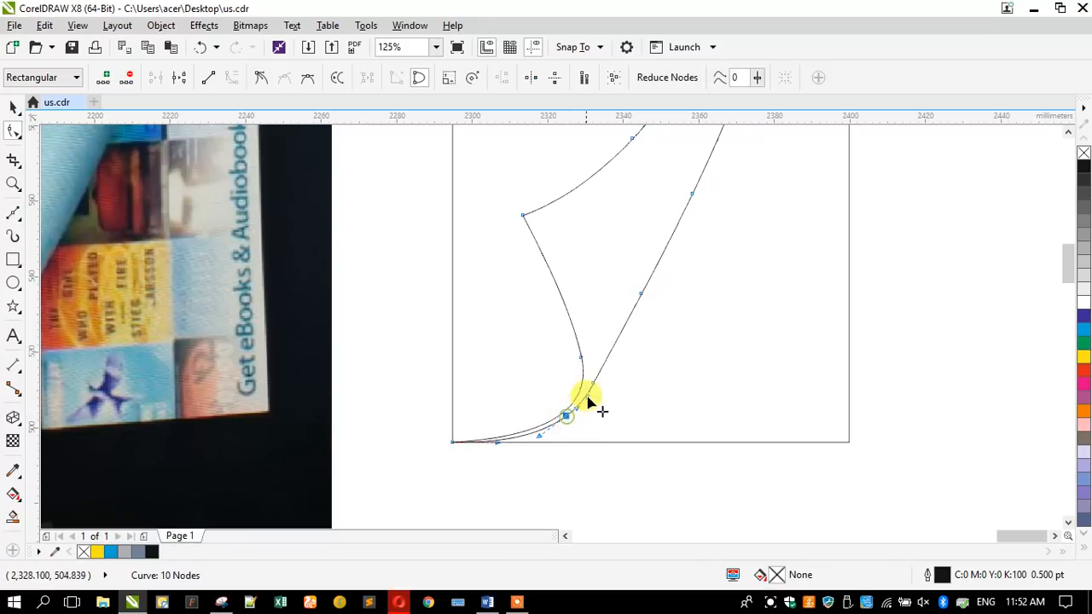
click(592, 382)
key(Delete)
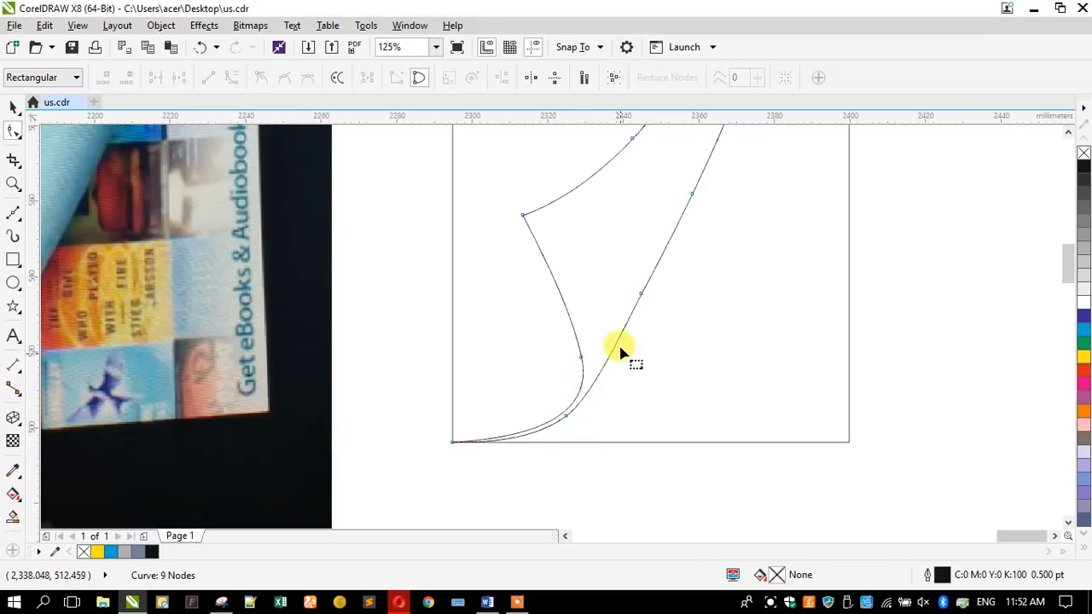
click(639, 293)
key(Delete)
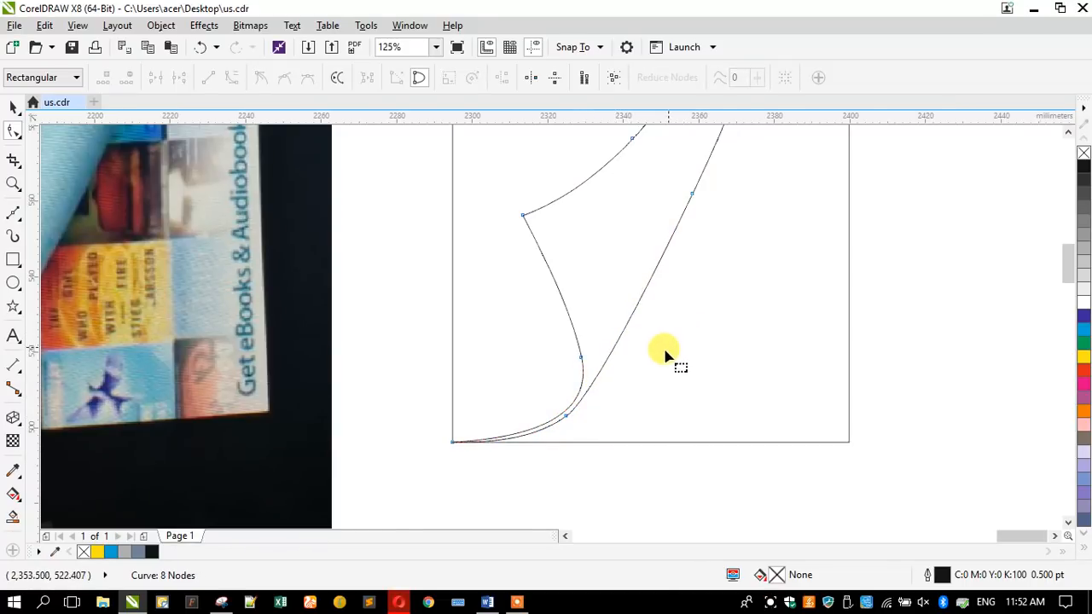
Try deleting the middle node on the page curl's long outer edge, and undo the deletion
scroll(665, 354, down, 1)
drag(670, 255, 714, 306)
key(Delete)
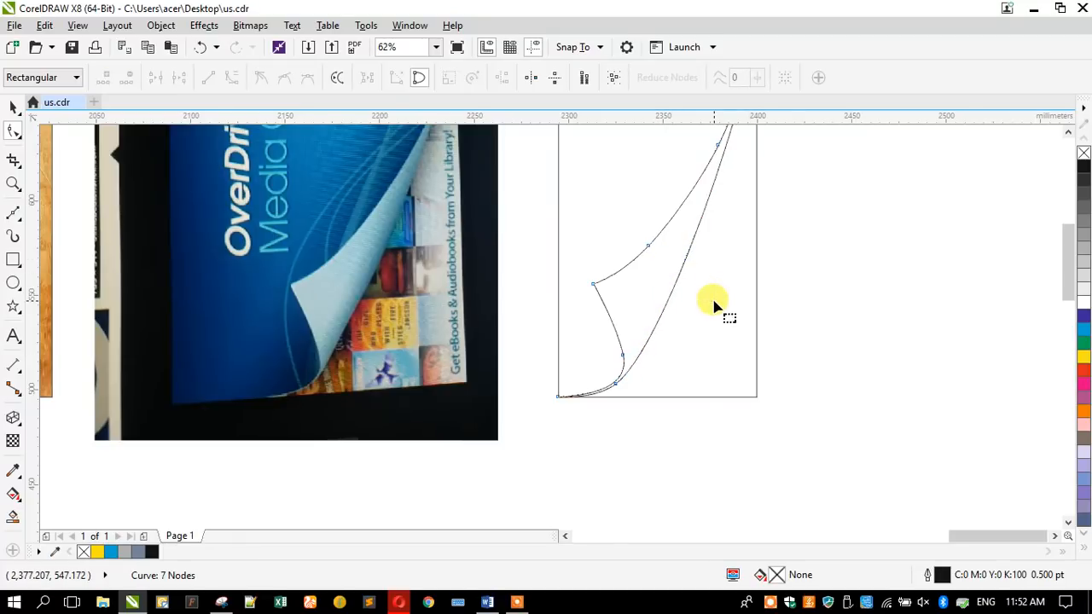
scroll(591, 336, down, 1)
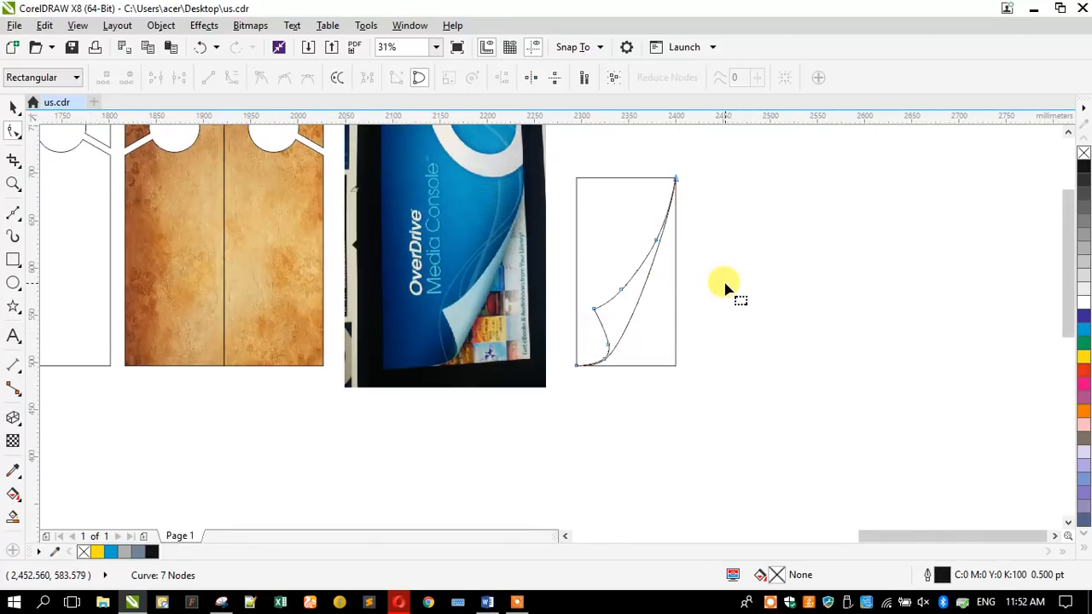
key(ctrl+z)
Slightly adjust the outer edge's curve handle near the page curl's upper tip and deselect the shape
scroll(641, 292, up, 1)
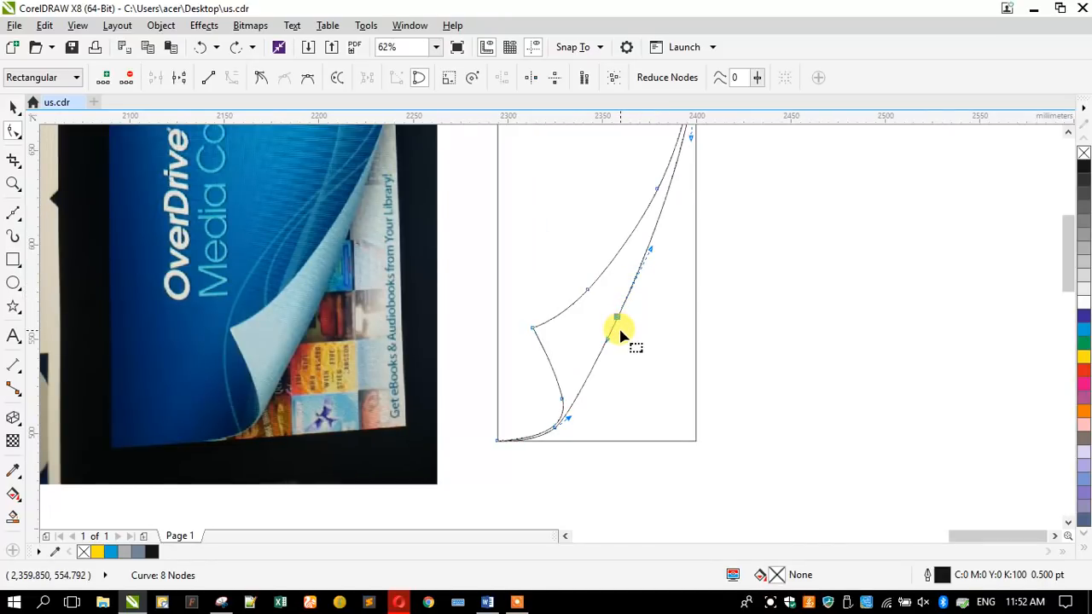
scroll(665, 222, down, 1)
scroll(674, 188, up, 2)
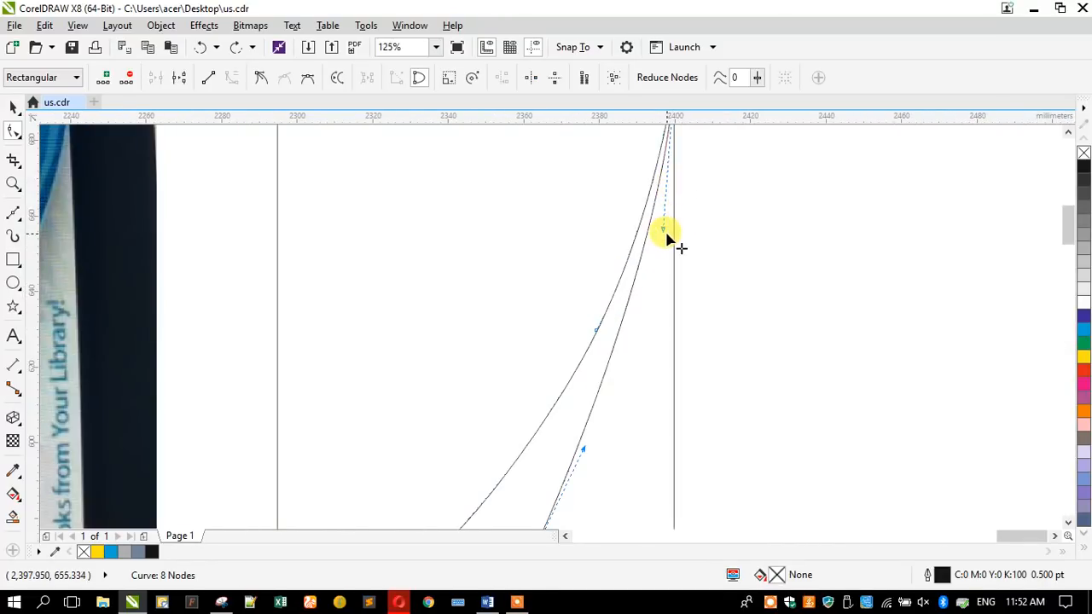
drag(663, 230, 662, 231)
scroll(662, 230, down, 1)
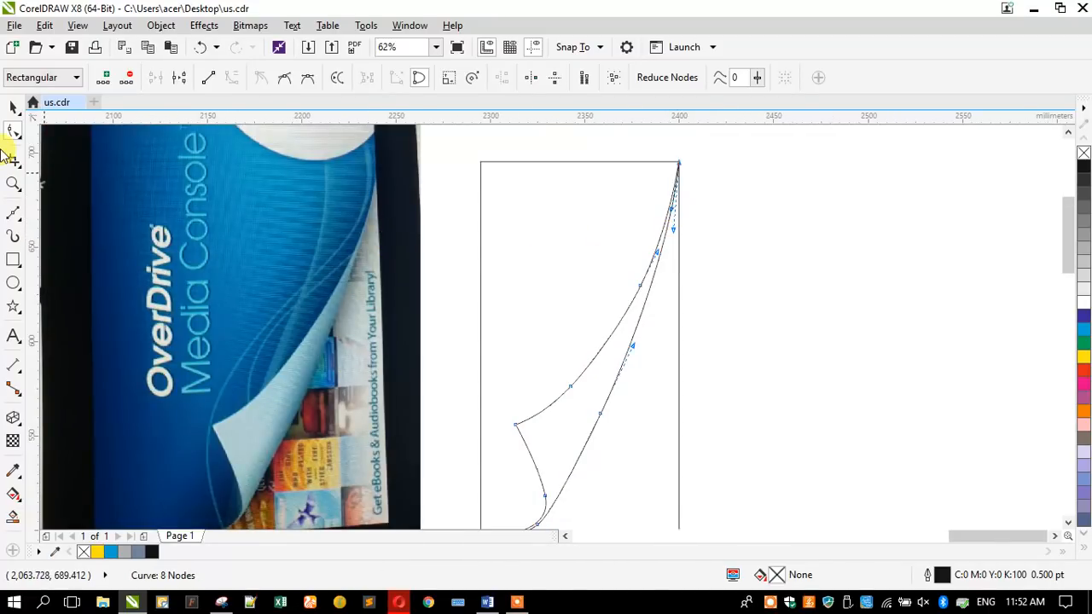
click(10, 105)
click(759, 294)
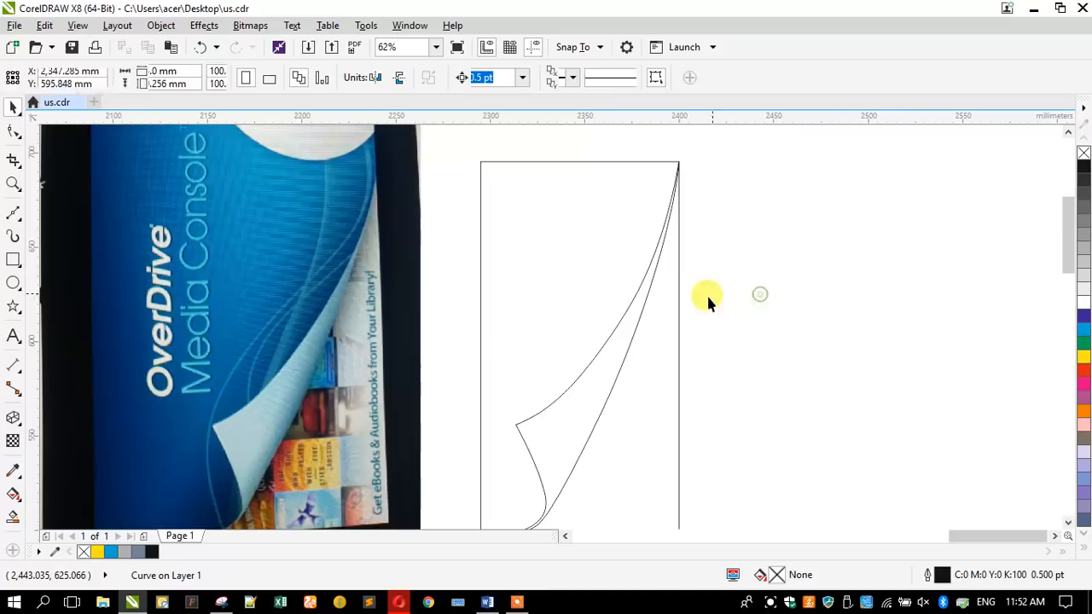
scroll(563, 227, down, 1)
scroll(566, 295, up, 1)
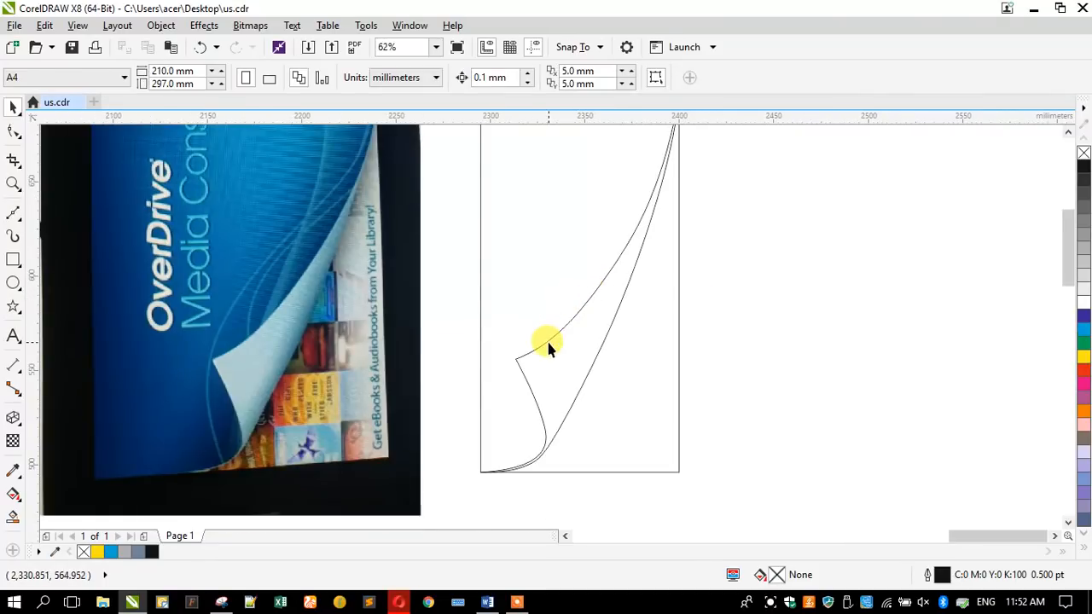
Try pulling the page curl's folded corner point outward, and undo the change
click(549, 350)
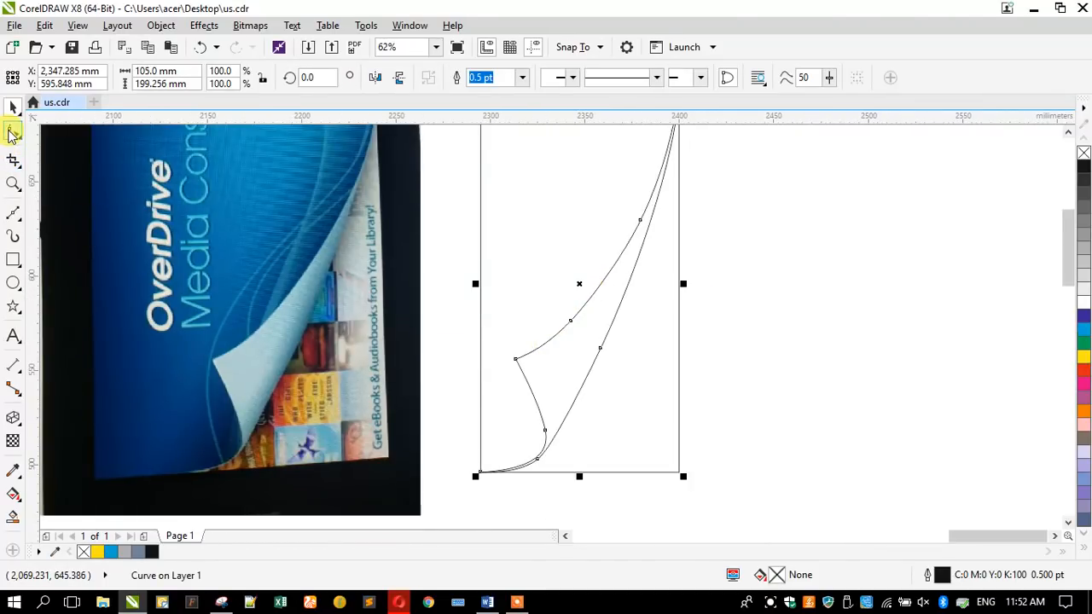
click(10, 132)
drag(514, 357, 505, 351)
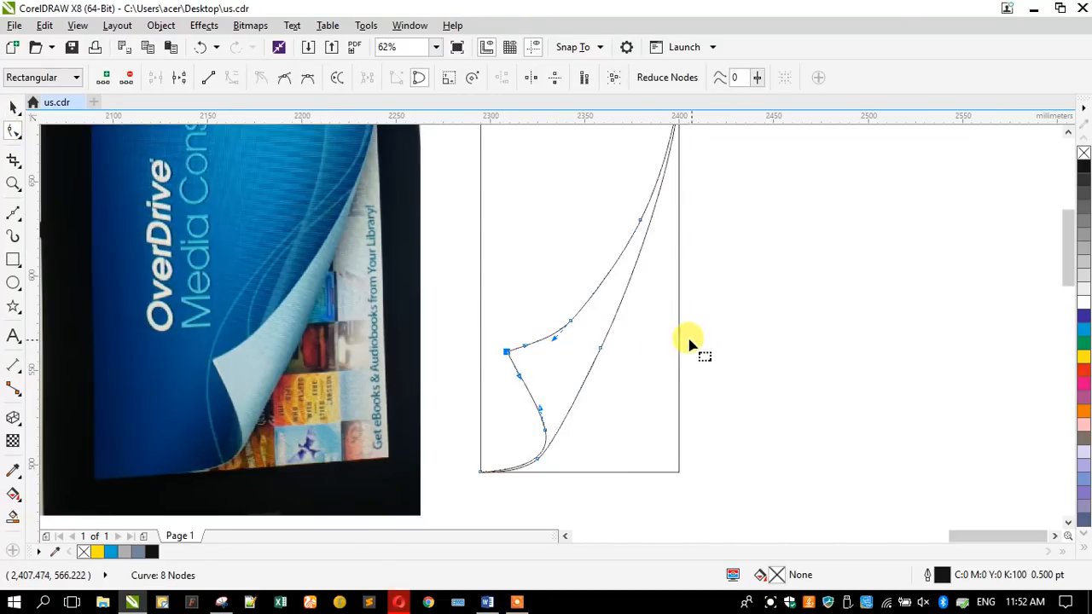
click(10, 108)
key(ctrl+z)
click(575, 338)
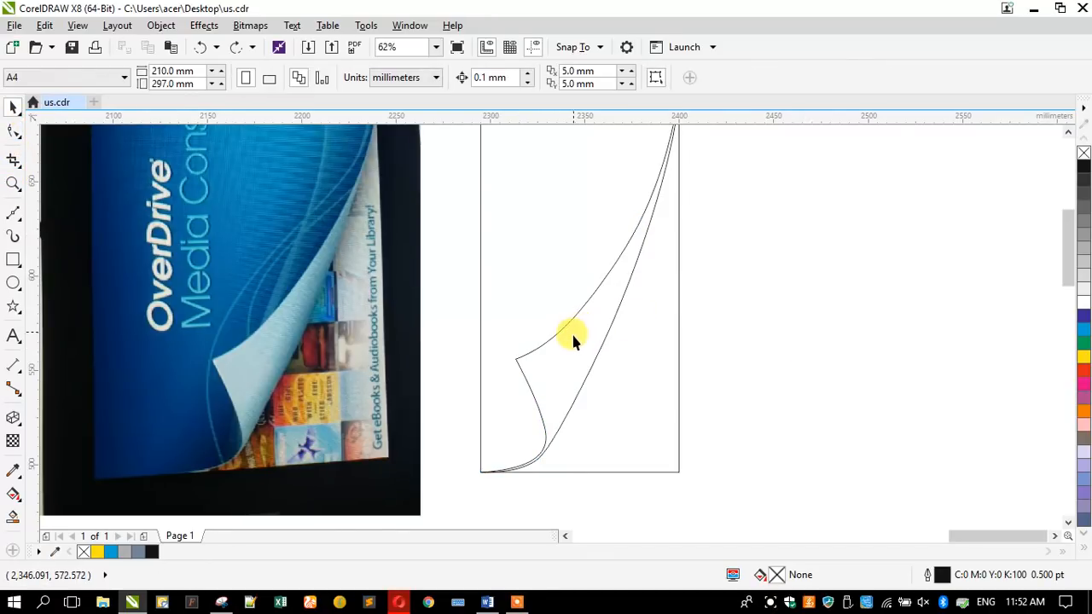
Enlarge the page-curl shape proportionally from its lower outer corner to about 119 × 226 mm
scroll(572, 356, down, 2)
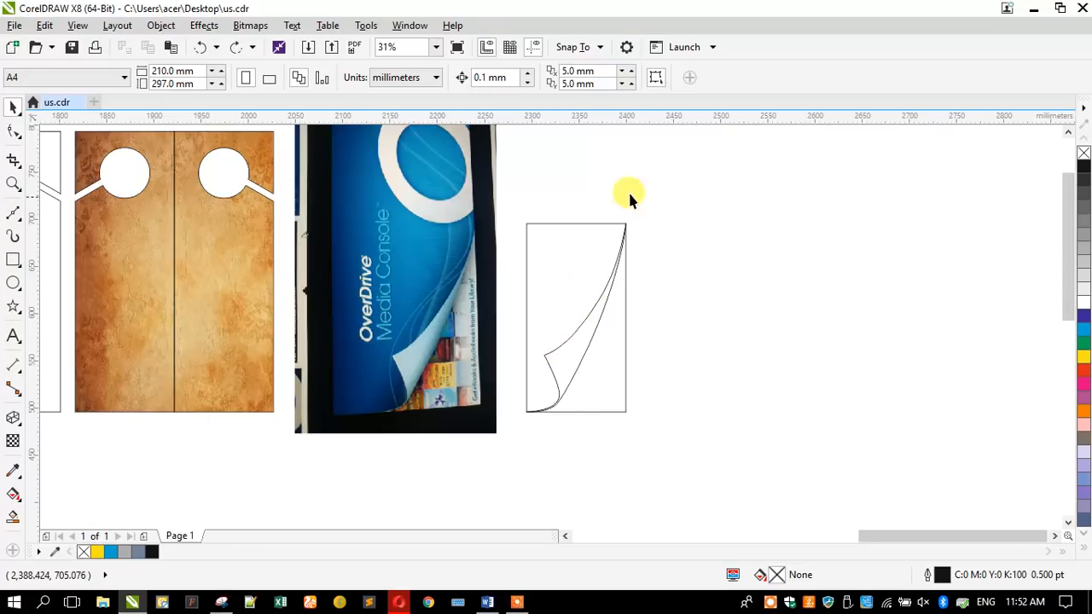
click(562, 367)
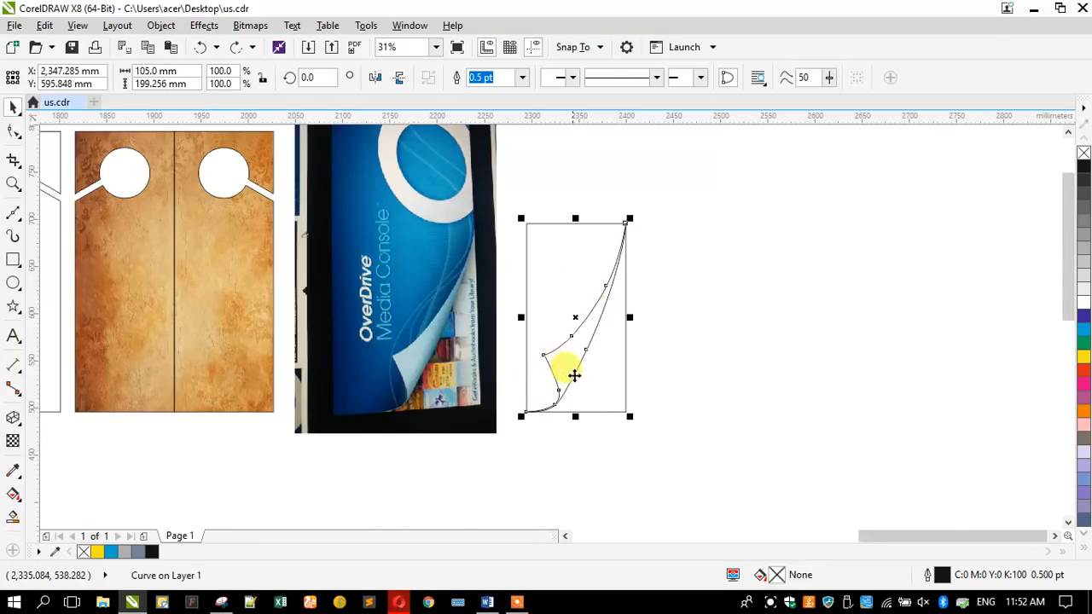
click(567, 355)
click(567, 357)
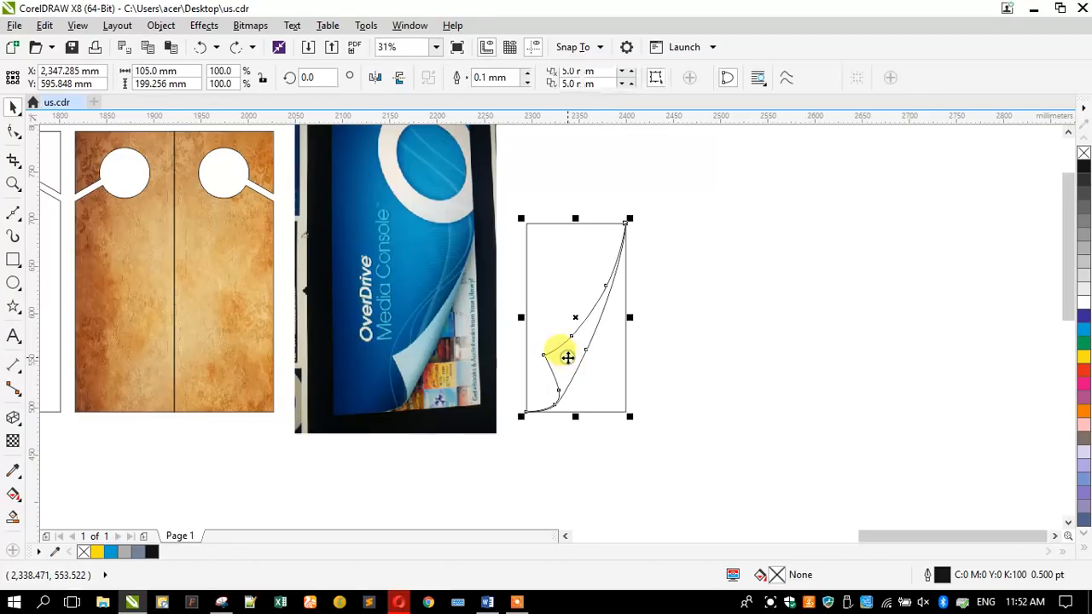
click(600, 388)
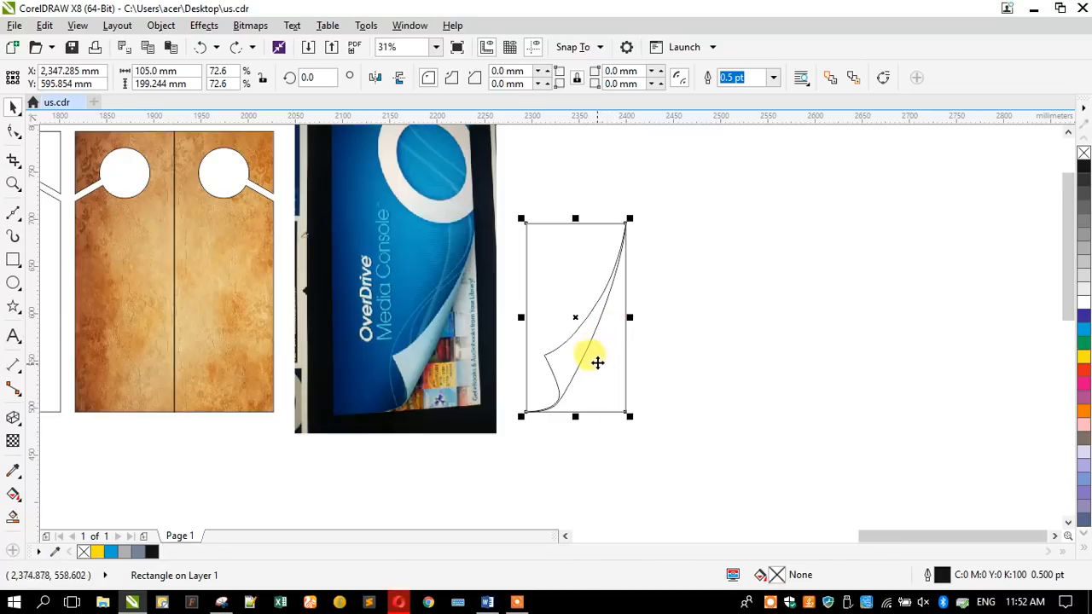
click(560, 359)
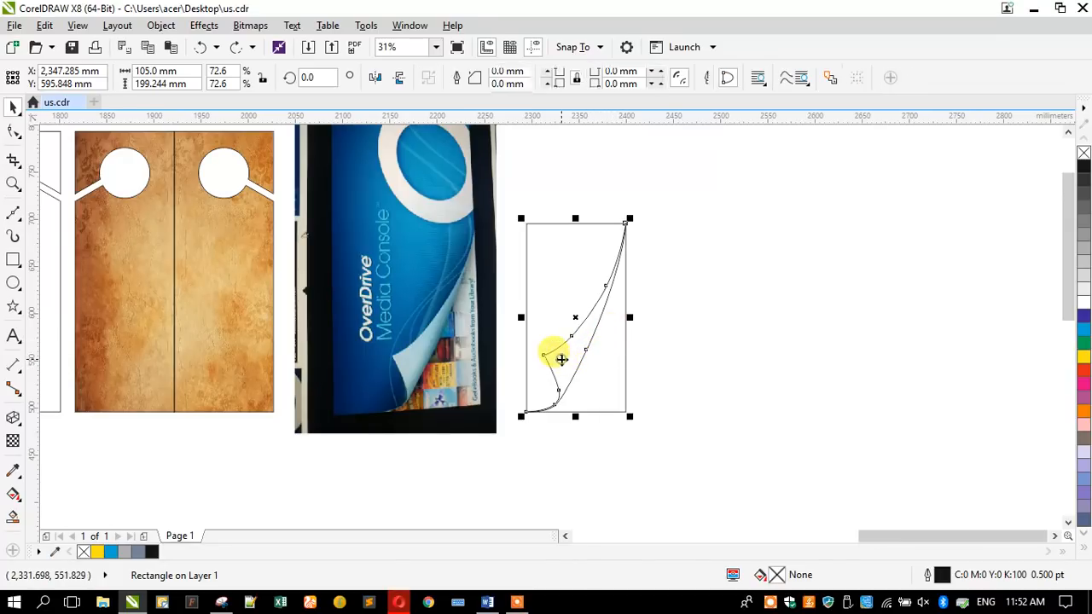
mouse_move(512, 211)
mouse_down()
mouse_move(492, 183)
mouse_move(501, 195)
mouse_up()
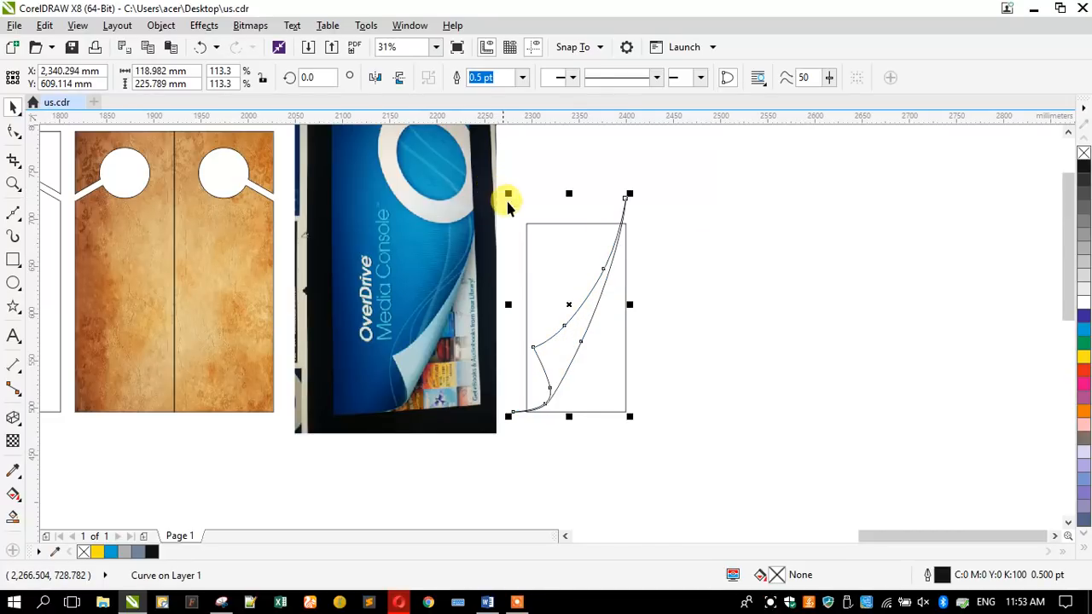
Stretch the rectangle's height and width to match the page curl's extents, about 119 × 226 mm
click(570, 225)
drag(572, 215, 622, 194)
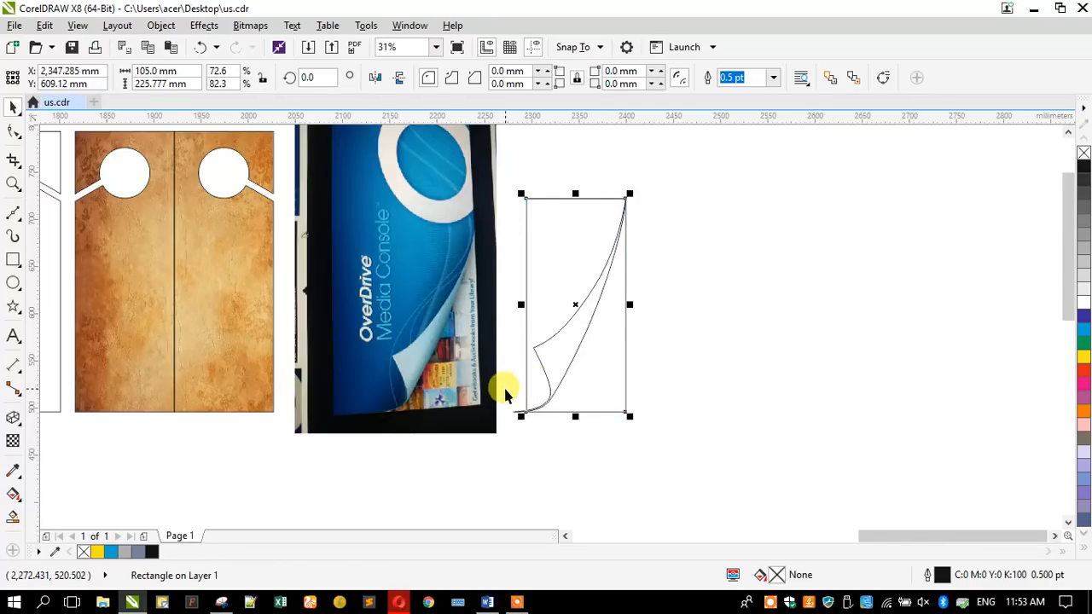
click(521, 411)
scroll(517, 409, up, 2)
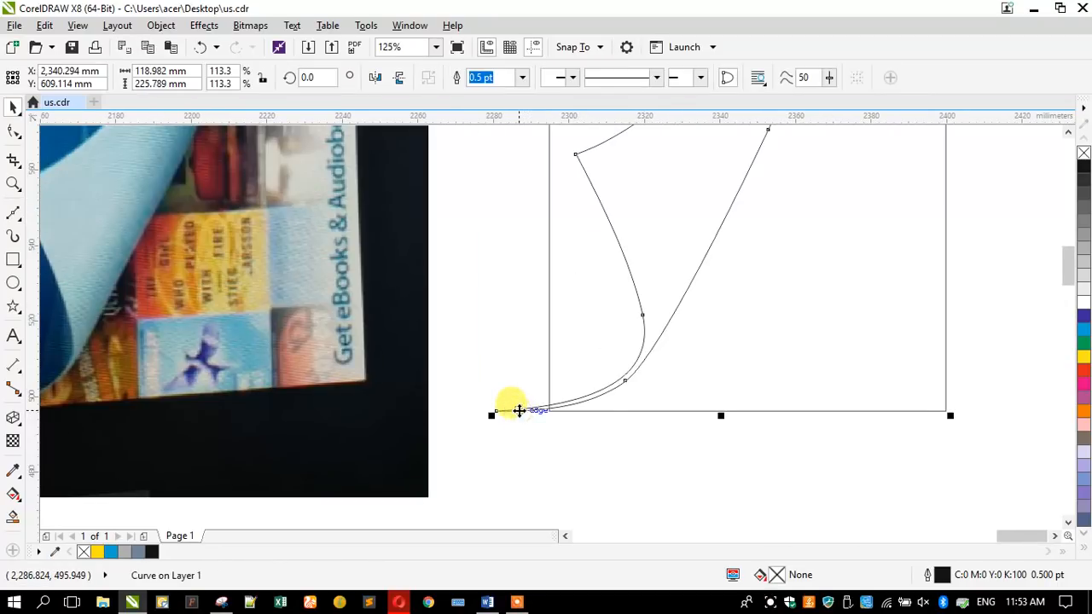
scroll(510, 388, down, 2)
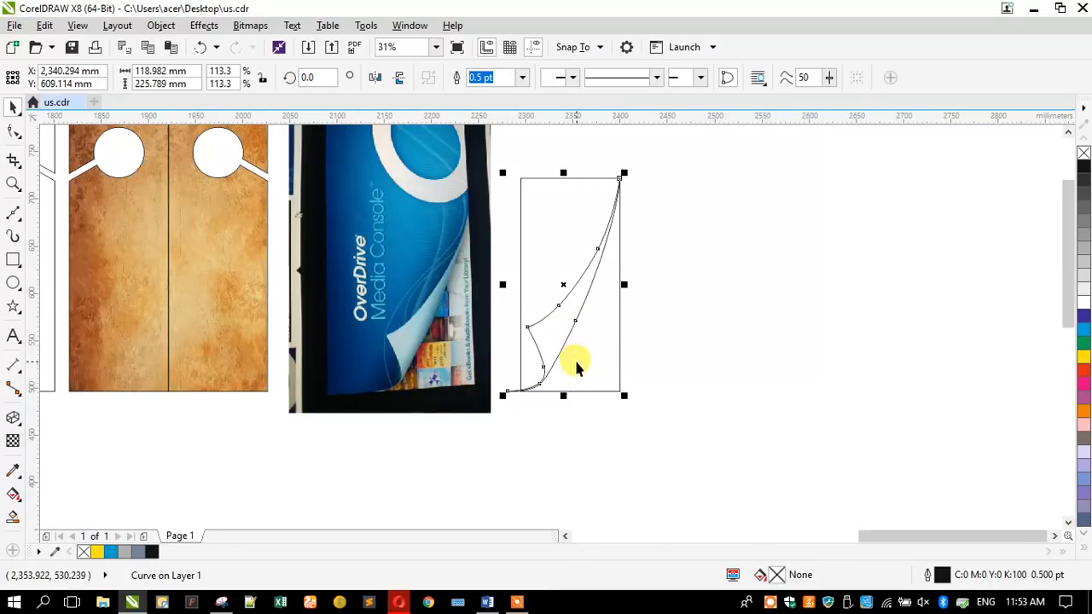
scroll(575, 369, down, 1)
scroll(567, 341, up, 1)
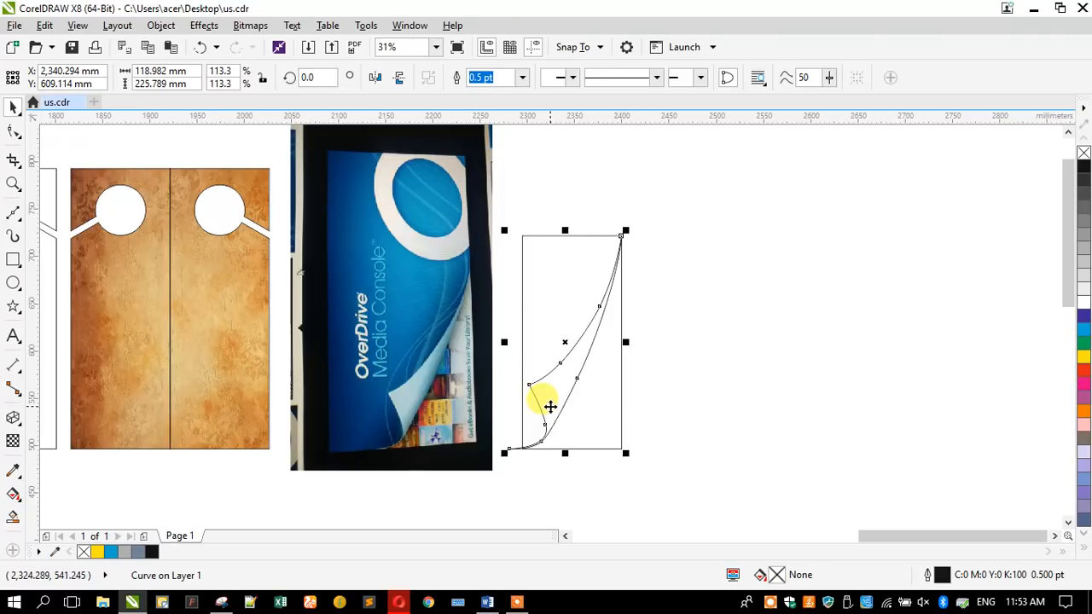
click(585, 415)
drag(515, 341, 510, 450)
click(546, 474)
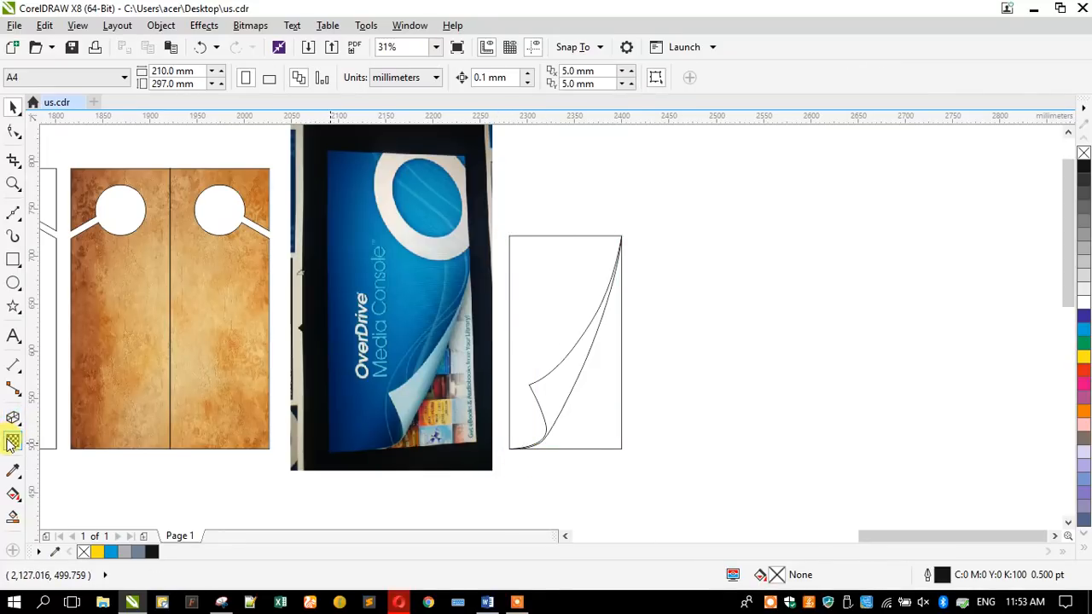
Smart Fill the rectangle's lower corner area outside the page curl with blue-grey and a 0.5 pt black outline
click(13, 516)
click(597, 430)
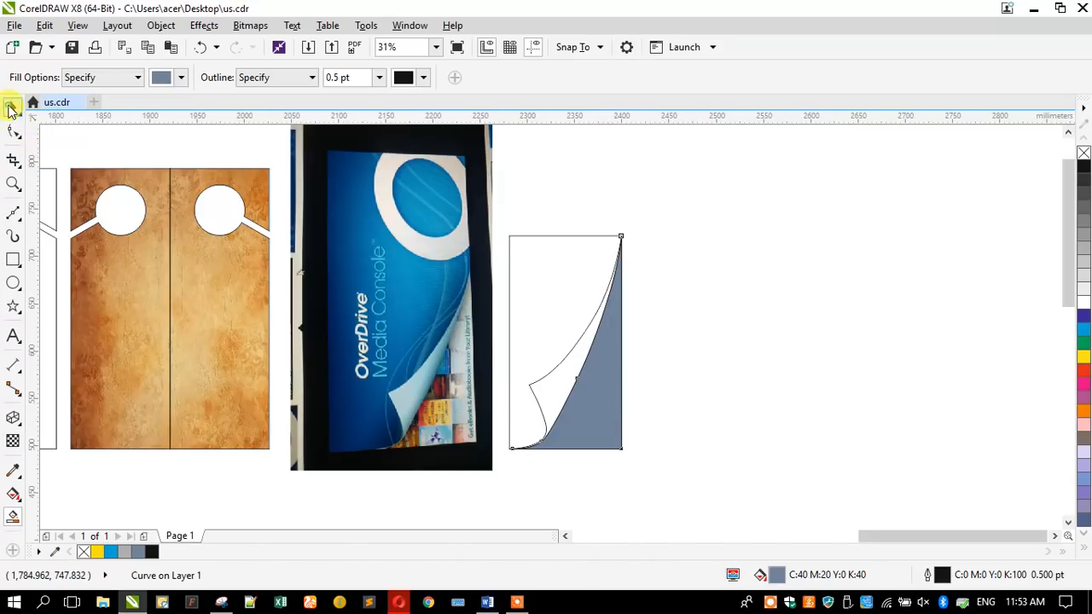
click(10, 109)
click(550, 358)
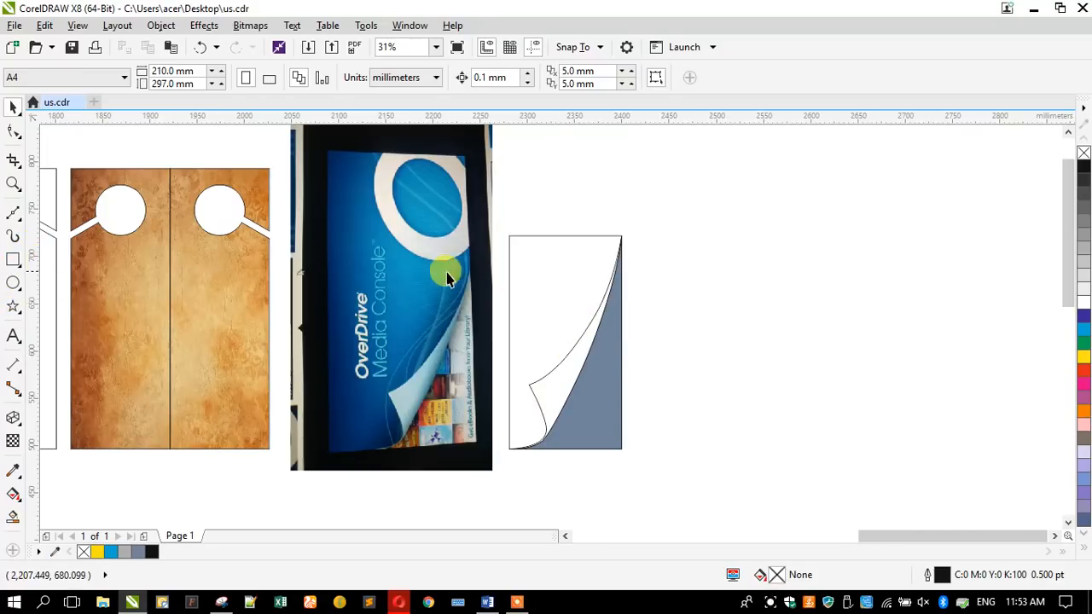
Fill the rectangle with black and the page-curl shape with yellow
click(545, 271)
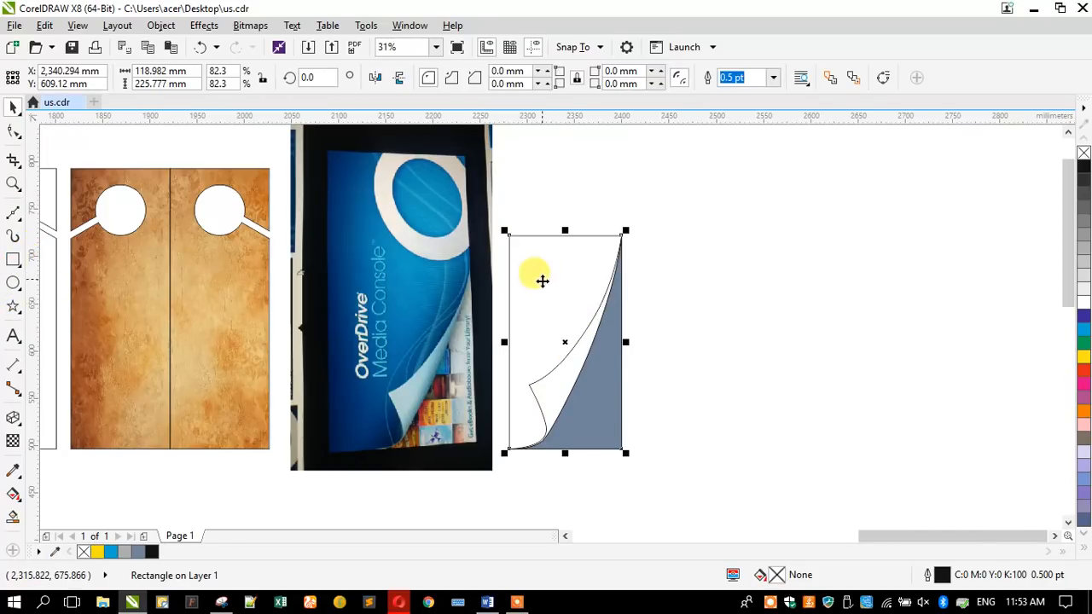
click(1084, 169)
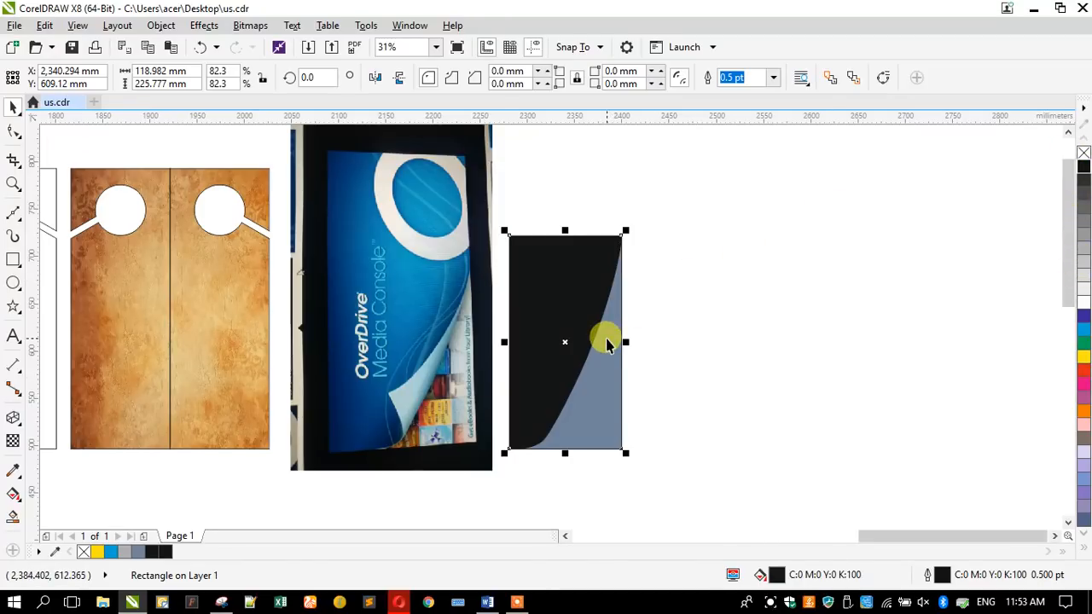
click(544, 419)
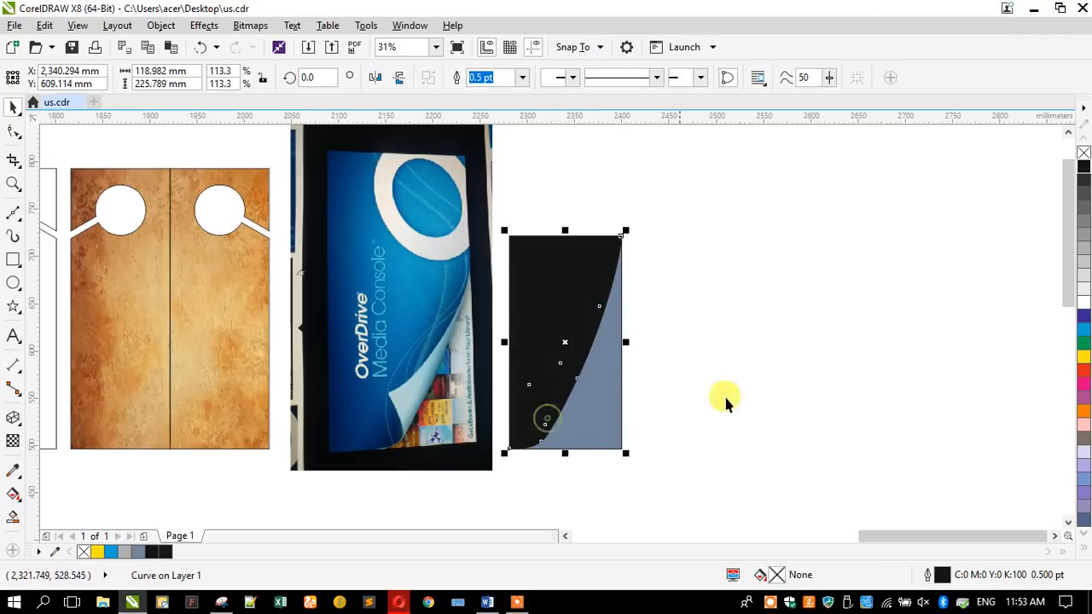
click(1084, 360)
Apply a linear transparency to the black rectangle, fading from the blue-grey corner to 100% near the curl's tip
click(563, 325)
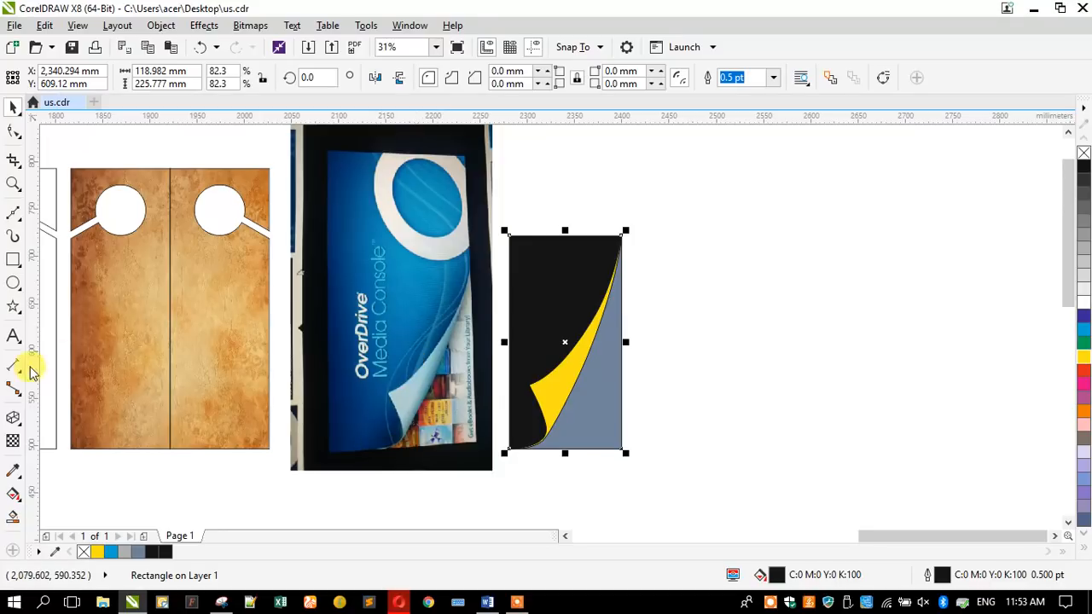
click(13, 444)
drag(586, 394, 545, 375)
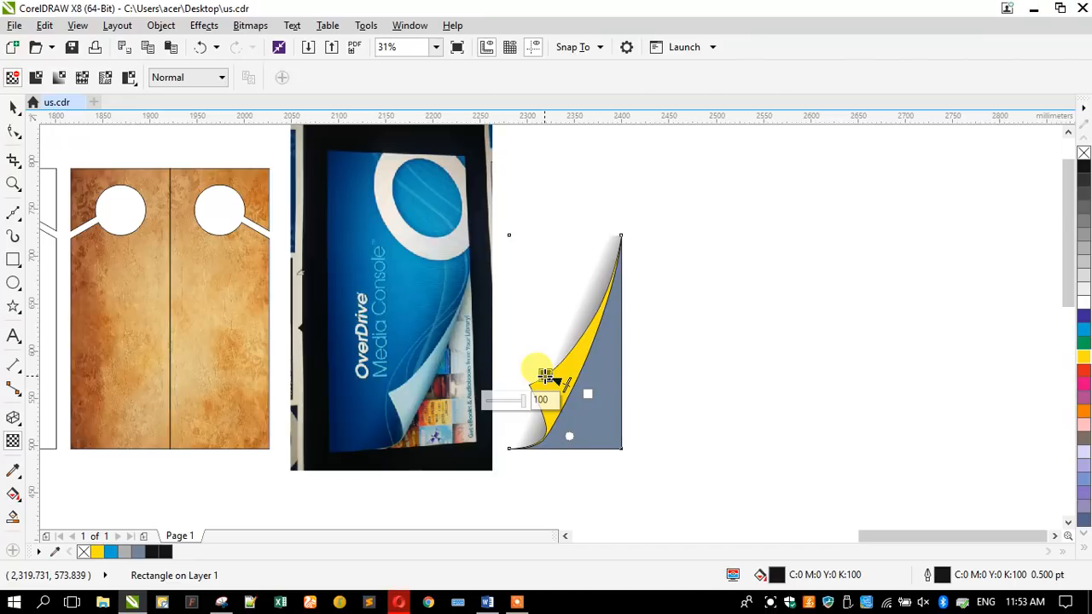
click(545, 374)
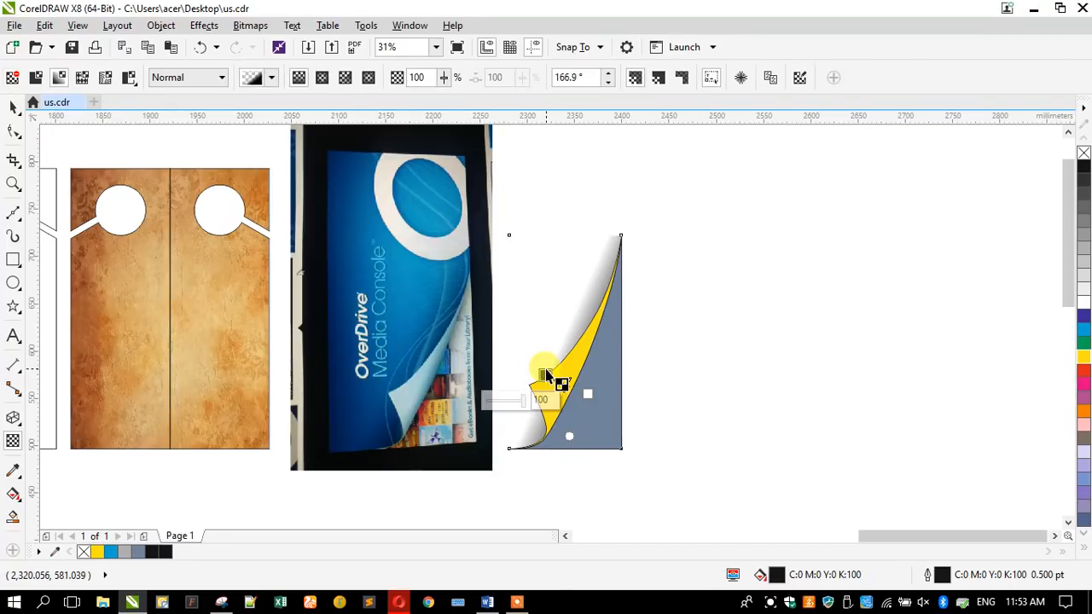
Lengthen the rectangle's transparency gradient by moving its opaque end deeper into the blue-grey corner and its transparent end outward past the curl
drag(587, 394, 595, 396)
click(596, 398)
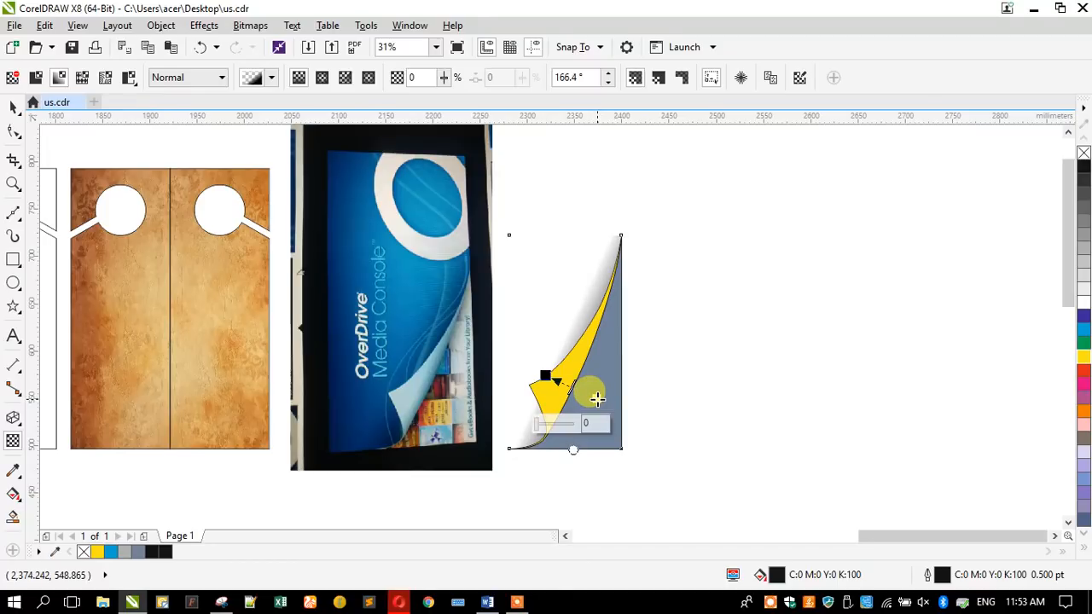
click(546, 375)
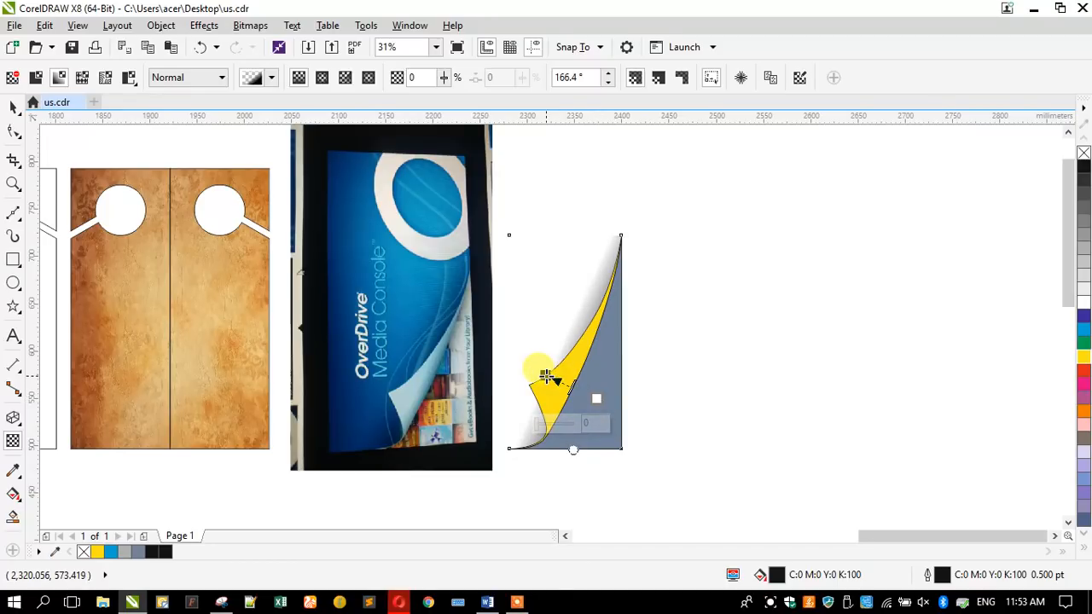
scroll(545, 376, up, 1)
mouse_move(546, 376)
mouse_down()
mouse_move(524, 358)
mouse_move(548, 373)
mouse_up()
scroll(549, 373, down, 2)
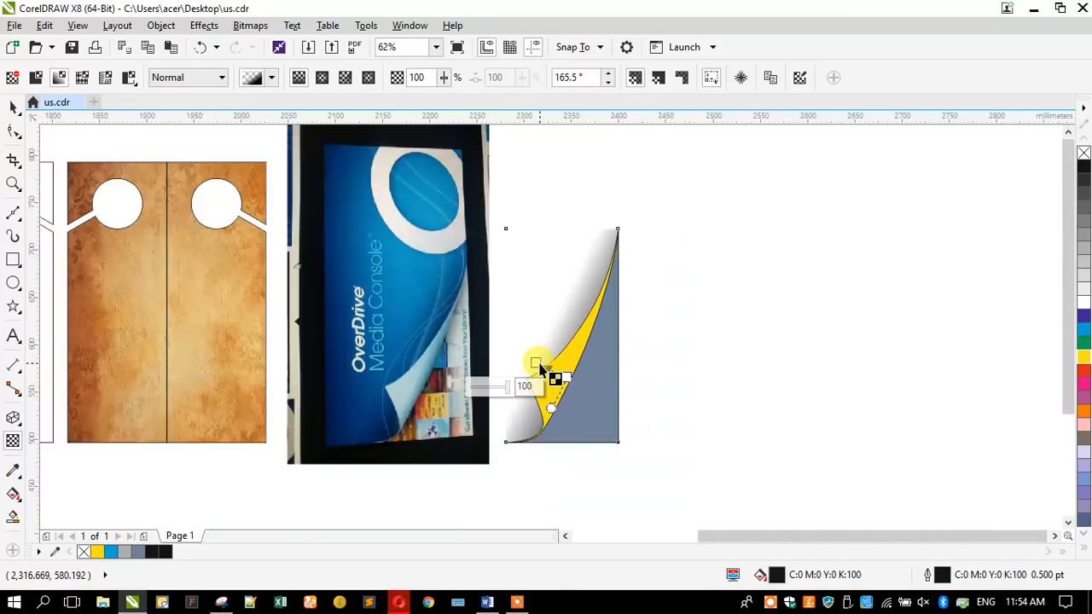
scroll(568, 355, up, 1)
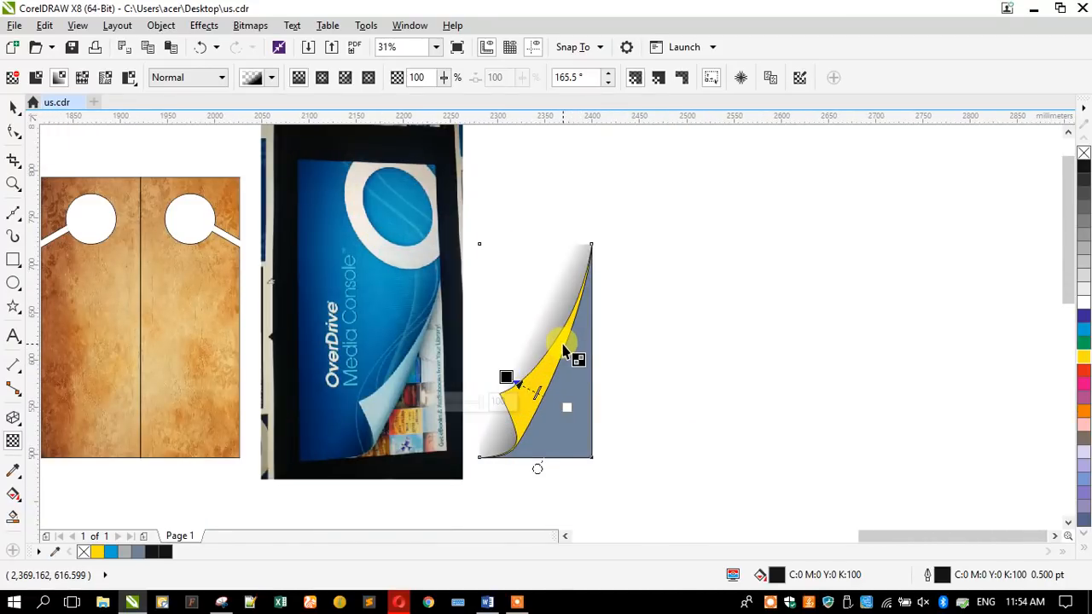
Undo the gradient adjustments and clear the transparency from the black rectangle
click(11, 108)
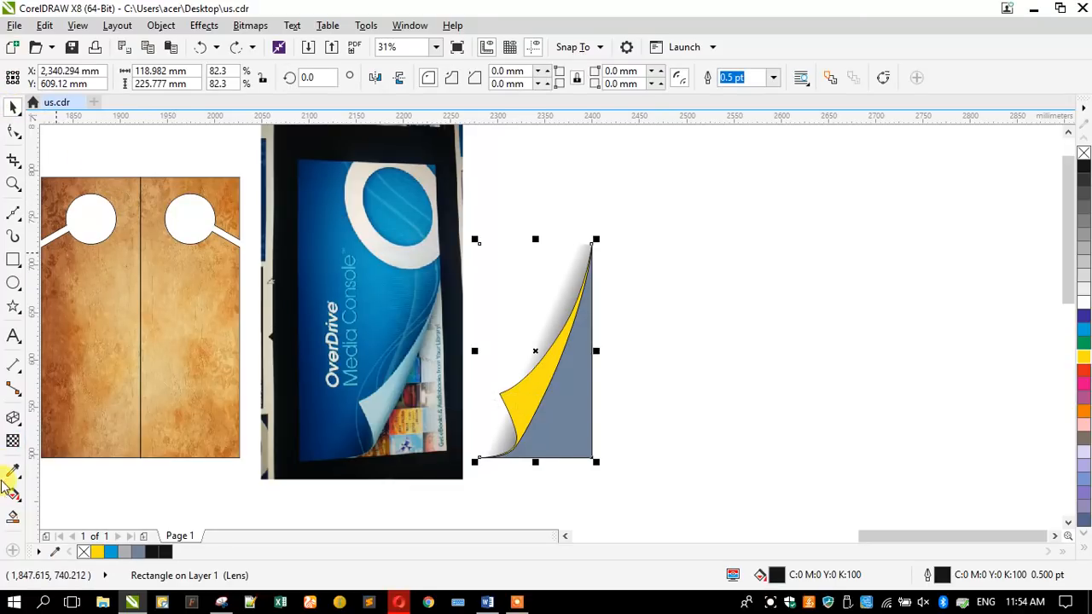
click(11, 450)
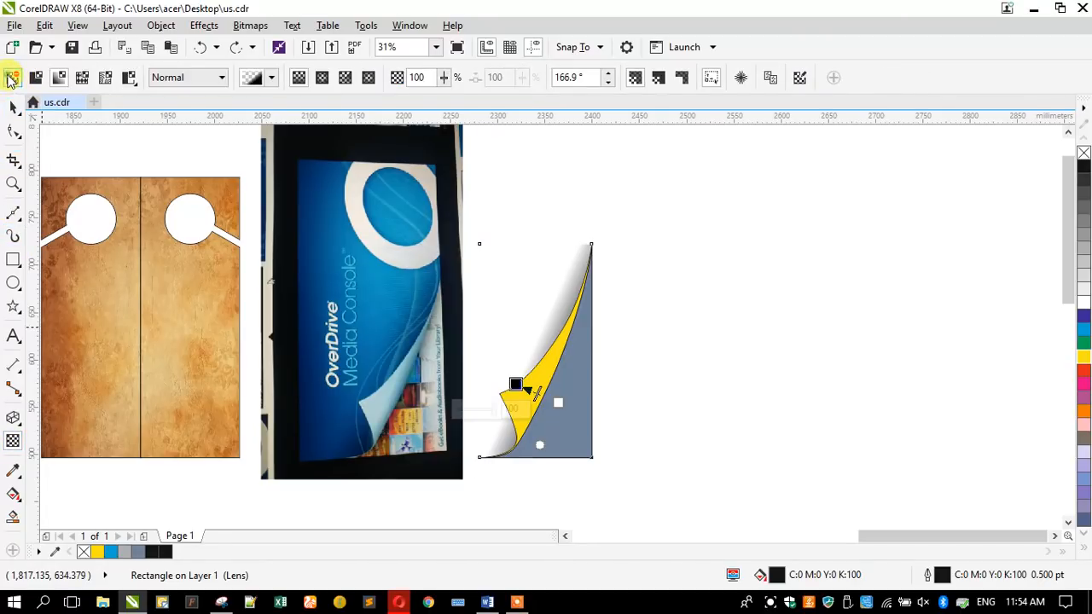
click(12, 78)
click(13, 106)
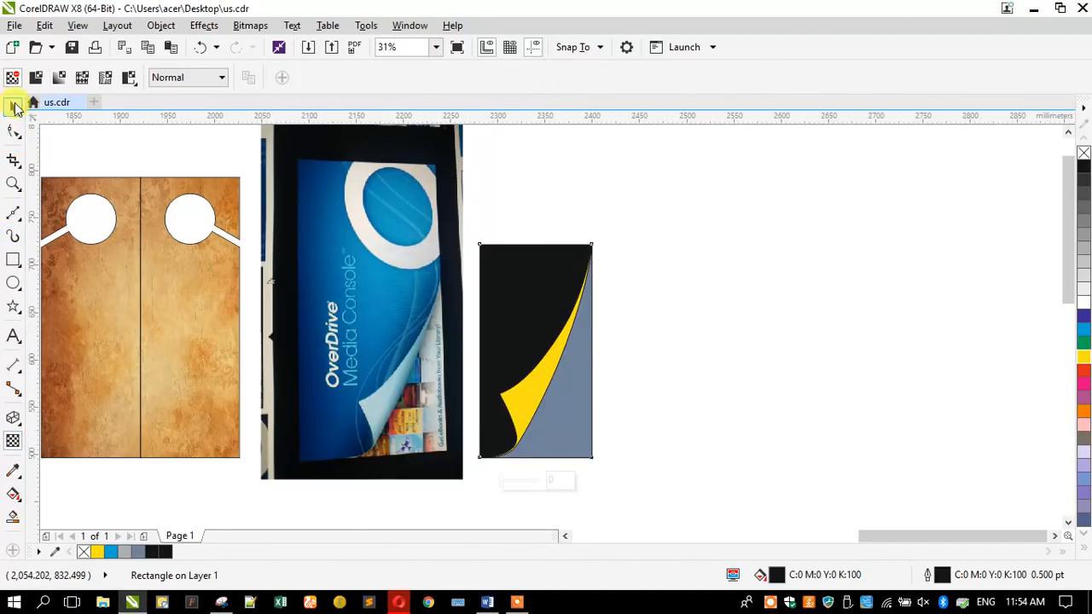
Remove the black fill from the rectangle behind the page curl, keeping its outline
click(1083, 153)
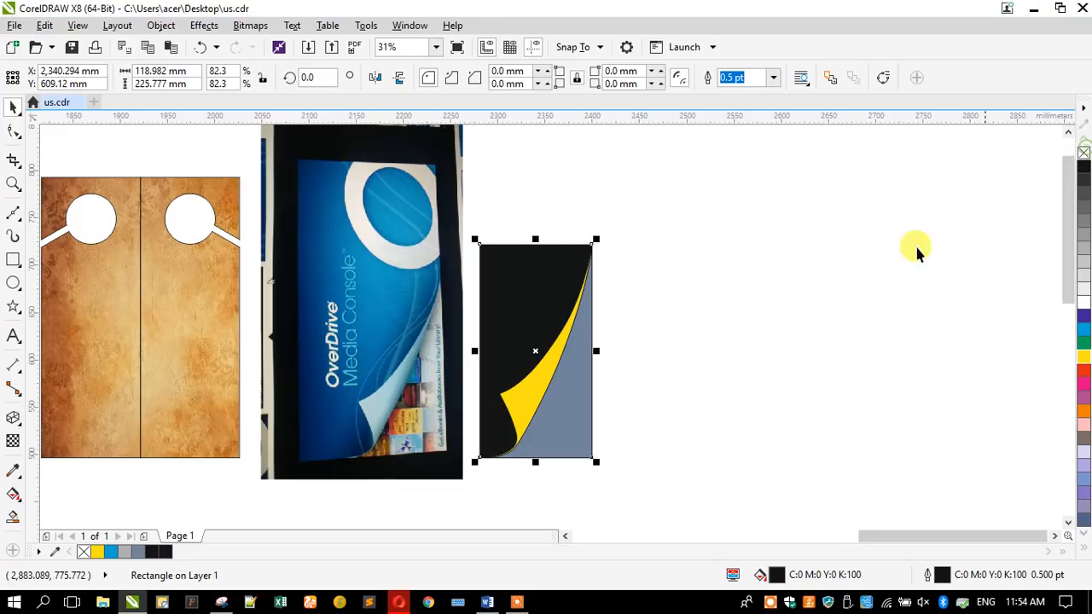
click(749, 314)
click(562, 351)
key(Escape)
drag(631, 470, 496, 230)
click(524, 389)
click(681, 289)
Start a B-spline beyond the rectangle's upper right corner and run it just outside the yellow curl's upper edge down to its tip
scroll(543, 298, up, 1)
scroll(543, 302, up, 1)
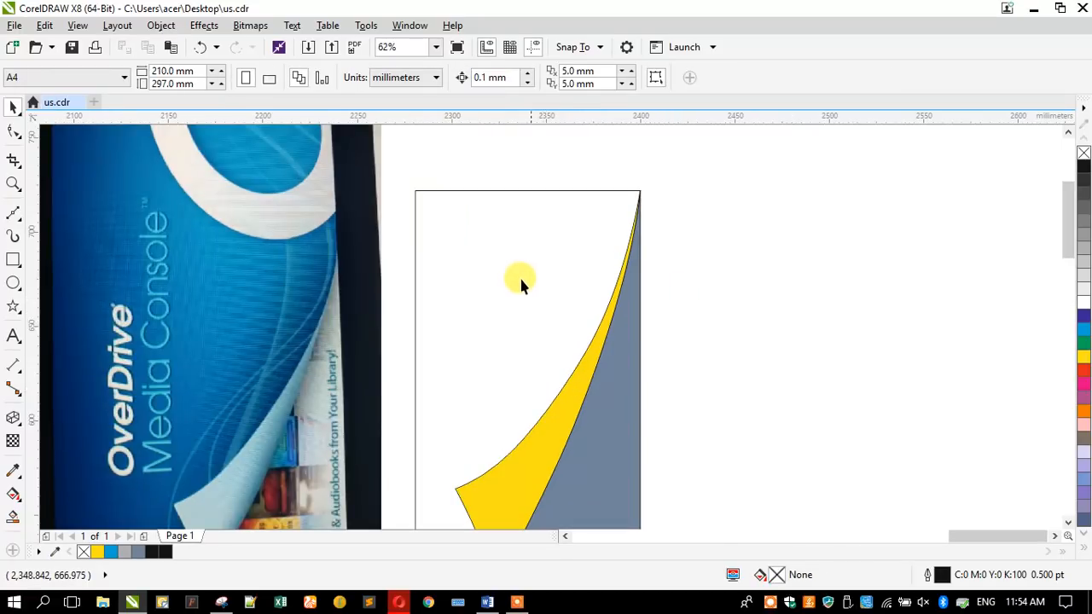
click(10, 212)
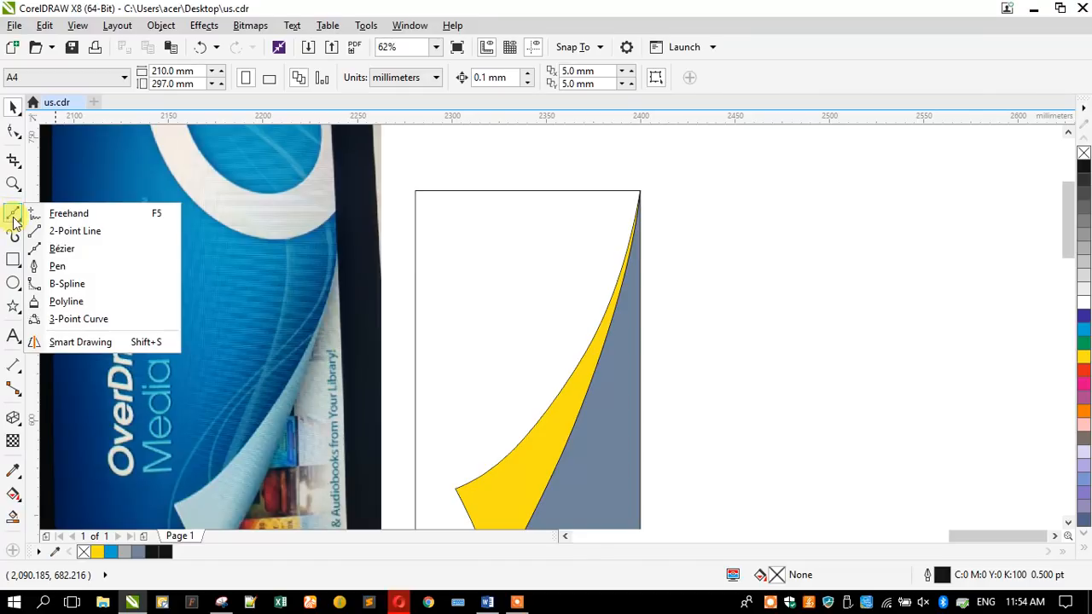
click(51, 248)
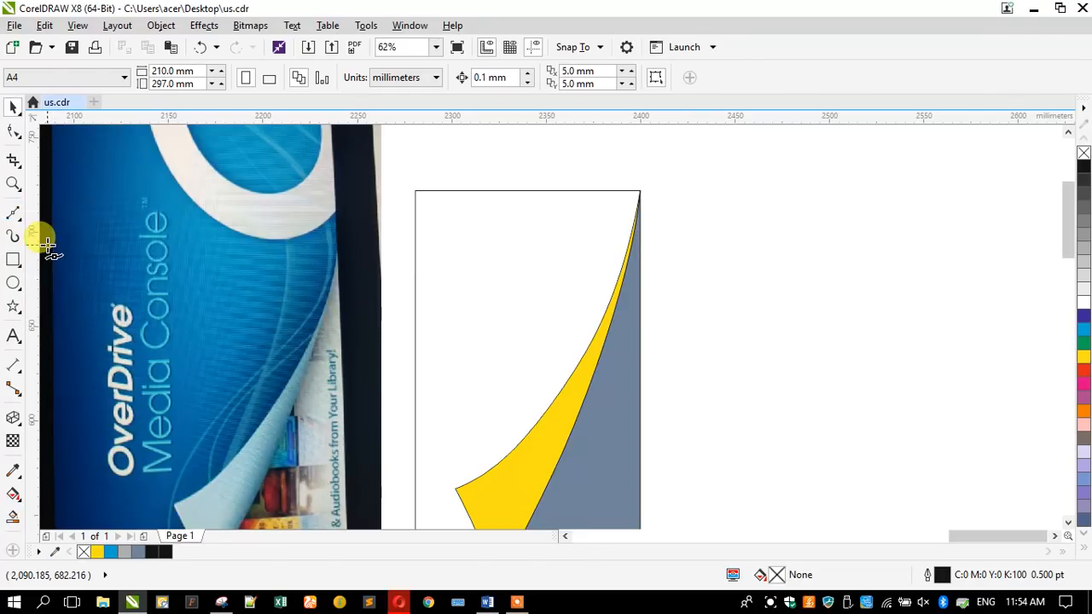
click(12, 212)
click(56, 283)
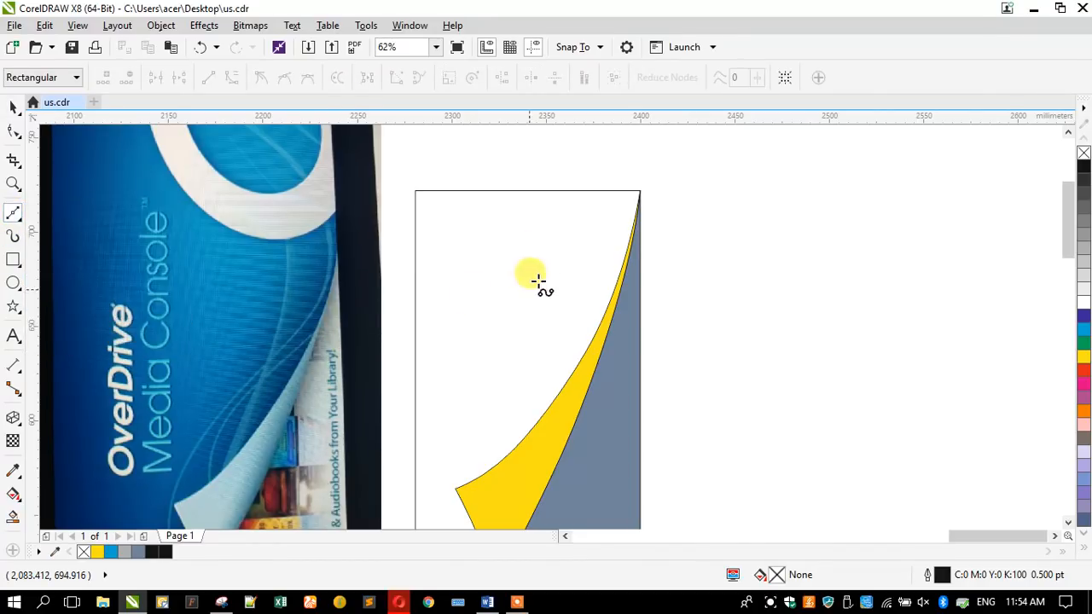
click(683, 158)
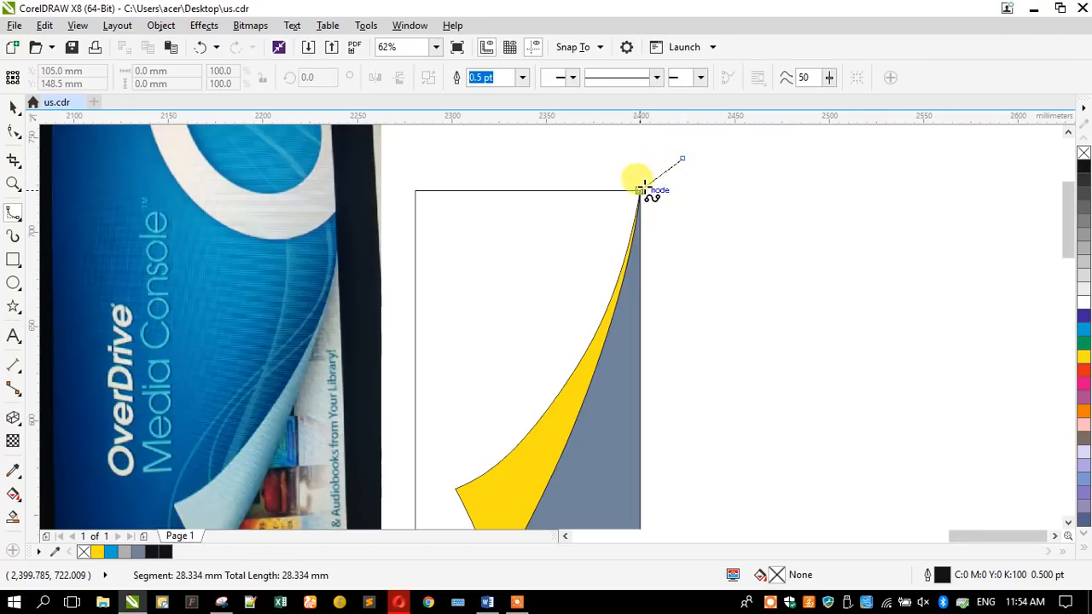
click(625, 210)
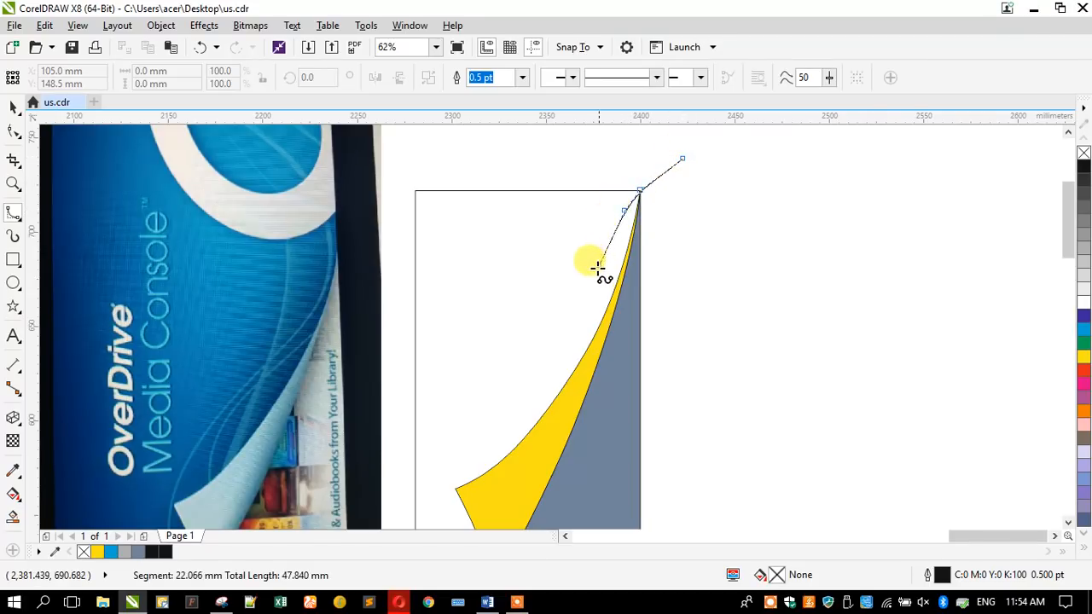
click(585, 309)
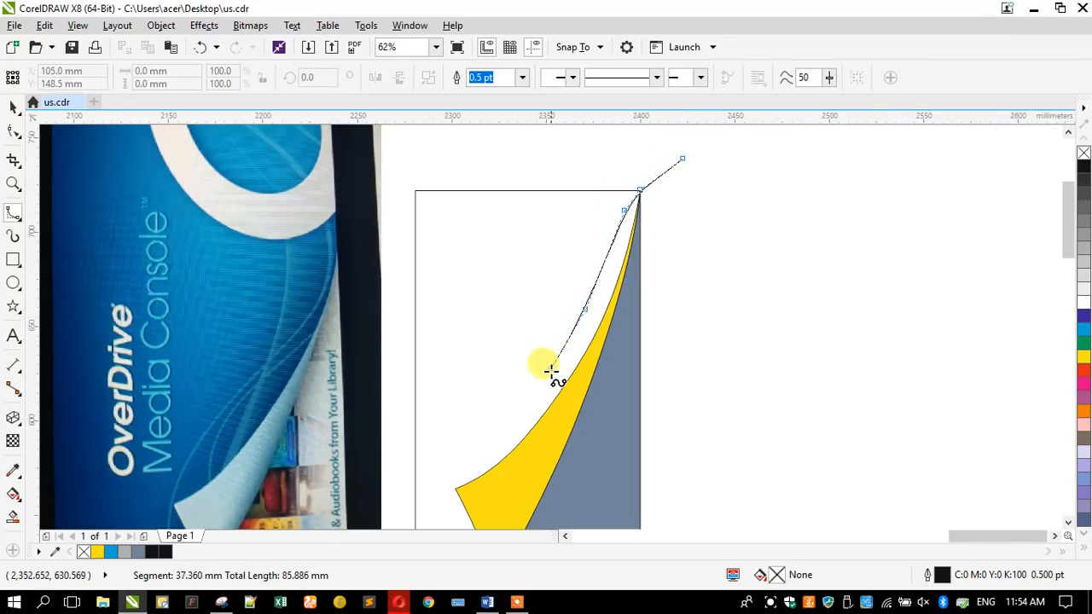
click(526, 415)
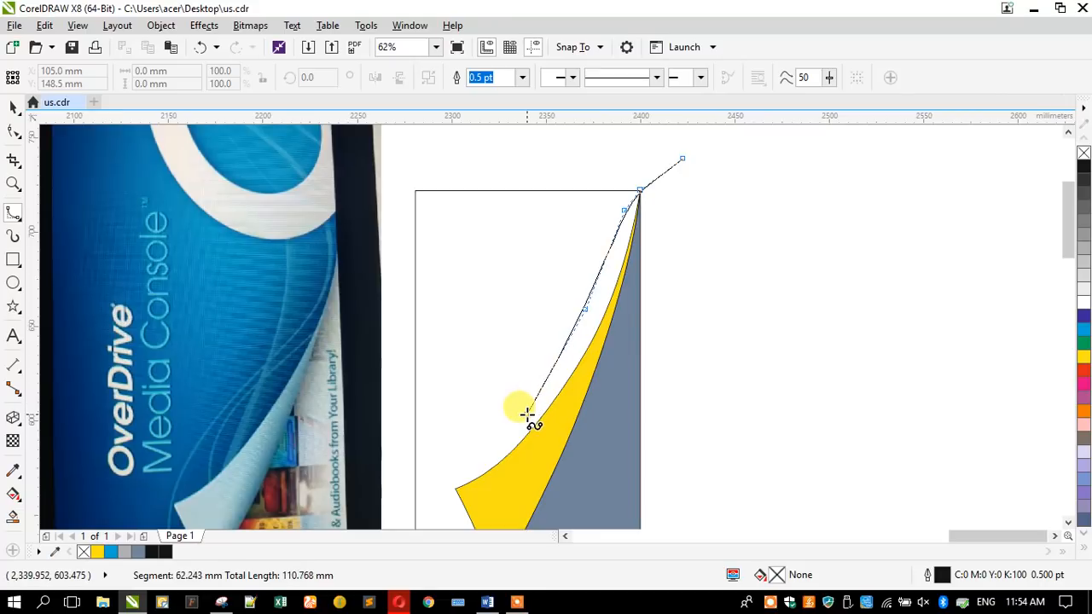
click(481, 465)
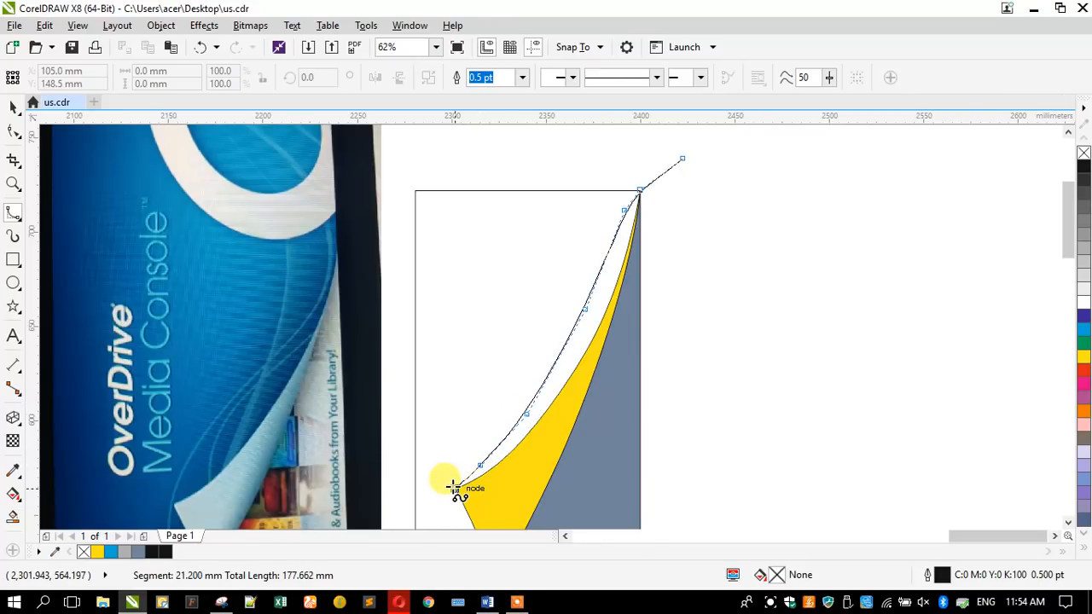
click(453, 487)
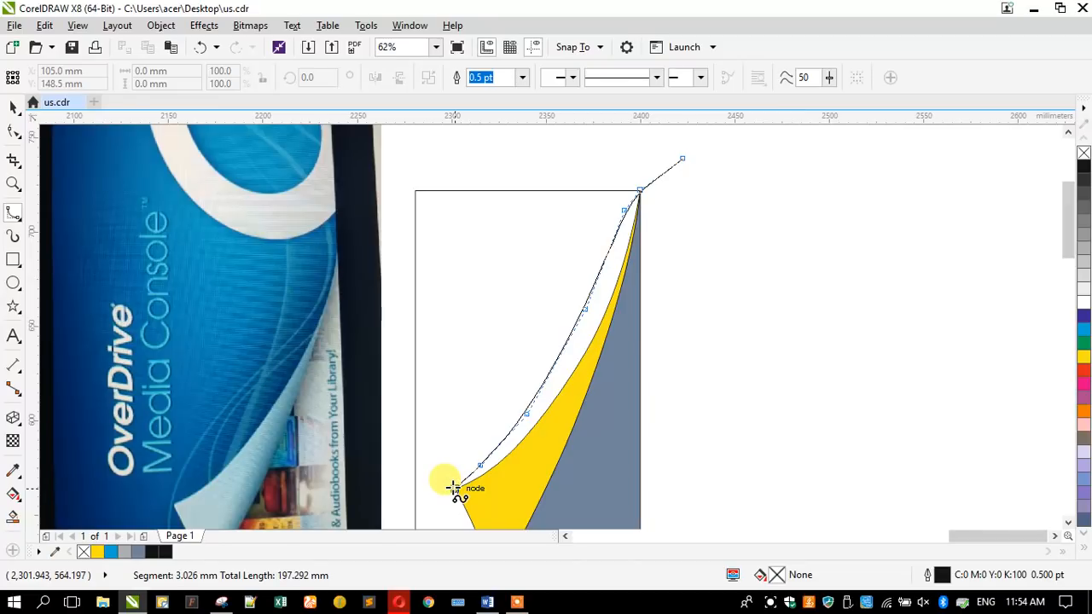
click(454, 491)
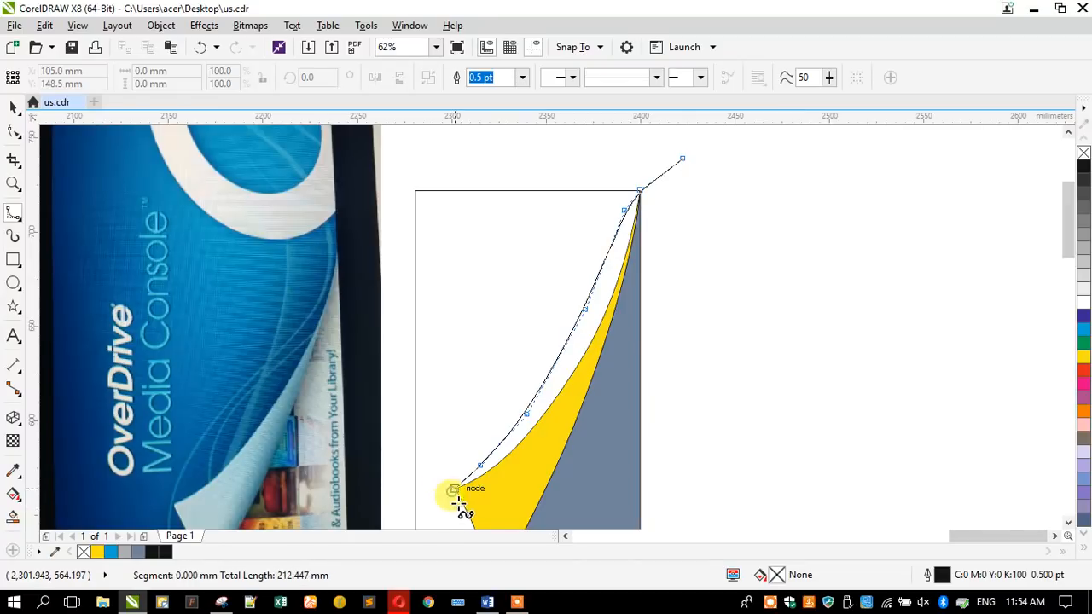
Continue the B-spline from the curl's tip beside its lower edge and around the rectangle's lower left corner
click(460, 407)
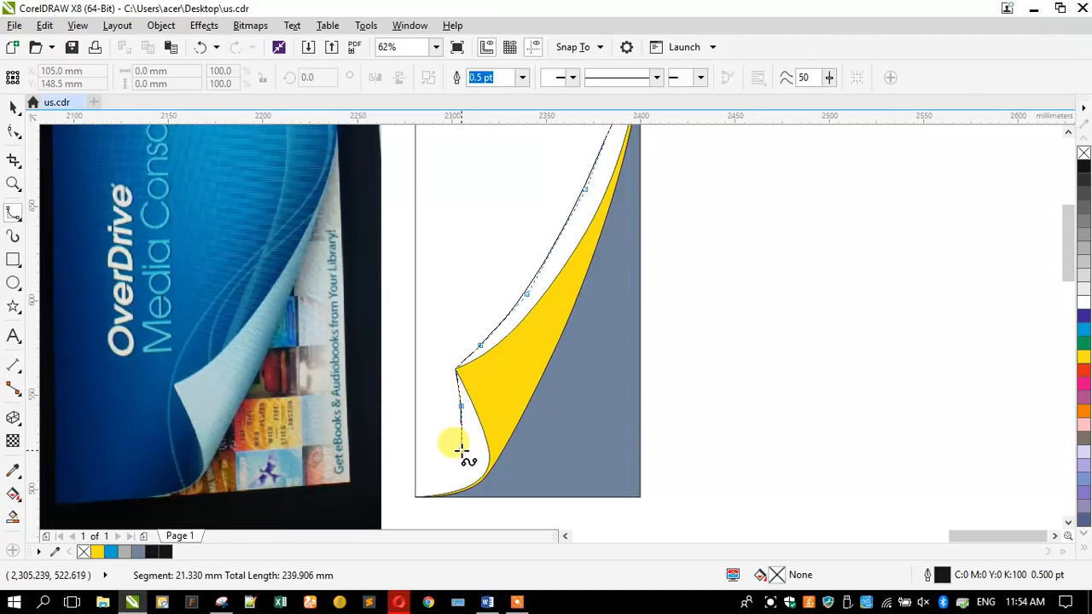
click(468, 455)
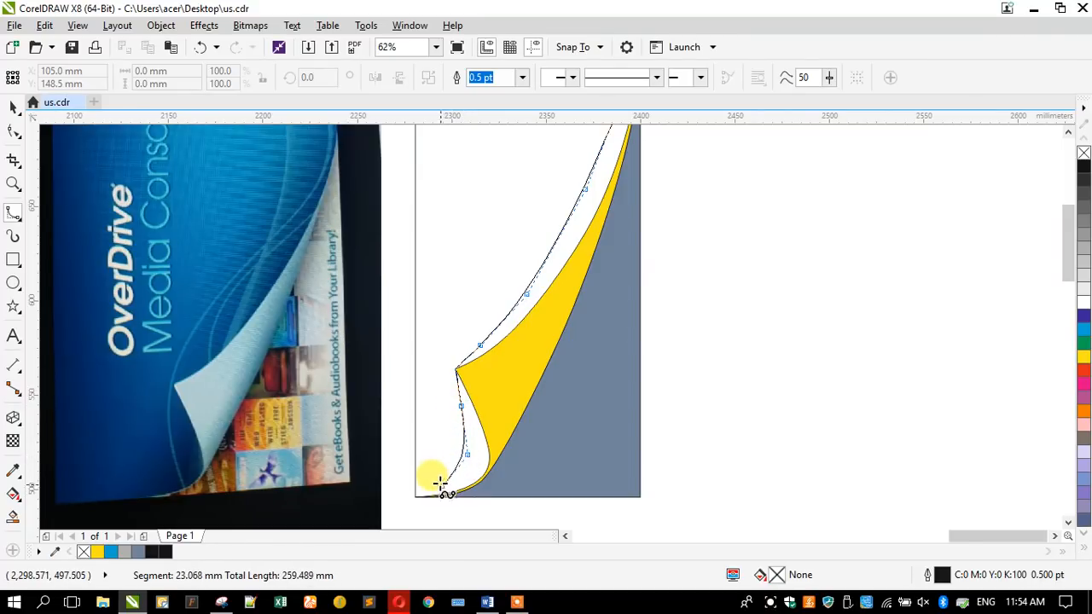
click(447, 479)
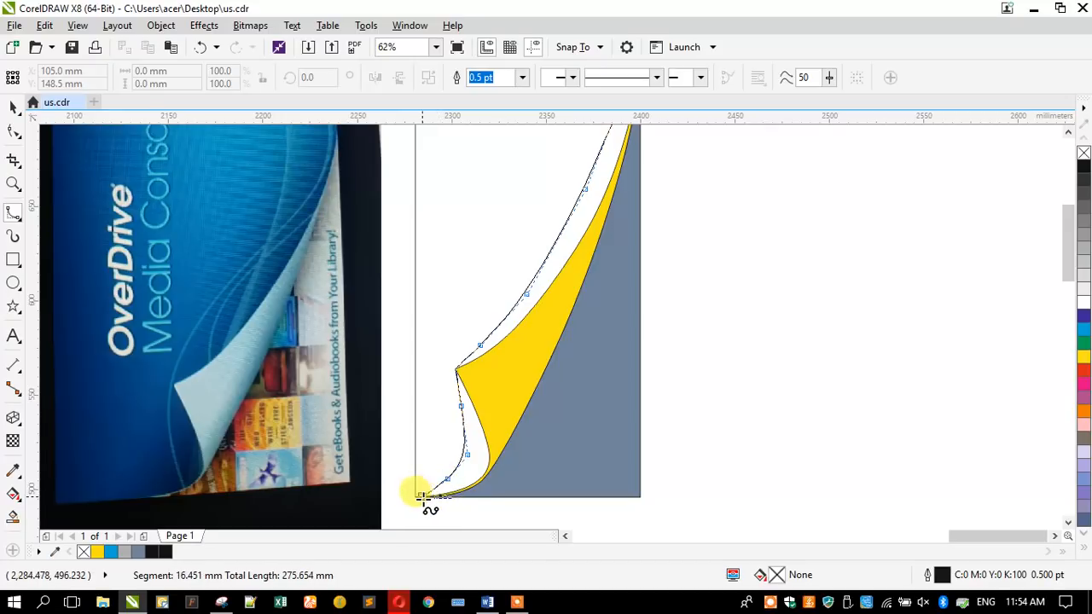
click(438, 487)
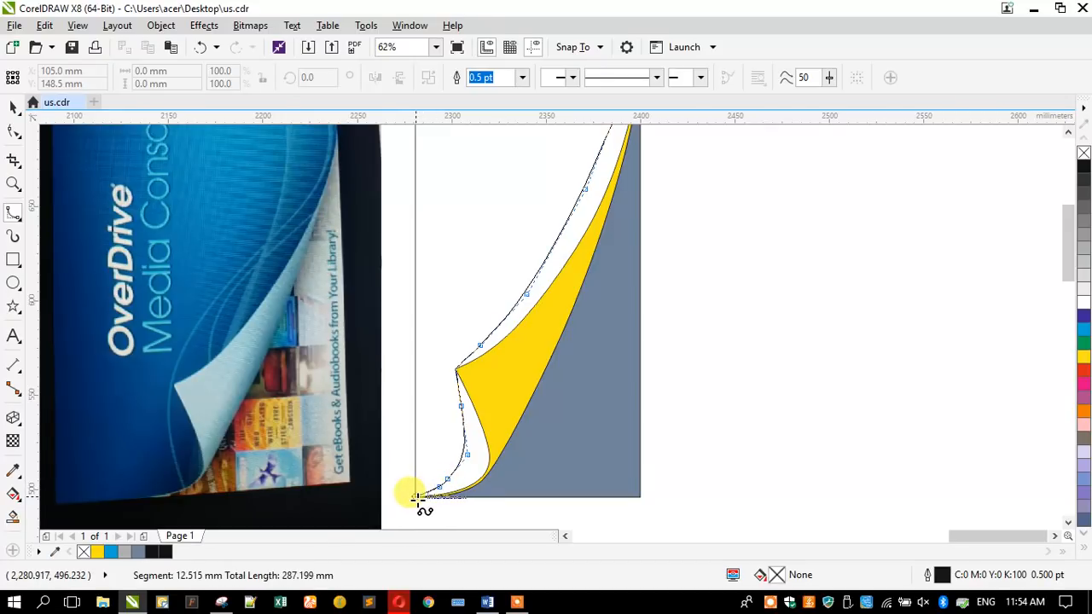
click(414, 497)
click(412, 505)
click(415, 507)
Route the B-spline below and outside the rectangle's right side and close it at its start, about 161 × 254 mm overall
click(460, 509)
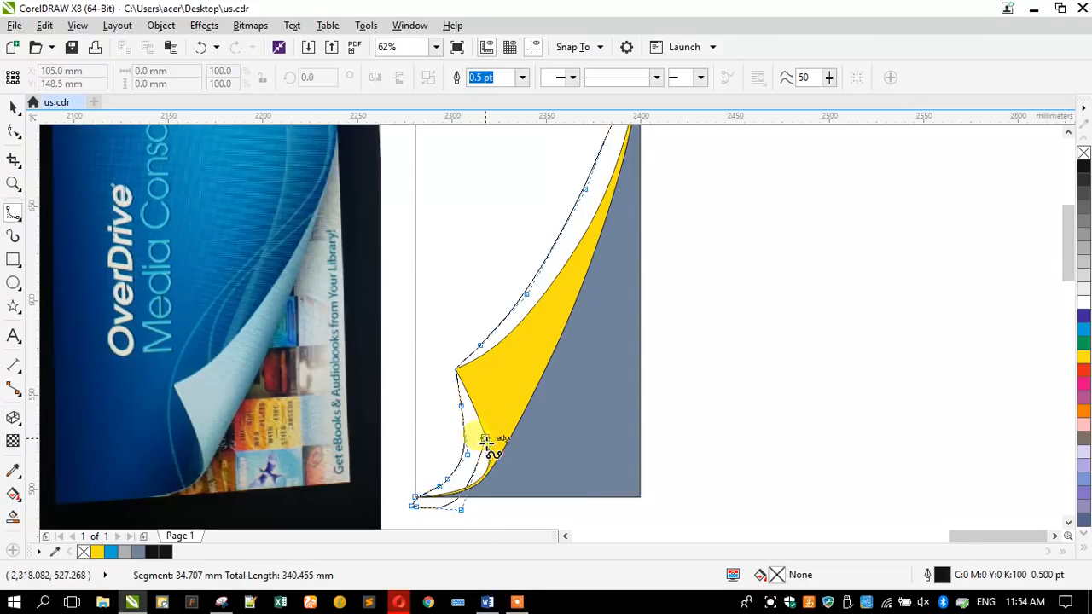
click(512, 518)
click(680, 522)
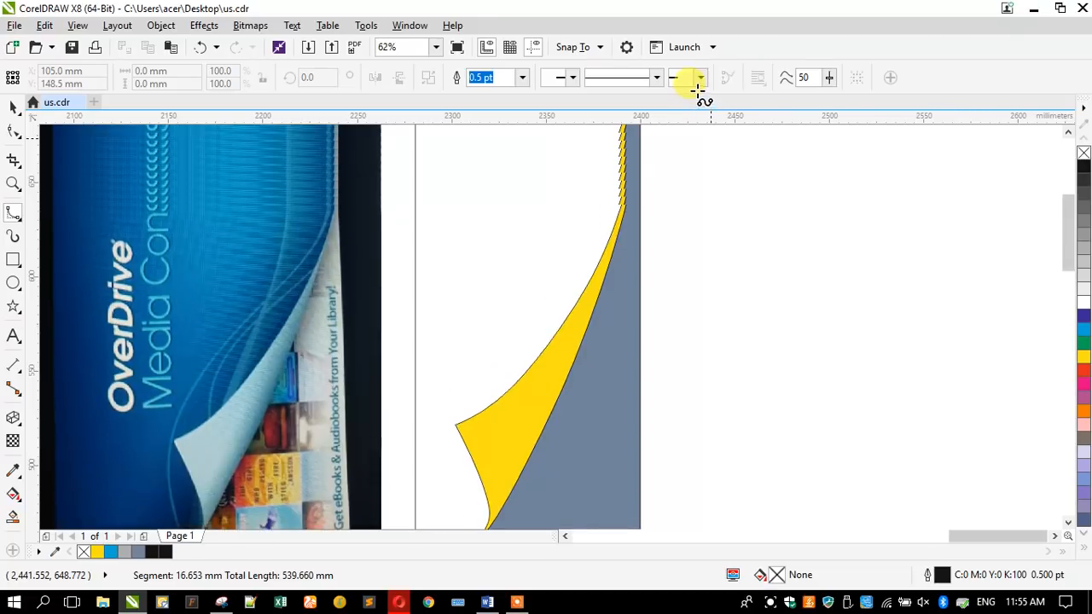
double_click(687, 166)
Fill the closed B-spline shape with black and send it behind the rectangle and page curl
scroll(608, 153, down, 2)
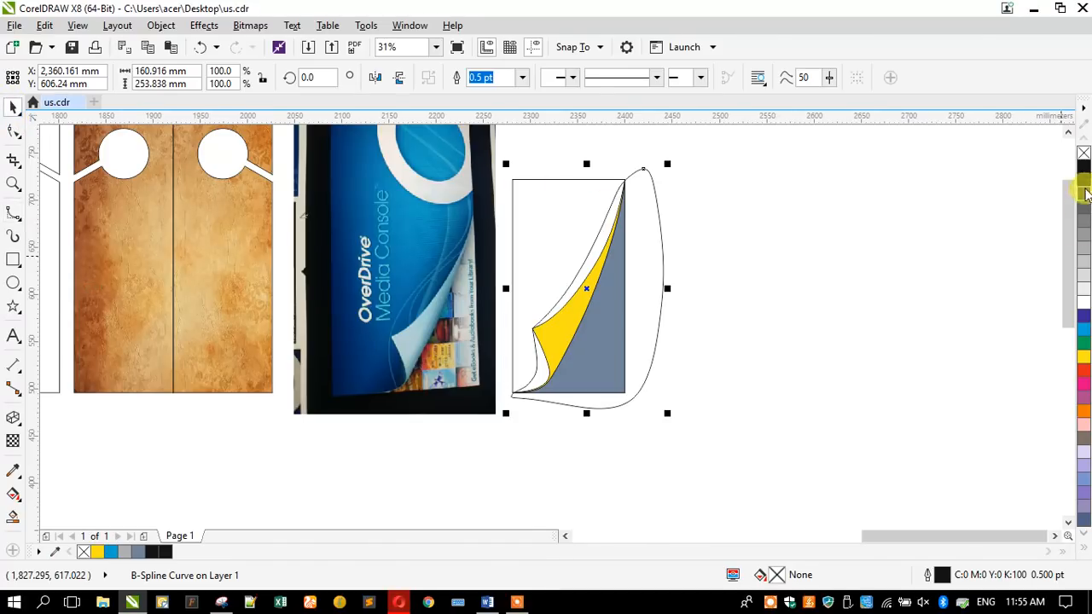
click(1083, 167)
click(801, 290)
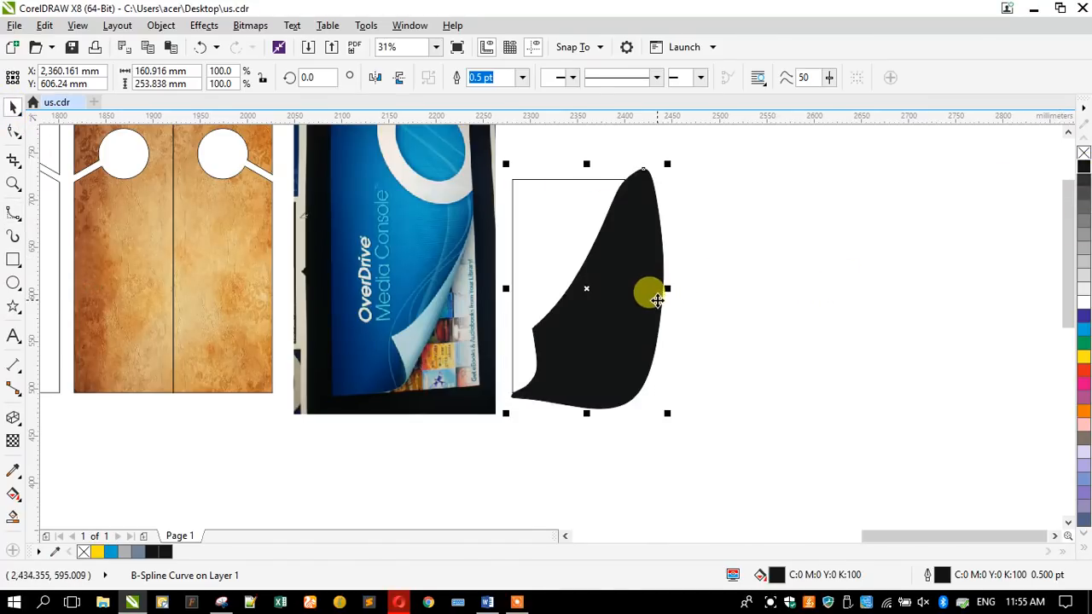
key(shift+Page_Down)
click(549, 211)
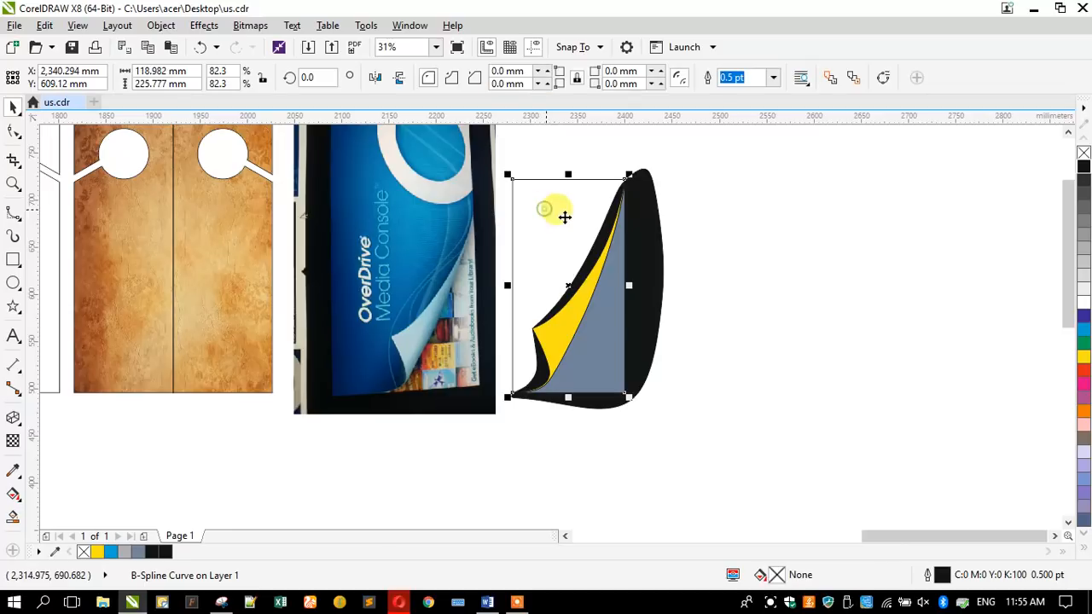
Shift the black B-spline shape about 5.5 mm right and 1.7 mm down, narrowing the dark band beside the curl
click(640, 190)
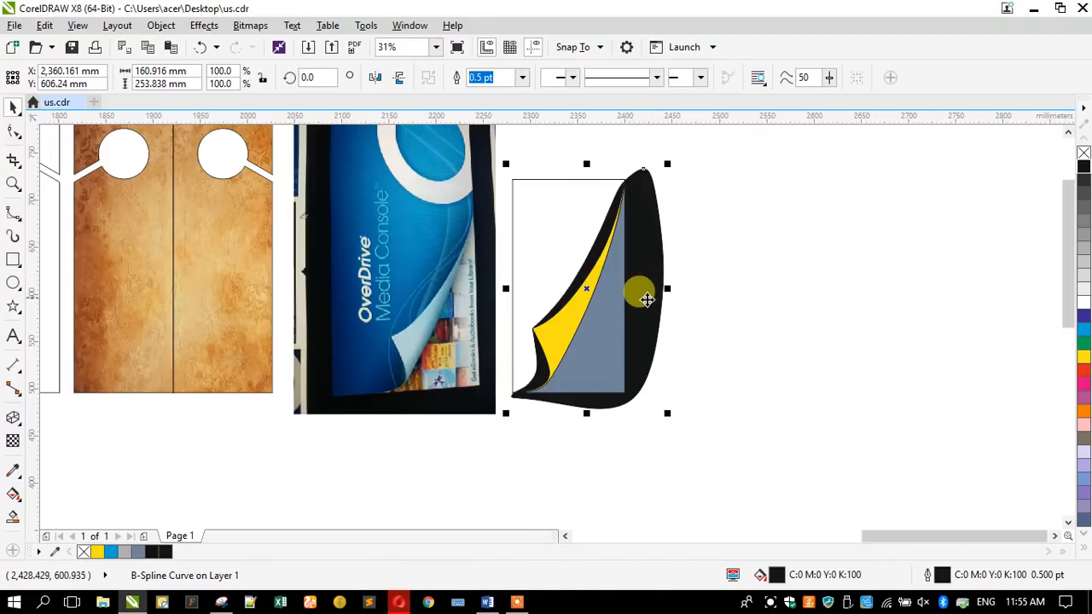
scroll(649, 274, up, 2)
drag(654, 313, 656, 314)
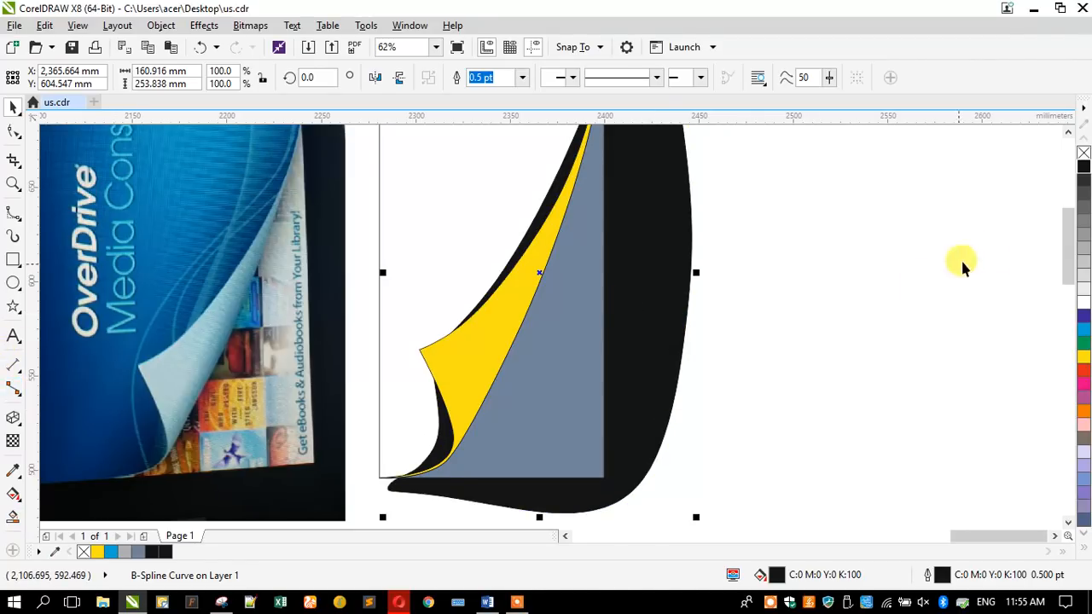
Add a drop shadow to the black B-spline shape, centred on it with 0 mm horizontal and vertical offset
click(14, 418)
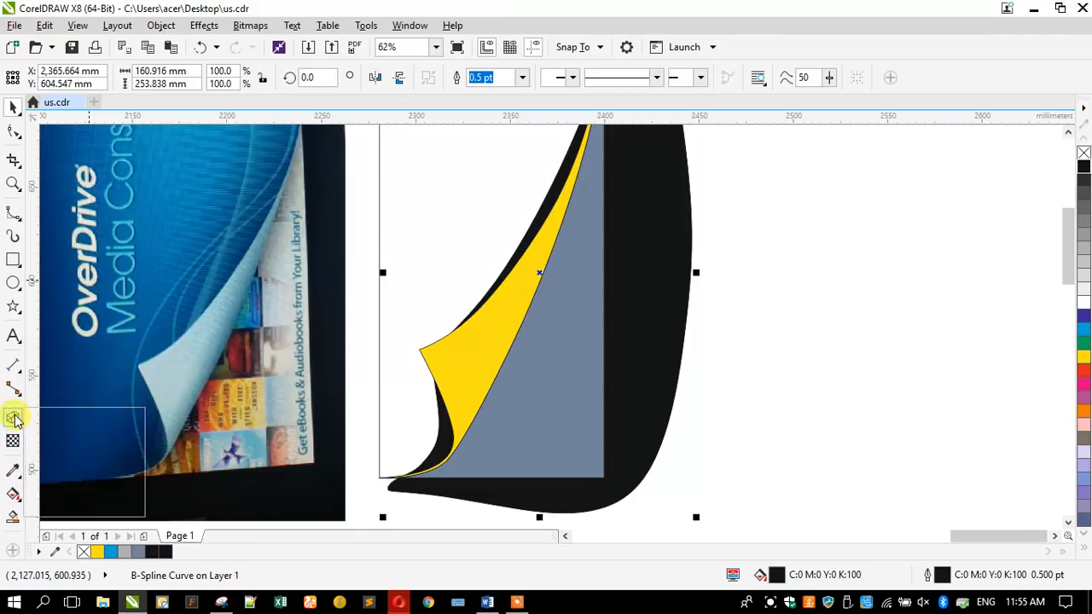
click(43, 418)
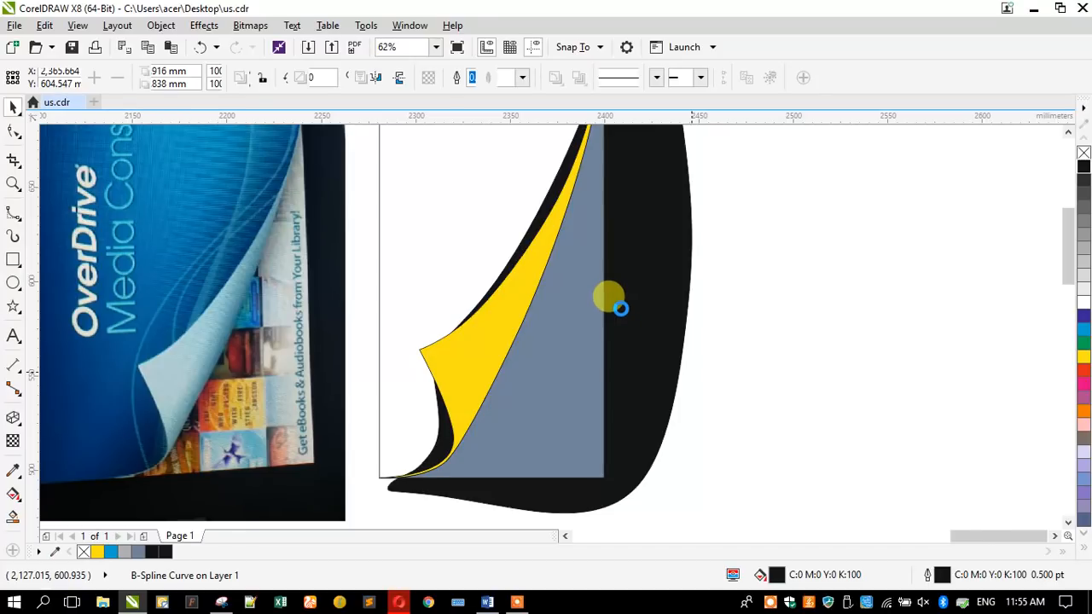
click(621, 310)
drag(628, 304, 731, 333)
drag(608, 293, 698, 317)
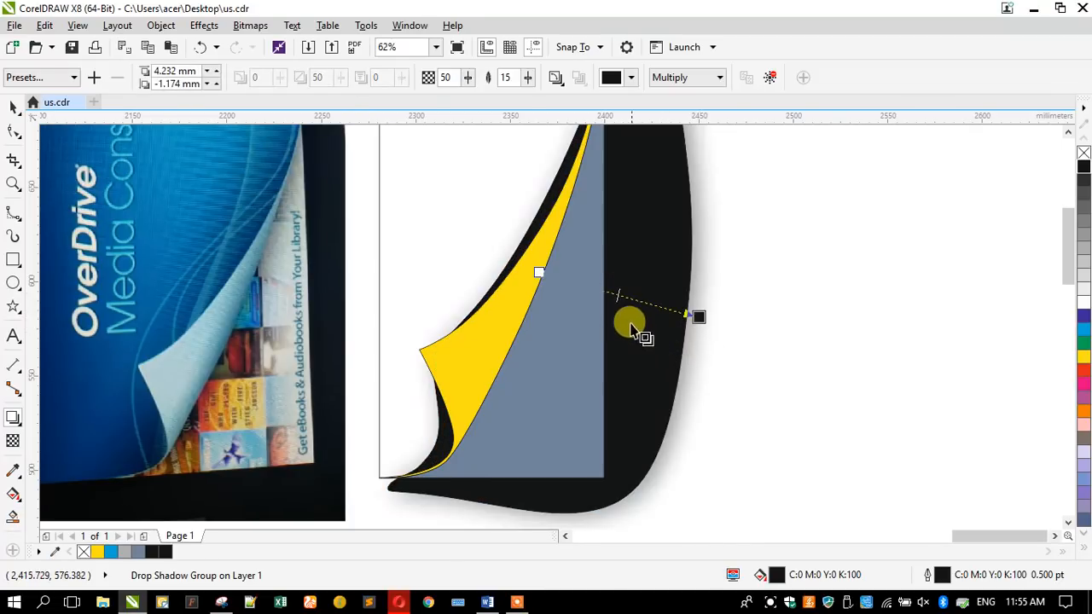
drag(614, 264, 614, 339)
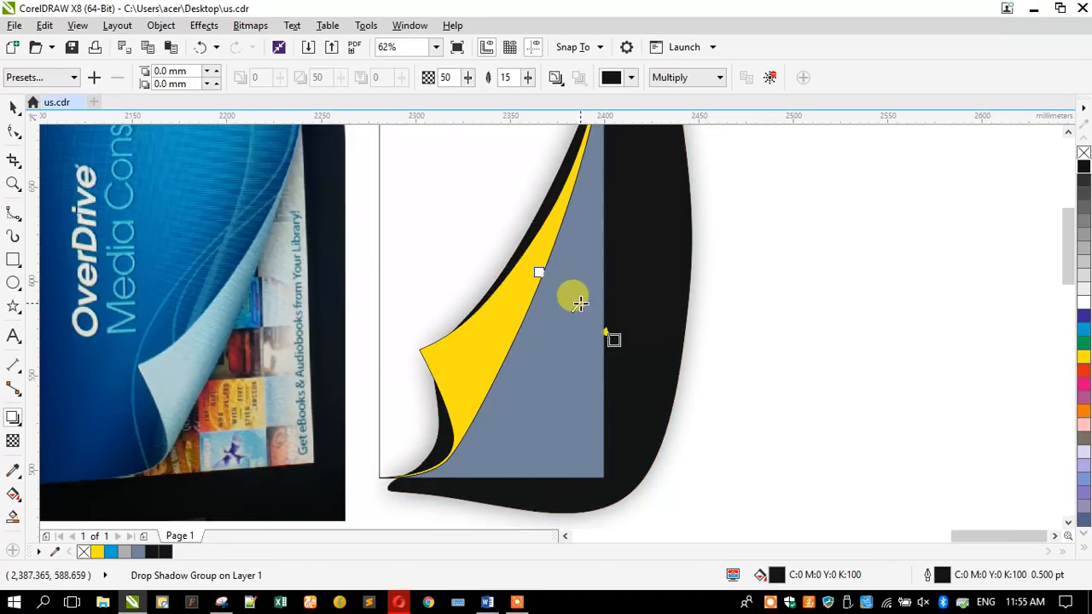
Set the black shape's drop shadow to 100 opacity and 35 feathering
click(514, 77)
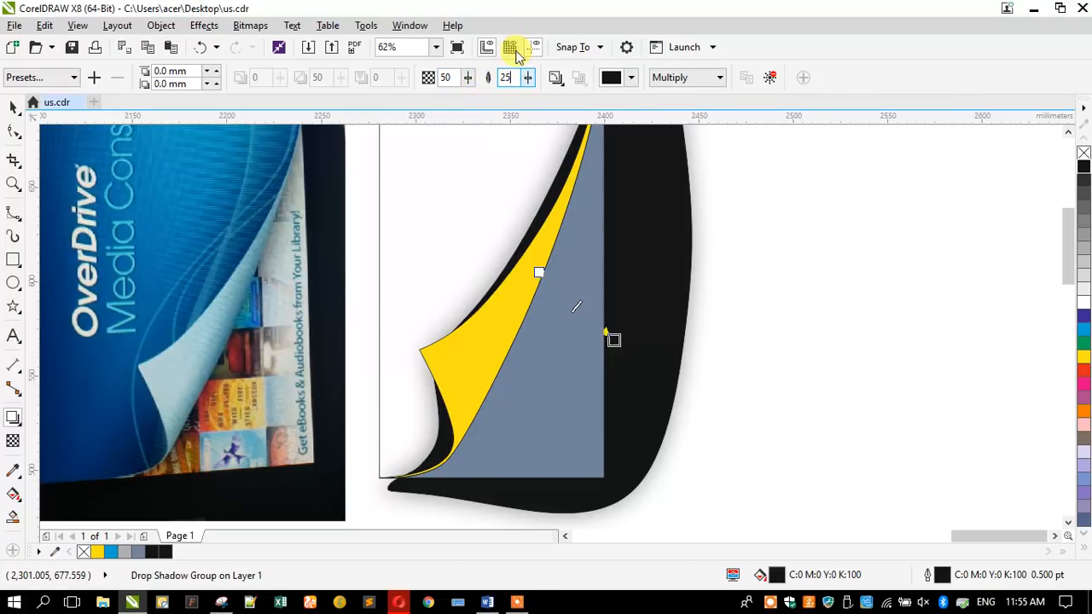
click(446, 75)
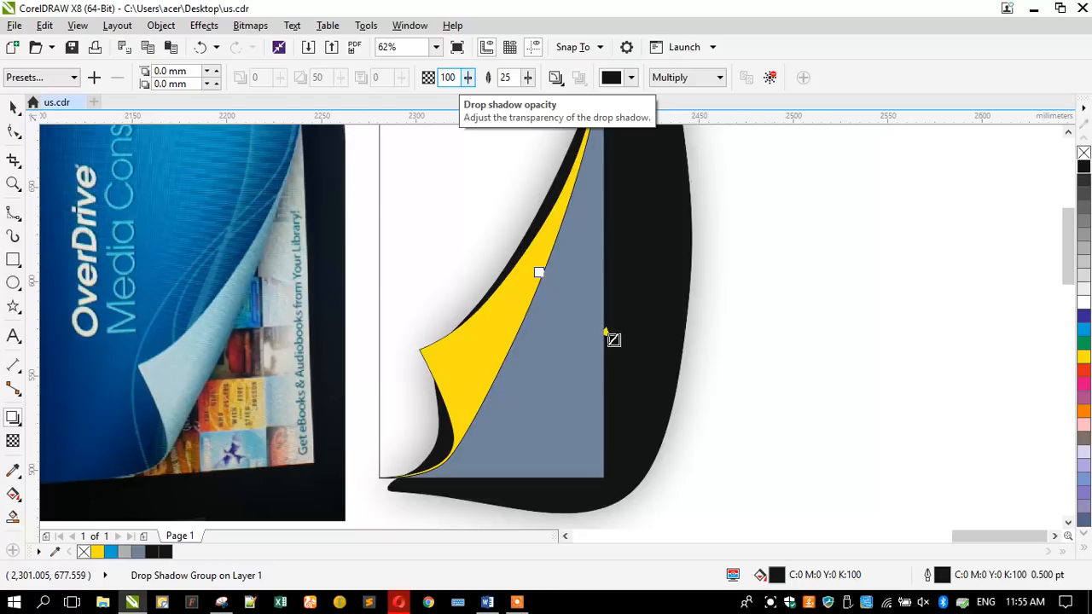
scroll(494, 217, down, 2)
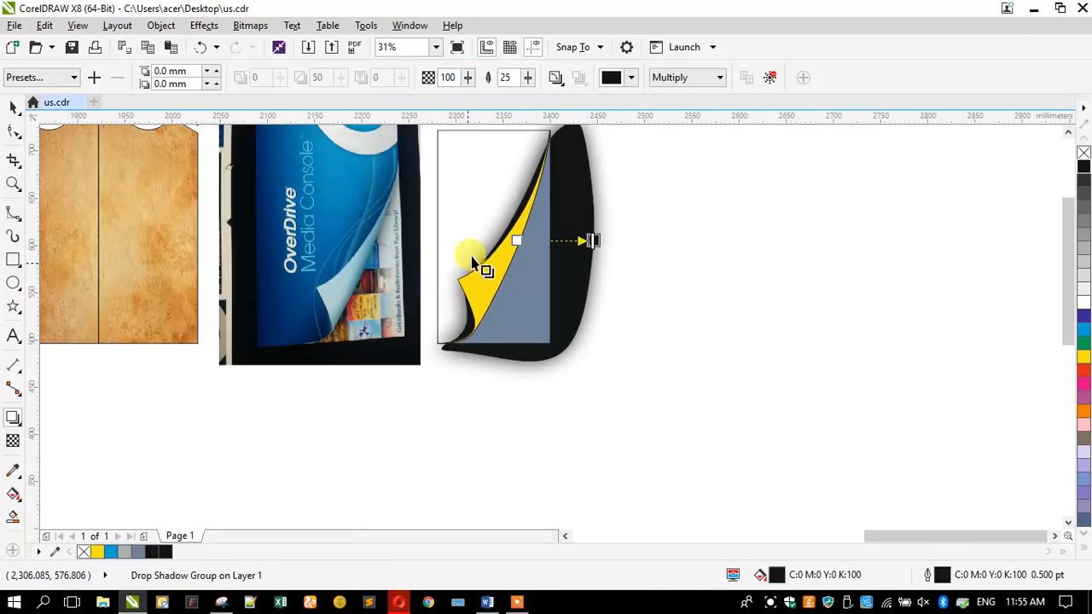
scroll(423, 144, up, 2)
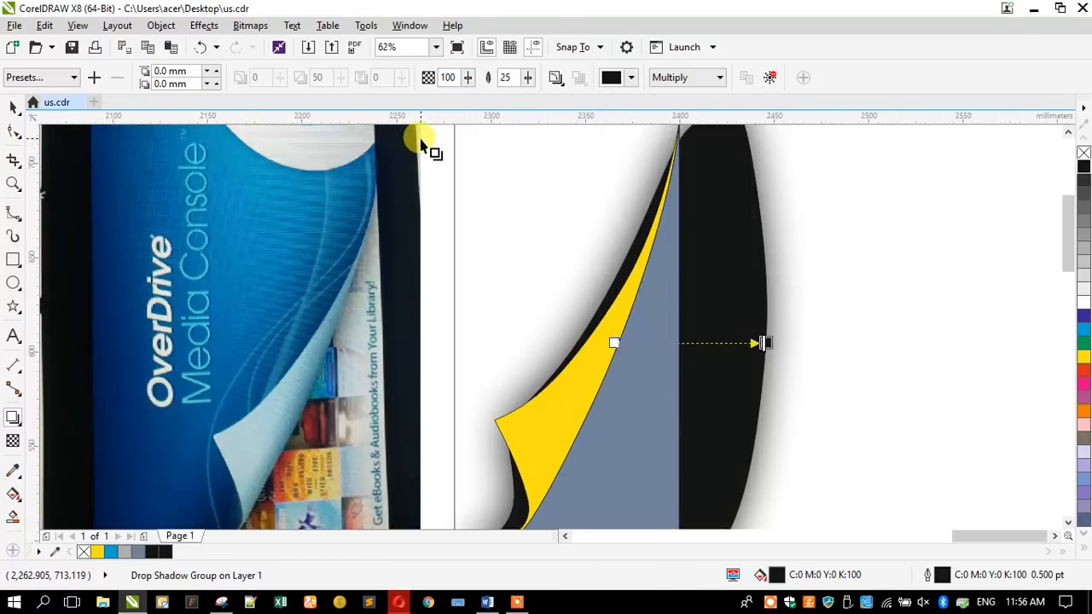
scroll(423, 143, down, 2)
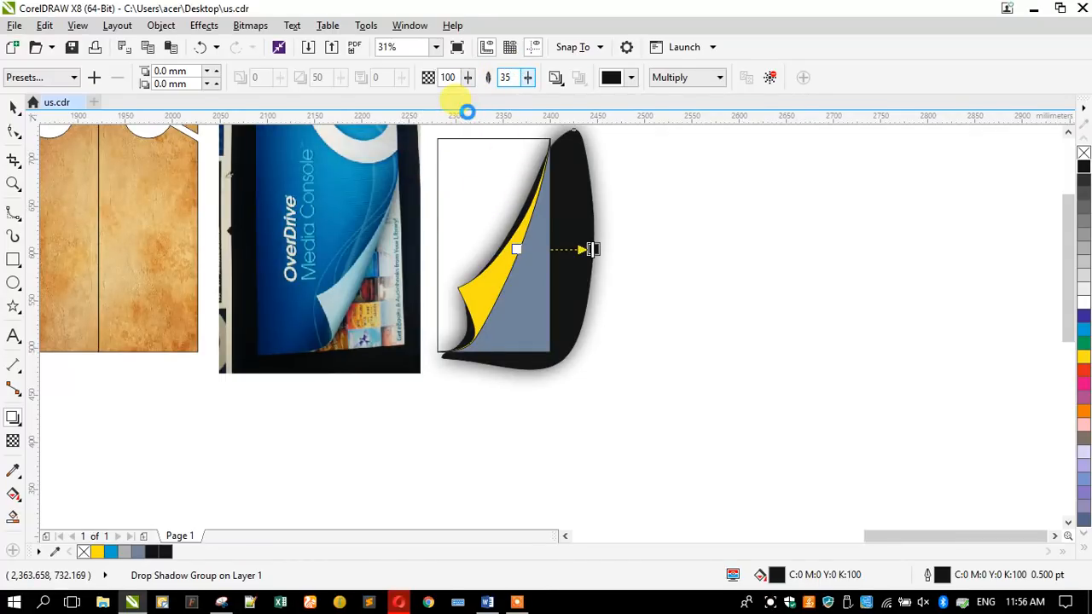
key(Return)
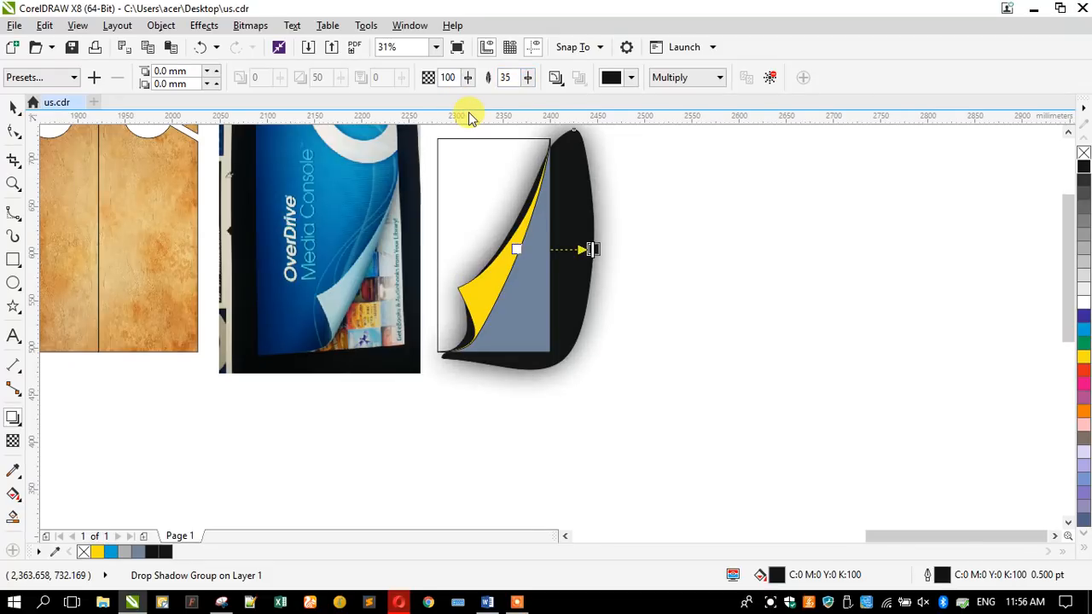
Shift the black shape and its shadow slightly right and down, checking the shadow's fit around the curl's two ends
click(13, 106)
click(564, 257)
drag(563, 257, 567, 260)
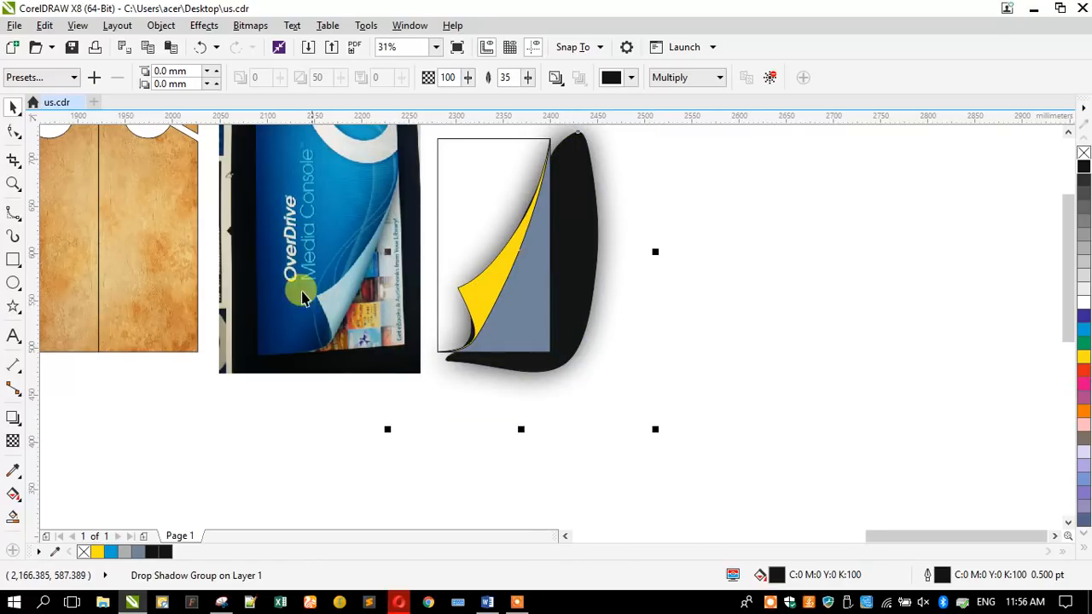
scroll(448, 345, up, 3)
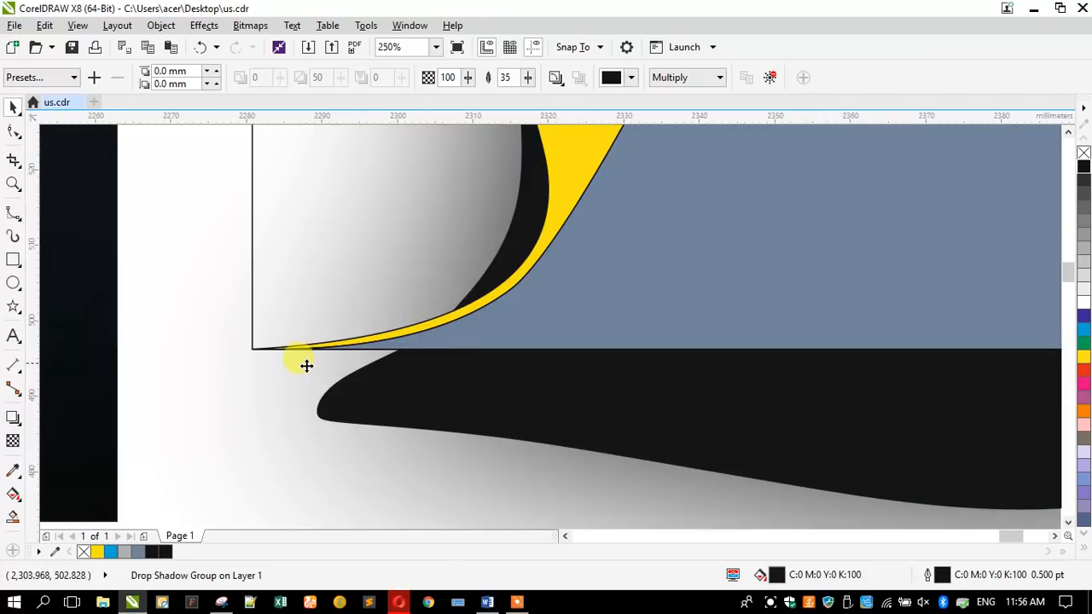
scroll(384, 416, down, 3)
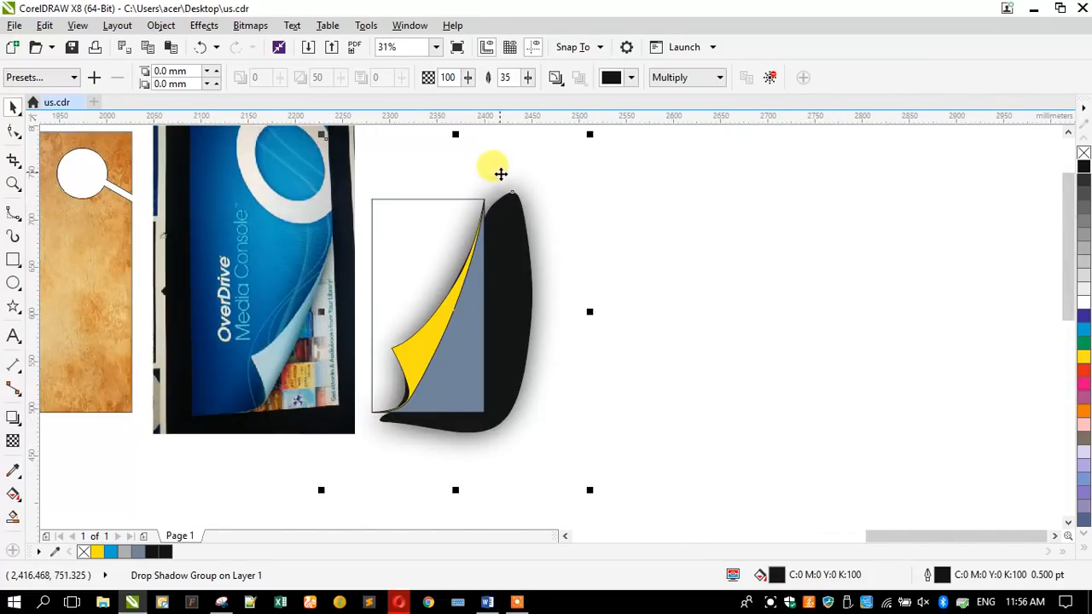
scroll(500, 179, up, 1)
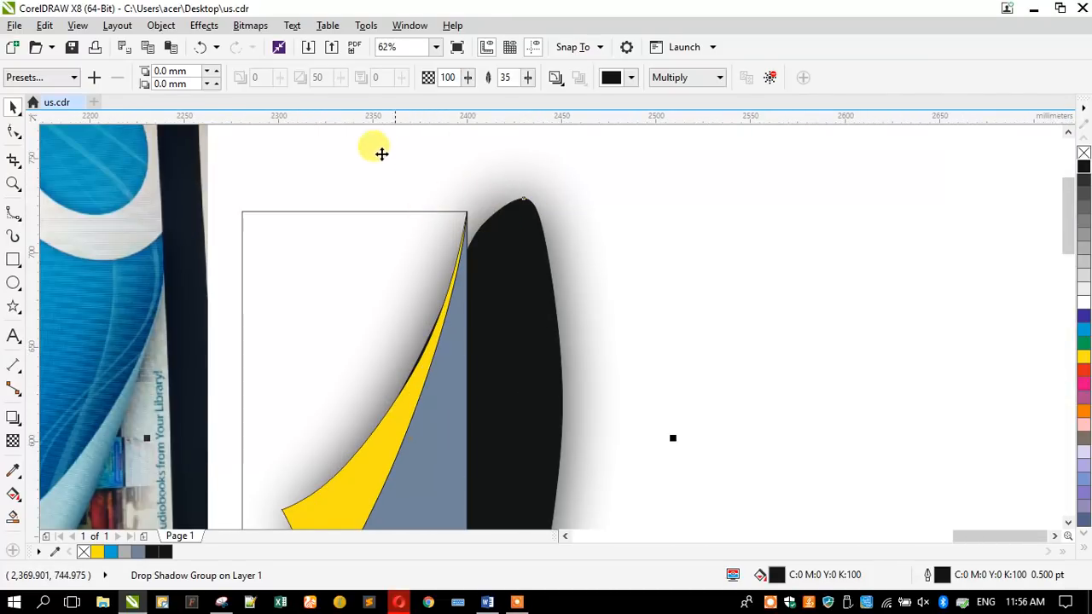
Break the drop shadow group apart and delete the black B-spline shape, keeping only the soft shadow
click(168, 27)
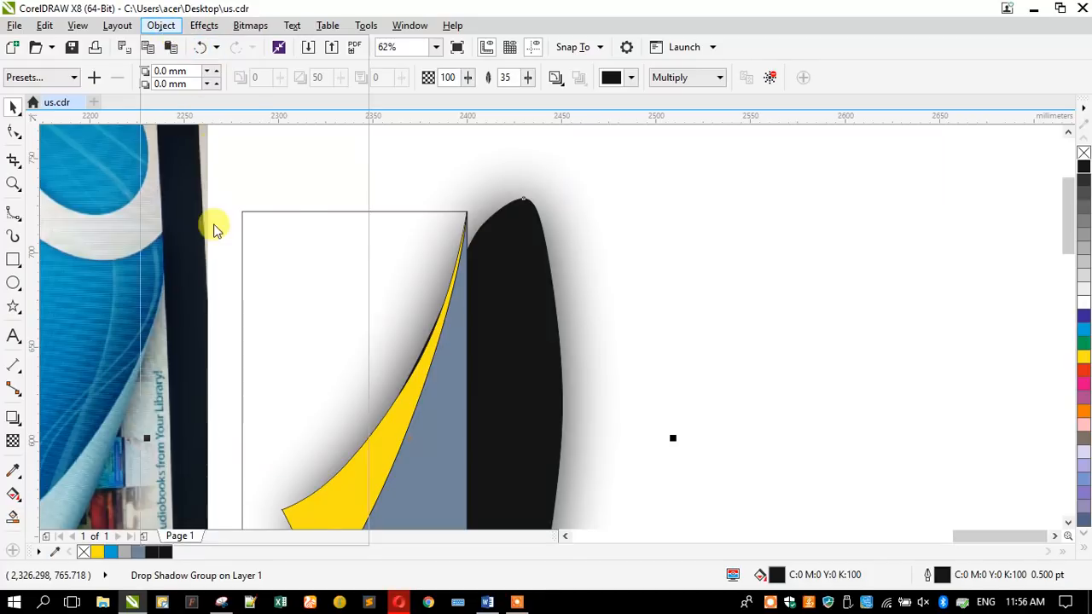
click(194, 265)
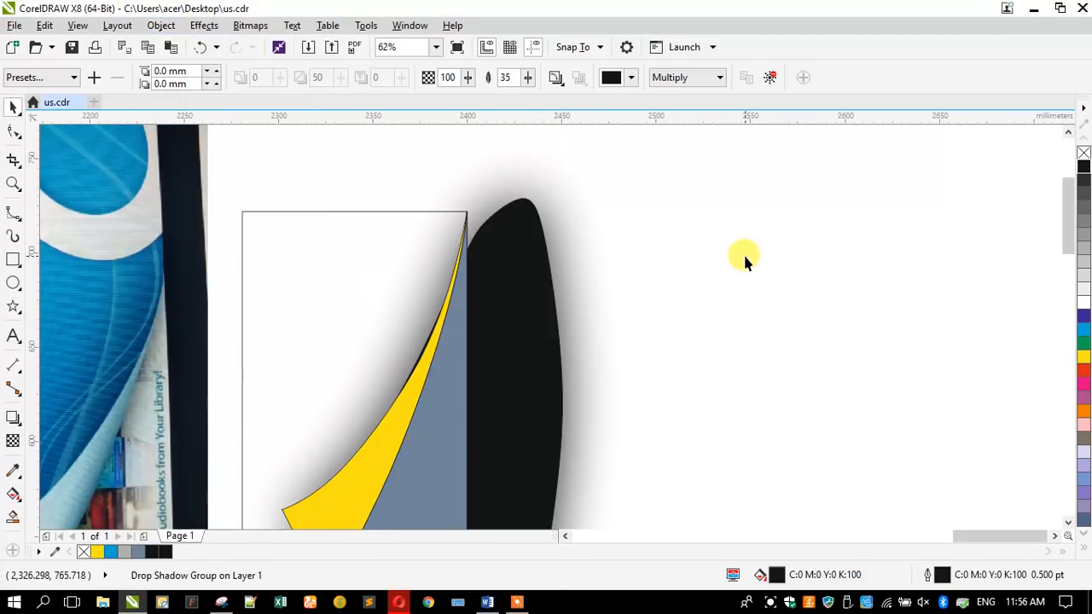
click(511, 240)
key(Delete)
scroll(633, 162, down, 2)
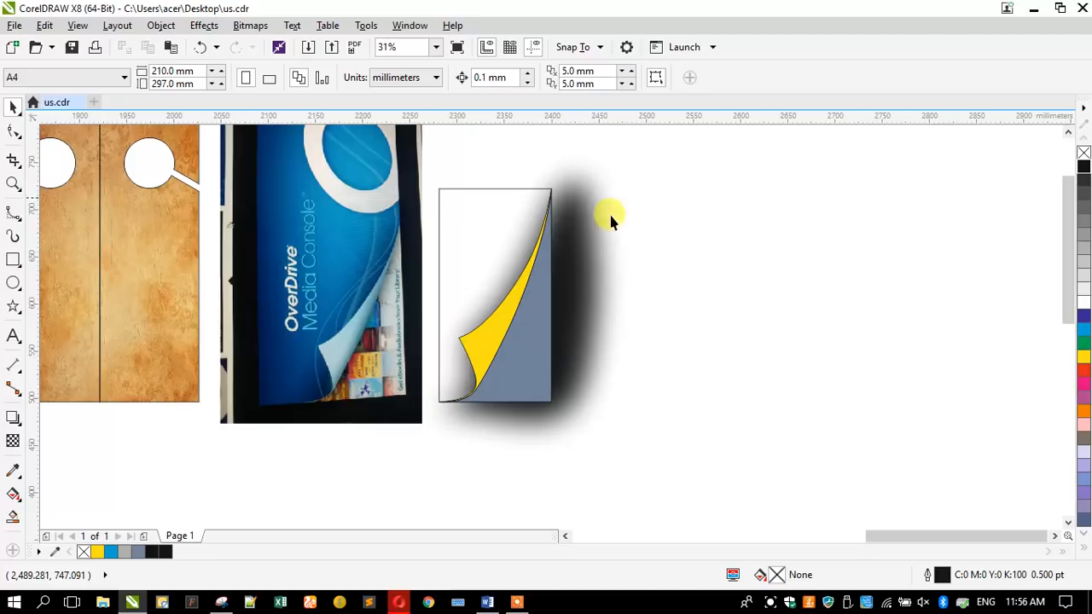
PowerClip the detached shadow inside the outlined rectangle around the page curl
click(589, 243)
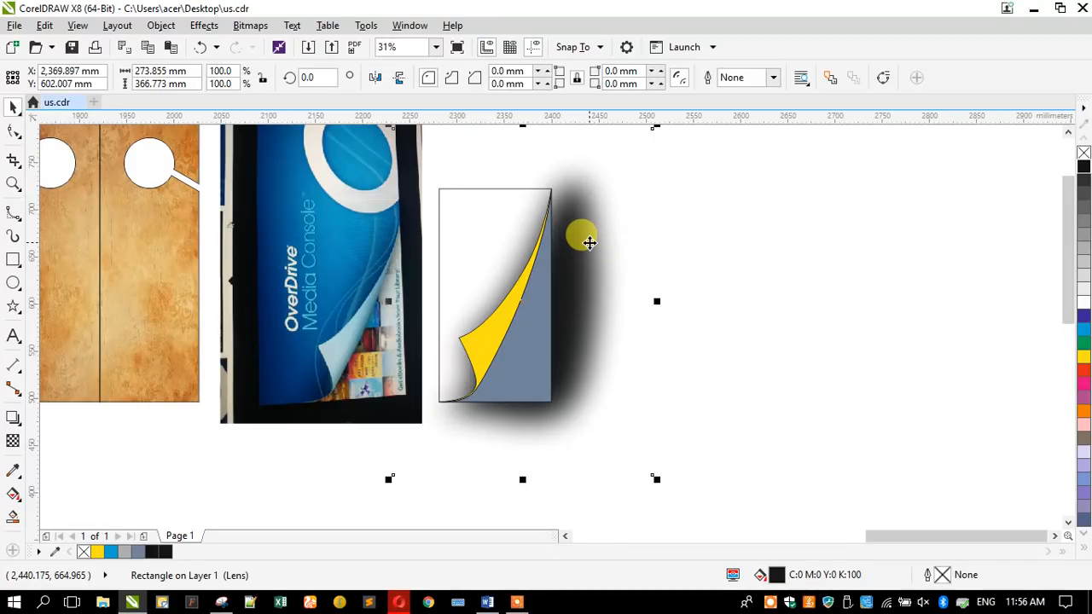
right_click(590, 244)
click(622, 325)
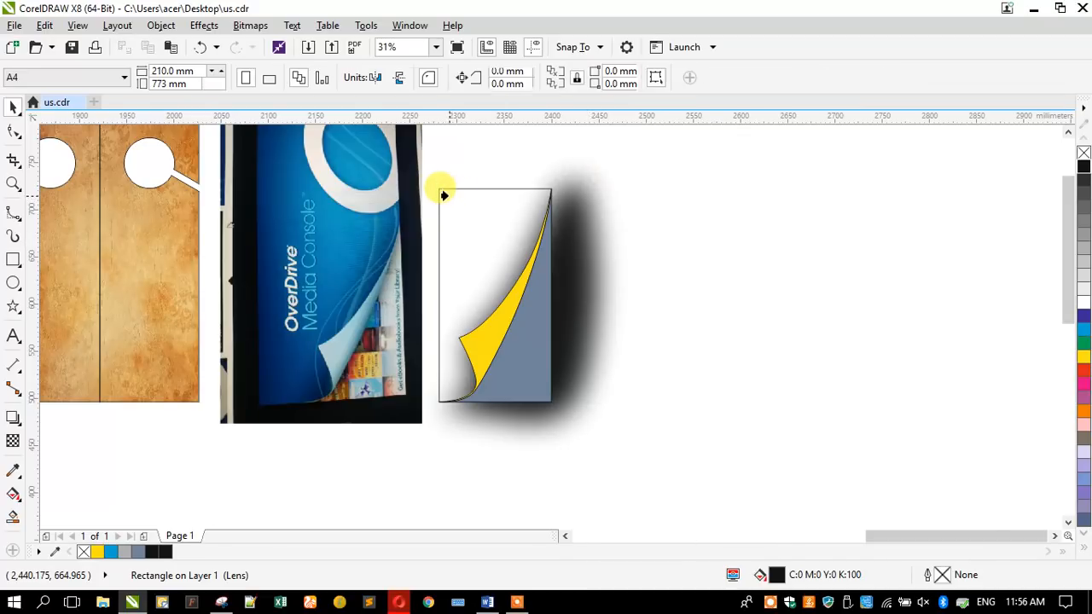
click(629, 229)
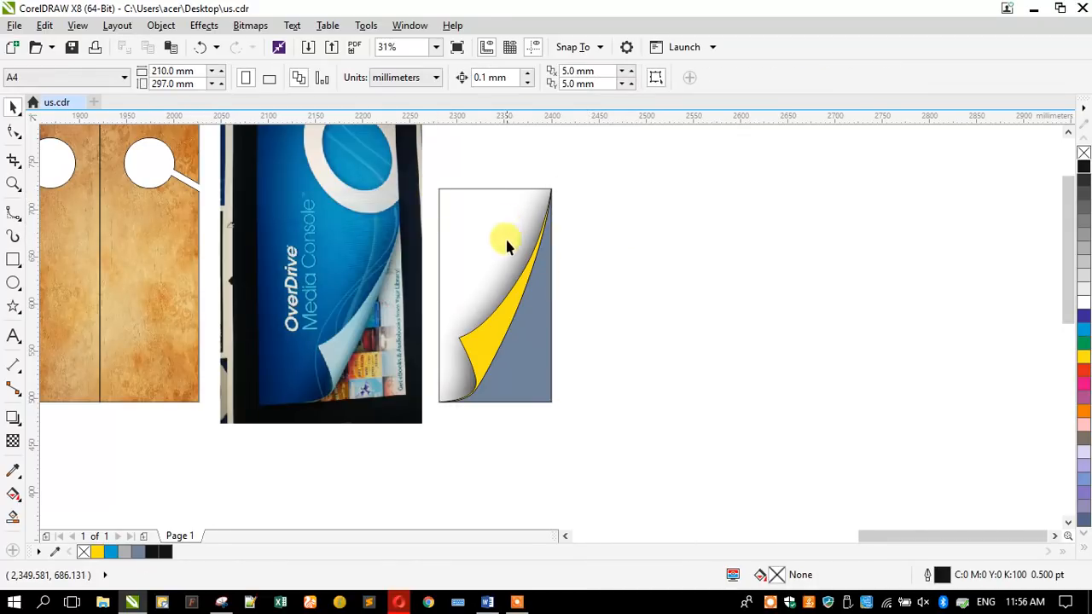
Move the shadow rectangle, yellow curl and blue-grey area onto the textured door hangers' lower right corner and bring them to the front
click(505, 335)
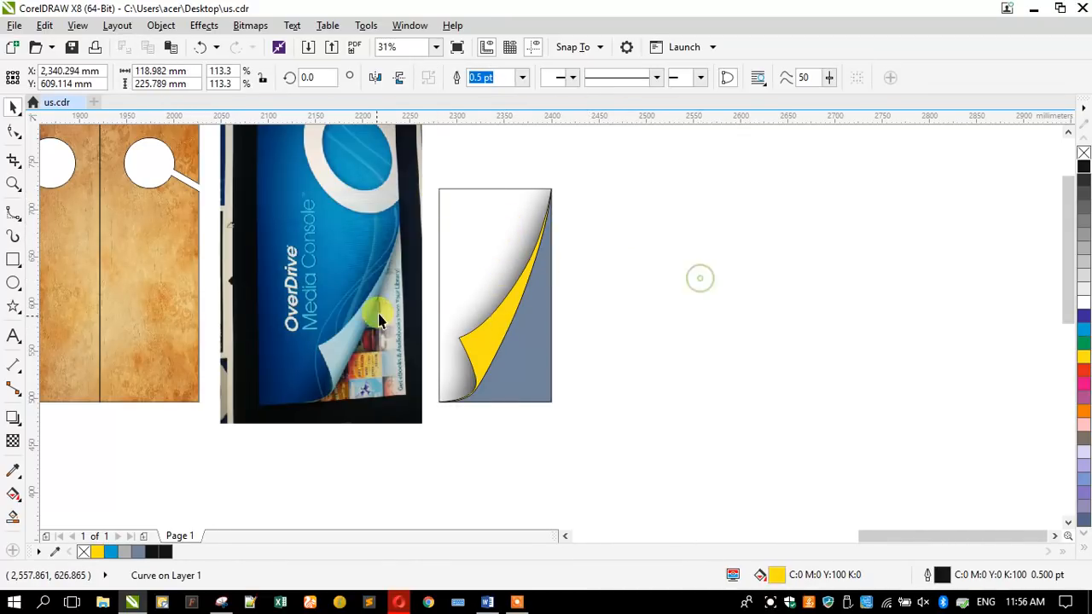
click(697, 273)
click(458, 254)
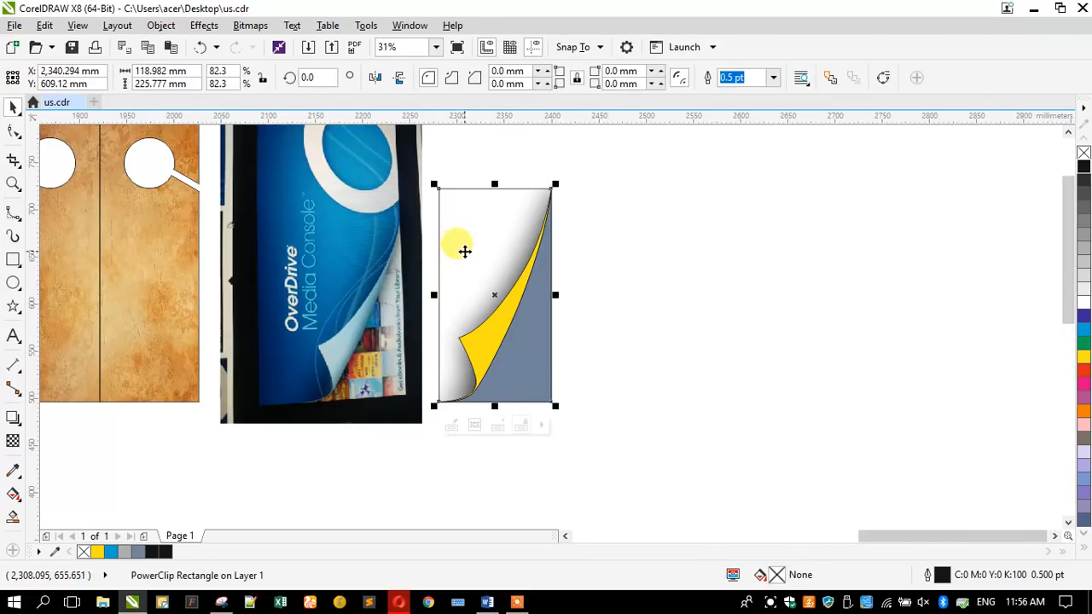
drag(565, 418, 442, 202)
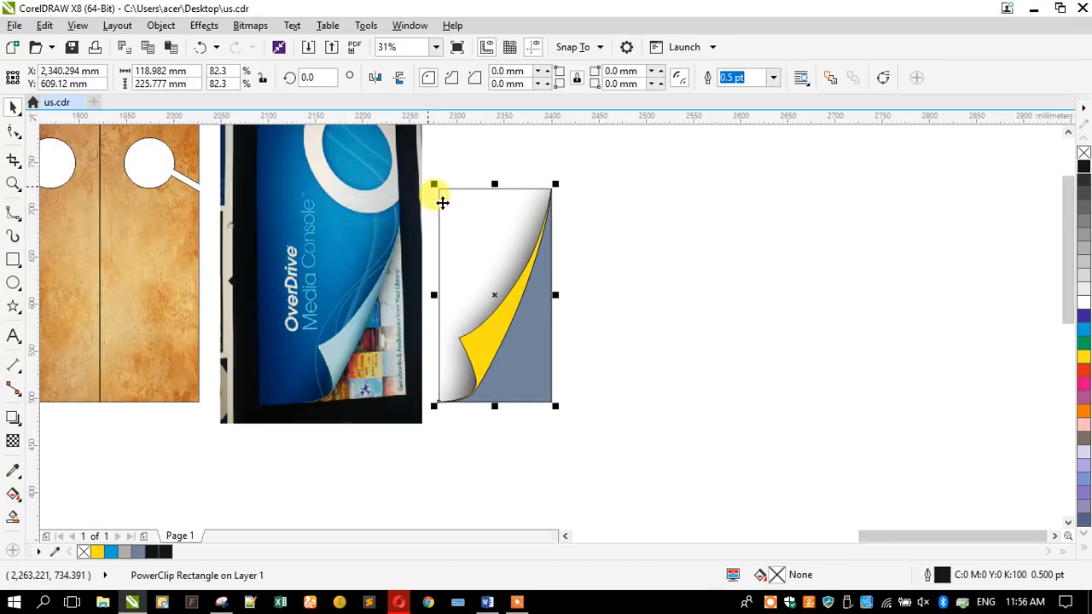
drag(551, 402, 200, 401)
scroll(516, 326, down, 2)
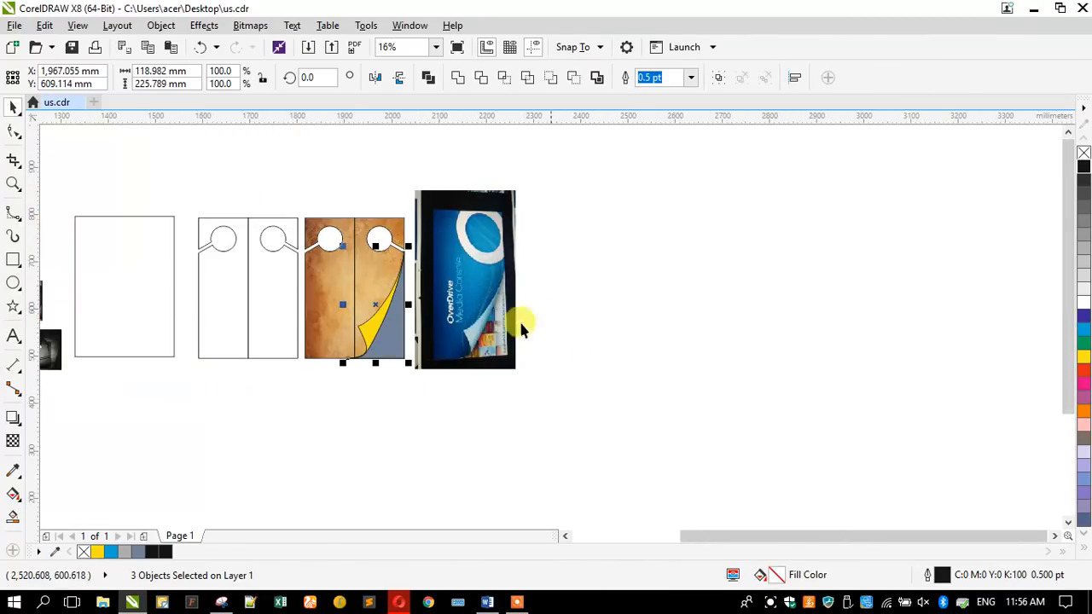
scroll(384, 300, up, 2)
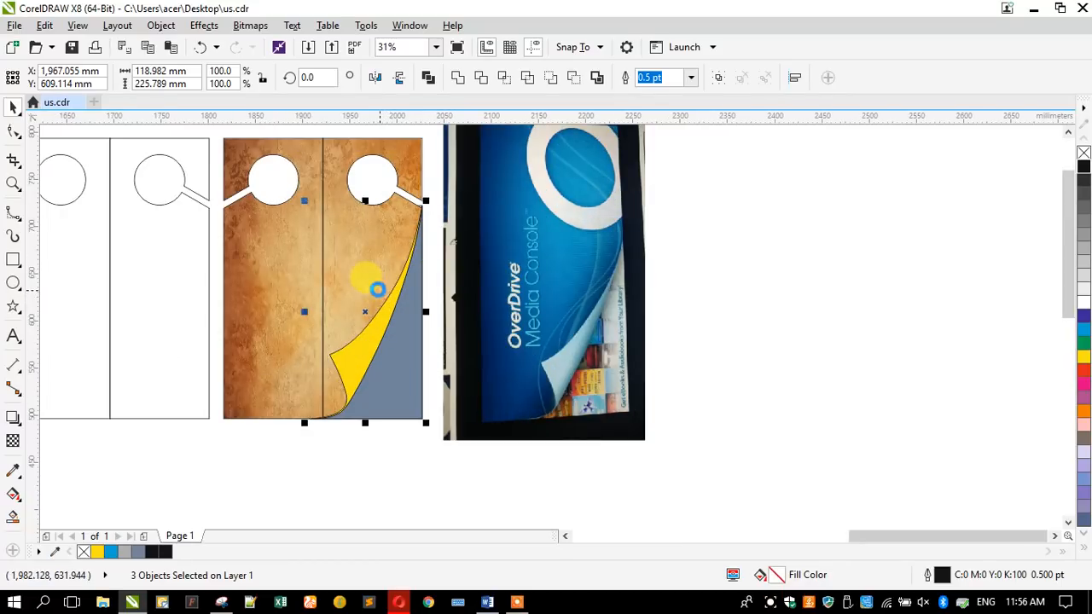
key(Escape)
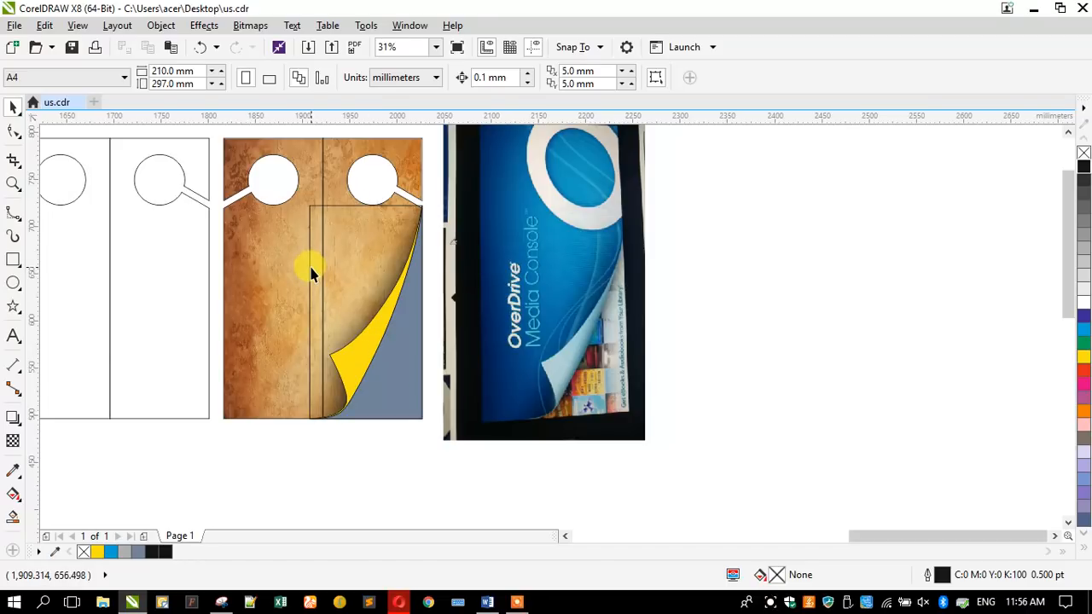
PowerClip the shadow rectangle, yellow curl and blue-grey area inside the textured door hanger shape
click(311, 268)
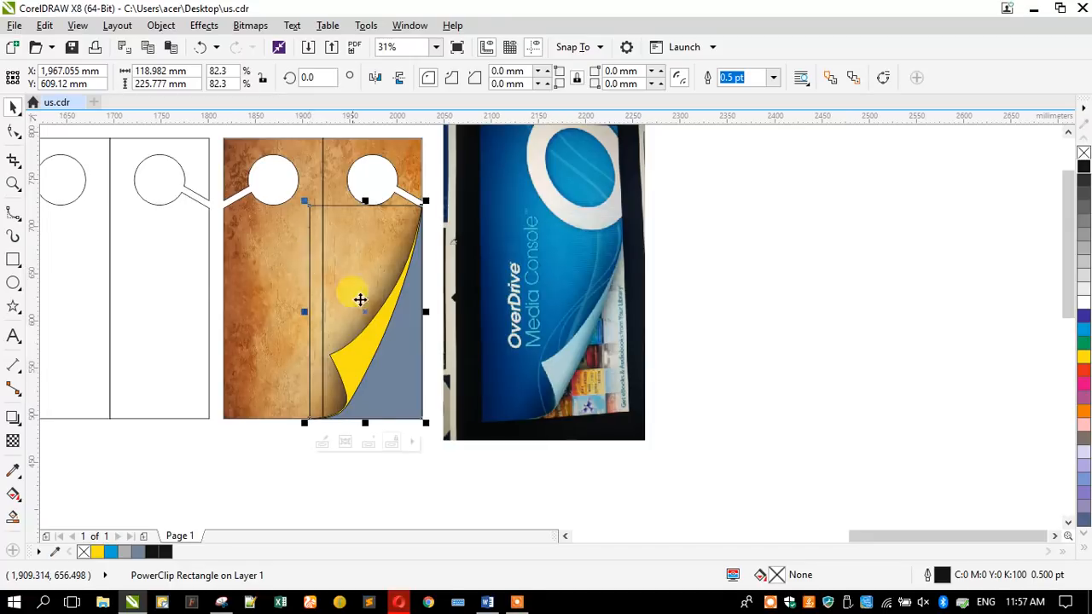
drag(435, 433, 291, 183)
right_click(316, 217)
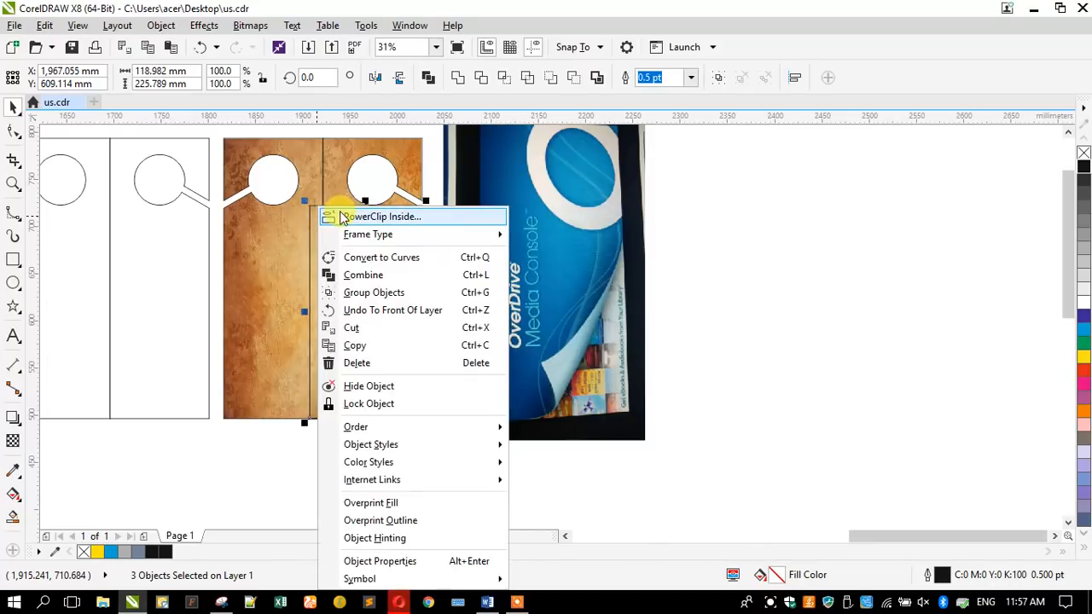
click(319, 214)
click(294, 226)
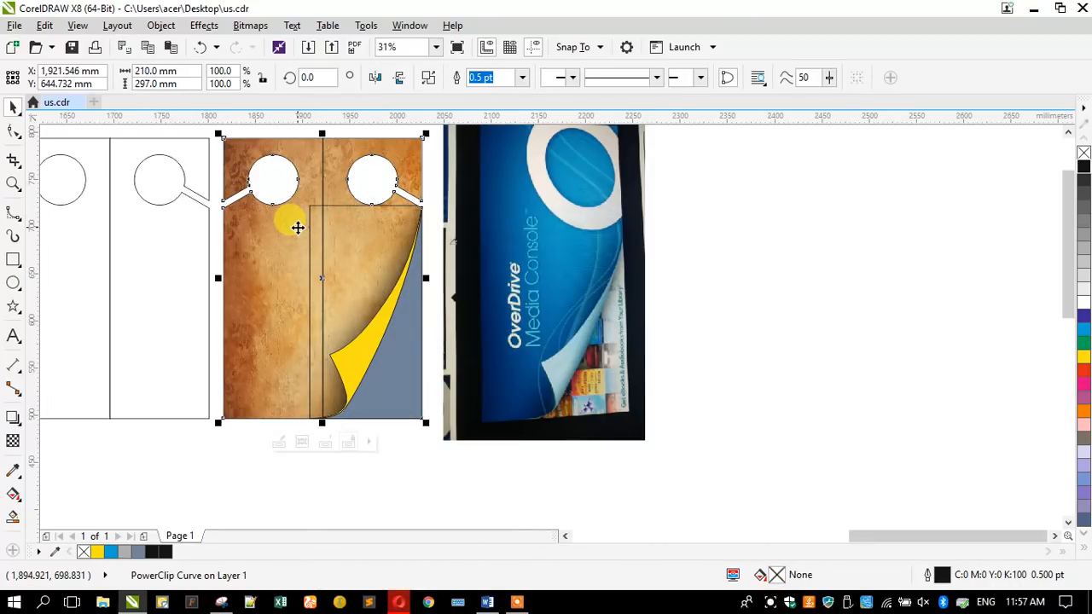
Open the door hanger's PowerClip contents and remove the outlines from the three page-curl objects
double_click(297, 226)
click(339, 236)
drag(273, 454, 464, 199)
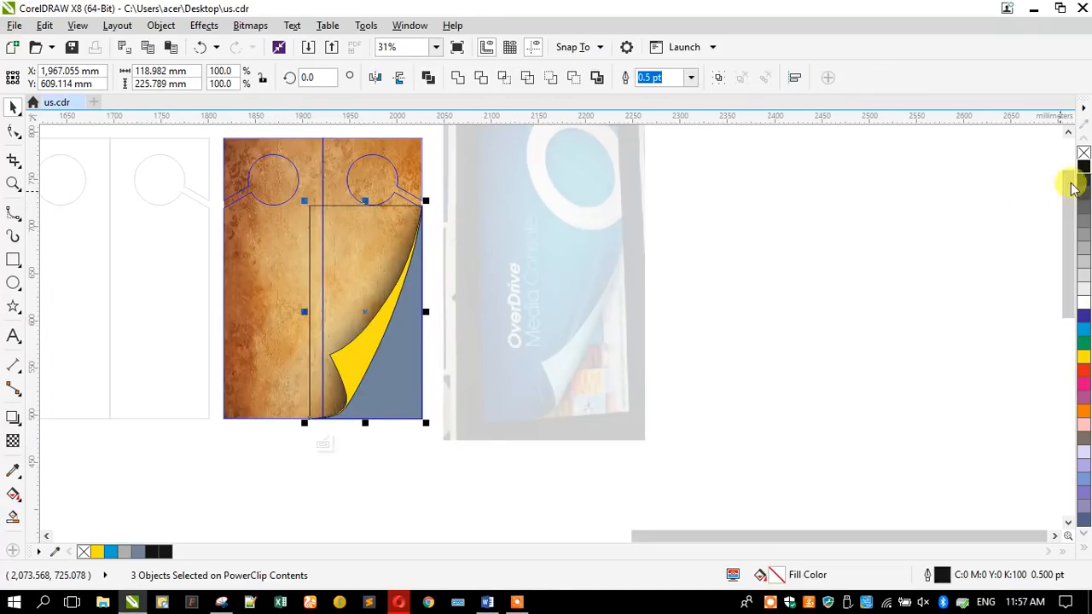
right_click(1083, 152)
click(786, 307)
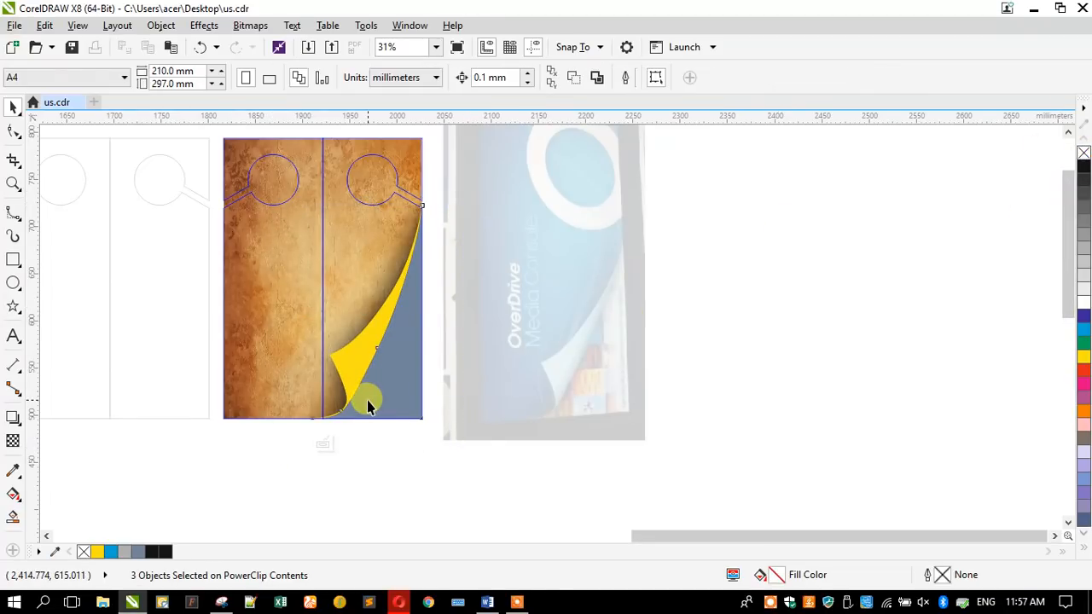
Fill the blue-grey area beneath the curl with black and finish editing the PowerClip contents
click(369, 406)
click(1081, 163)
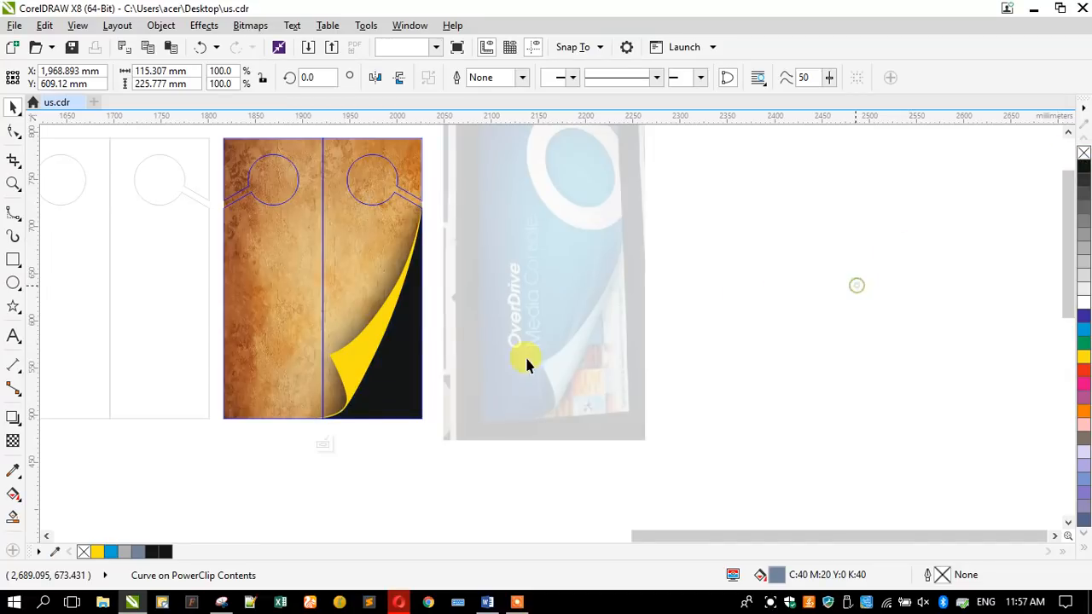
click(274, 443)
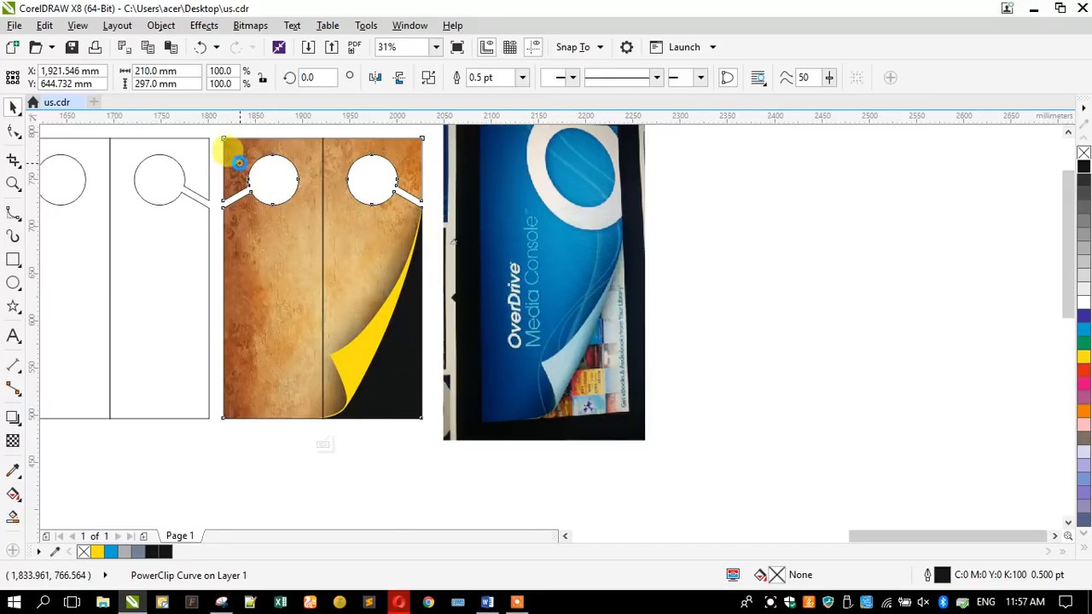
Open the textured door hanger's PowerClip contents, duplicate the old paper bitmap in place and send the copy to the back of the layer
double_click(238, 161)
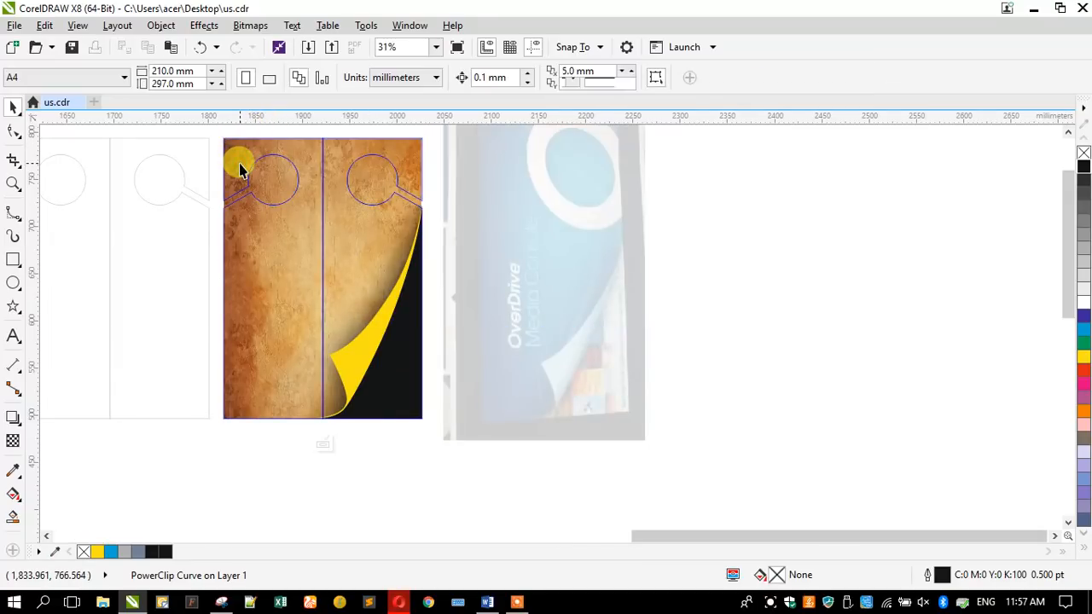
click(253, 269)
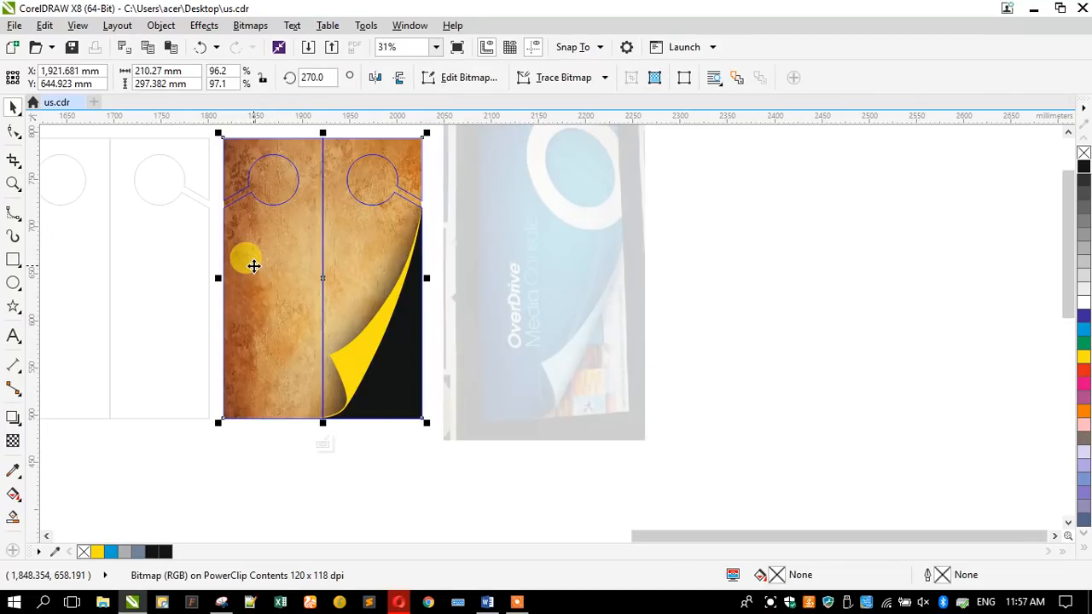
key(Delete)
drag(254, 266, 587, 279)
key(ctrl+z)
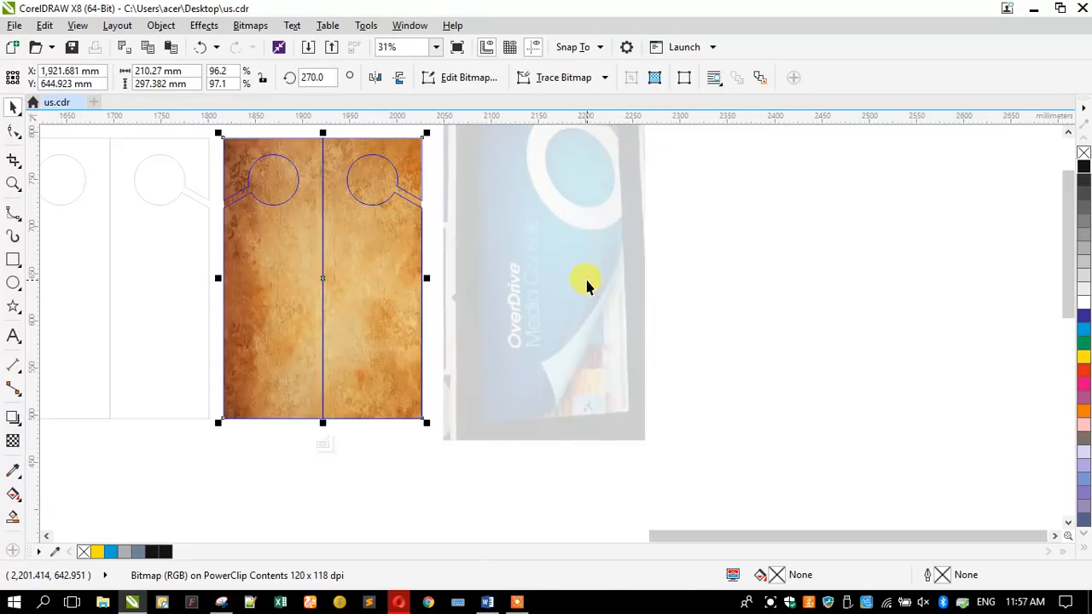
key(shift+Page_Down)
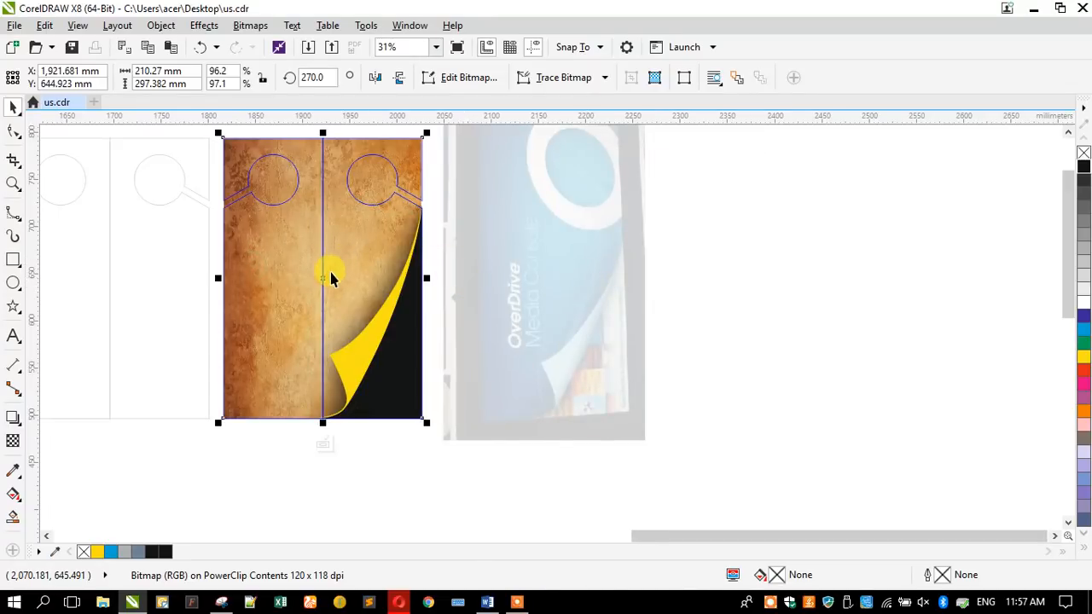
PowerClip the selected old paper bitmap inside the yellow page-curl shape
right_click(321, 278)
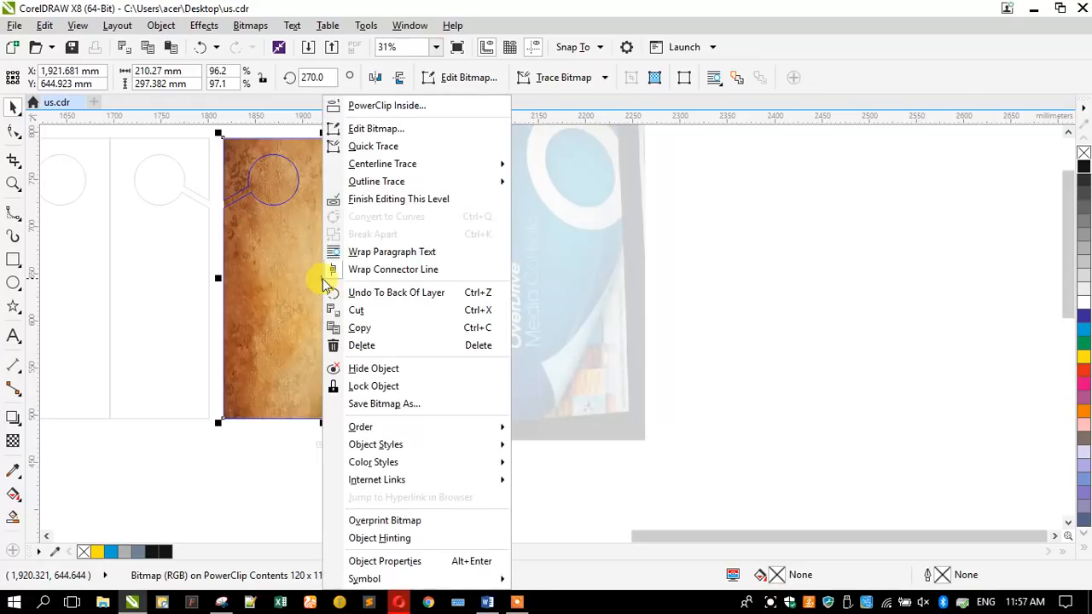
click(366, 102)
click(343, 364)
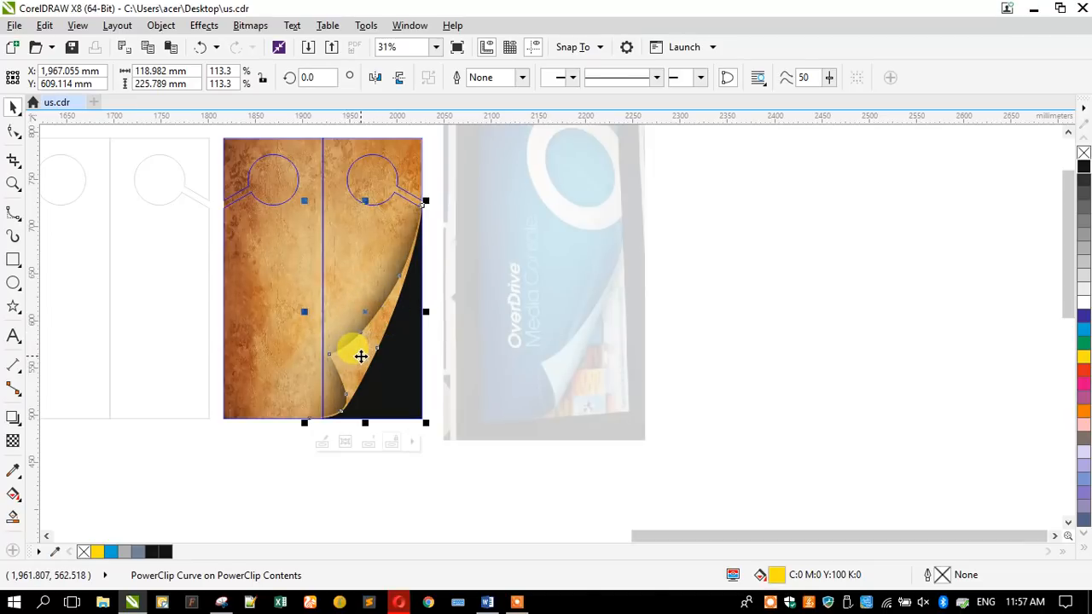
Open the page curl's PowerClip contents, try mirroring its paper texture horizontally, and finish editing the curl
double_click(360, 358)
click(291, 335)
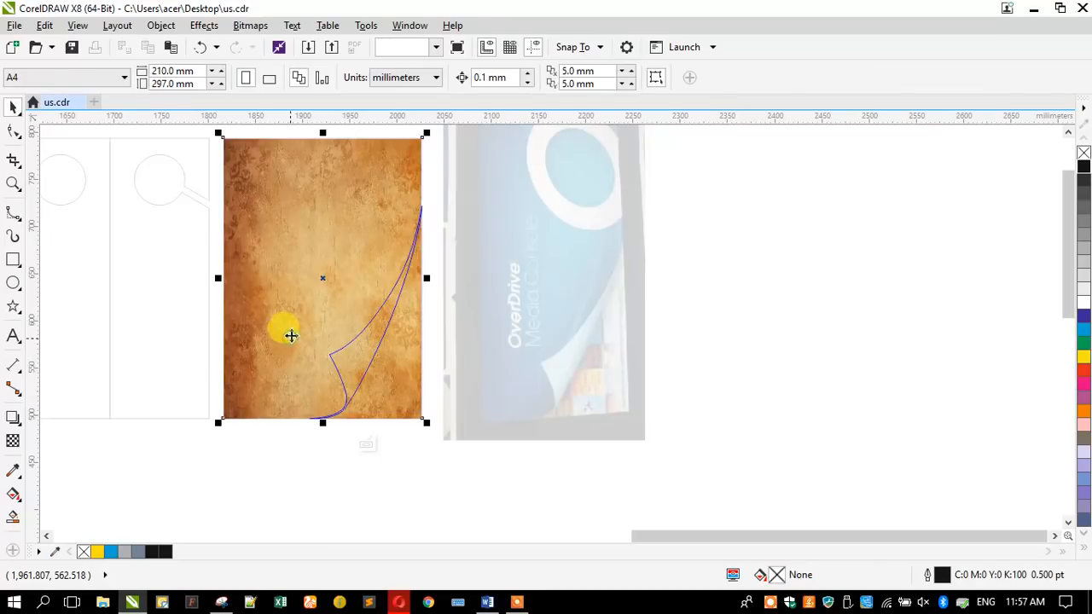
click(371, 79)
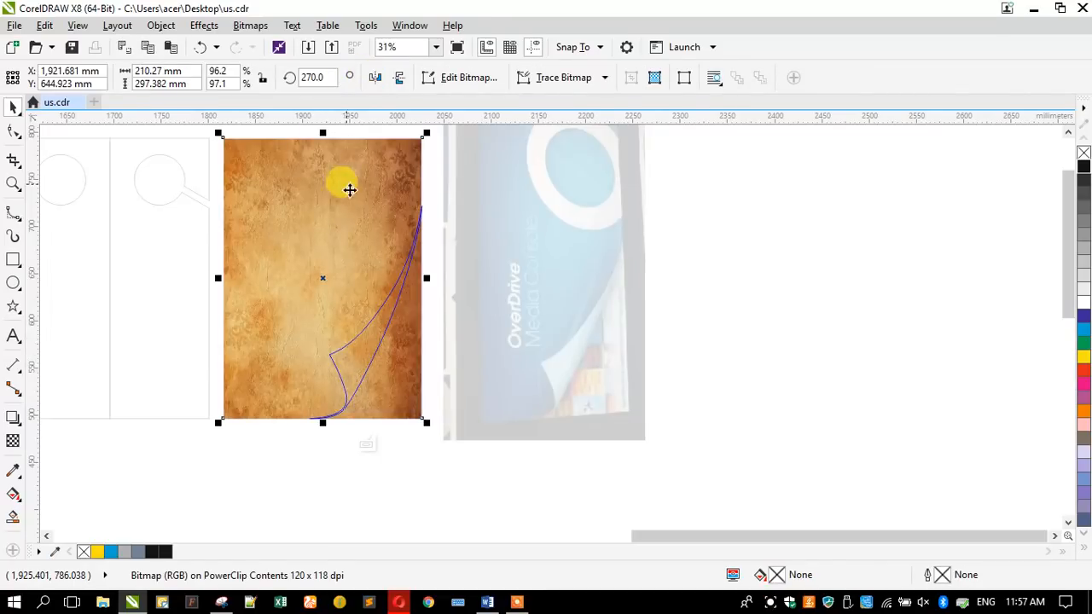
click(399, 79)
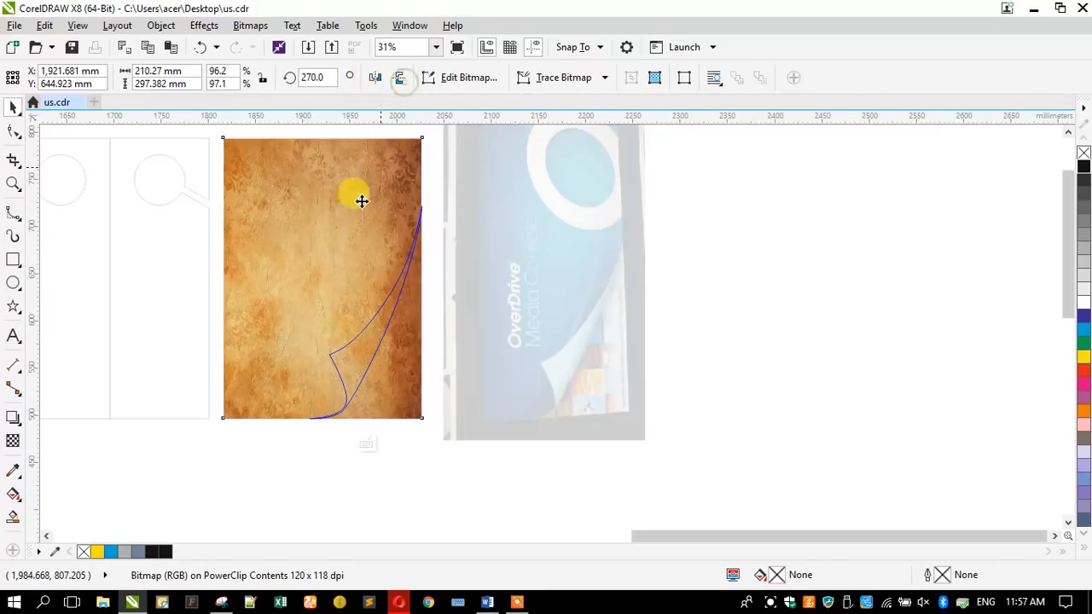
drag(347, 249, 339, 242)
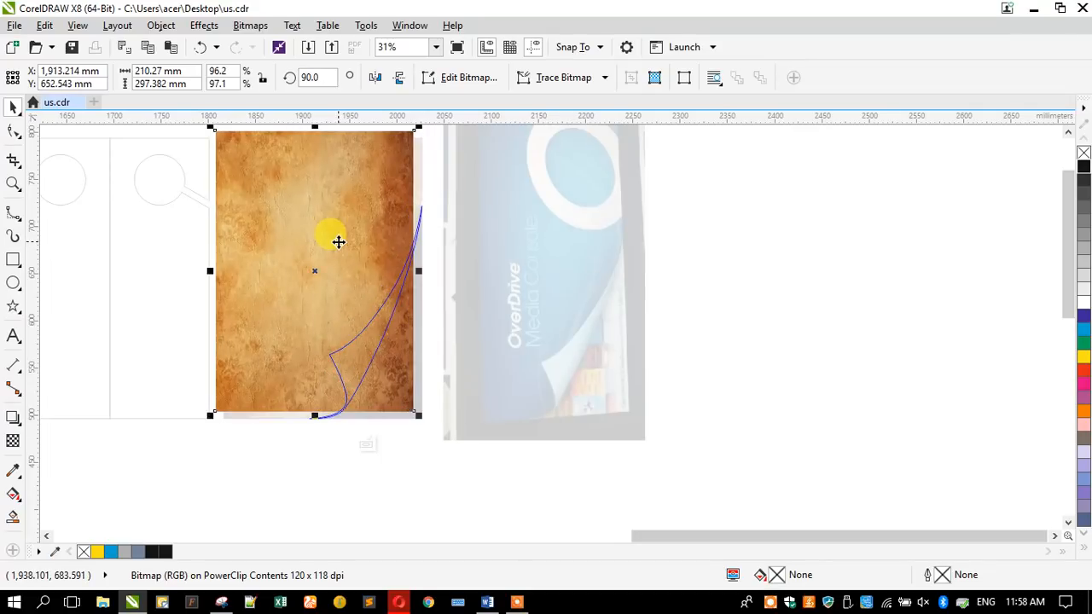
key(ctrl+z)
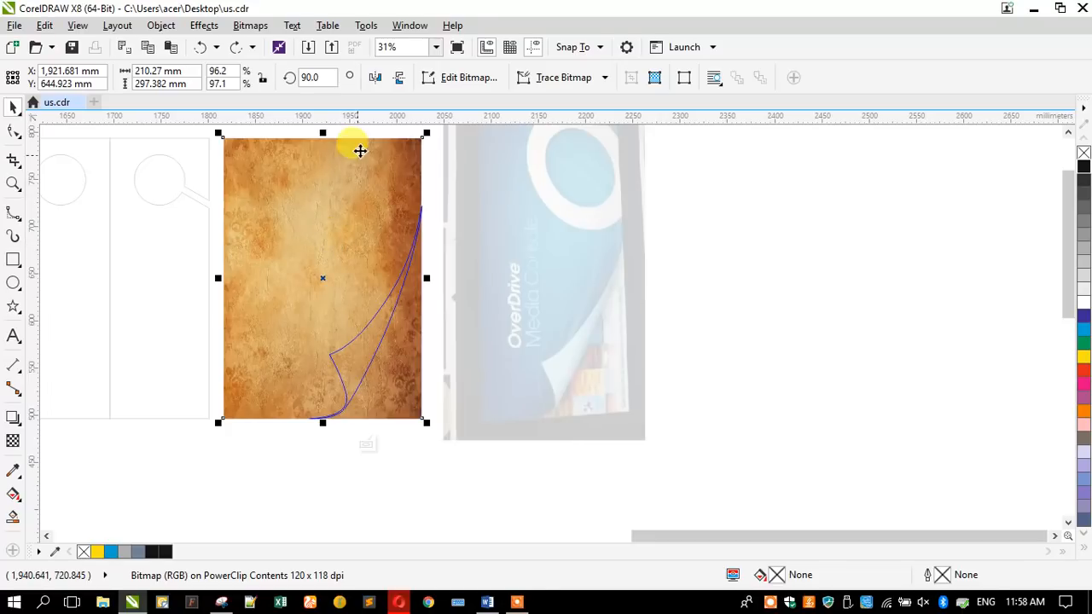
click(400, 79)
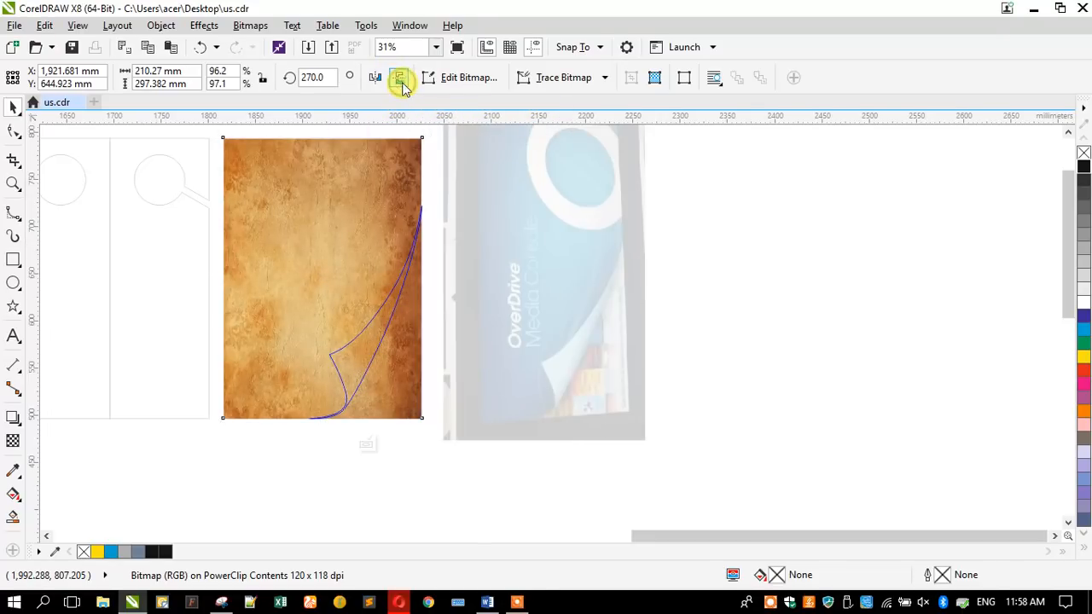
ctrl+click(250, 448)
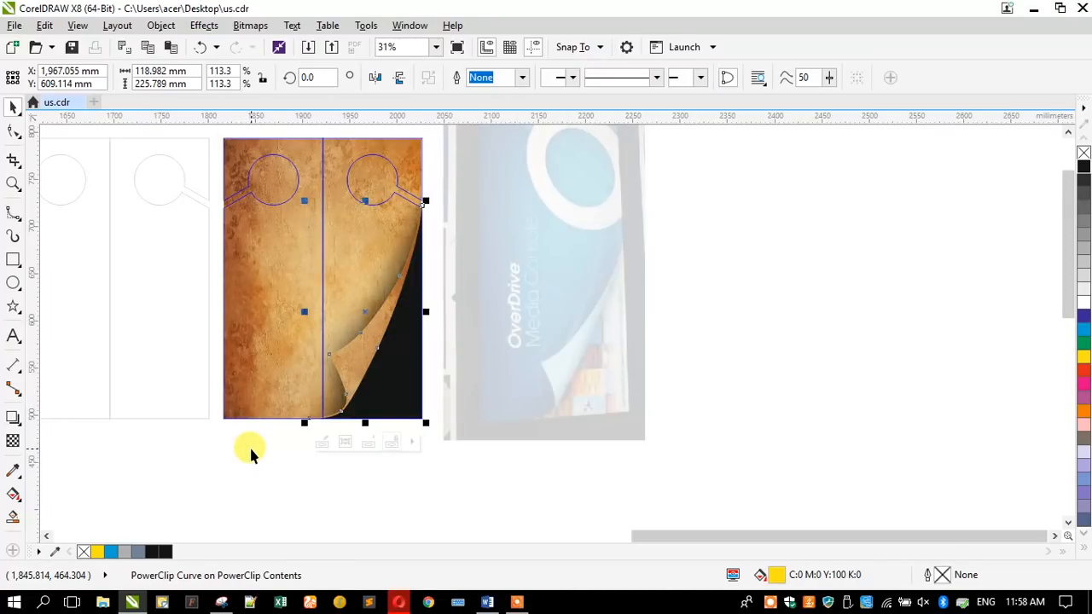
click(250, 449)
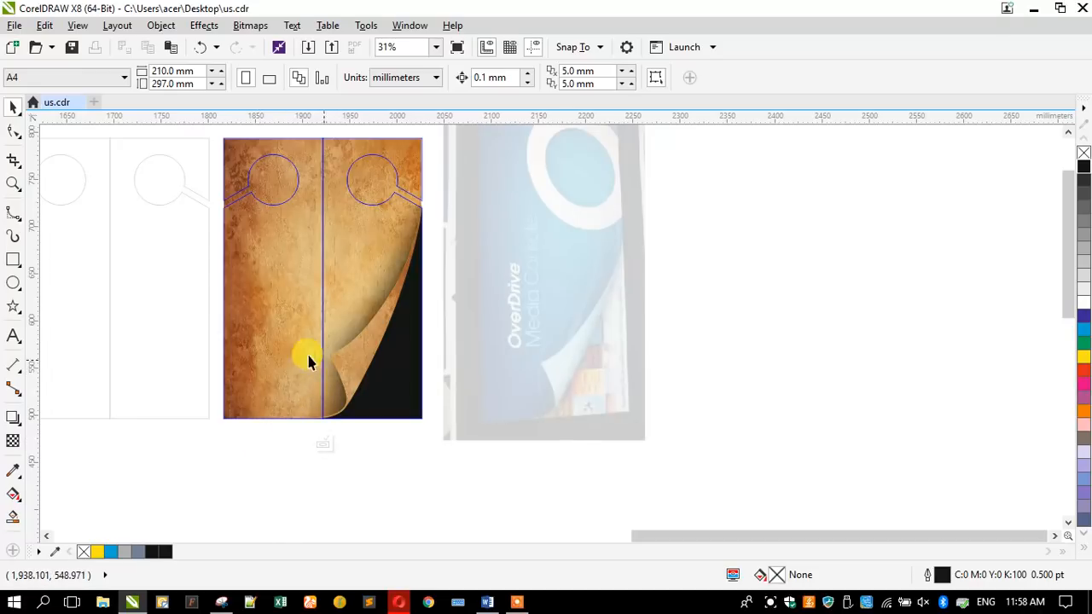
Reopen the page curl's PowerClip contents and undo the mirroring of its paper texture
ctrl+click(356, 369)
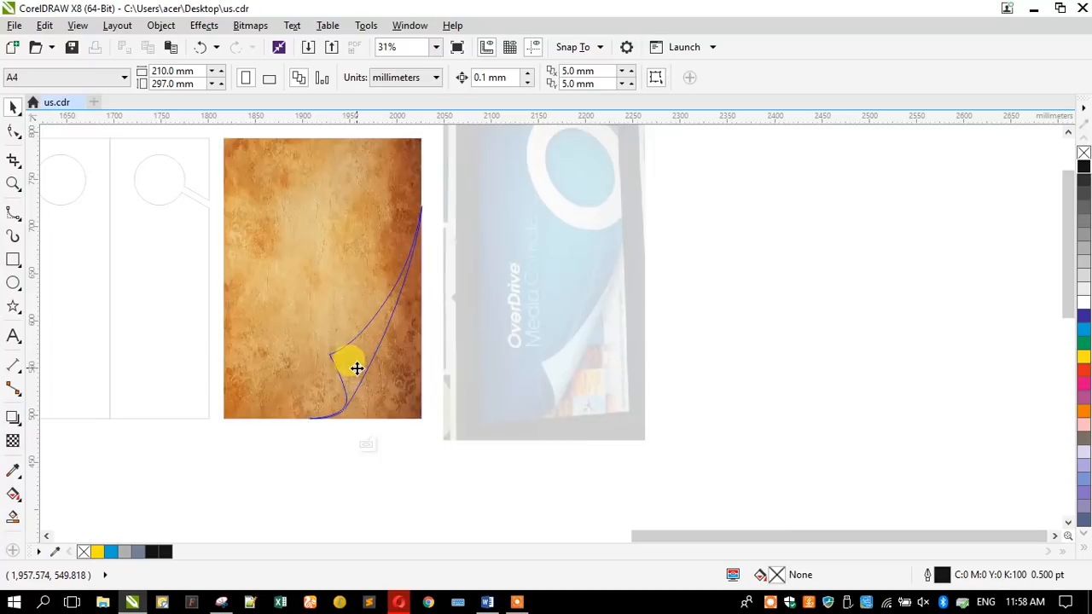
key(ctrl+z)
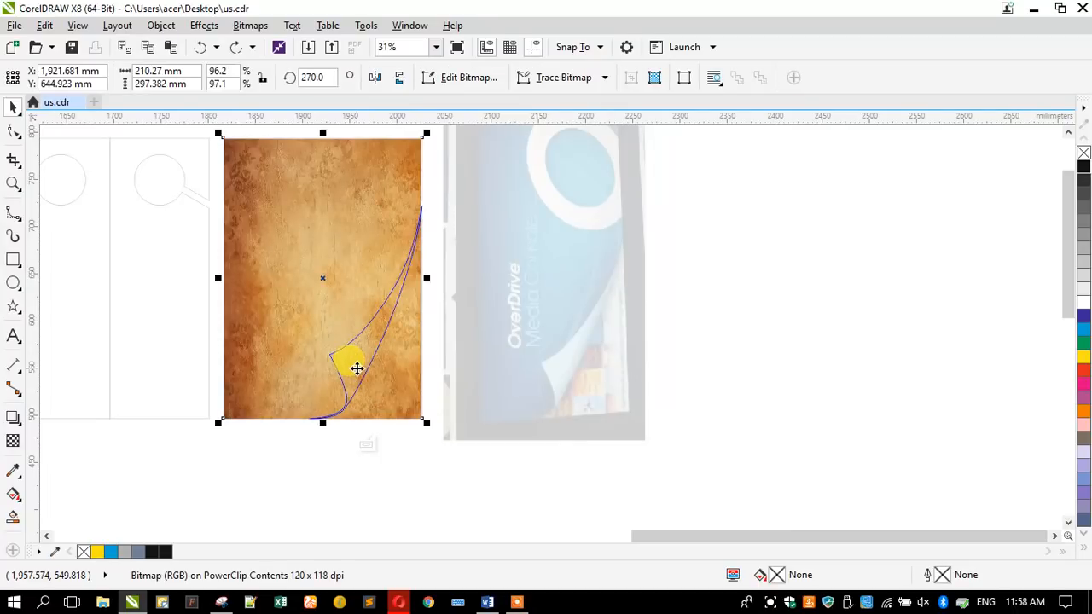
Undo the recent edits to the PowerClip contents, including a trial move inside the frame
key(ctrl+z)
key(ctrl+z)
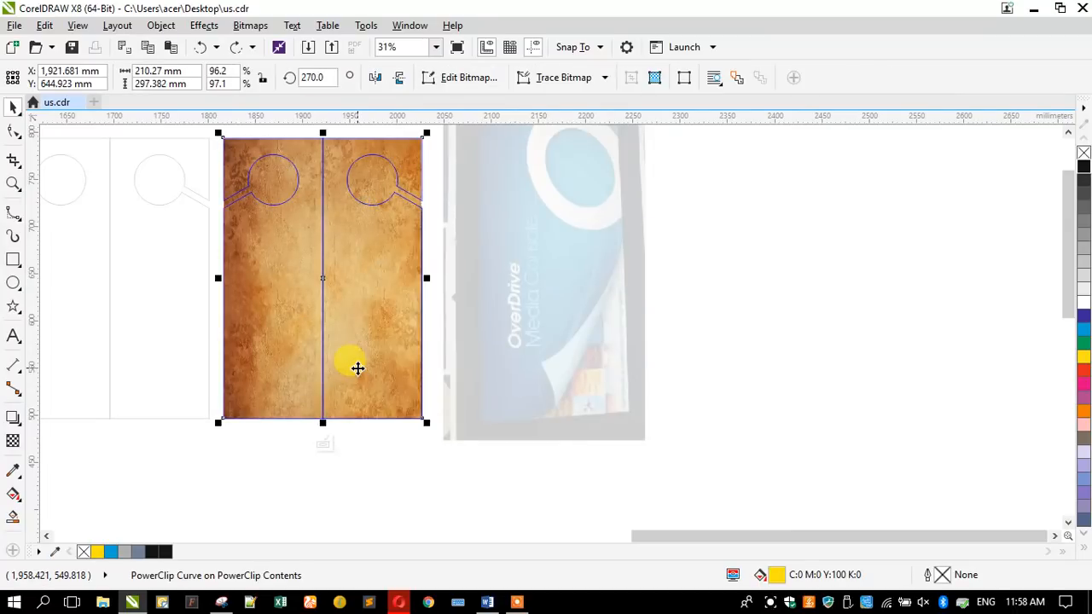
key(ctrl+z)
drag(264, 373, 419, 368)
key(ctrl+z)
Select the yellow page-curl shape and open its fill for editing as a fountain fill
click(357, 364)
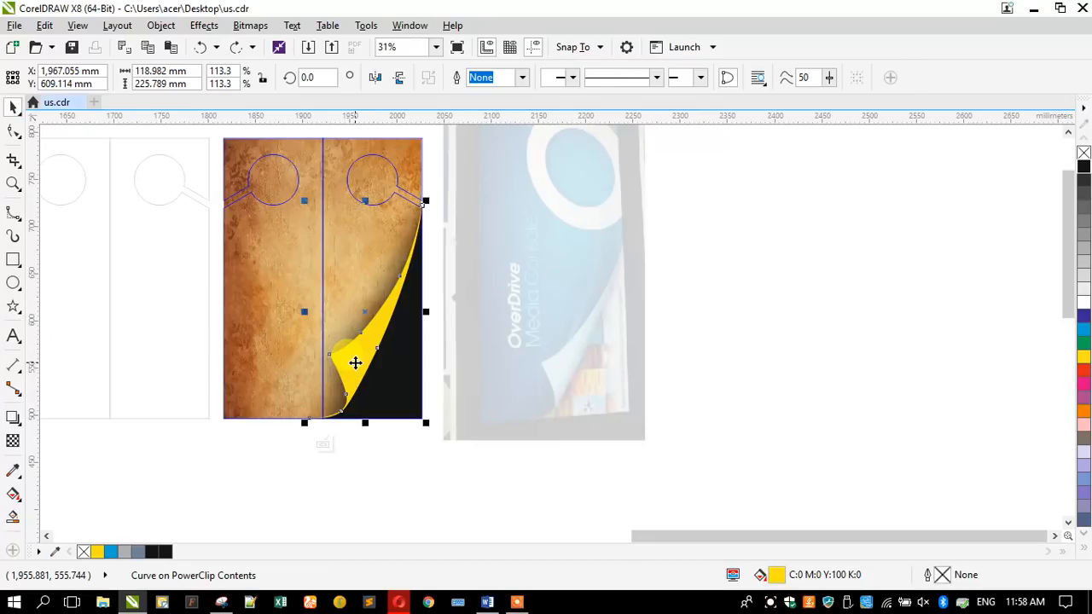
key(F11)
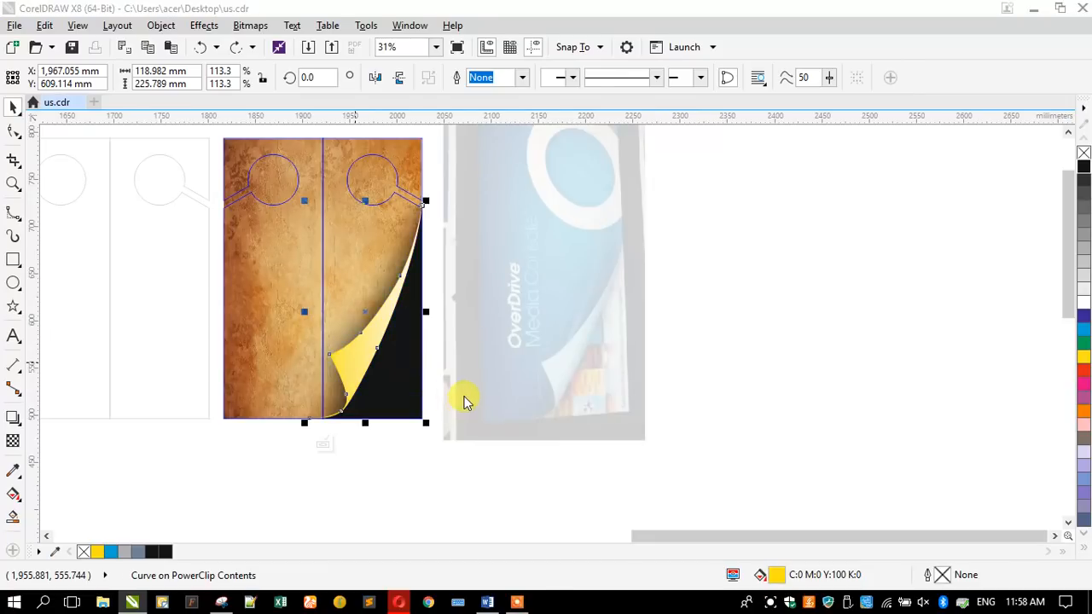
click(797, 426)
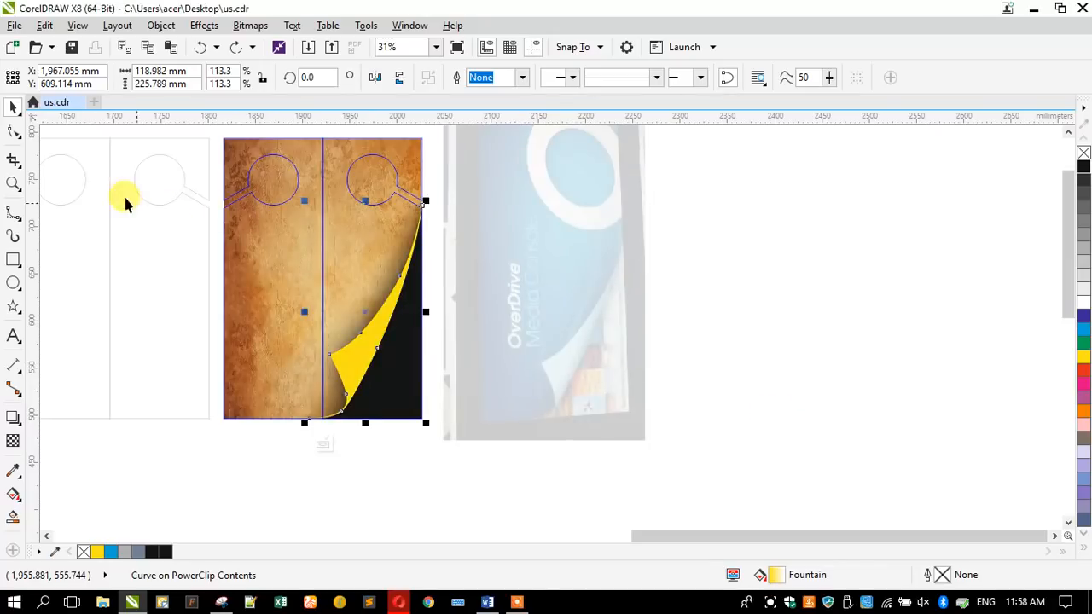
click(13, 184)
drag(219, 134, 439, 432)
click(13, 106)
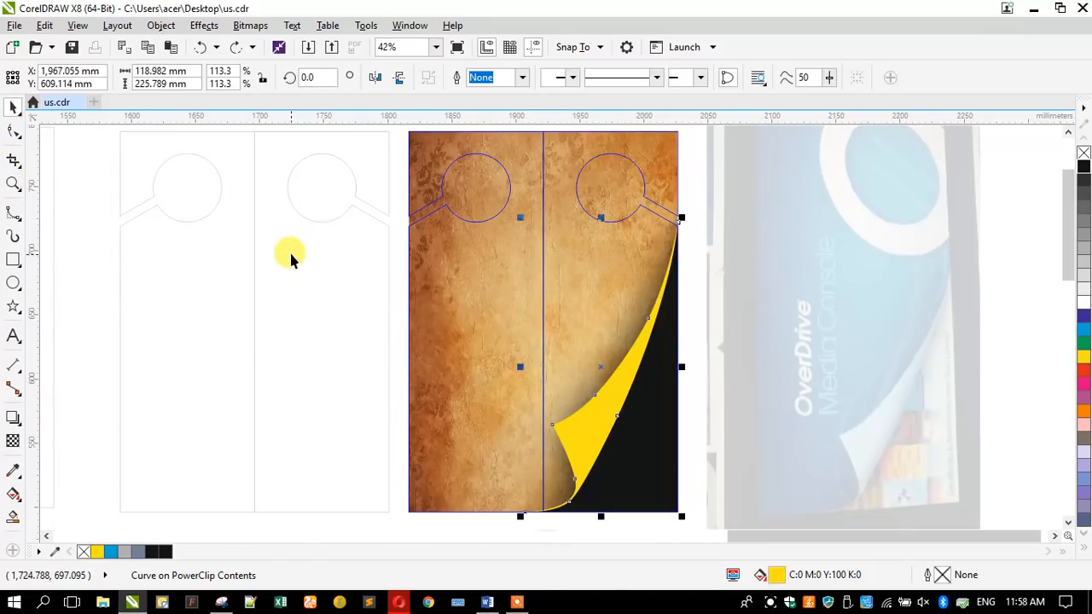
key(F11)
drag(437, 162, 926, 128)
drag(779, 245, 801, 220)
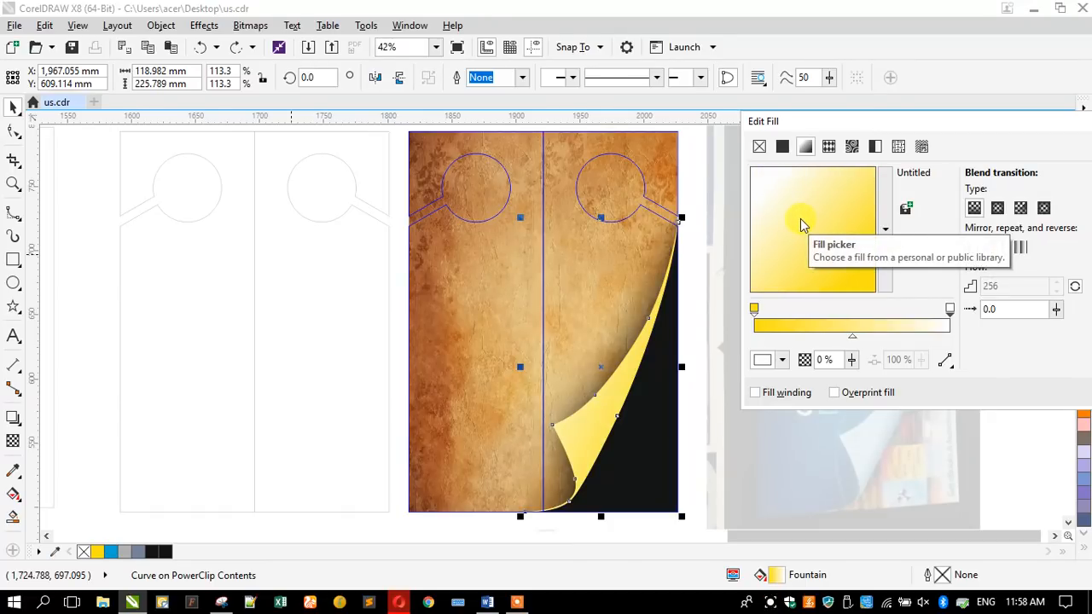
Set the gradient's first colour to black (K 100), sampled from the dark corner behind the page curl
click(754, 310)
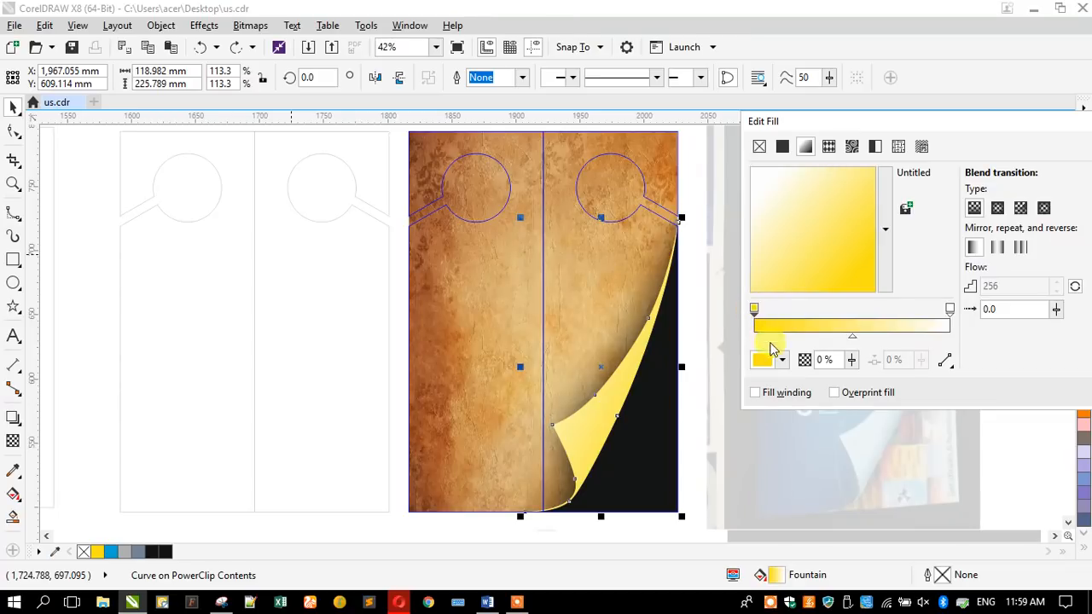
click(761, 360)
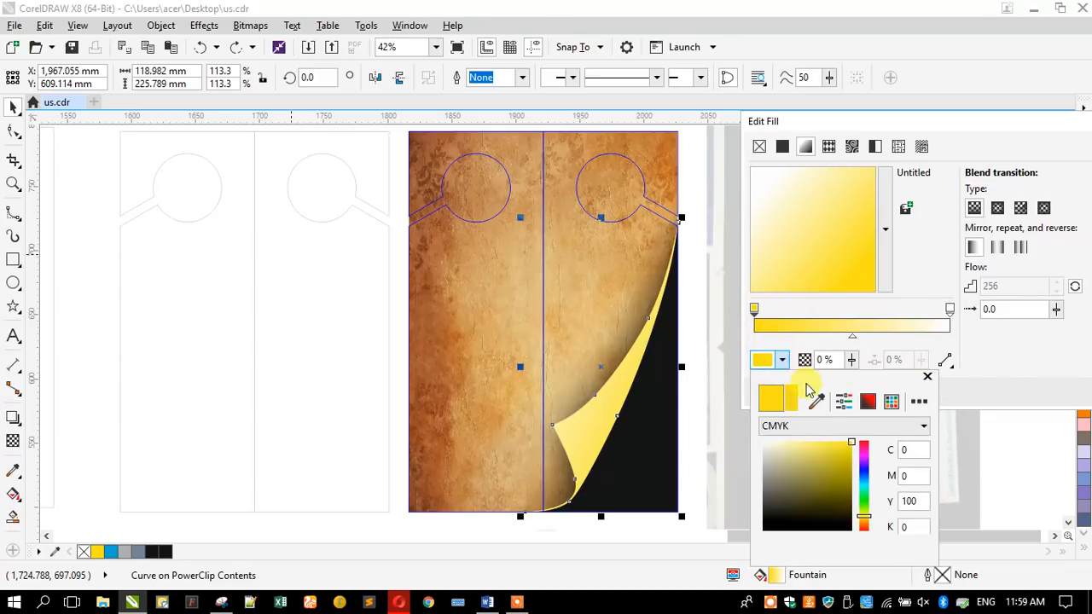
click(817, 406)
click(643, 408)
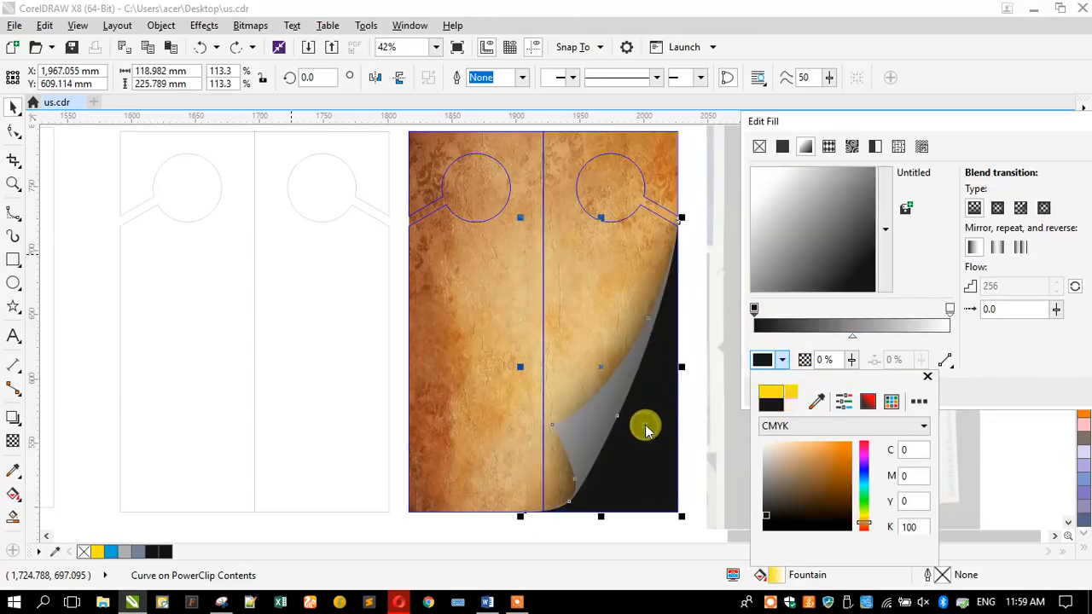
Add a gradient node at 43% and colour it brown (#753D22), sampled from the dark edge of the parchment texture
click(949, 308)
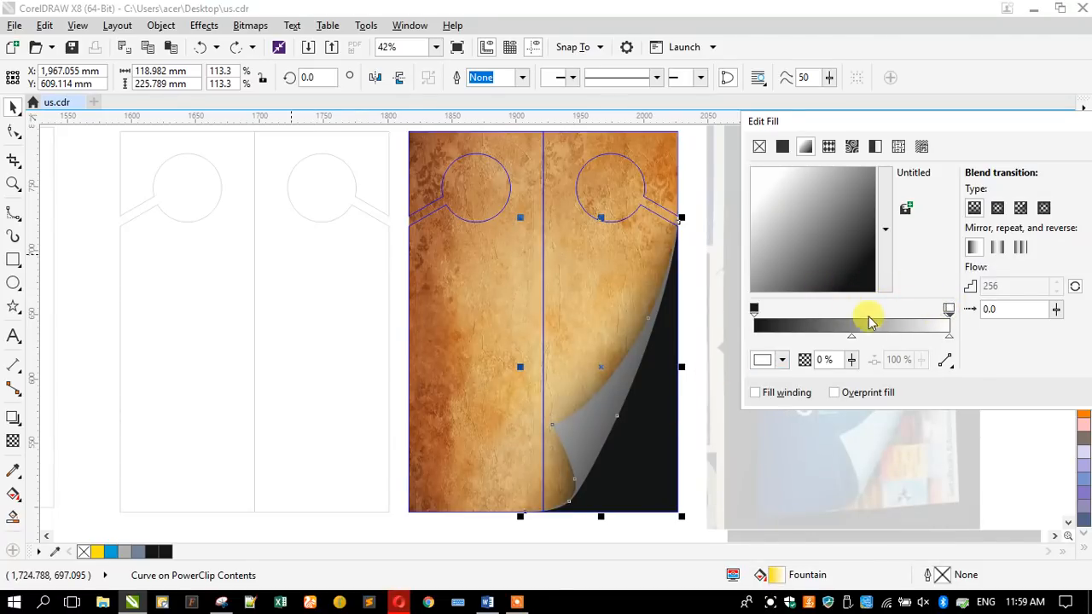
mouse_move(949, 322)
mouse_down()
mouse_move(803, 317)
mouse_move(837, 316)
mouse_up()
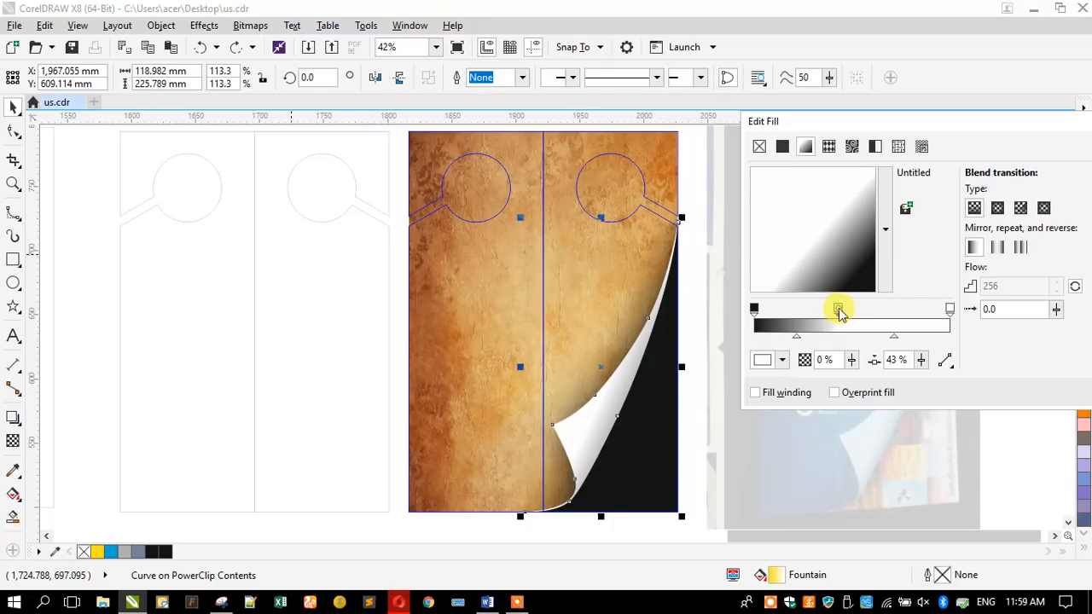
click(758, 362)
click(816, 401)
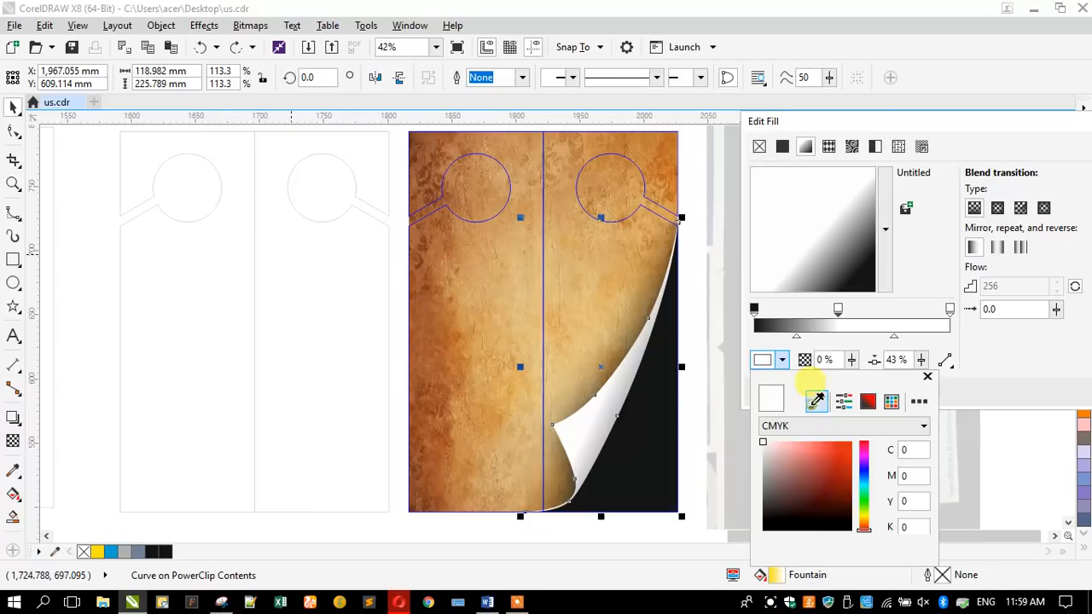
click(424, 180)
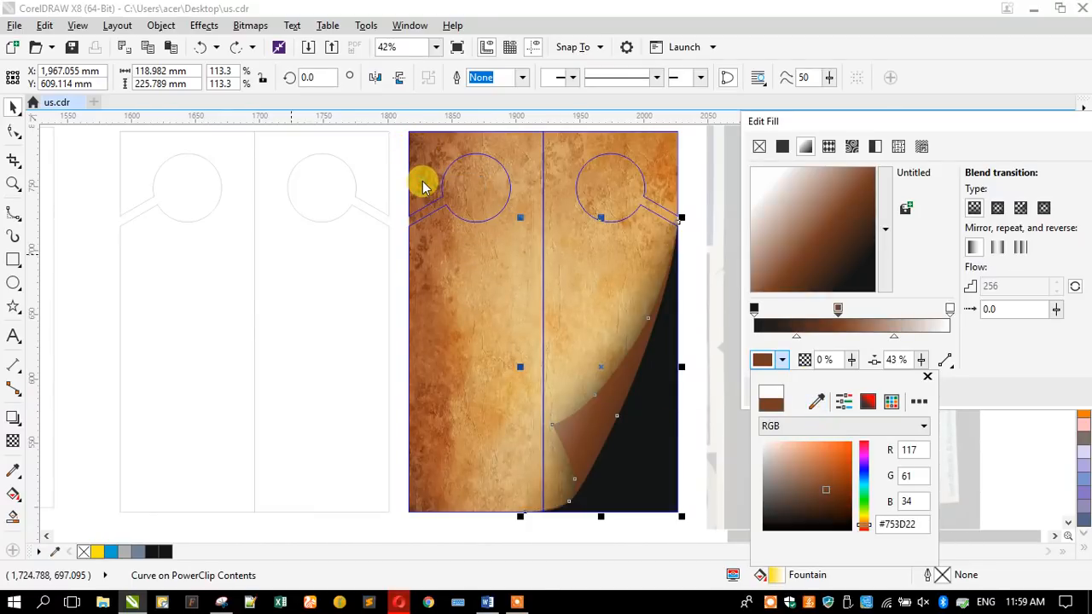
Set the gradient's end colour to tan (C 9, M 23, Y 56, K 4), sampled from the parchment beside the curl
click(950, 310)
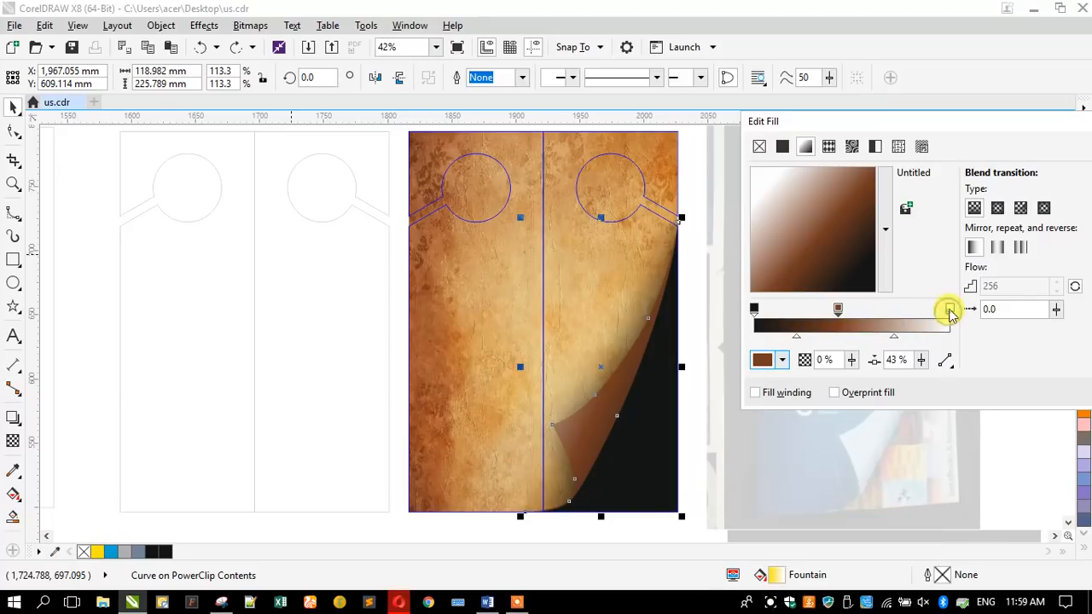
click(950, 310)
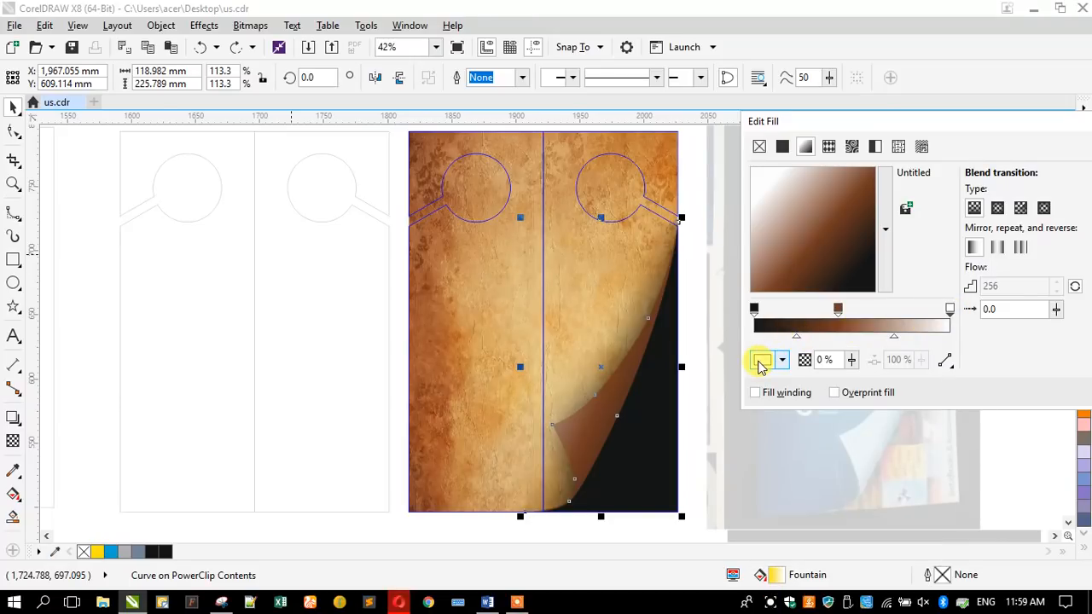
click(760, 360)
click(816, 401)
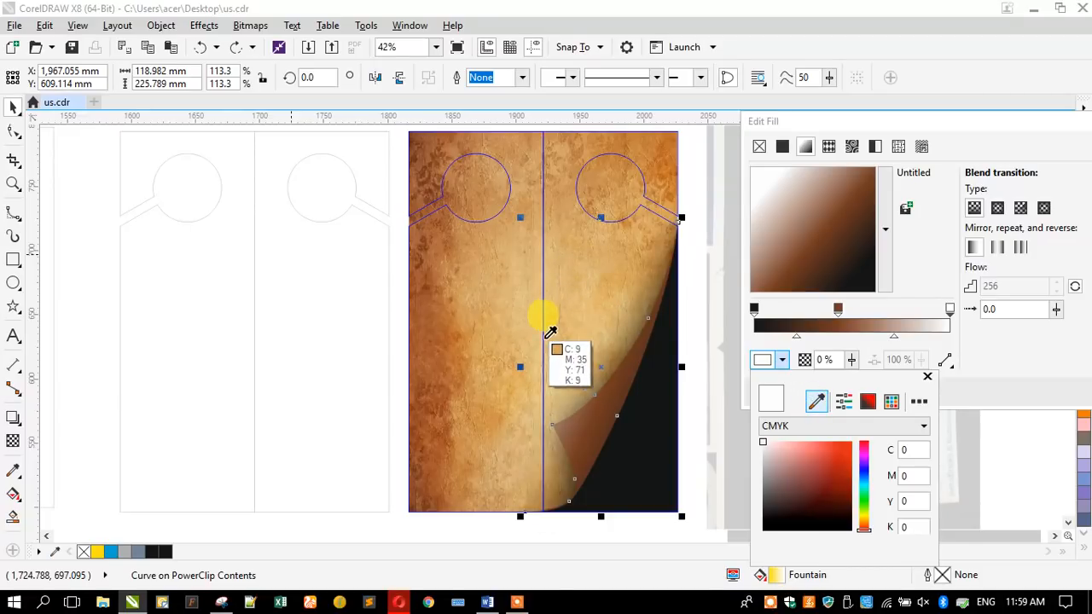
click(563, 371)
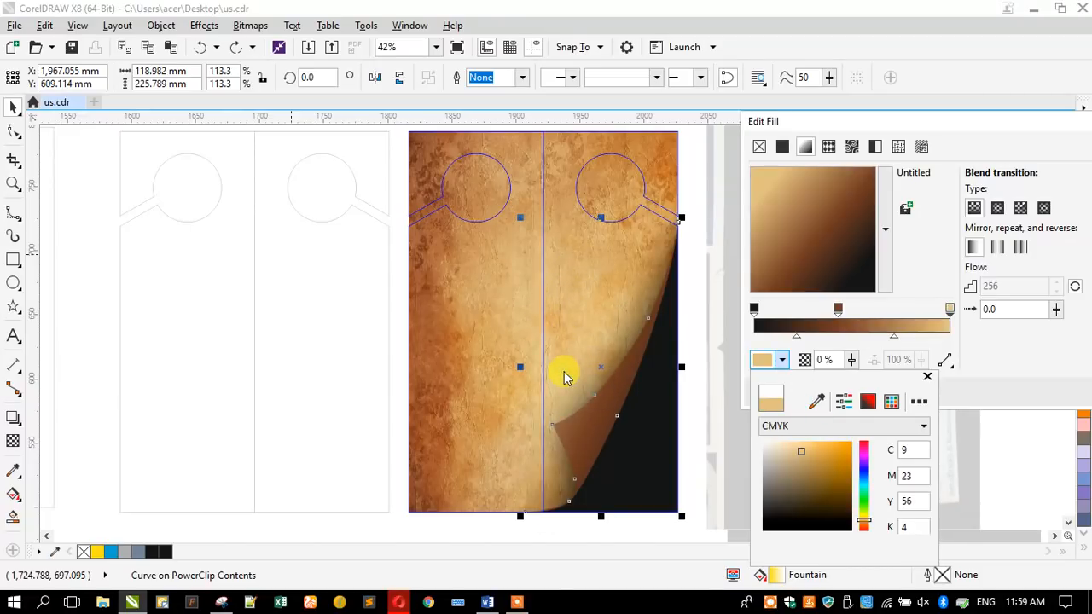
Shift the brown node toward the black end and add a tan node about midway along the gradient
click(838, 309)
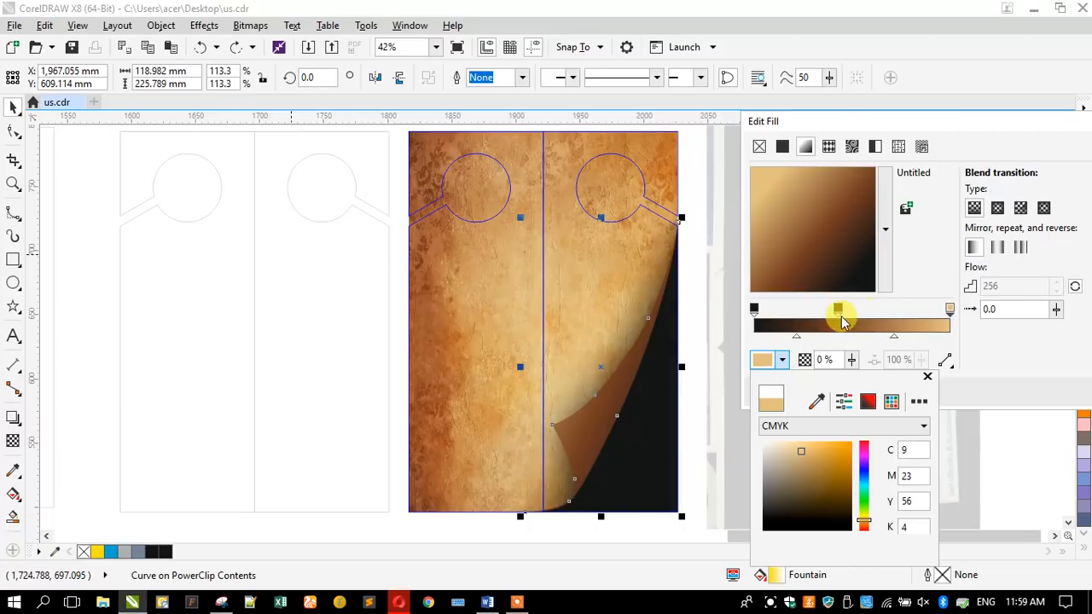
click(839, 313)
drag(838, 312, 809, 315)
click(948, 310)
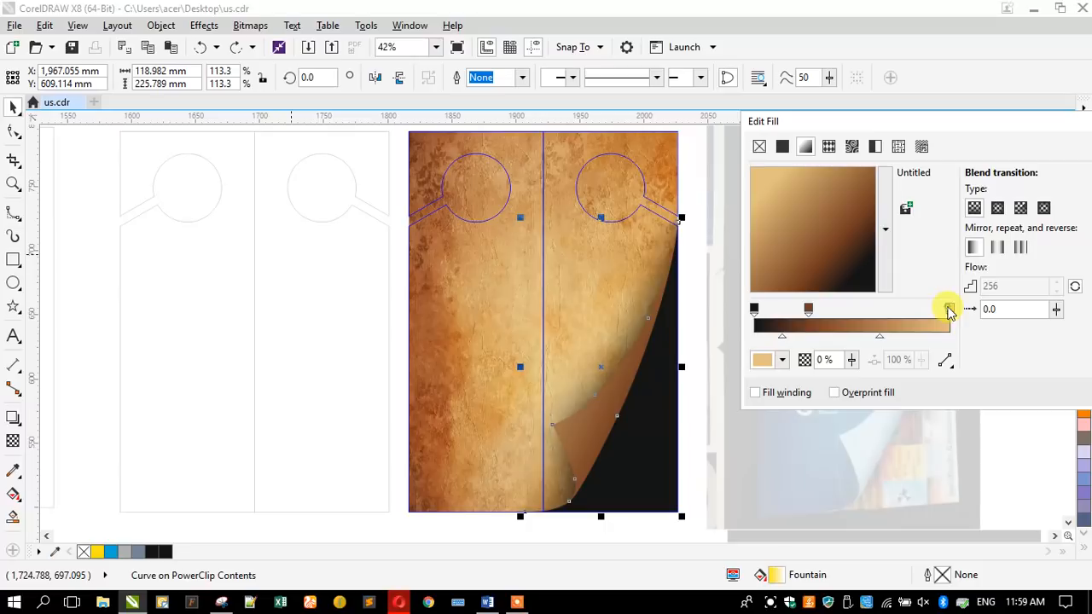
drag(947, 311, 783, 311)
Add a second black node at 13% and place the brown node at 26% of the gradient
double_click(754, 310)
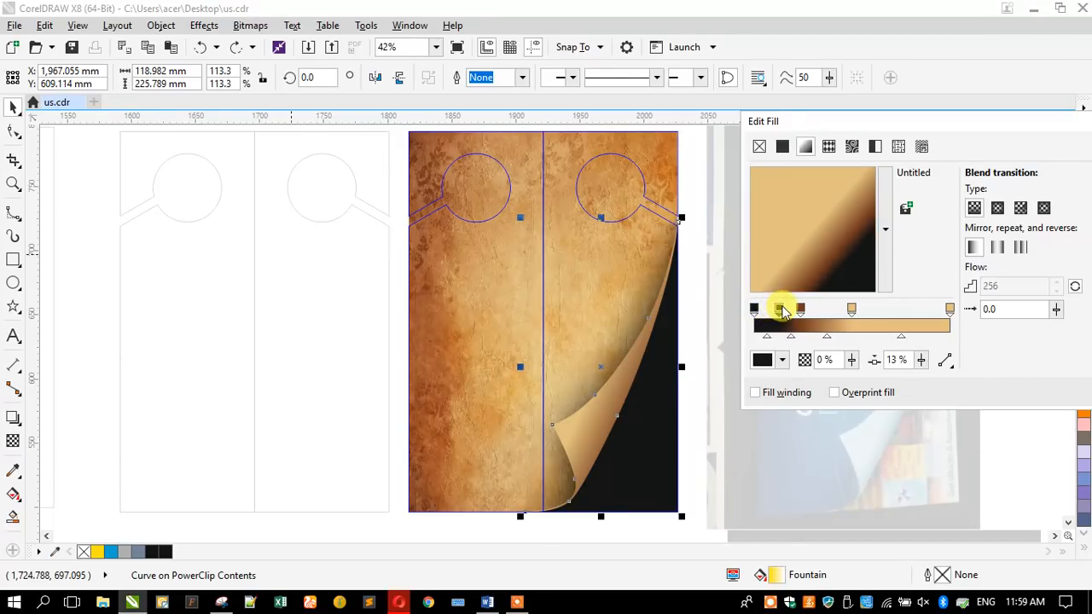
double_click(799, 310)
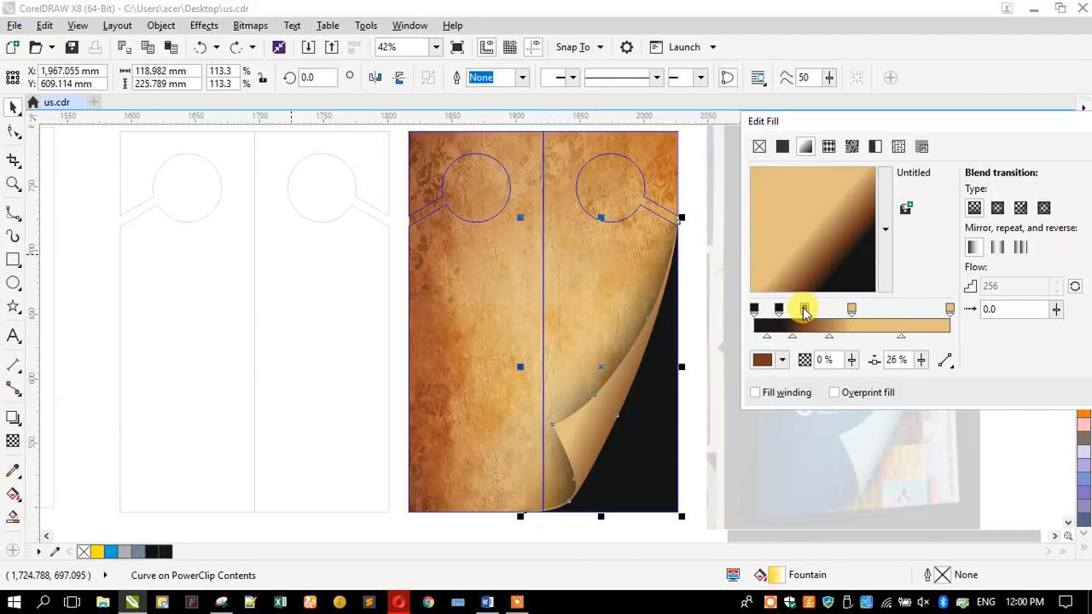
drag(895, 121, 812, 112)
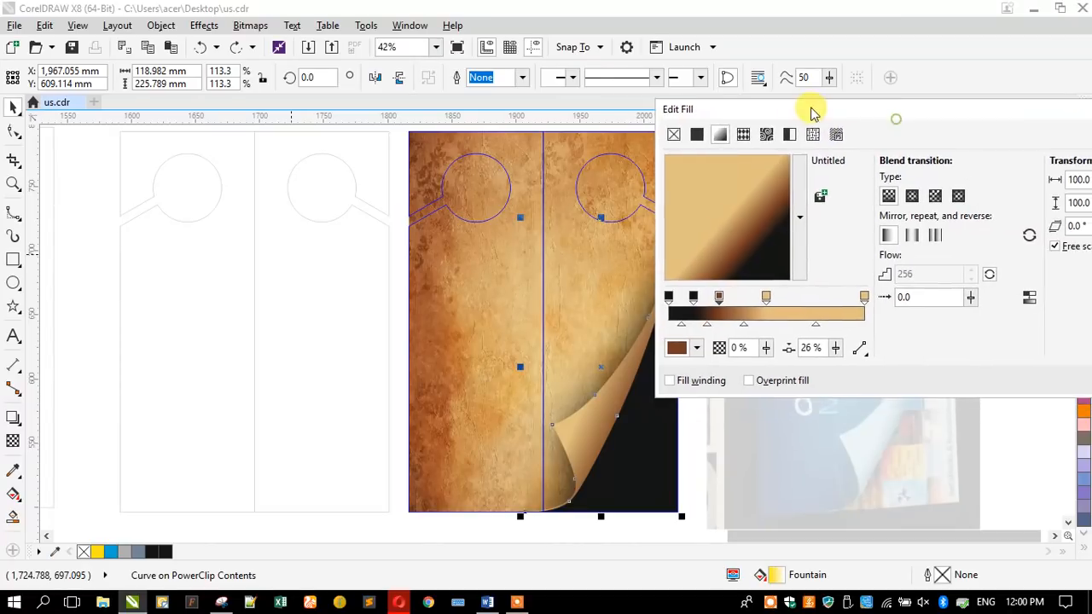
Change the gradient's end colour to white (C 0, M 0, Y 0, K 0)
click(864, 296)
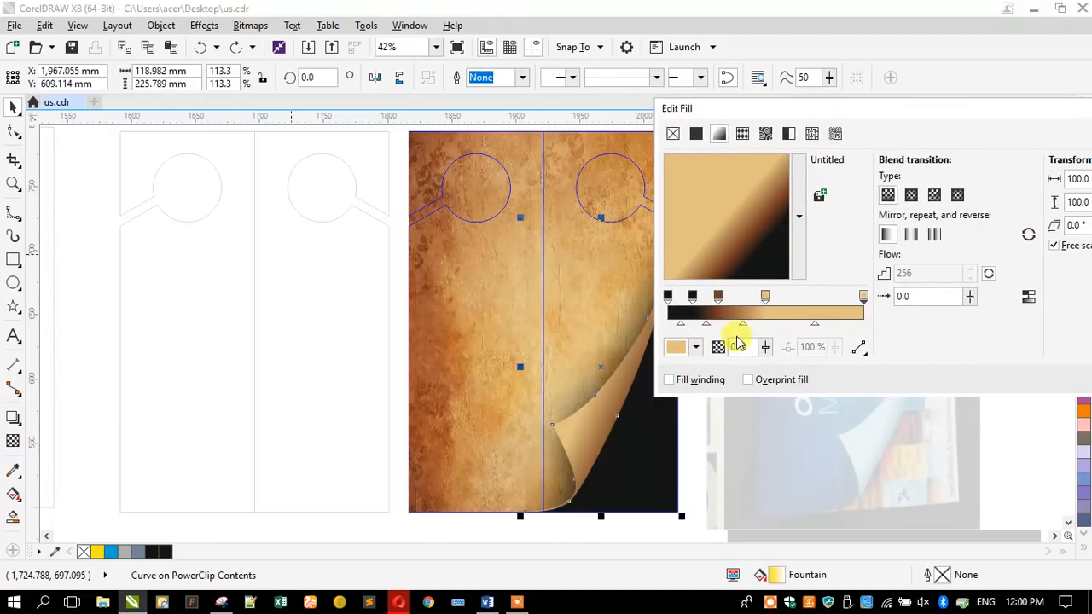
click(674, 348)
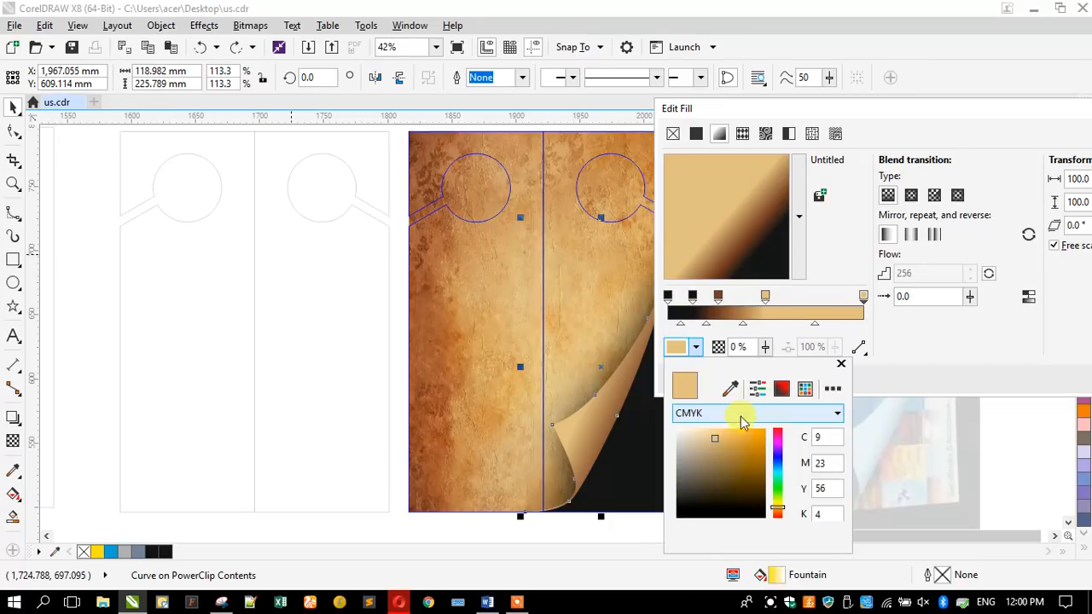
drag(780, 505, 778, 506)
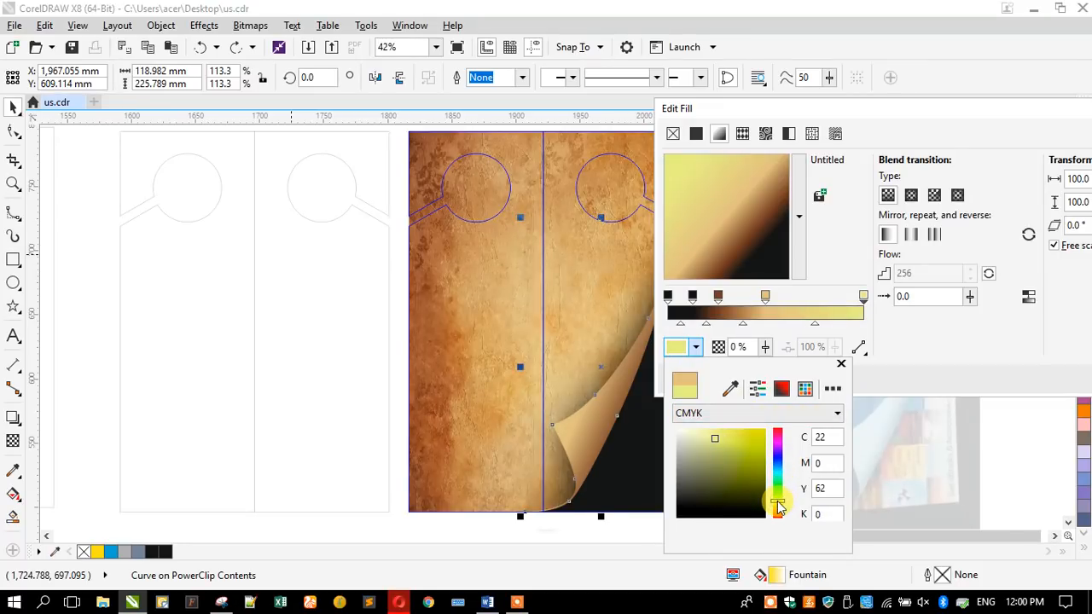
mouse_move(713, 451)
mouse_down()
mouse_move(657, 410)
mouse_move(669, 422)
mouse_up()
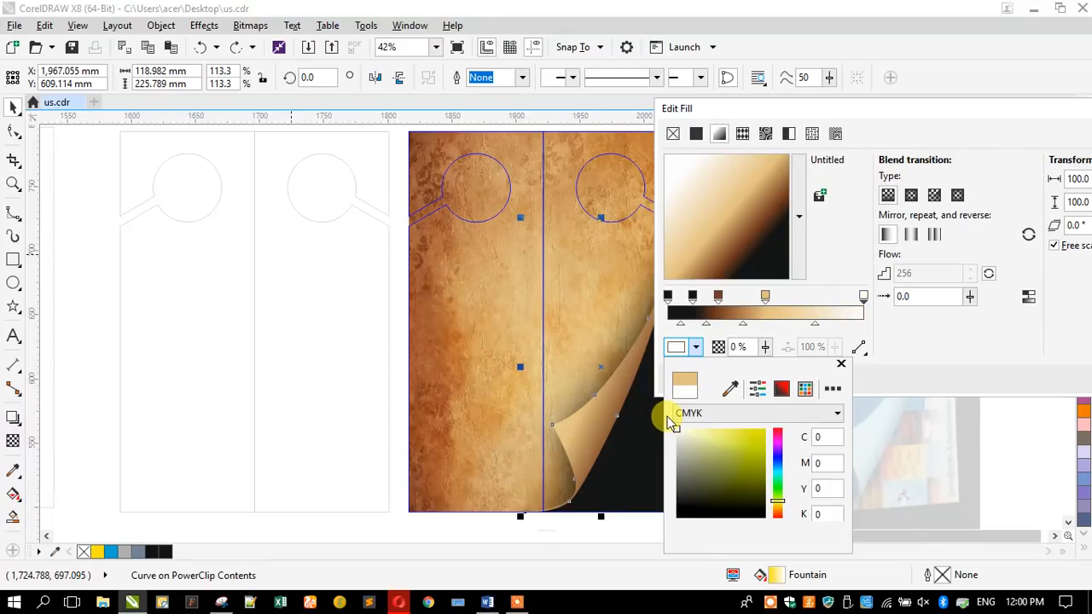
Add a white node between the tan and end nodes, shift the tan node toward the brown, and apply the fountain fill
click(862, 296)
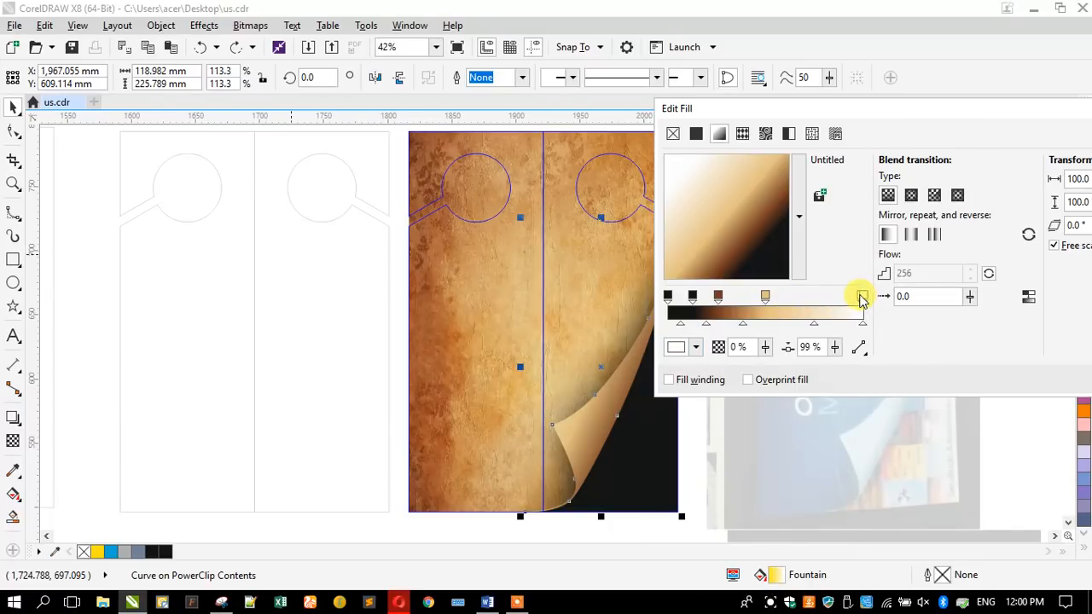
double_click(820, 297)
drag(816, 297, 760, 301)
click(760, 300)
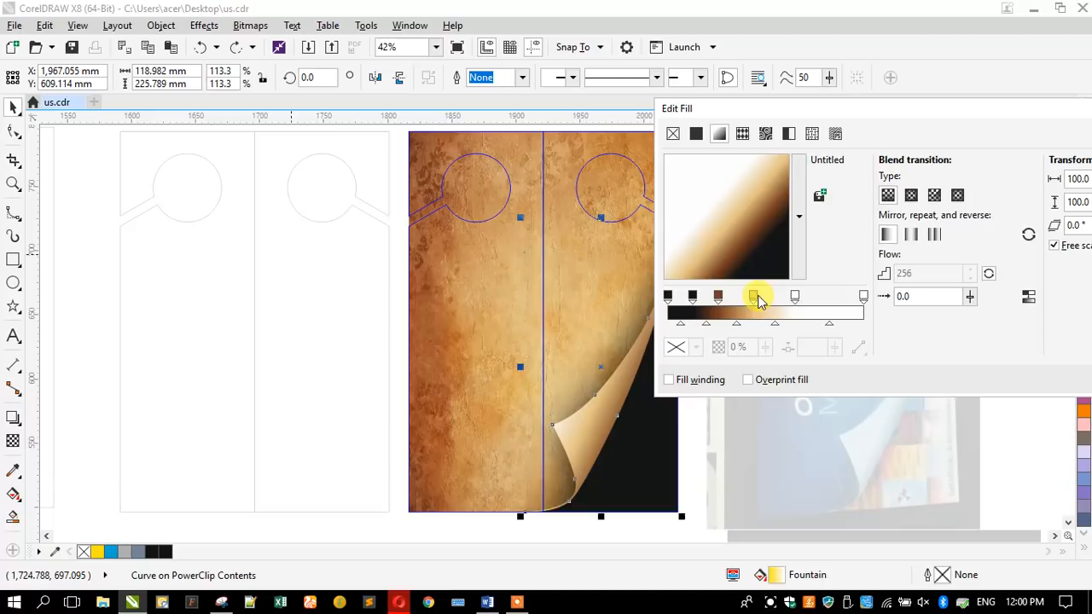
drag(975, 111, 576, 85)
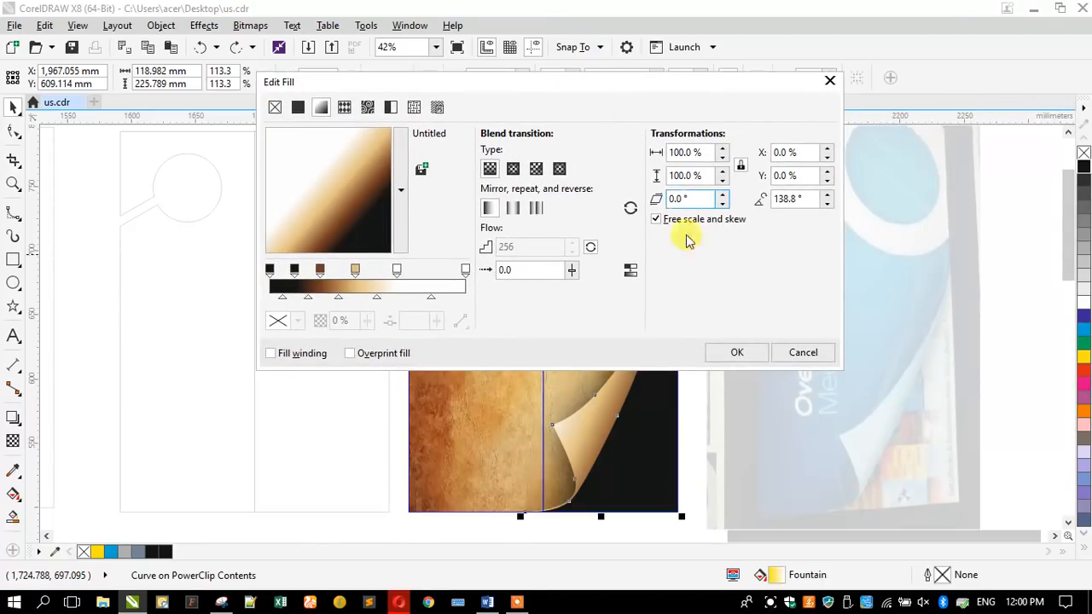
click(733, 352)
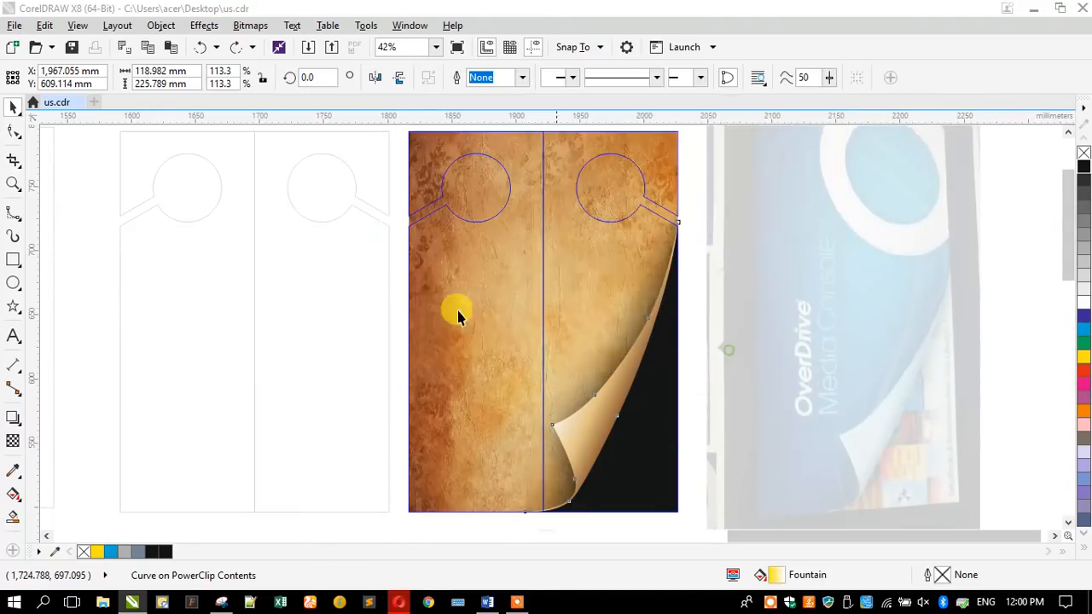
Finish editing the PowerClip contents and remove the outline from the parchment door-hanger shape
ctrl+click(342, 295)
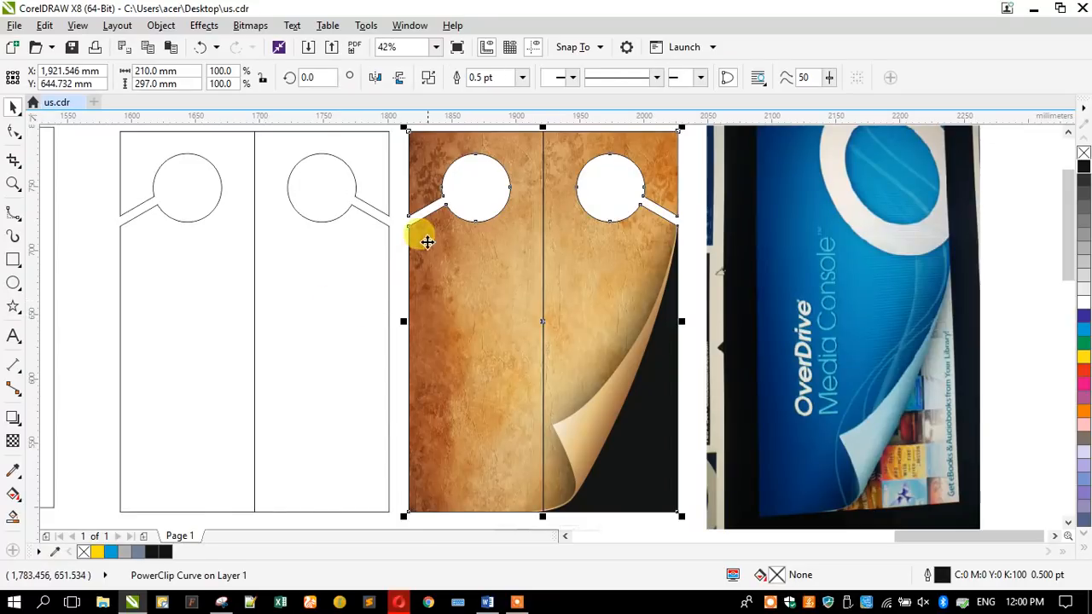
scroll(435, 238, down, 3)
scroll(452, 238, up, 3)
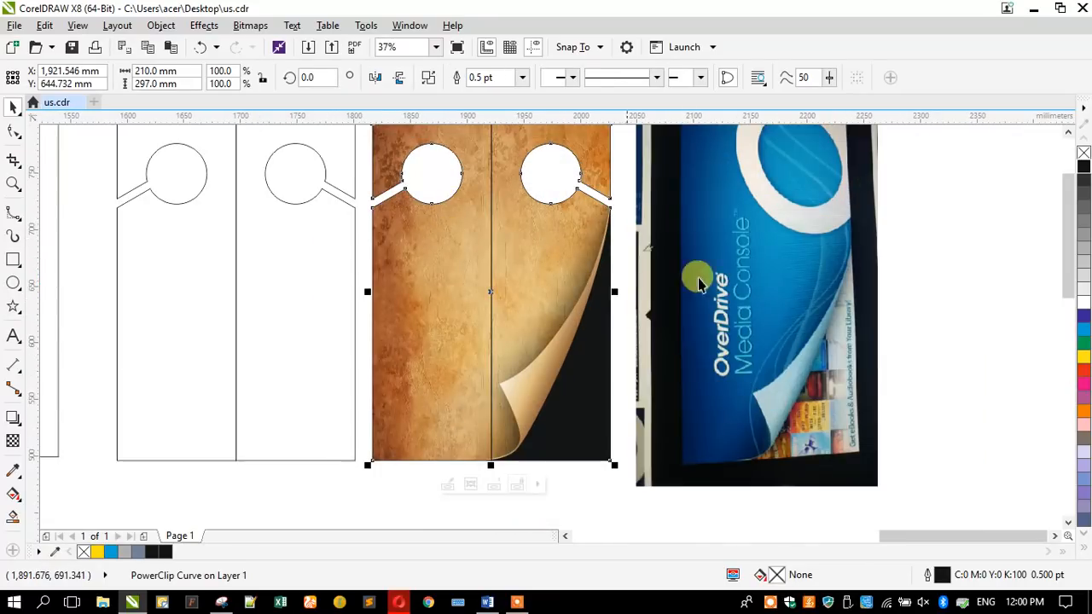
click(400, 249)
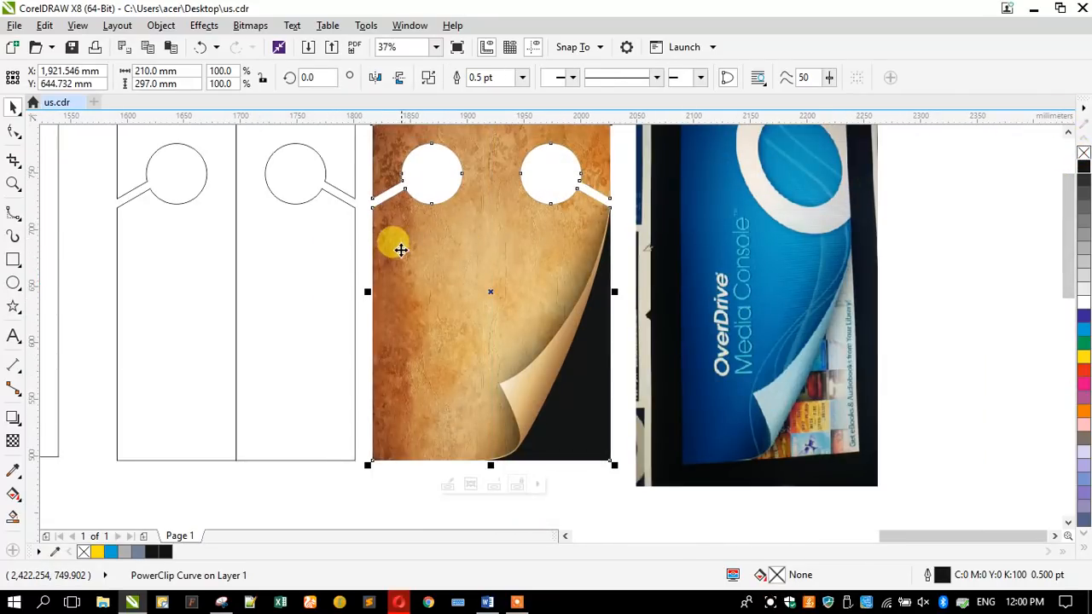
scroll(401, 247, up, 1)
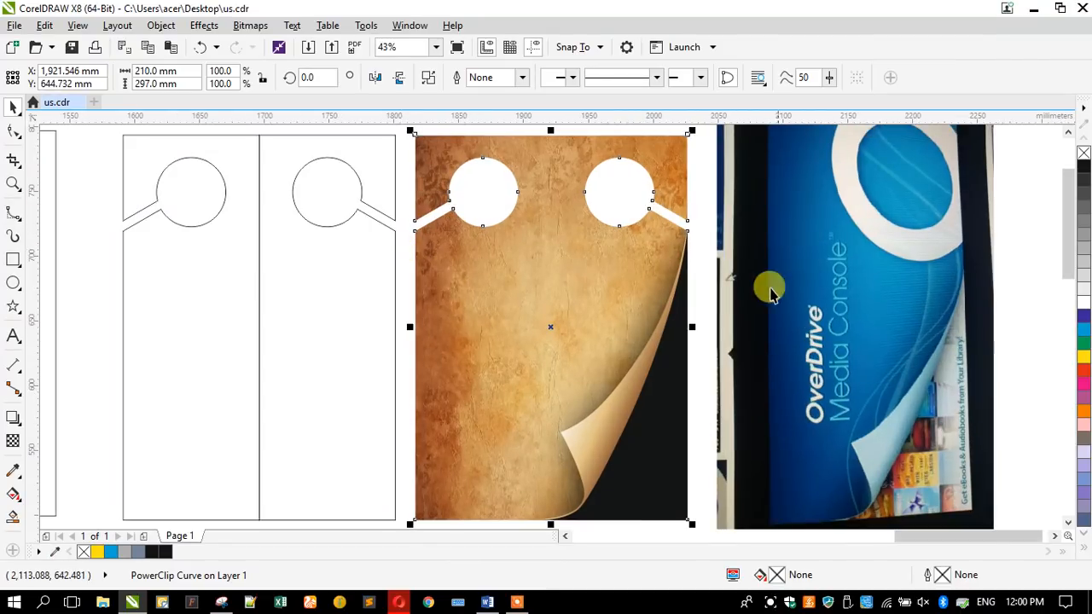
click(740, 258)
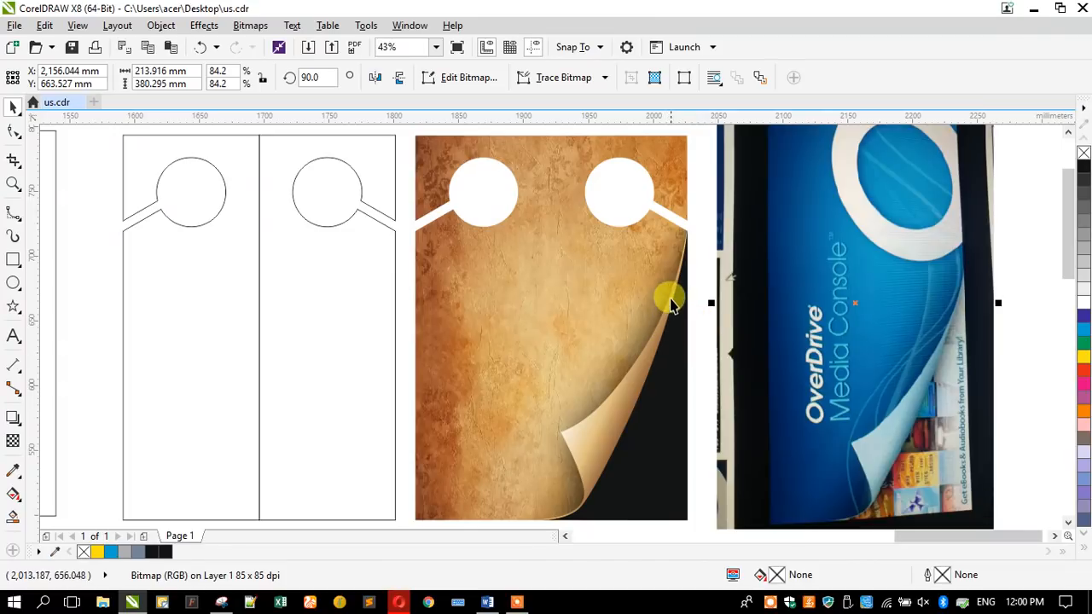
Delete the two-panel outline template, the OverDrive reference photo and the empty A4 rectangle, keeping the finished parchment door hanger
scroll(687, 231, up, 5)
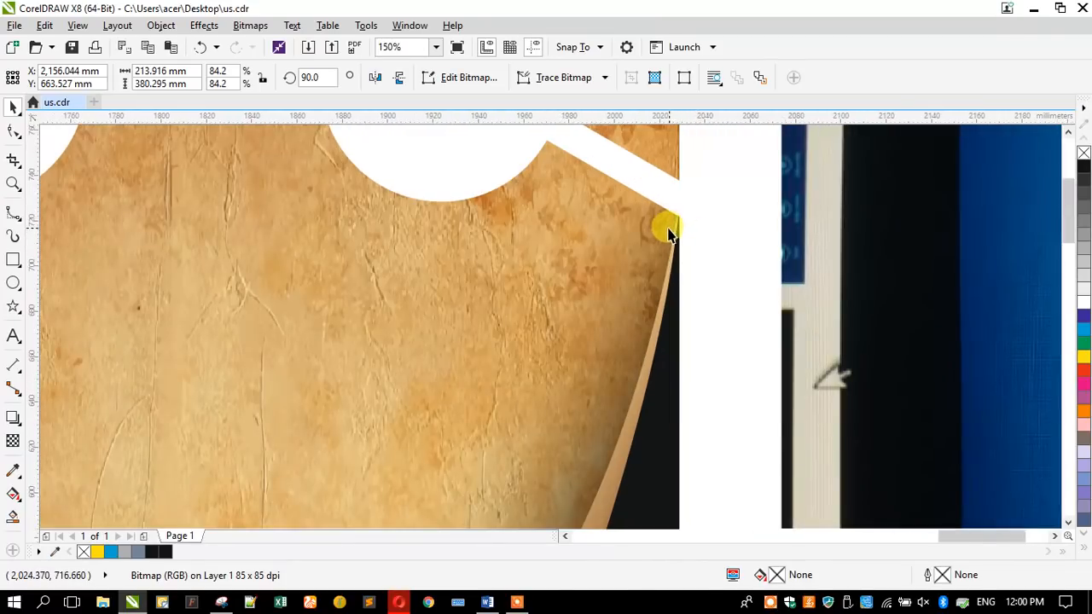
scroll(673, 239, down, 3)
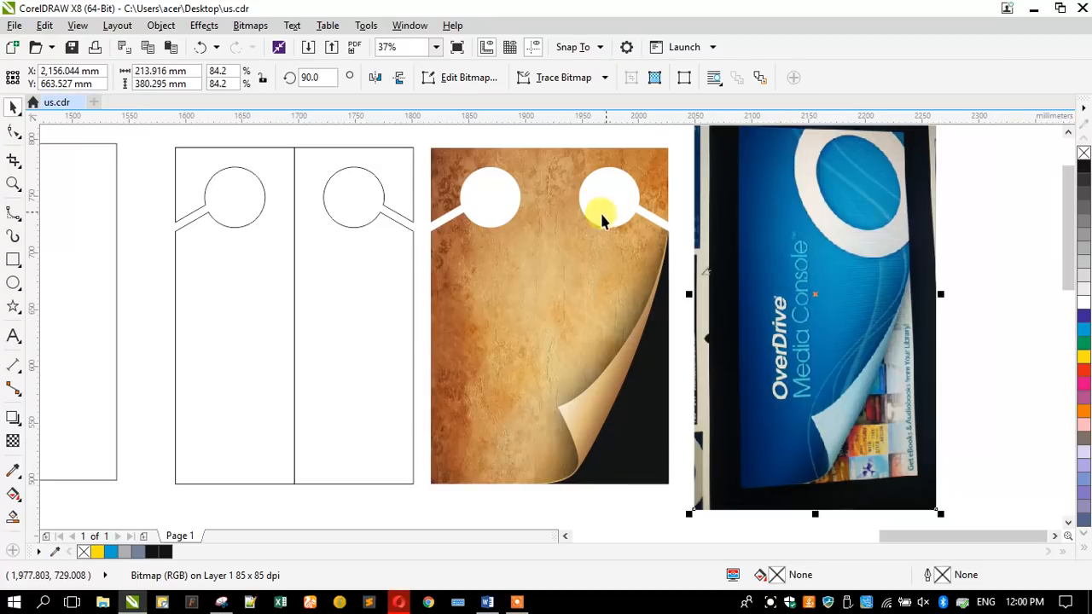
click(496, 315)
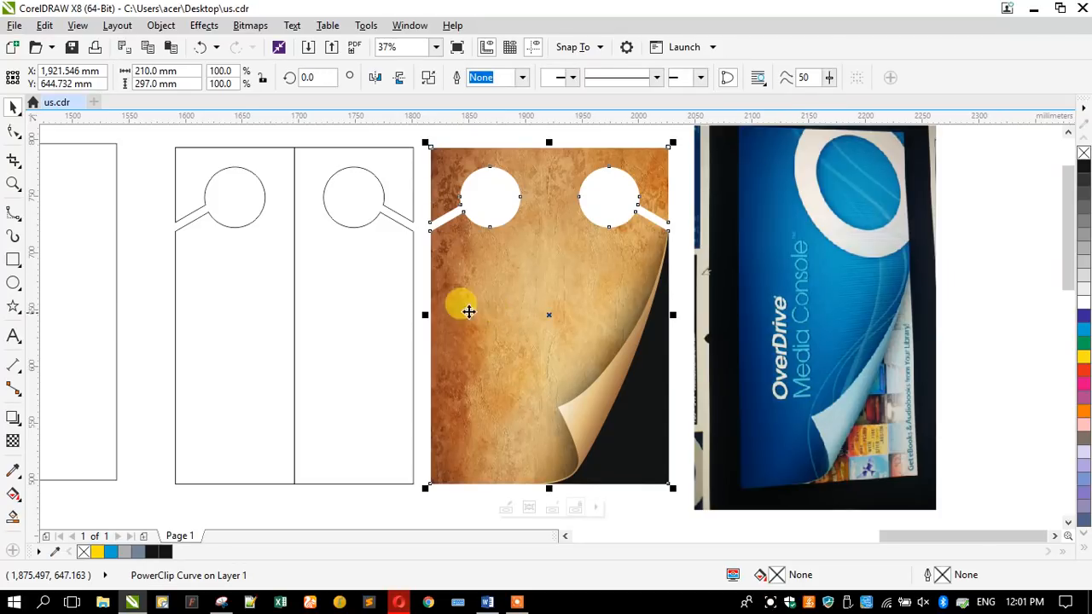
click(337, 319)
key(Delete)
click(280, 328)
key(Delete)
click(865, 329)
key(Delete)
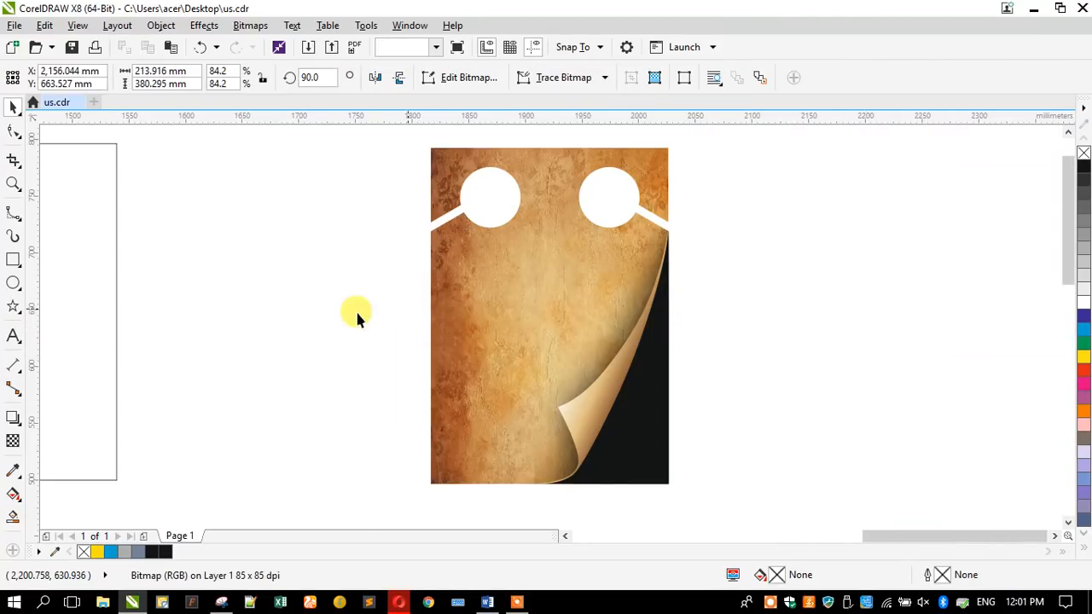
scroll(452, 271, down, 2)
click(286, 291)
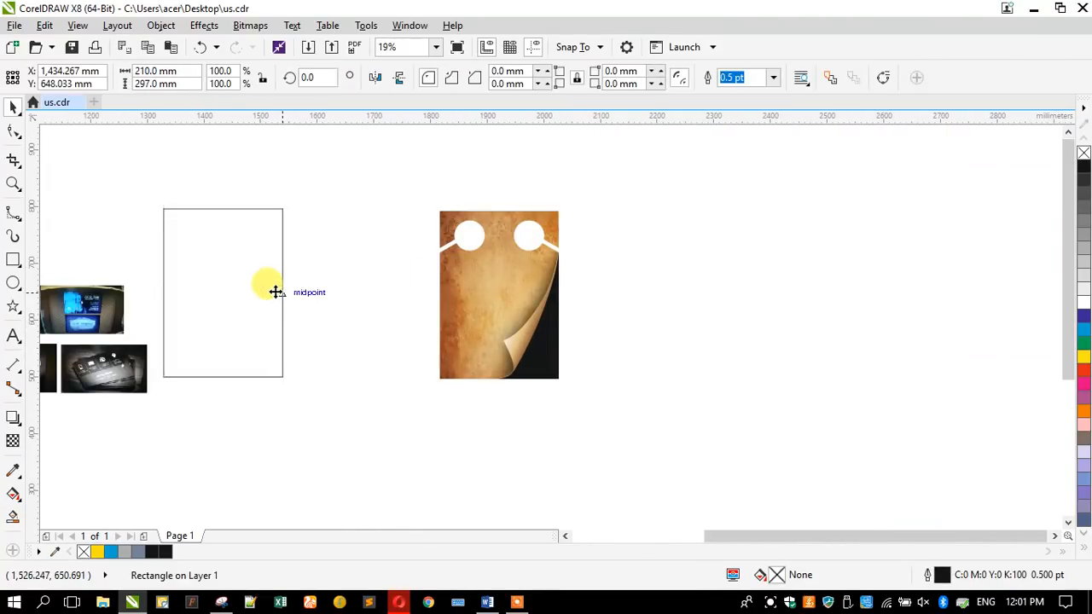
key(Delete)
Move the three reference photos, the Books R Us logo and the website screenshot closer to the door hanger
scroll(380, 270, down, 2)
scroll(213, 307, up, 2)
drag(131, 243, 400, 430)
scroll(401, 431, down, 2)
drag(177, 246, 473, 343)
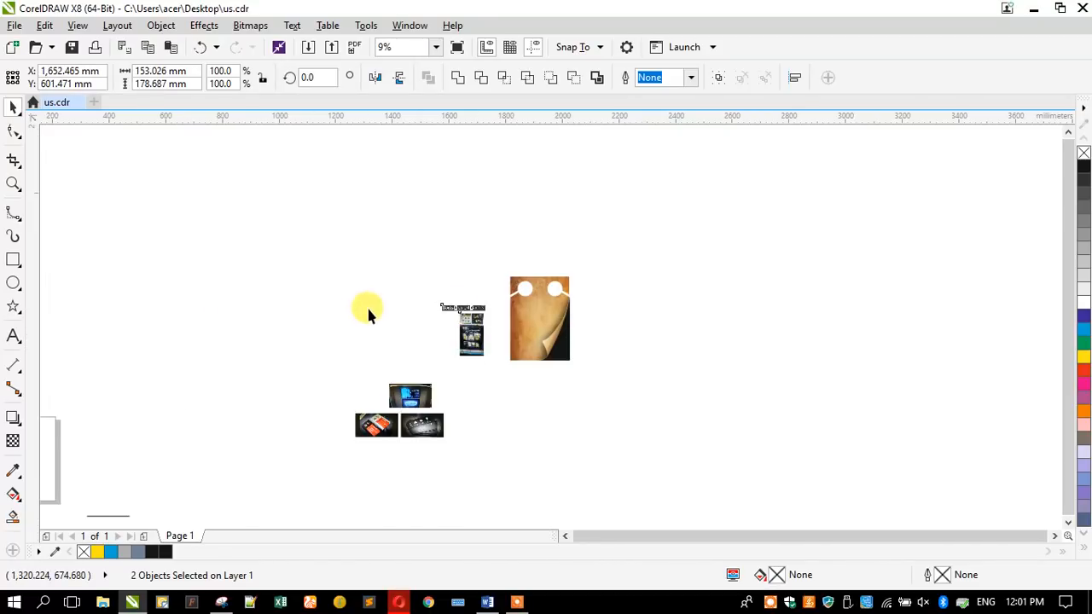
Find the "Bestsellers pics fiction, kids best seller" text line and move it near the door hanger
scroll(367, 307, down, 2)
scroll(239, 409, up, 5)
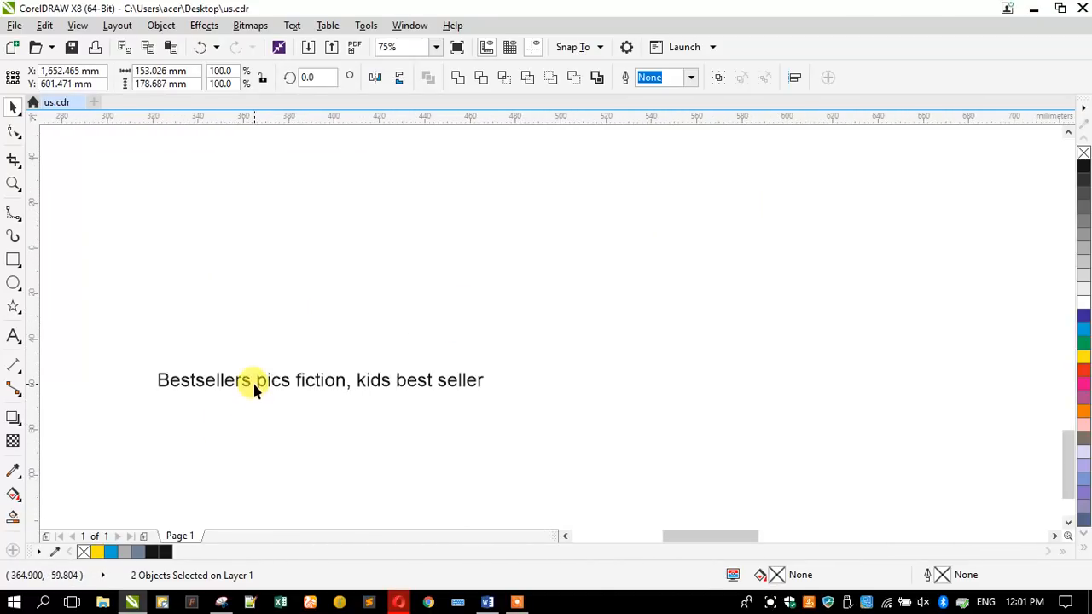
click(257, 384)
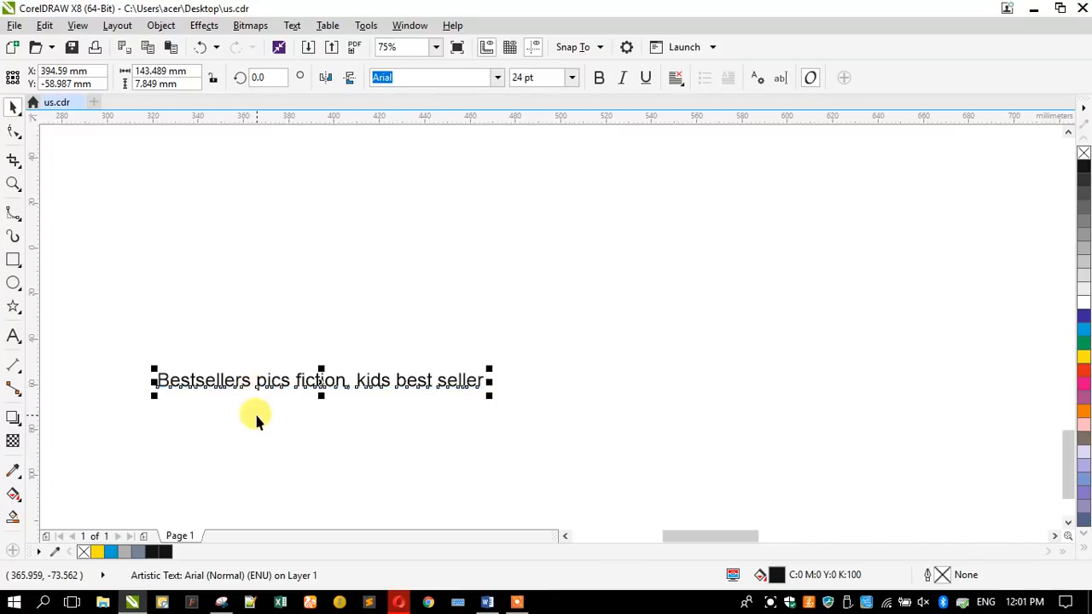
click(252, 411)
click(237, 388)
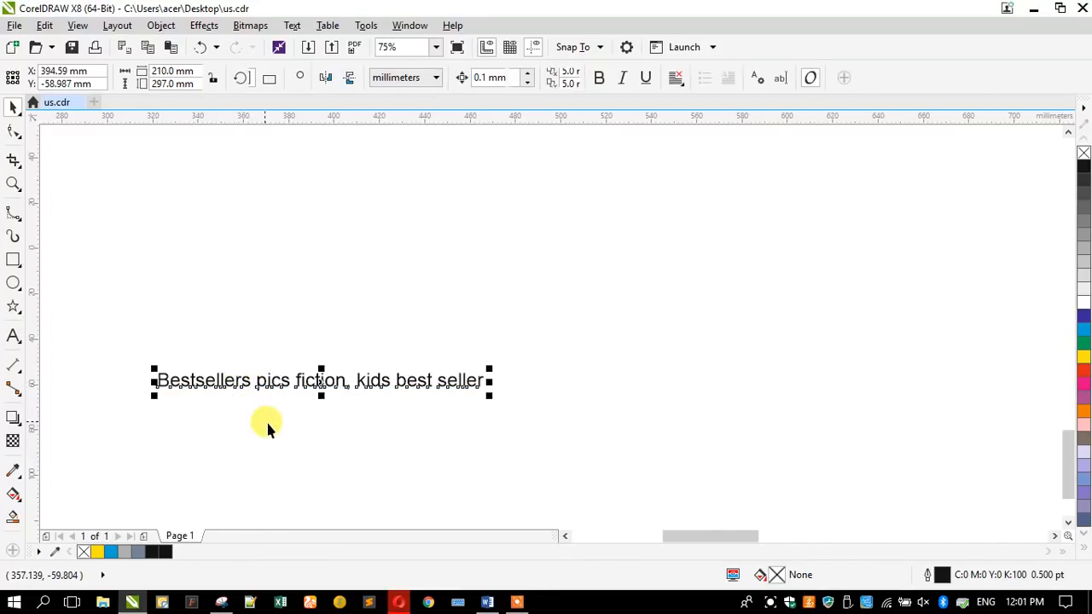
scroll(268, 422, down, 4)
scroll(251, 423, up, 1)
scroll(252, 419, up, 3)
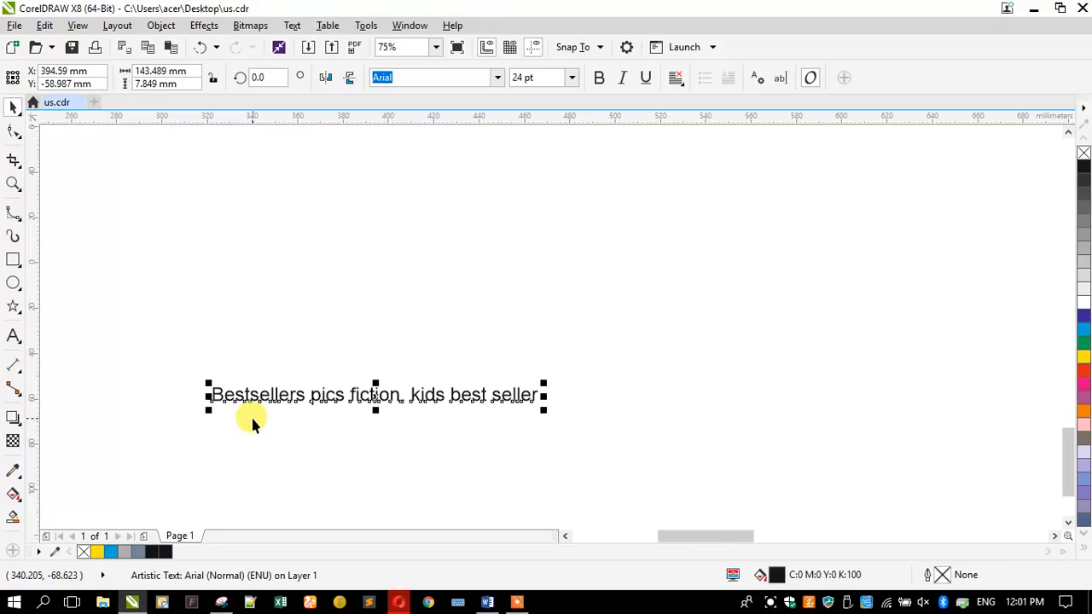
scroll(251, 414, down, 5)
drag(251, 415, 624, 278)
scroll(754, 201, up, 4)
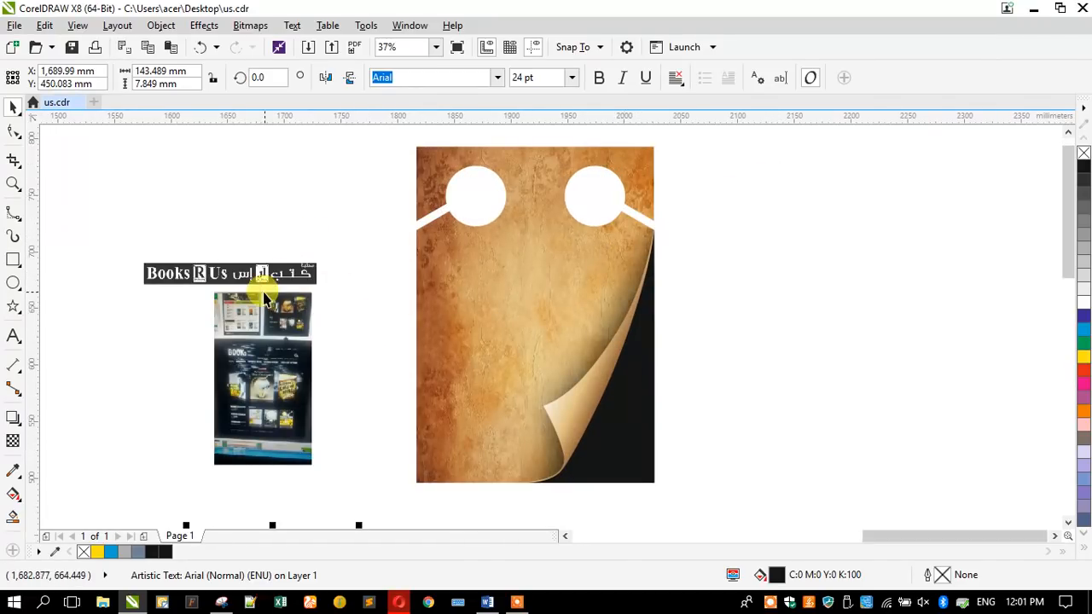
Delete the bookstore website screenshot and move the Books R Us logo directly below the door hanger
click(263, 304)
scroll(225, 311, up, 4)
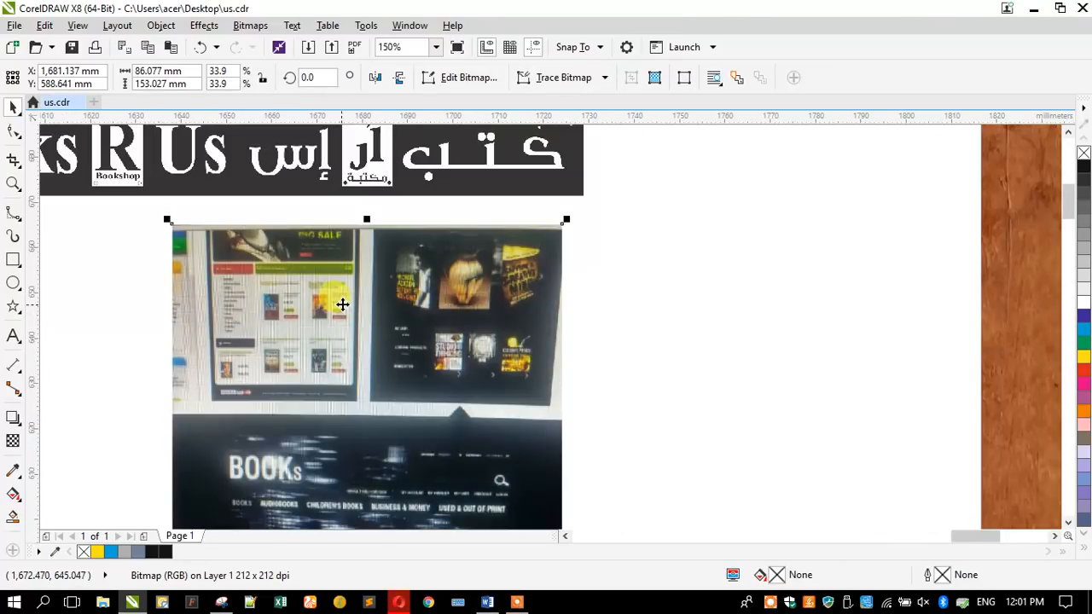
scroll(386, 275, down, 5)
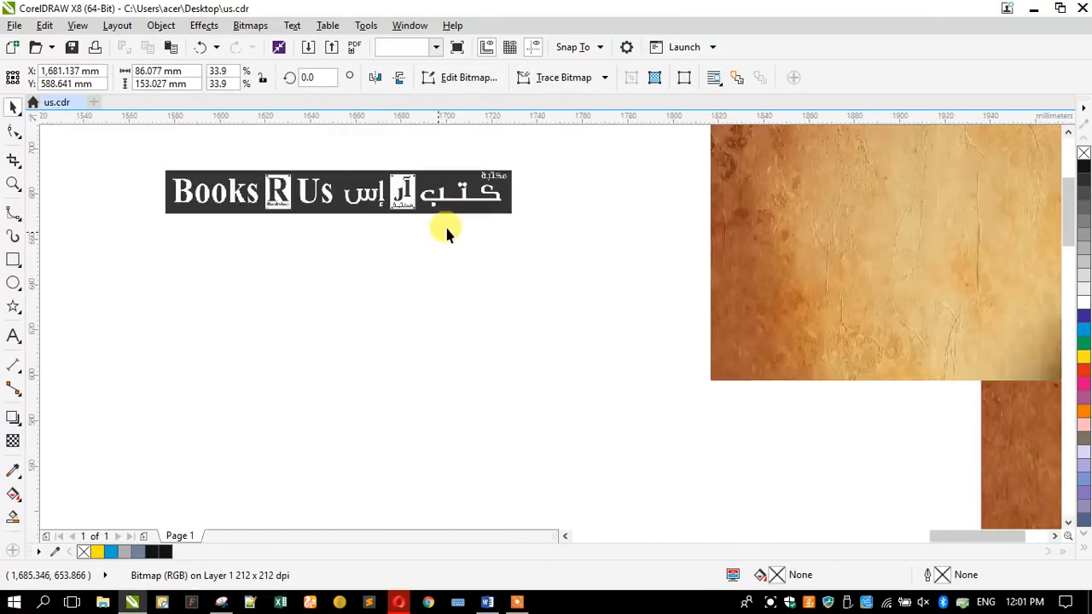
click(297, 210)
drag(658, 467, 614, 452)
Duplicate the curled door hanger to its left and open the copy's PowerClip contents for editing
click(594, 365)
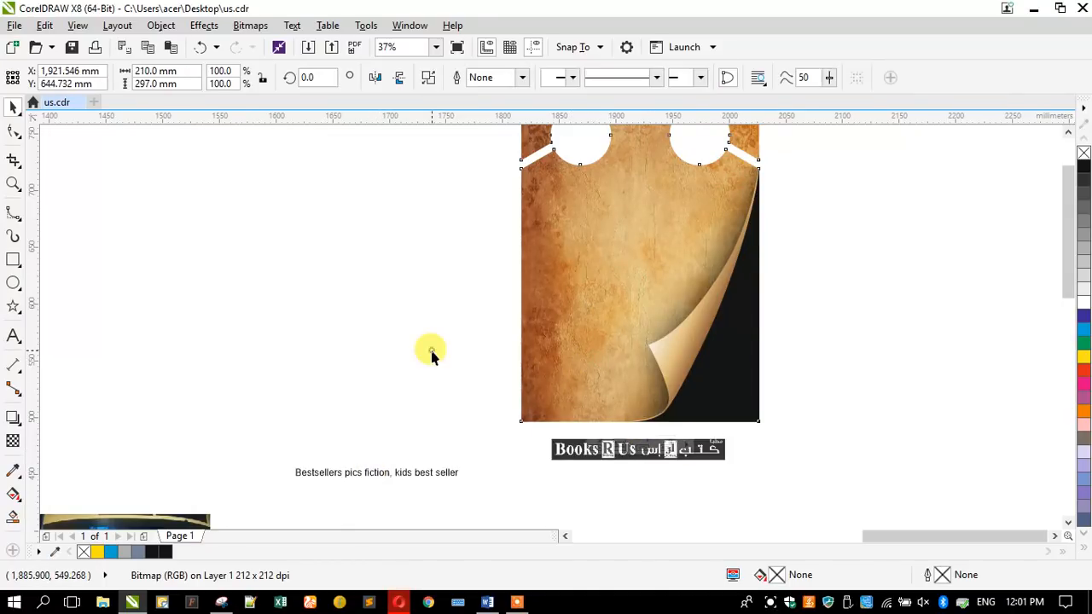
click(431, 353)
scroll(531, 390, down, 1)
scroll(622, 380, up, 1)
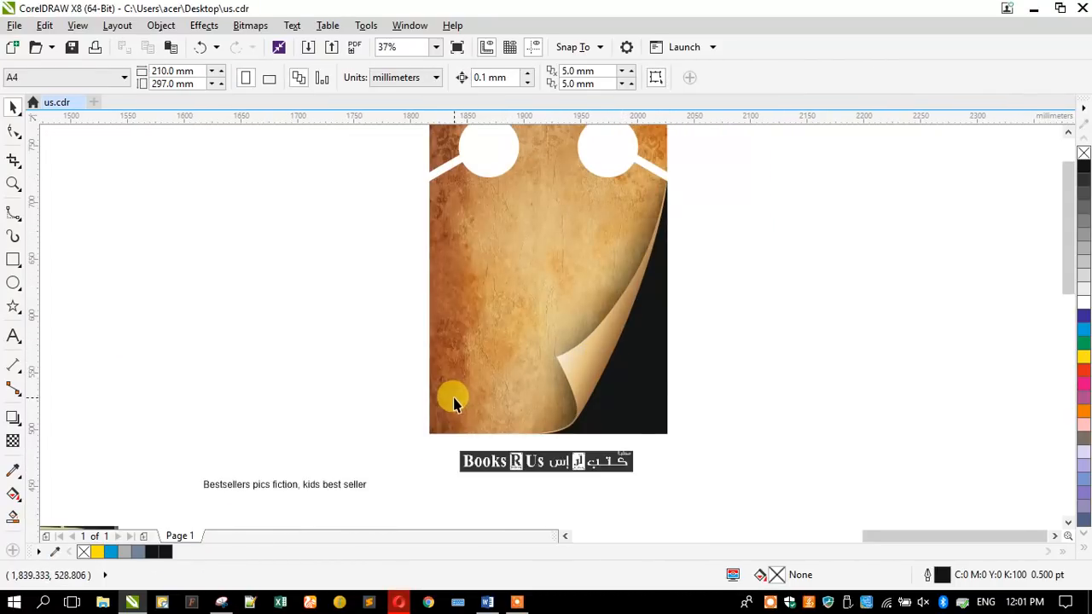
scroll(452, 399, down, 1)
scroll(551, 369, up, 1)
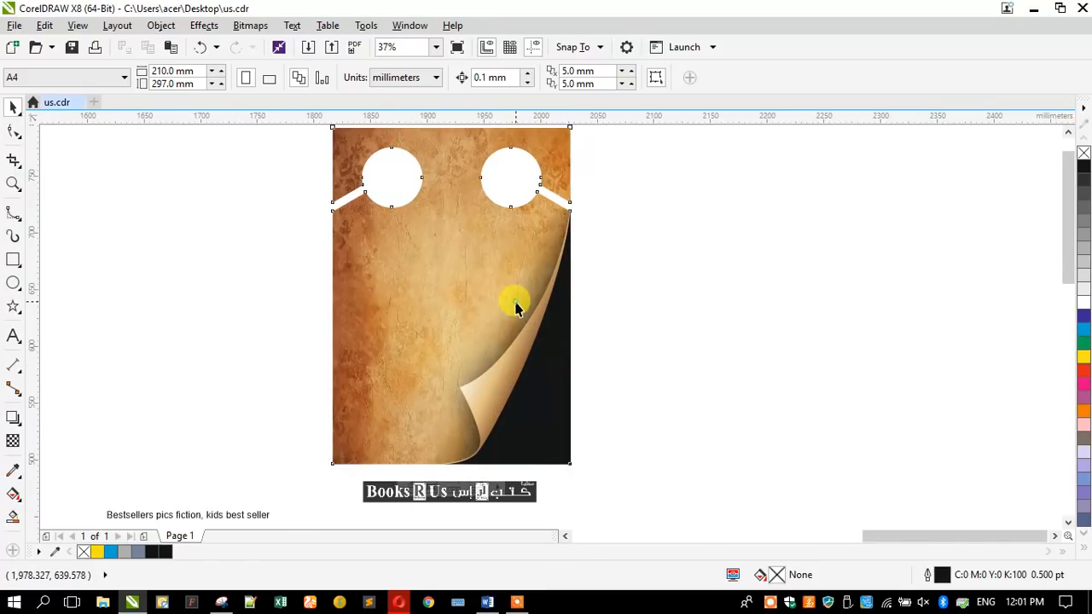
click(358, 316)
drag(511, 297, 257, 310)
right_click(256, 310)
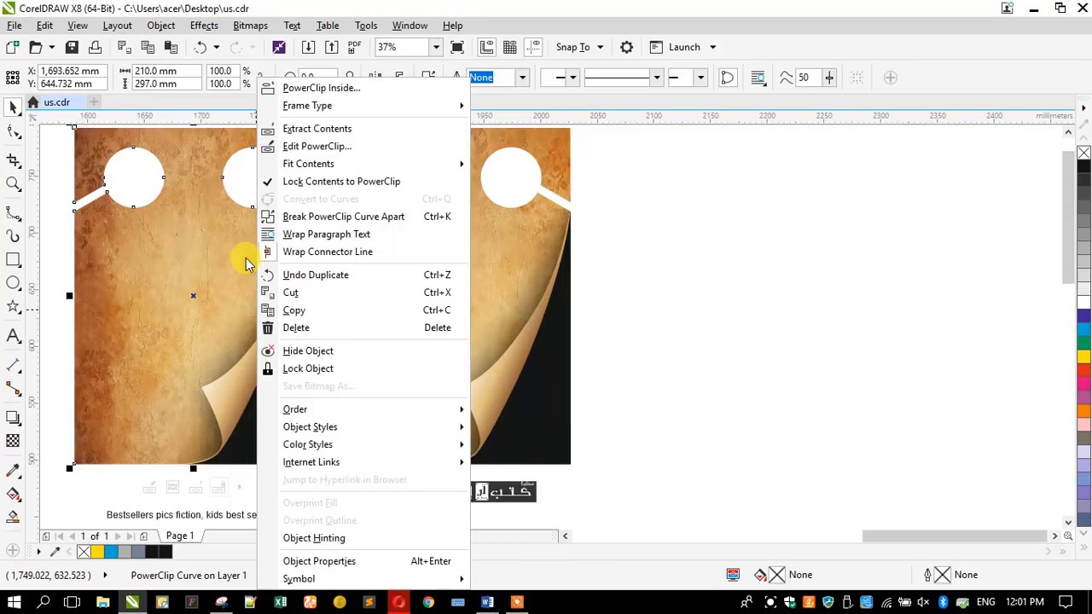
click(266, 143)
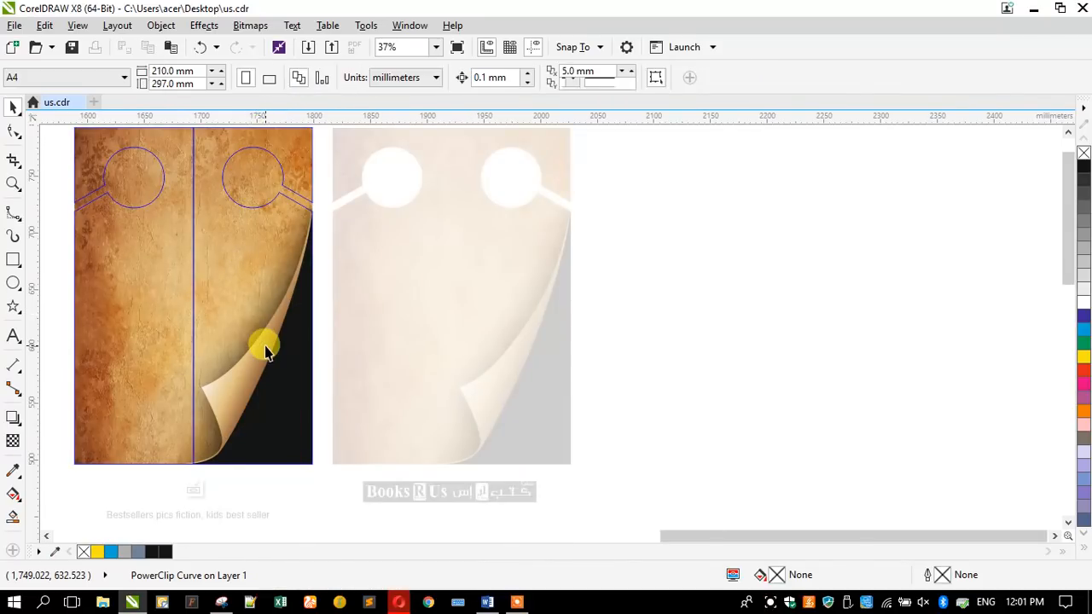
Delete the curl flap, its gradient shadow and the black corner from the copy, and finish editing its PowerClip
click(264, 343)
key(Delete)
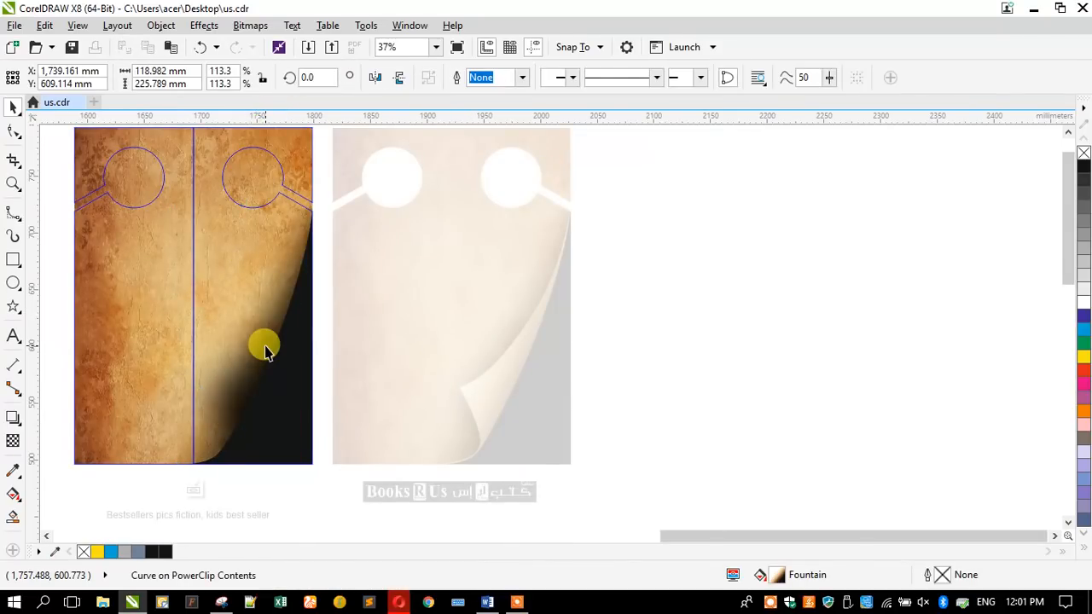
click(265, 346)
key(Delete)
click(274, 370)
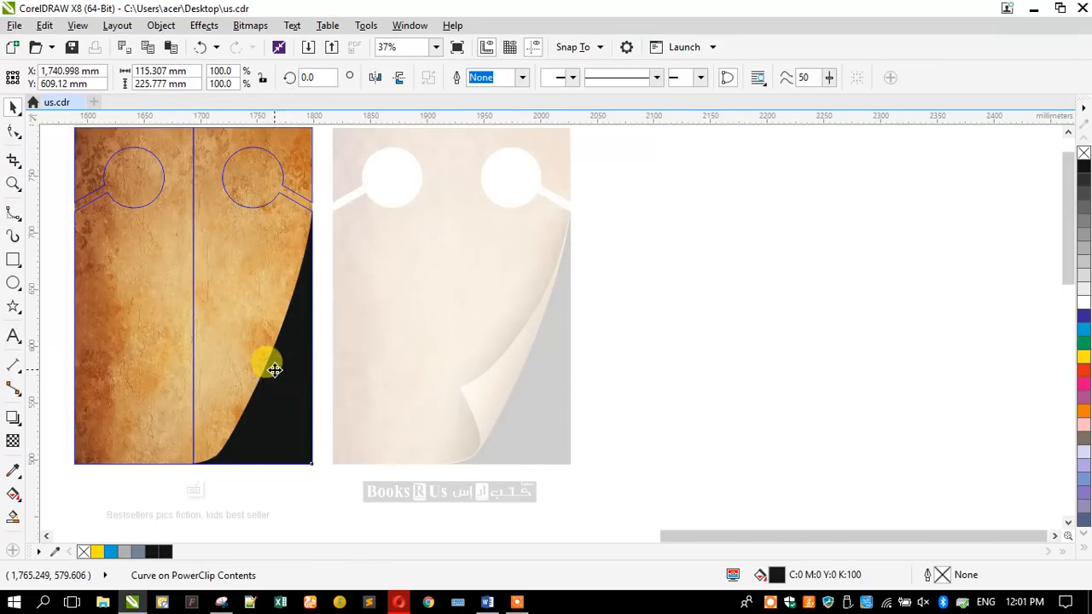
key(Delete)
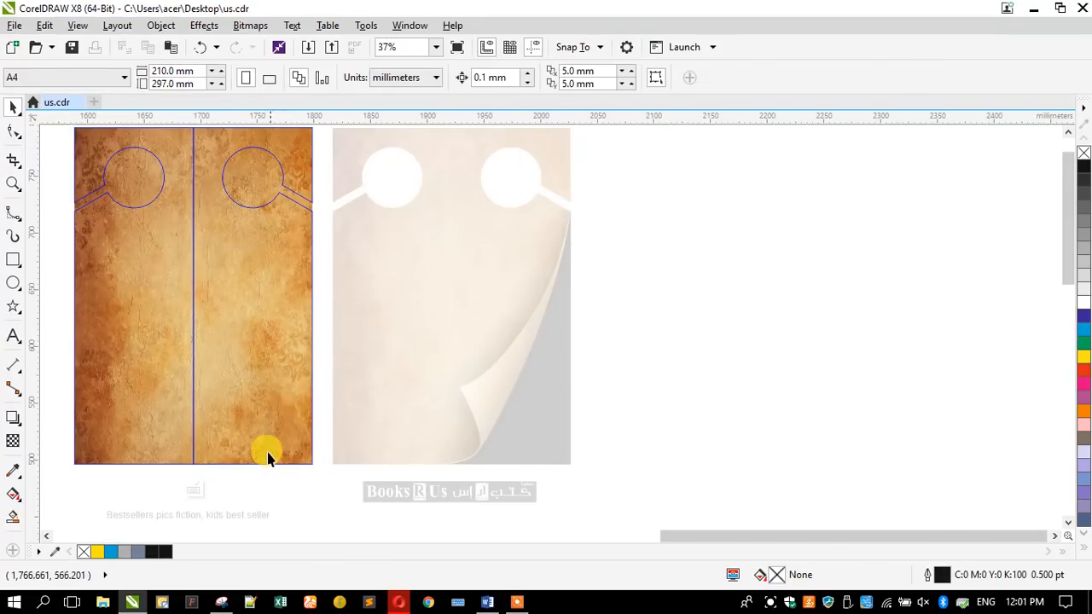
click(253, 470)
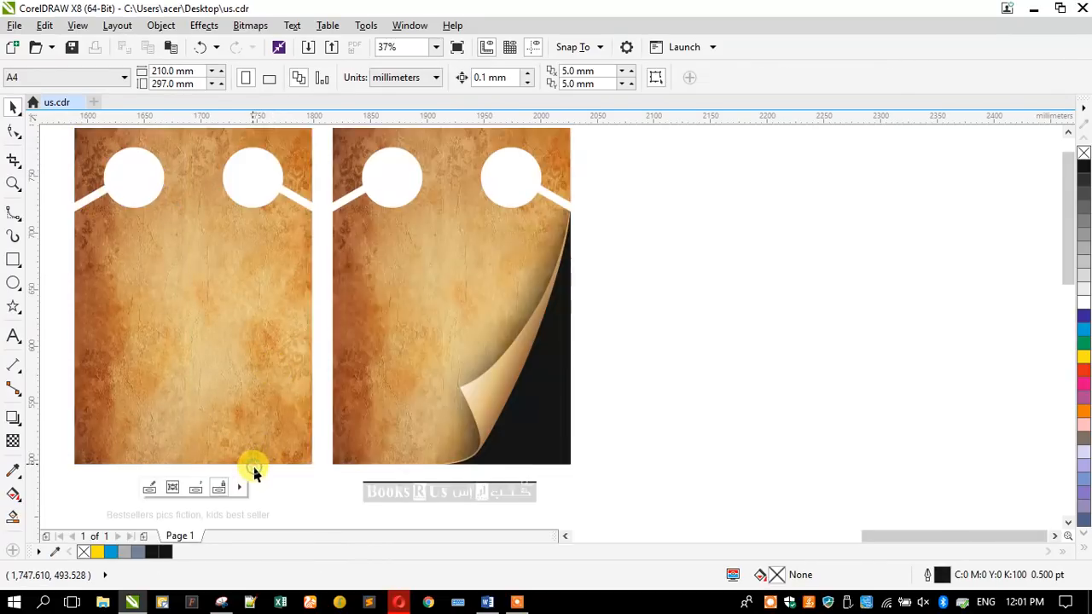
Give the plain parchment door hanger a black outline
click(614, 285)
click(144, 288)
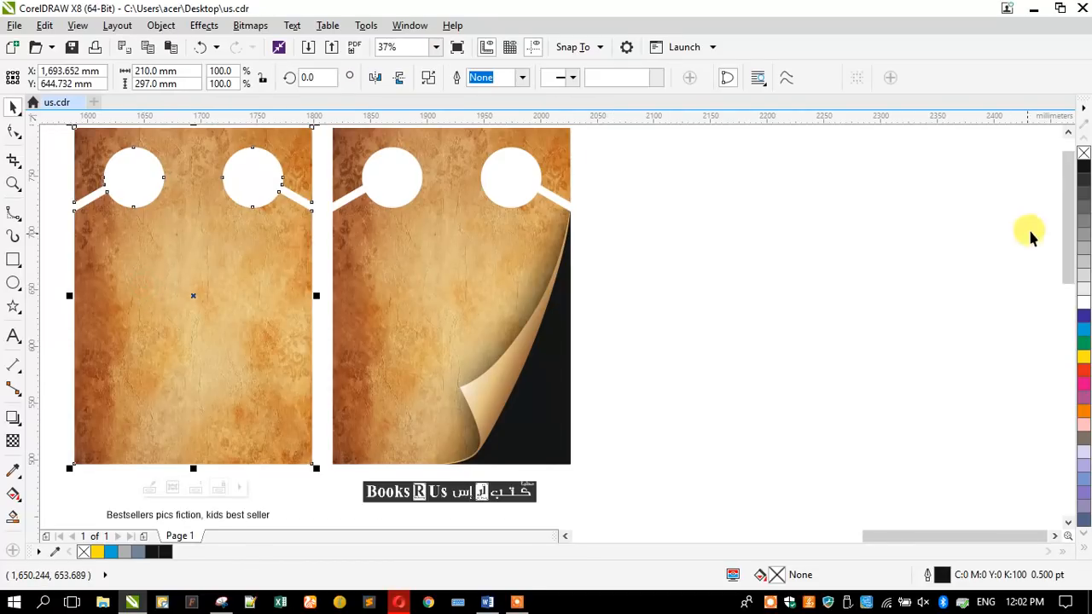
right_click(1082, 165)
click(808, 240)
click(16, 267)
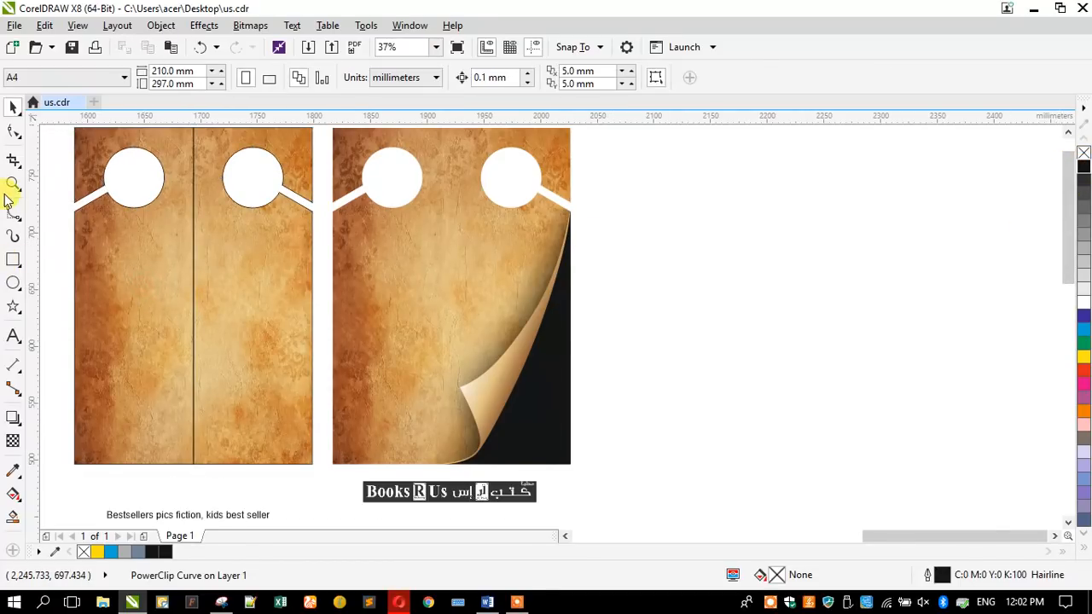
click(12, 182)
key(F3)
drag(300, 215, 576, 408)
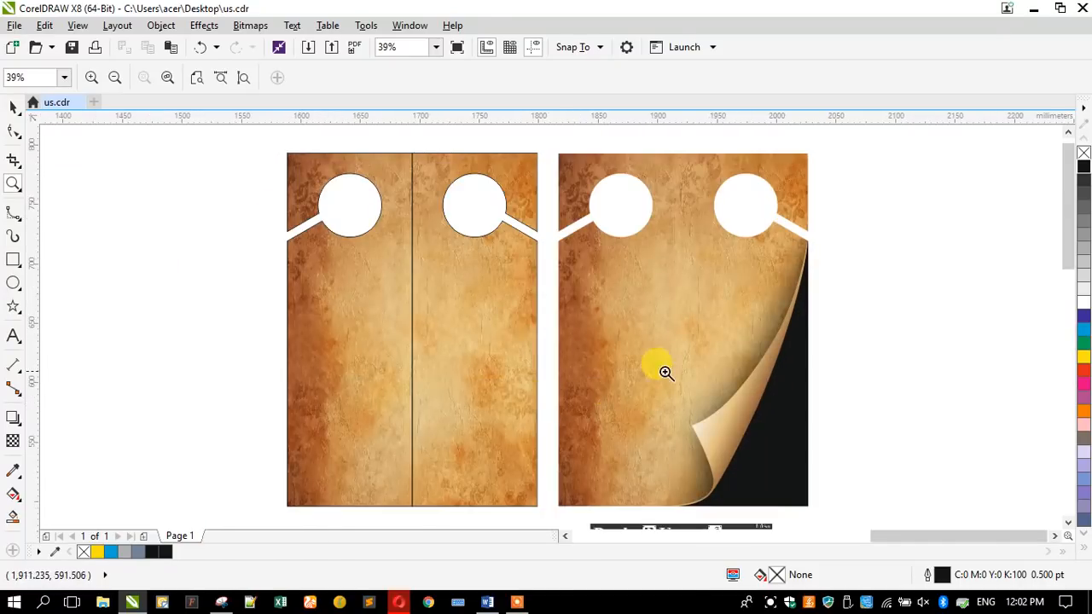
click(12, 107)
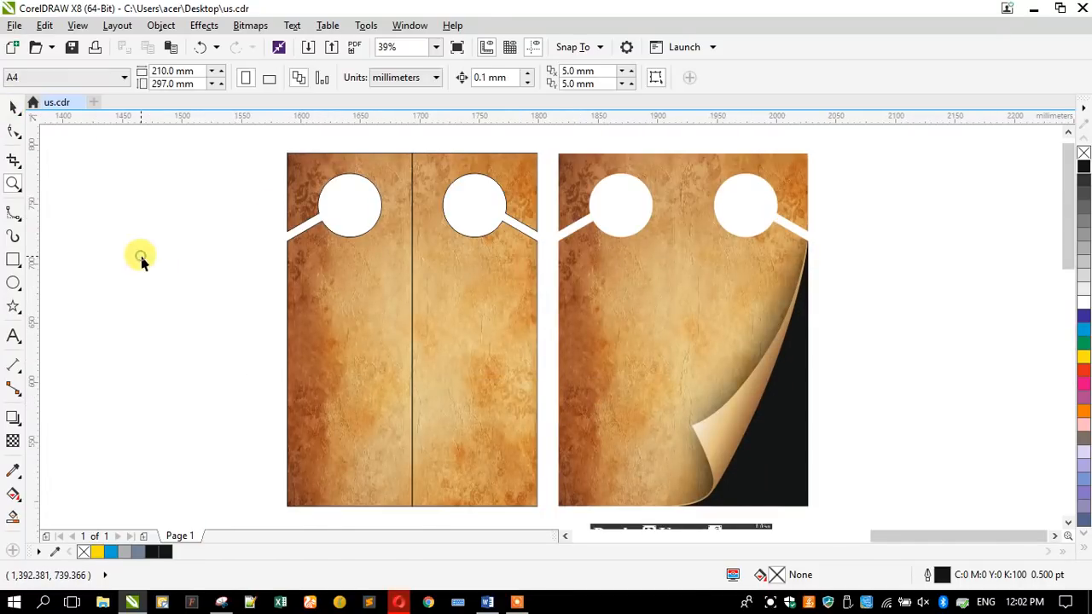
Within the curled hanger's PowerClip, duplicate the parchment bitmap and PowerClip the duplicate inside the page-curl flap
scroll(167, 212, down, 2)
scroll(451, 327, up, 2)
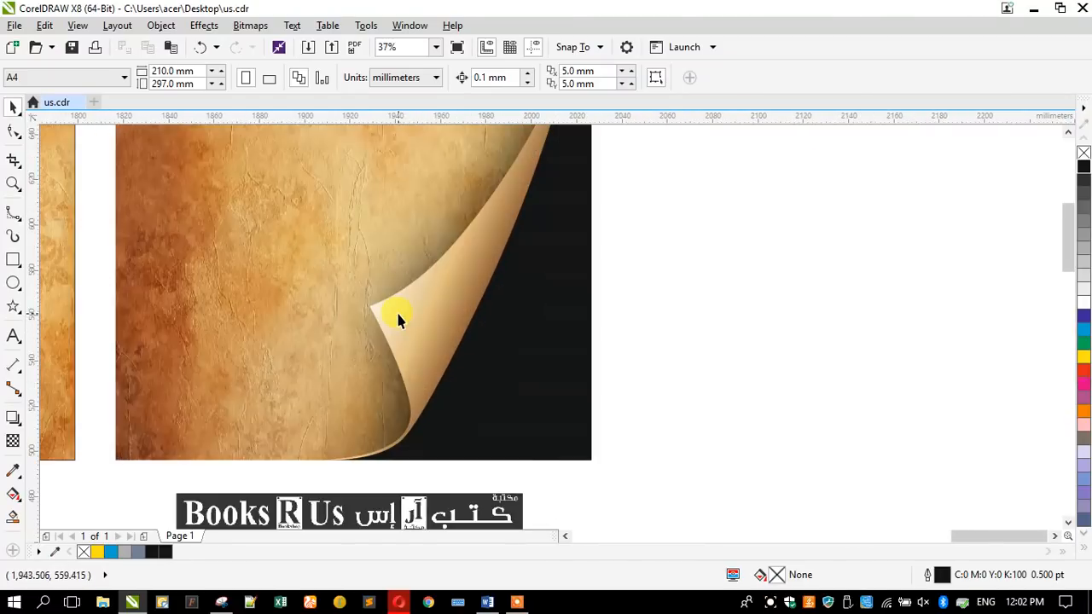
scroll(426, 336, down, 1)
click(422, 325)
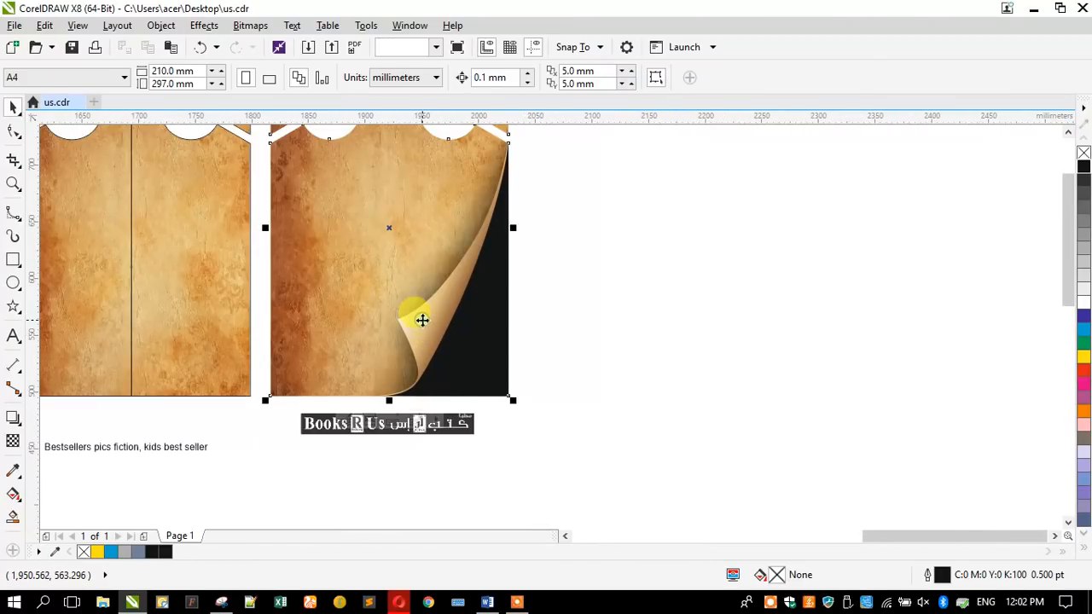
double_click(424, 325)
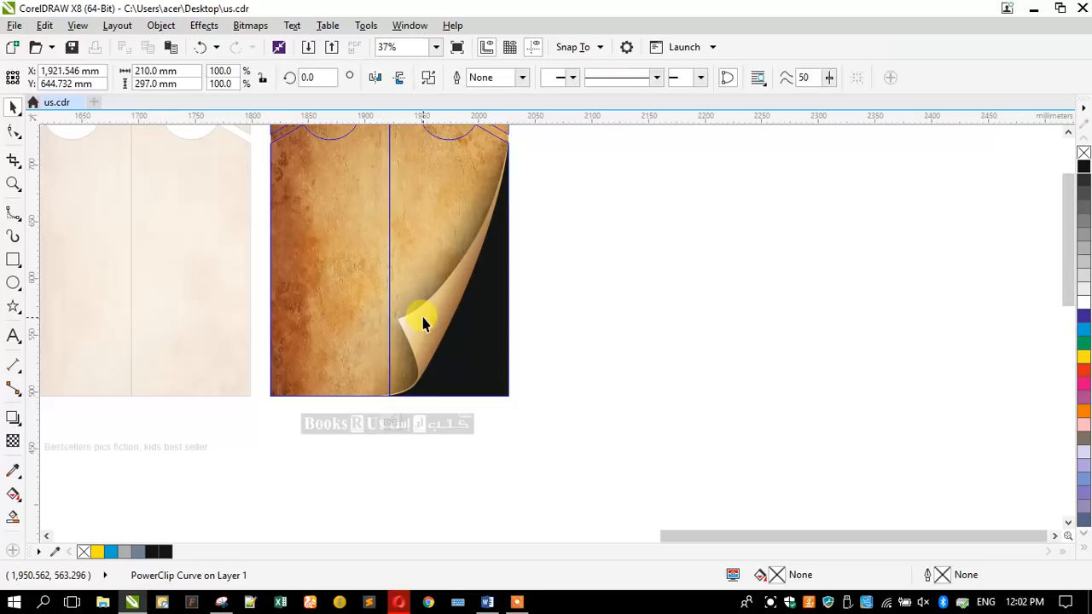
click(279, 302)
drag(279, 302, 607, 297)
right_click(607, 298)
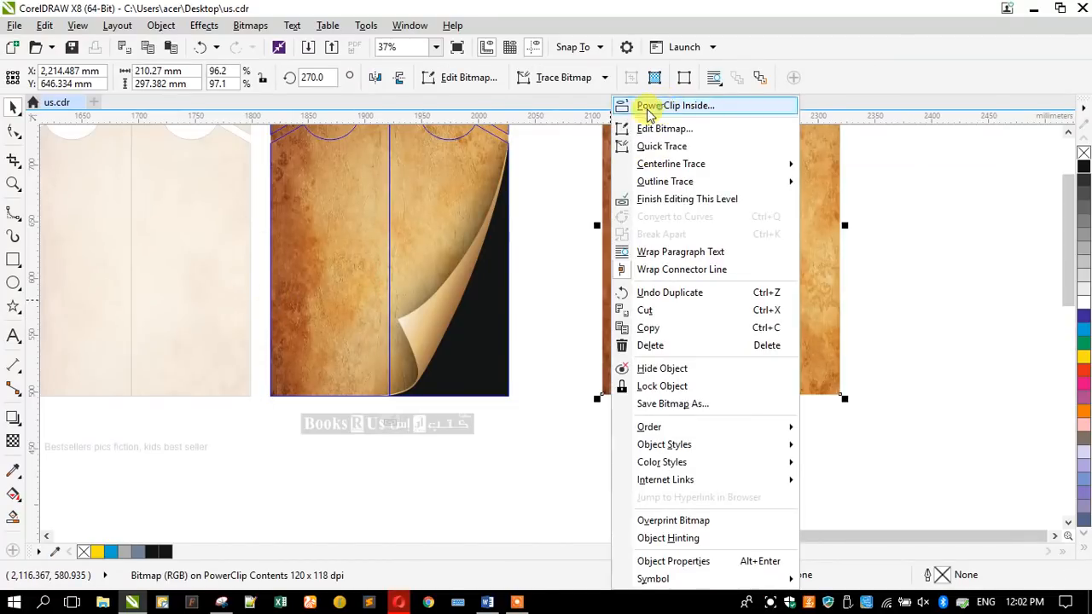
click(664, 106)
click(432, 304)
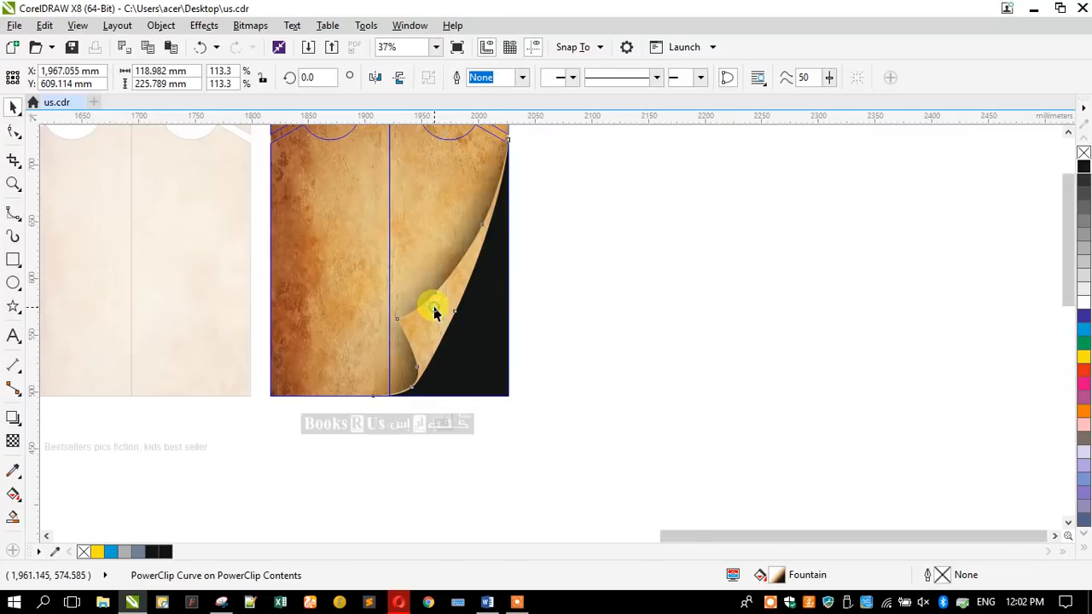
Open the flap's PowerClip contents, reposition the parchment bitmap and enlarge it to about 262 x 371 mm
double_click(434, 310)
click(370, 308)
drag(365, 271, 404, 317)
scroll(409, 315, down, 2)
mouse_move(382, 230)
mouse_down()
mouse_move(365, 214)
mouse_move(371, 222)
mouse_up()
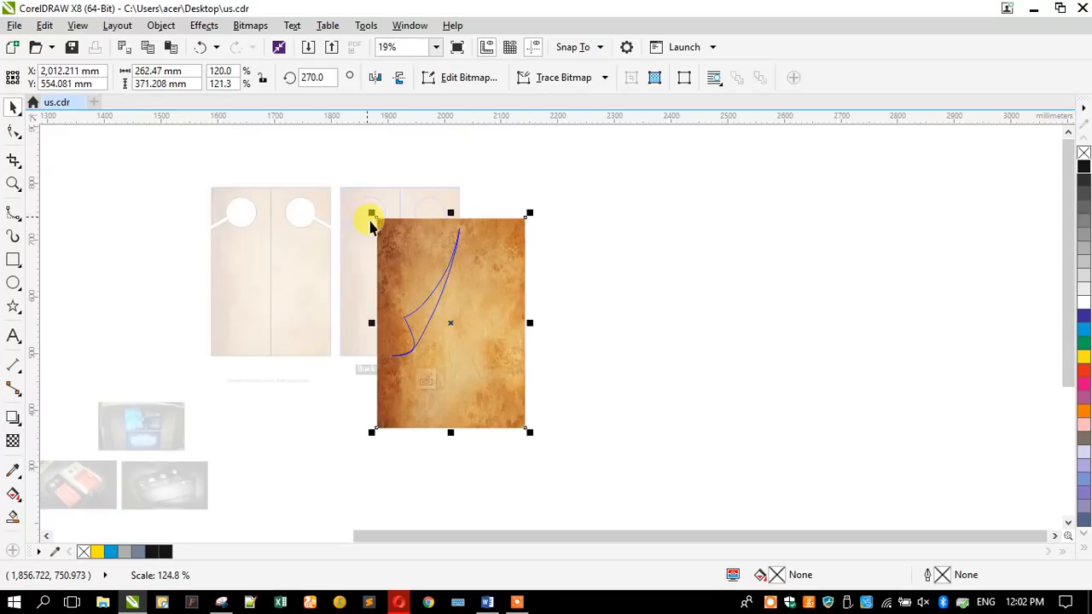
Mirror the flap's parchment bitmap vertically and horizontally, and move it left so it covers the whole flap outline
click(394, 80)
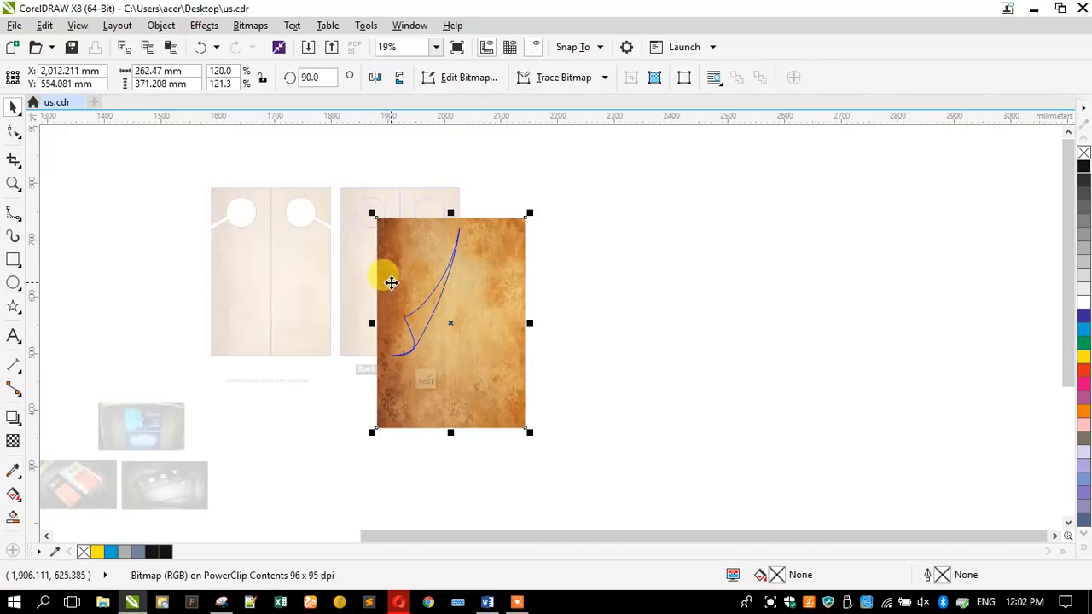
scroll(390, 273, up, 2)
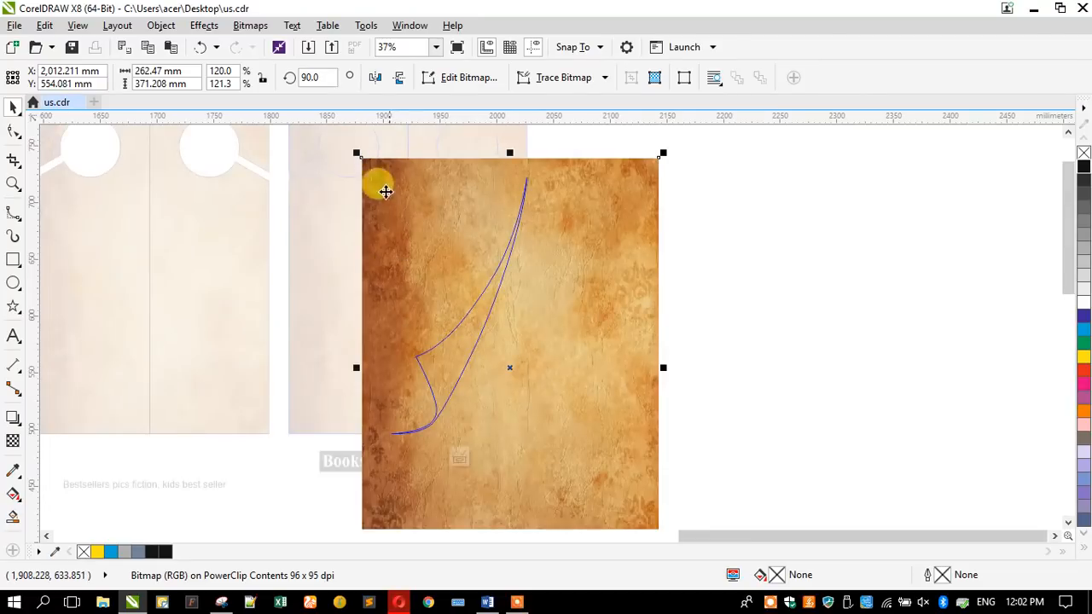
click(377, 77)
drag(556, 376, 464, 370)
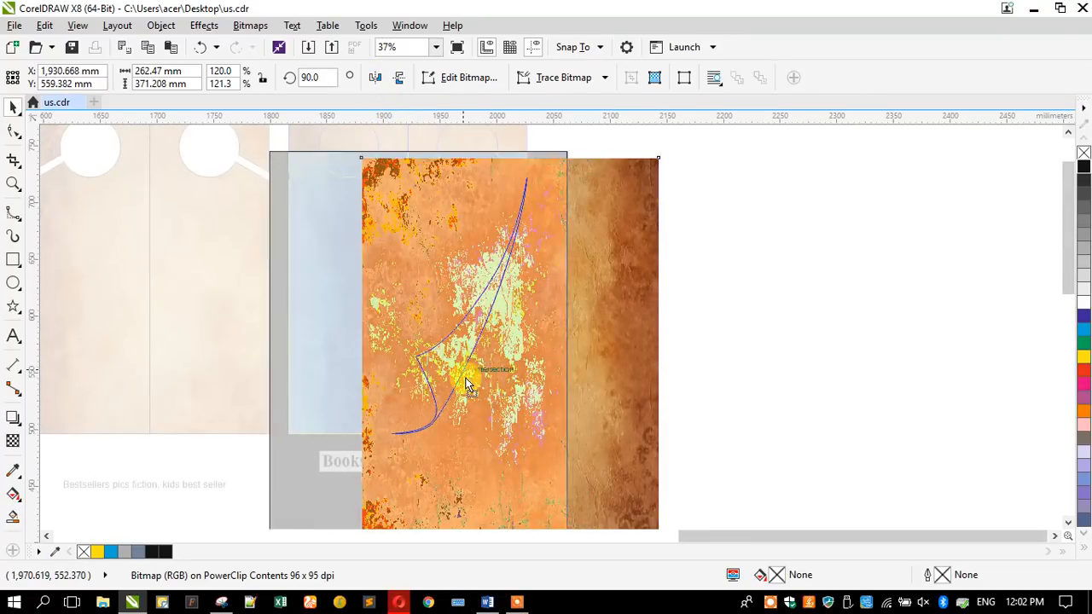
Rotate the flap's parchment bitmap to about 61.5° and position it so its dark edge runs along the page-curl flap
drag(393, 264, 361, 294)
click(354, 330)
scroll(404, 281, down, 2)
drag(313, 227, 378, 193)
mouse_move(404, 262)
mouse_down()
mouse_move(390, 261)
mouse_move(386, 239)
mouse_move(393, 256)
mouse_up()
scroll(389, 248, up, 2)
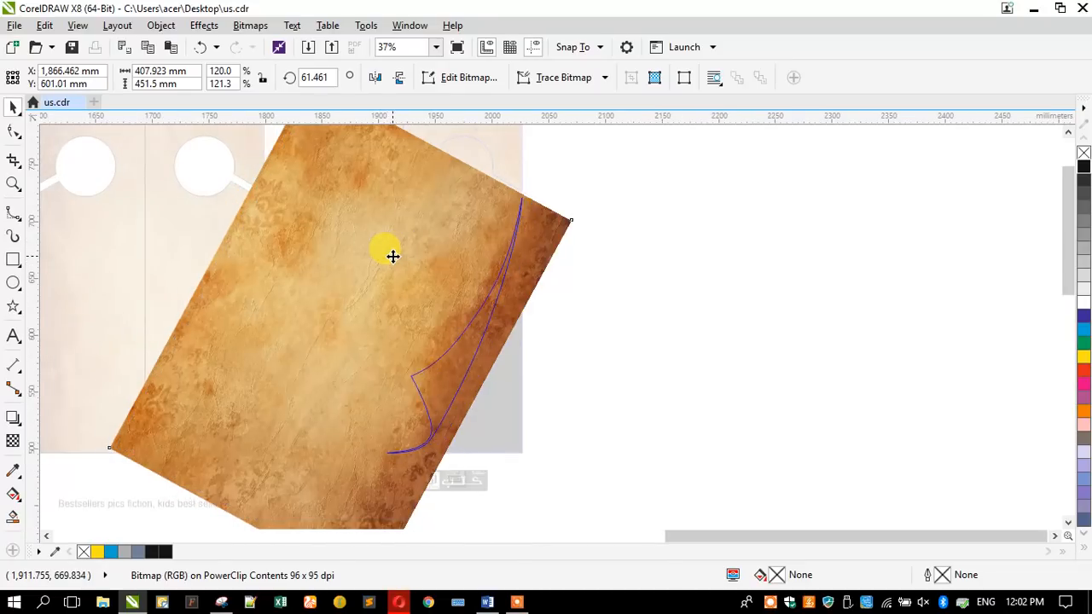
Apply a linear transparency to the parchment bitmap, fading it from beyond the flap's outer edge inward, and finish editing the flap's PowerClip
click(12, 439)
drag(548, 397, 397, 324)
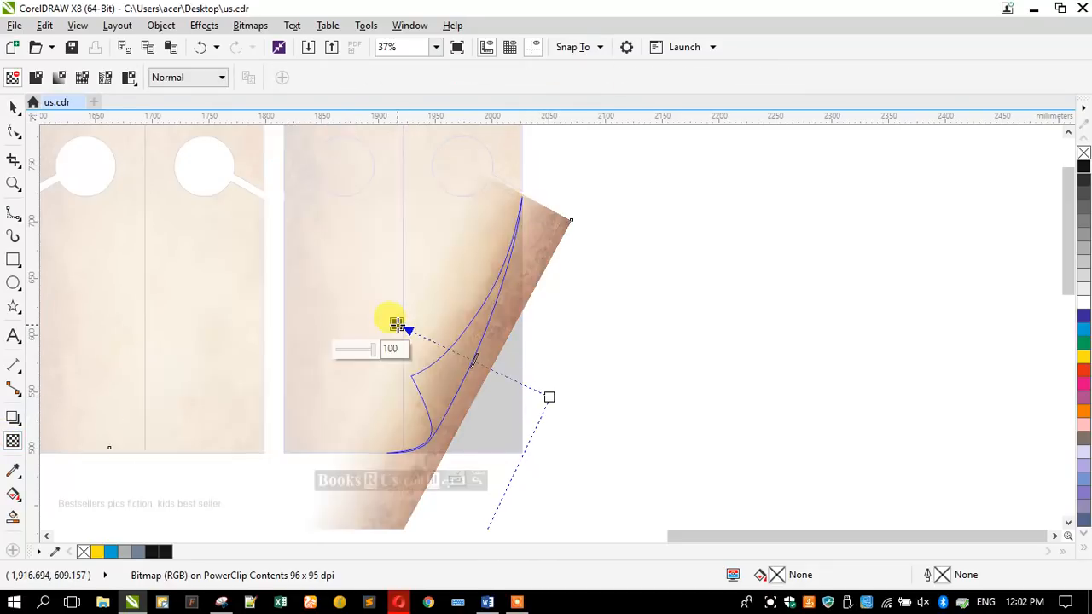
key(space)
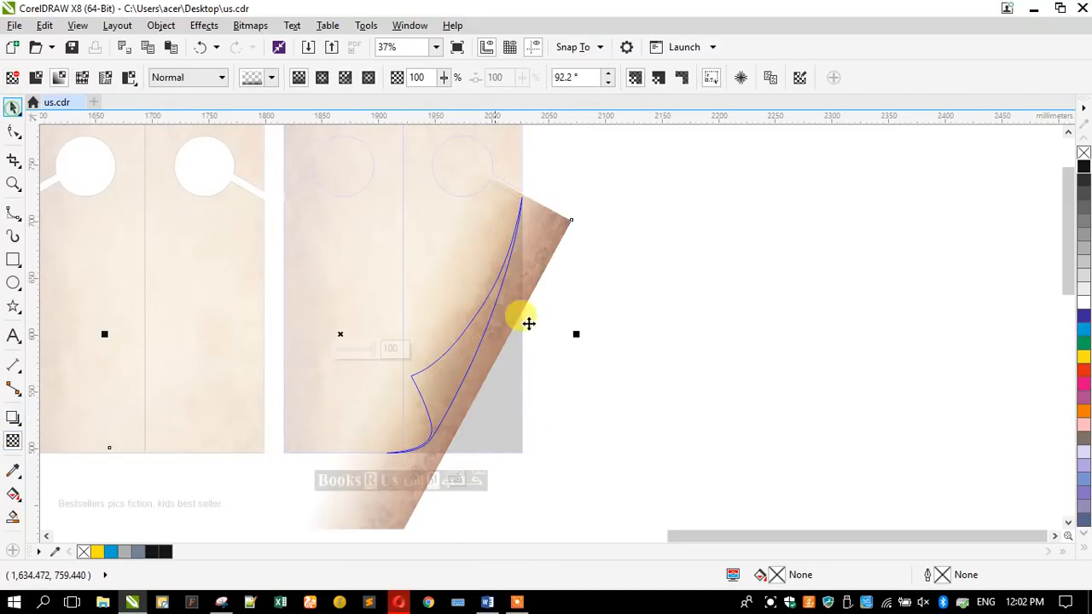
key(ctrl+z)
click(452, 390)
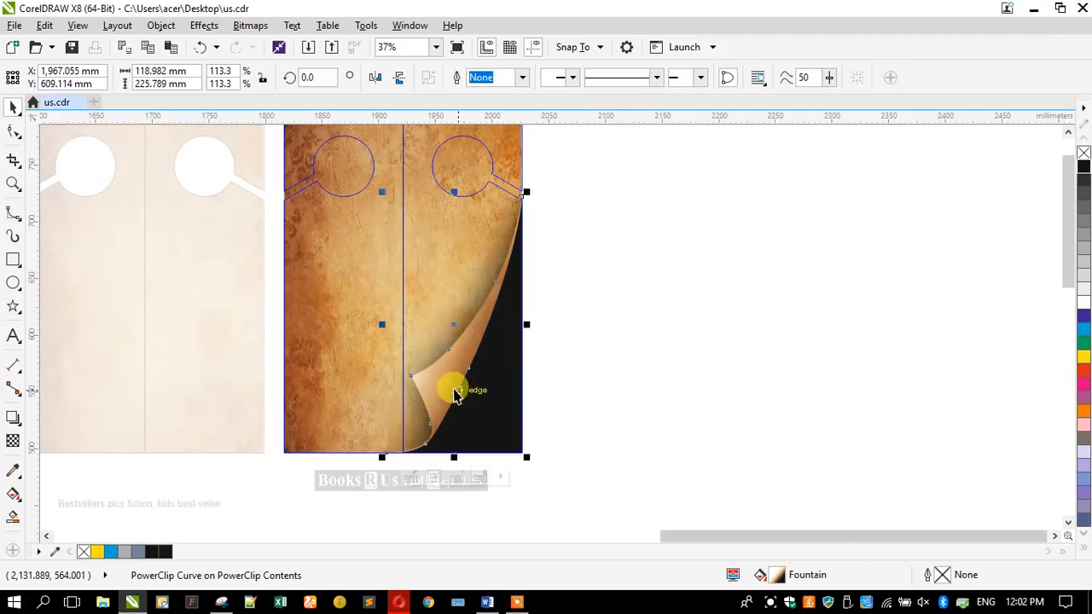
scroll(433, 385, up, 5)
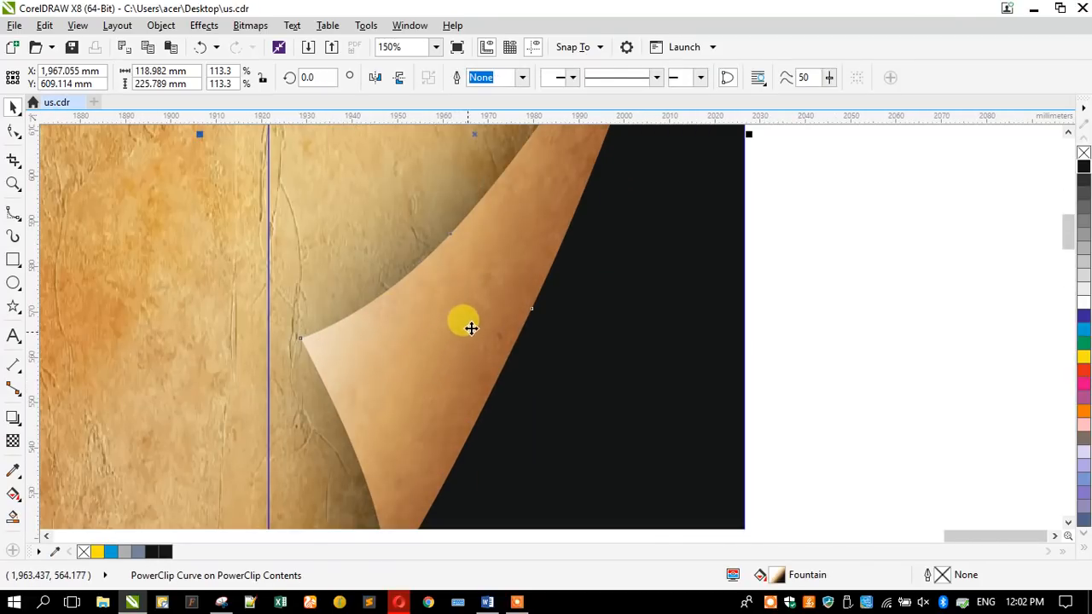
scroll(468, 324, down, 2)
scroll(463, 321, up, 2)
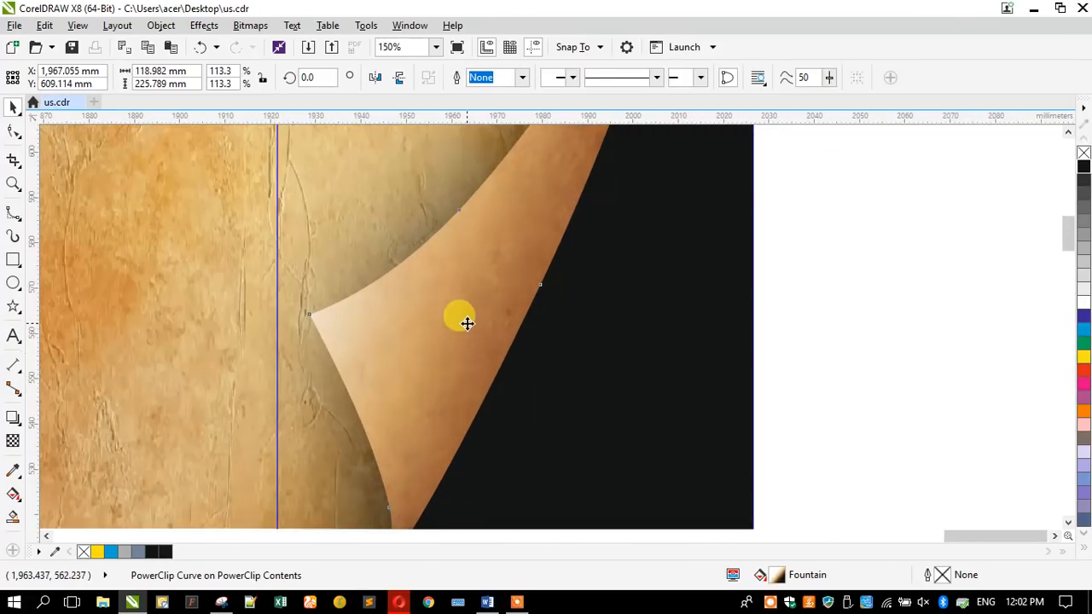
scroll(469, 333, down, 2)
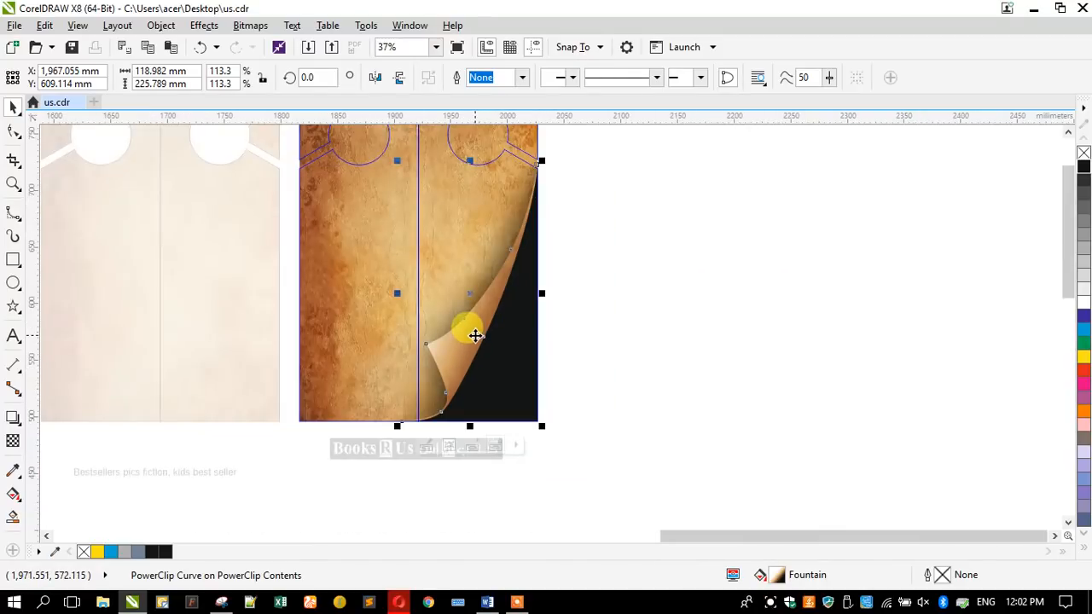
scroll(474, 333, up, 2)
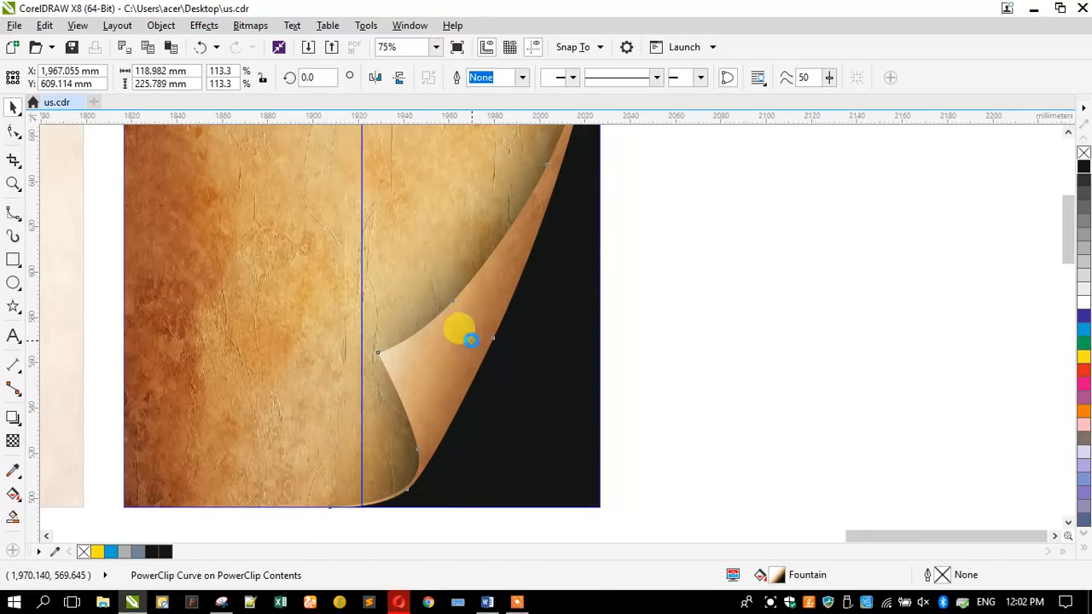
Reopen the flap's PowerClip contents, set the parchment bitmap's transparency merge mode to Subtract, and leave the PowerClip
click(471, 341)
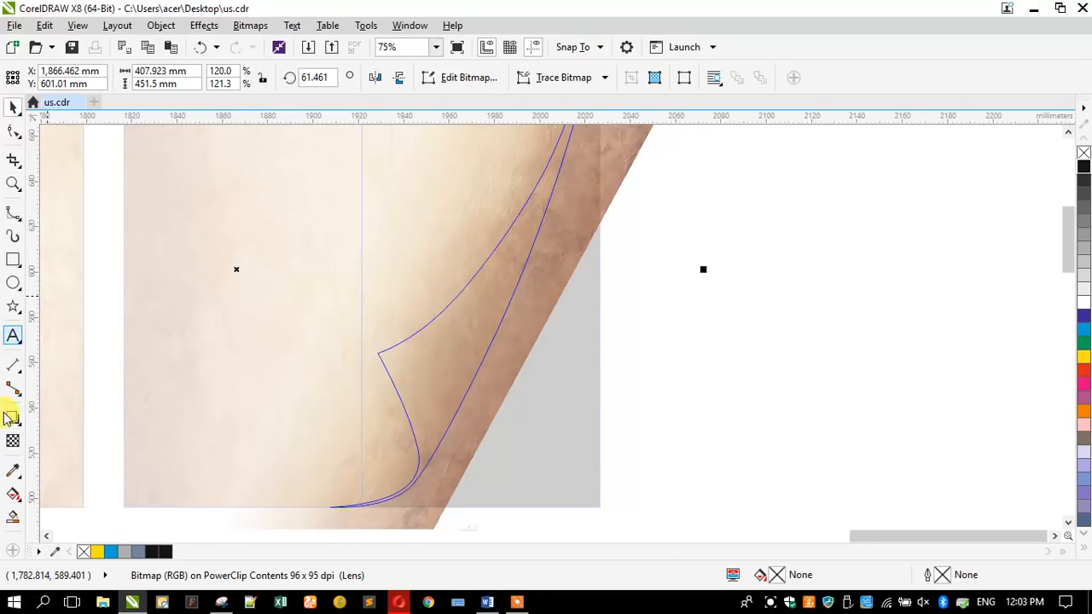
click(12, 441)
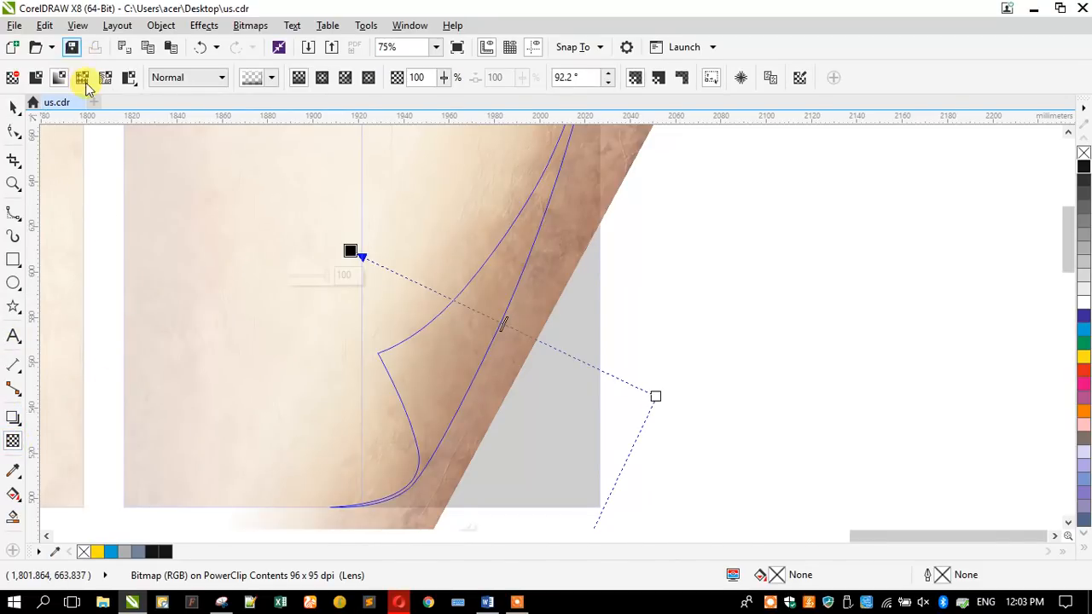
click(198, 78)
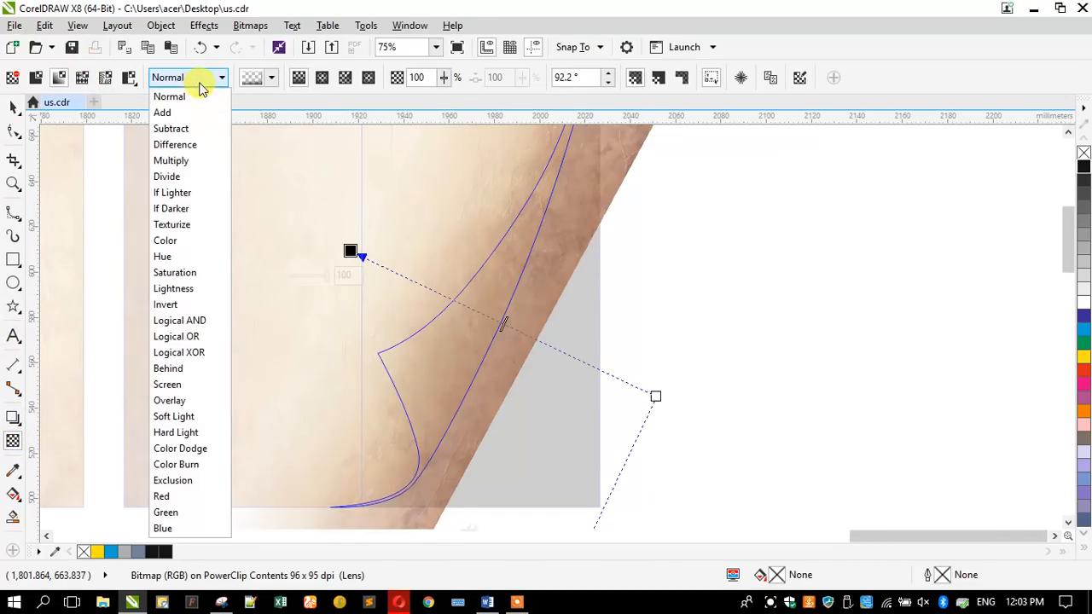
click(183, 130)
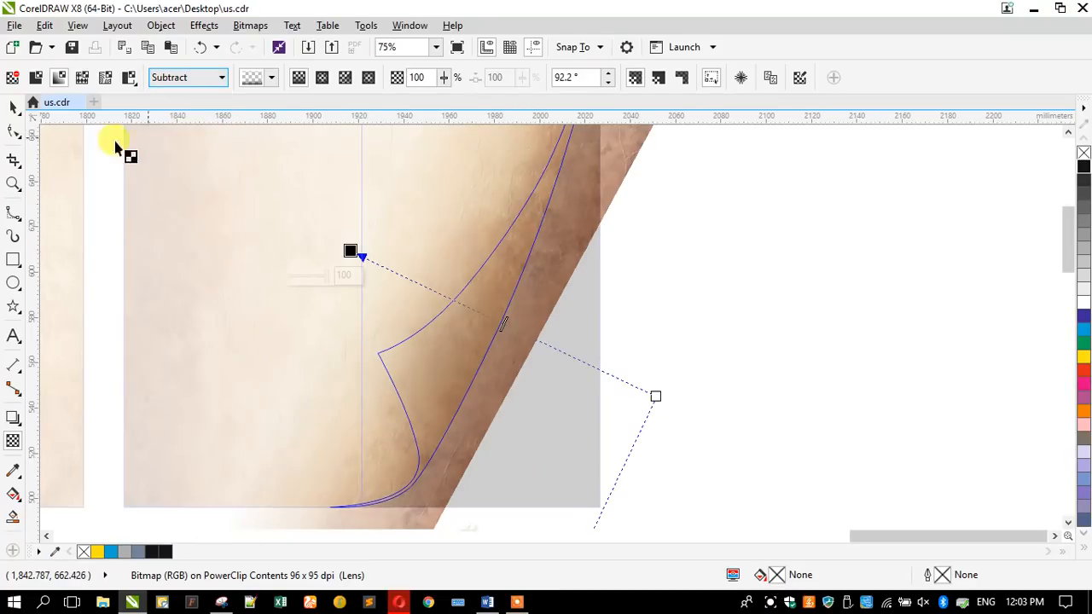
click(9, 109)
click(804, 344)
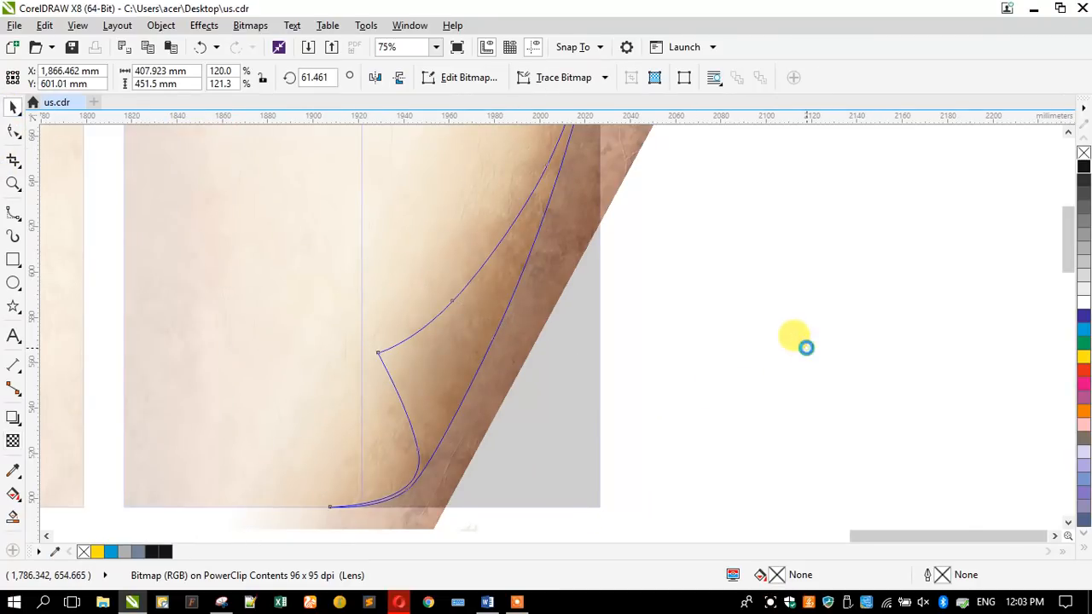
scroll(536, 361, down, 2)
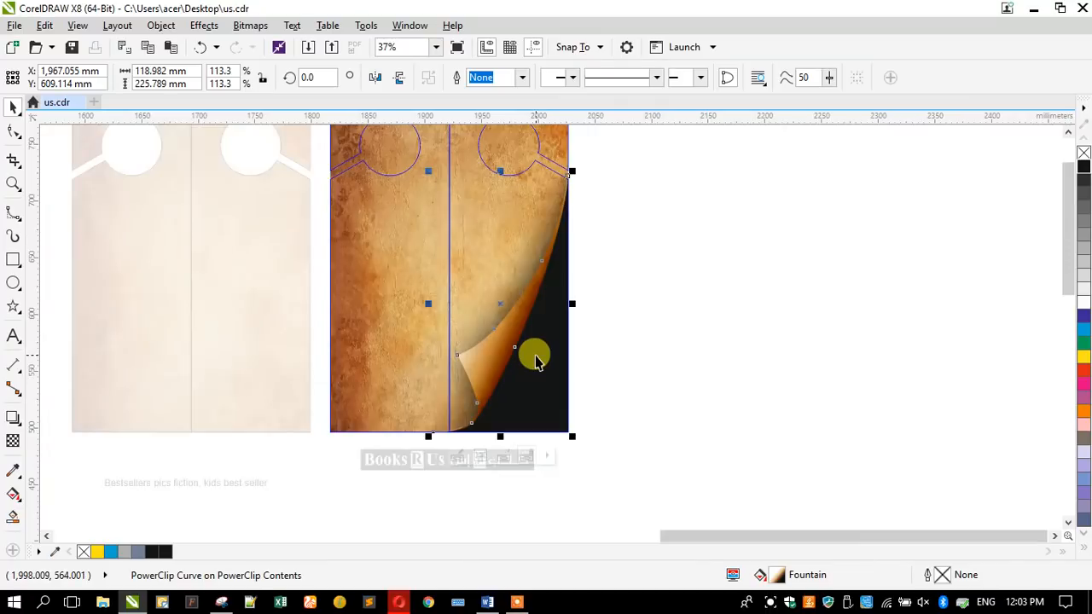
click(608, 347)
scroll(503, 368, up, 2)
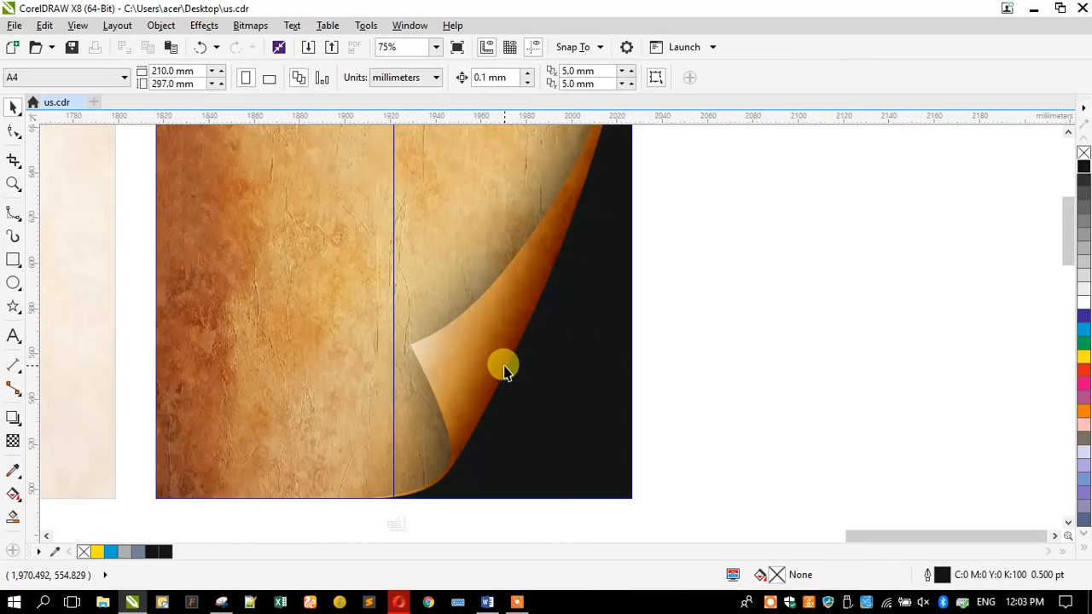
Try to convert the page-curl flap to a 600 dpi CMYK bitmap with anti-aliasing and transparent background, and undo the conversion
click(504, 369)
scroll(378, 397, down, 2)
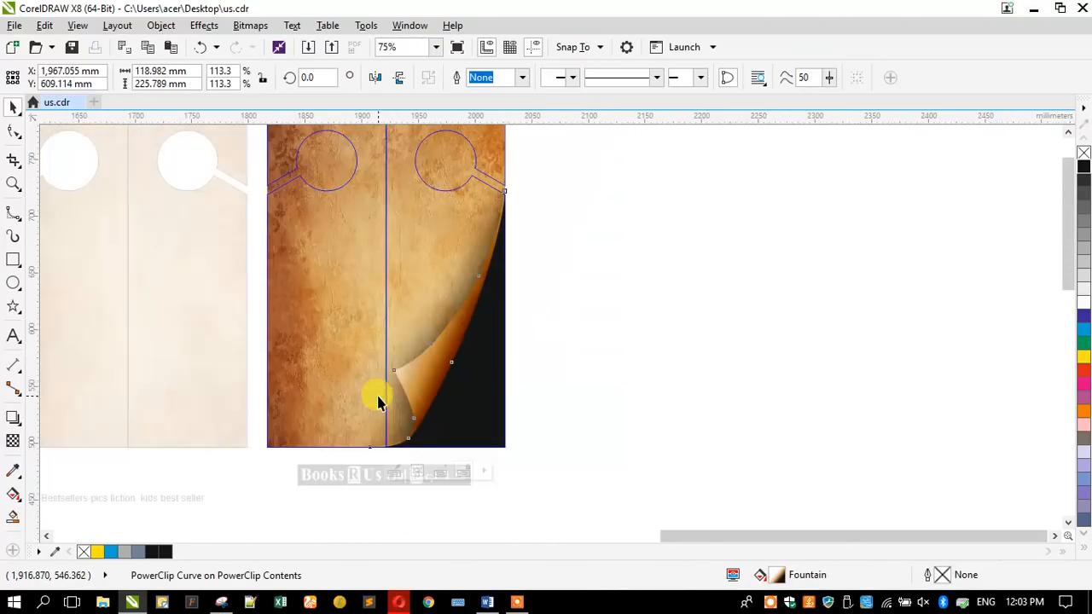
click(609, 346)
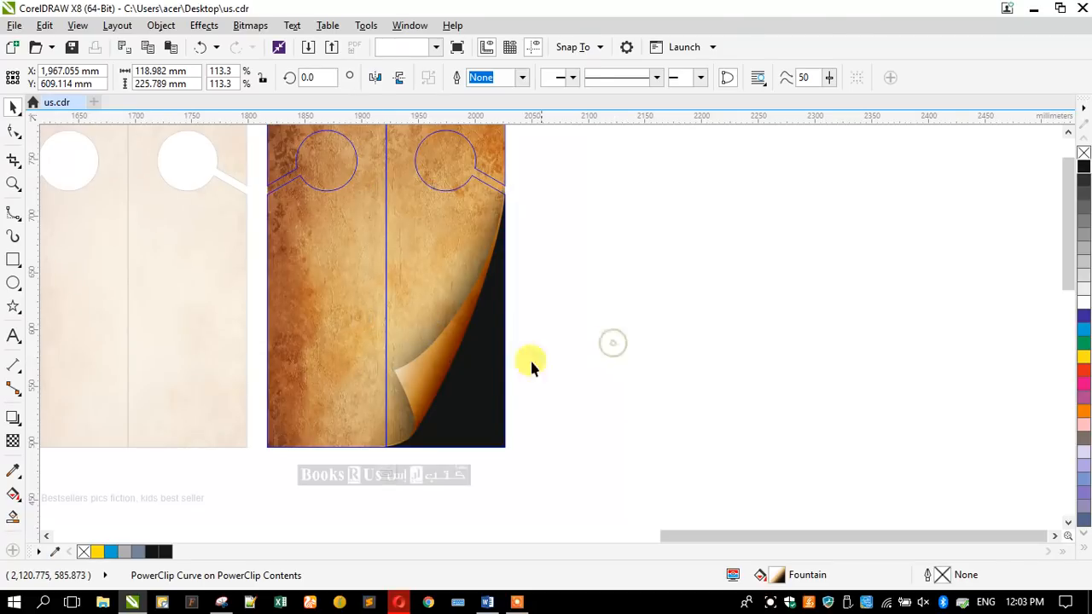
click(434, 367)
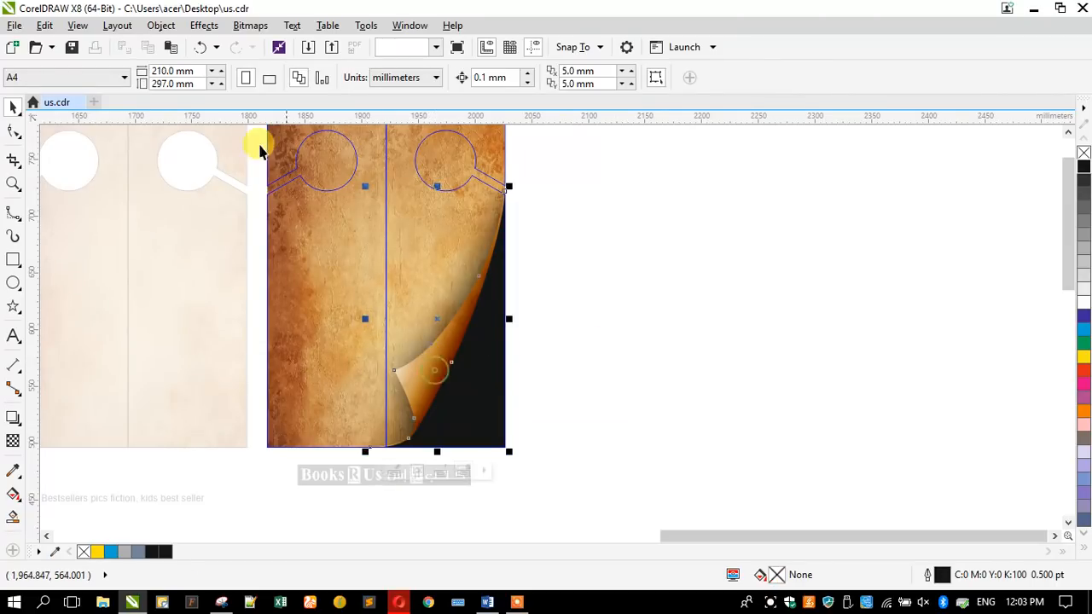
click(243, 25)
click(254, 45)
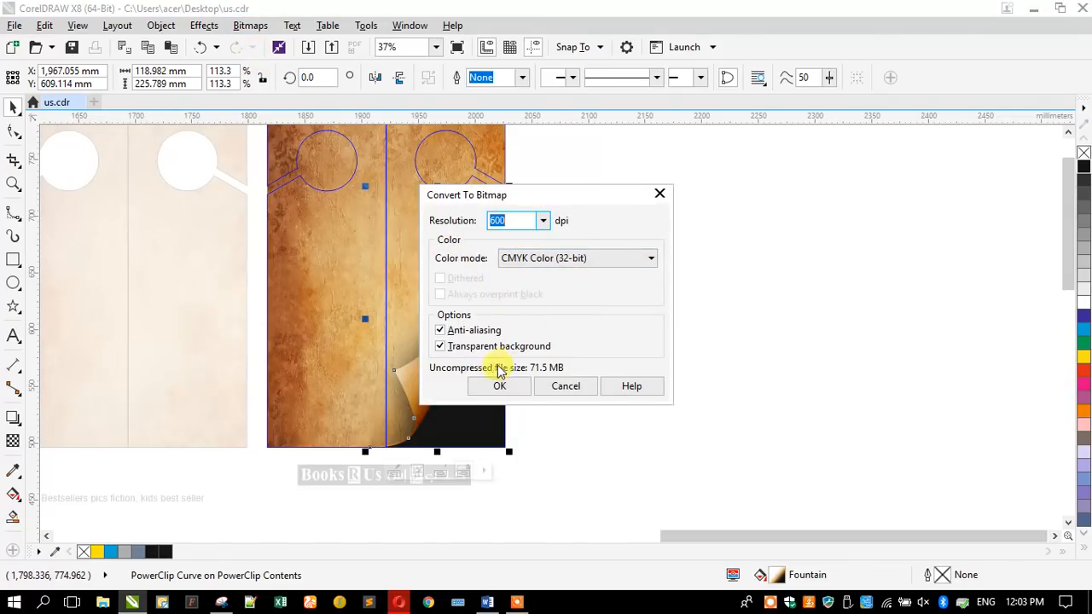
click(495, 386)
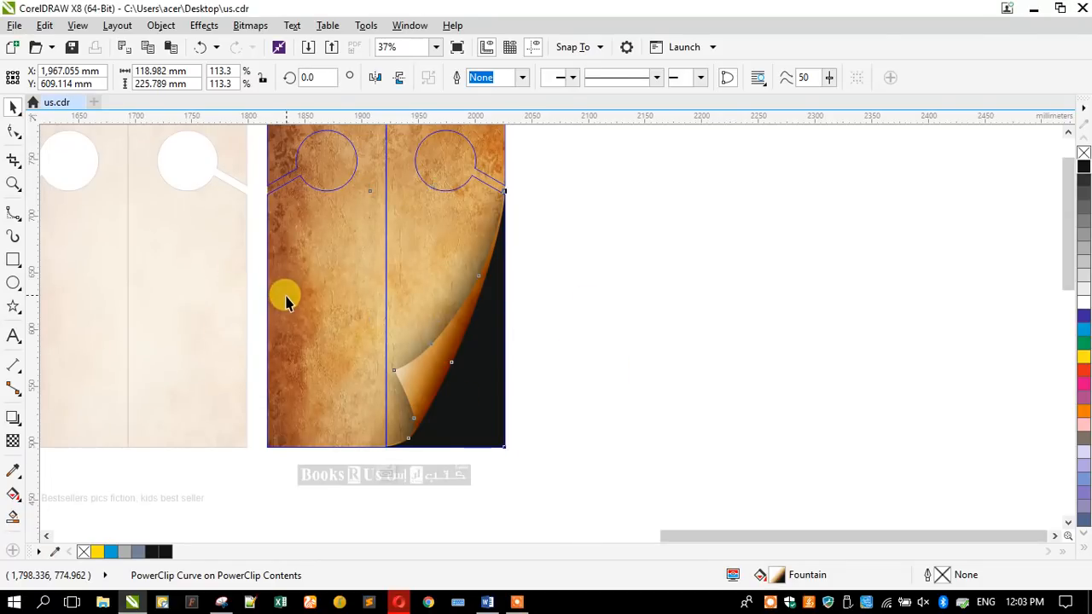
click(429, 356)
scroll(449, 361, up, 2)
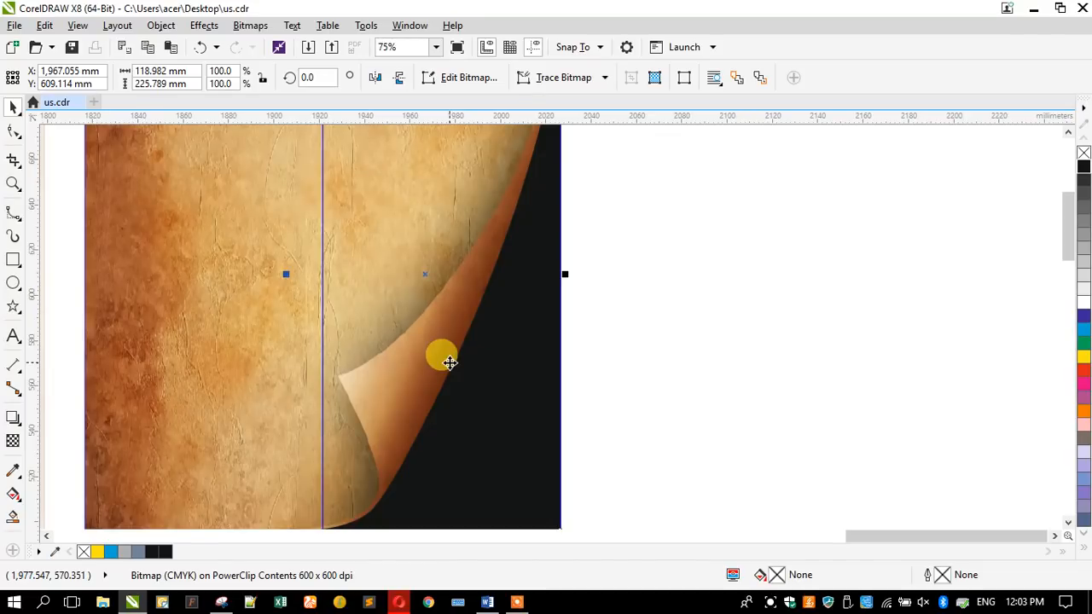
scroll(434, 334, down, 2)
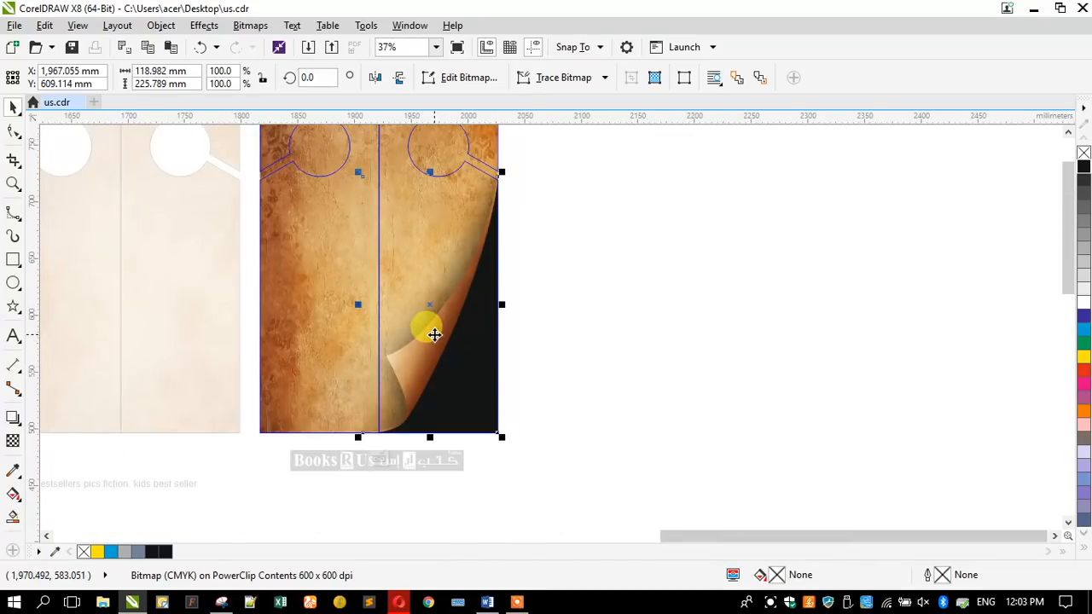
click(448, 339)
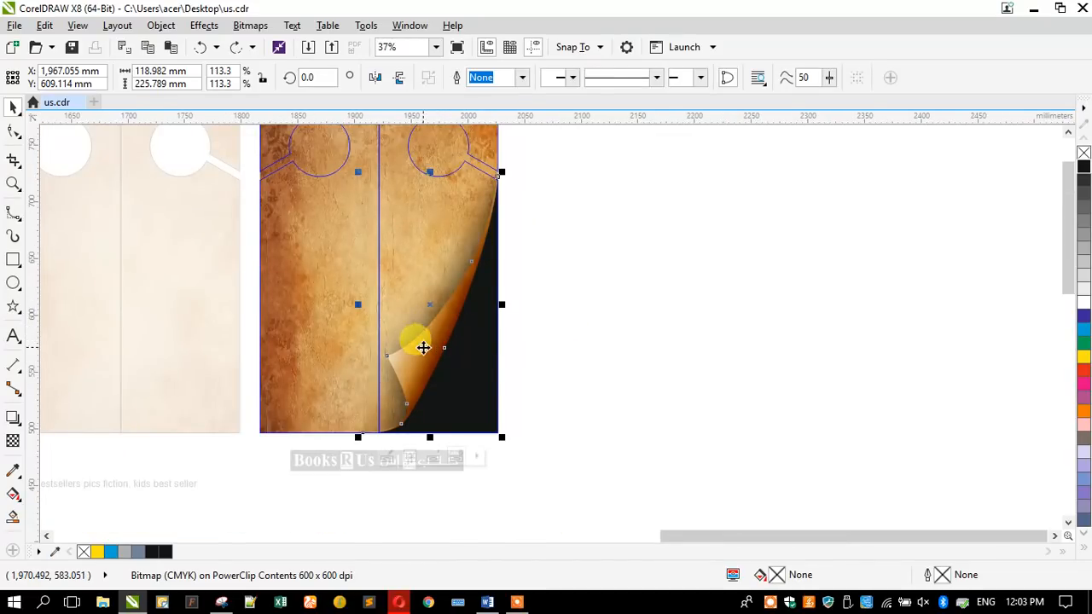
Edit the flap's PowerClip contents and change the parchment bitmap's transparency merge mode to Multiply
scroll(441, 307, up, 4)
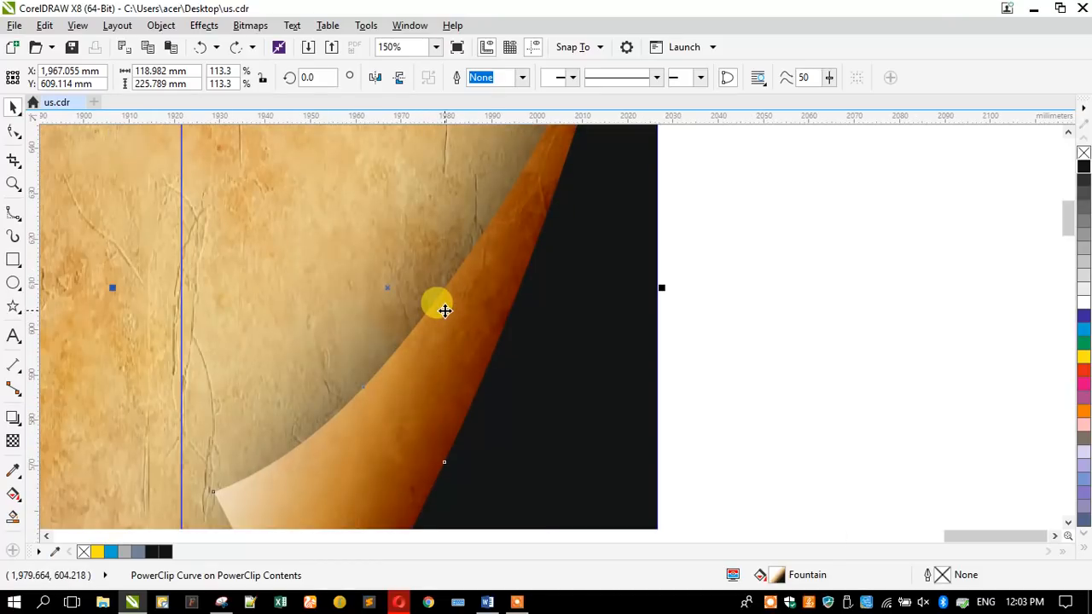
scroll(444, 310, down, 1)
double_click(444, 309)
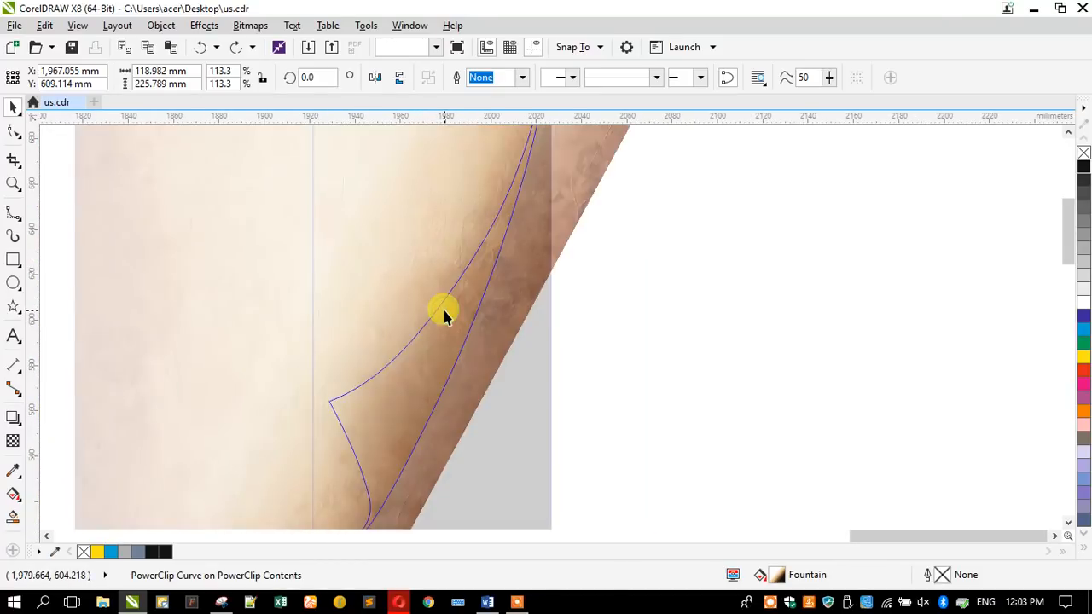
click(333, 320)
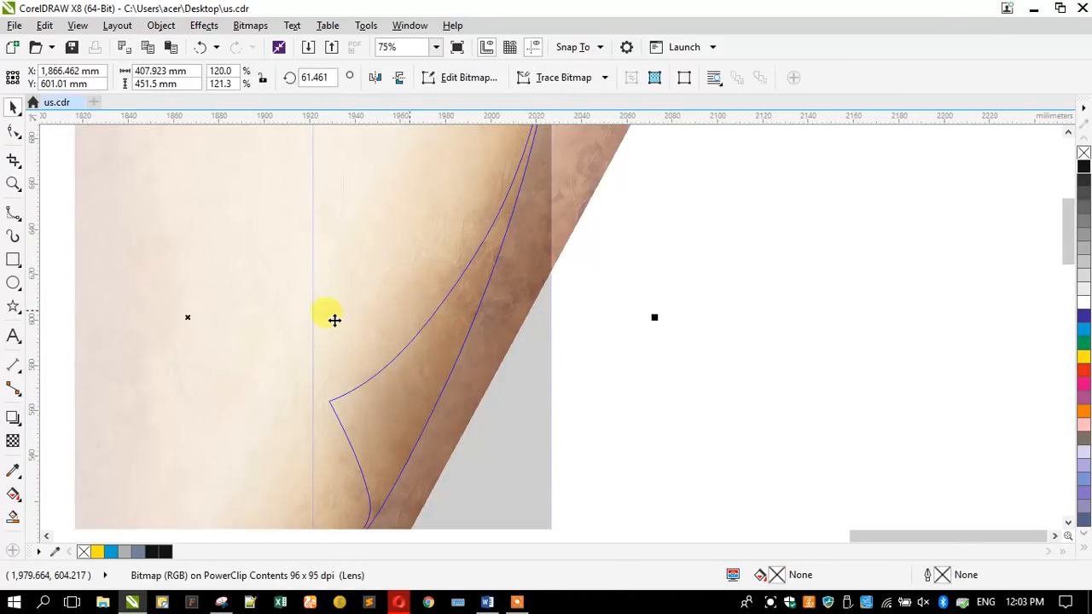
click(13, 443)
click(157, 82)
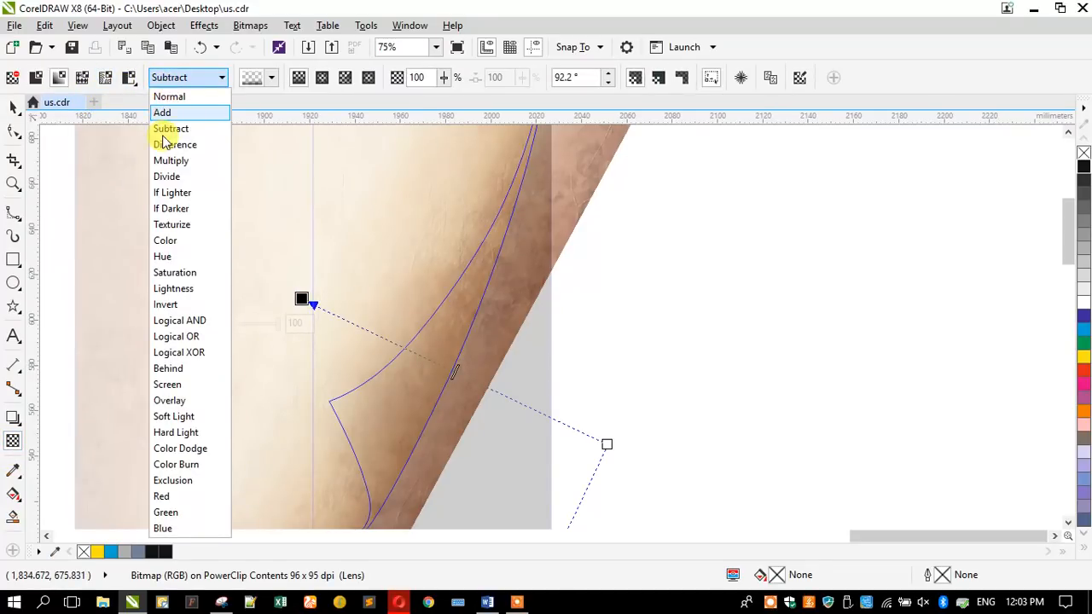
click(173, 161)
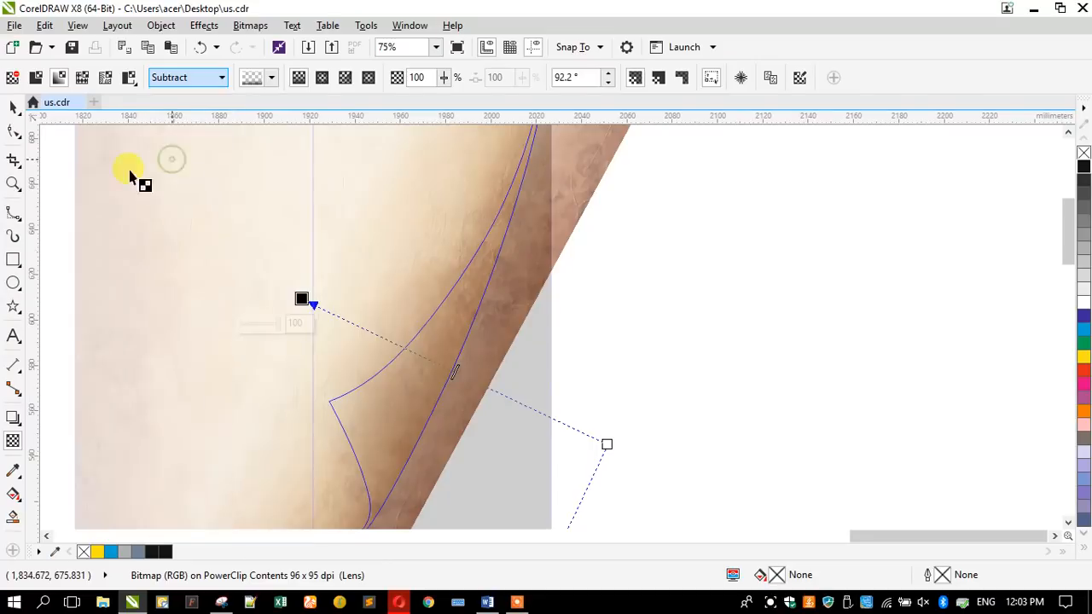
click(12, 110)
click(484, 357)
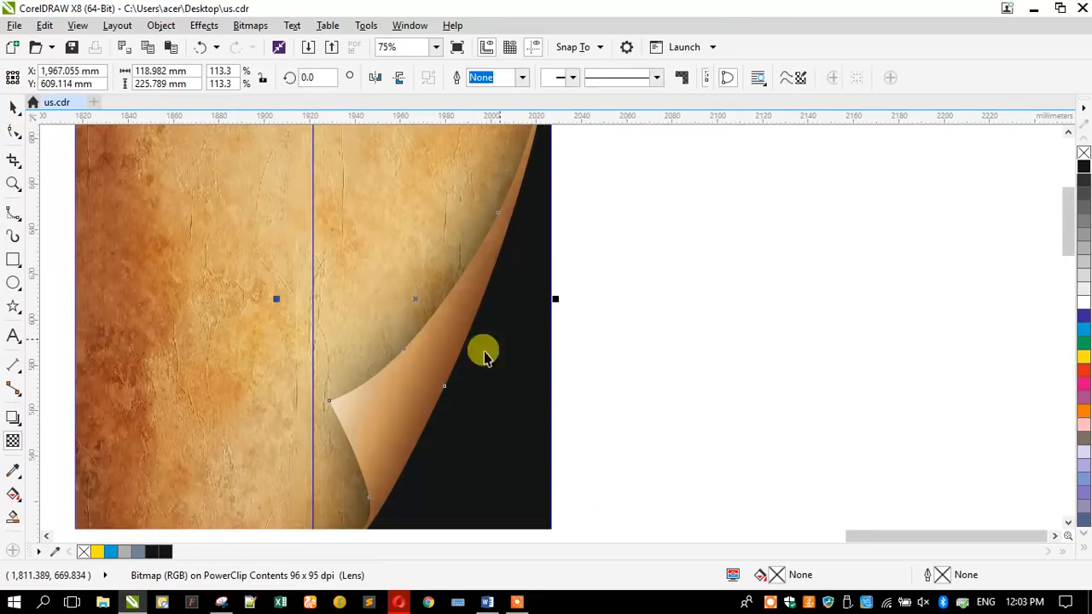
Set the flap's parchment bitmap transparency back to the Normal merge mode and exit the flap's PowerClip contents
ctrl+click(390, 376)
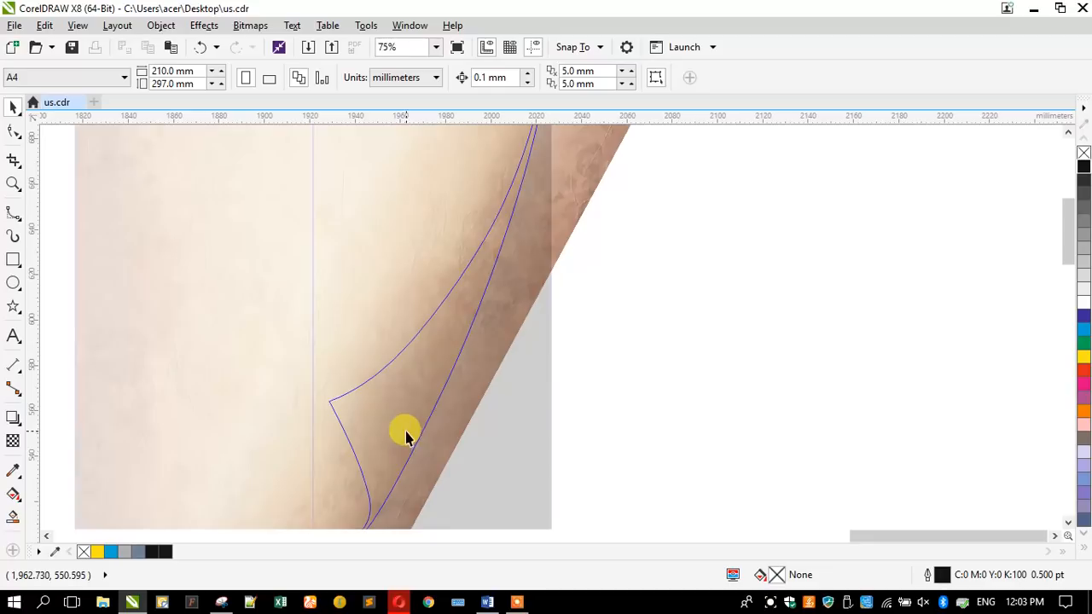
click(405, 435)
click(12, 442)
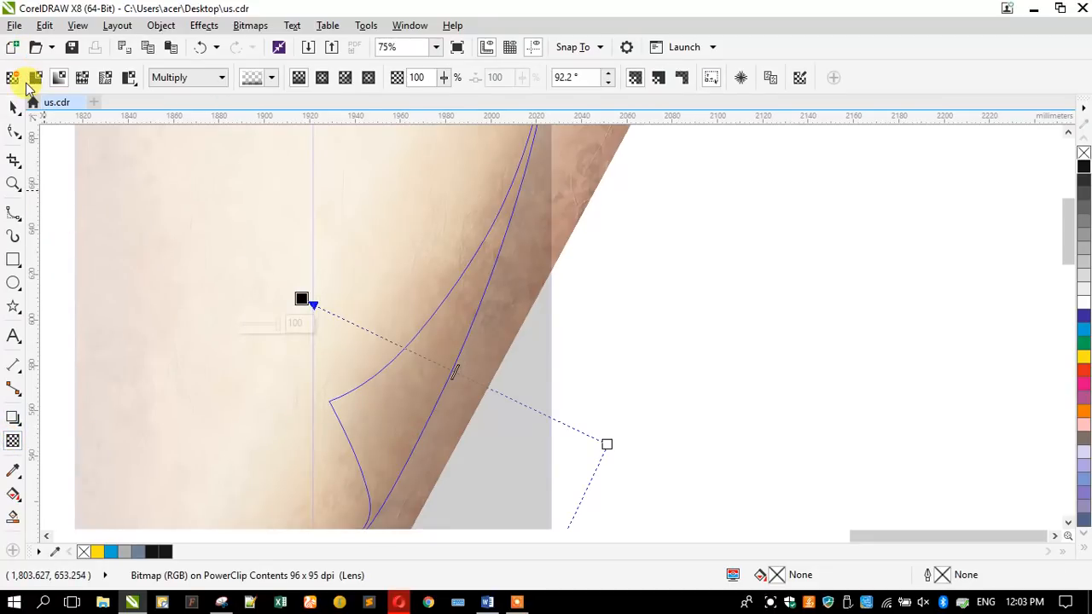
click(178, 76)
click(183, 97)
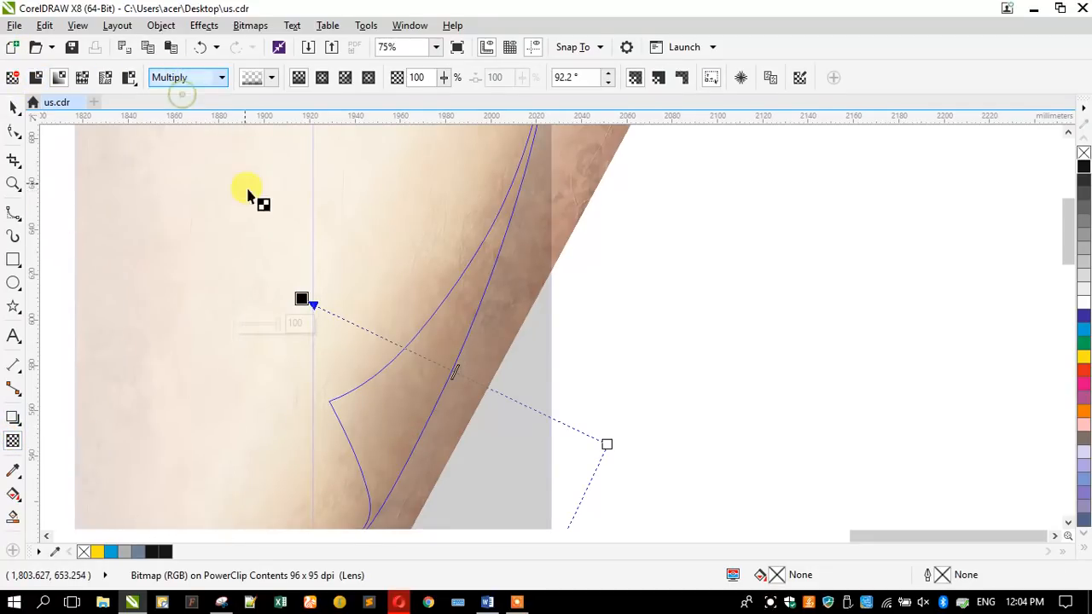
scroll(286, 215, down, 2)
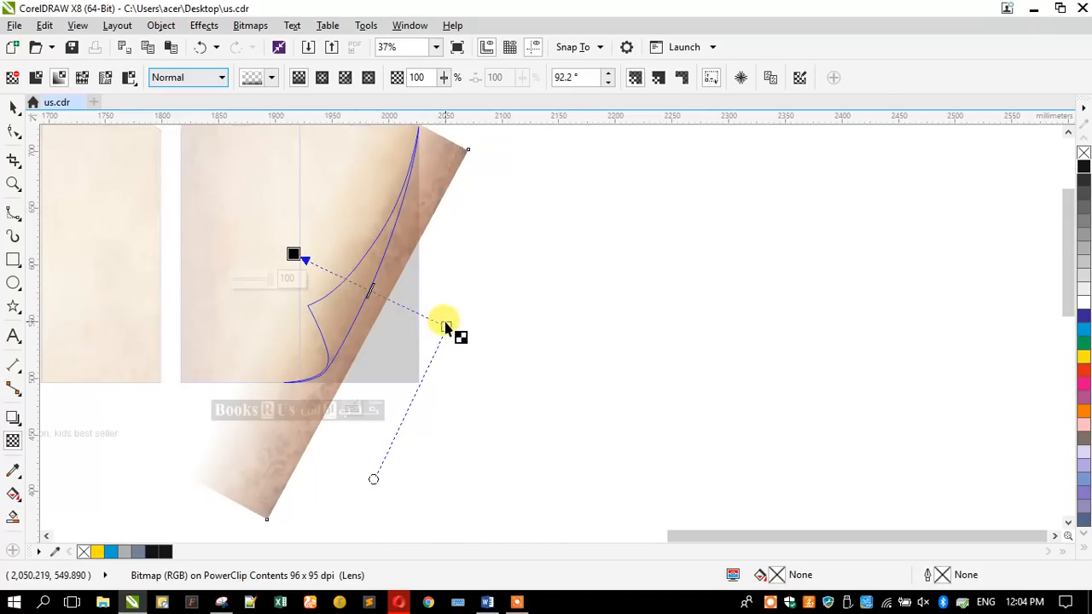
click(12, 110)
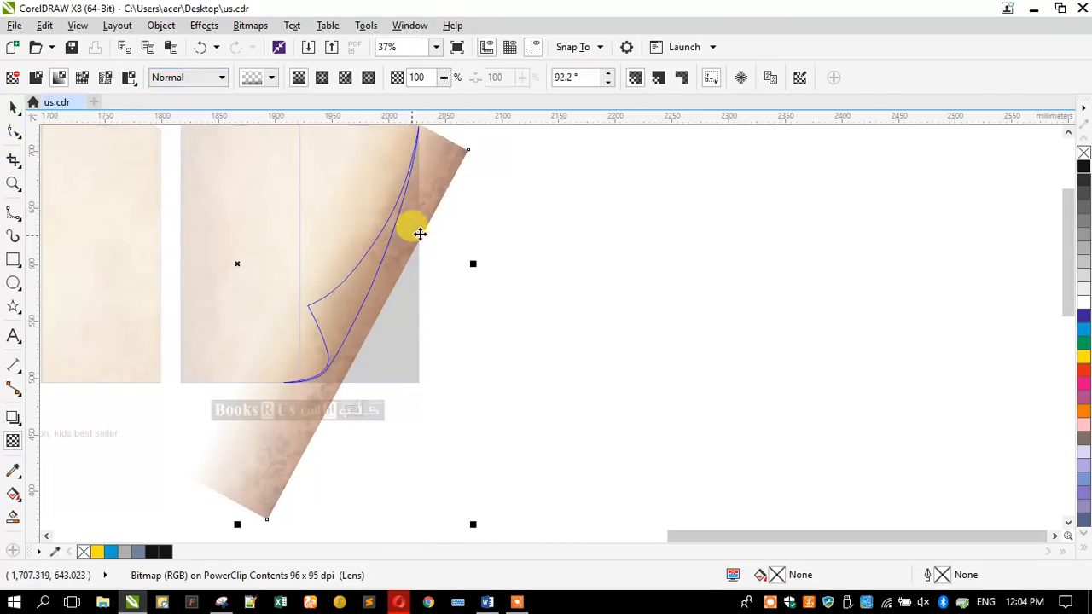
click(356, 284)
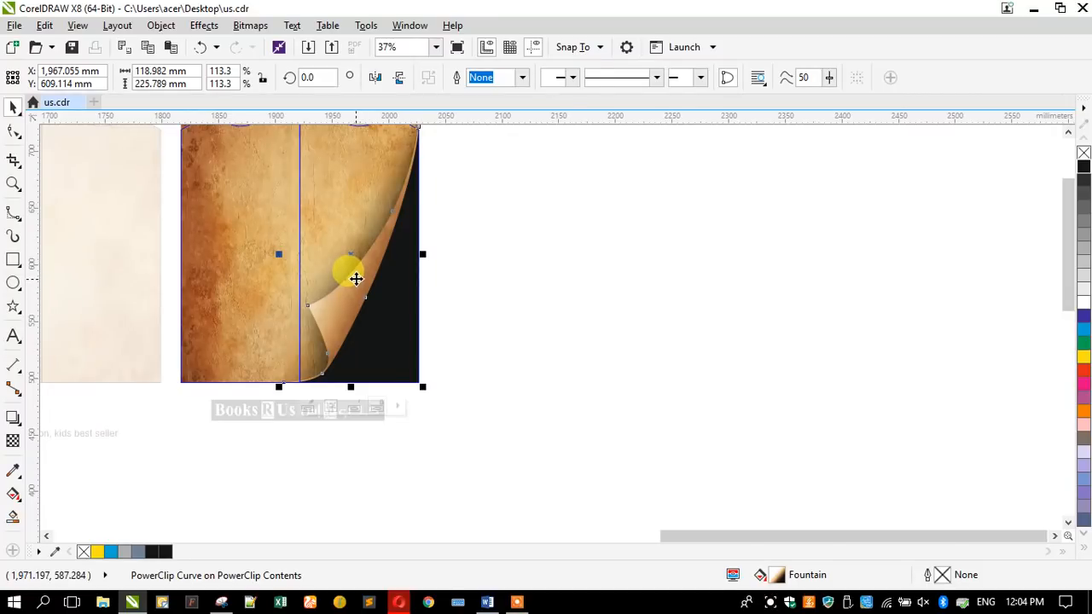
Shift the dark stops of the flap's fountain fill inward, placing black at about 27% and brown at about 38%
key(F11)
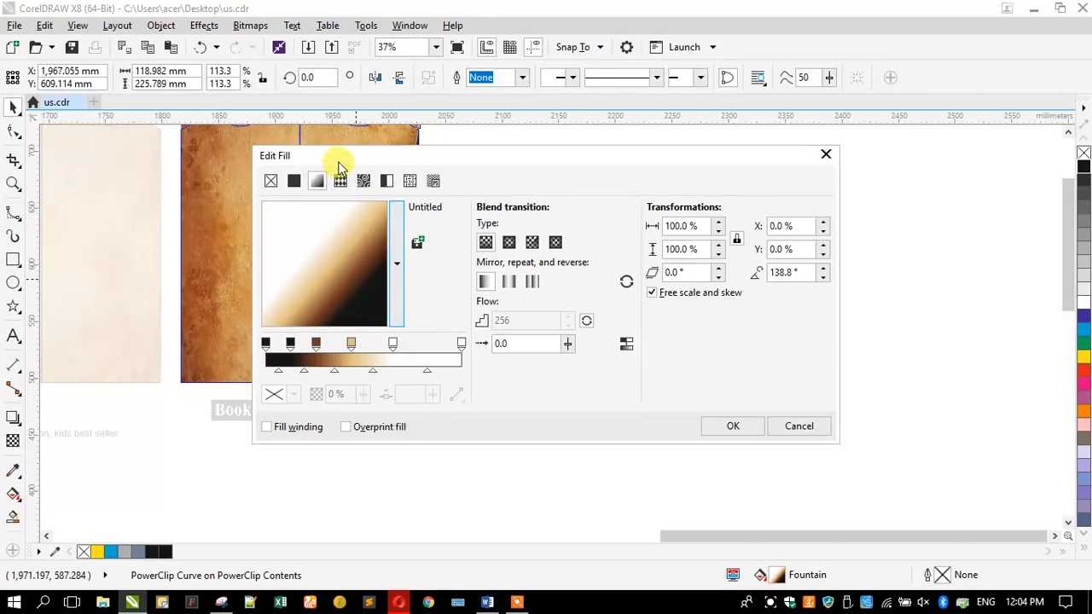
drag(339, 163, 555, 156)
click(511, 337)
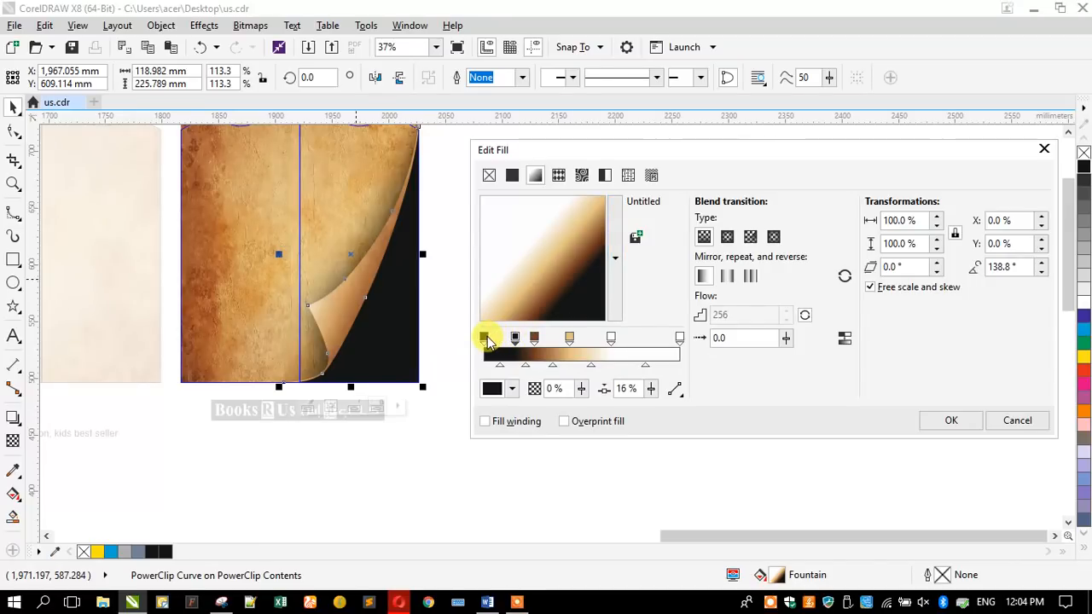
mouse_move(535, 341)
mouse_down()
mouse_move(570, 342)
mouse_move(535, 340)
mouse_up()
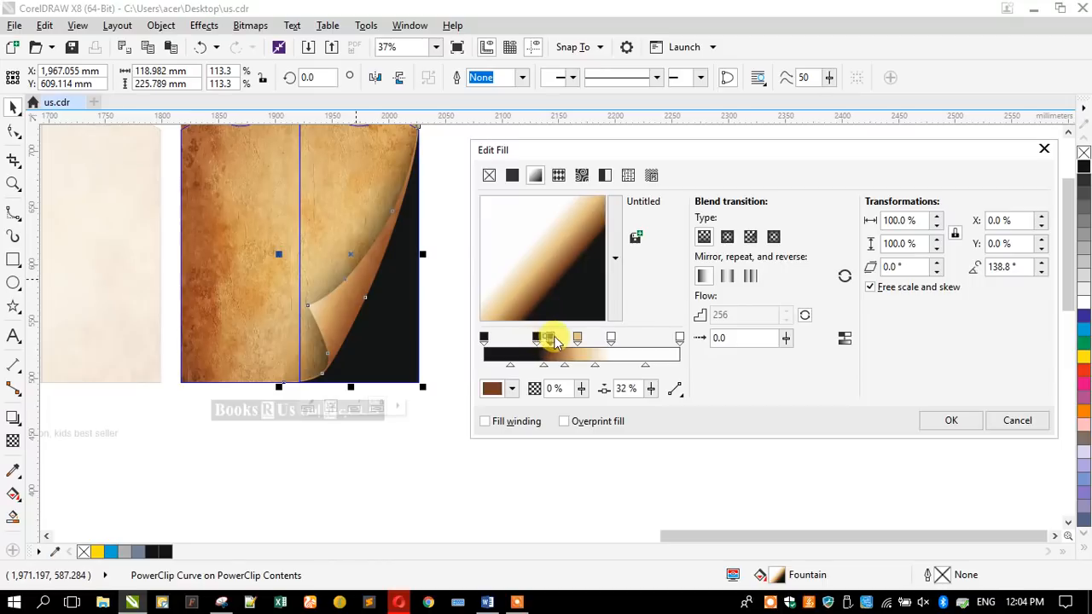
drag(554, 342, 559, 341)
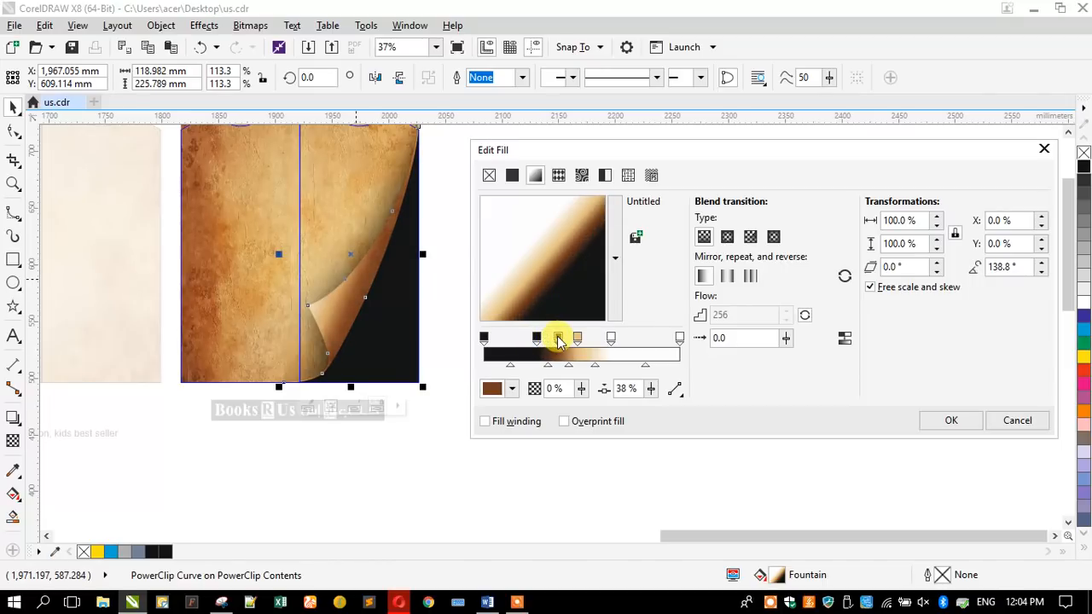
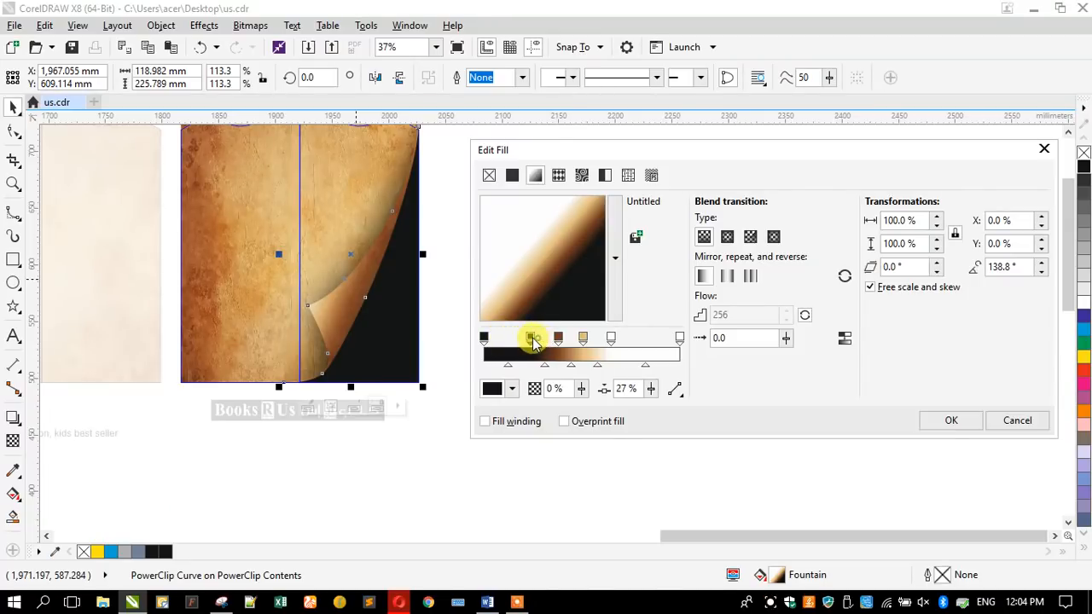
drag(530, 342, 536, 342)
click(918, 422)
Redraw the parchment bitmap's linear transparency inside the flap's PowerClip to fade out toward the flap's outer edge, and exit the contents
double_click(326, 297)
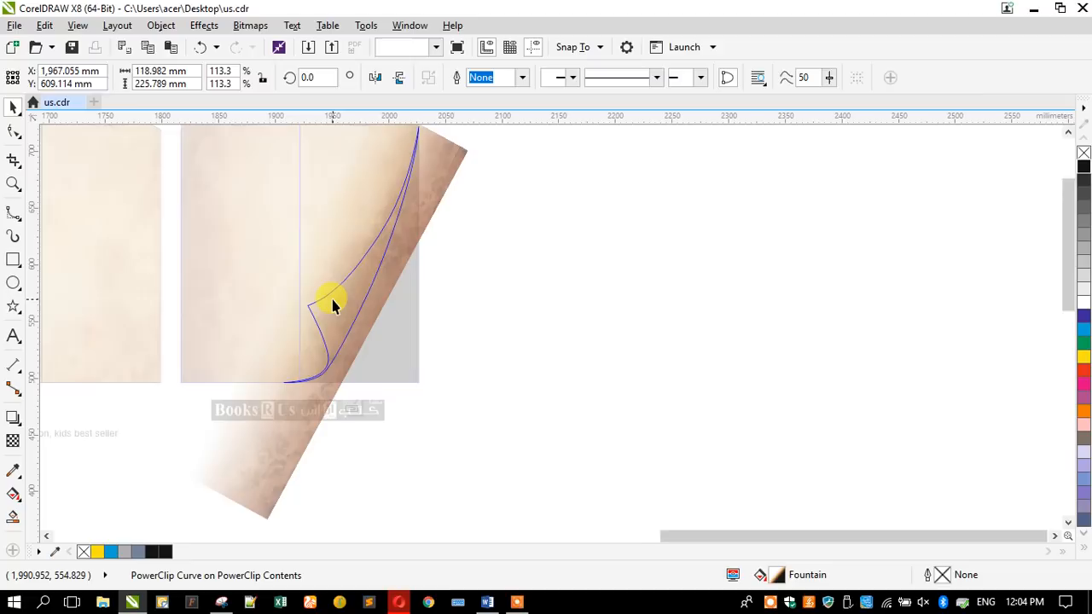
click(13, 441)
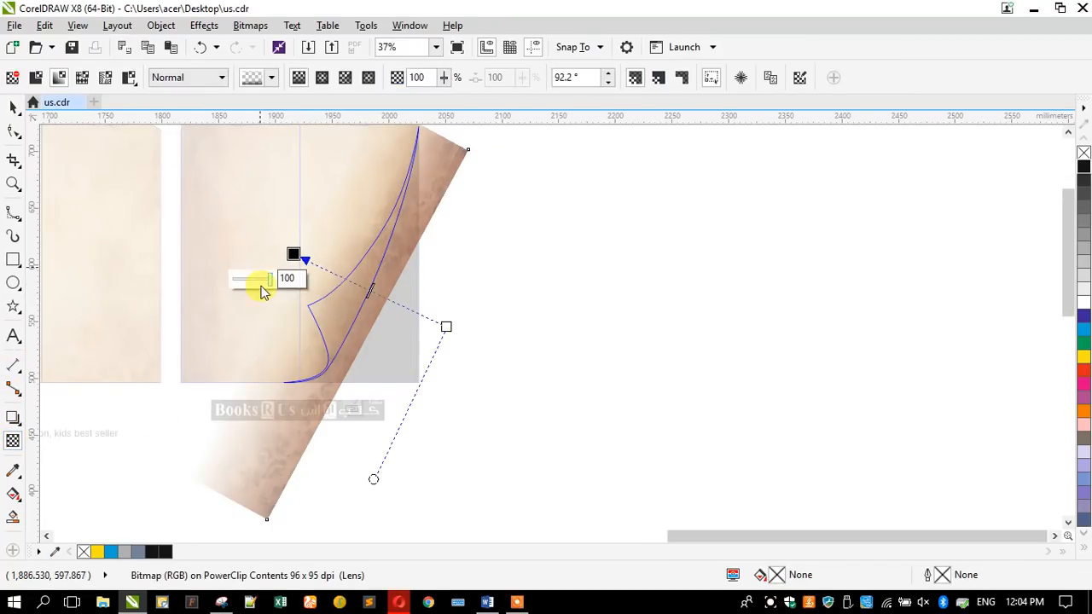
drag(263, 300, 347, 361)
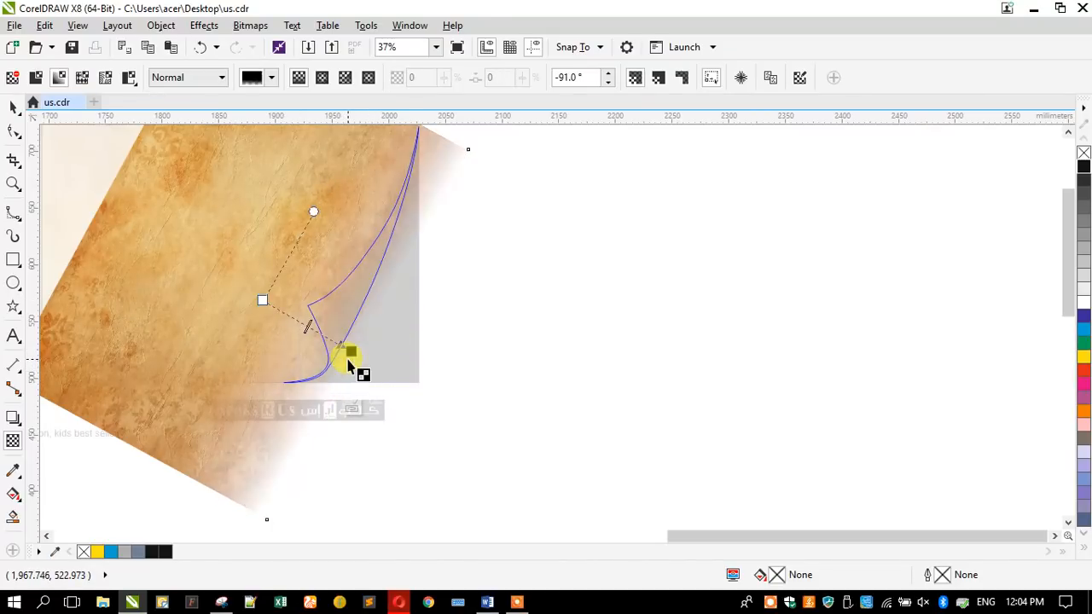
click(13, 107)
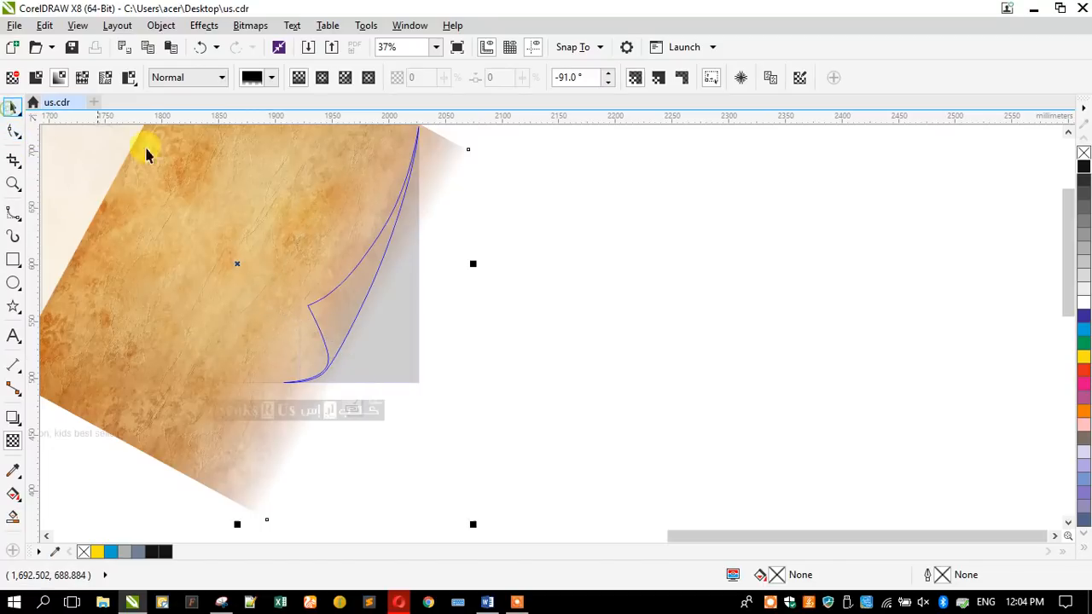
ctrl+click(604, 217)
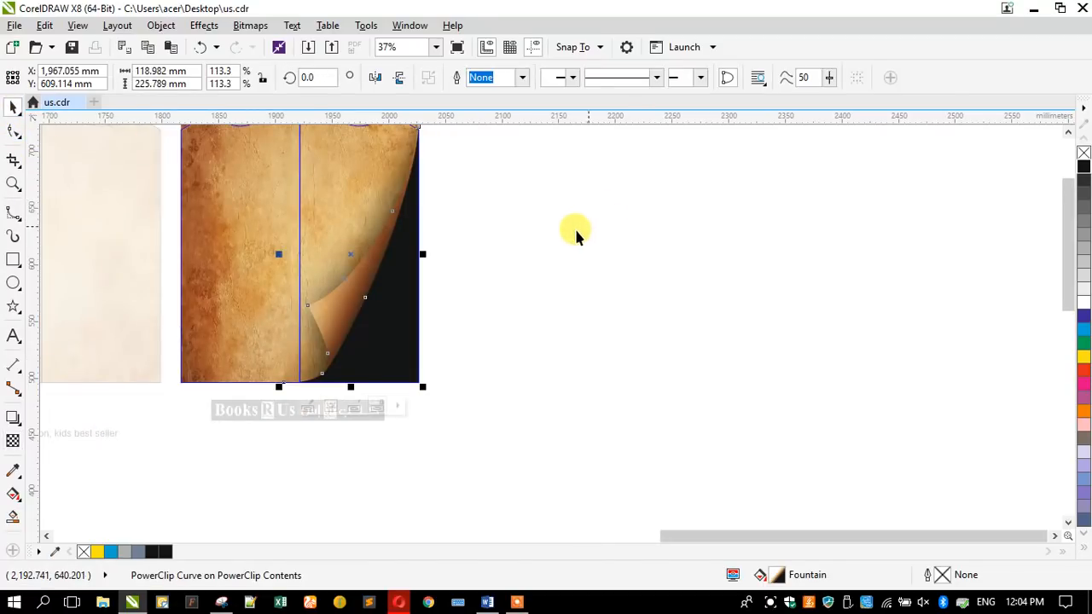
Reopen the flap's PowerClip contents, delete the parchment bitmap, and leave the PowerClip
scroll(338, 312, up, 5)
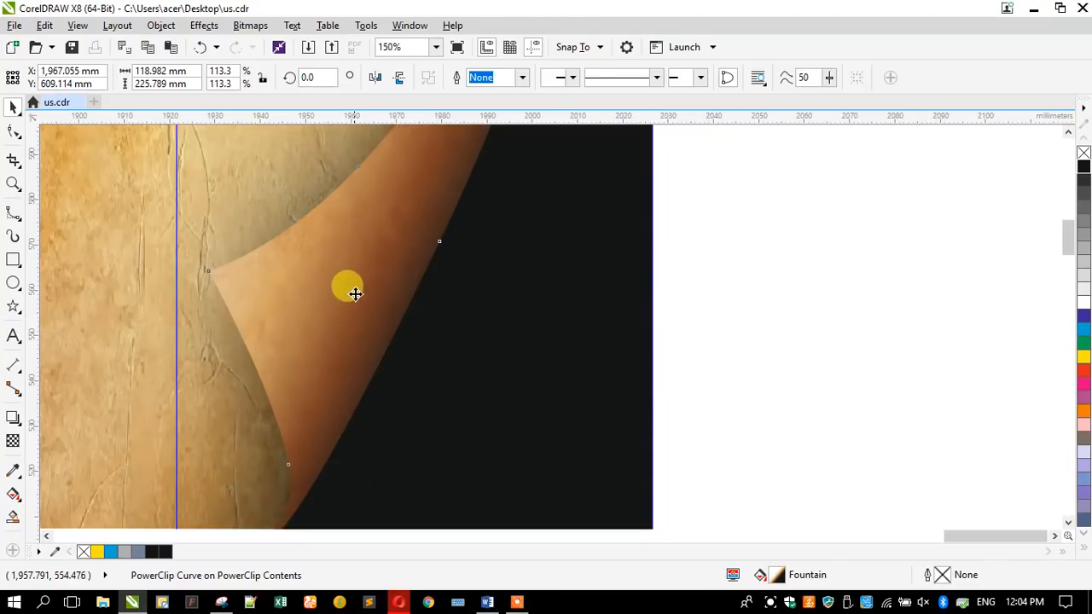
scroll(380, 291, down, 5)
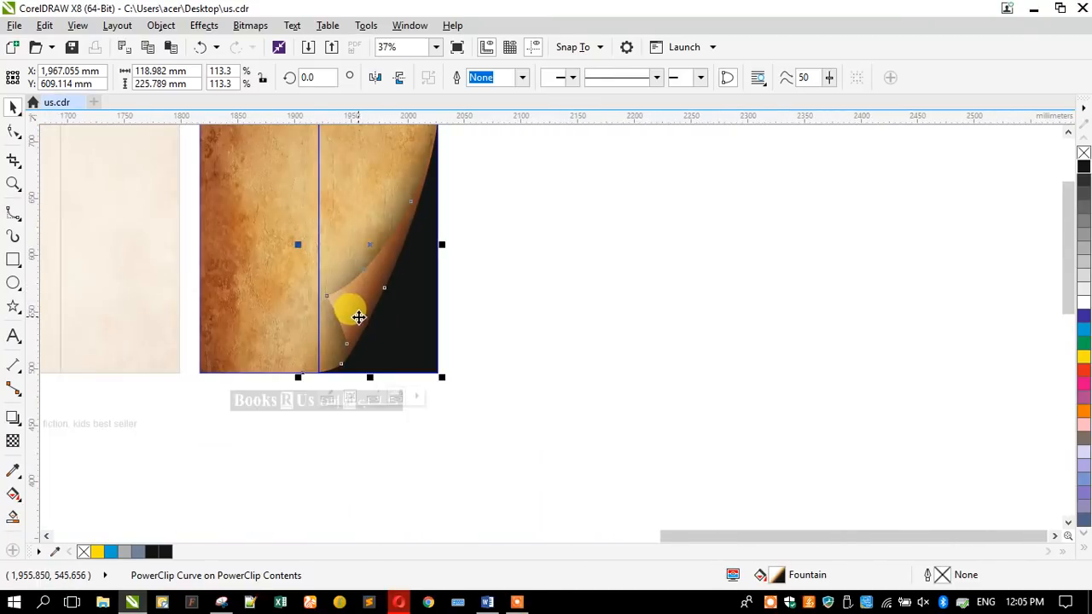
scroll(368, 300, down, 3)
scroll(366, 294, up, 3)
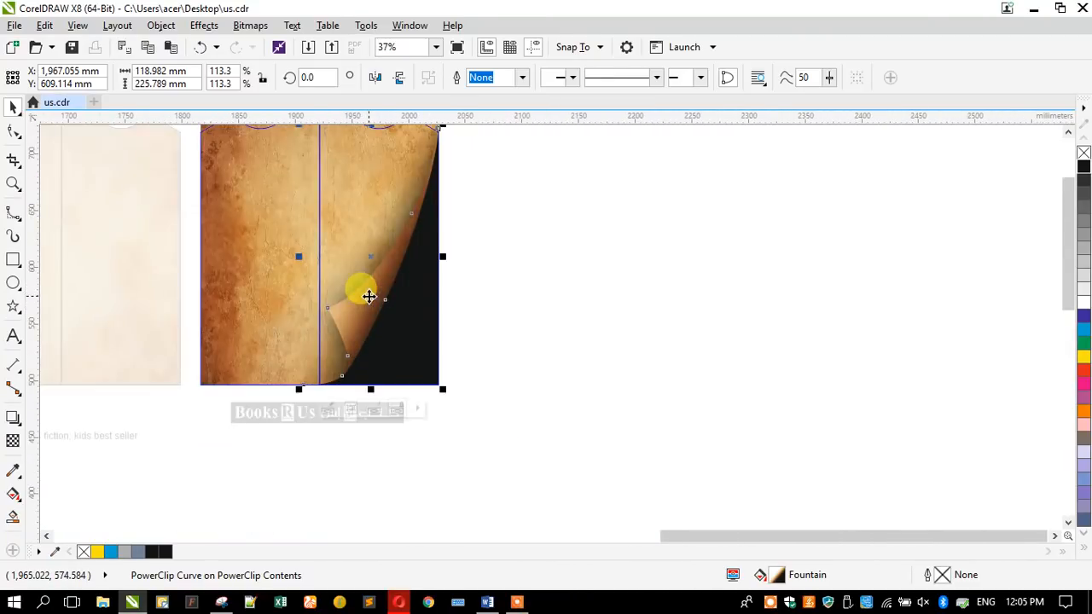
click(558, 295)
scroll(287, 326, down, 2)
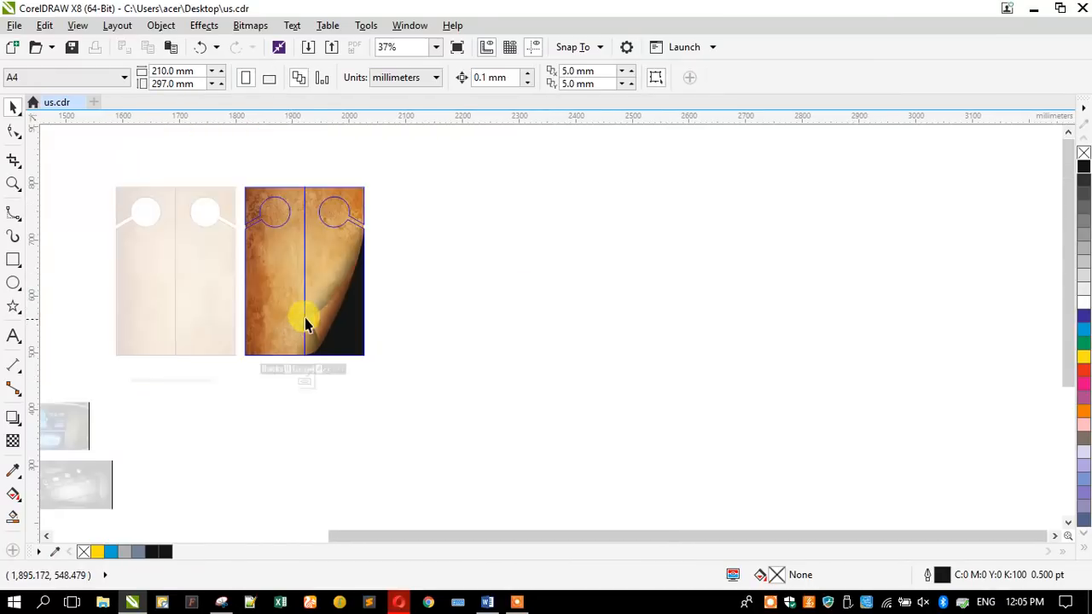
scroll(315, 311, up, 2)
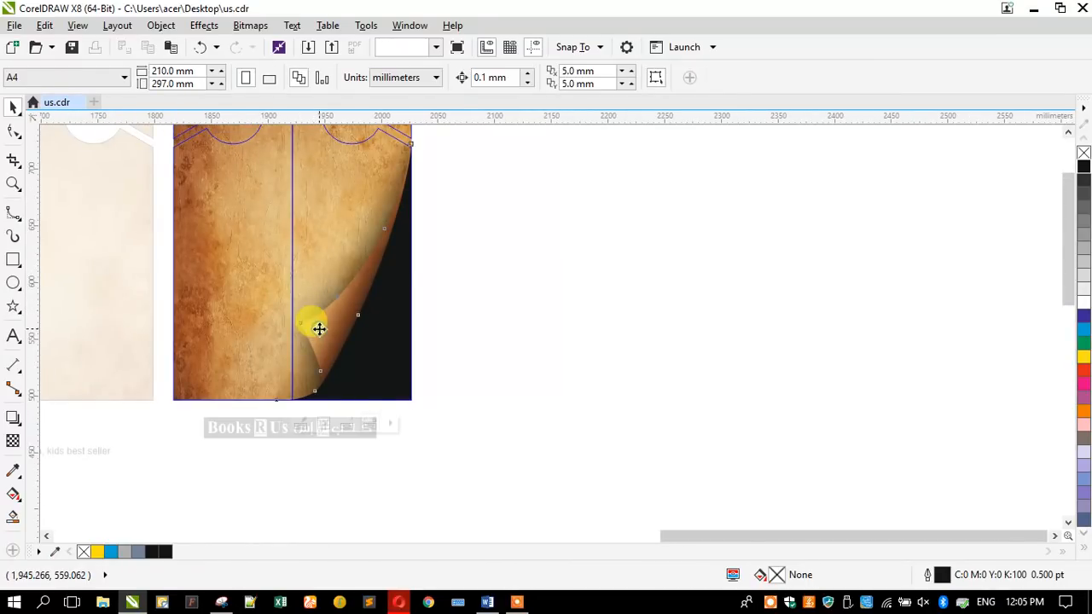
click(317, 330)
click(317, 328)
click(257, 319)
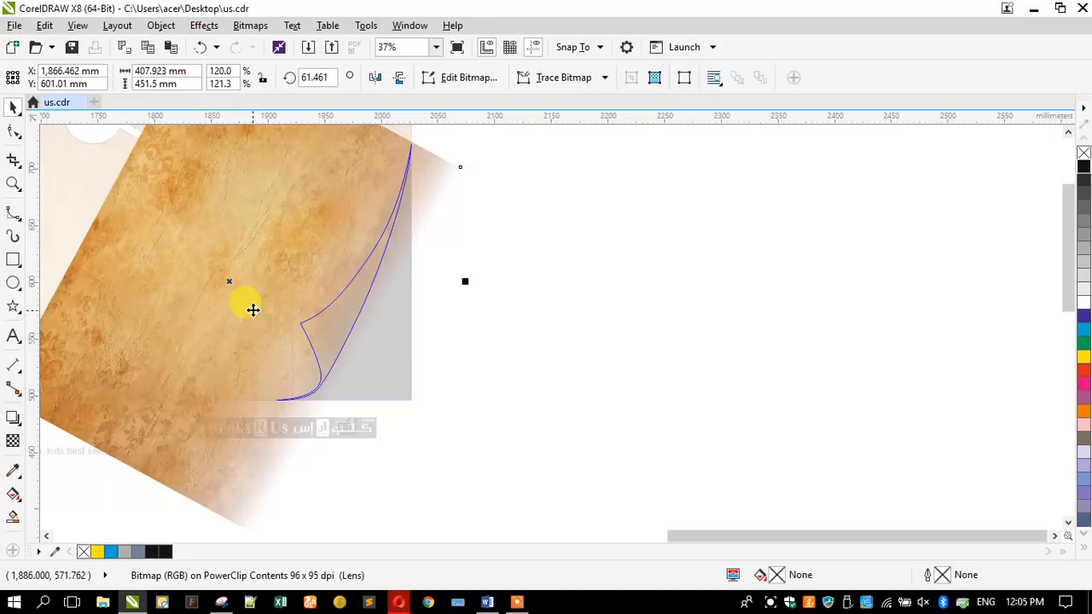
ctrl+click(483, 316)
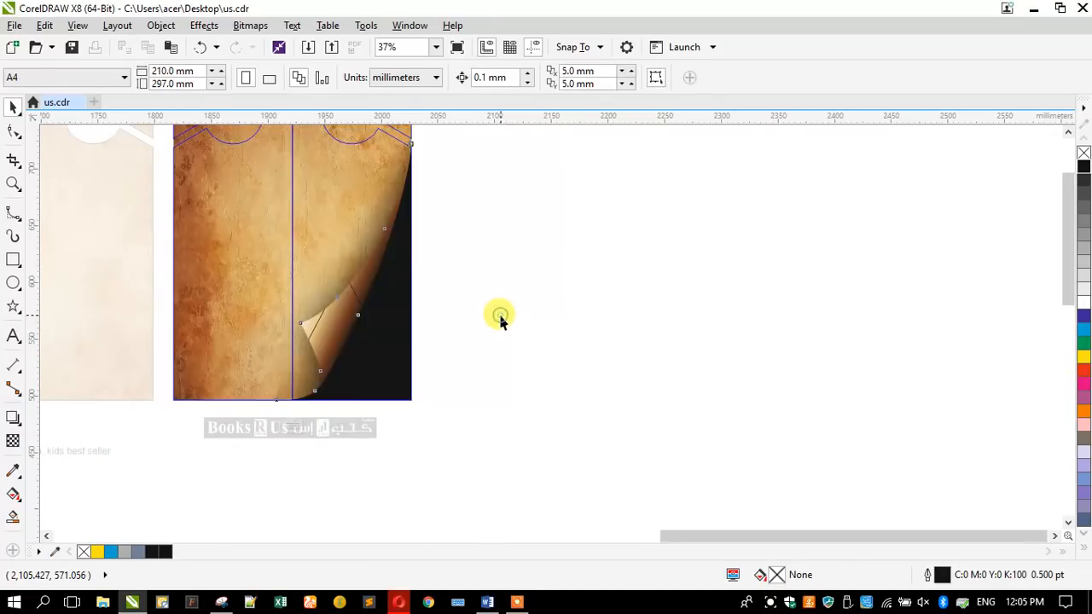
click(499, 316)
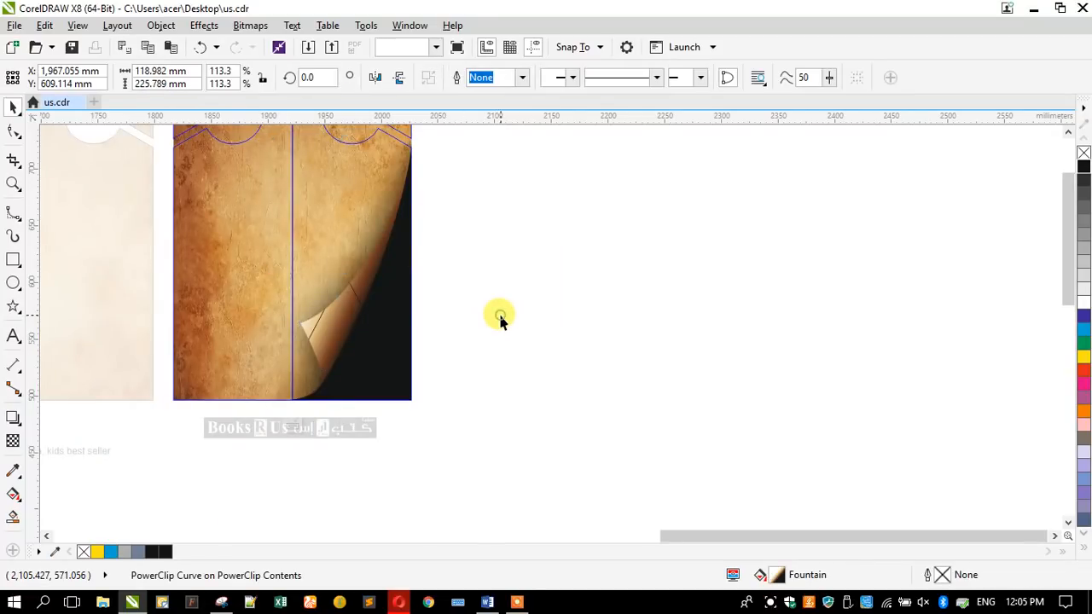
Set the emptied flap's frame type to None to turn it back into an ordinary curve
click(335, 314)
right_click(335, 314)
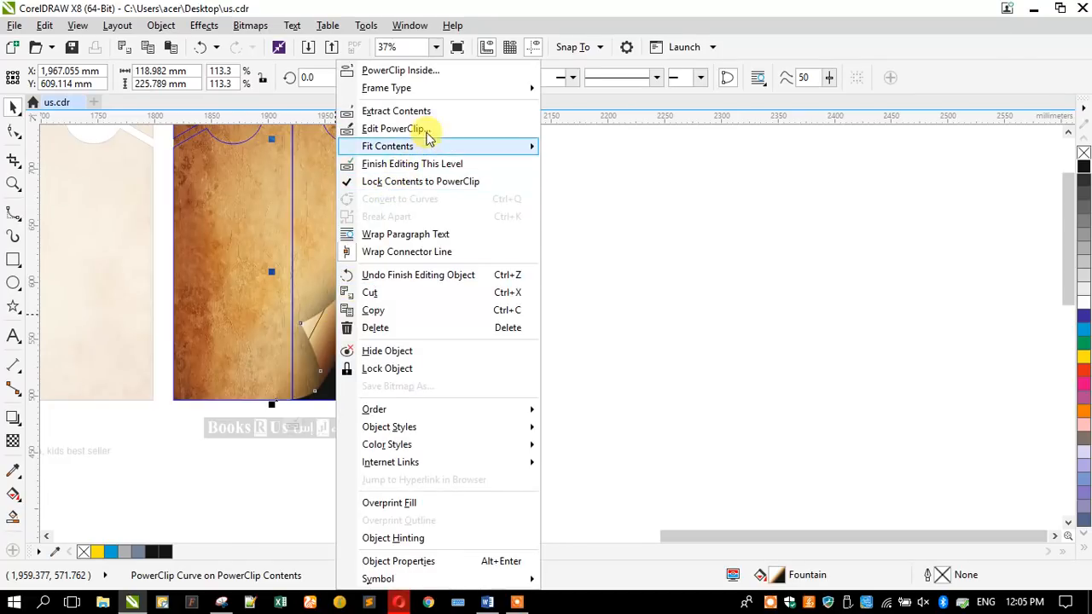
mouse_move(522, 89)
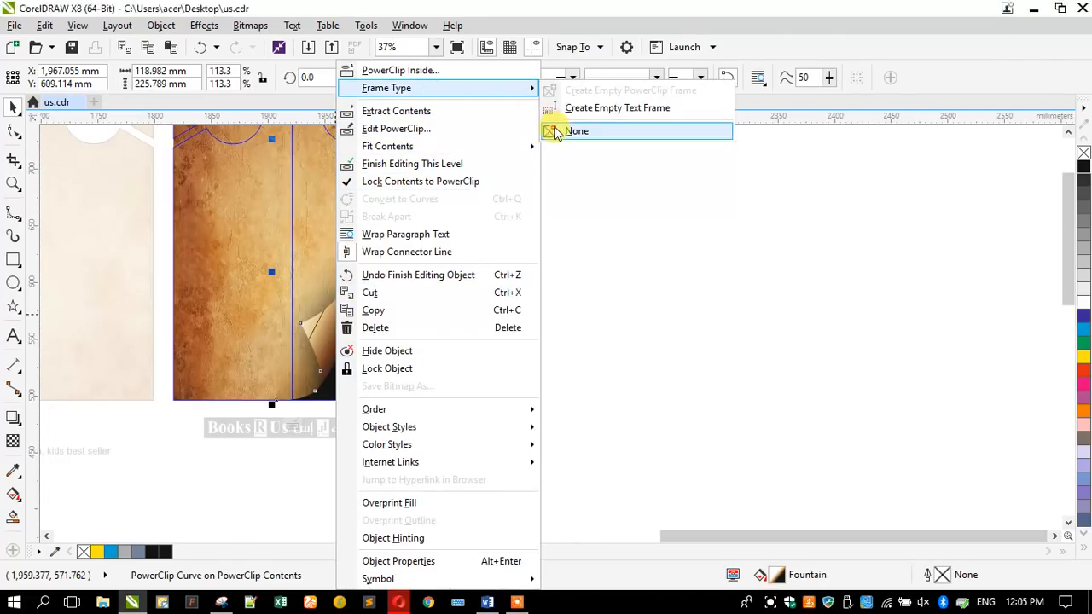
click(569, 129)
key(Escape)
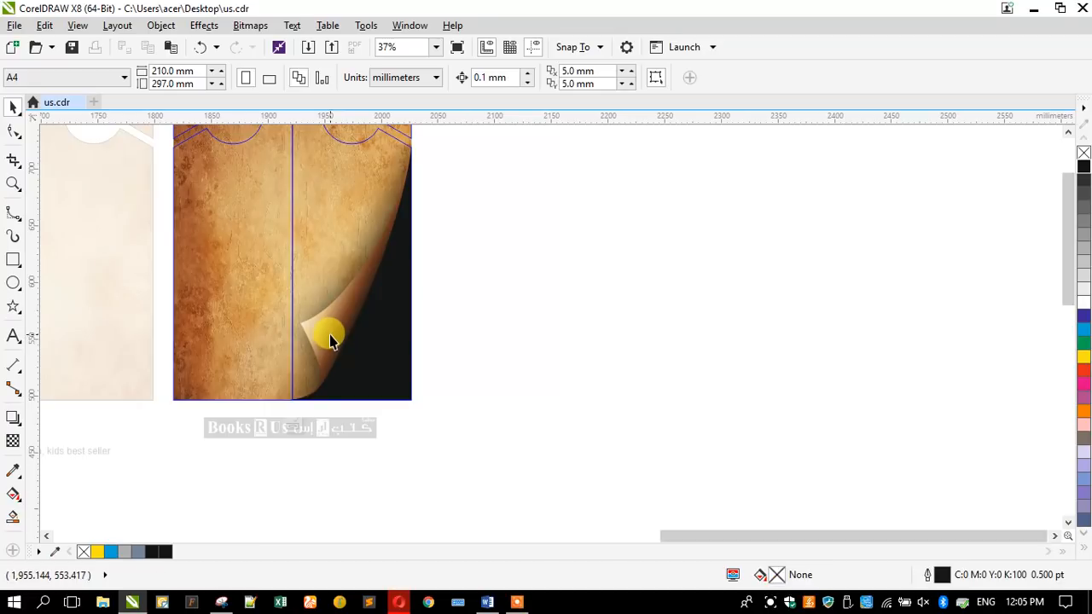
click(329, 335)
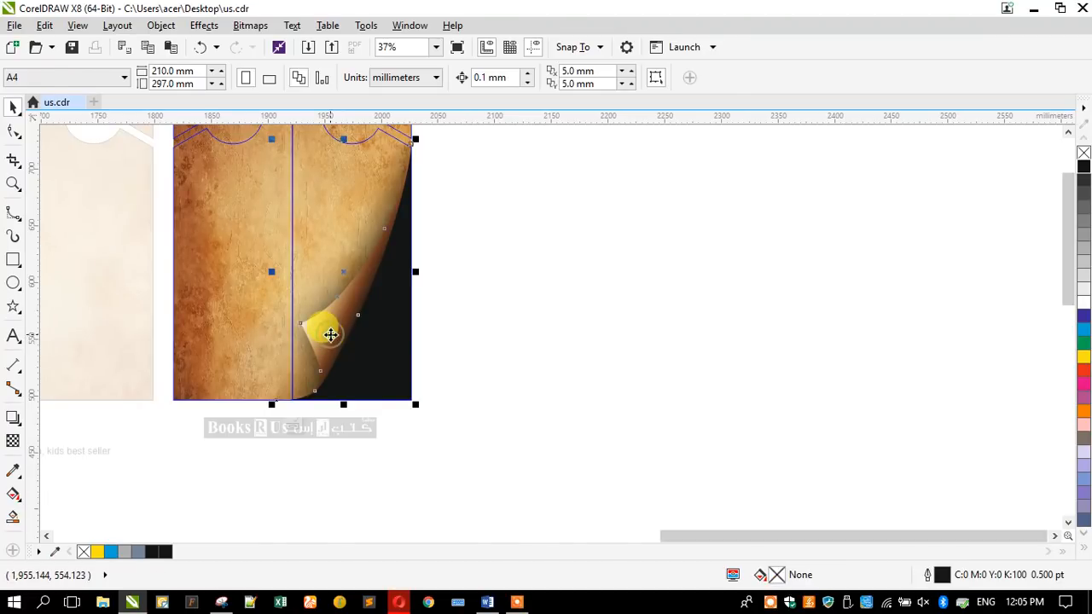
click(439, 340)
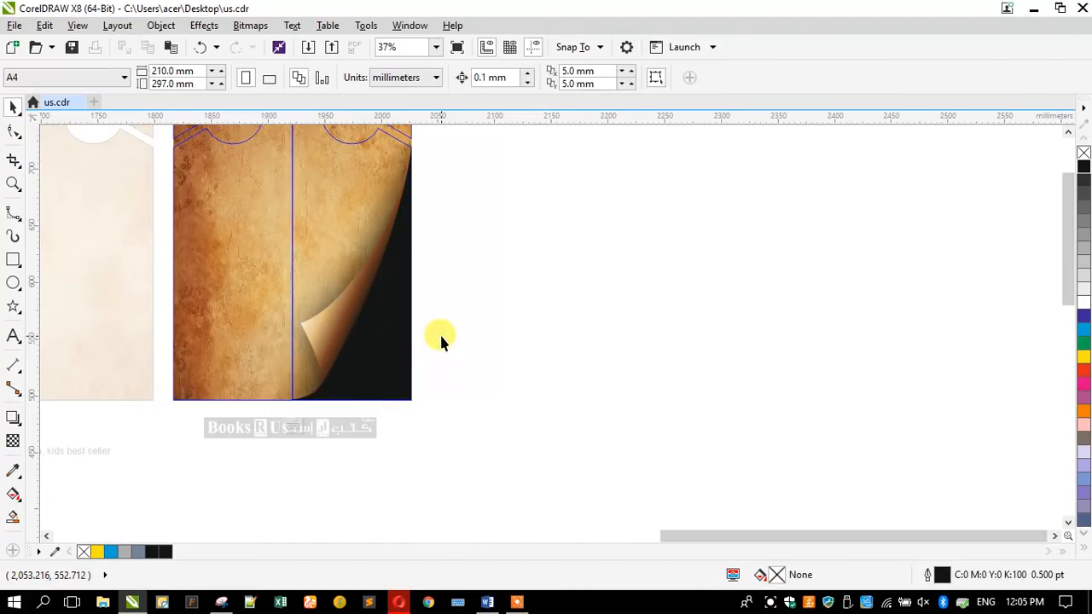
click(349, 329)
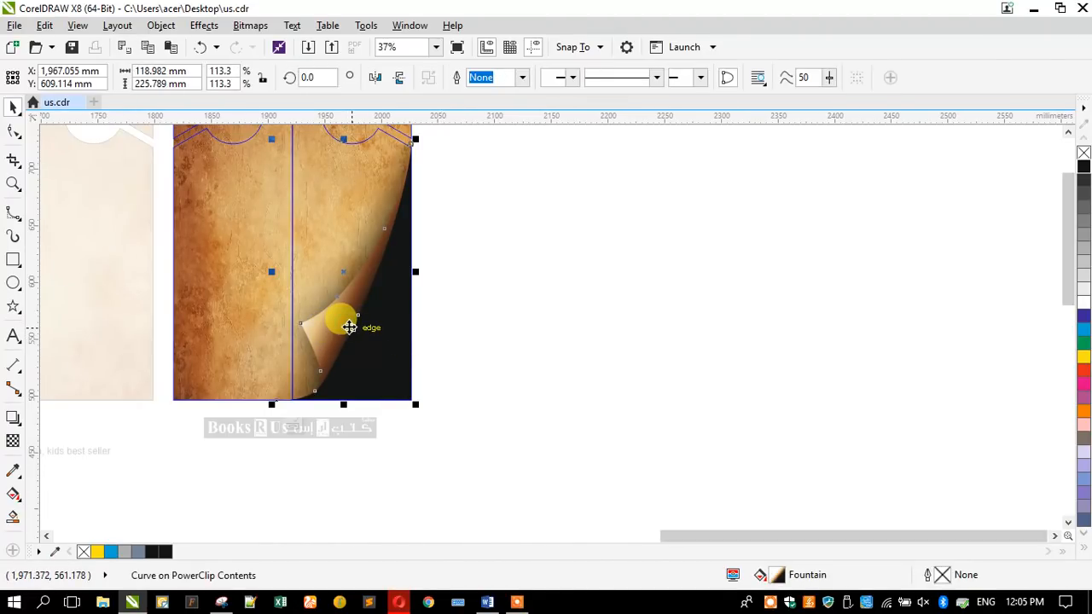
click(572, 329)
Undo the flap edits back to before the parchment bitmap was placed inside the flap, and clear the selection
key(ctrl+z)
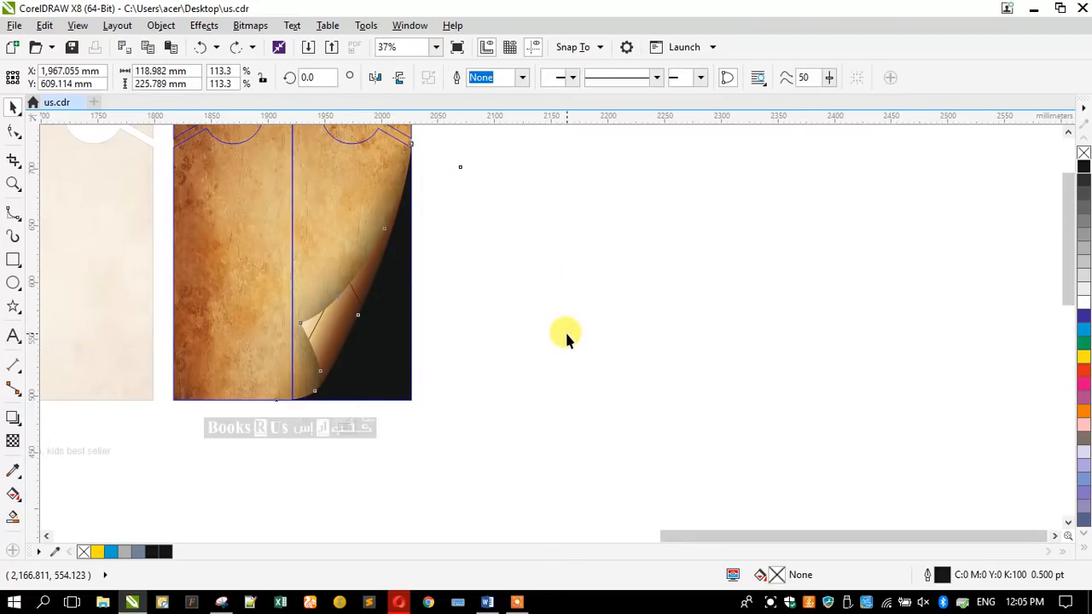
key(ctrl+z)
key(ctrl+z)
key(ctrl+z)
key(ctrl+z)
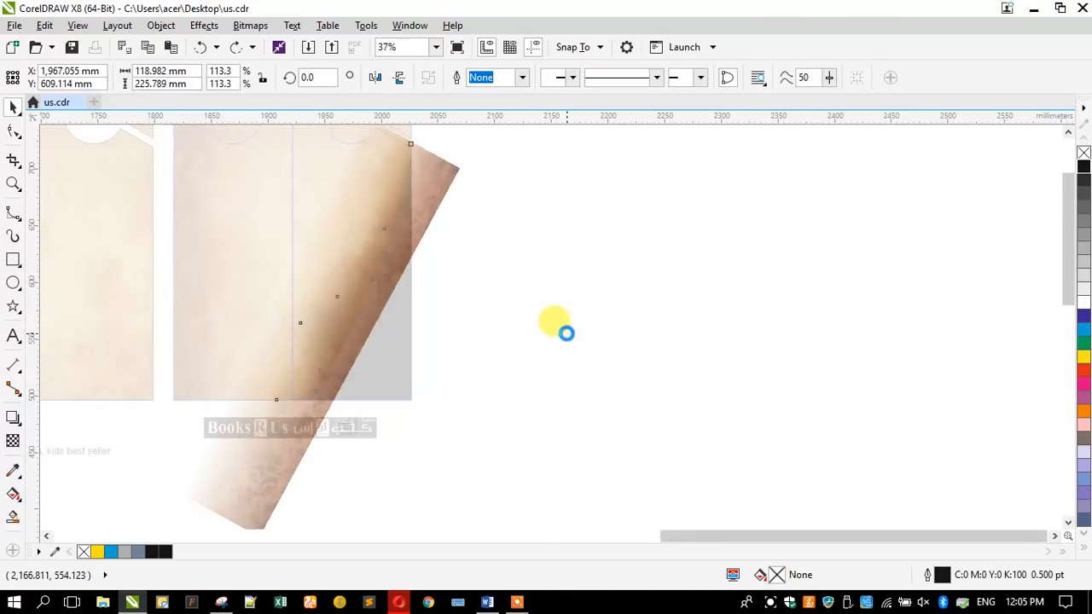
key(ctrl+z)
key(ctrl+z)
key(ctrl+z)
key(ctrl+z)
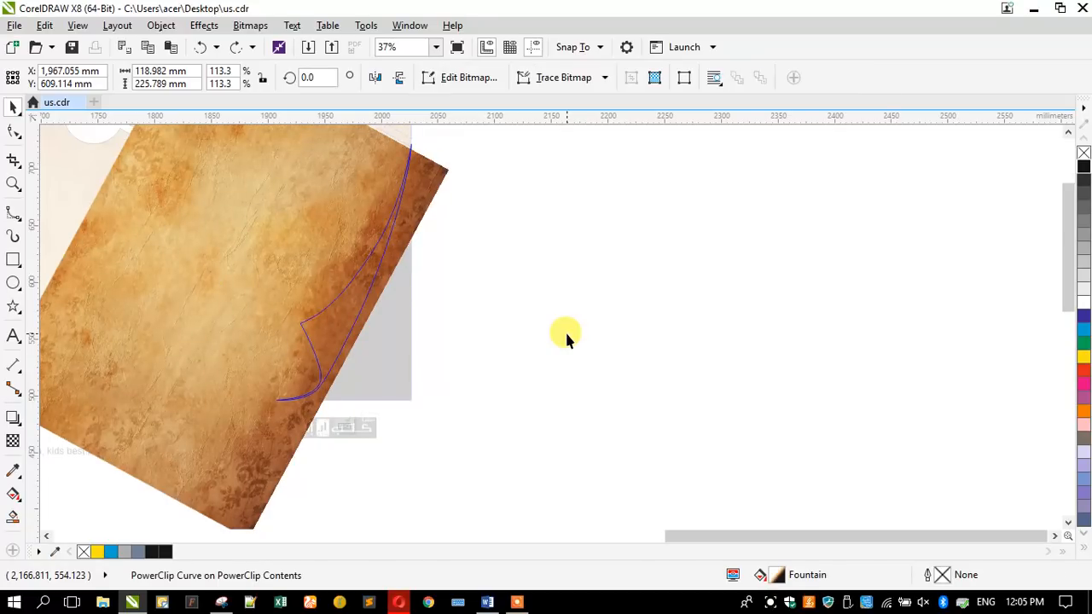
key(ctrl+z)
key(ctrl+z)
key(ctrl+z)
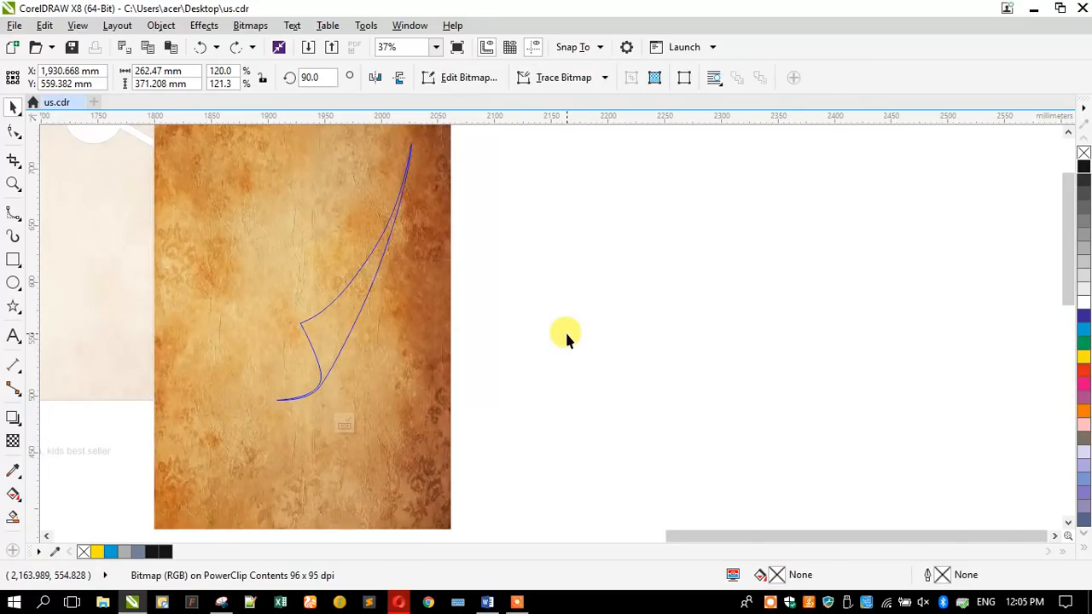
key(ctrl+z)
key(ctrl+z)
key(ctrl+z)
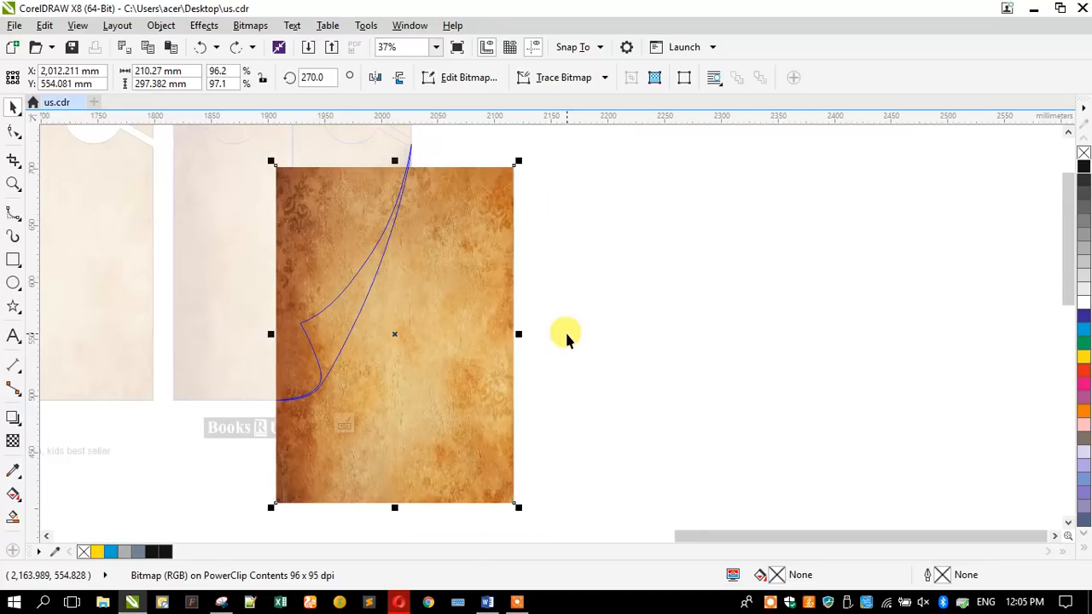
key(ctrl+z)
key(ctrl+z)
key(ctrl+z)
key(ctrl+z)
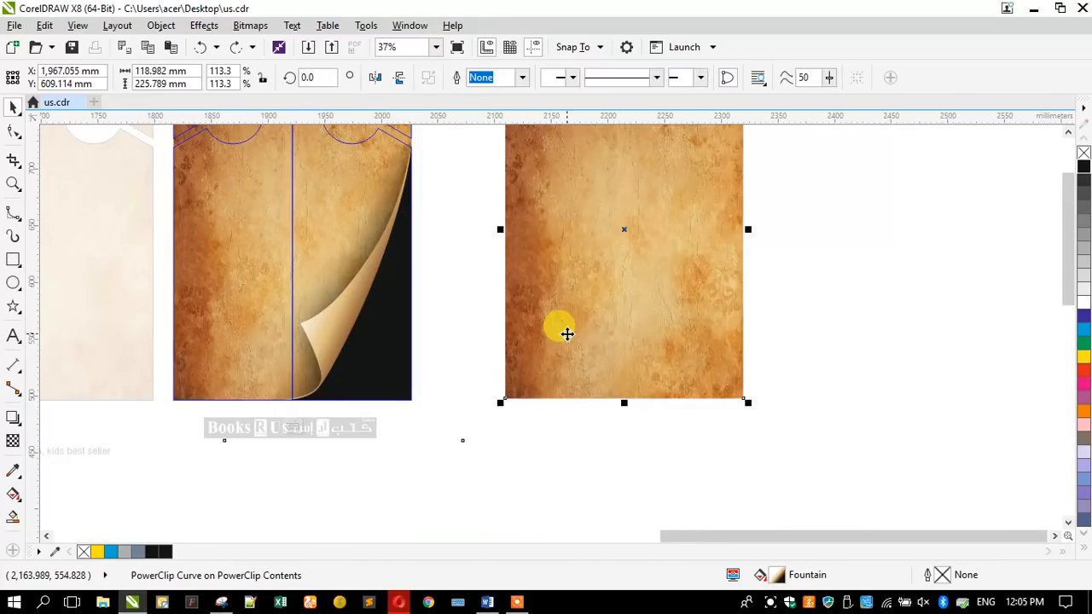
click(546, 331)
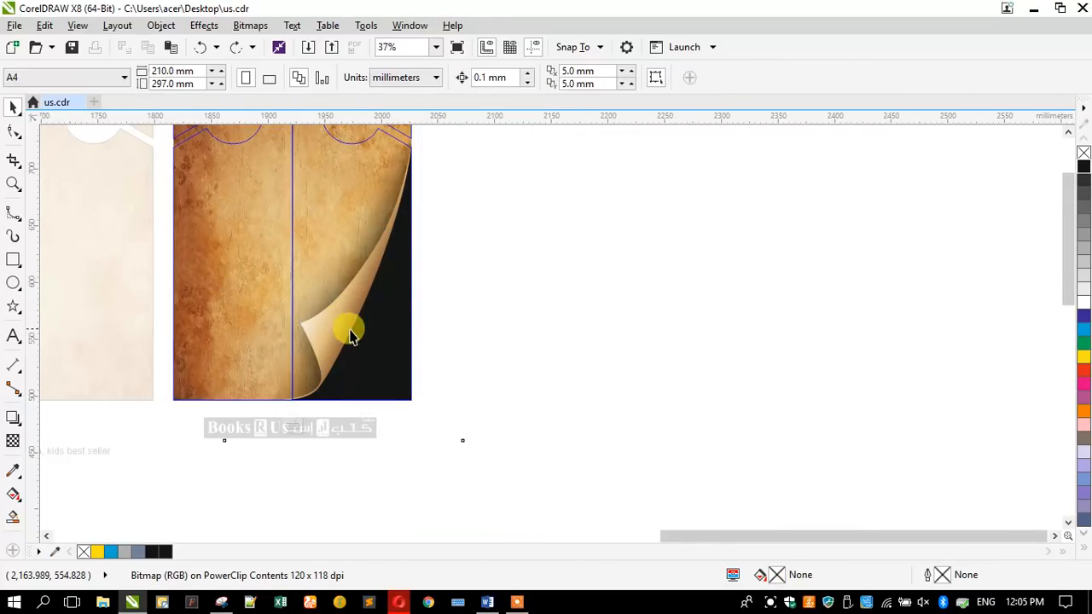
Edit the flap's fountain fill: shift the dark node toward the light end, add a black node at 10%, and move the brown node to 33%
scroll(352, 333, down, 2)
scroll(356, 337, up, 2)
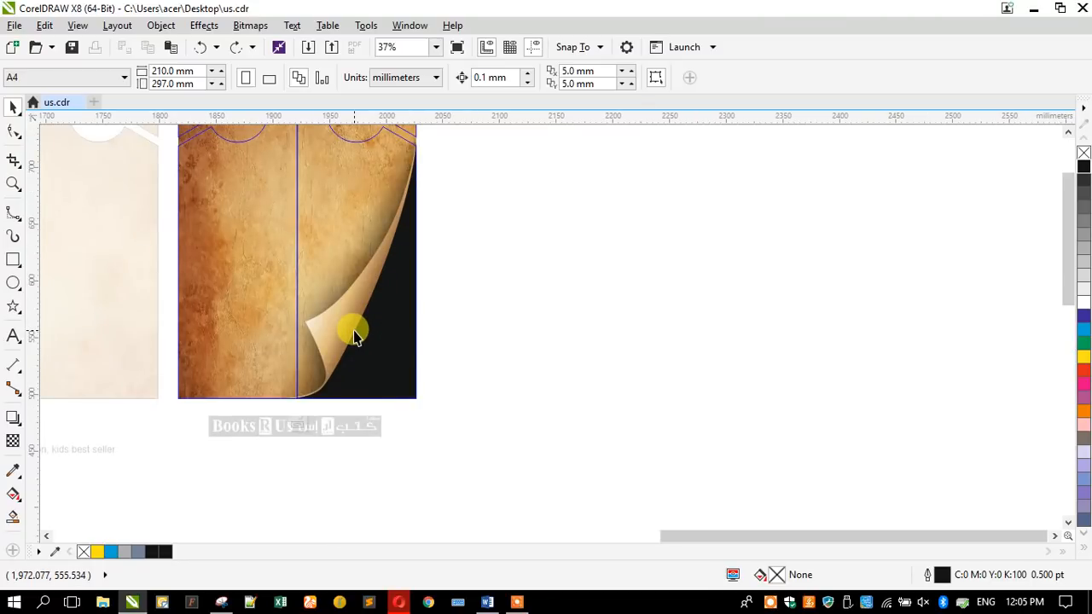
scroll(353, 331, down, 1)
scroll(354, 330, up, 1)
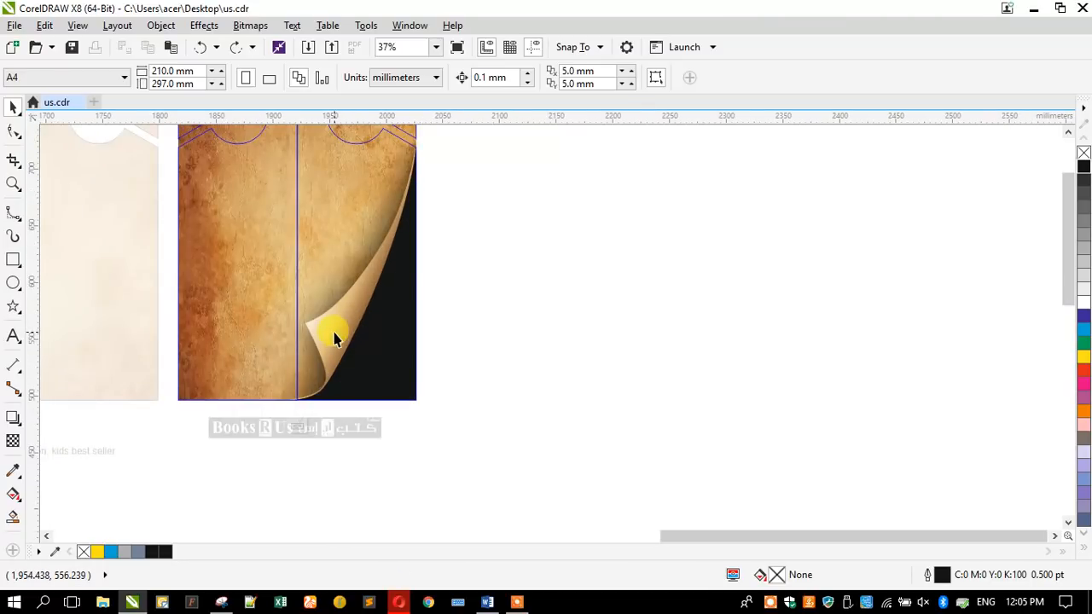
click(335, 333)
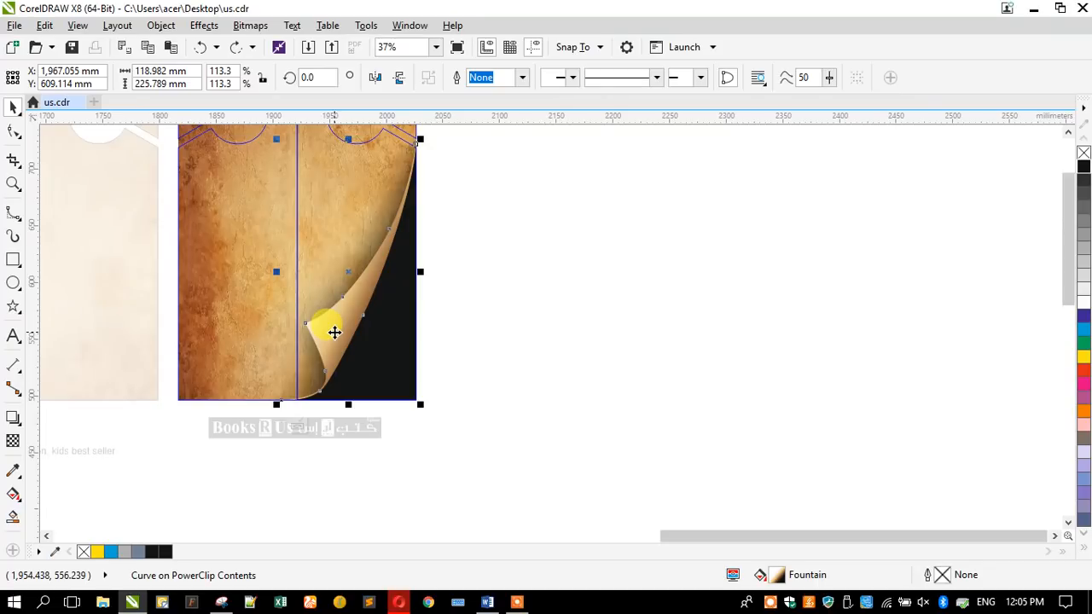
key(F11)
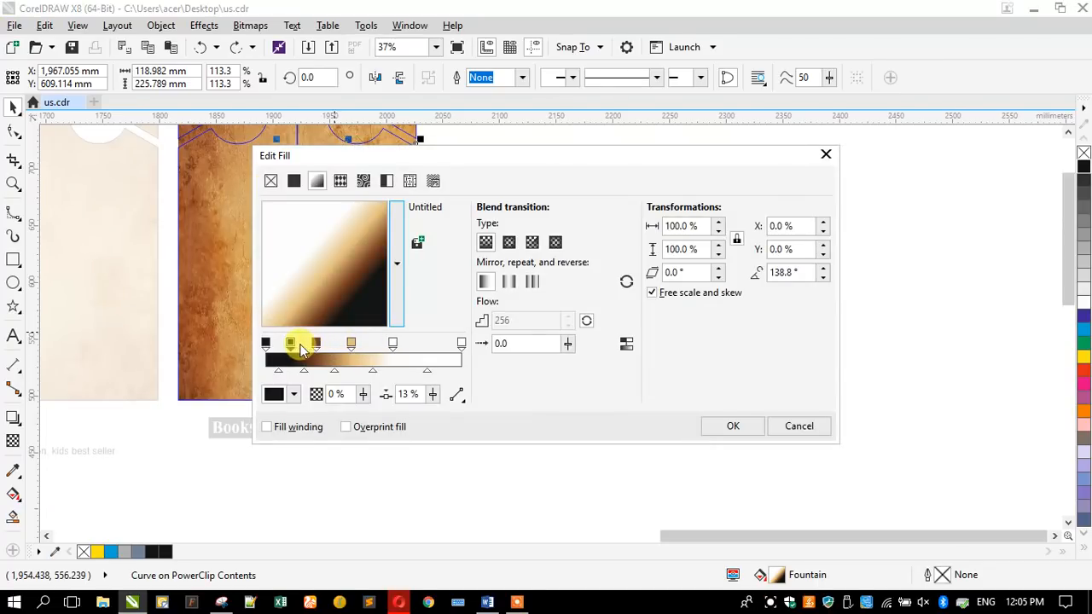
click(318, 344)
click(290, 344)
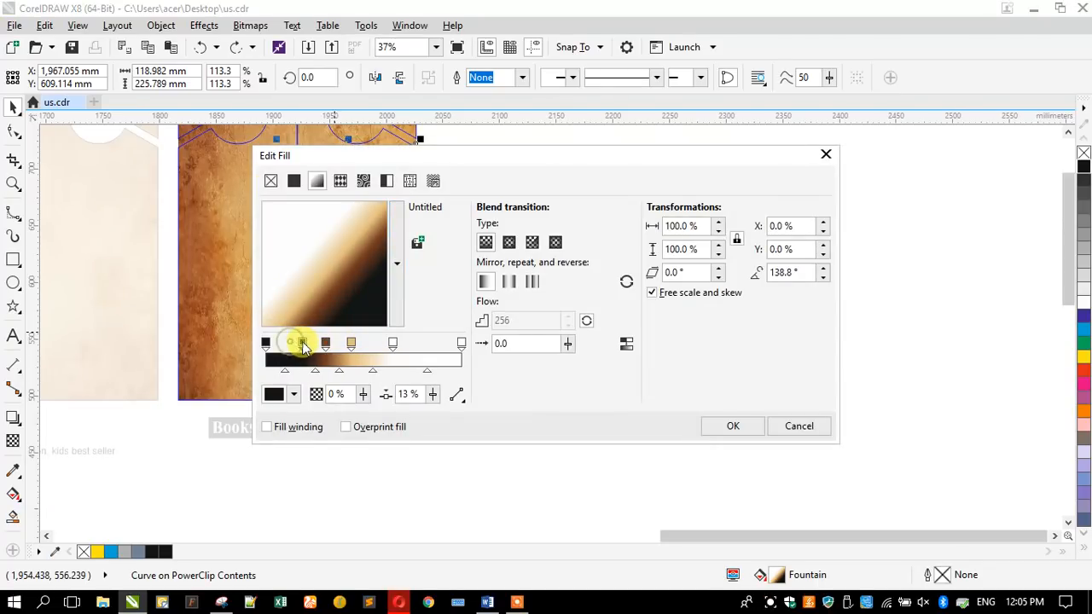
drag(304, 346, 305, 345)
drag(341, 156, 578, 143)
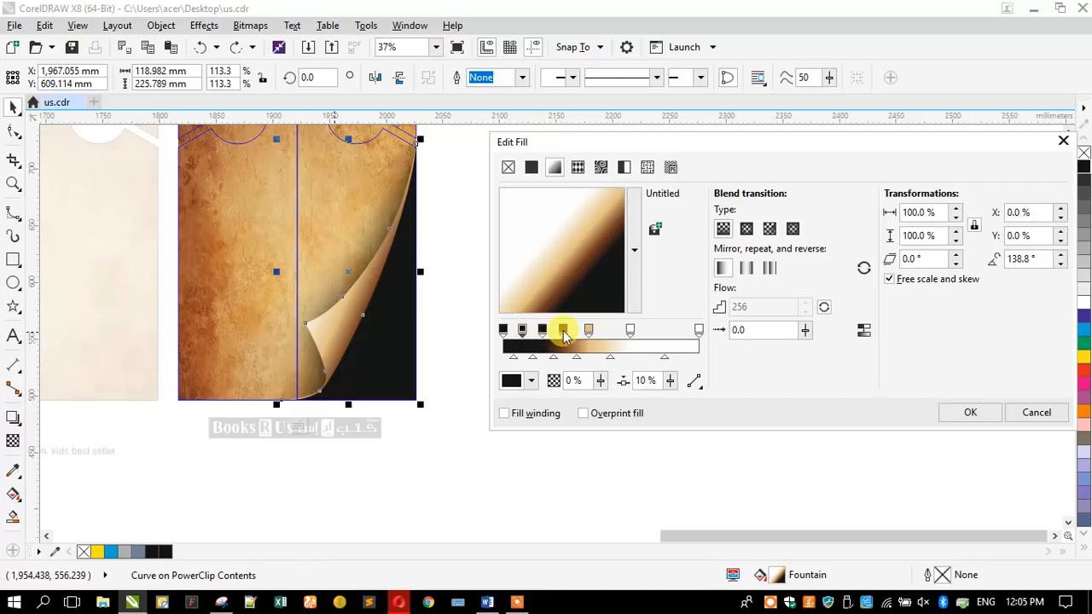
drag(570, 335, 572, 334)
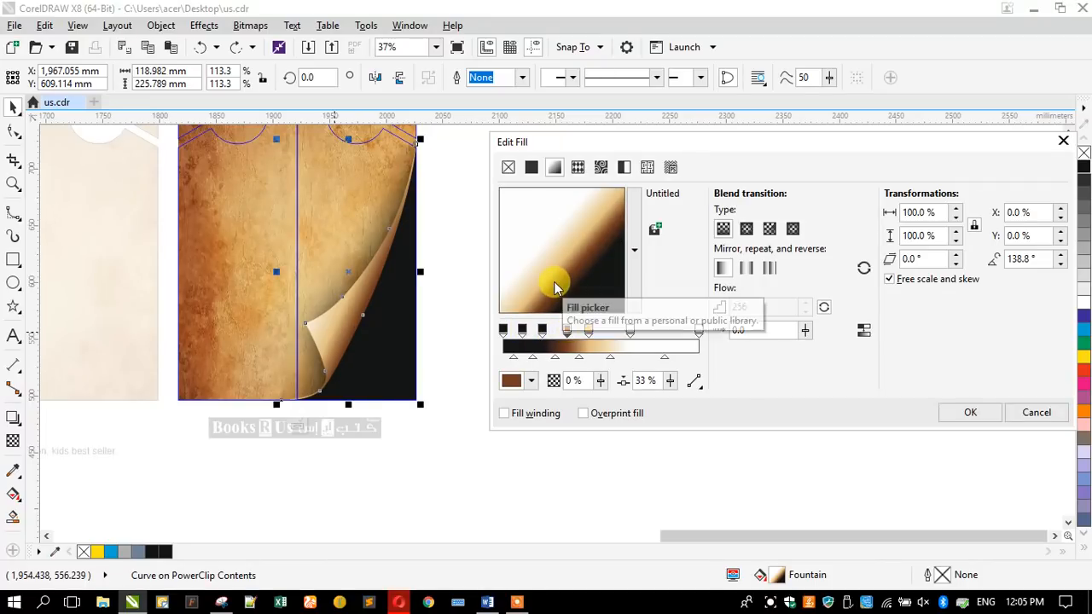
Set the flap gradient's angle to about 137.7°, move the white node outward and the tan node to 49%, and apply the fill
drag(562, 290, 556, 247)
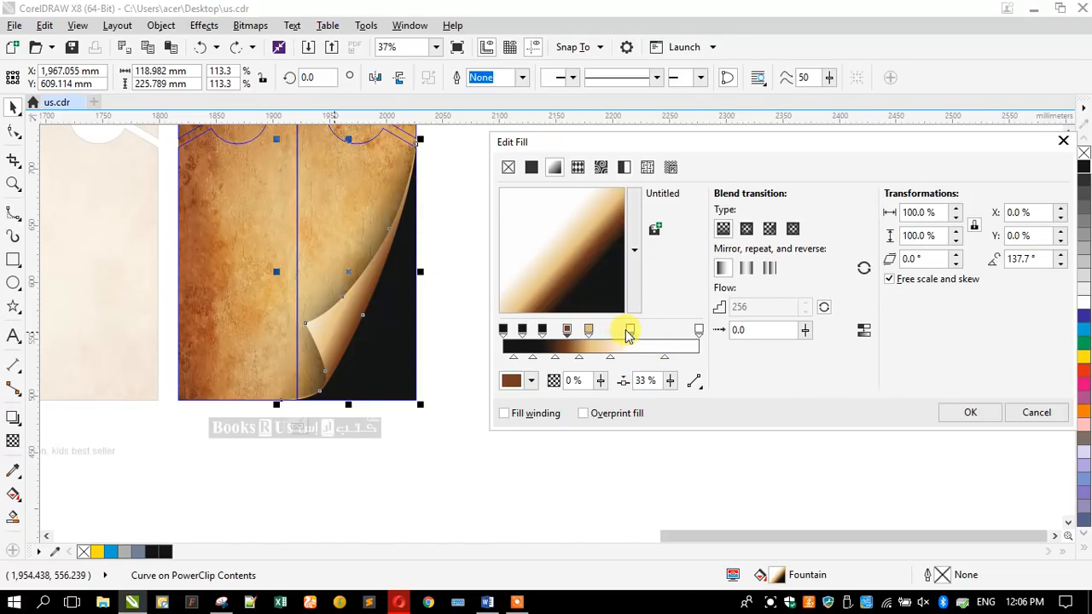
drag(641, 332, 599, 335)
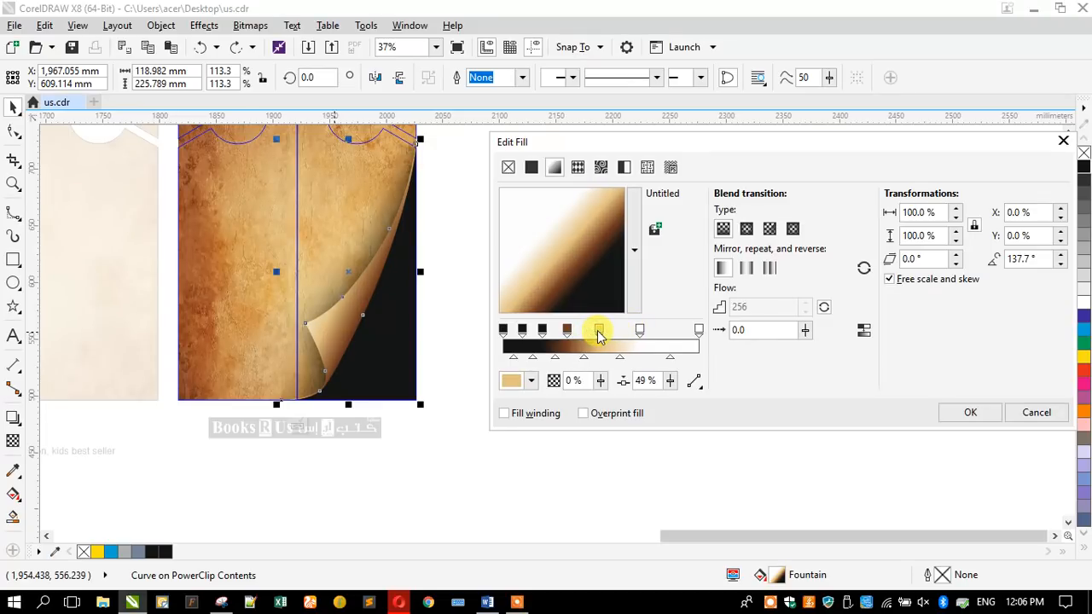
click(946, 413)
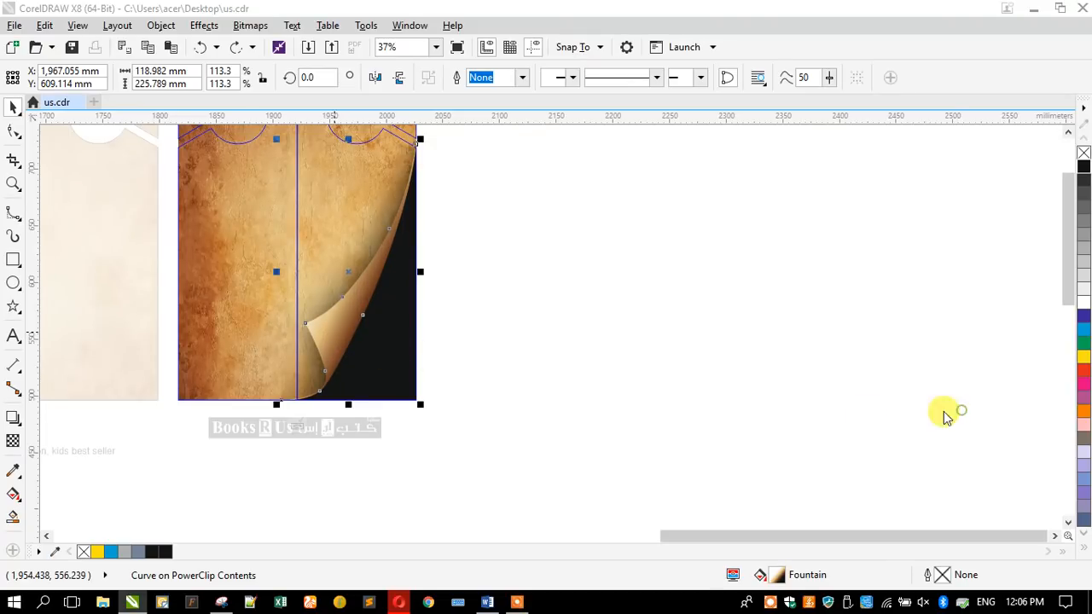
click(497, 346)
Finish editing the page-curl PowerClip contents and clear the selection
scroll(435, 352, down, 2)
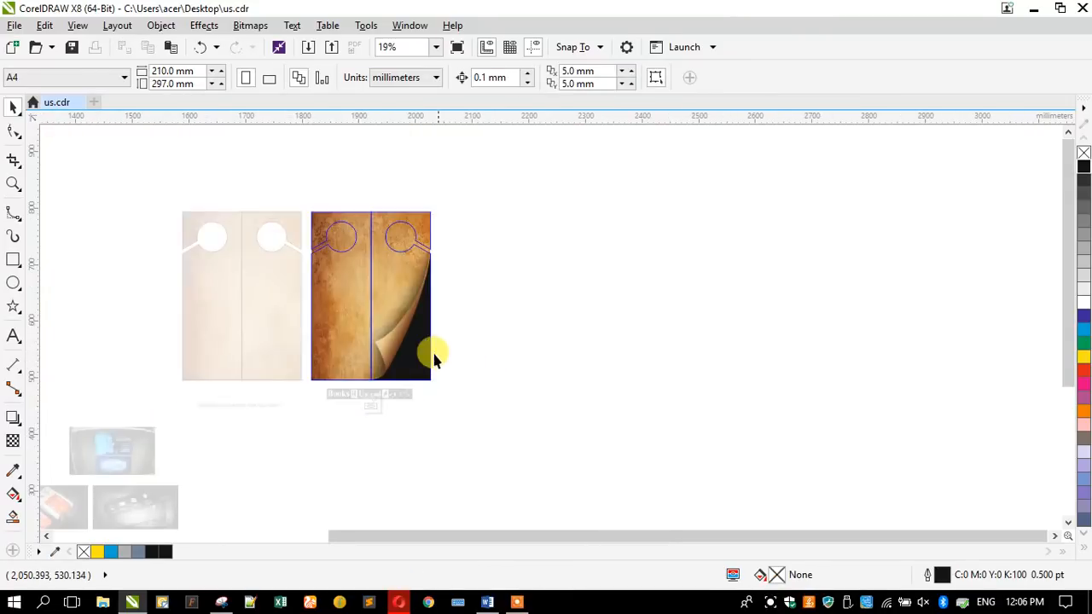
scroll(356, 320, up, 2)
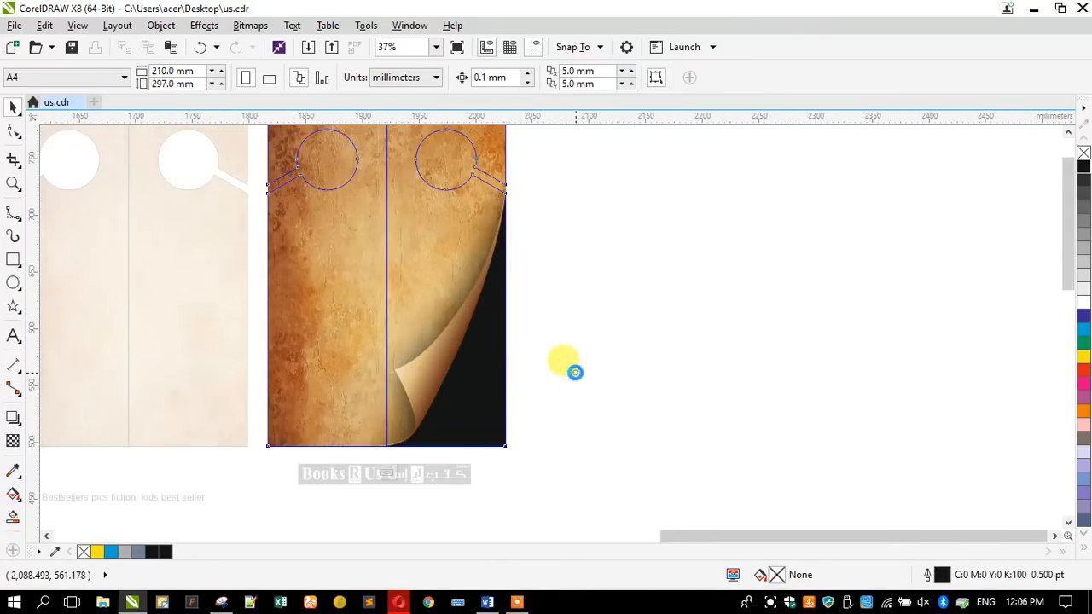
click(477, 371)
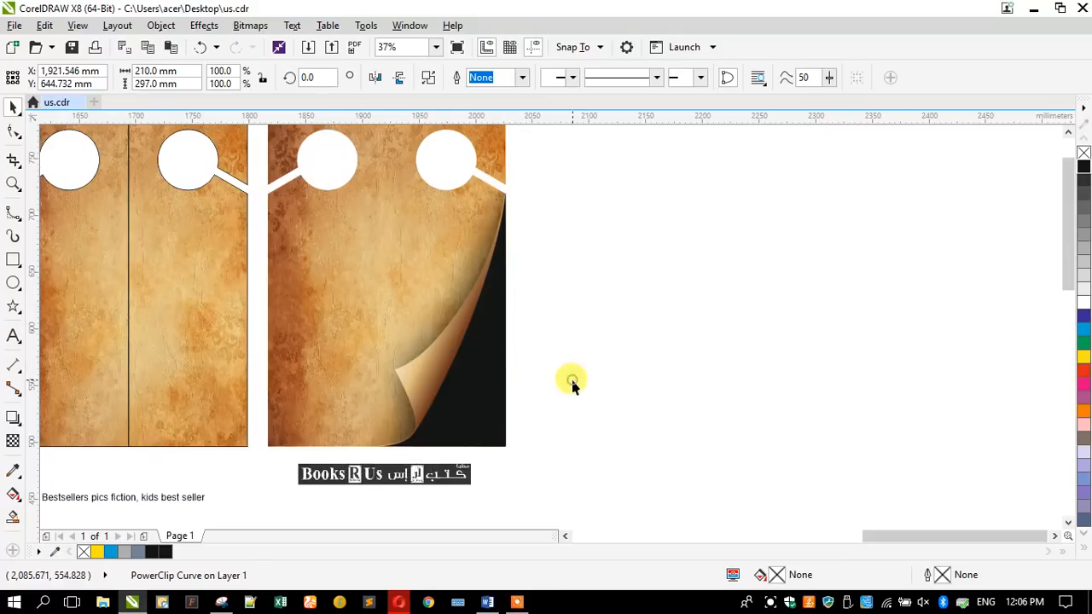
key(Escape)
Examine the plain and page-curl door hanger designs side by side
scroll(465, 373, down, 2)
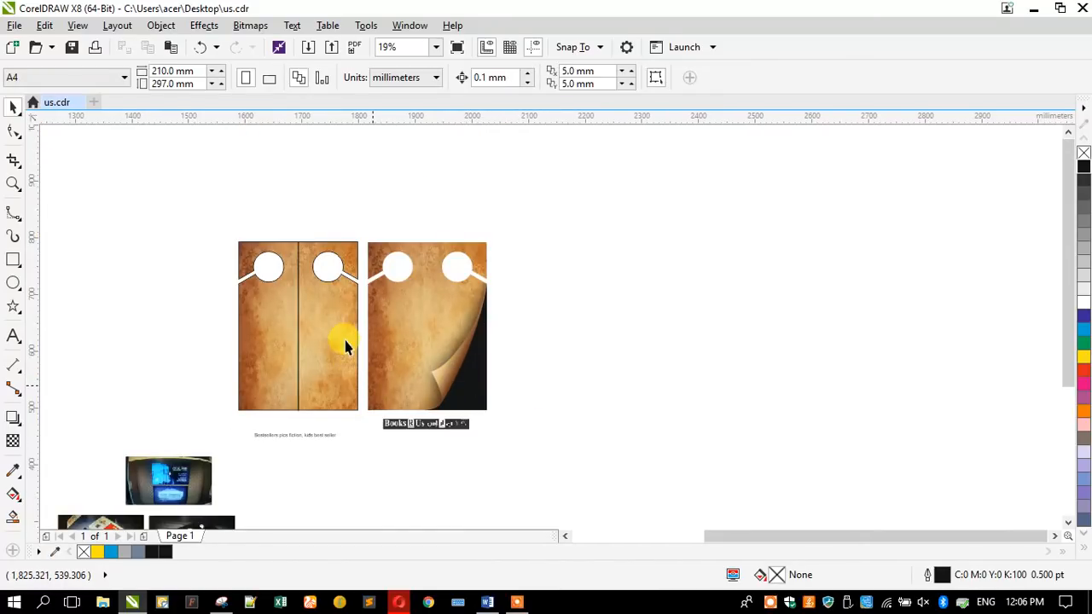
click(298, 326)
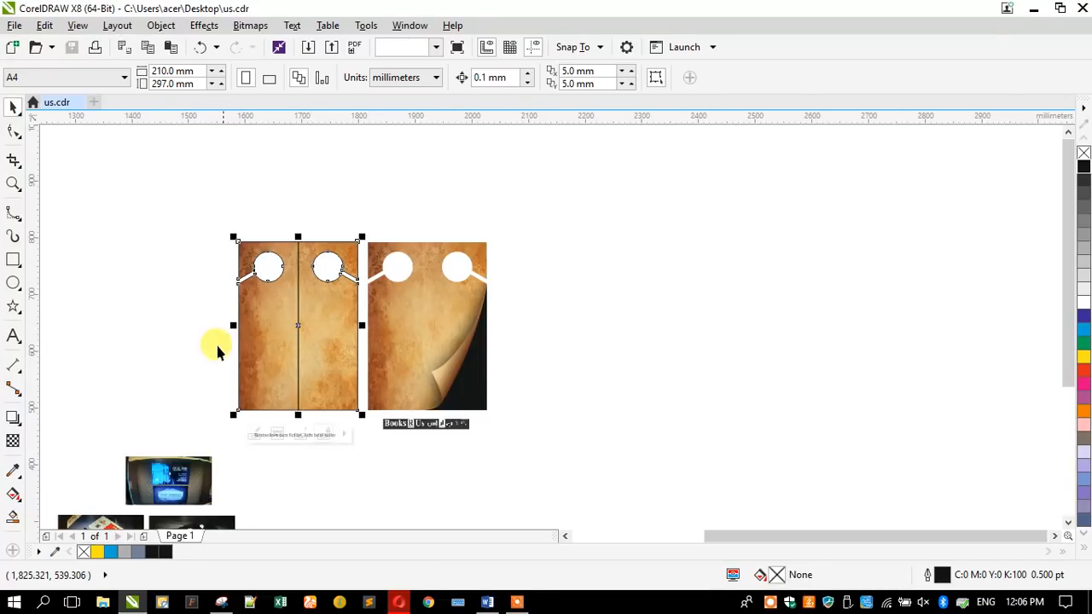
click(13, 184)
drag(226, 232, 497, 415)
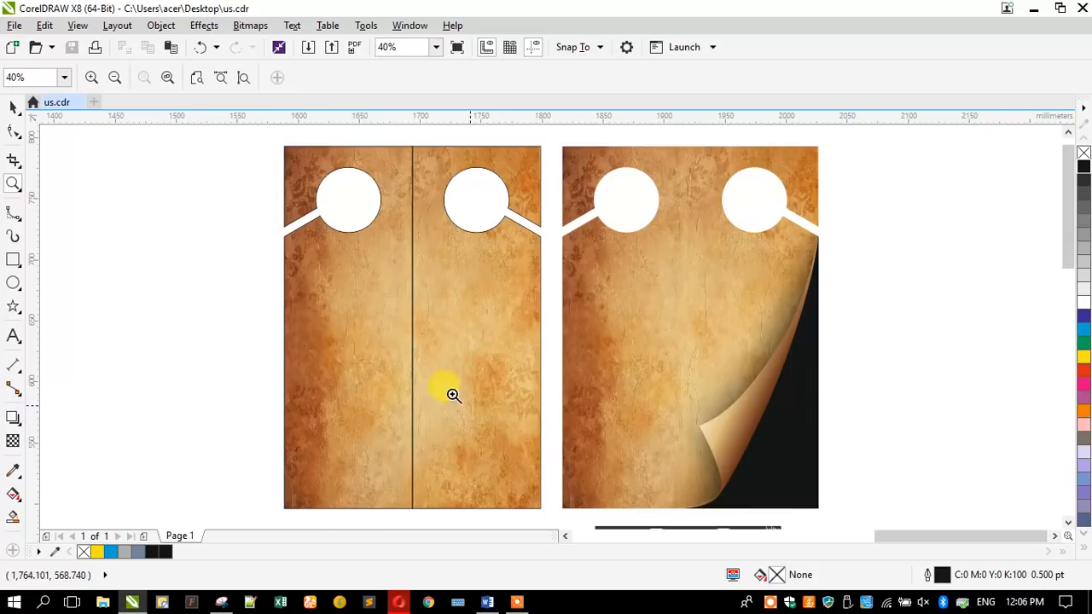
key(space)
scroll(187, 260, down, 2)
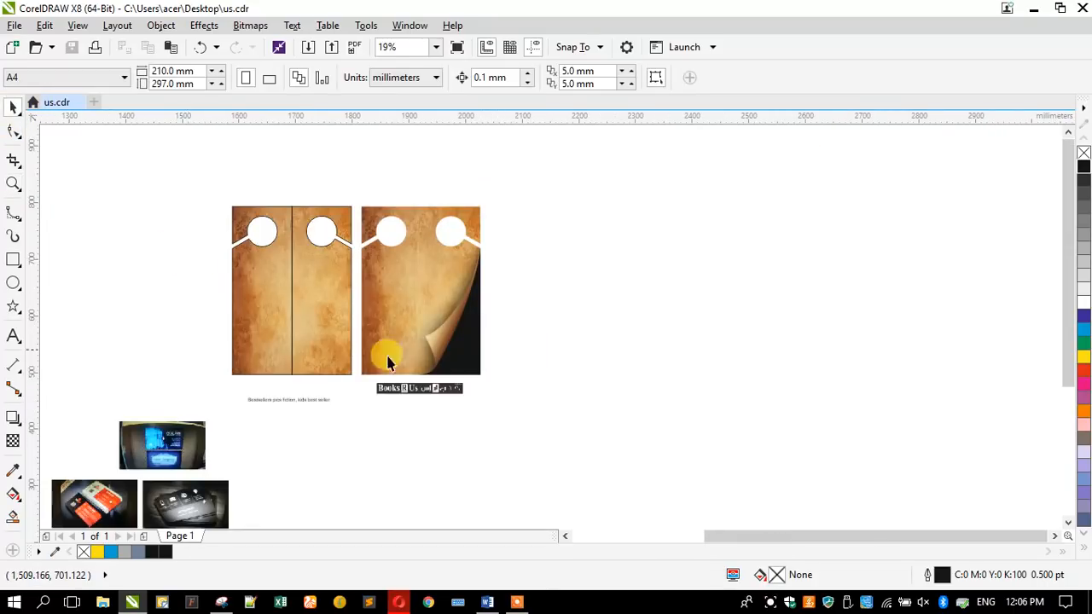
Draw a rectangle about 11.4 × 15.3 mm over the white panel behind the R in the Books R Us logo bitmap
scroll(385, 361, up, 4)
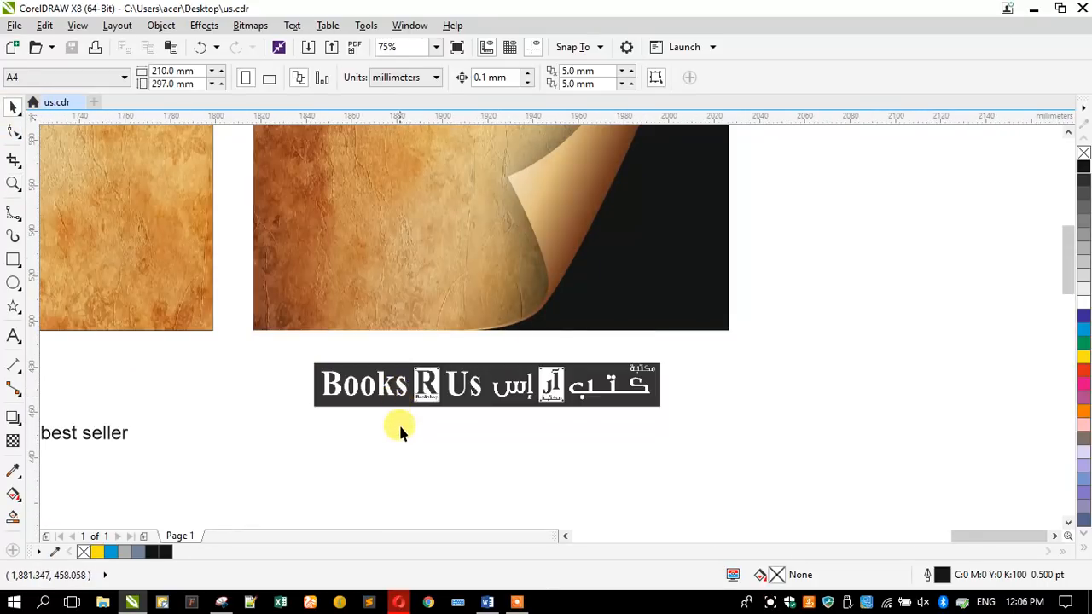
scroll(400, 424, down, 2)
scroll(450, 424, up, 1)
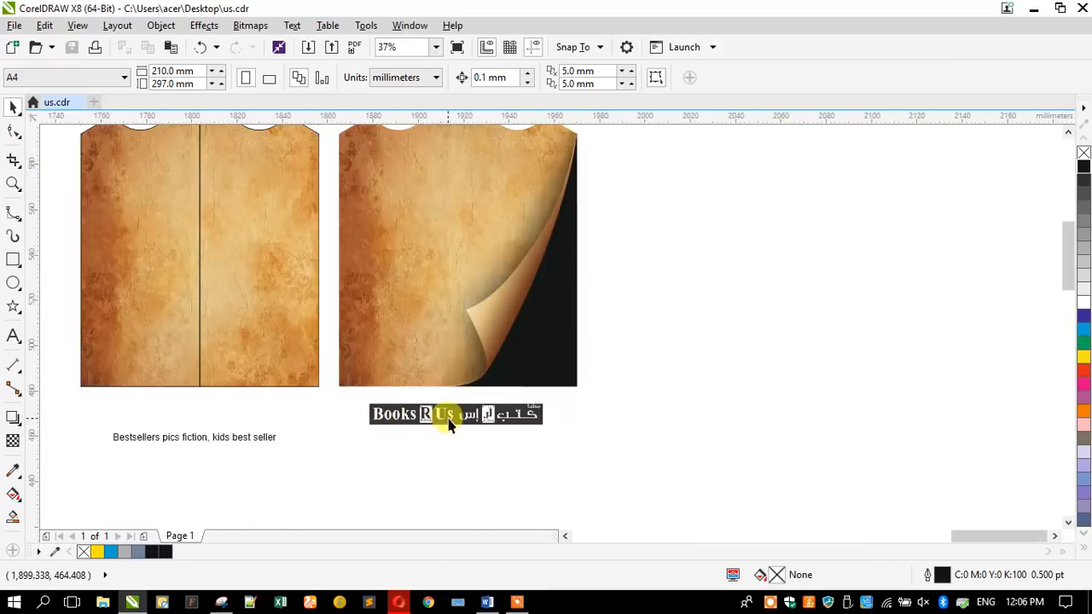
scroll(450, 424, up, 1)
click(361, 424)
scroll(401, 429, up, 1)
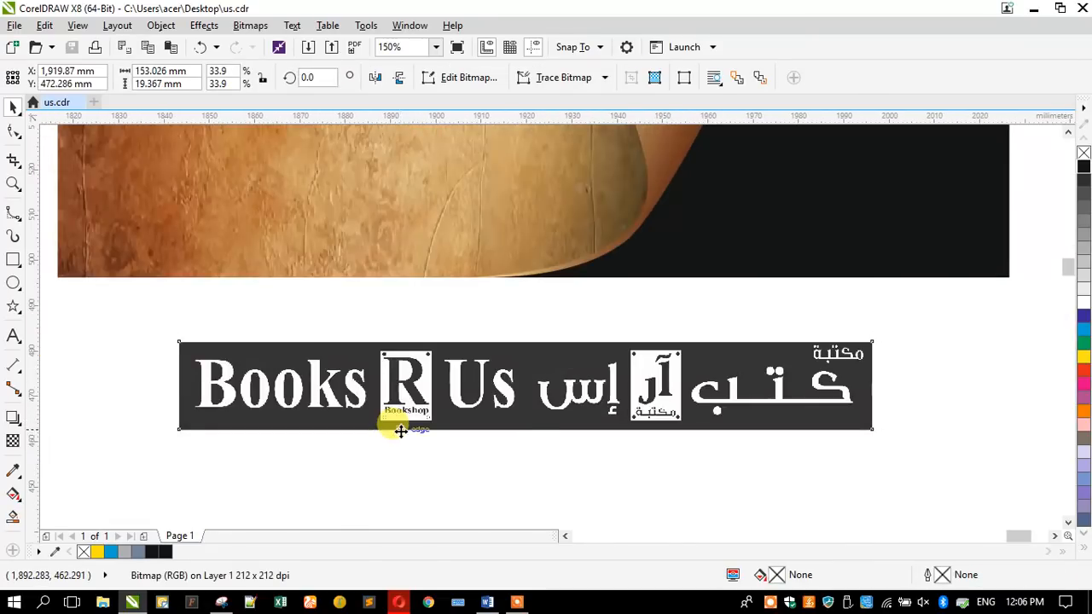
scroll(401, 430, up, 1)
scroll(433, 392, down, 1)
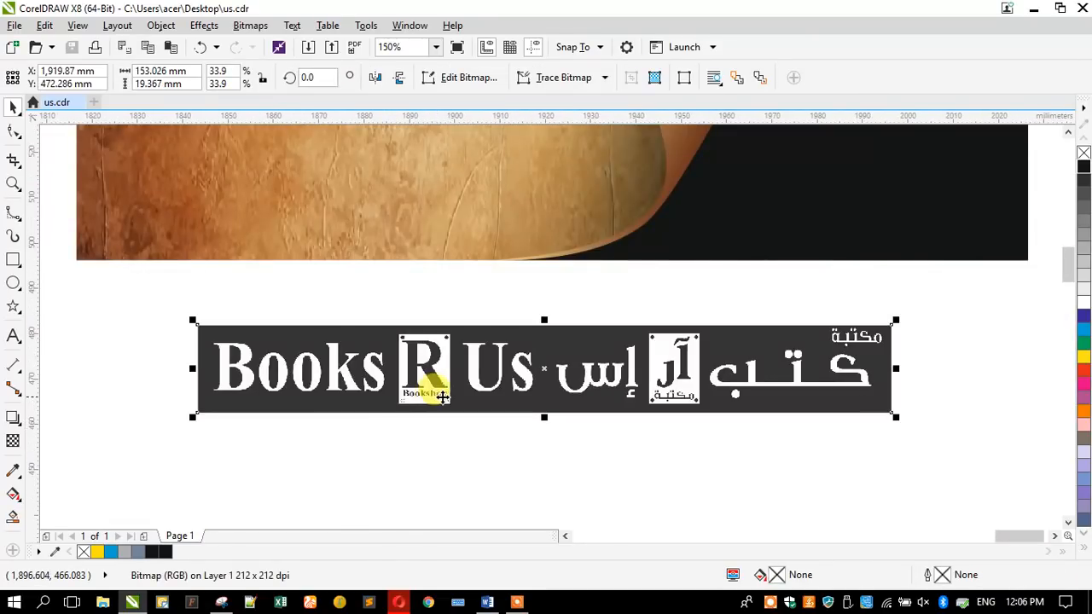
scroll(320, 371, up, 1)
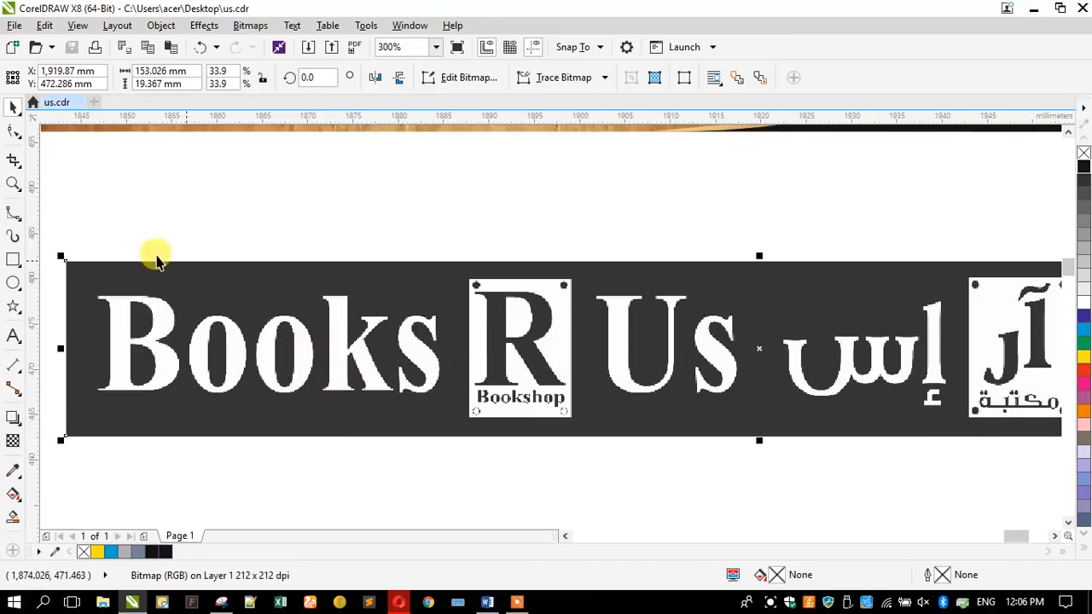
click(13, 259)
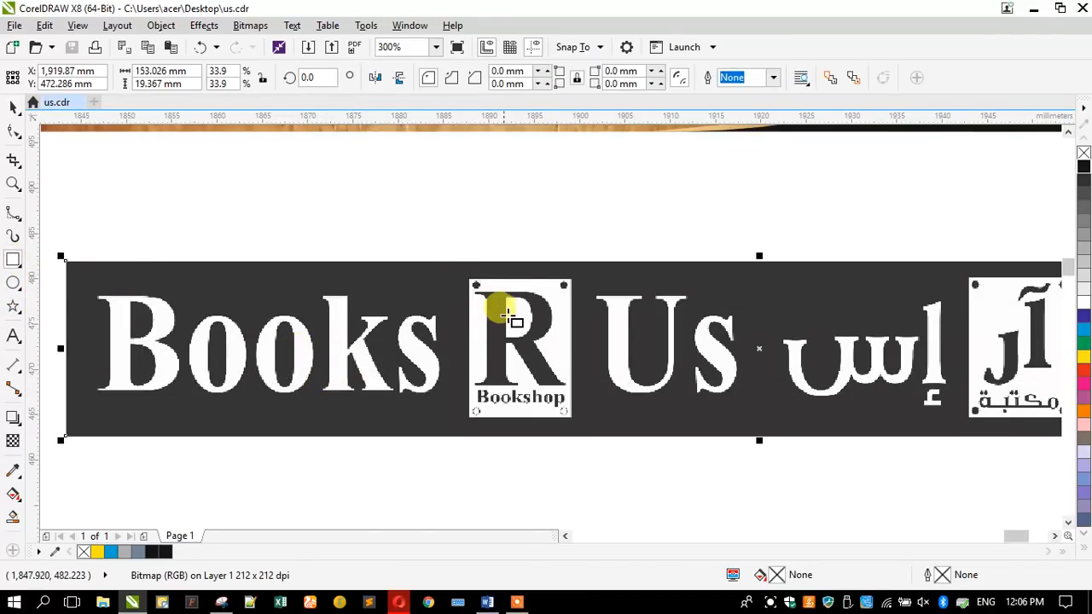
scroll(533, 376, up, 1)
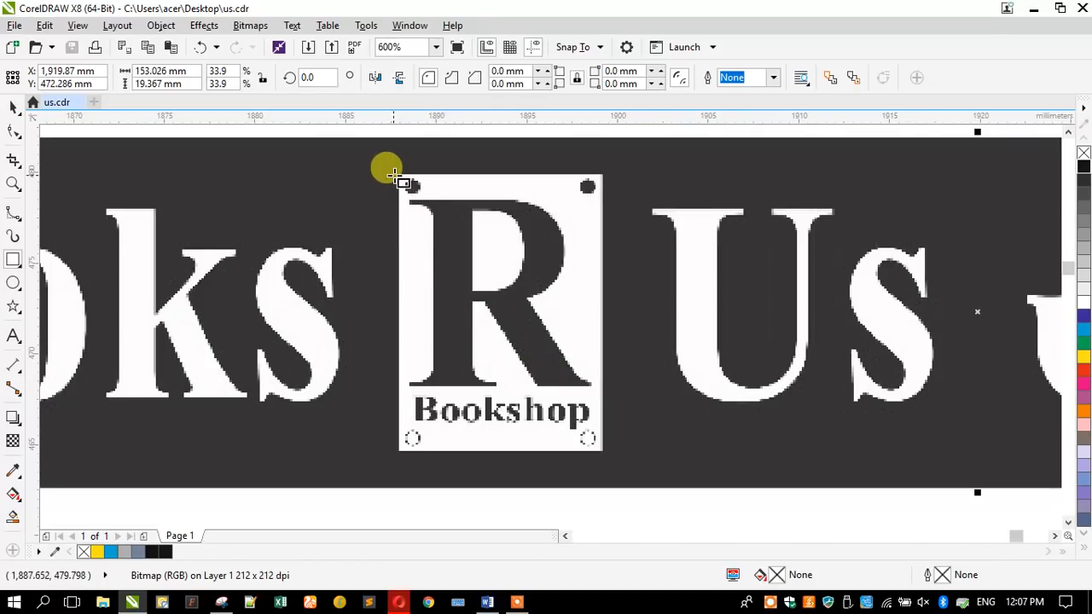
drag(397, 173, 599, 445)
click(13, 106)
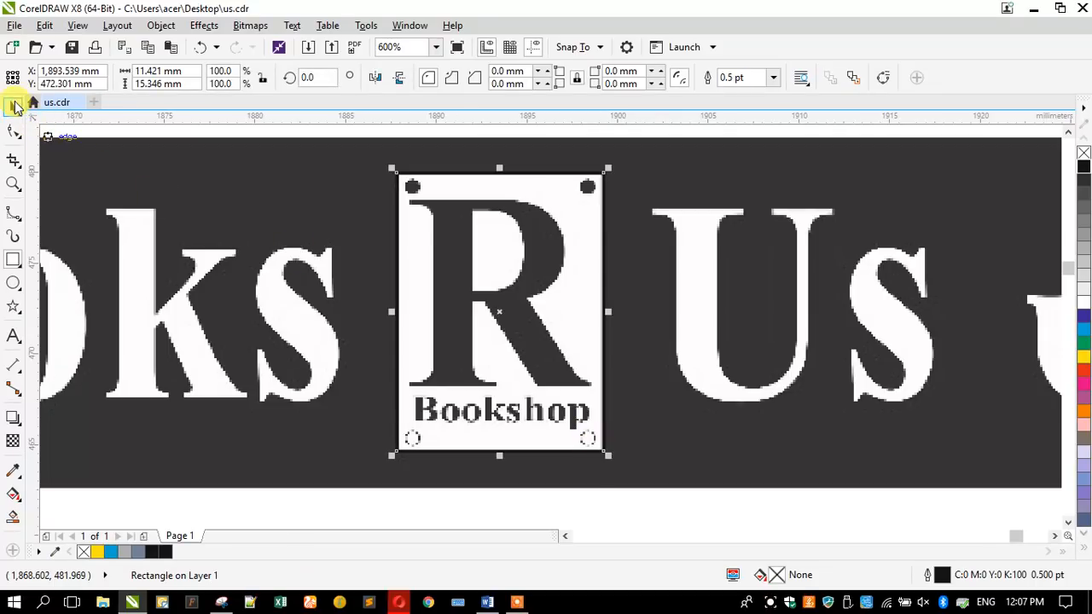
Draw a circle about 0.82 mm wide over one upper corner dot of the R panel, copy it to the other, and group both
click(13, 286)
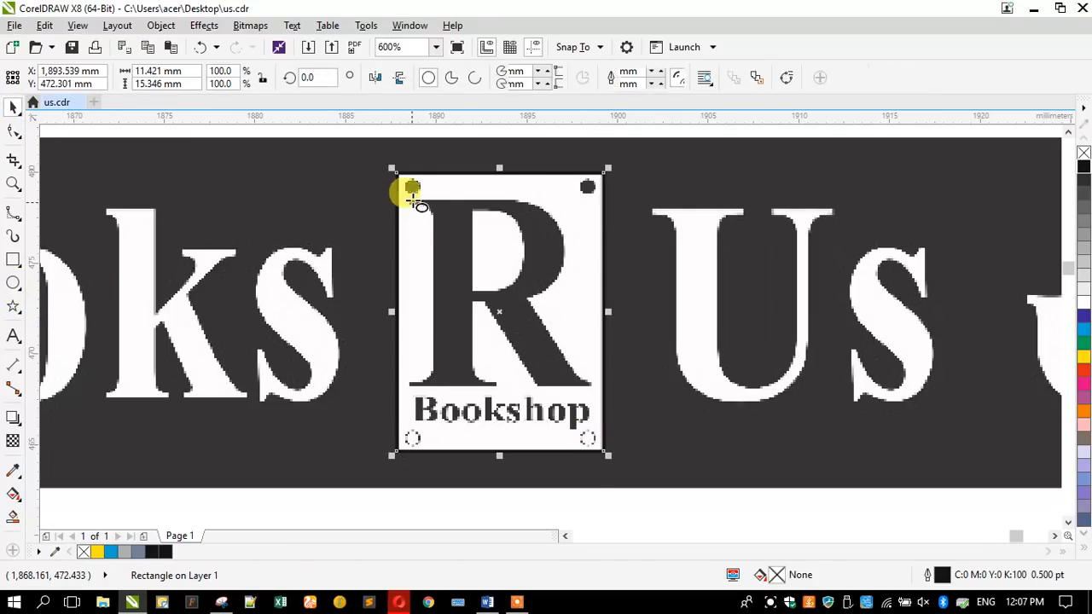
scroll(409, 176, up, 1)
drag(390, 178, 749, 208)
click(13, 107)
scroll(412, 166, up, 1)
scroll(390, 191, down, 1)
shift+click(392, 208)
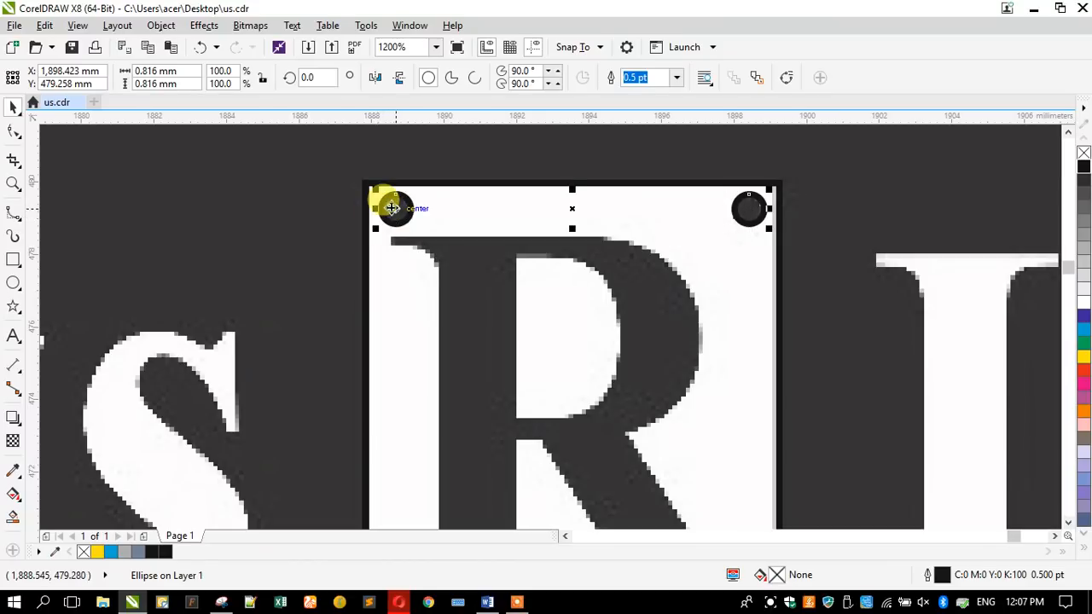
key(ctrl+g)
shift+click(468, 210)
click(304, 228)
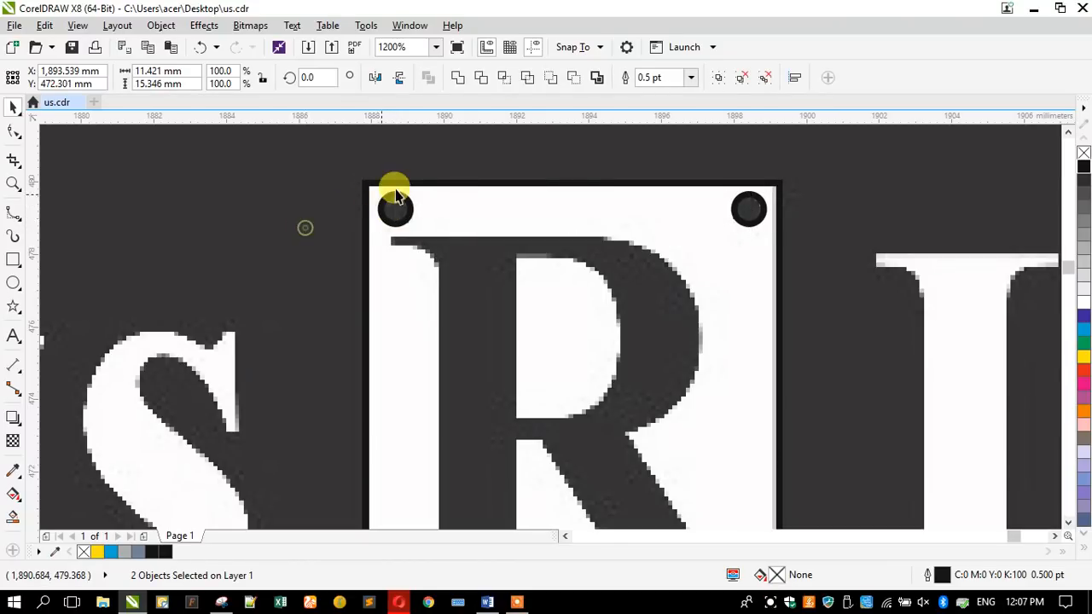
Copy the grouped pair of circles down onto the R panel's two lower corner dots
scroll(395, 195, down, 1)
drag(402, 195, 416, 445)
scroll(507, 232, down, 1)
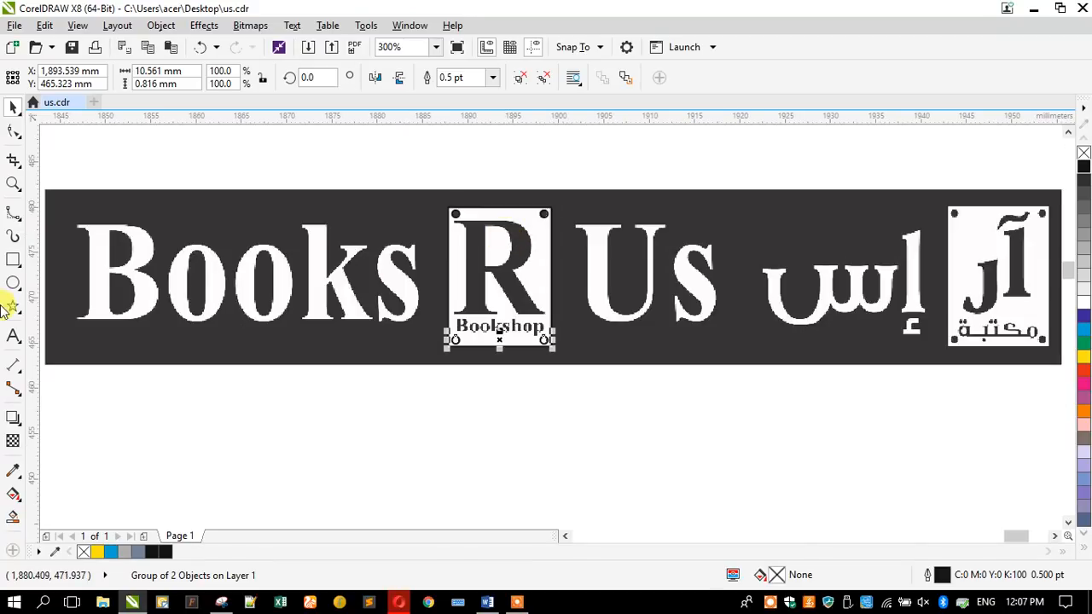
Add the artistic text "R" below the logo bitmap and set its font to Times New Roman
click(12, 334)
click(237, 417)
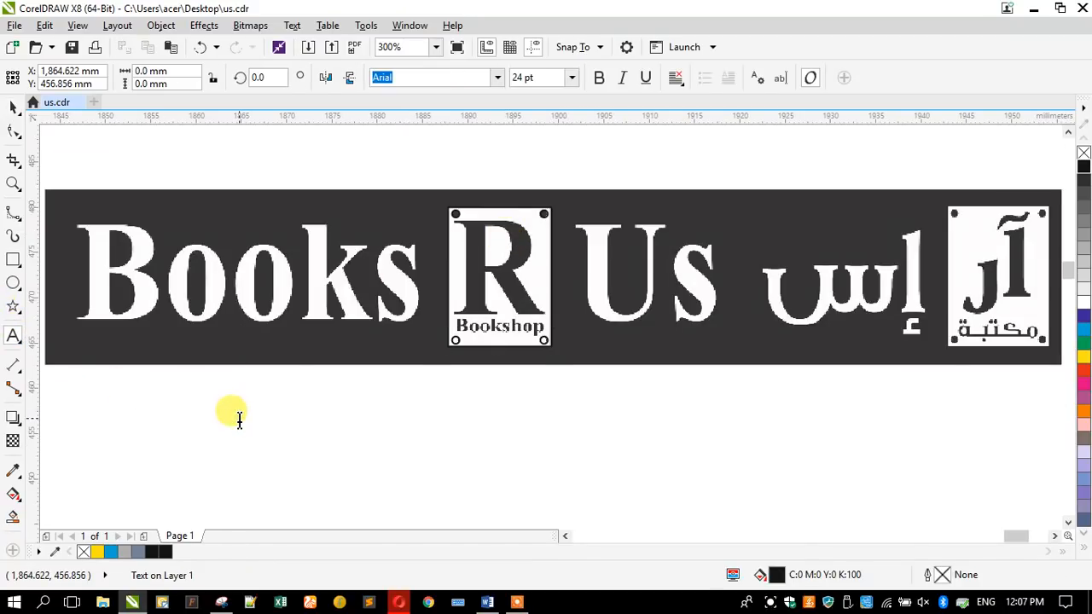
text(R)
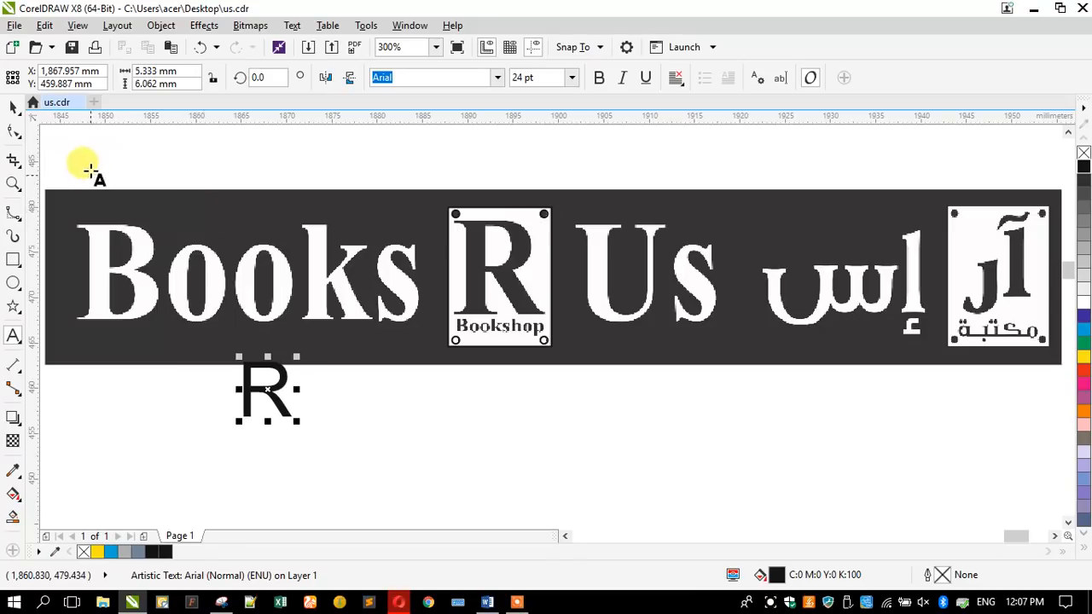
click(411, 71)
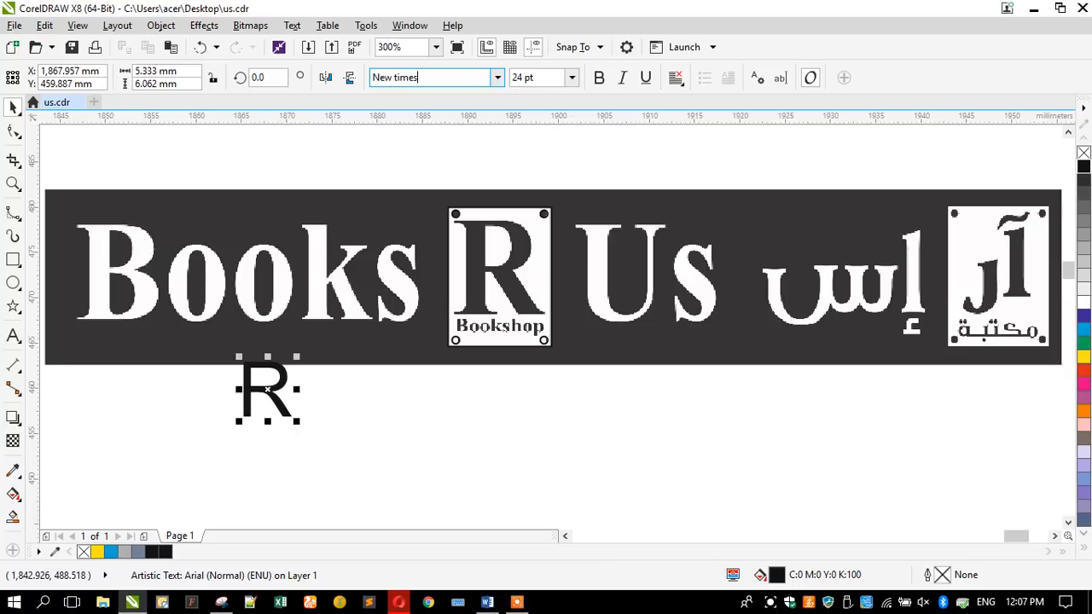
click(406, 77)
text(Times New Roman)
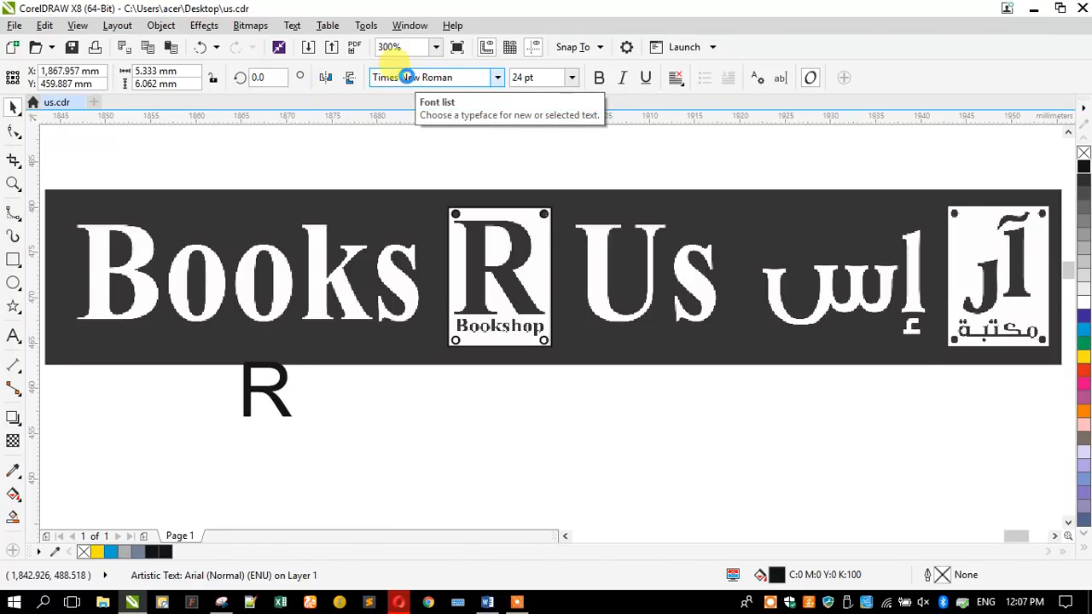
key(Return)
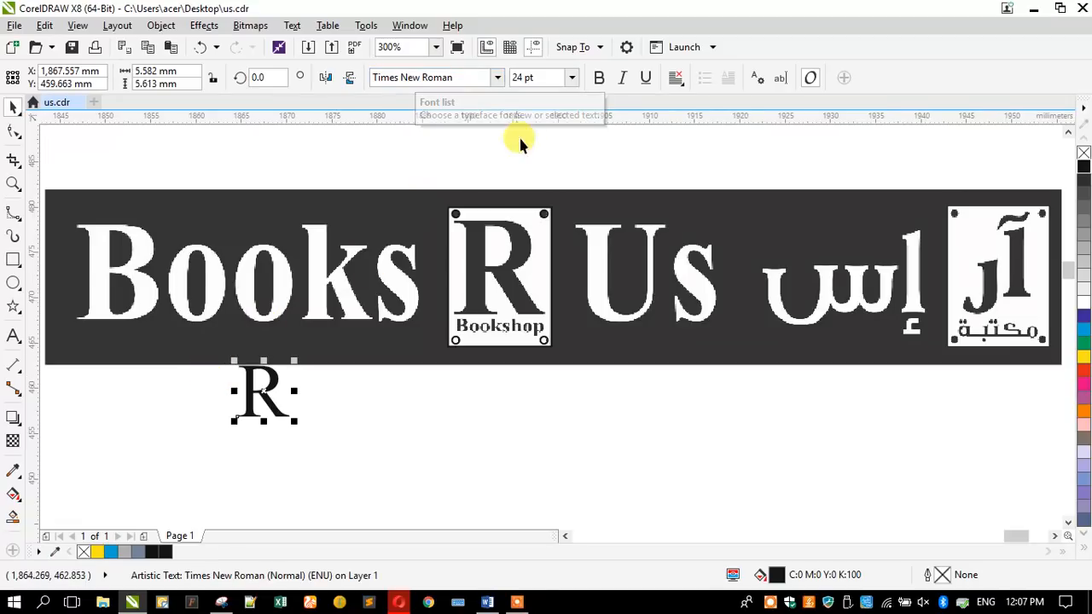
Make the R bold, move it onto the R in the logo's white panel, and enlarge it to about 10.4 mm wide
click(598, 78)
drag(238, 366, 462, 235)
drag(509, 278, 546, 338)
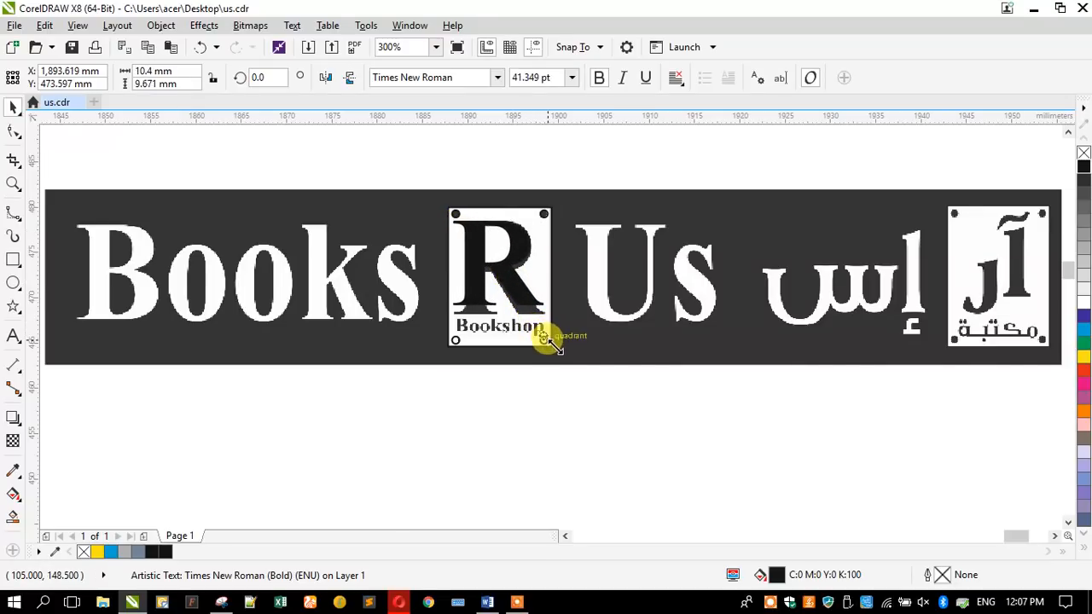
Resize the R text to cover the R in the logo's white panel, about 10.18 mm wide and 10.27 mm tall
scroll(503, 316, up, 2)
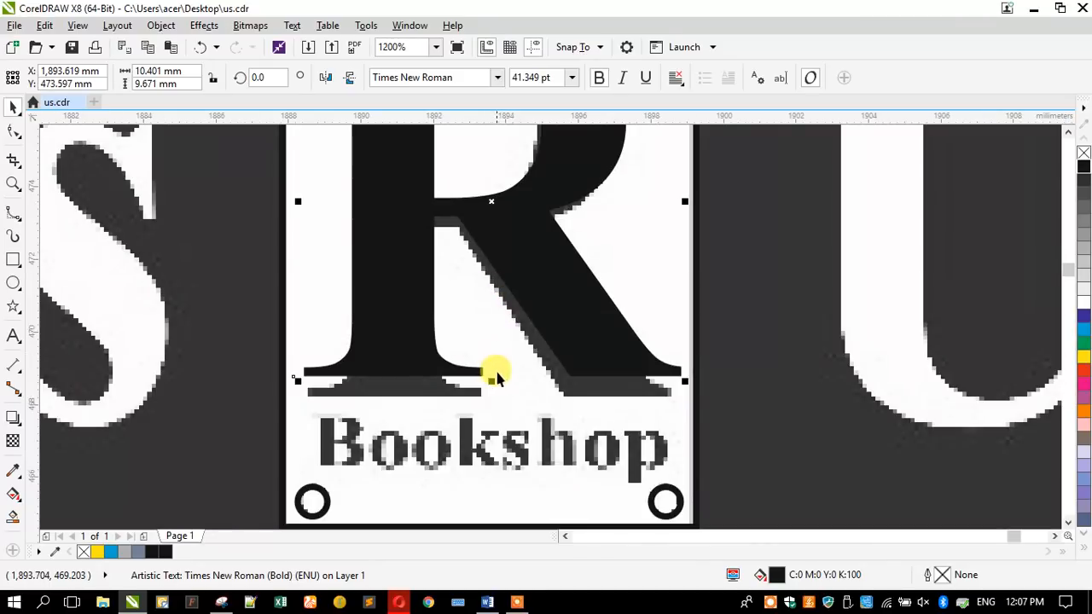
drag(491, 381, 484, 410)
scroll(434, 212, down, 2)
scroll(395, 231, up, 2)
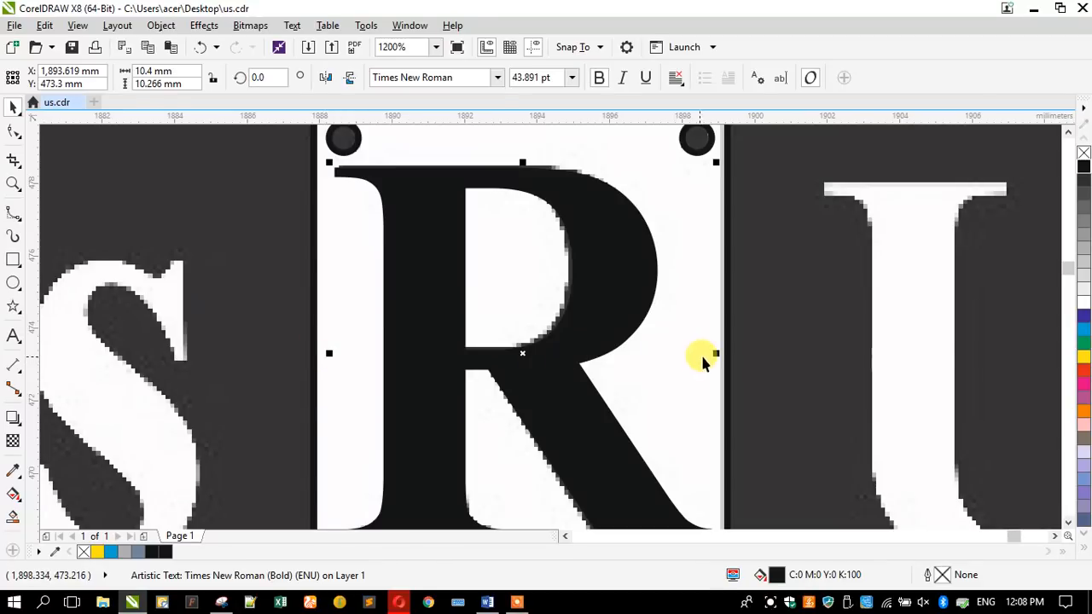
drag(714, 353, 702, 353)
scroll(520, 245, down, 3)
Copy the R below the logo bitmap, shrink the copy to about 5.4 mm wide, and change its text to "Bookshop"
drag(521, 246, 458, 395)
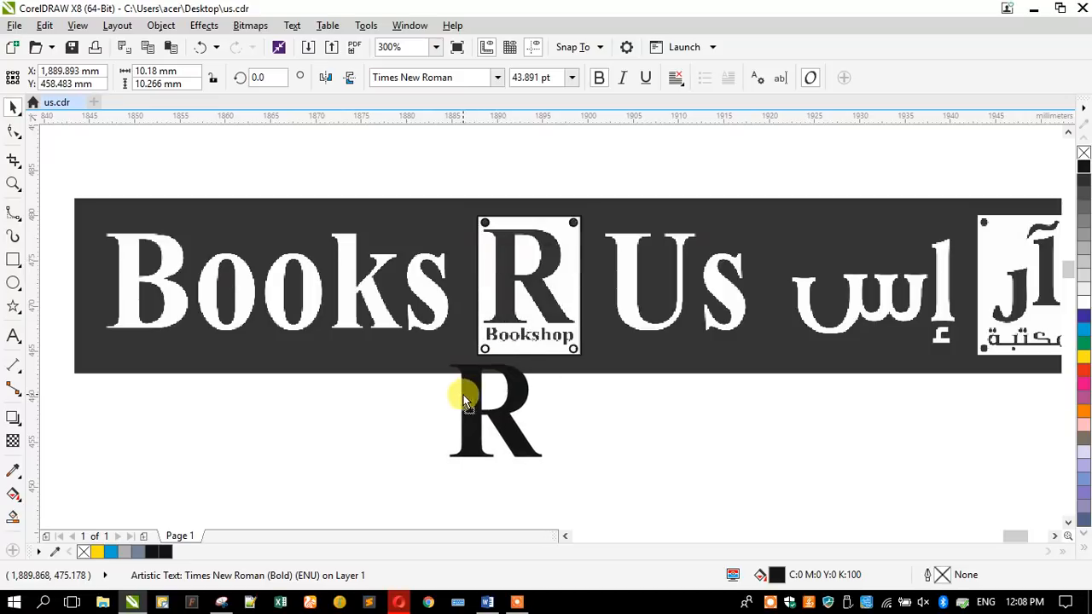
drag(452, 368, 485, 402)
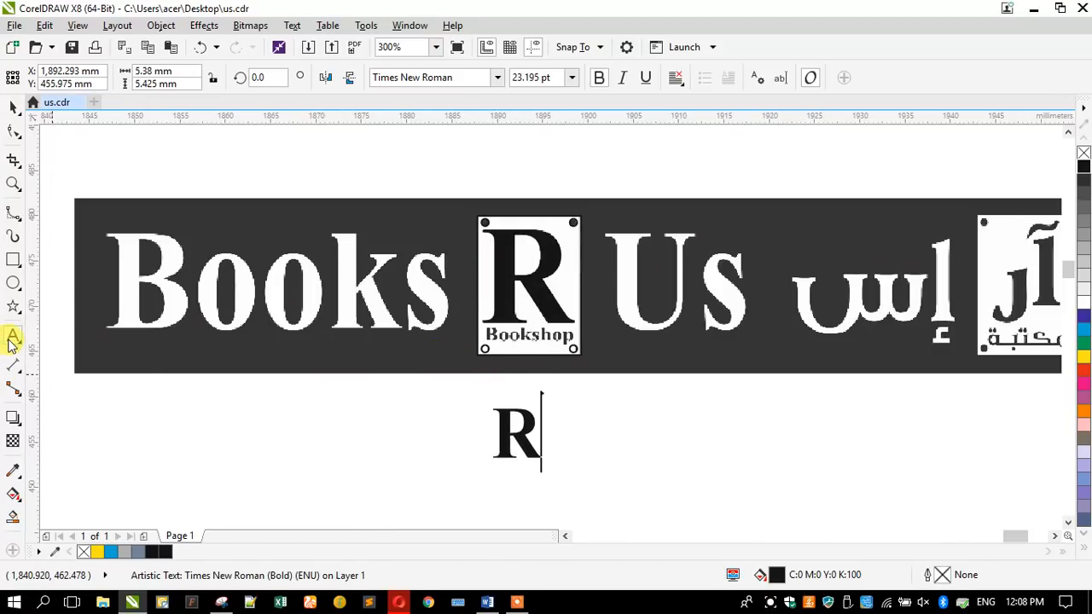
key(ctrl+a)
text(Book)
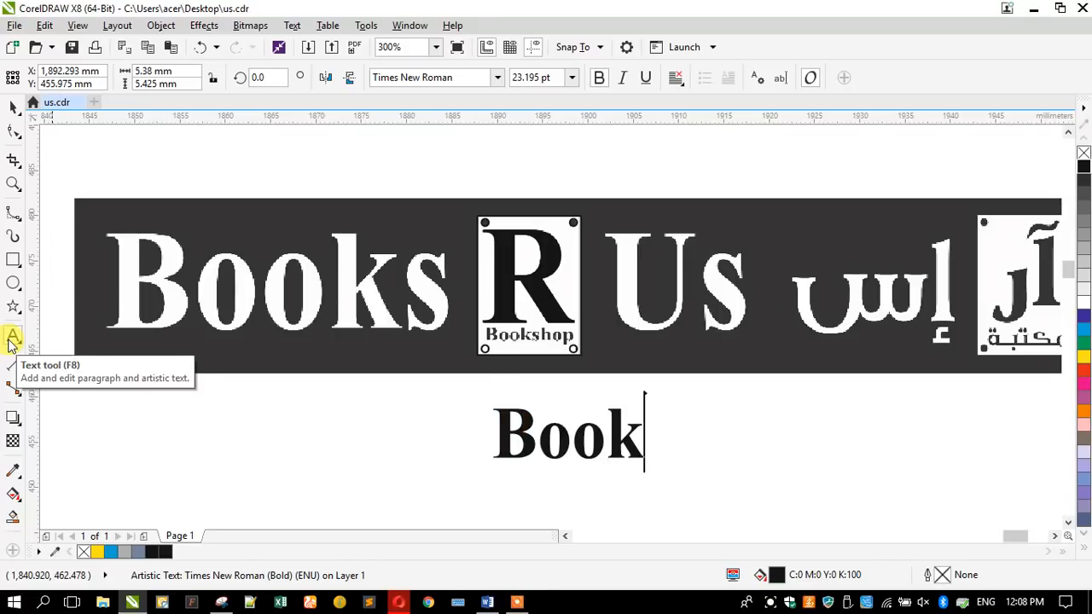
text(shop)
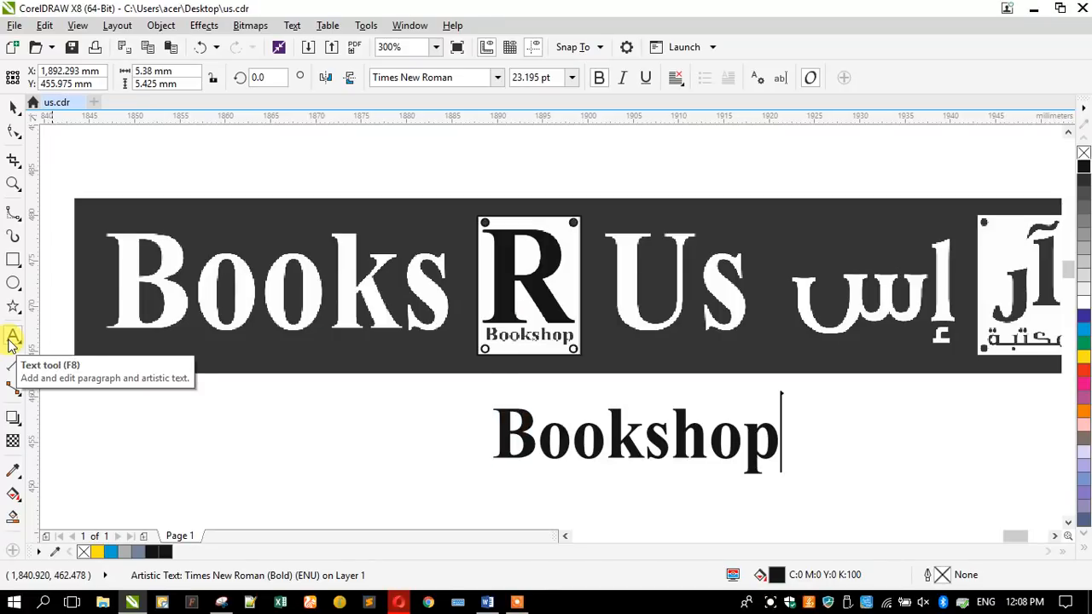
click(13, 105)
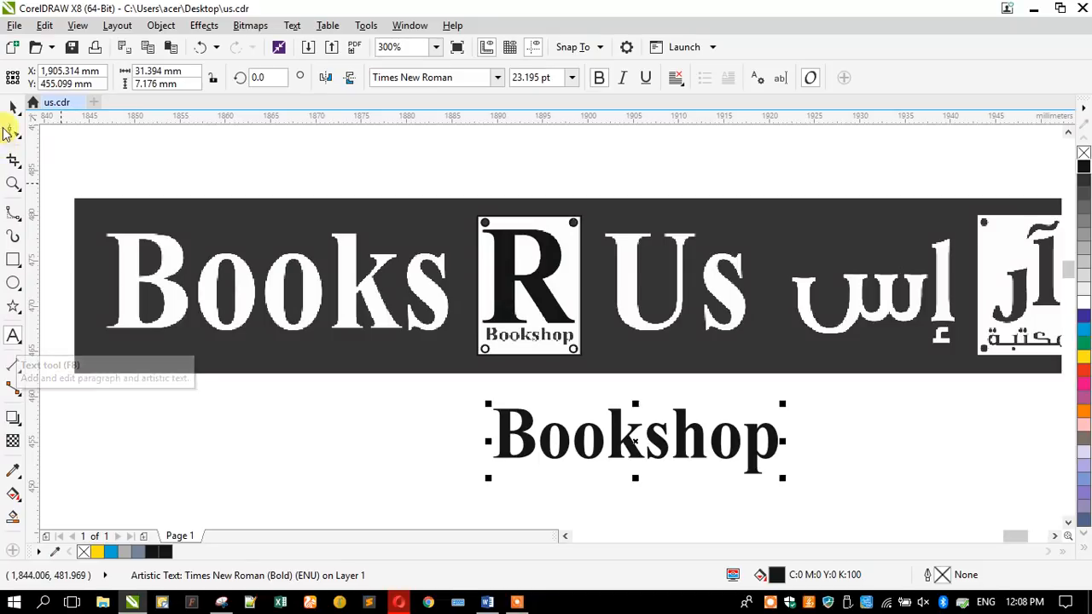
Fit the Bookshop text over the small Bookshop lettering in the logo's panel, about 9.73 mm wide and 2 mm tall
drag(487, 474, 524, 330)
scroll(511, 341, up, 4)
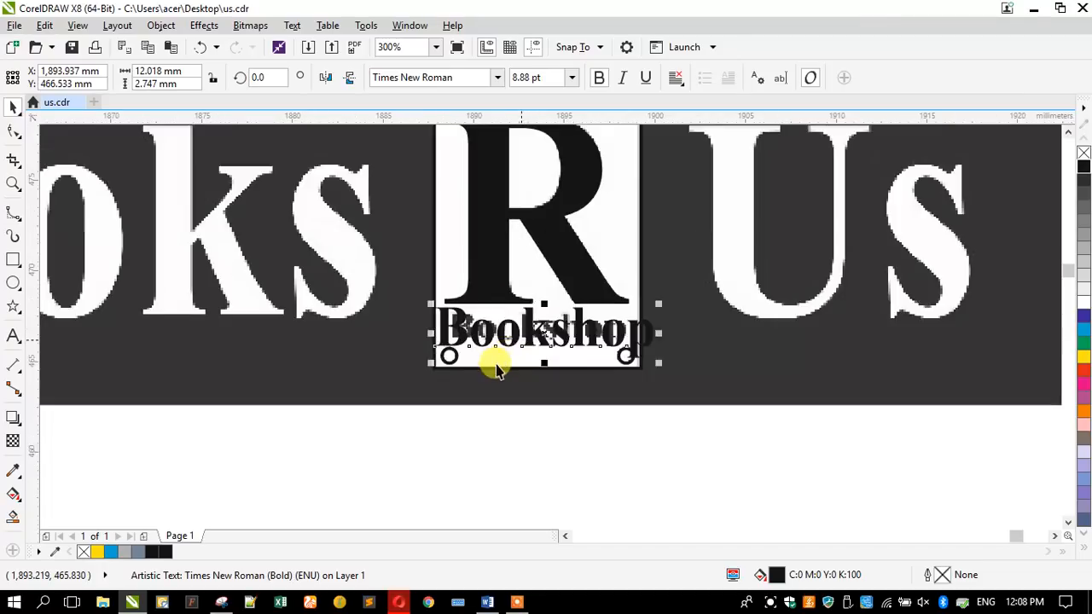
drag(376, 365, 463, 321)
scroll(589, 295, up, 1)
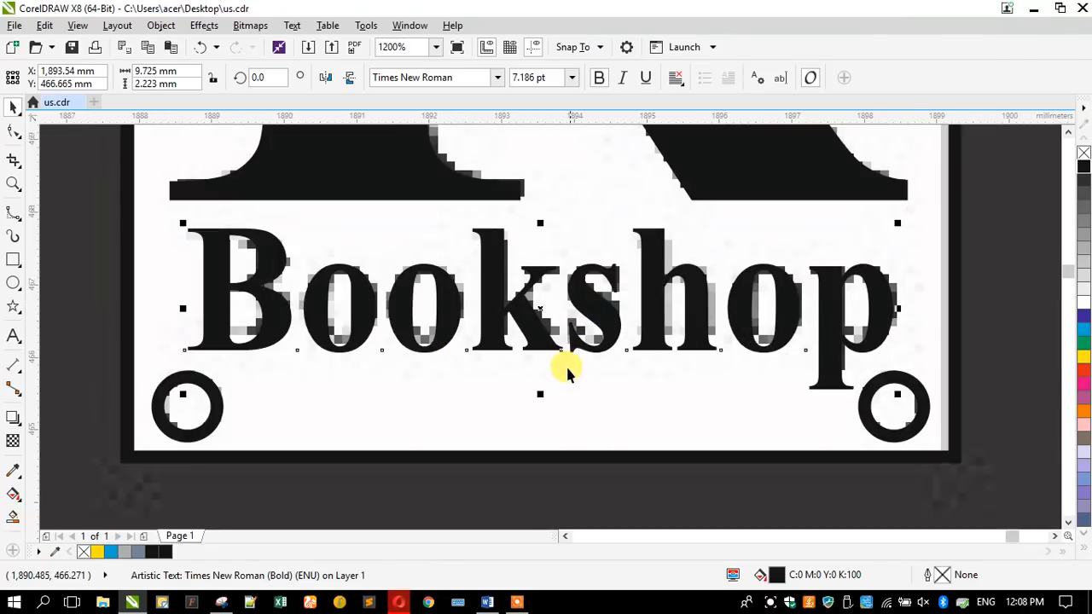
drag(539, 391, 529, 381)
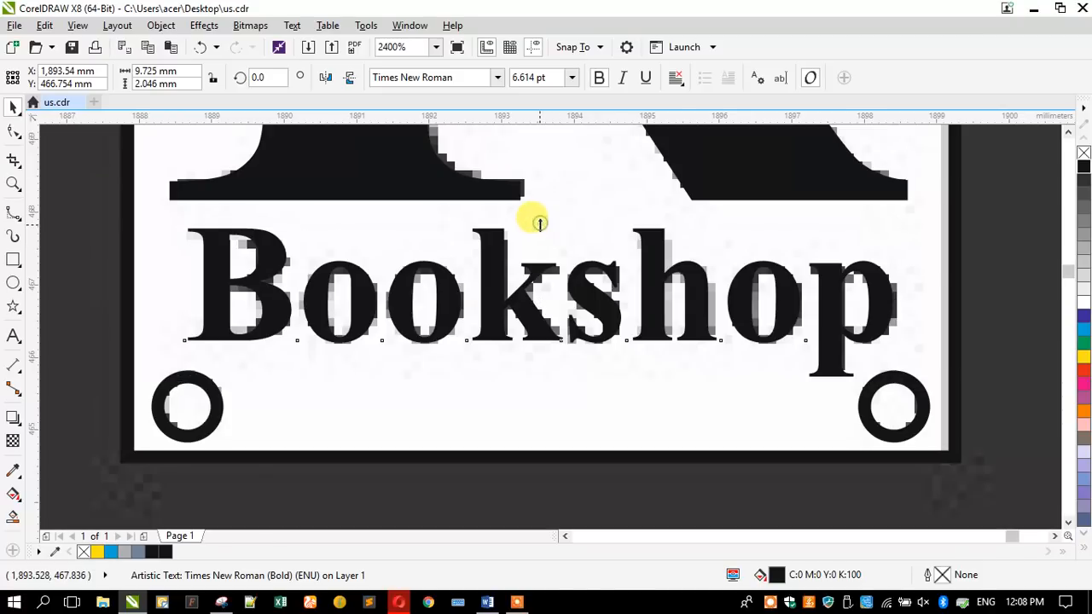
drag(539, 225, 529, 237)
scroll(512, 241, down, 2)
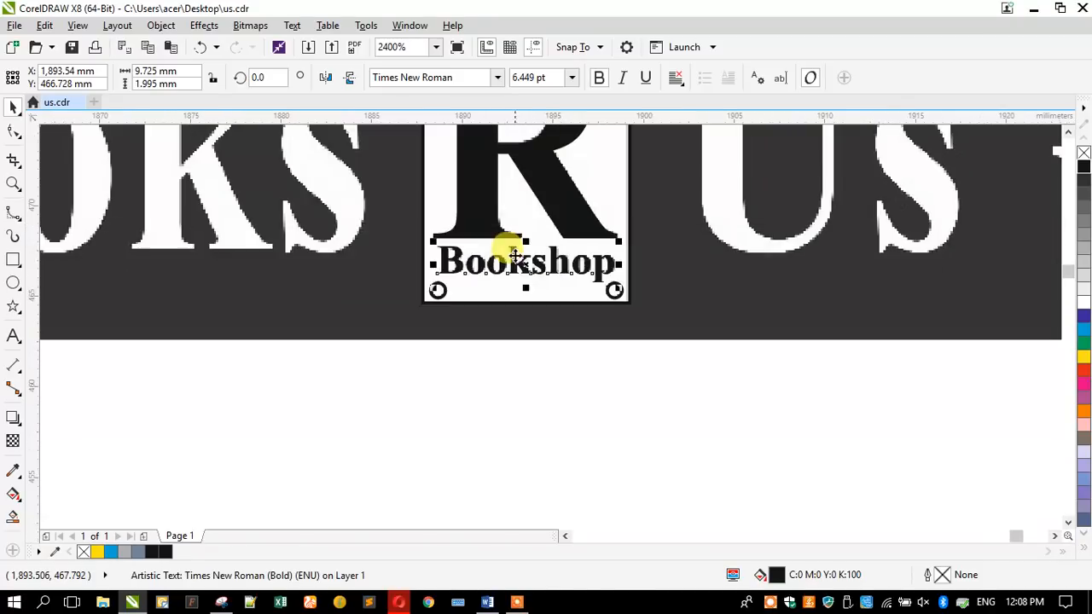
Move the redrawn R panel with its circles and both texts straight down below the logo bitmap
scroll(495, 329, down, 2)
drag(531, 280, 498, 370)
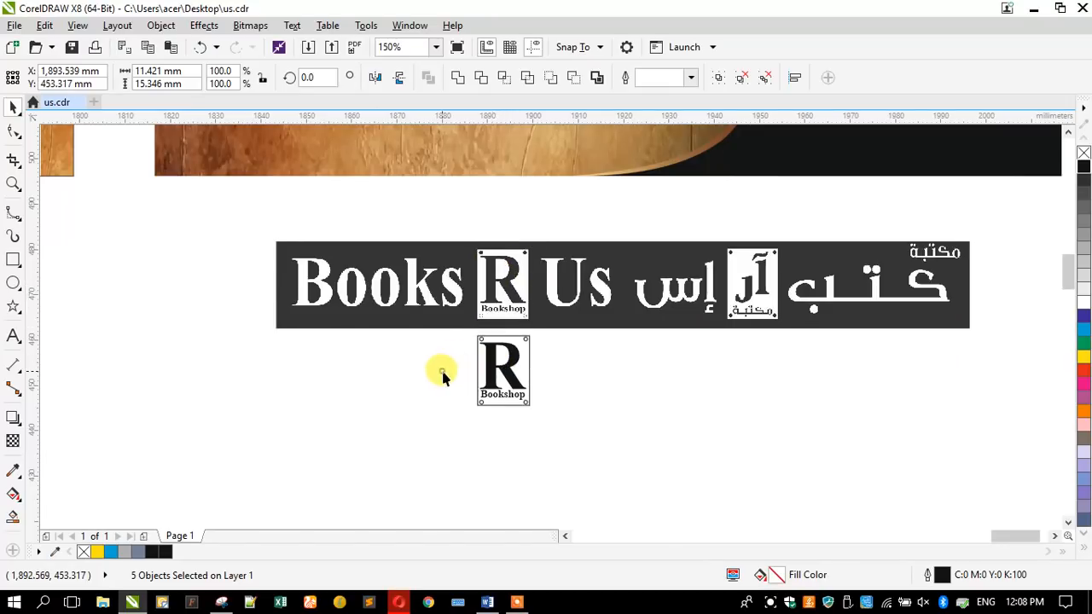
click(465, 378)
Fill the redrawn panel's upper and lower circle pairs black and remove the lower pair's outline
scroll(503, 367, up, 1)
drag(423, 290, 617, 312)
key(ctrl+z)
drag(431, 299, 590, 317)
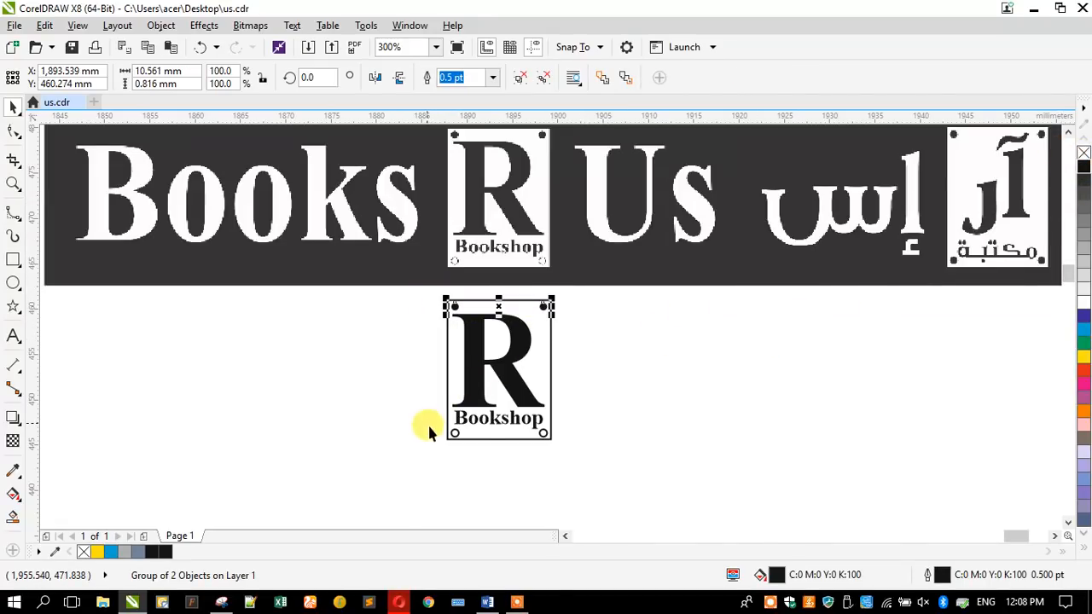
drag(429, 428, 570, 463)
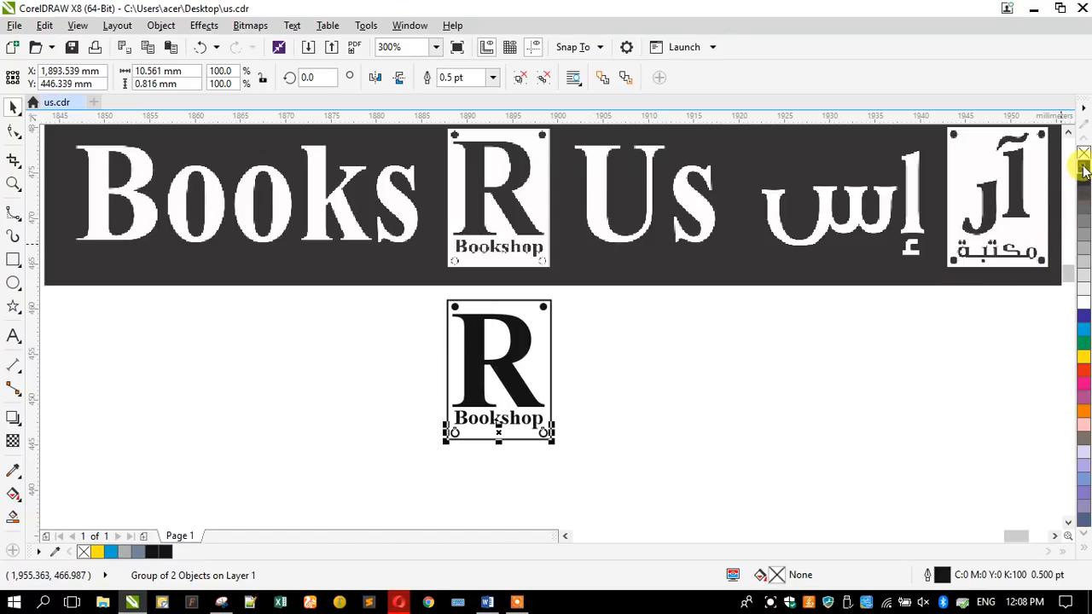
scroll(451, 270, up, 3)
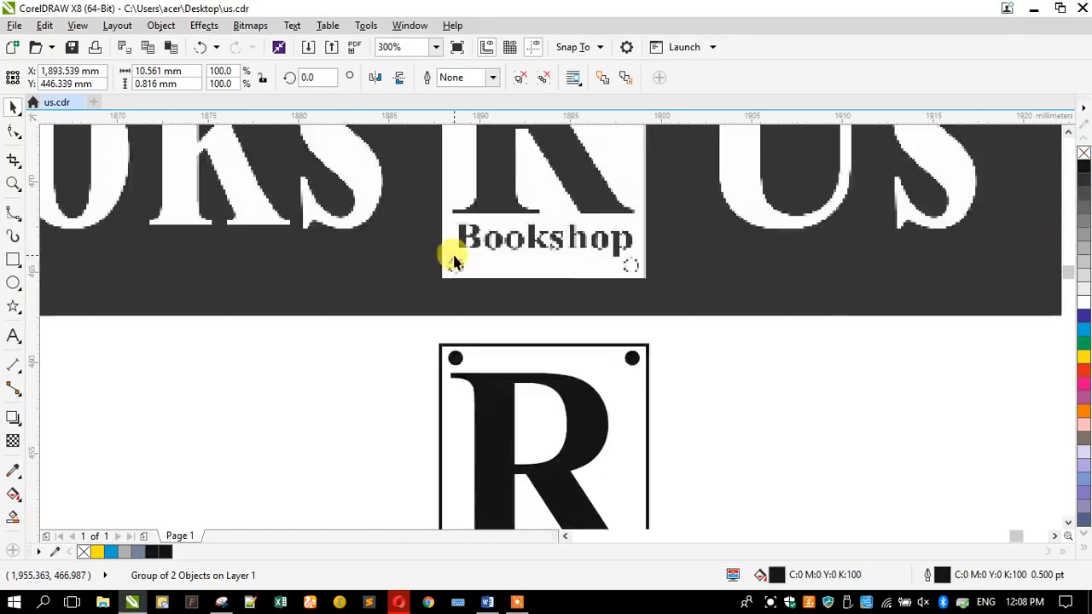
scroll(453, 277, down, 1)
scroll(454, 278, down, 2)
click(369, 375)
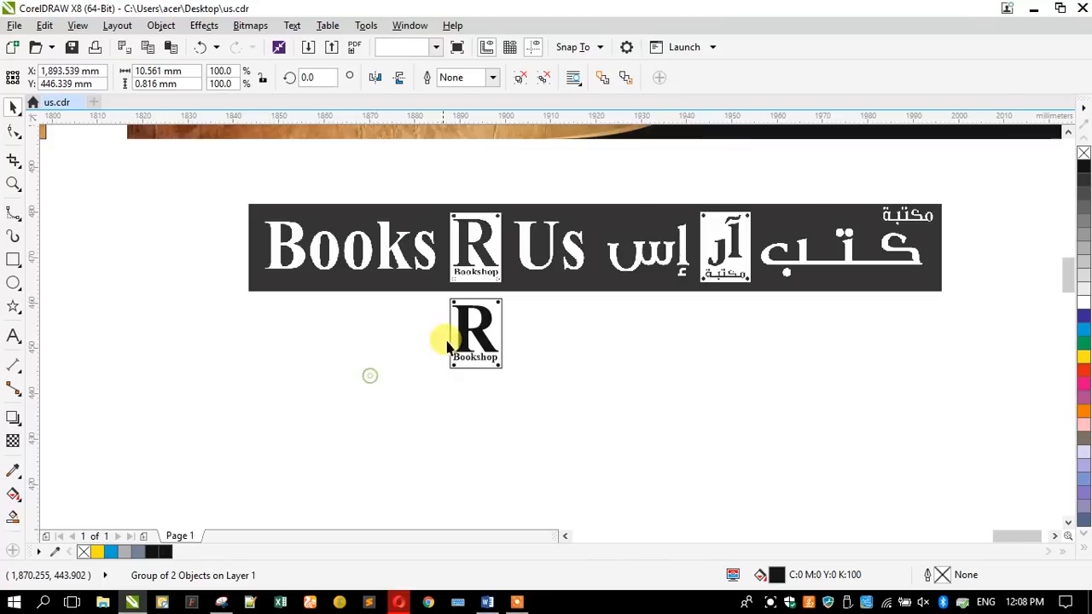
scroll(482, 319, up, 1)
scroll(483, 325, up, 1)
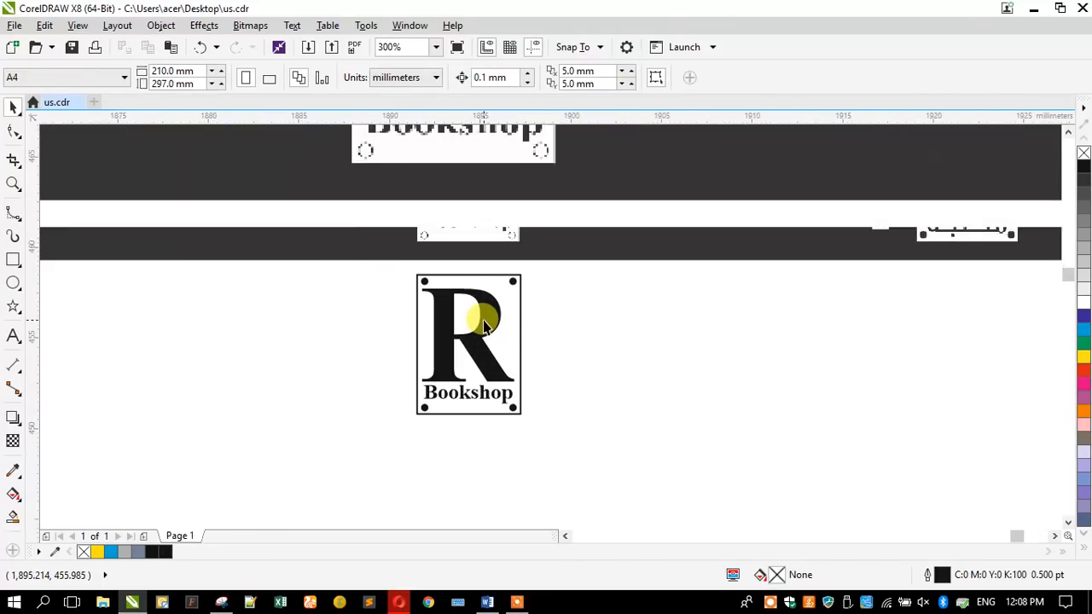
scroll(291, 349, down, 1)
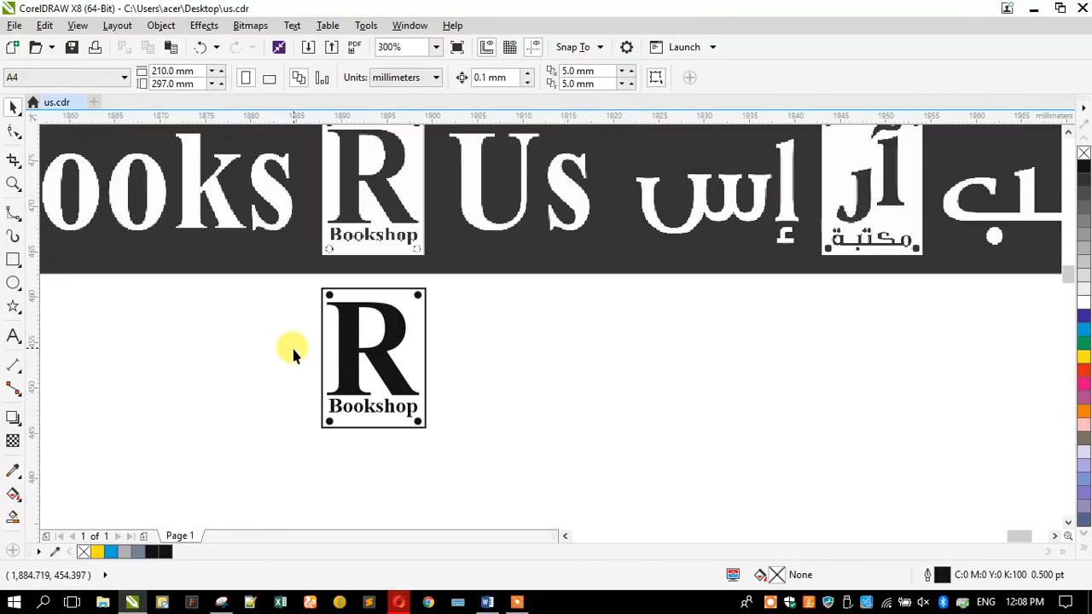
drag(277, 445, 470, 264)
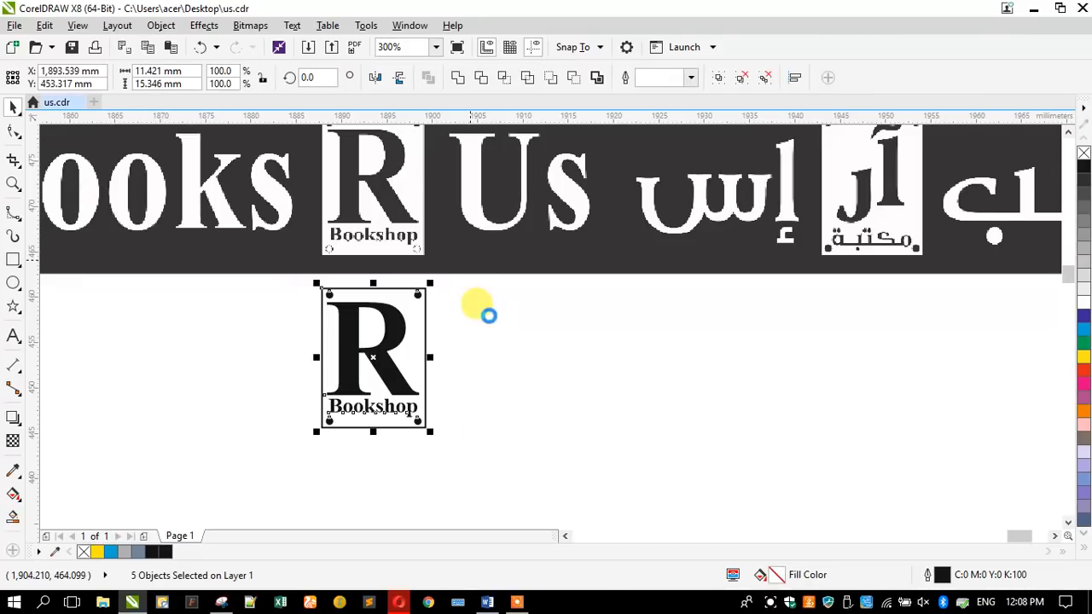
click(507, 353)
Copy the large R to the left of the redrawn panel and change the copy's text to "Books"
drag(386, 345, 263, 349)
right_click(263, 349)
scroll(492, 336, down, 1)
scroll(543, 320, down, 1)
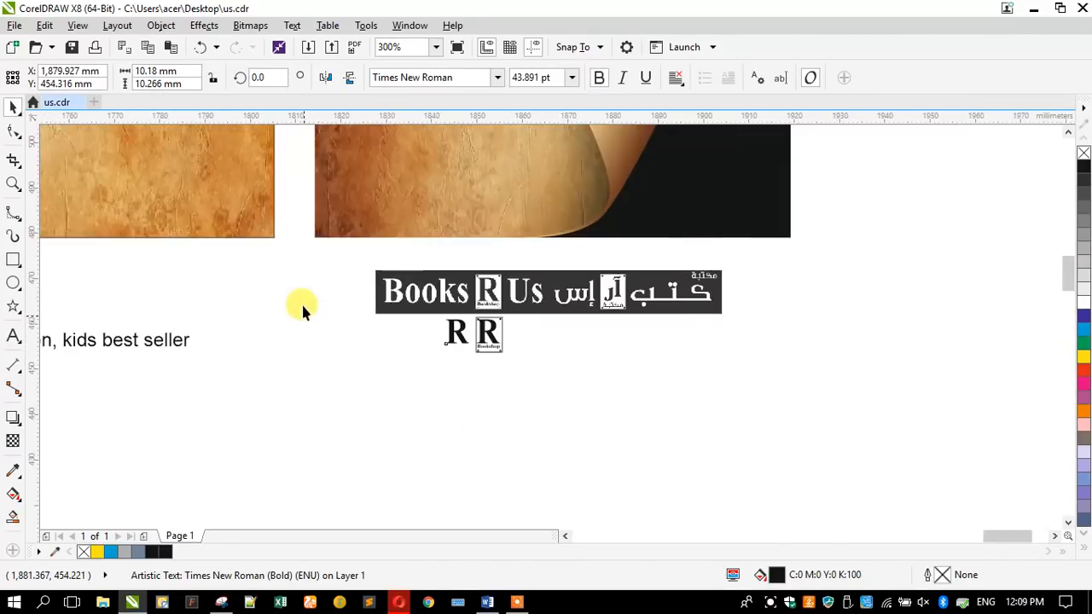
scroll(302, 307, up, 1)
scroll(733, 294, up, 1)
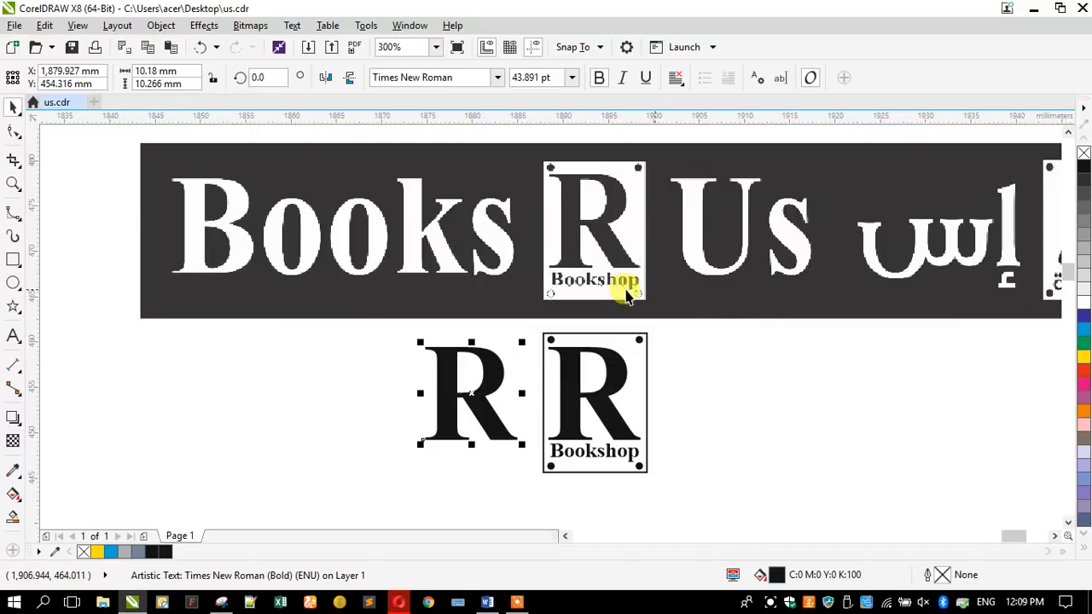
click(13, 337)
key(ctrl+a)
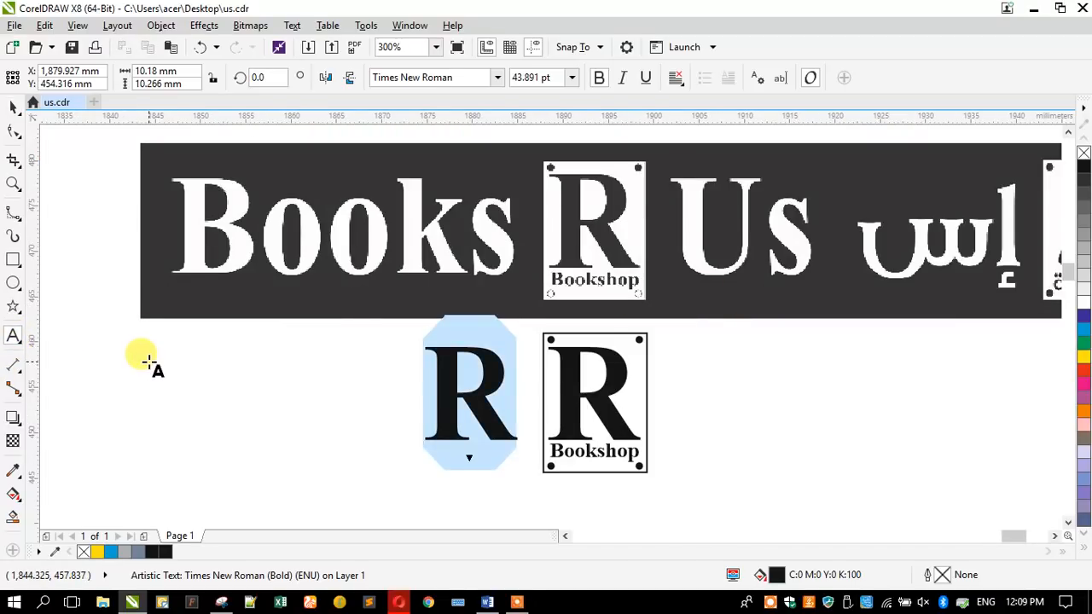
text(Books)
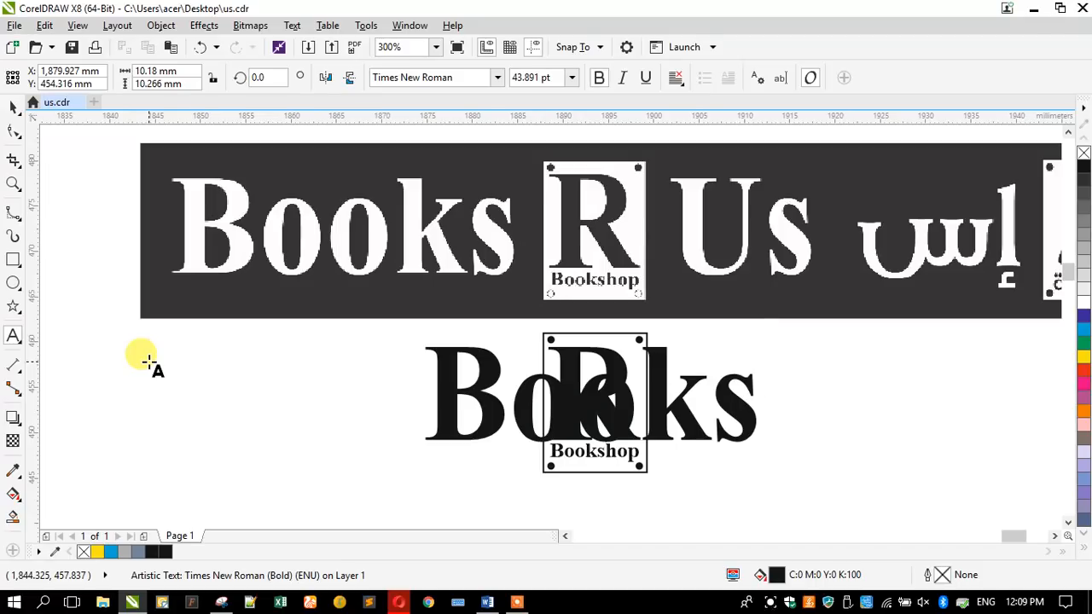
click(14, 107)
Fit the Books text over the word Books in the logo bitmap, about 37.99 mm wide and 11.14 mm tall
drag(463, 353, 202, 187)
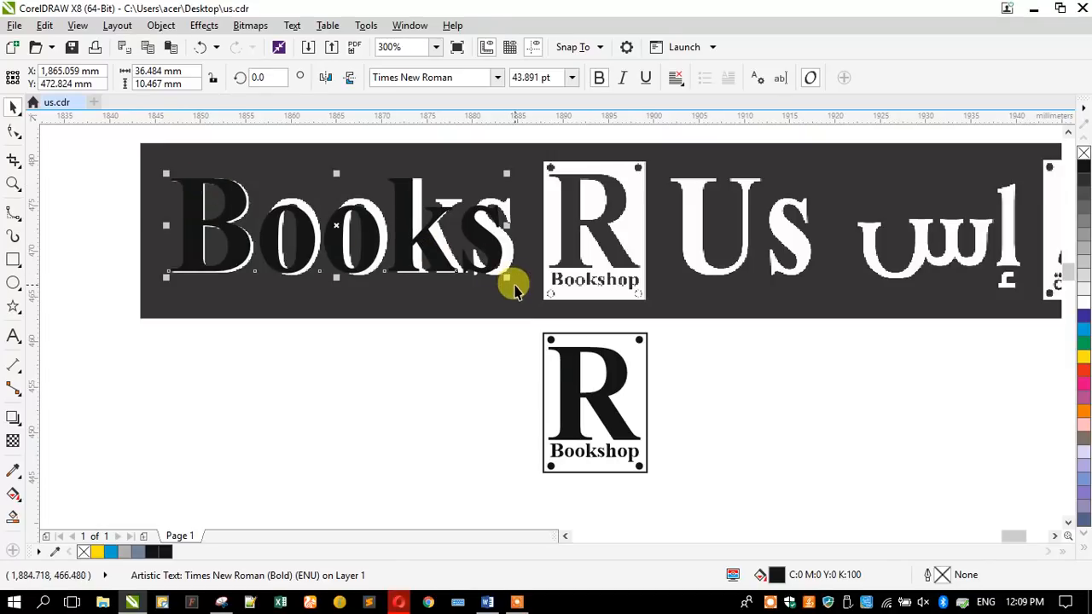
drag(510, 283, 517, 282)
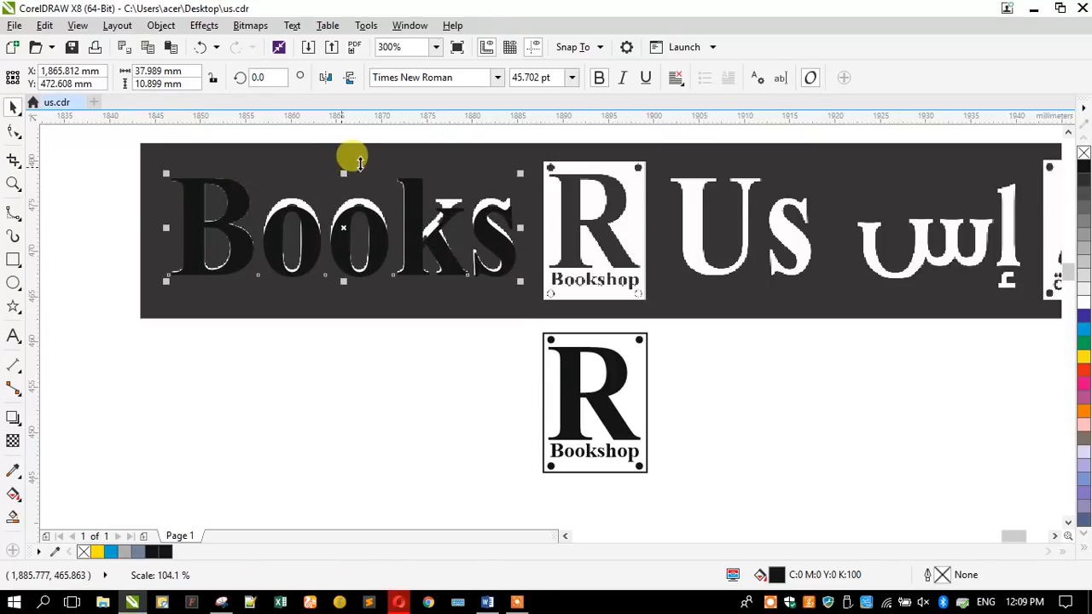
scroll(347, 186, up, 2)
mouse_move(322, 187)
mouse_down()
mouse_move(321, 163)
mouse_move(323, 180)
mouse_move(315, 176)
mouse_up()
scroll(344, 228, down, 2)
Move the Books text below the logo bitmap, left of the redrawn panel, and align its bottom with the large R
drag(414, 266, 418, 355)
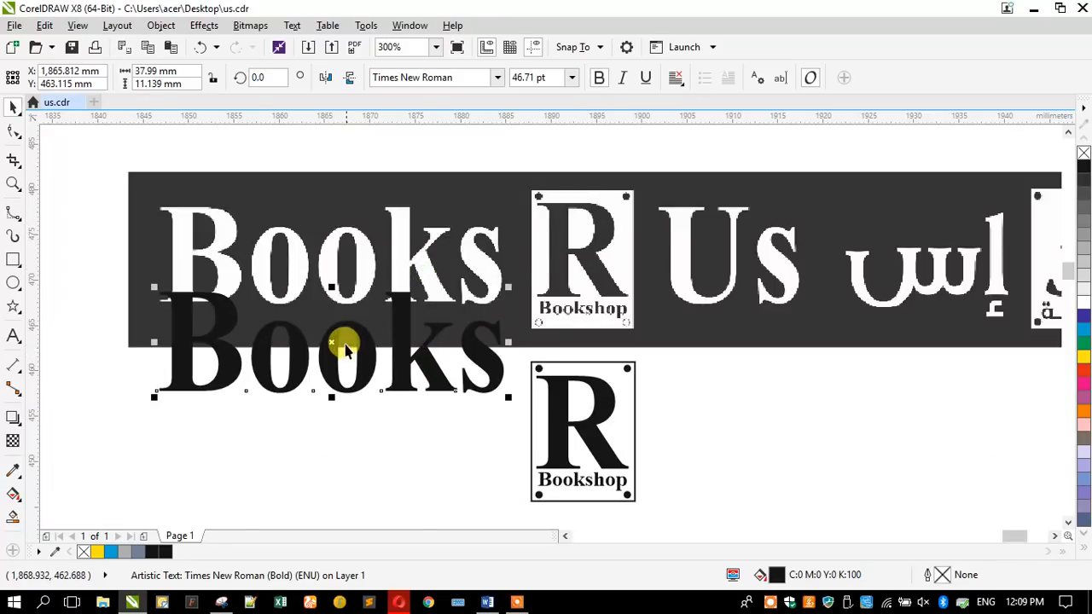
key(ctrl+z)
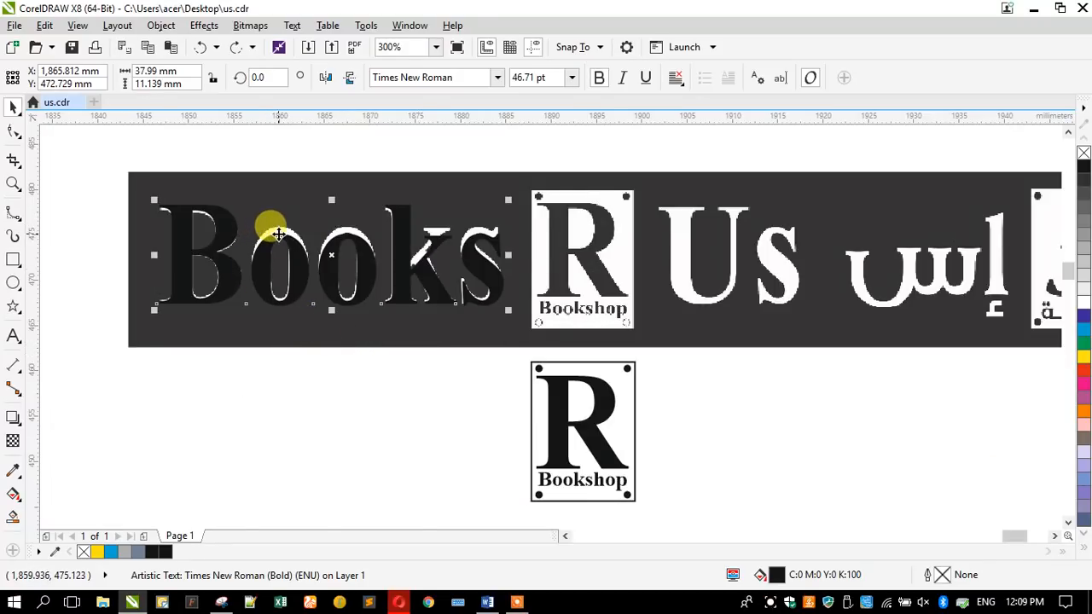
scroll(278, 233, up, 3)
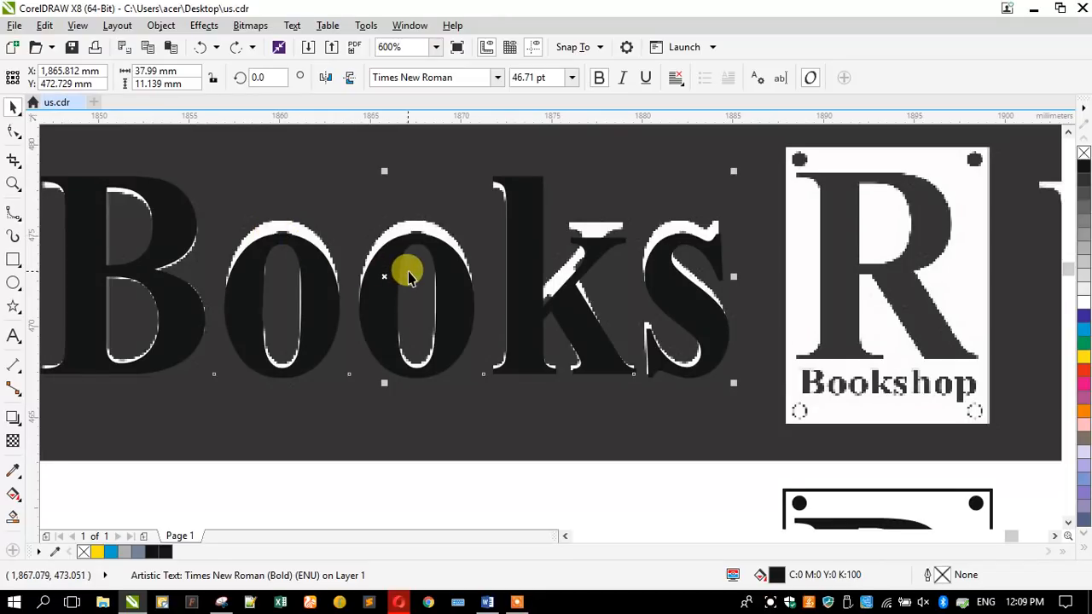
scroll(411, 275, down, 1)
drag(455, 275, 496, 443)
shift+click(622, 451)
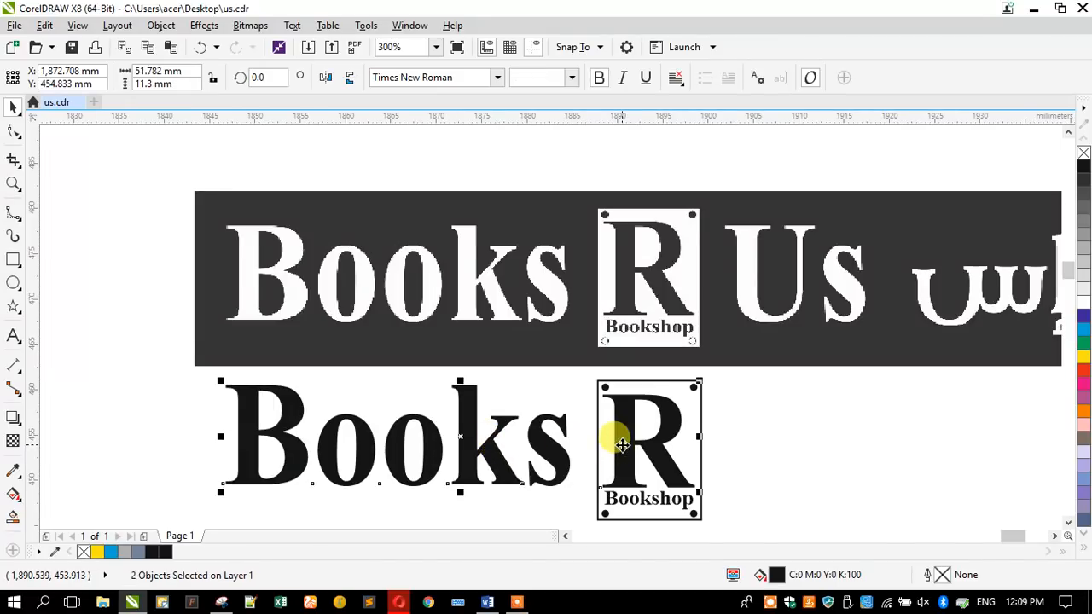
click(372, 380)
Copy the Books text to the right of the redrawn panel and change the copy's text to "Us"
drag(472, 438, 987, 397)
right_click(987, 397)
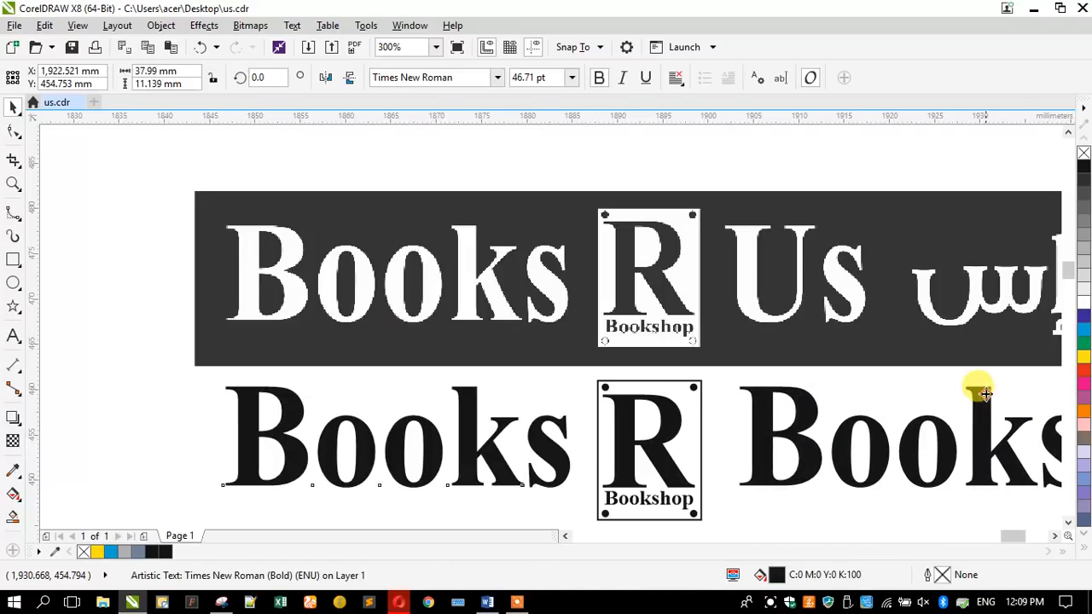
click(13, 335)
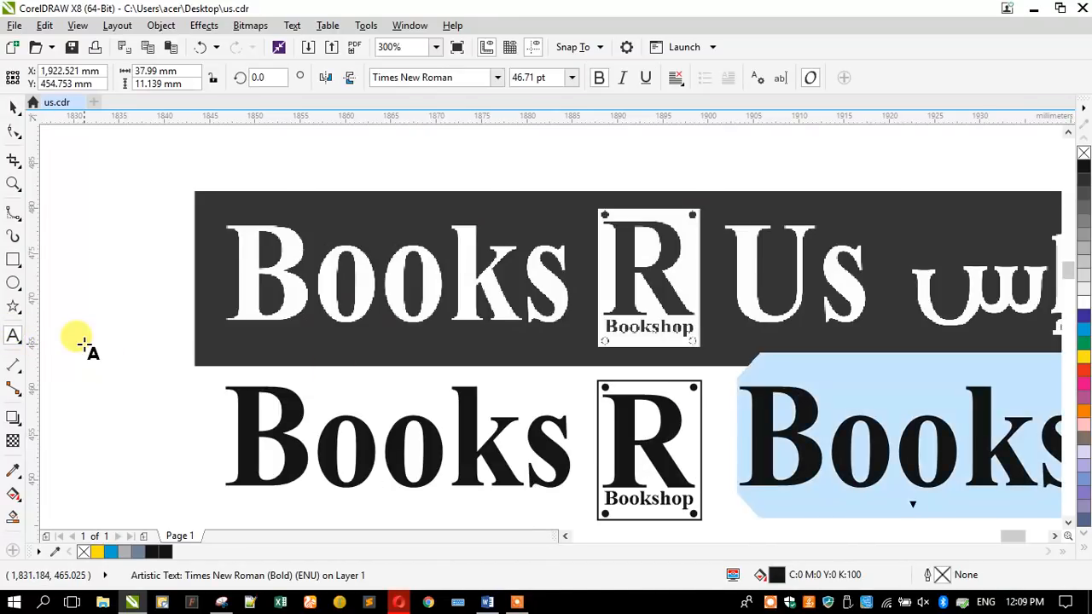
text(Us)
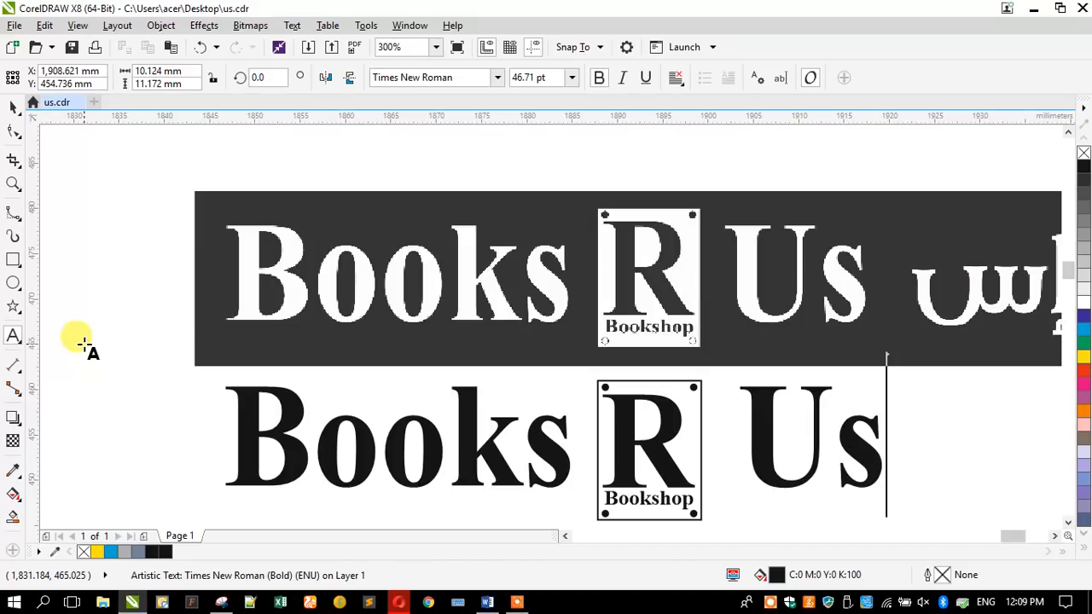
click(13, 107)
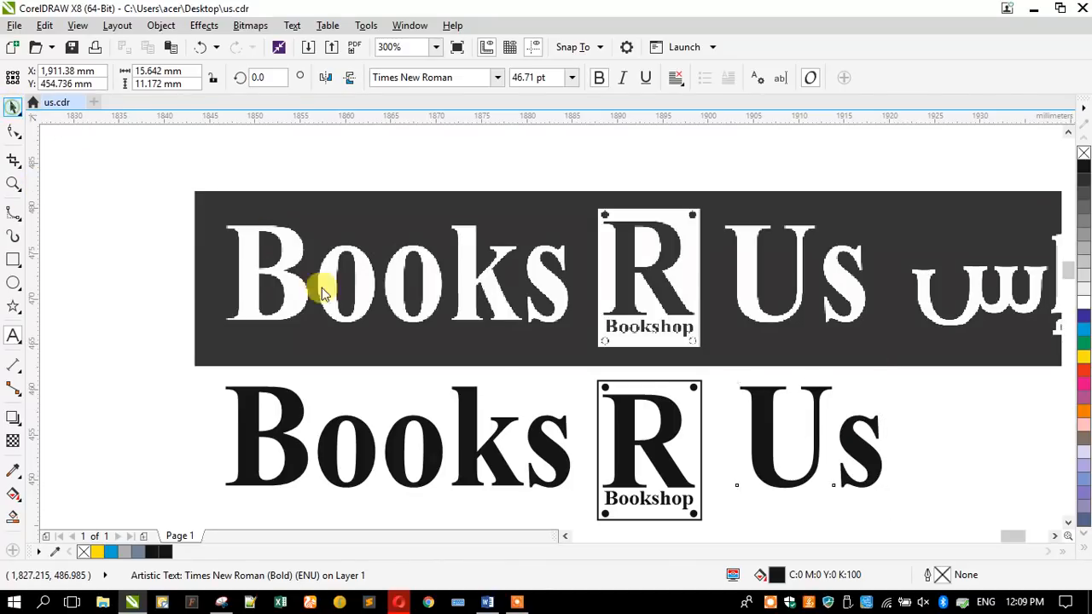
Move the Us text slightly left, closer to the redrawn panel, matching its position in the logo bitmap above
shift+click(546, 435)
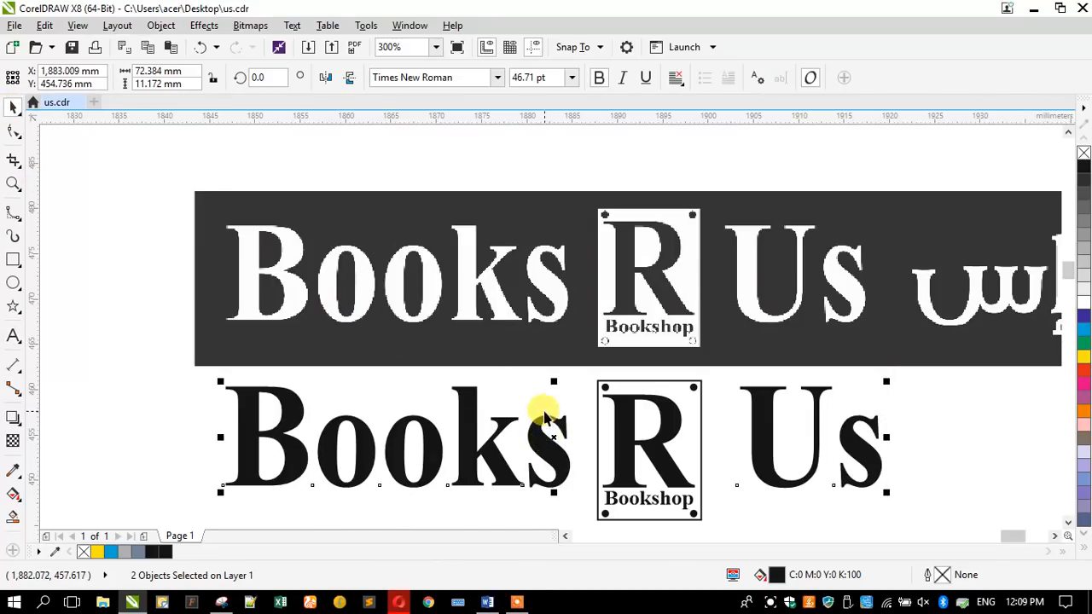
click(739, 454)
drag(749, 459, 744, 460)
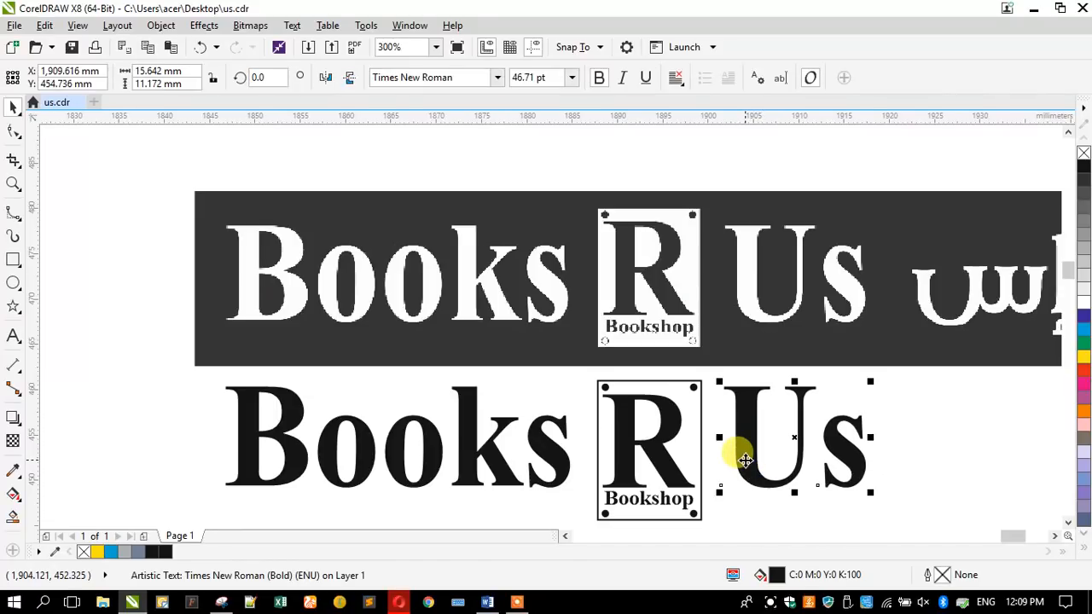
Group the Books and Us texts and centre them vertically on the redrawn R panel between them
shift+click(548, 451)
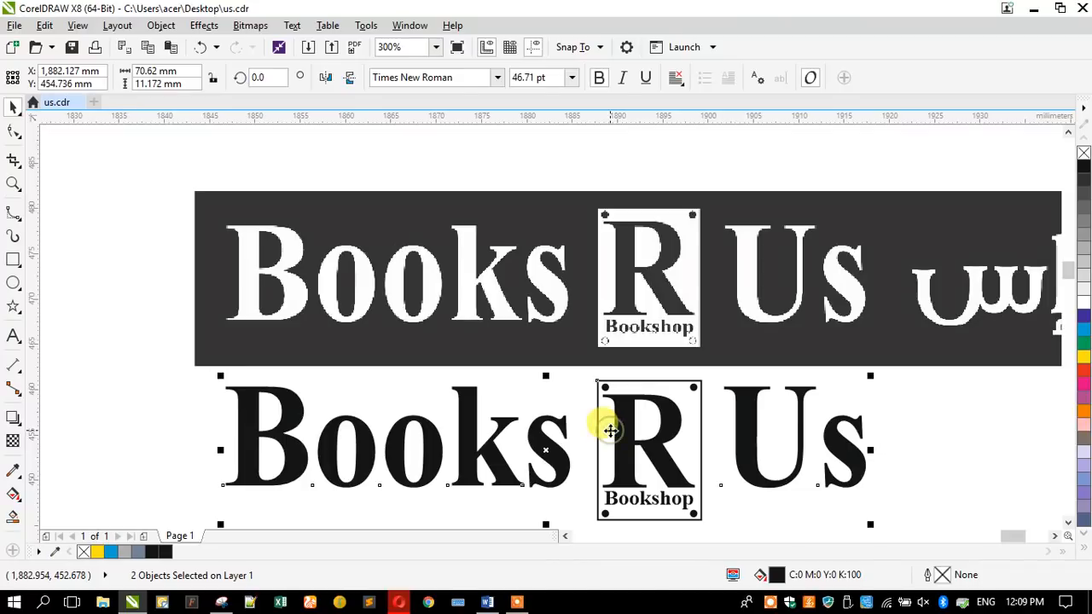
key(e)
click(458, 380)
scroll(455, 370, down, 2)
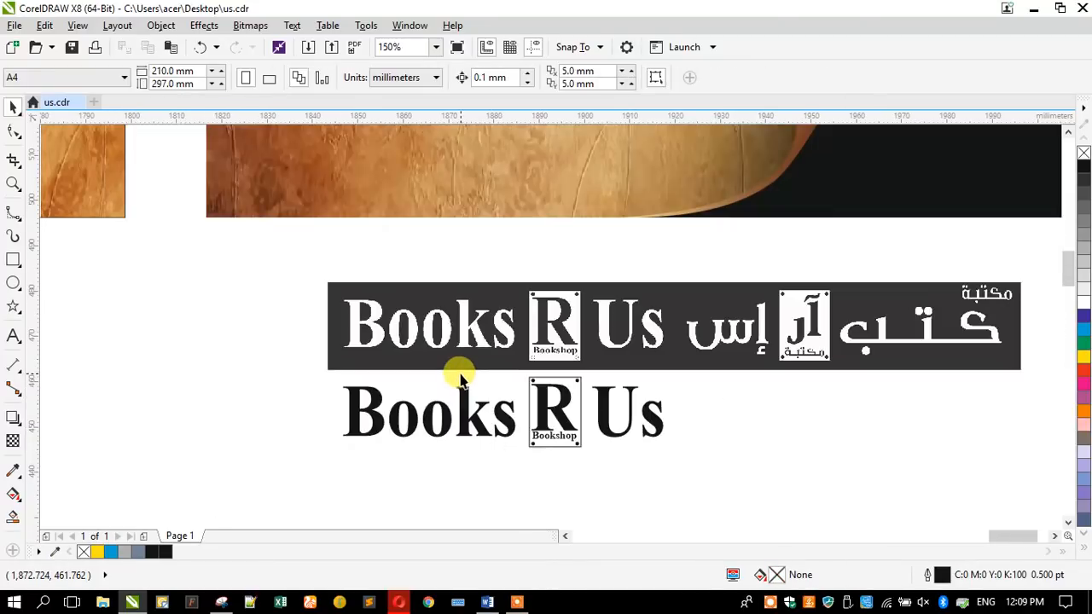
scroll(611, 435, up, 2)
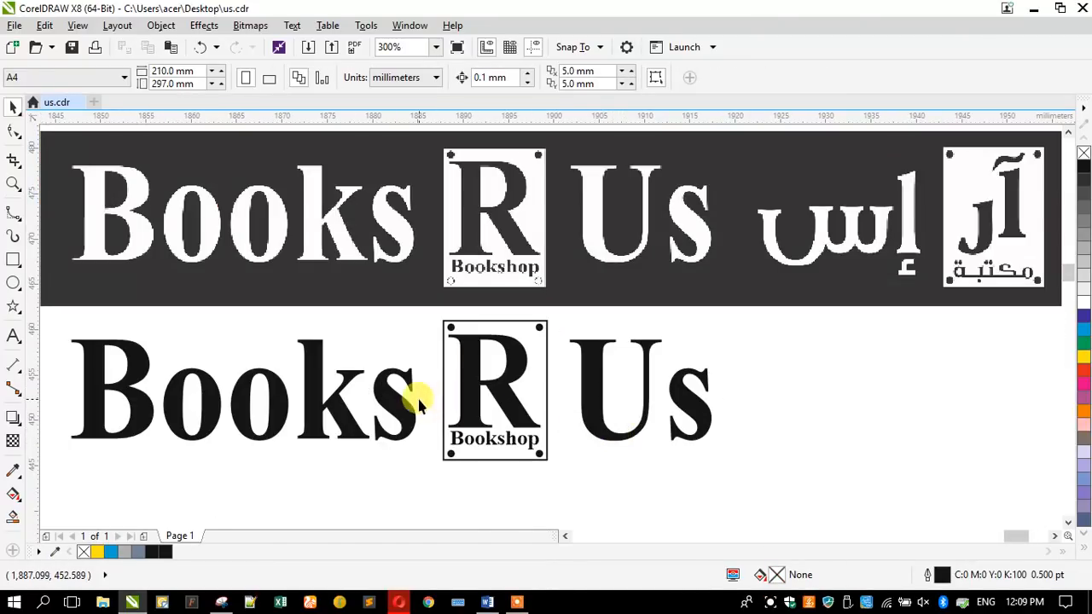
Nudge the Books text slightly to the right, closer to the R panel
key(Right)
key(Right)
key(Right)
key(Right)
key(Right)
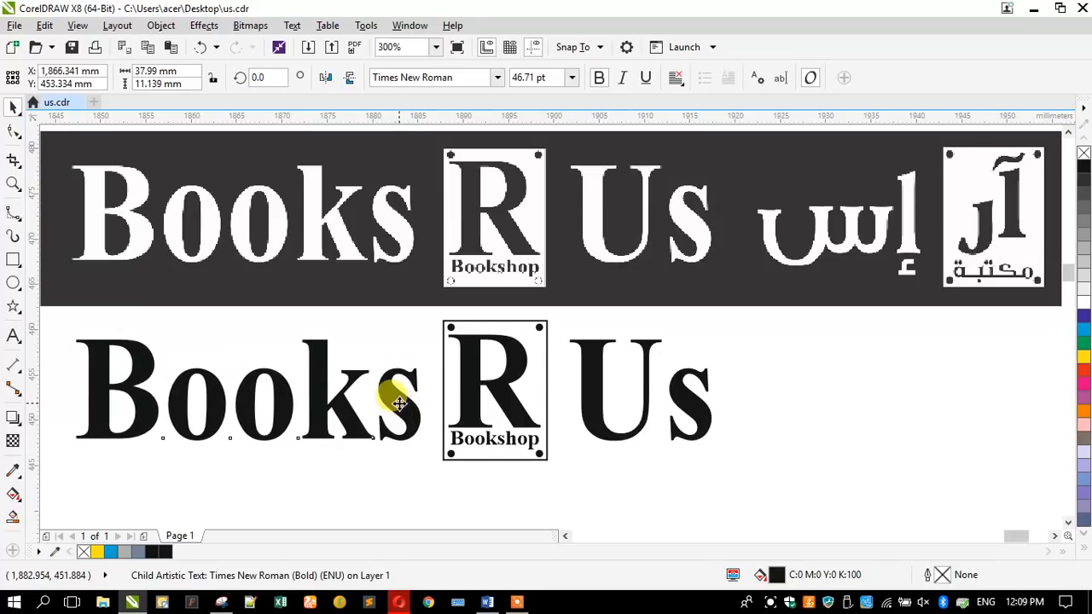
Fill the frame rectangle of the redrawn R panel with white
shift+click(596, 394)
click(540, 361)
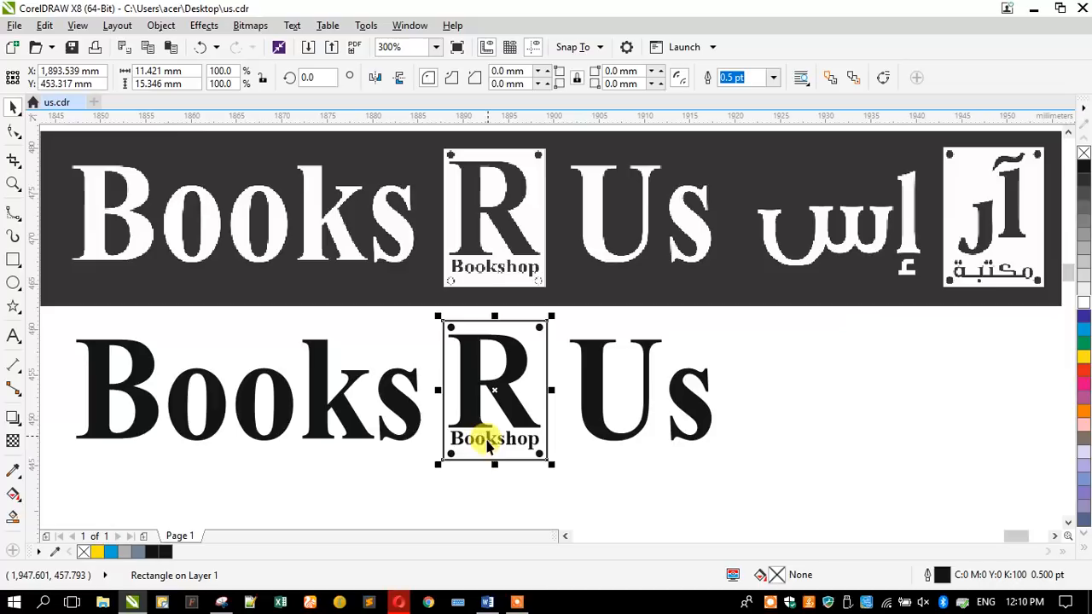
click(699, 486)
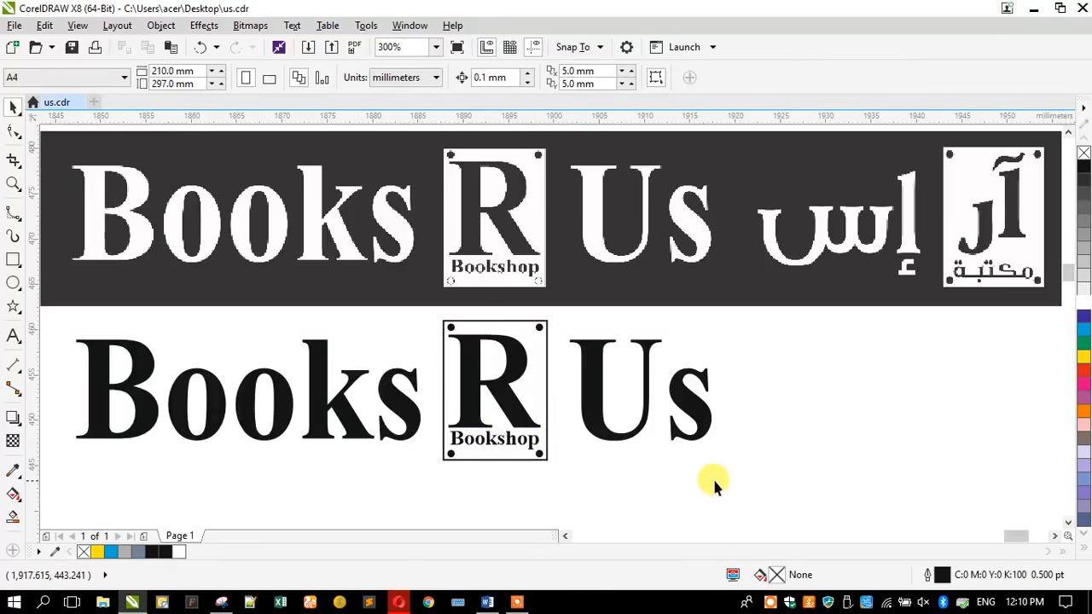
Group all parts of the R panel and group that panel with the Books and Us texts as one logo
drag(569, 490, 416, 304)
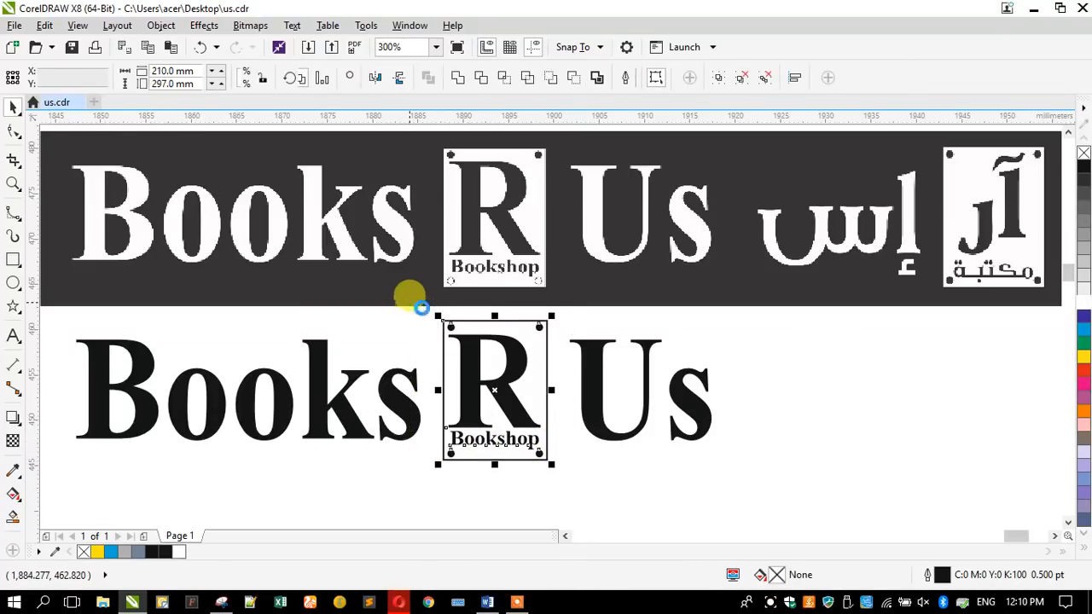
key(ctrl+g)
drag(754, 498, 53, 297)
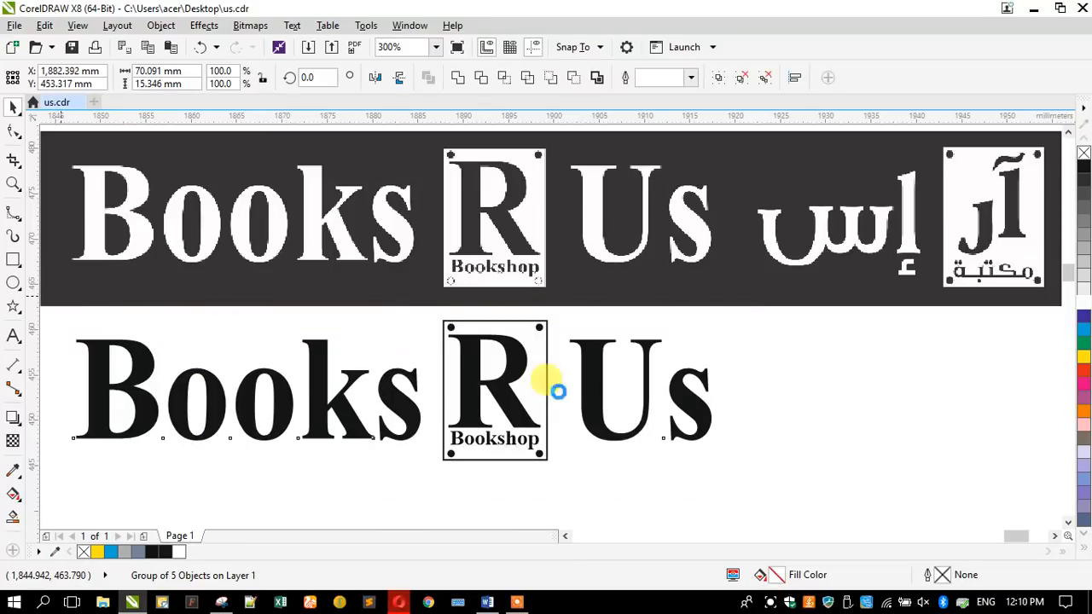
Move the redrawn logo onto the page-curl hanger, just below its right-hand hole
scroll(576, 419, down, 1)
scroll(576, 419, down, 4)
drag(565, 404, 659, 158)
shift+click(636, 203)
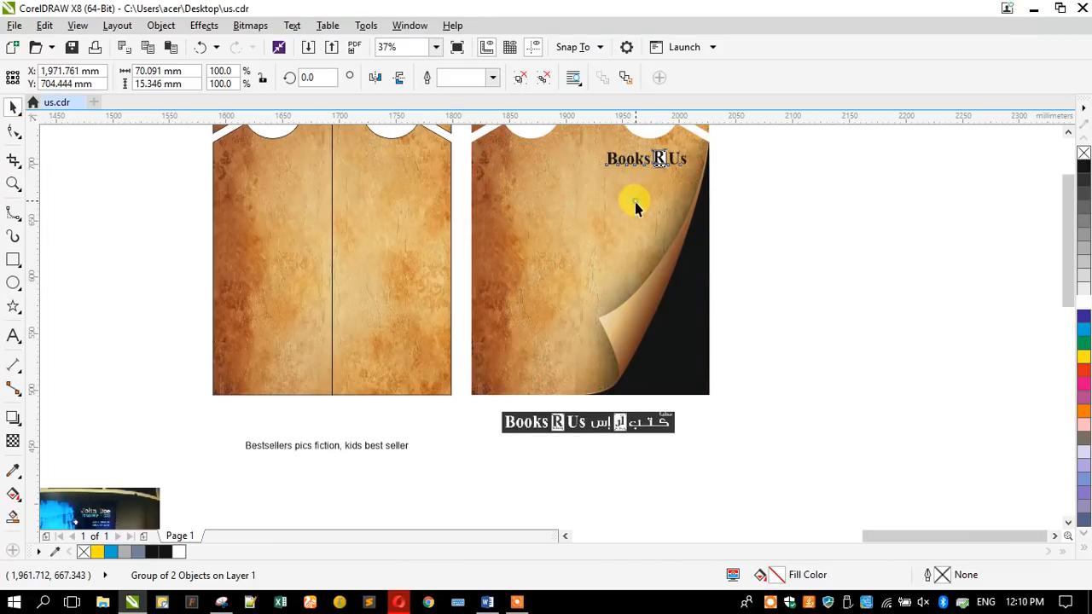
Give the hanger with the page curl a black outline
scroll(474, 289, down, 2)
click(468, 292)
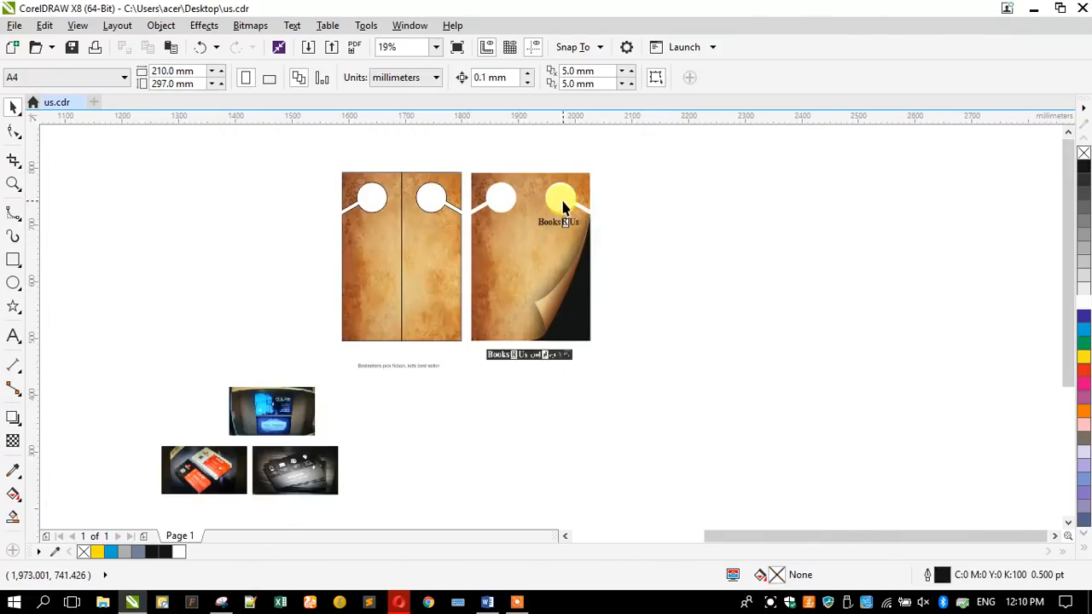
scroll(564, 205, up, 2)
click(445, 291)
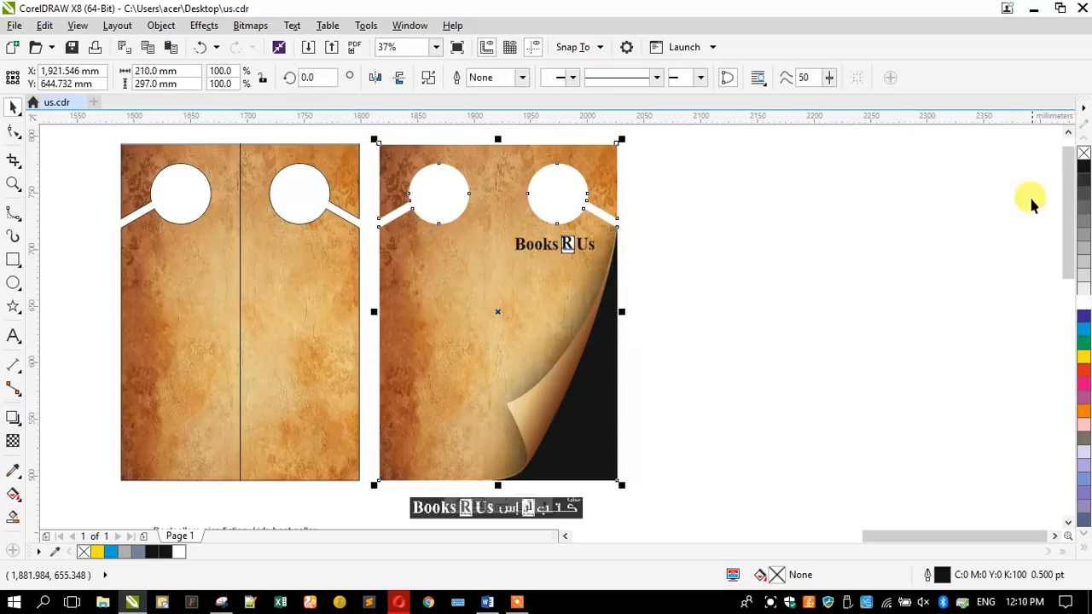
right_click(1083, 154)
click(839, 273)
Draw a 105 mm wide, about 6.7 mm tall rectangle across the right half of the page-curl hanger and mirror a copy onto its left half
scroll(588, 193, up, 1)
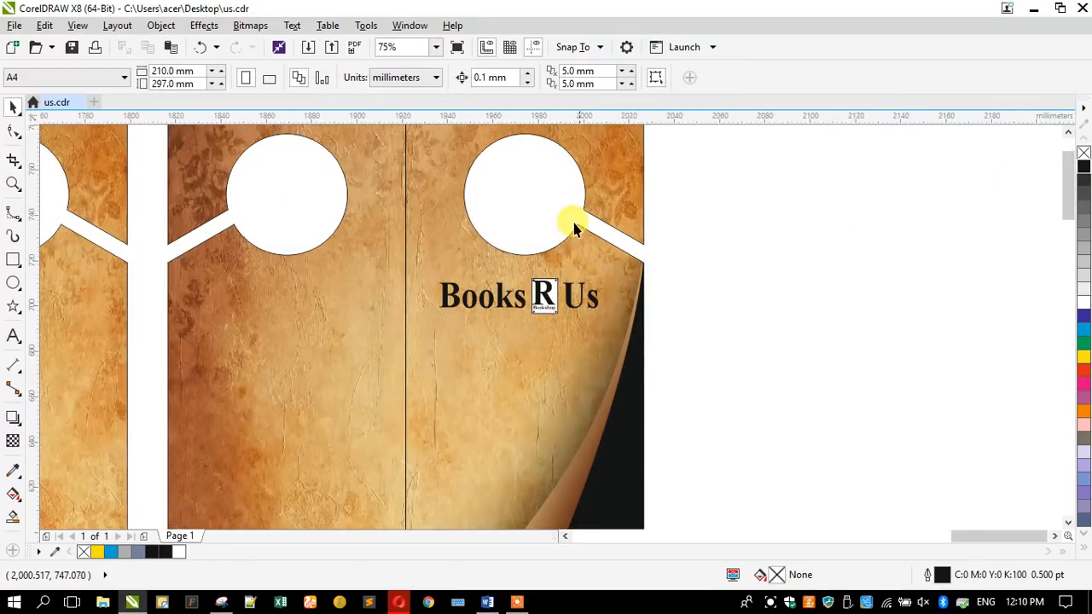
key(F6)
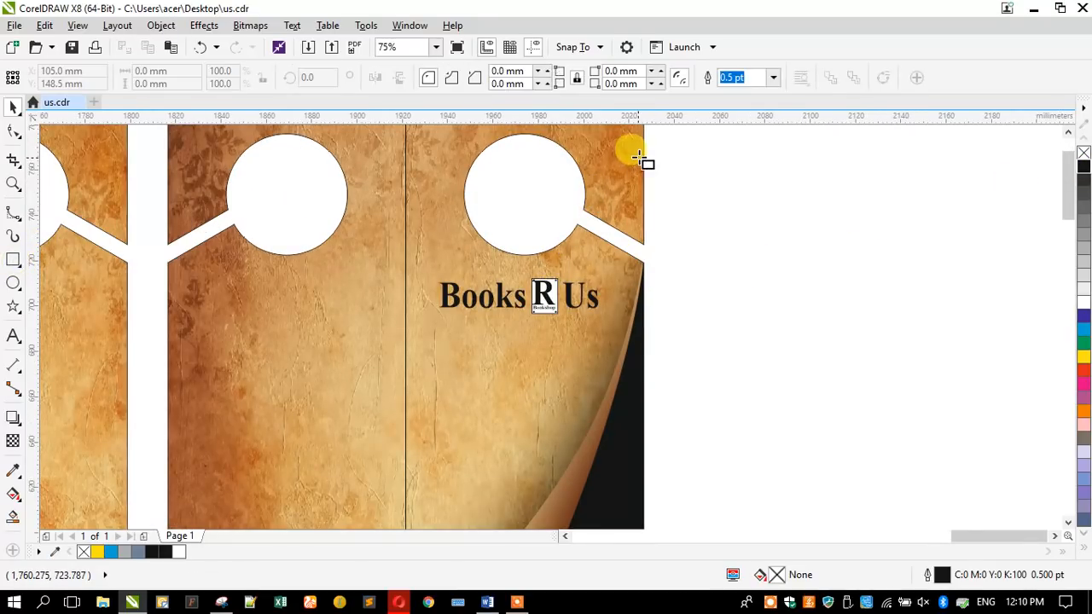
drag(640, 154, 405, 171)
click(15, 104)
drag(647, 163, 284, 252)
scroll(284, 252, down, 1)
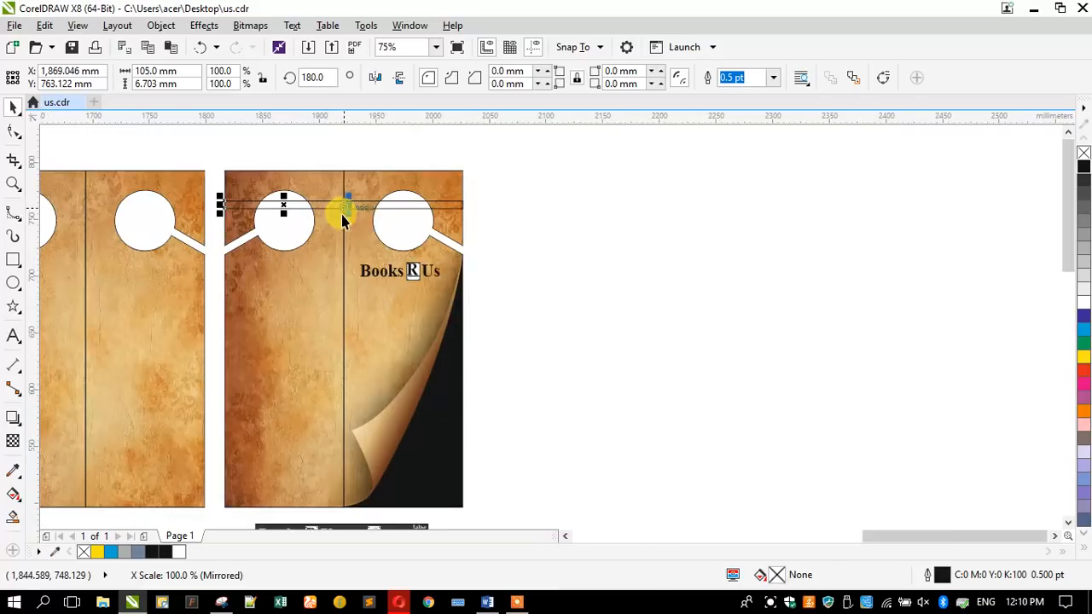
Move both thin rectangles just above the hanger and centre the logo horizontally on the right-hand one
shift+click(358, 201)
drag(336, 202, 329, 168)
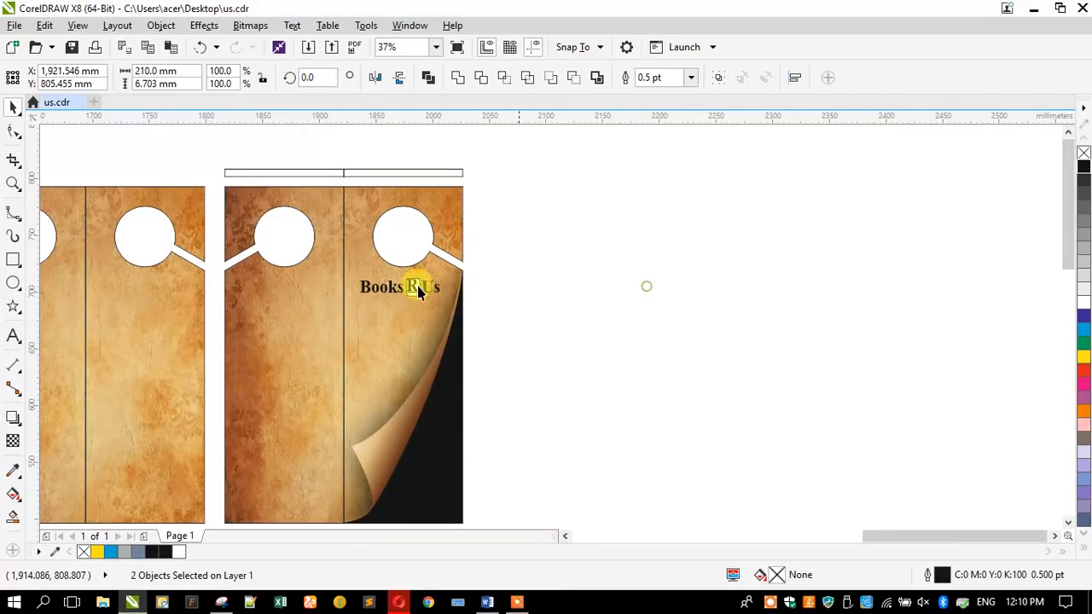
click(361, 288)
shift+click(380, 169)
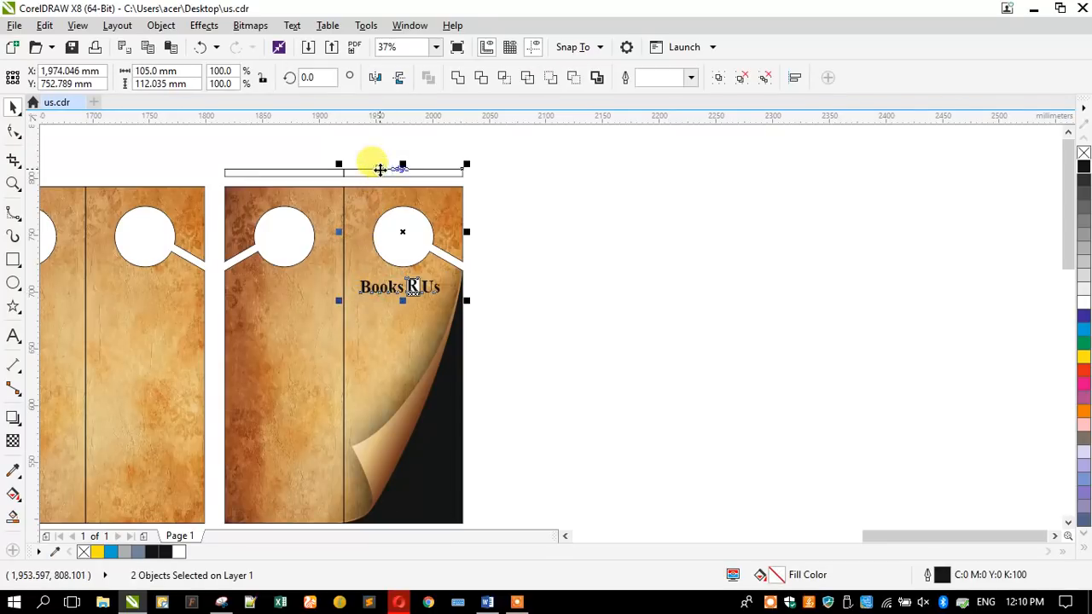
click(570, 285)
Enlarge the logo on the hanger about its centre to about 84.6 mm wide and 18.5 mm tall
scroll(361, 285, up, 1)
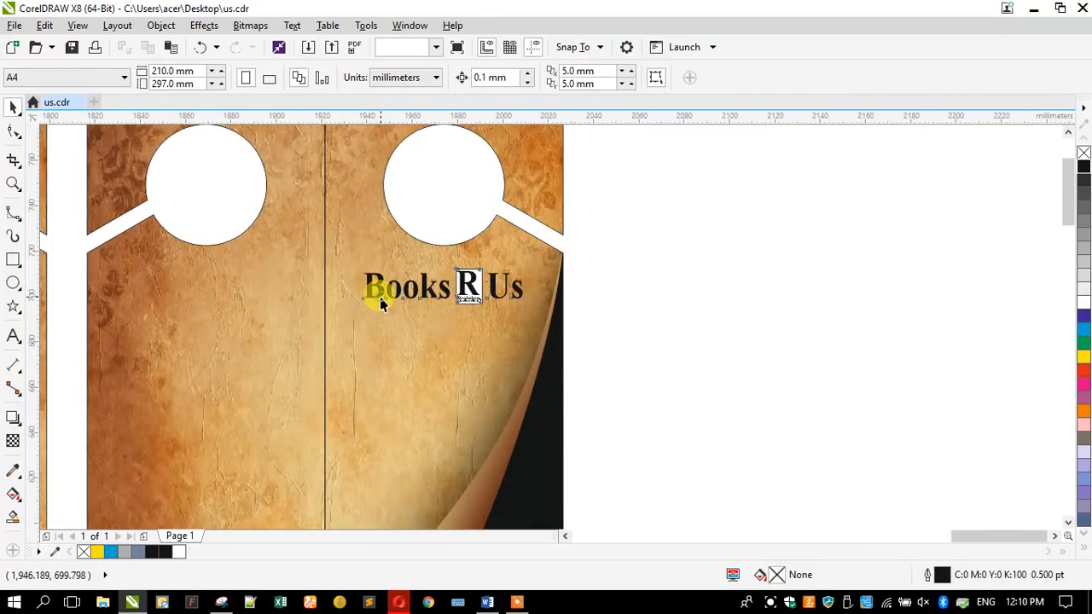
click(360, 282)
drag(359, 261, 342, 242)
scroll(460, 280, up, 1)
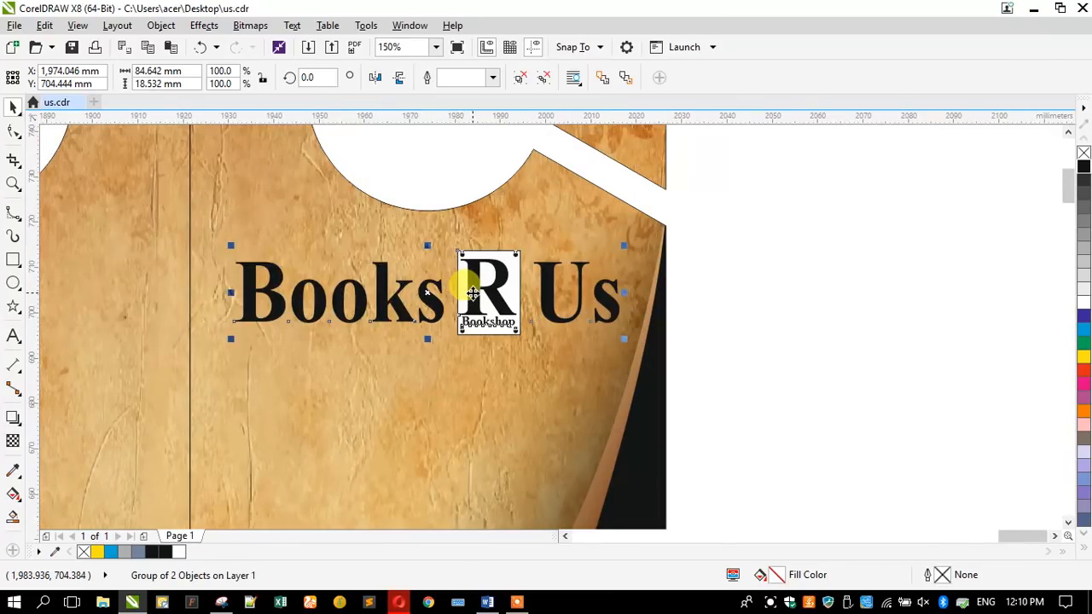
Copy the logo to the empty area right of the hanger and delete the Books and Us texts from the logo on the hanger
scroll(375, 266, down, 2)
drag(406, 280, 607, 310)
click(404, 278)
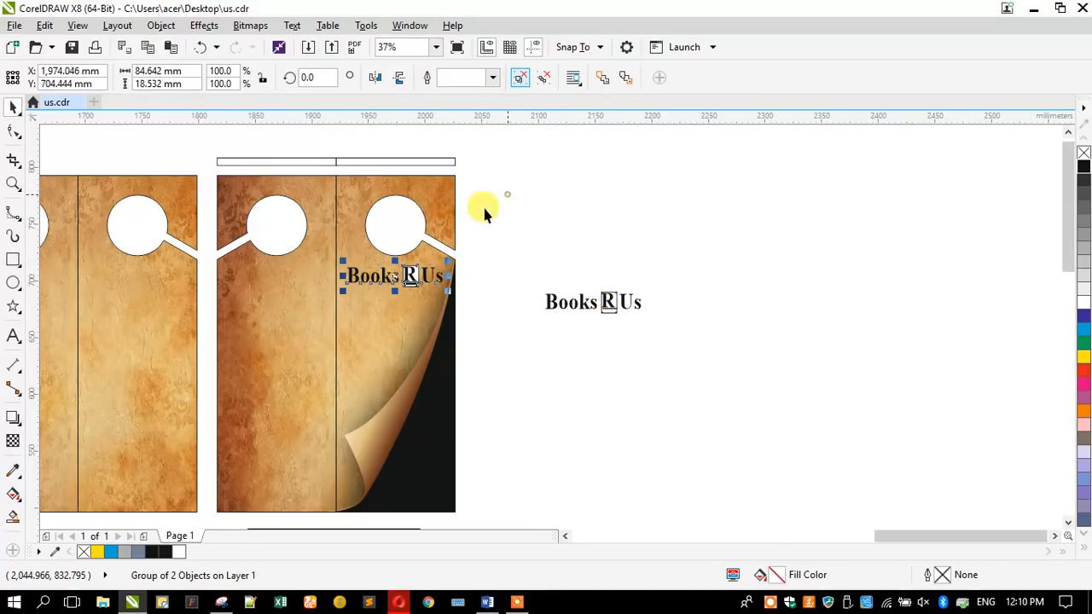
scroll(379, 281, up, 2)
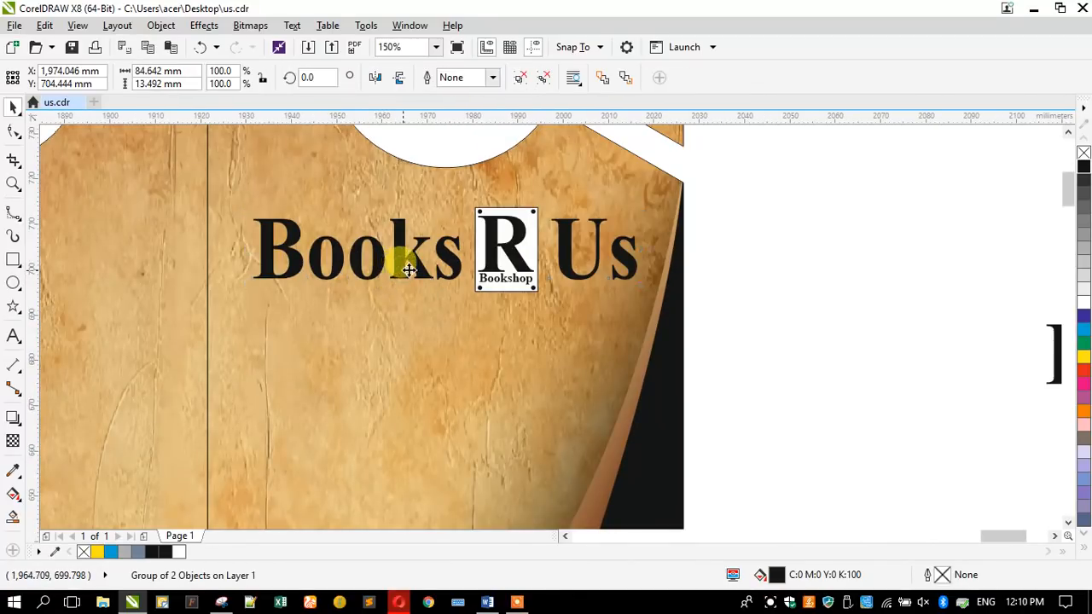
key(Delete)
Set the outline of the R panel's frame rectangle to scale with the object
click(521, 214)
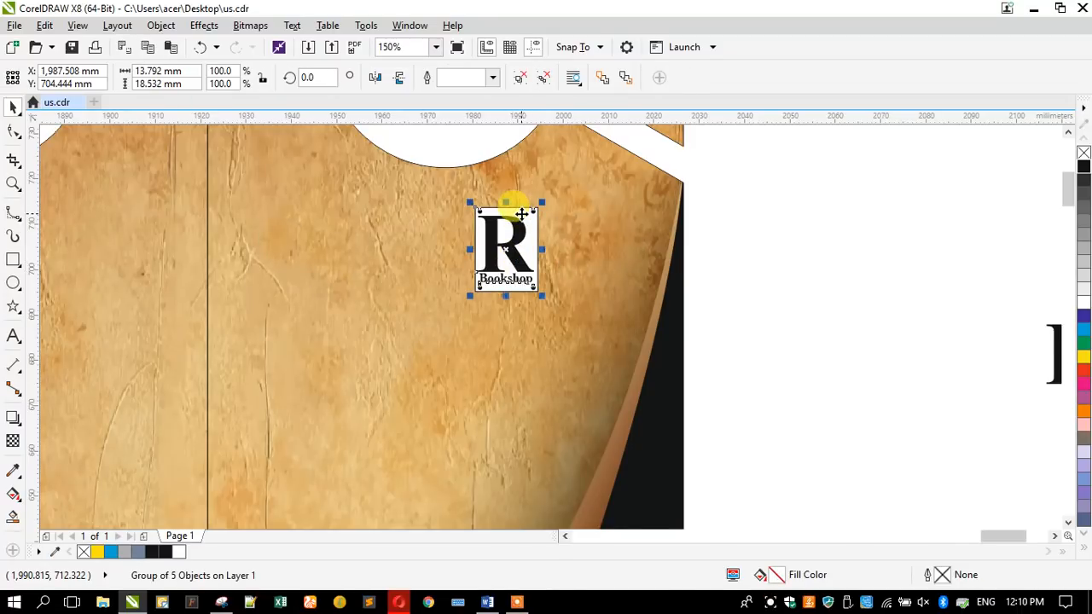
ctrl+click(521, 213)
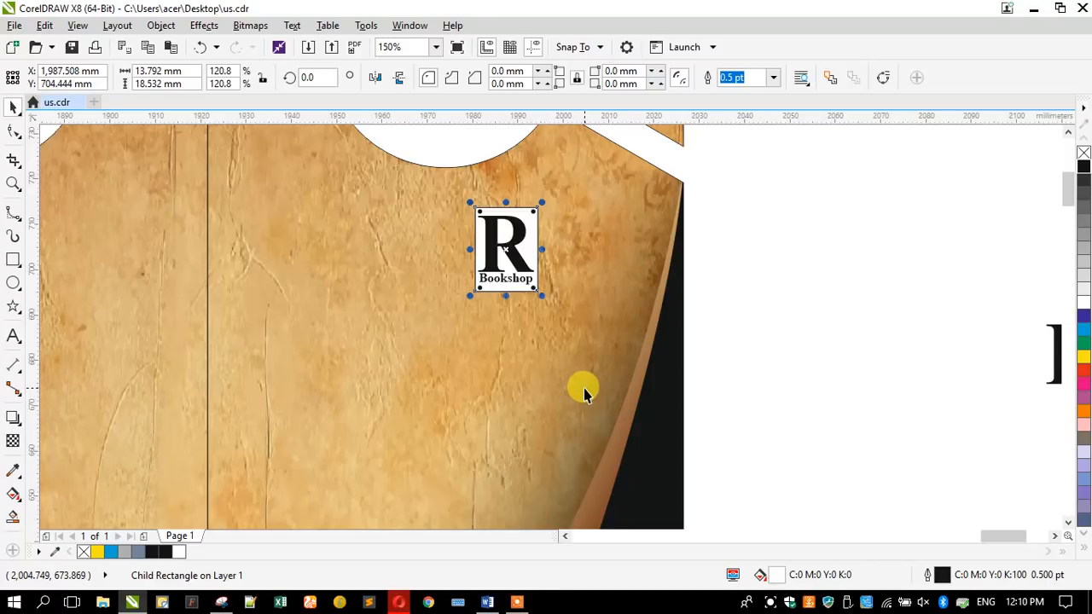
key(F12)
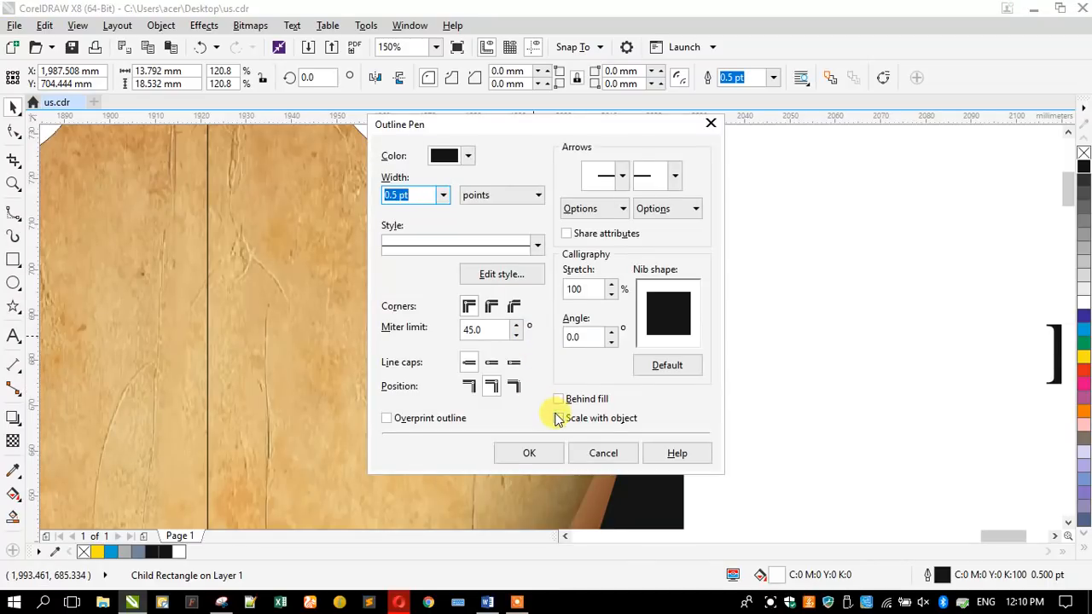
click(529, 454)
Enlarge the R panel on the hanger to about 43 mm wide and 57.8 mm tall
drag(842, 351, 310, 171)
scroll(420, 210, down, 1)
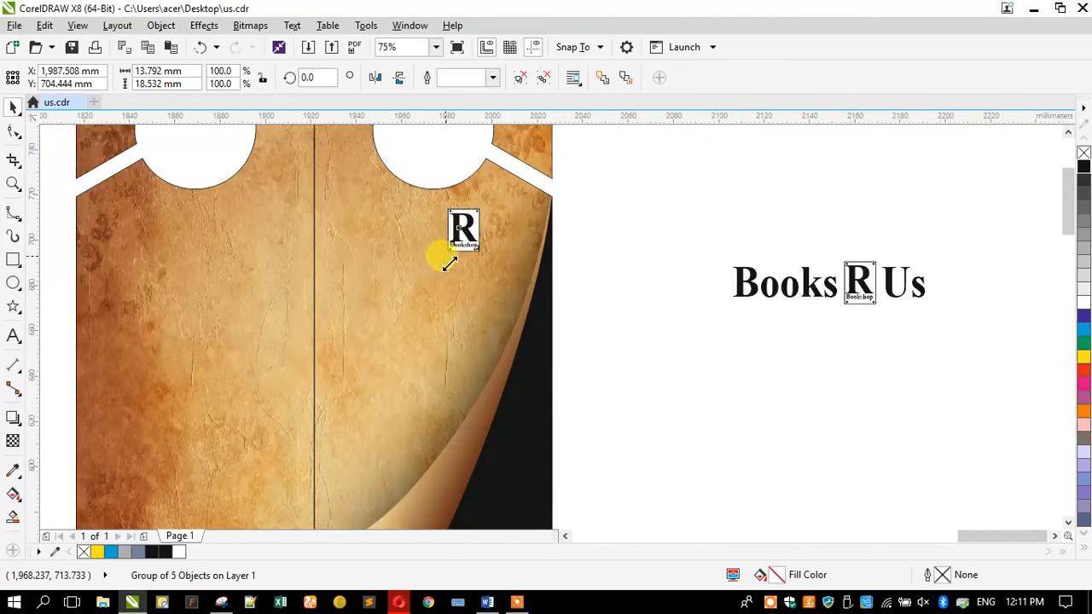
drag(447, 251, 371, 350)
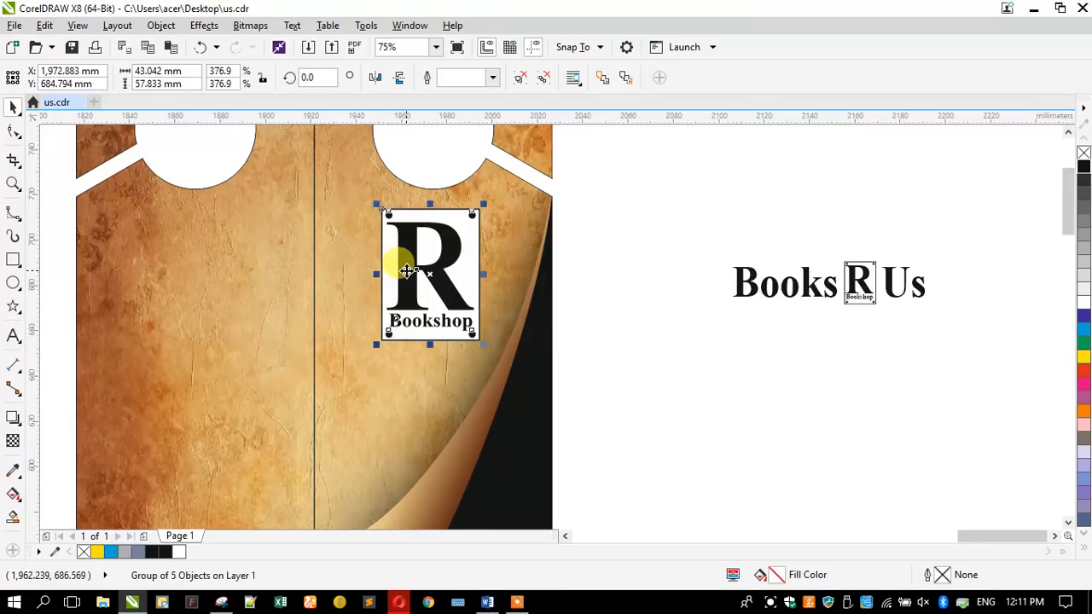
Centre the enlarged R panel horizontally on the right-hand rectangle above the hanger and shift the panel slightly down
scroll(407, 271, down, 1)
shift+click(390, 130)
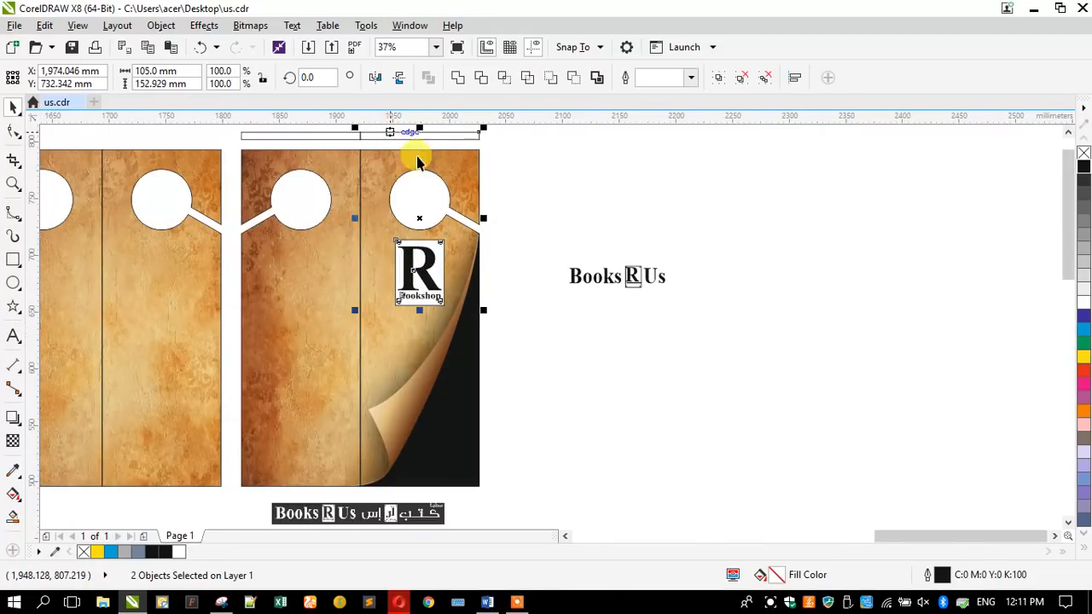
key(Escape)
scroll(415, 281, up, 1)
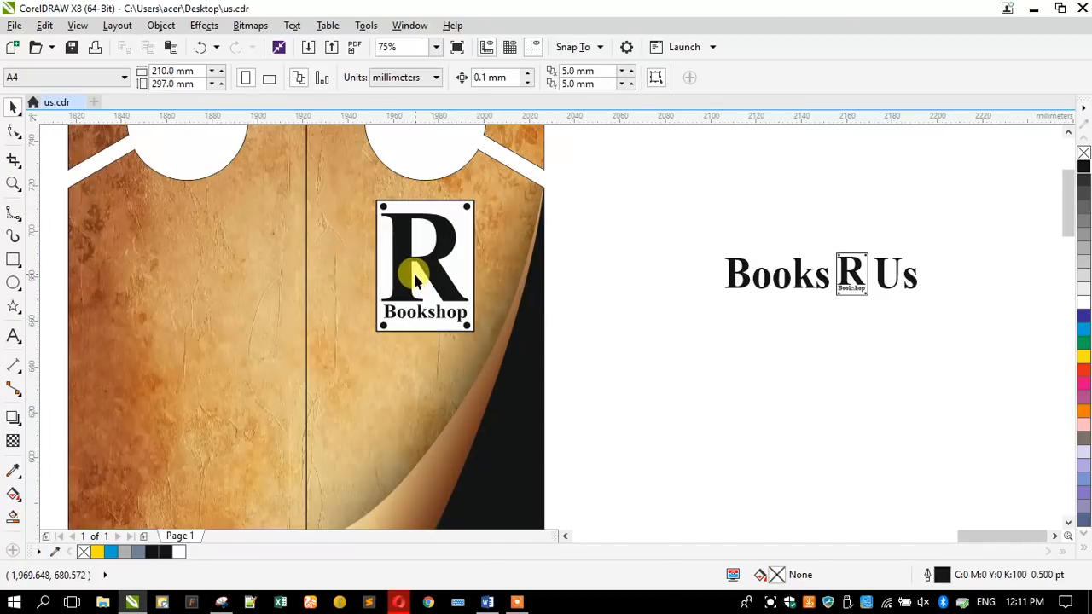
click(414, 280)
drag(416, 242, 413, 262)
scroll(416, 243, up, 1)
scroll(396, 225, down, 1)
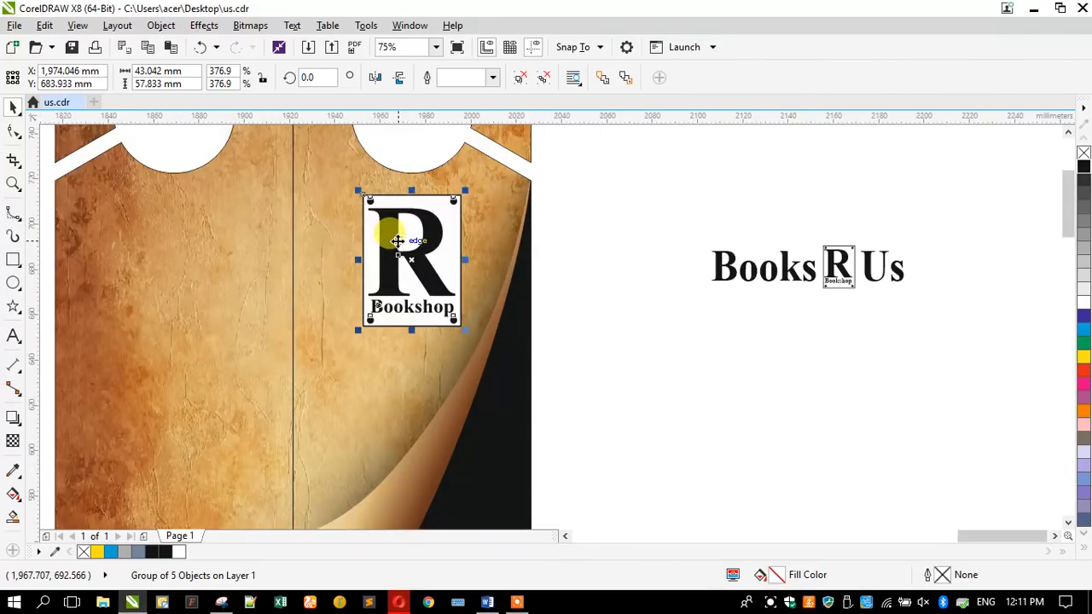
Shrink the R panel on the hanger slightly
scroll(397, 243, down, 1)
scroll(375, 215, up, 1)
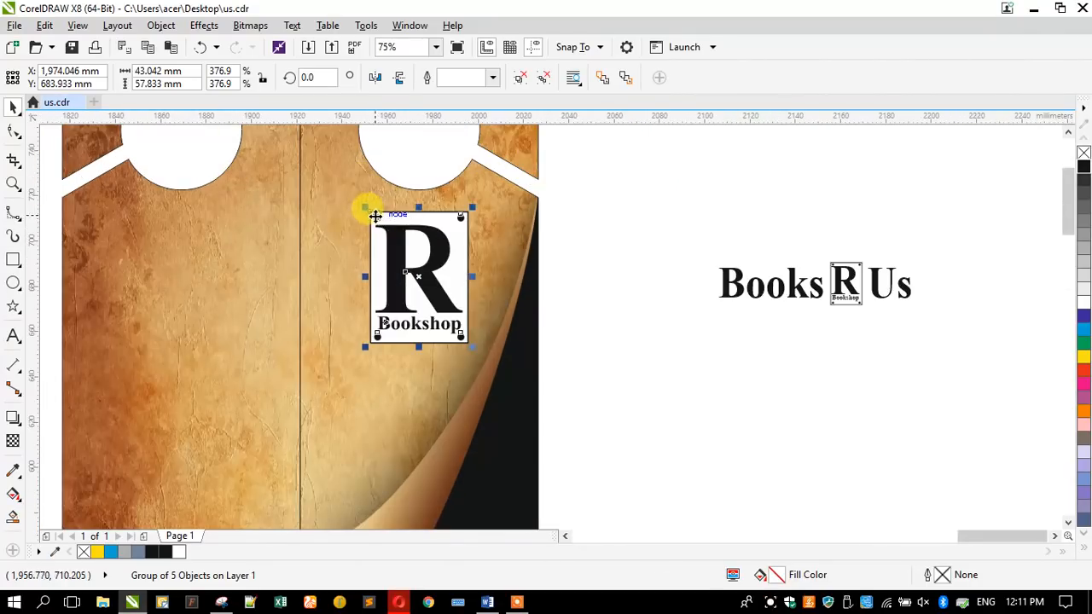
drag(359, 207, 361, 213)
click(565, 247)
scroll(487, 237, down, 1)
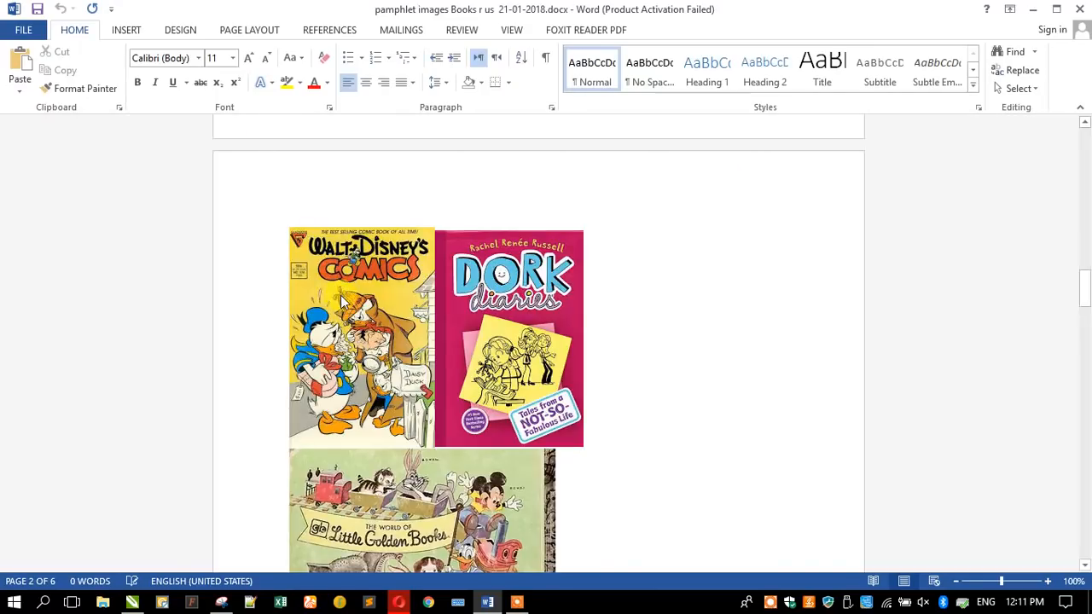
Look through the book cover pictures in the Word document of pamphlet images and return to CorelDRAW
scroll(340, 295, down, 4)
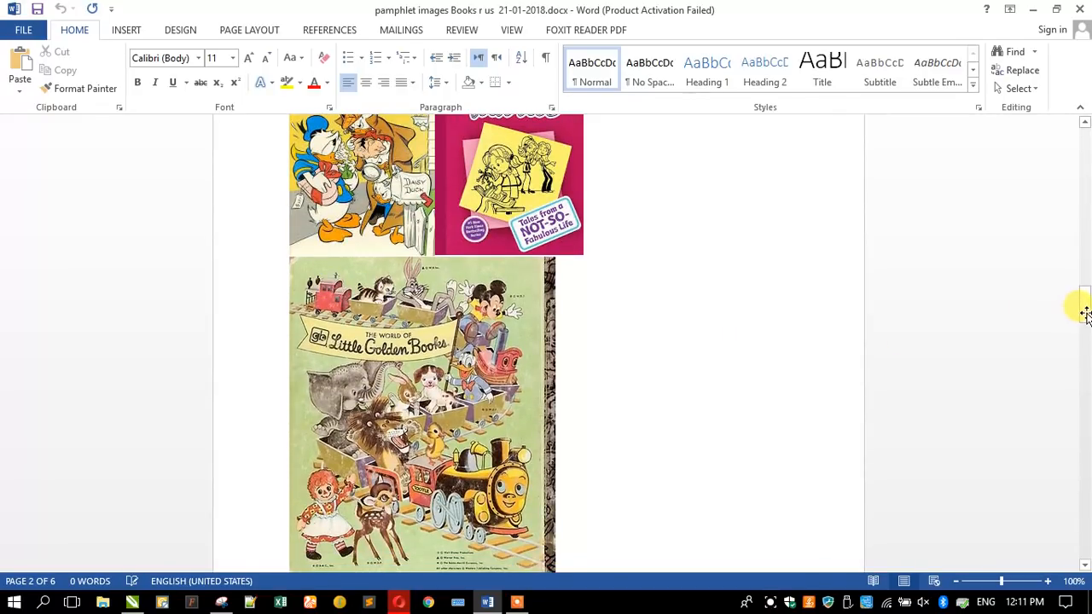
scroll(1087, 319, down, 5)
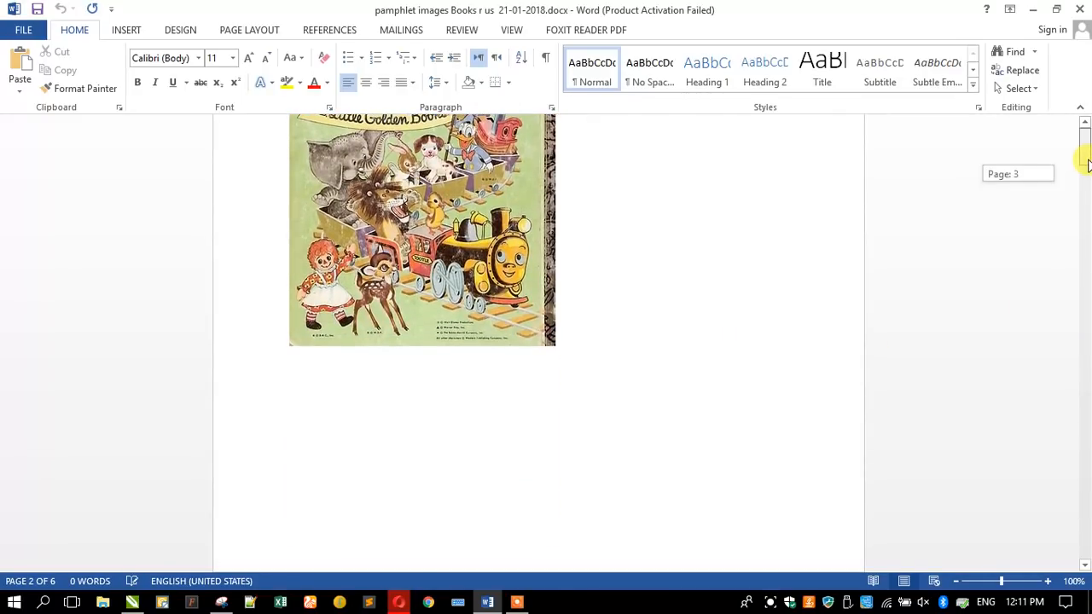
drag(1086, 164, 1084, 154)
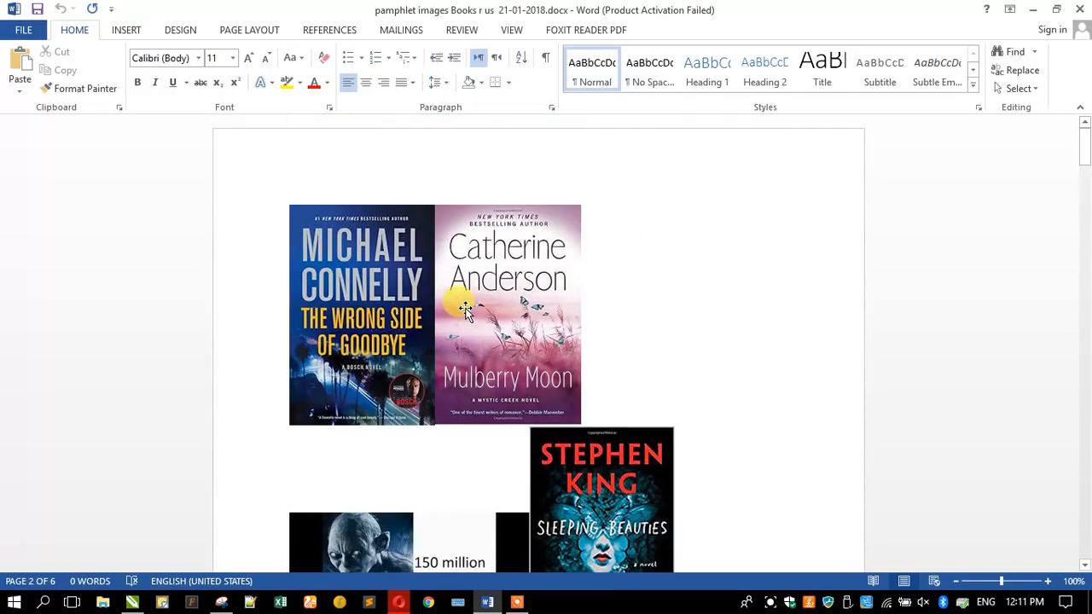
click(465, 309)
scroll(465, 303, down, 3)
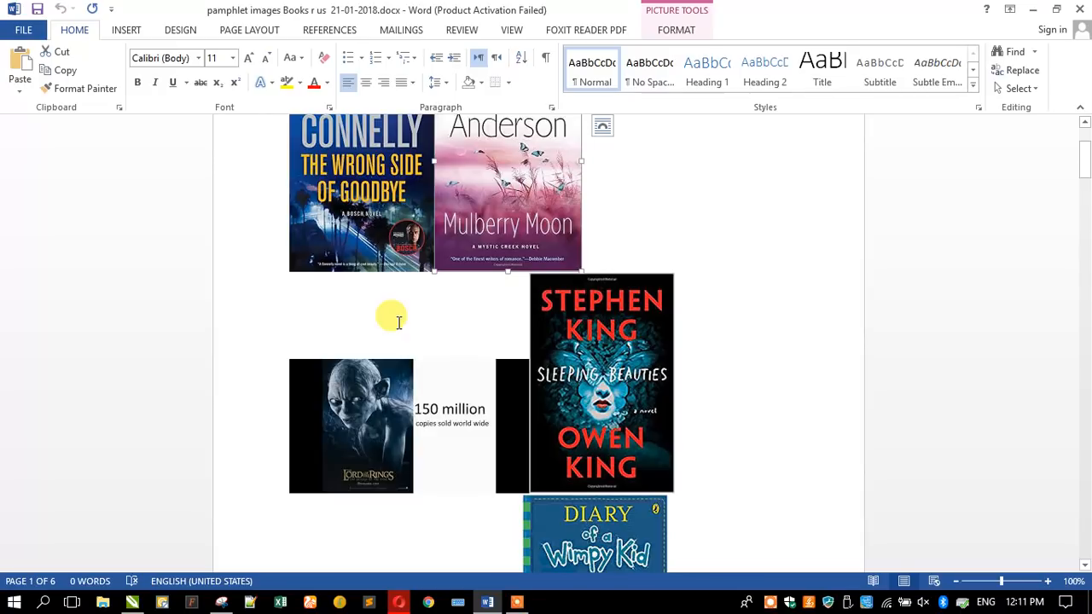
click(1032, 10)
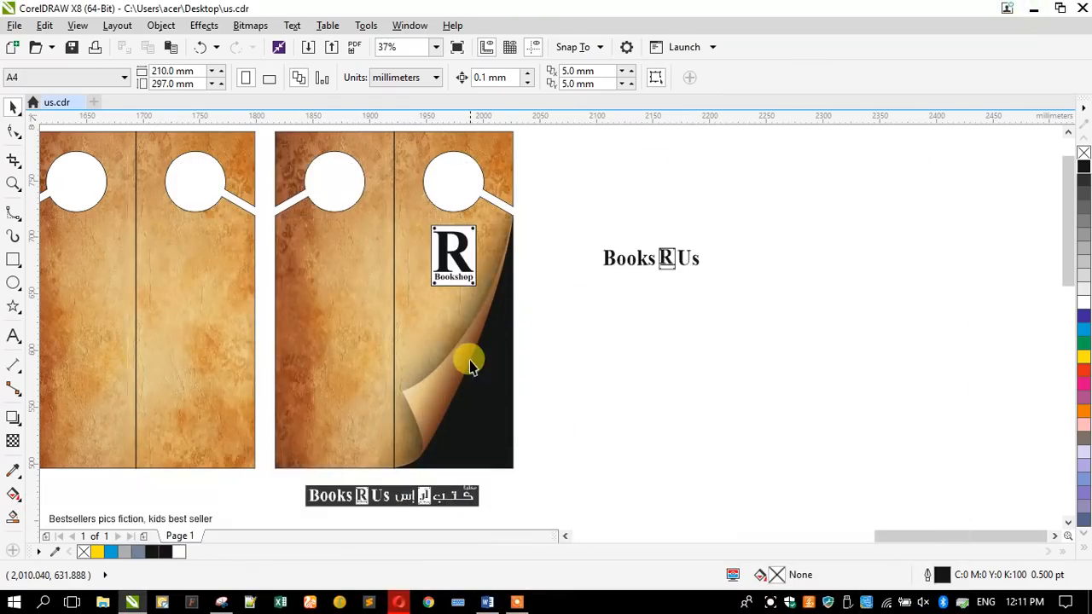
Open the curled hanger's PowerClip contents, paste the Mulberry Moon cover and bottom-align it with the black shape behind the curl
double_click(467, 385)
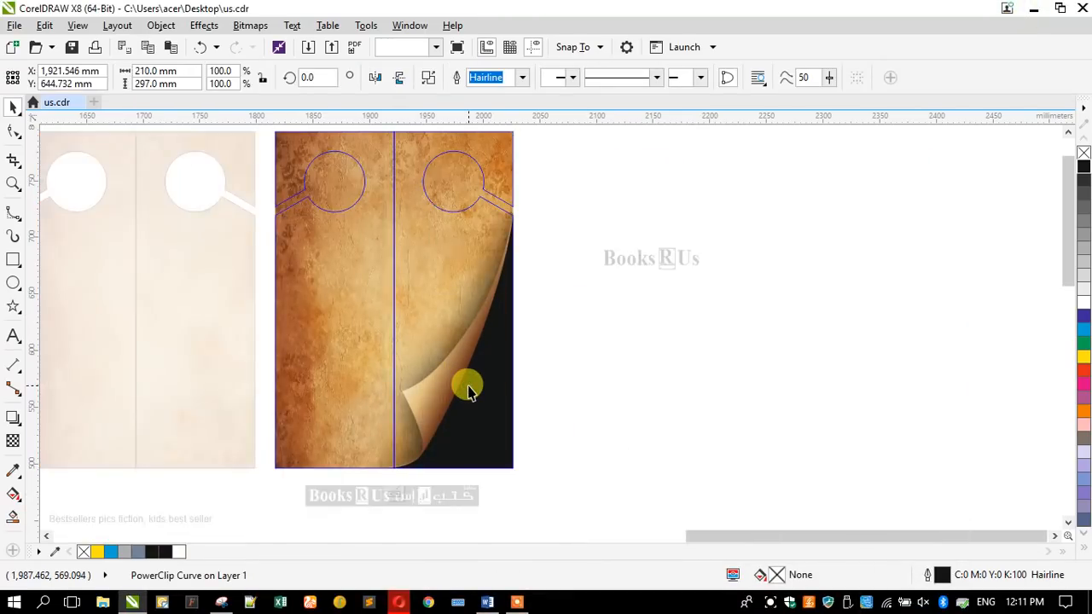
click(467, 388)
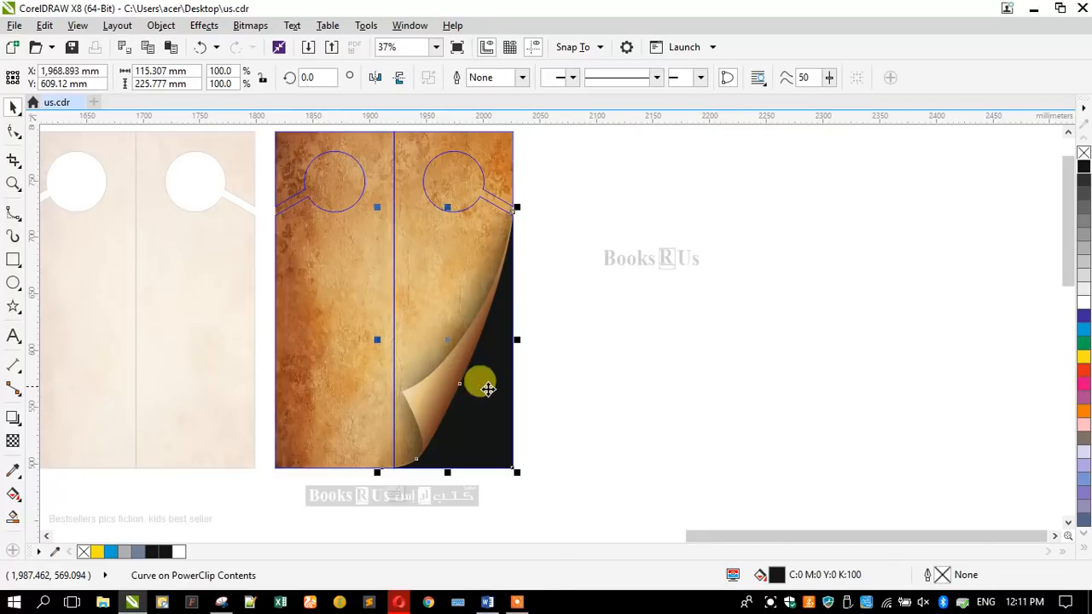
right_click(574, 355)
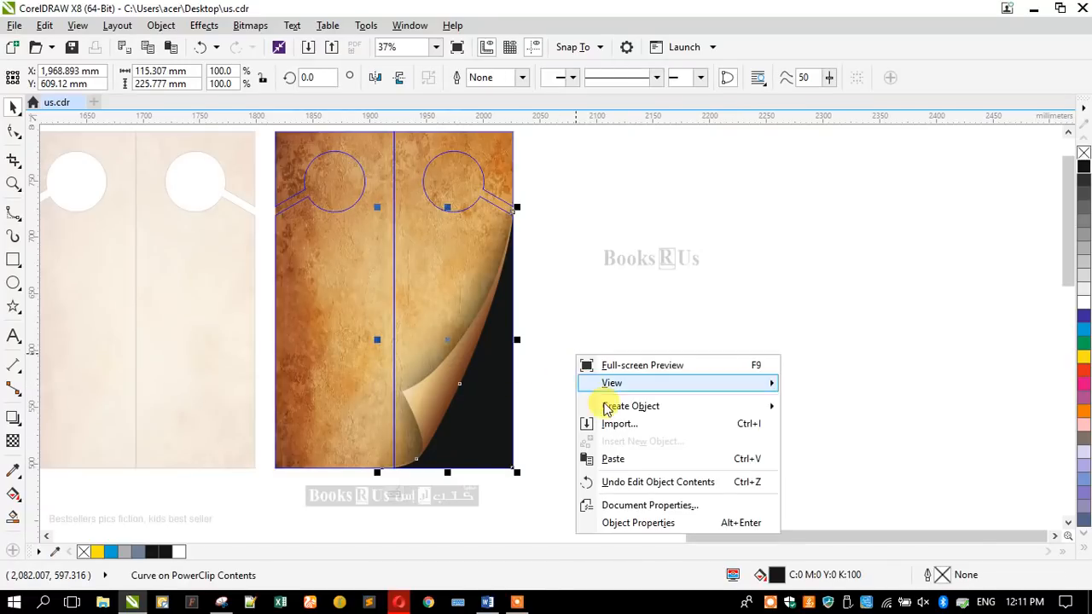
click(613, 459)
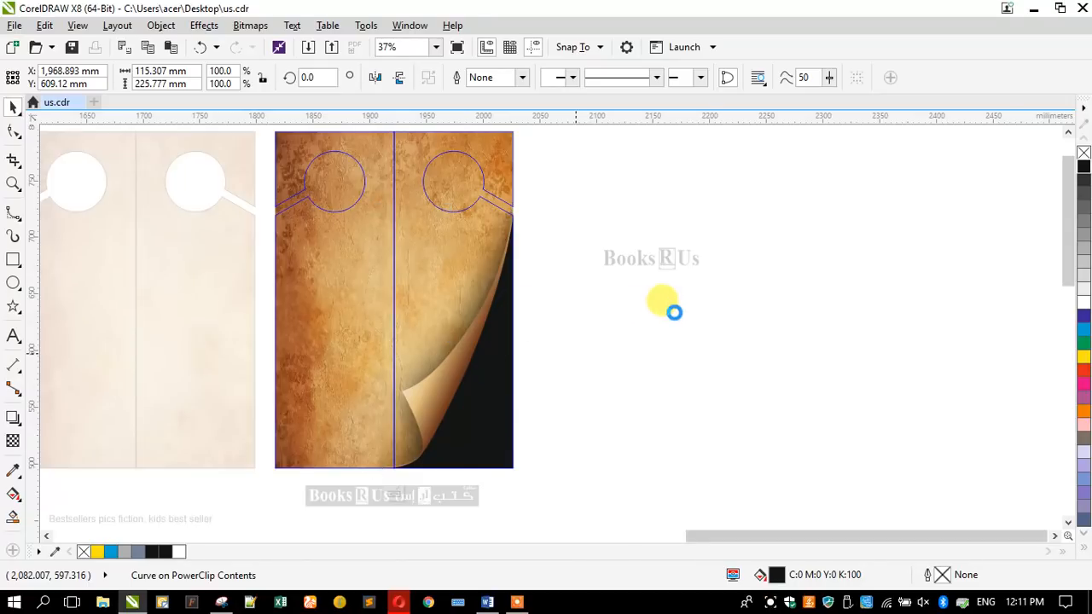
scroll(672, 309, down, 3)
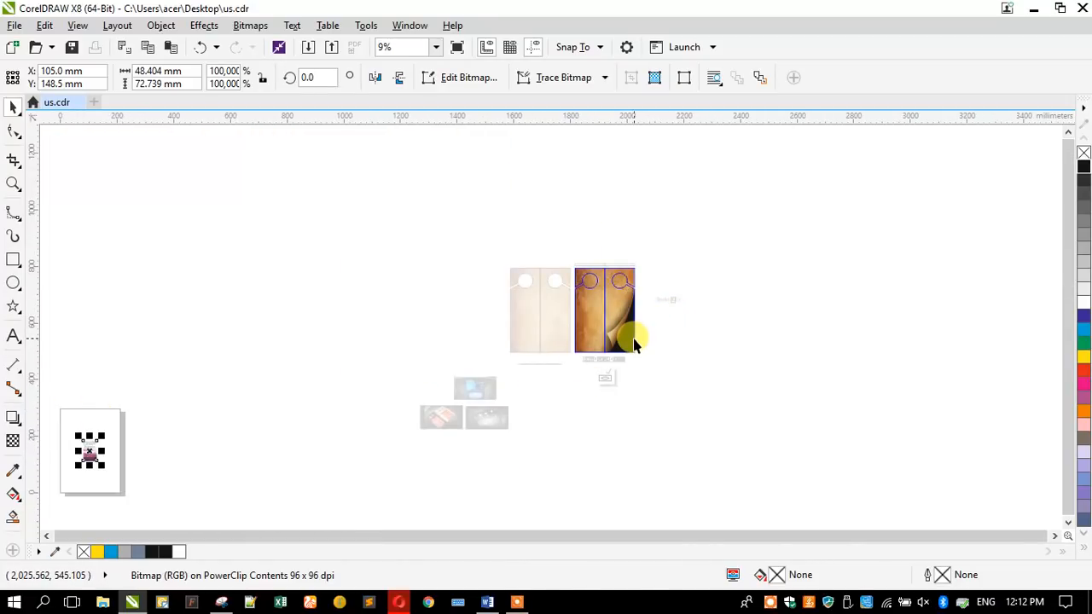
shift+click(633, 340)
key(b)
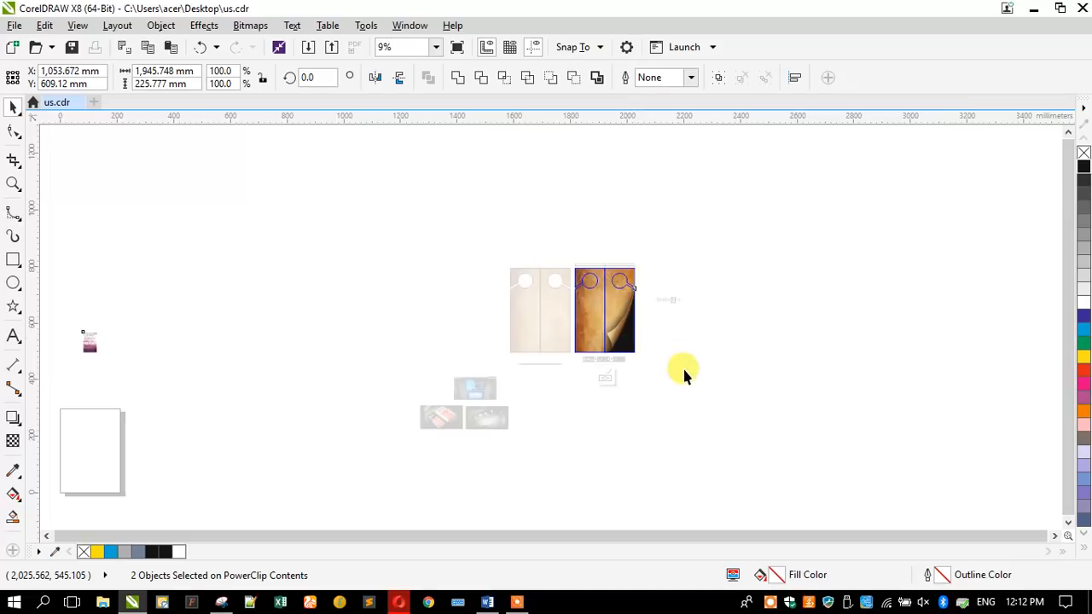
Move the Mulberry Moon cover to the empty area beside the hanger at about 24.2 × 36.4 mm
click(714, 319)
scroll(716, 318, up, 1)
scroll(609, 349, up, 1)
click(407, 379)
drag(378, 352, 567, 412)
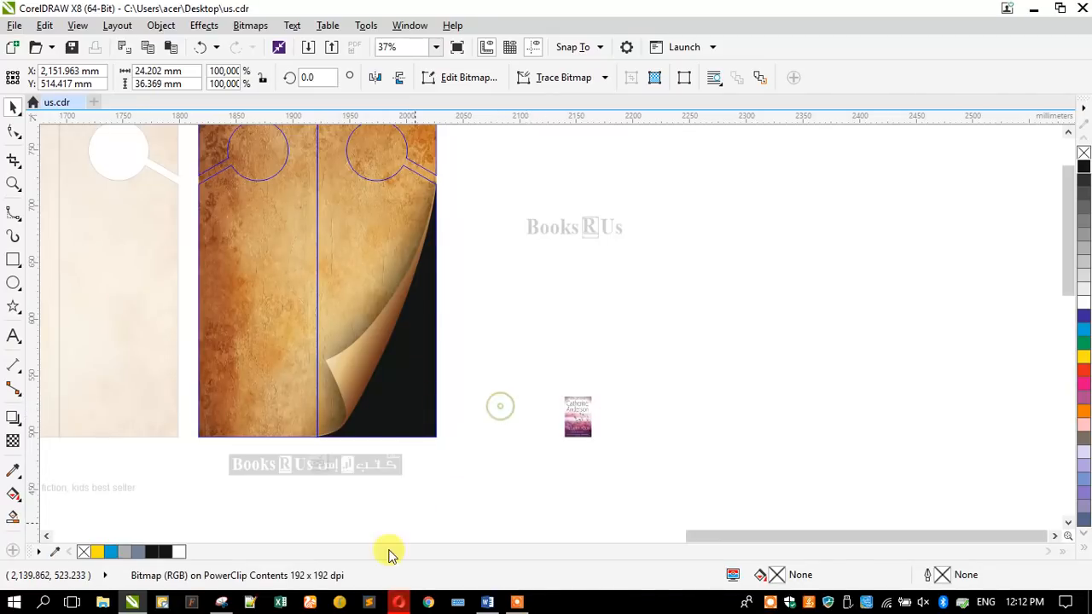
click(398, 602)
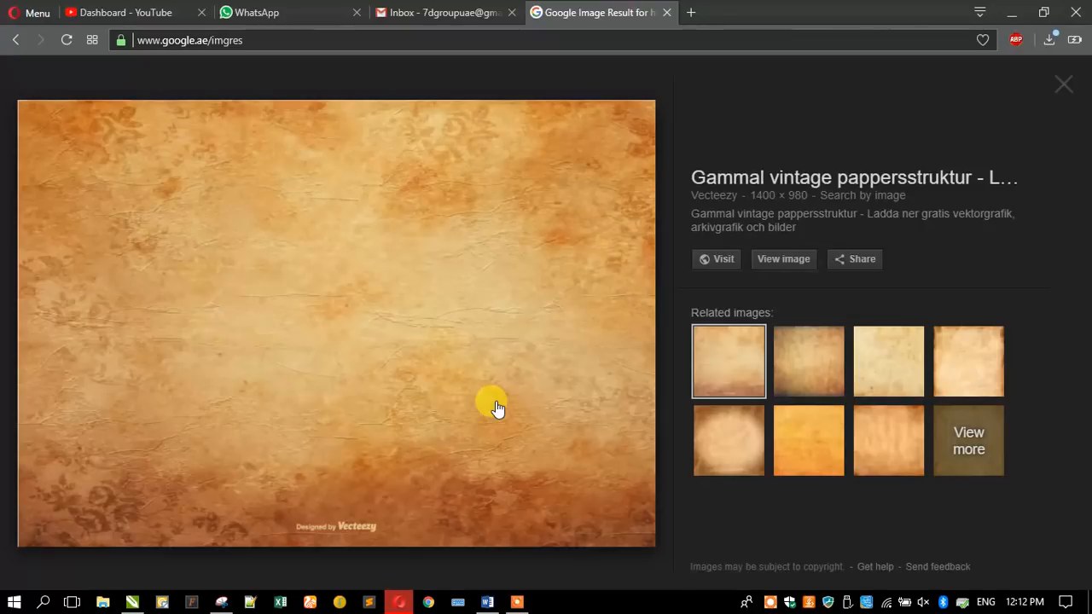
click(398, 602)
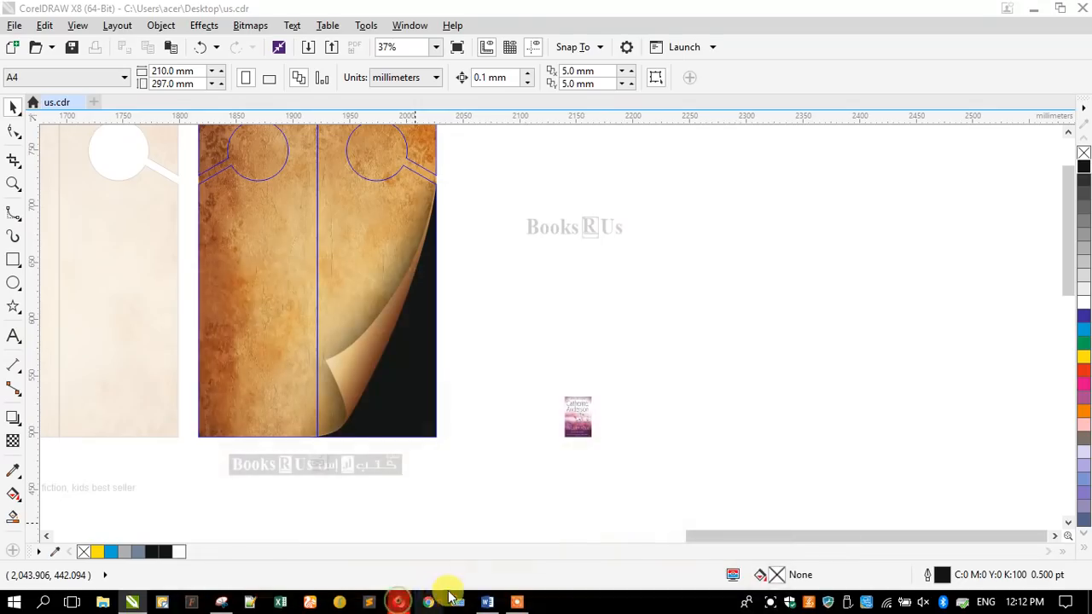
click(519, 603)
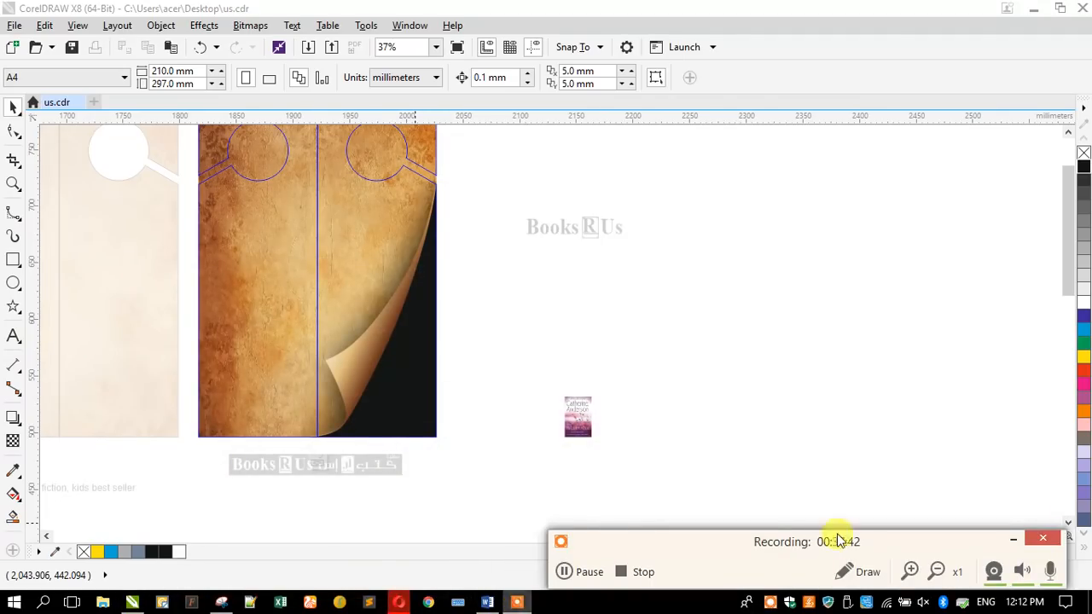
click(1013, 541)
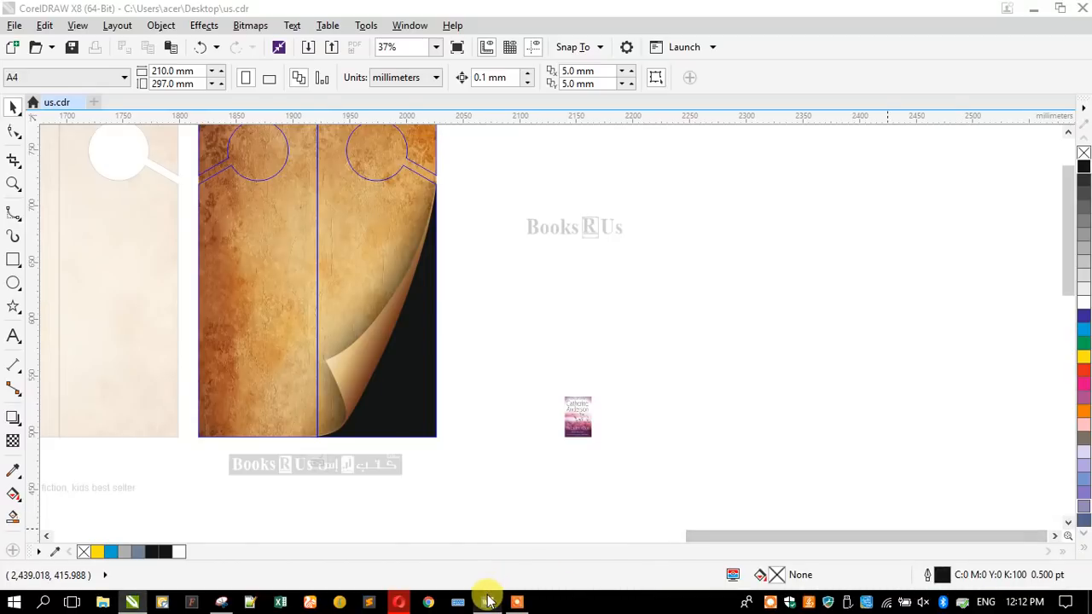
Copy The Wrong Side of Goodbye cover from the Word document and paste it in CorelDRAW, centred over the Mulberry Moon cover
click(487, 599)
click(358, 214)
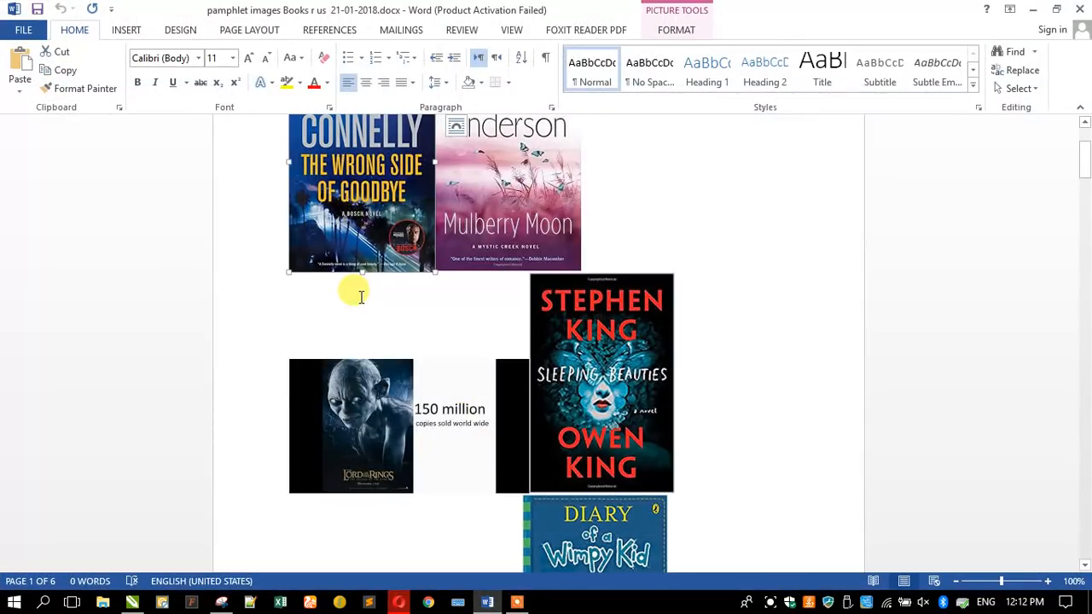
click(1032, 9)
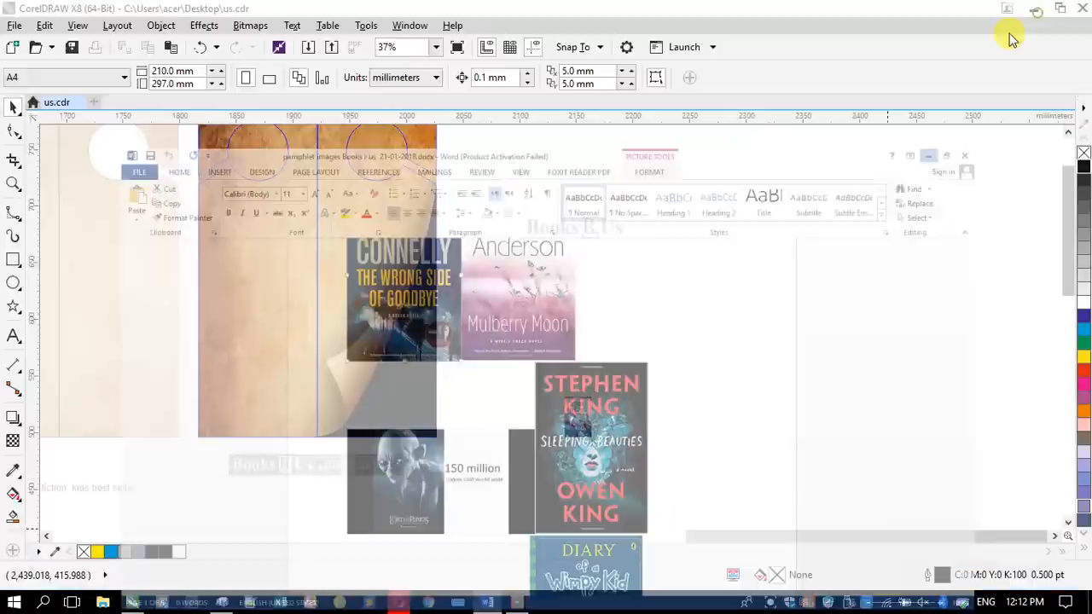
right_click(633, 359)
click(665, 463)
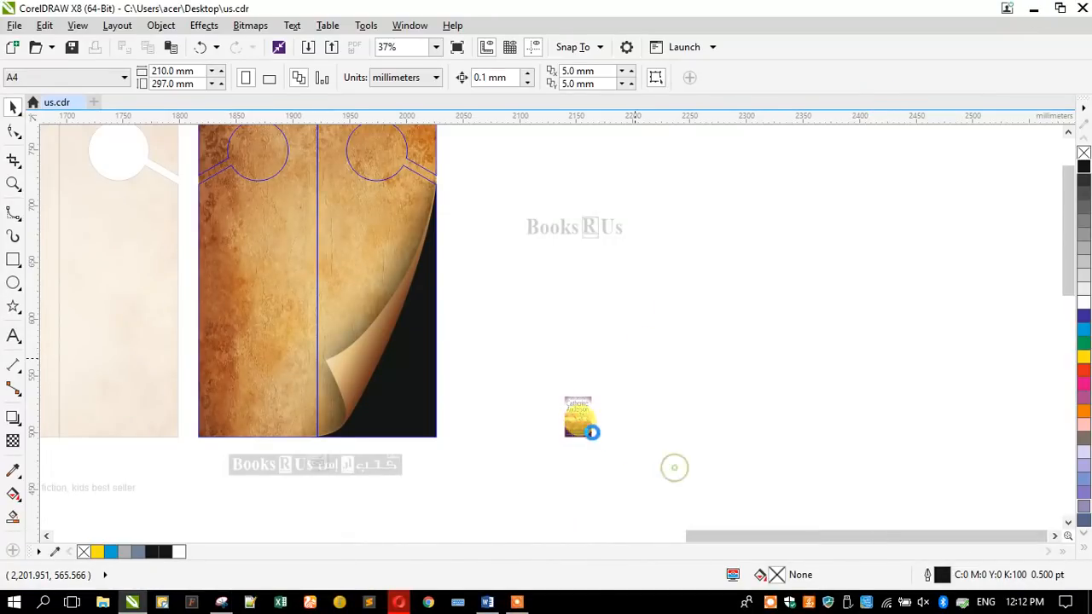
click(582, 425)
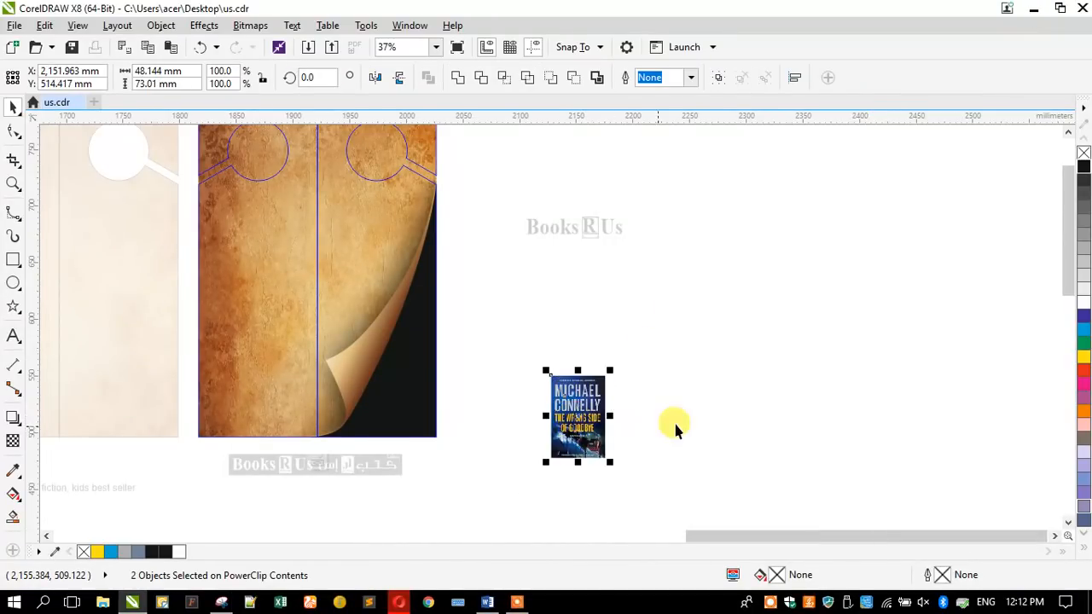
Shrink The Wrong Side of Goodbye cover to the Mulberry Moon cover's height and place it directly beside that cover
click(636, 418)
click(603, 411)
drag(546, 371, 509, 360)
scroll(591, 410, up, 2)
click(431, 439)
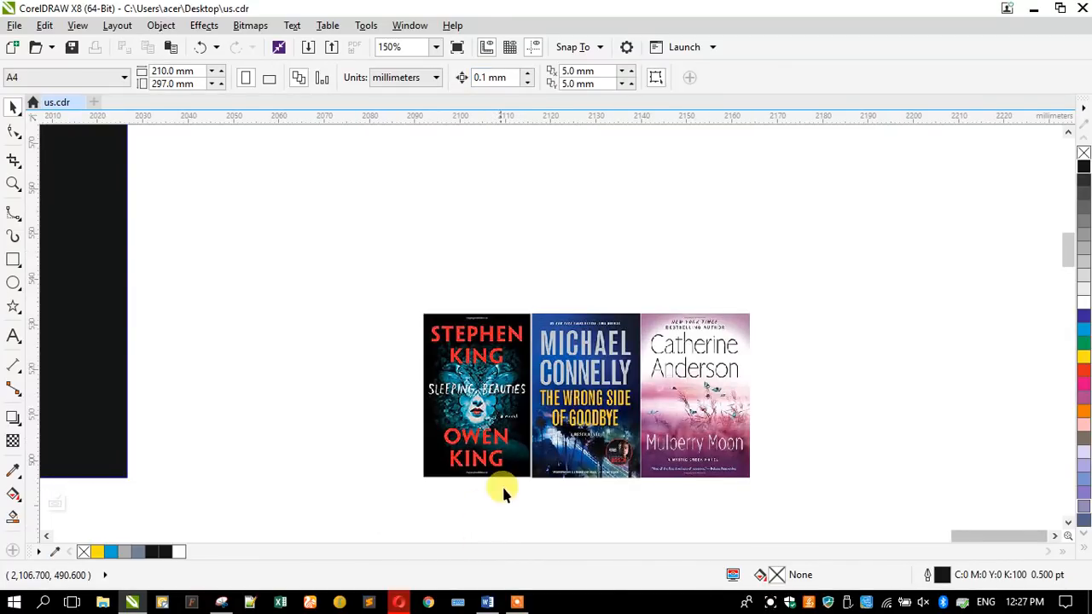
Copy the Digital Fortress cover from the Word document and paste it in CorelDRAW, centred over the Sleeping Beauties cover
click(487, 601)
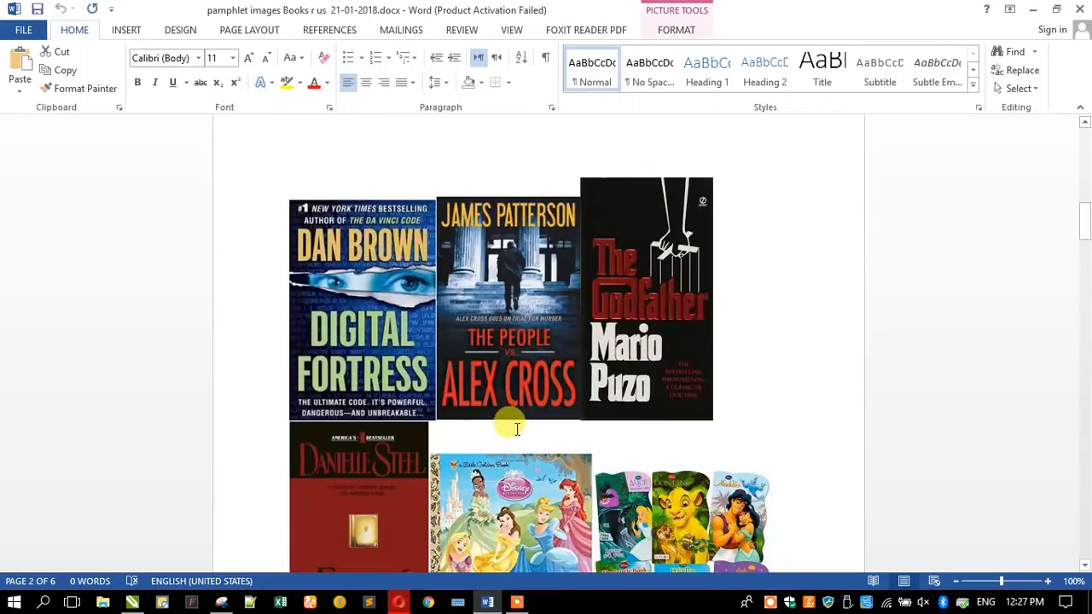
click(353, 296)
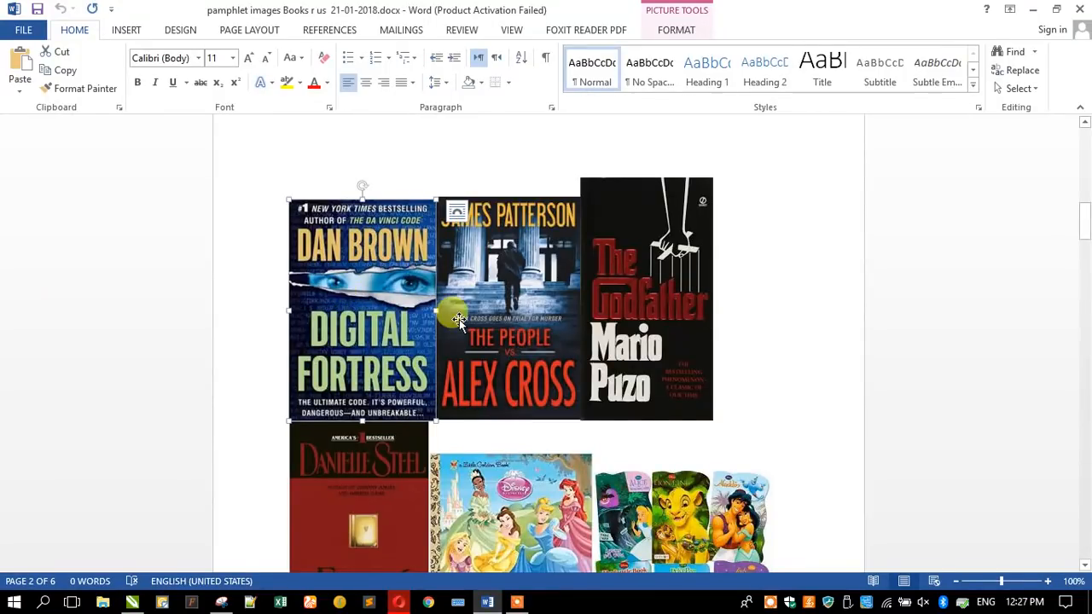
click(1031, 10)
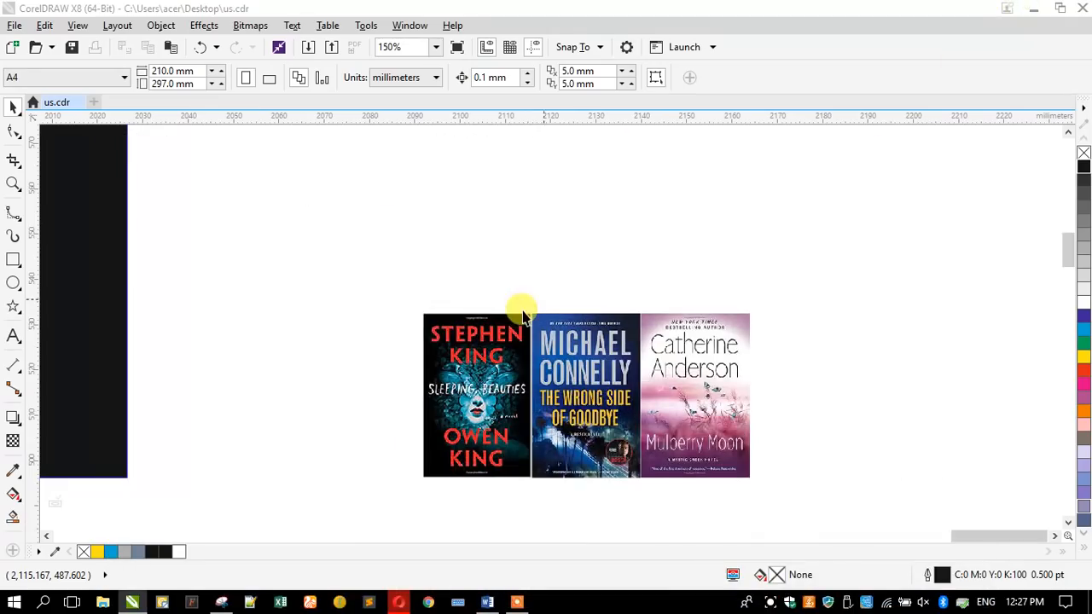
right_click(336, 273)
click(398, 376)
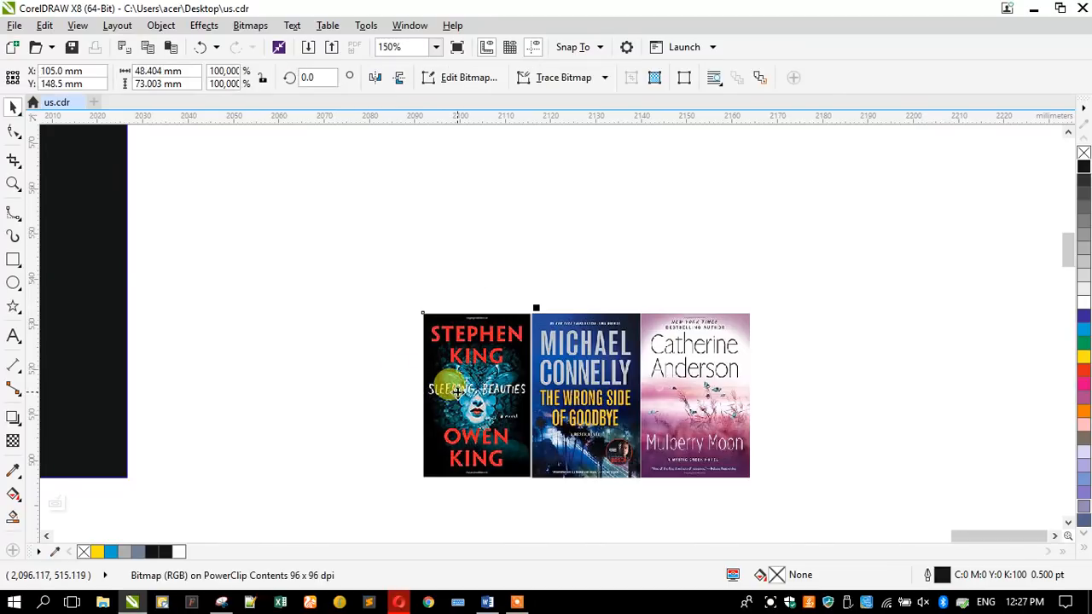
click(454, 385)
key(ctrl+v)
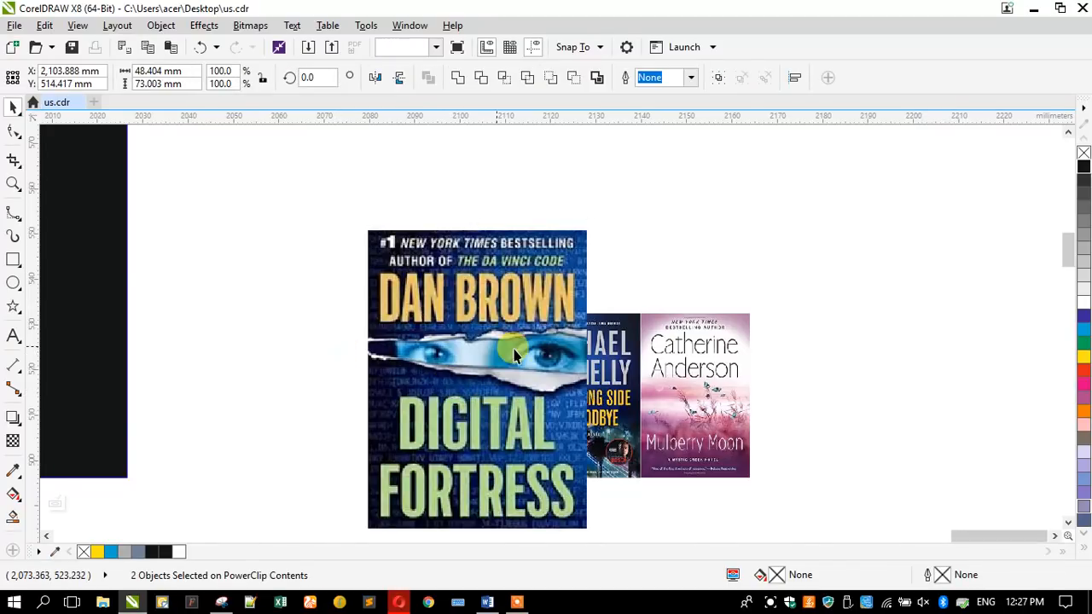
Shrink the Digital Fortress cover to about 24.1 × 36.4 mm and snap it against the outer edge of the Sleeping Beauties cover
drag(594, 220, 597, 311)
drag(470, 343, 349, 343)
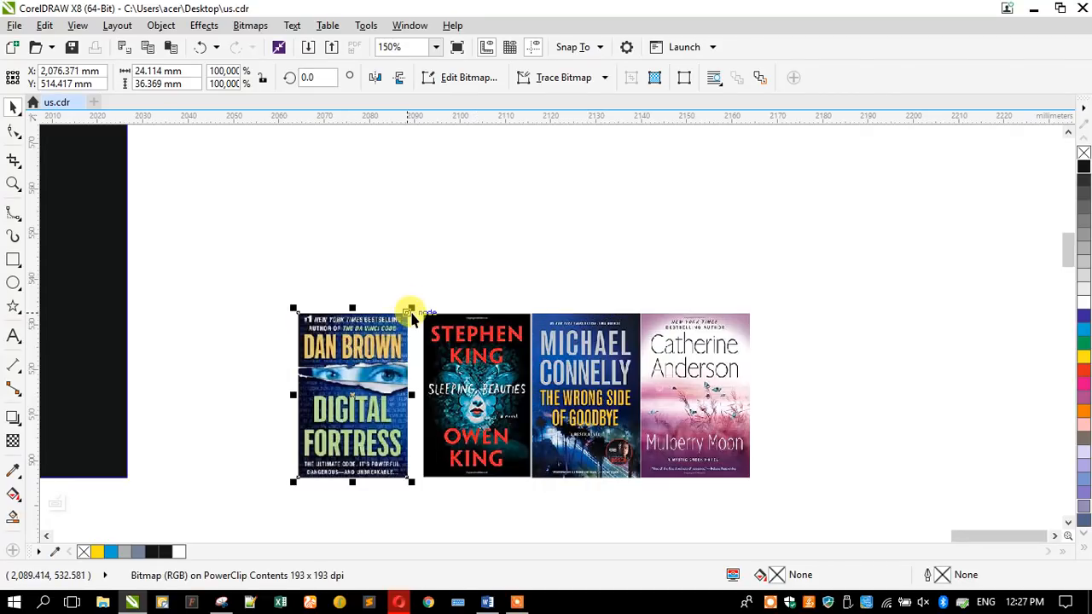
drag(408, 312, 422, 311)
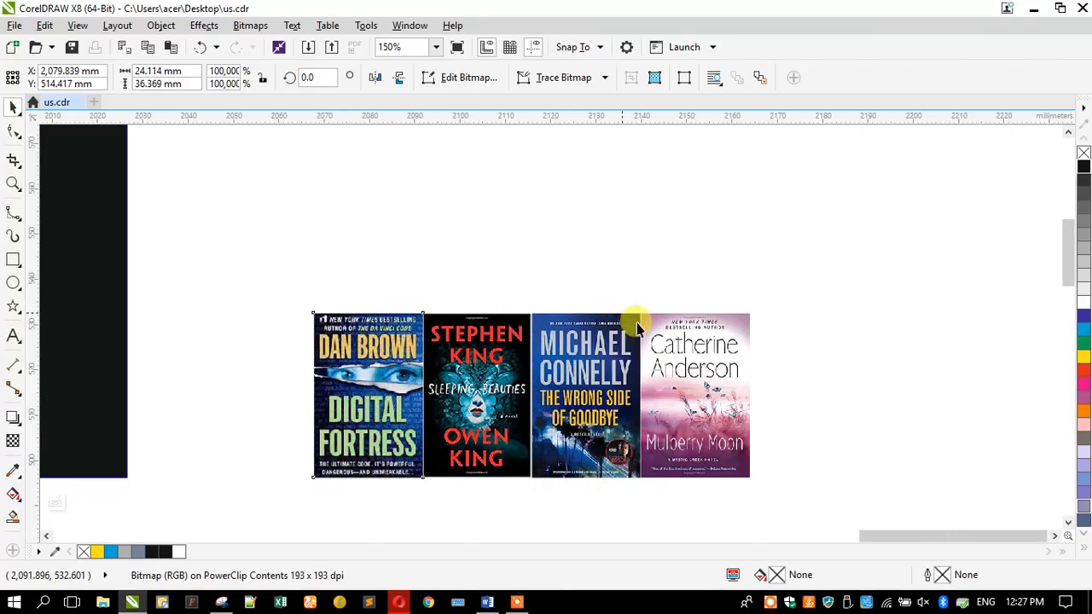
Group the four covers and fit the row across the bottom of the hanger's right half, about 104.7 mm wide
scroll(628, 317, down, 2)
drag(754, 445, 418, 288)
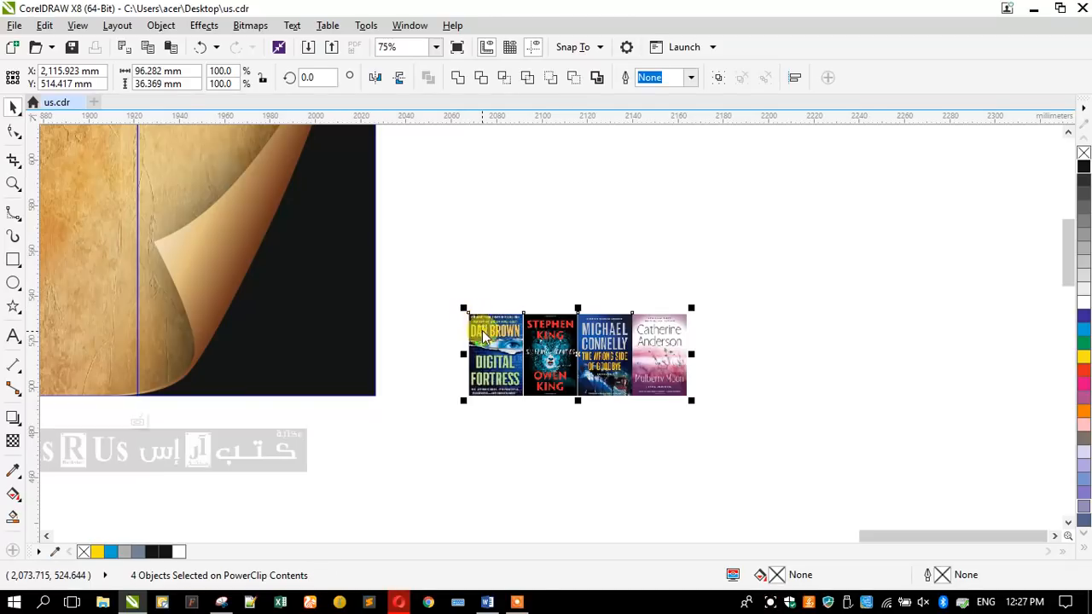
key(ctrl+g)
drag(520, 407, 368, 361)
key(ctrl+z)
mouse_move(149, 303)
mouse_down()
mouse_move(122, 288)
mouse_move(131, 292)
mouse_up()
scroll(538, 403, down, 1)
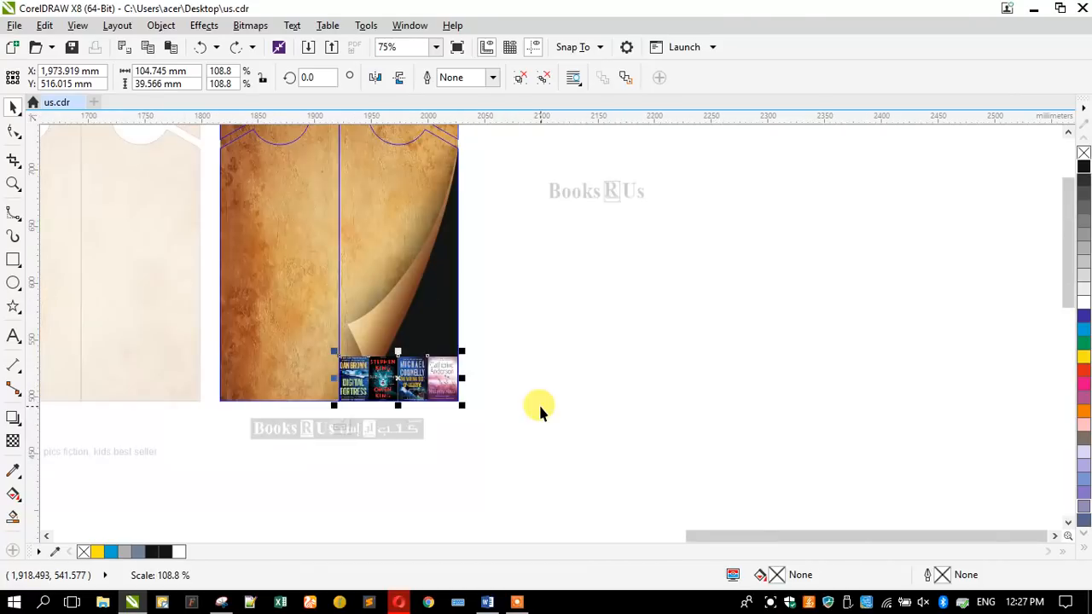
Duplicate the row of covers upward twice to stack three adjoining rows over the page curl
scroll(413, 280, up, 1)
drag(452, 442, 438, 360)
right_click(438, 360)
drag(468, 435, 470, 349)
right_click(469, 348)
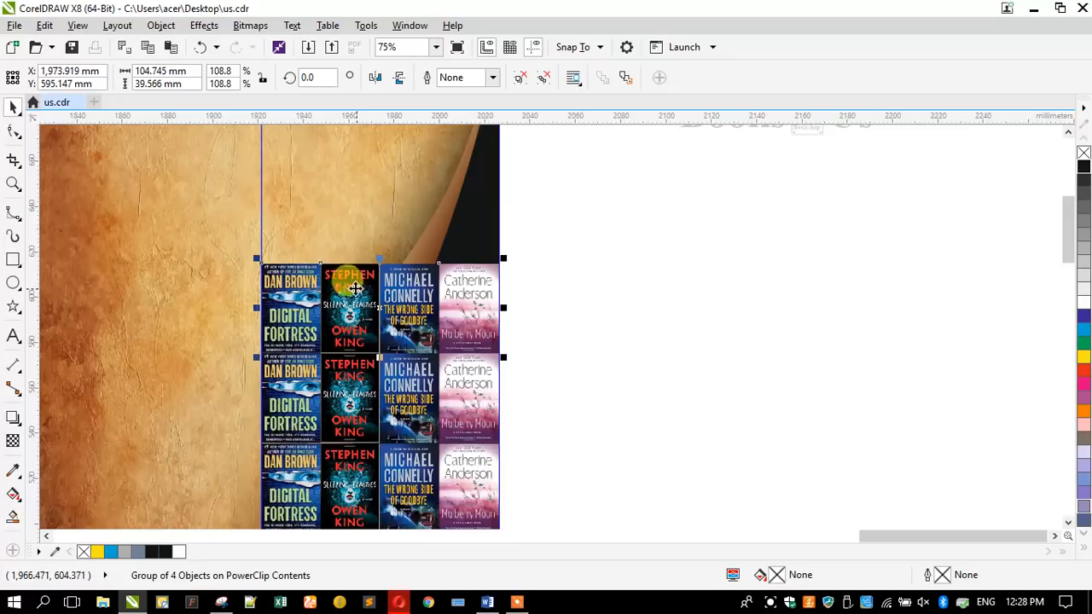
Mirror the middle row of covers horizontally and place a copy of it directly above the top row
click(376, 77)
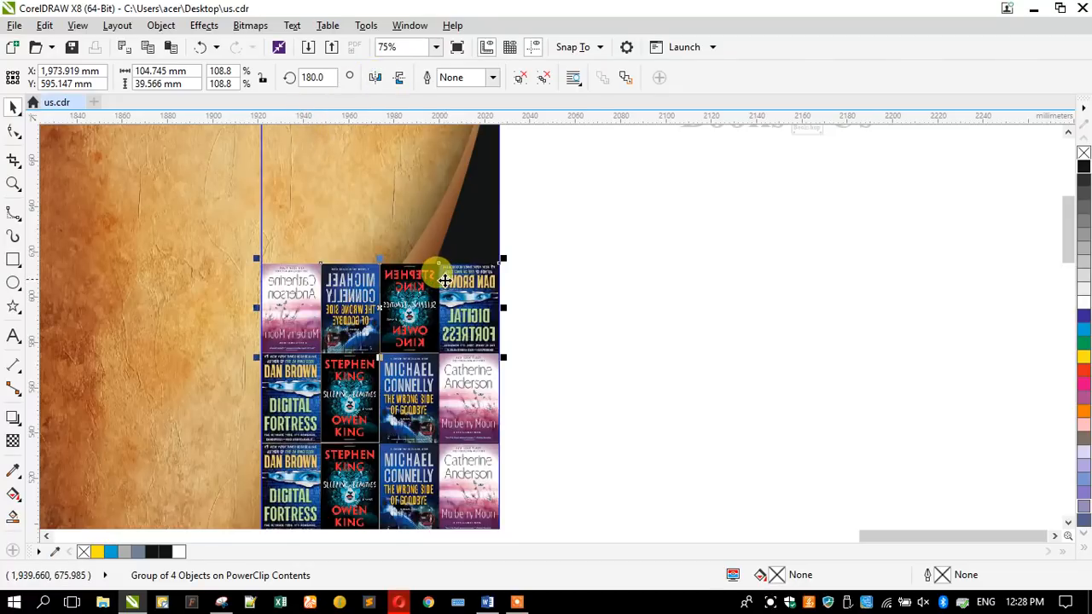
key(ctrl+z)
click(415, 383)
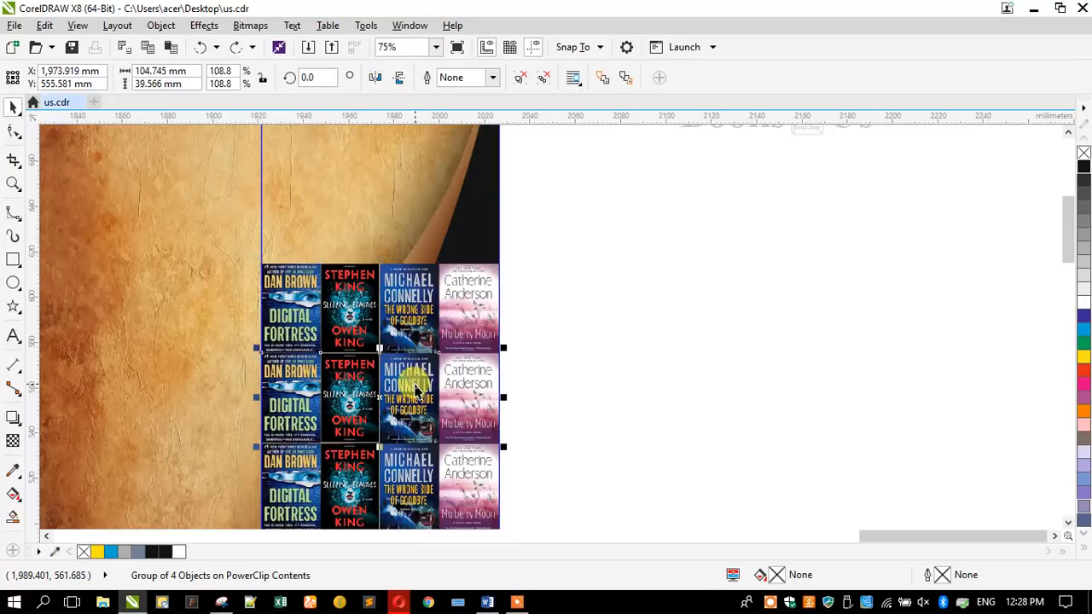
click(376, 78)
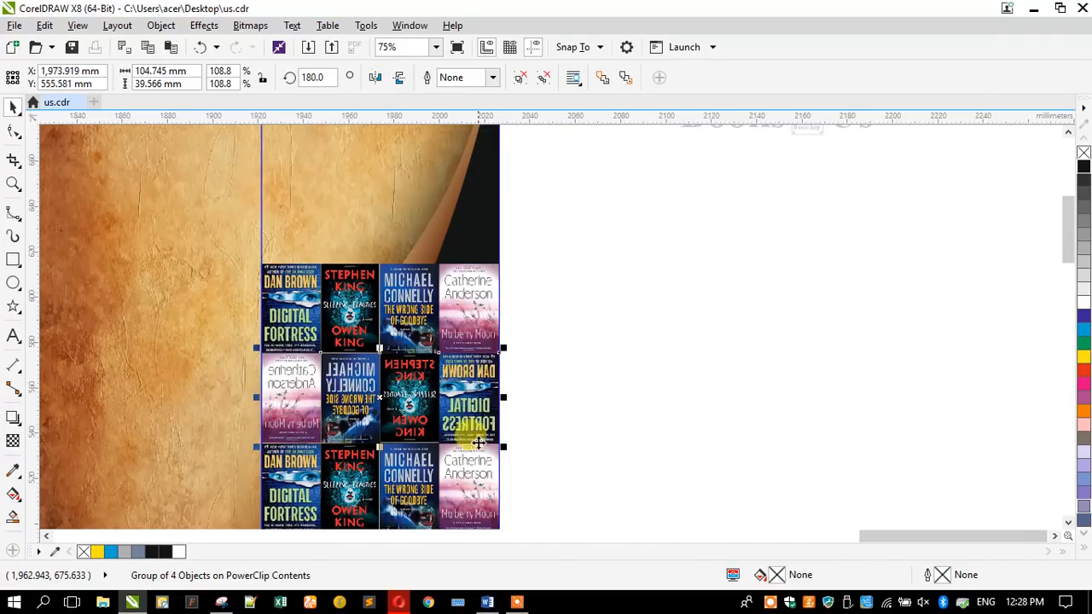
drag(478, 443, 493, 264)
scroll(542, 331, down, 1)
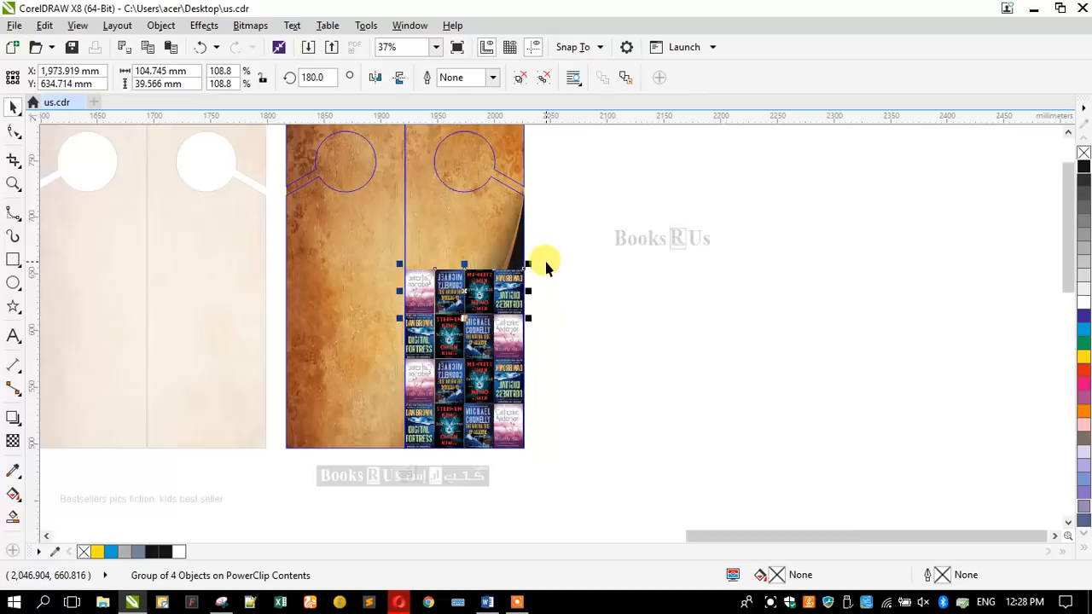
Add a fifth and a sixth row of covers on top of the stack, mirroring each copy horizontally to alternate the order
scroll(545, 267, up, 1)
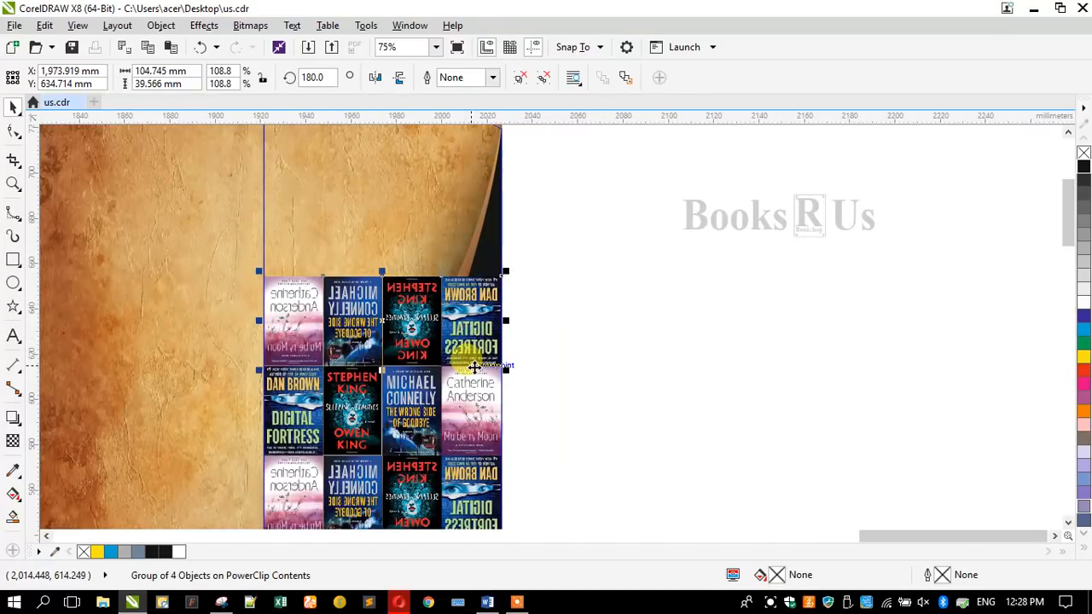
drag(473, 366, 492, 276)
scroll(486, 212, down, 1)
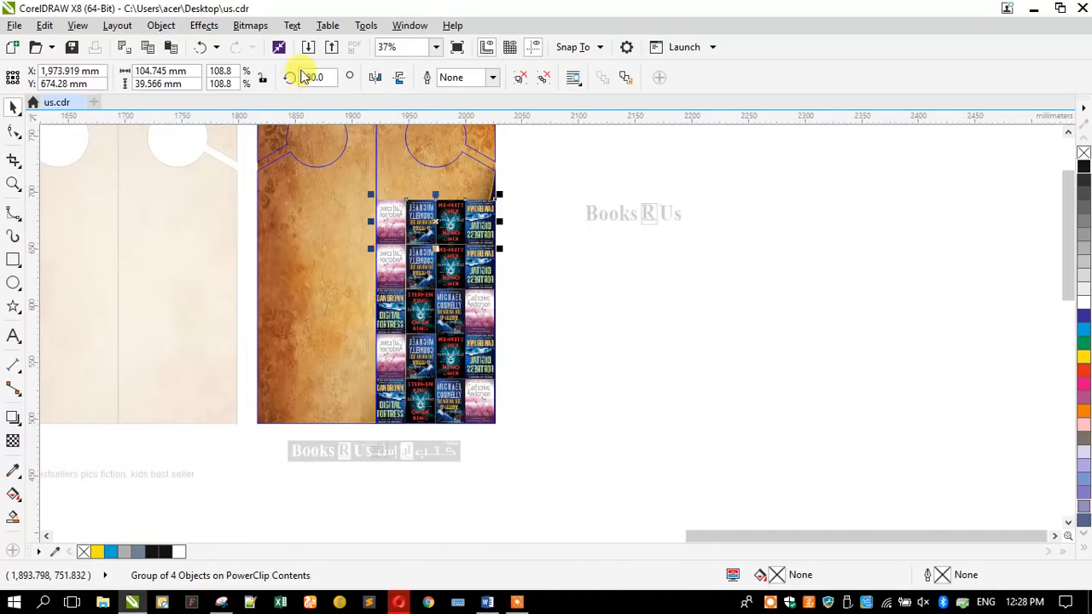
click(373, 78)
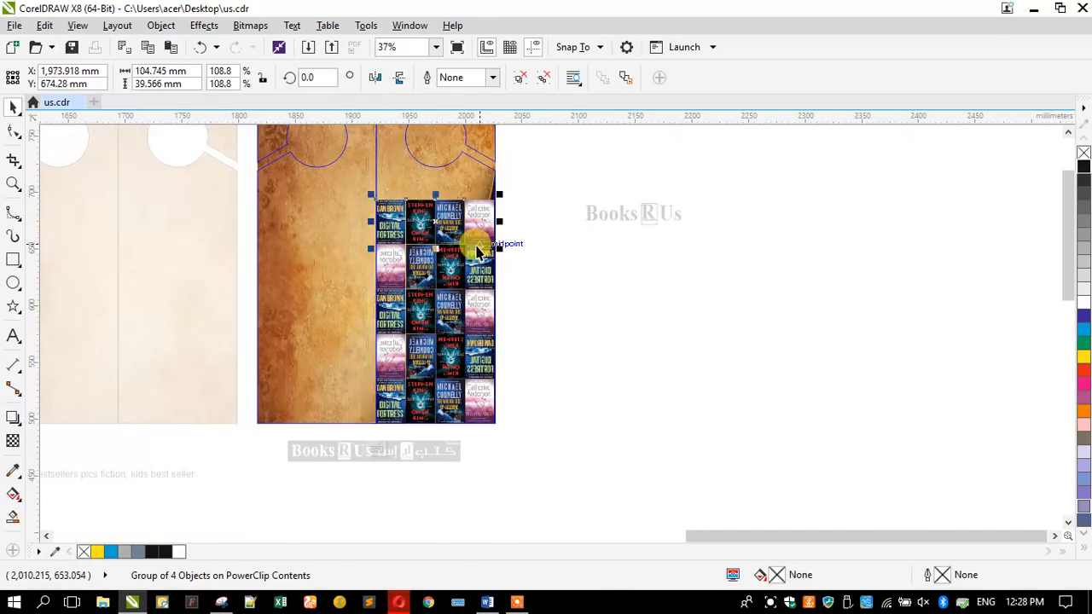
drag(484, 243, 484, 200)
click(373, 78)
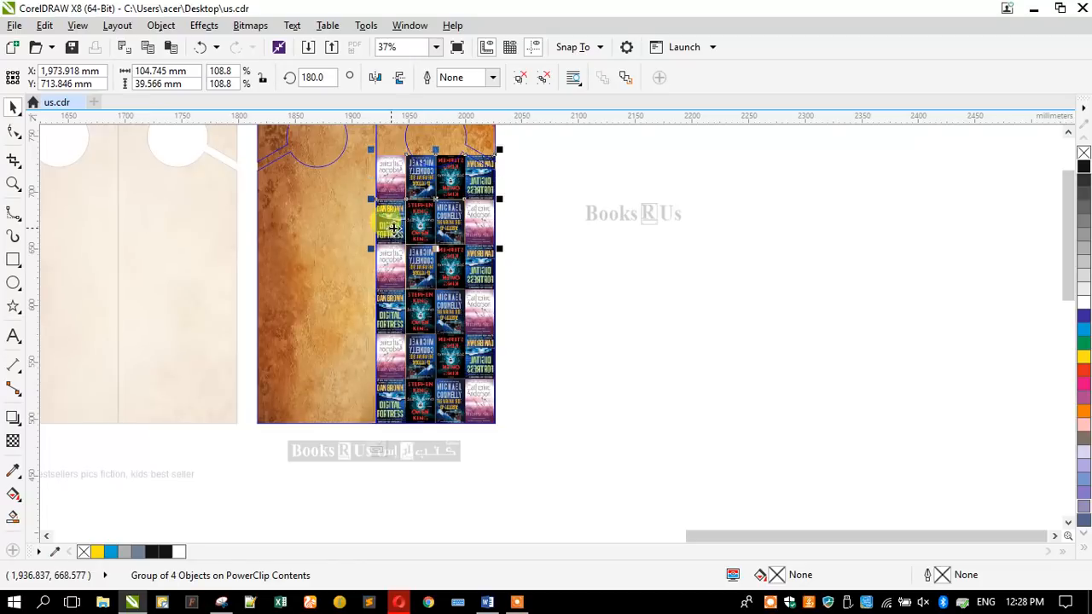
Group the six rows of book covers and send the group to the back behind the curled parchment
shift+click(405, 270)
shift+click(396, 307)
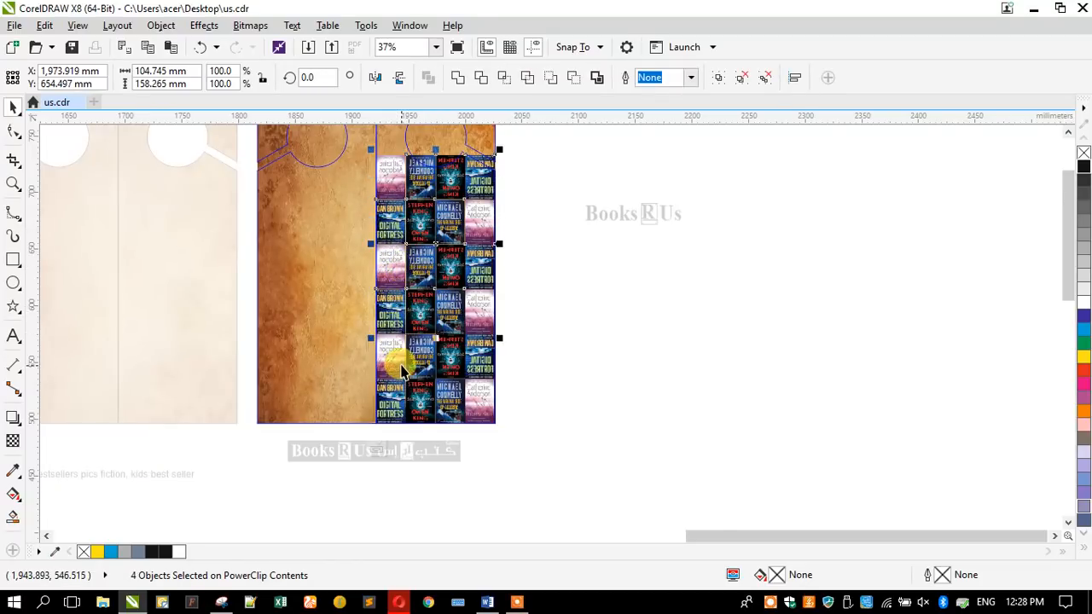
shift+click(399, 375)
shift+click(390, 394)
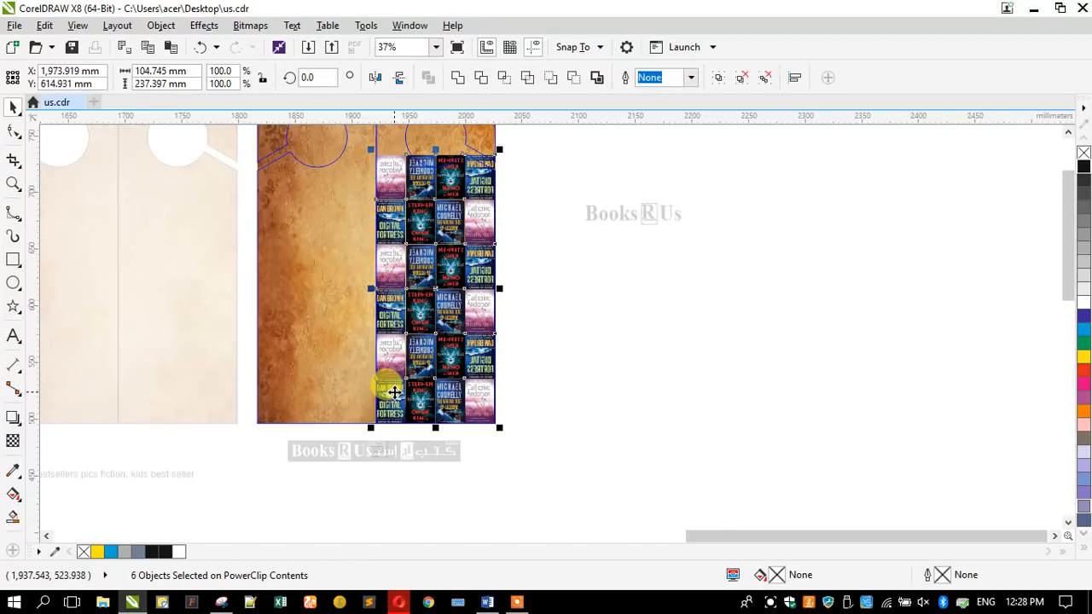
key(ctrl+g)
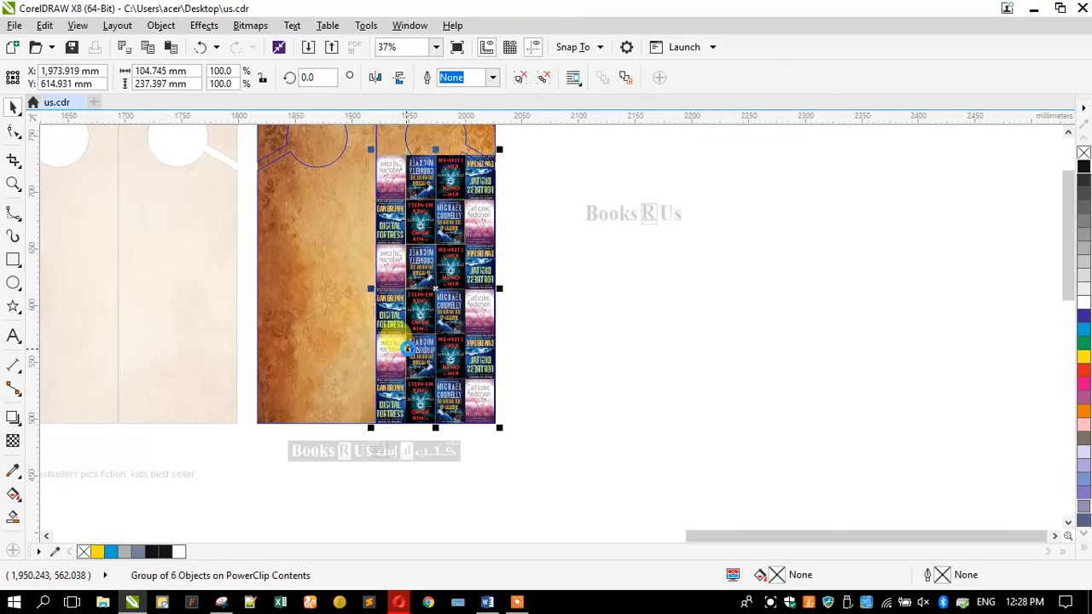
key(shift+Page_Down)
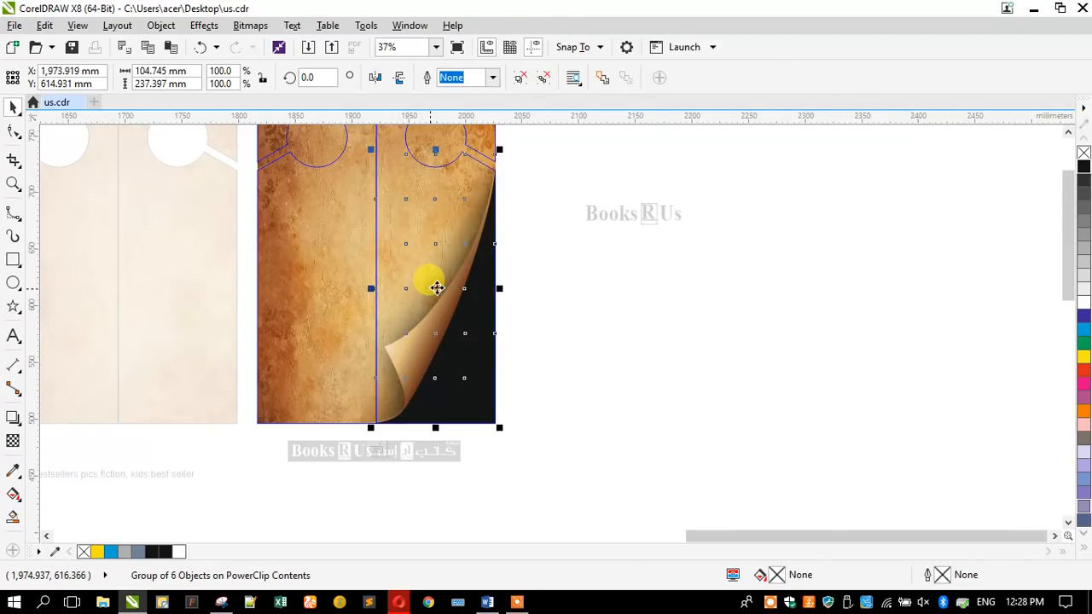
right_click(435, 288)
click(482, 141)
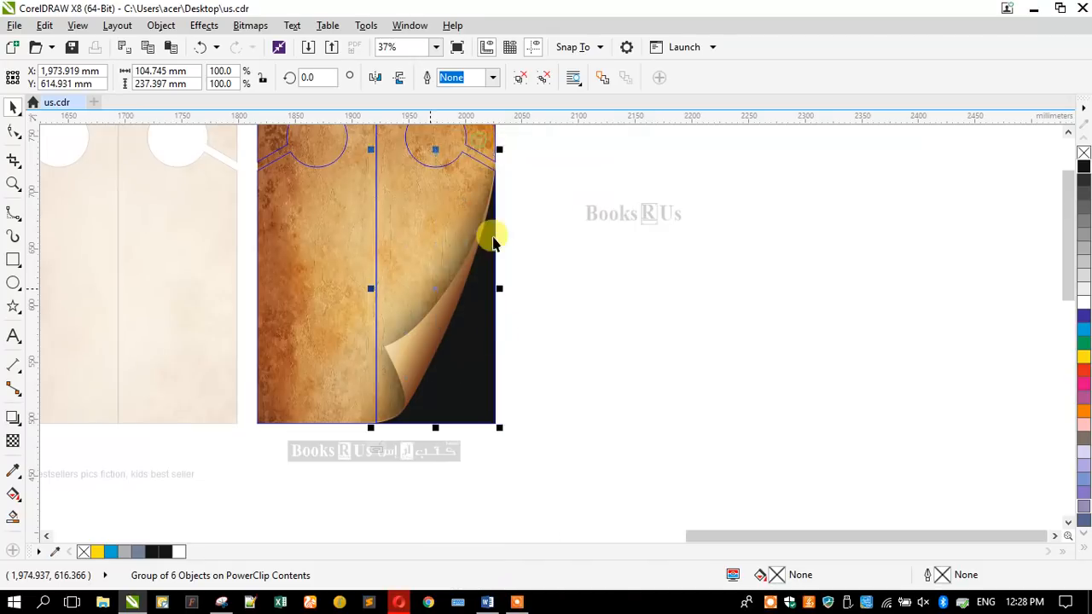
Delete the black shape behind the page curl and finish editing the hanger's PowerClip contents
click(464, 399)
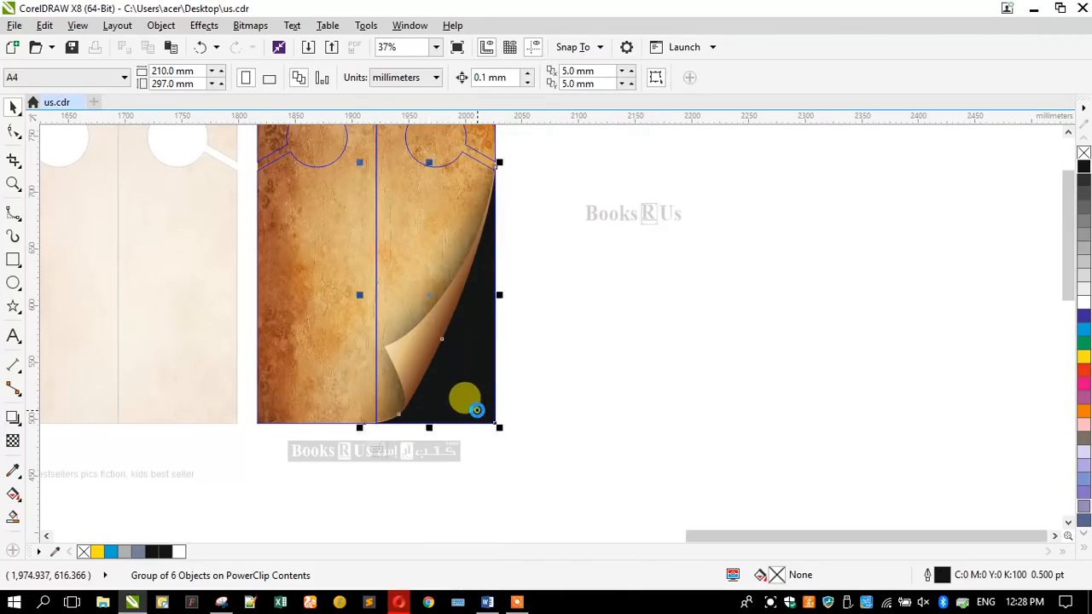
click(567, 381)
ctrl+click(585, 381)
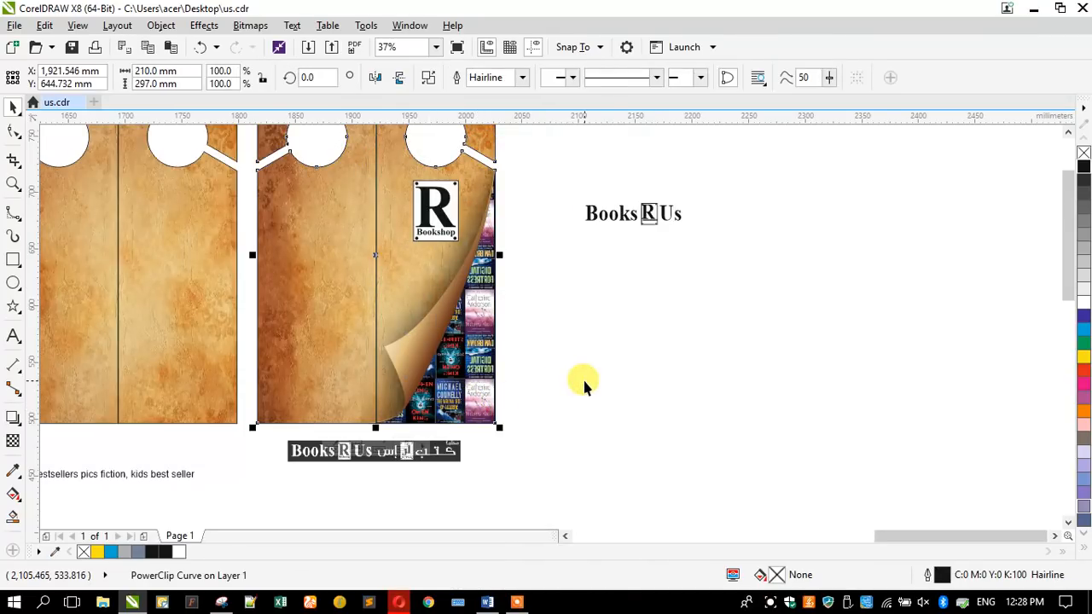
click(581, 384)
Review both door hanger layouts, checking how the book covers look behind the page curl
scroll(568, 388, down, 2)
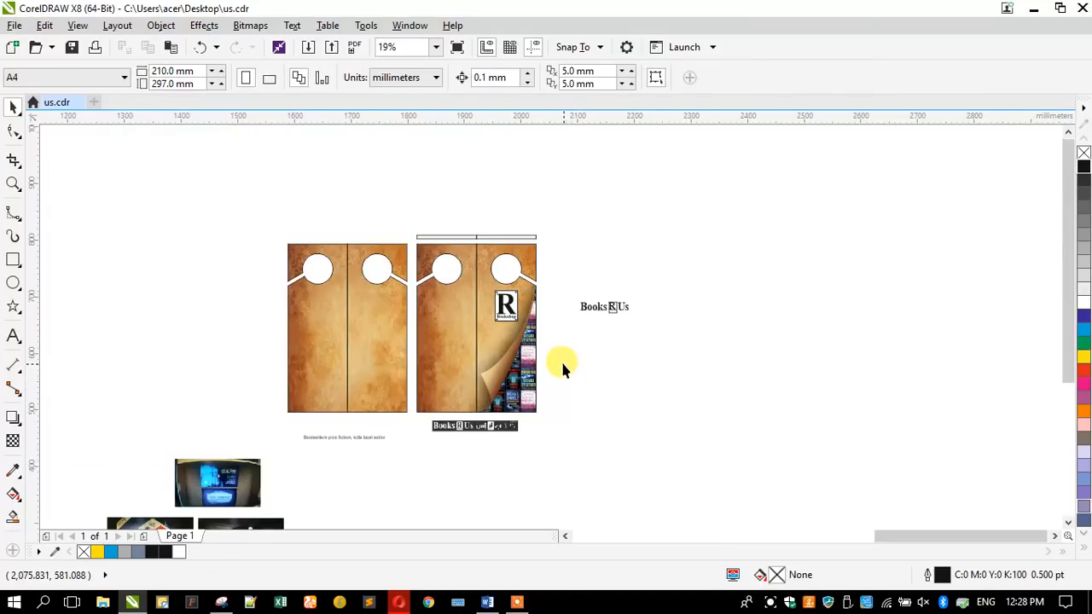
scroll(560, 359, up, 2)
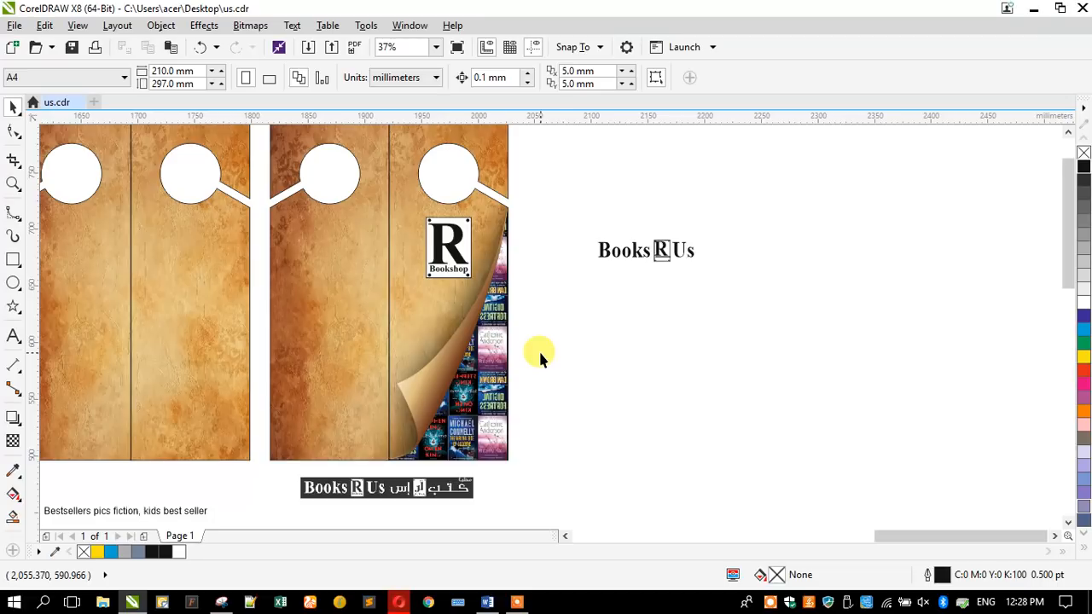
scroll(475, 339, down, 2)
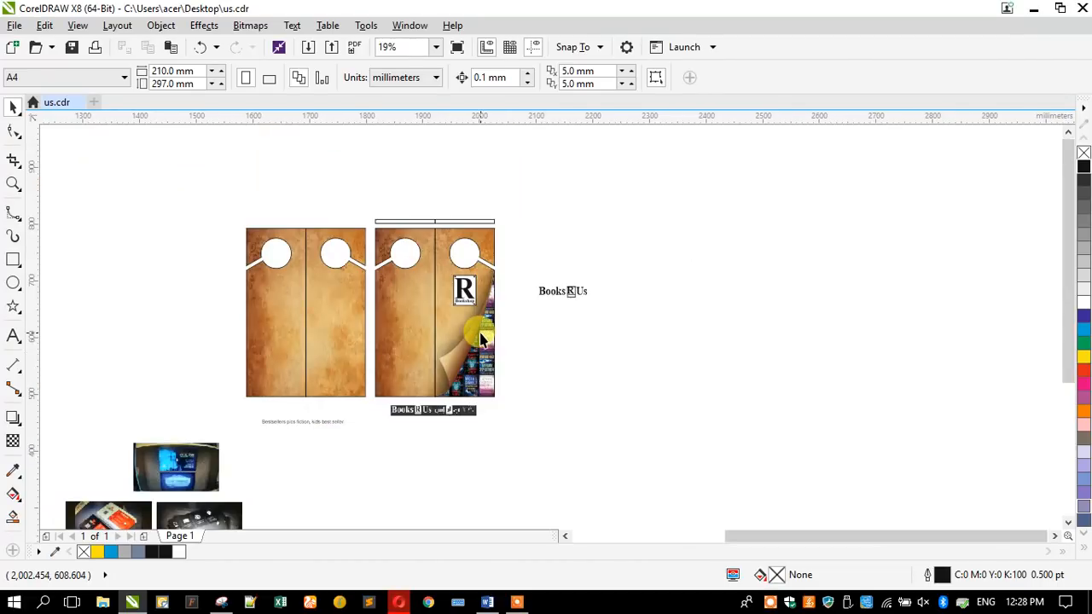
scroll(475, 339, up, 2)
scroll(483, 341, down, 2)
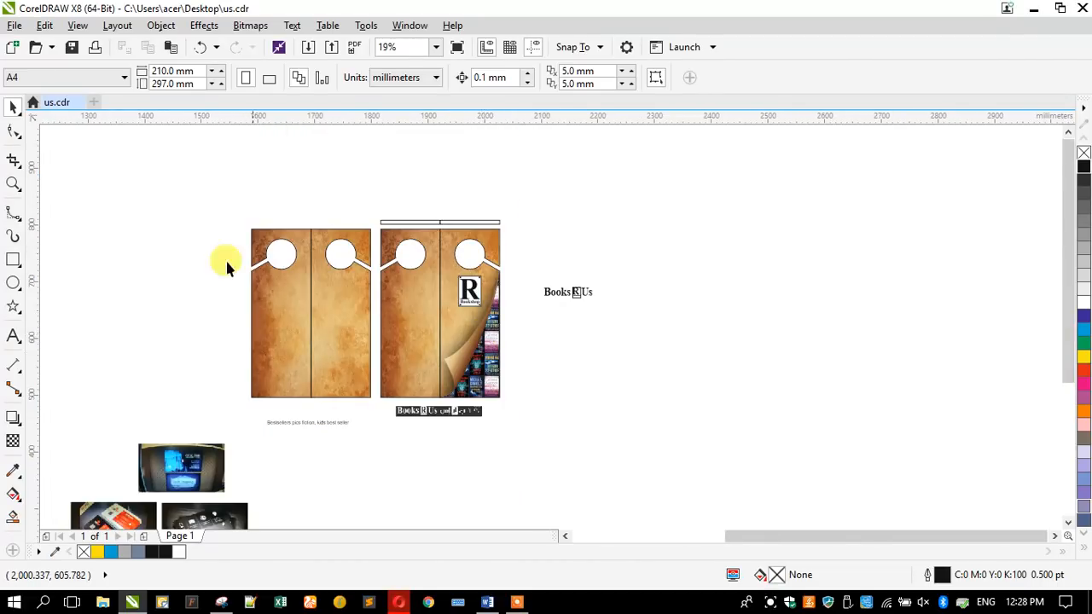
click(13, 183)
drag(237, 213, 518, 415)
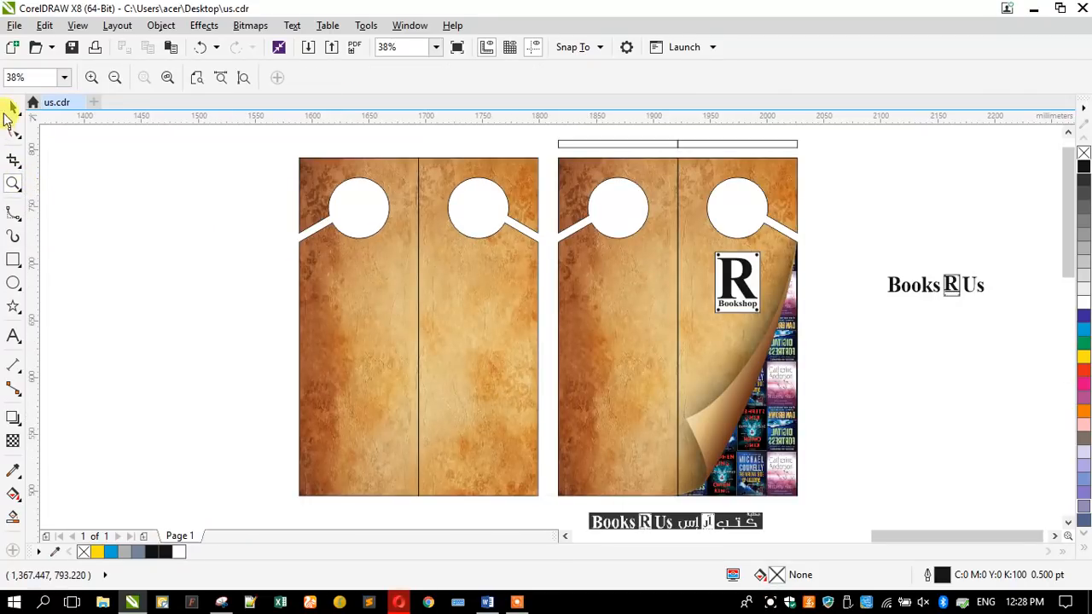
click(151, 227)
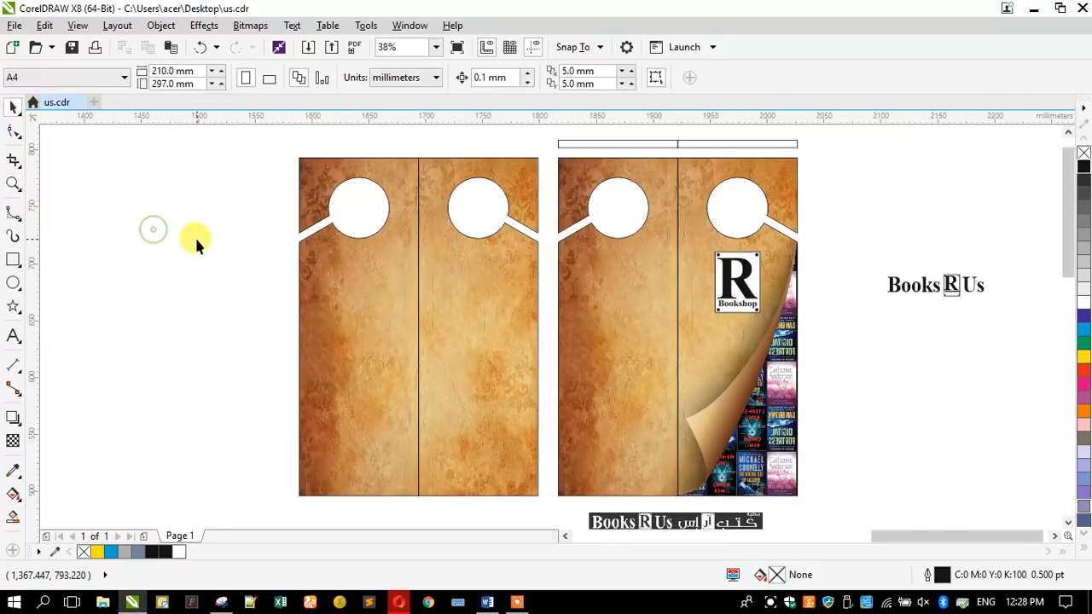
Move the dark bilingual Books R Us strip from below the hanger to beneath the separate Books R Us logo
click(912, 291)
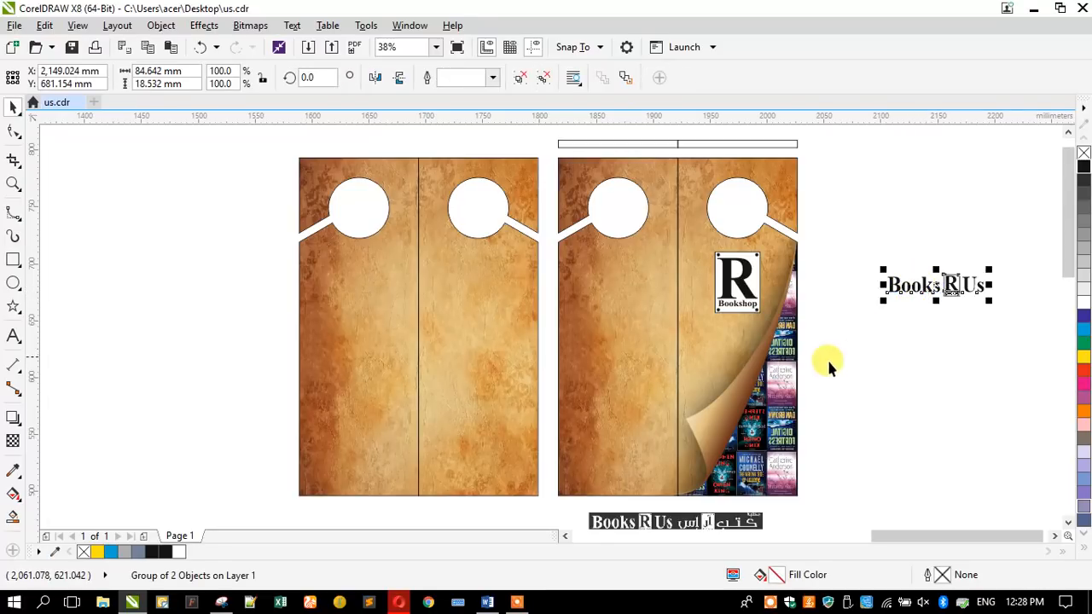
scroll(568, 356, down, 2)
scroll(638, 450, up, 2)
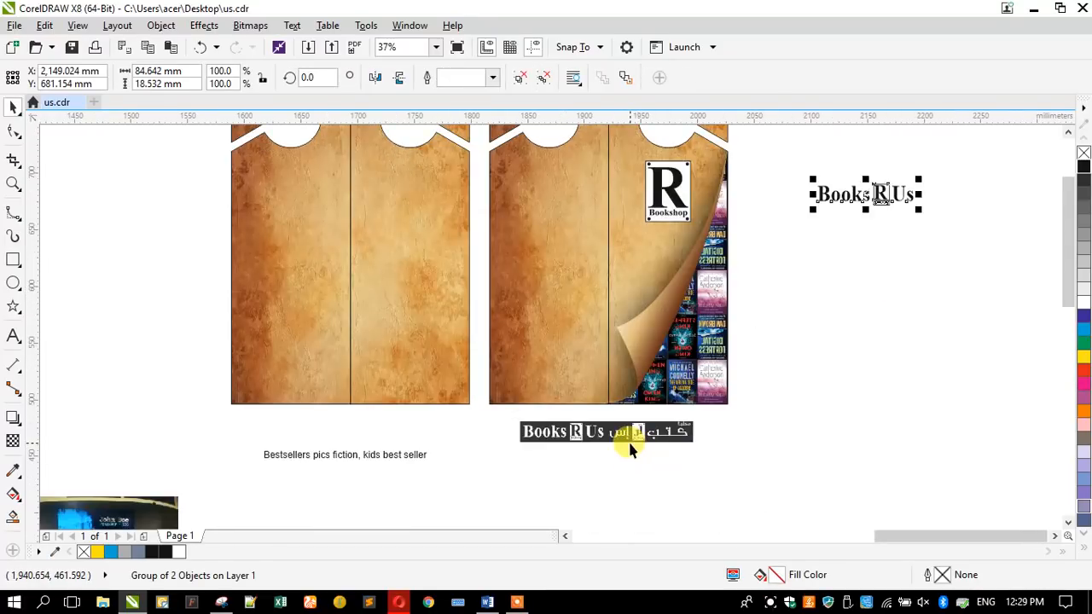
click(627, 441)
scroll(597, 436, up, 2)
scroll(568, 438, down, 2)
drag(568, 437, 818, 228)
Remove the outline from the hanger with the page curl
click(634, 351)
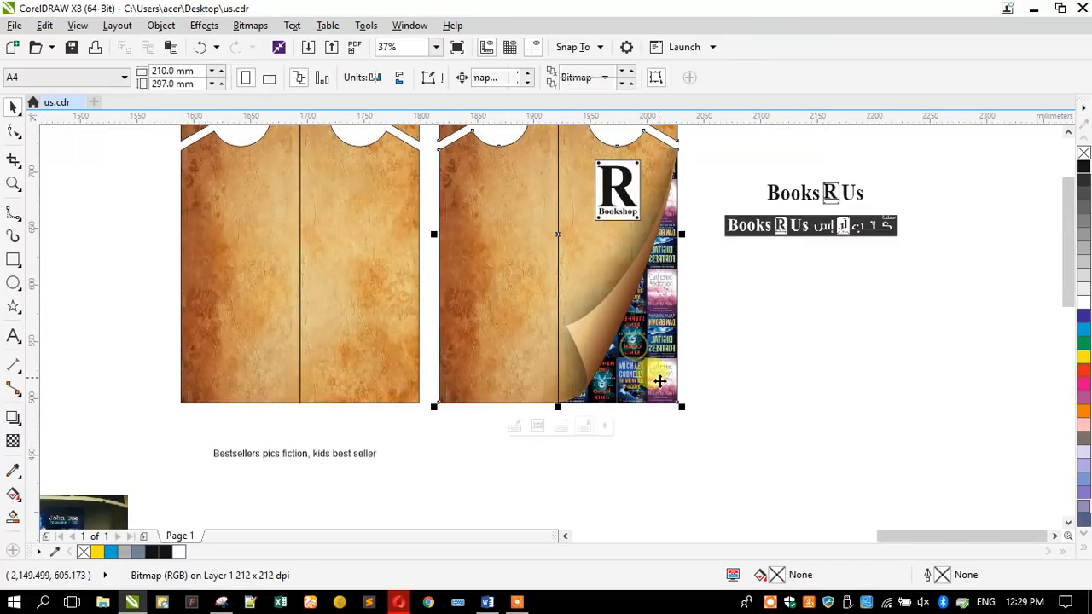
scroll(631, 394, down, 2)
scroll(620, 347, up, 2)
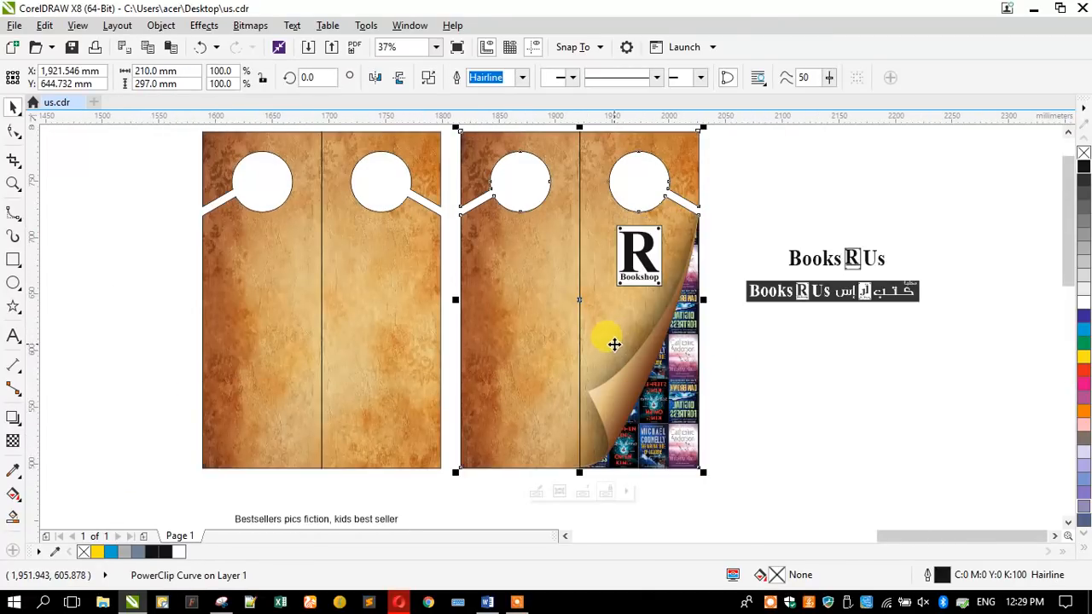
right_click(1082, 153)
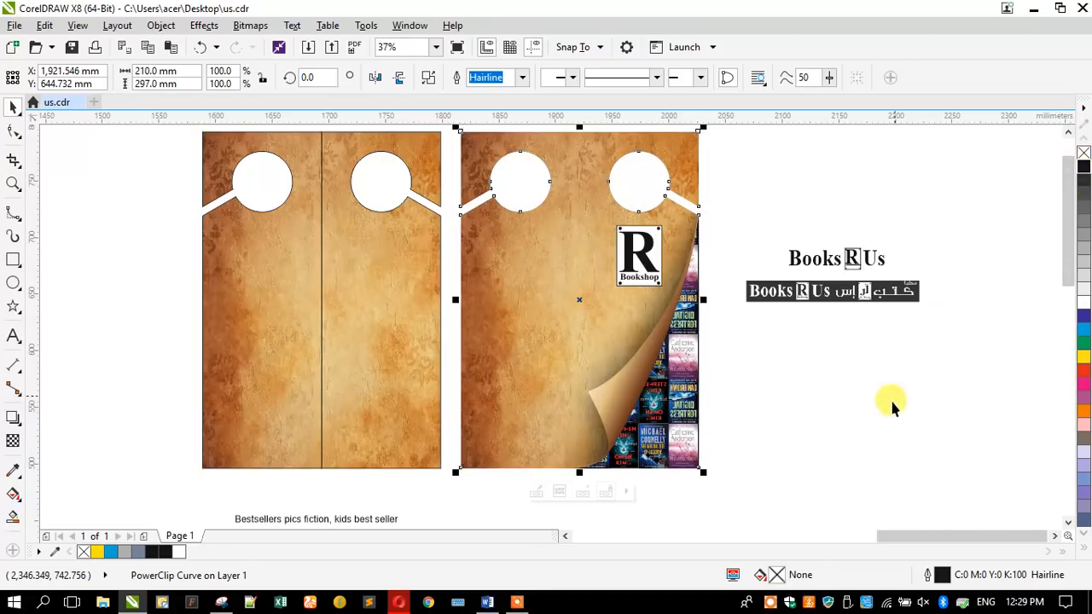
Enlarge the R Bookshop logo above the page curl to about 46.9 by 63 mm
click(638, 256)
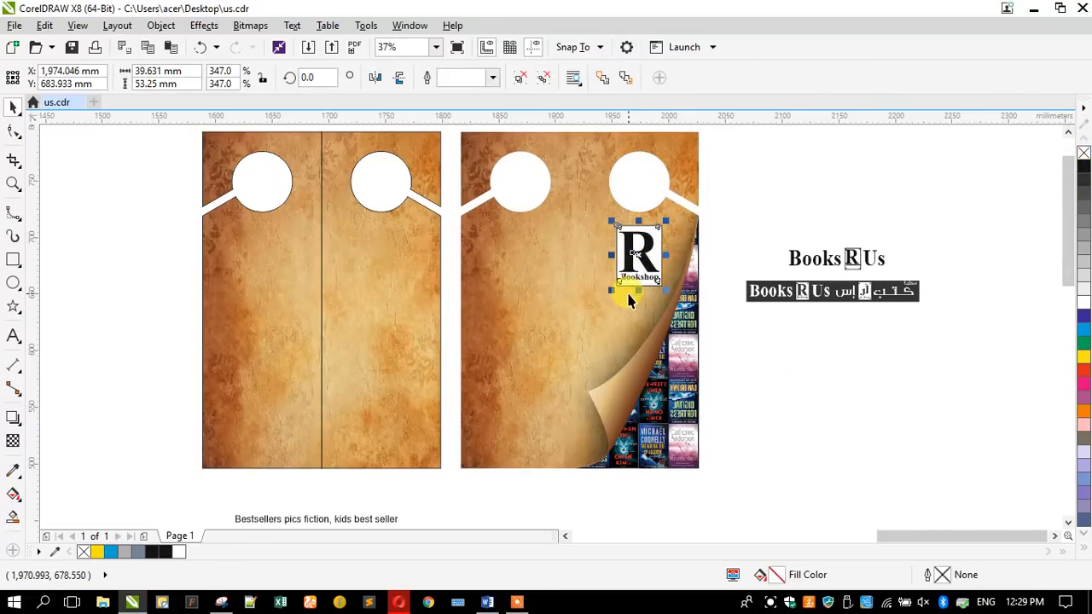
drag(608, 290, 608, 338)
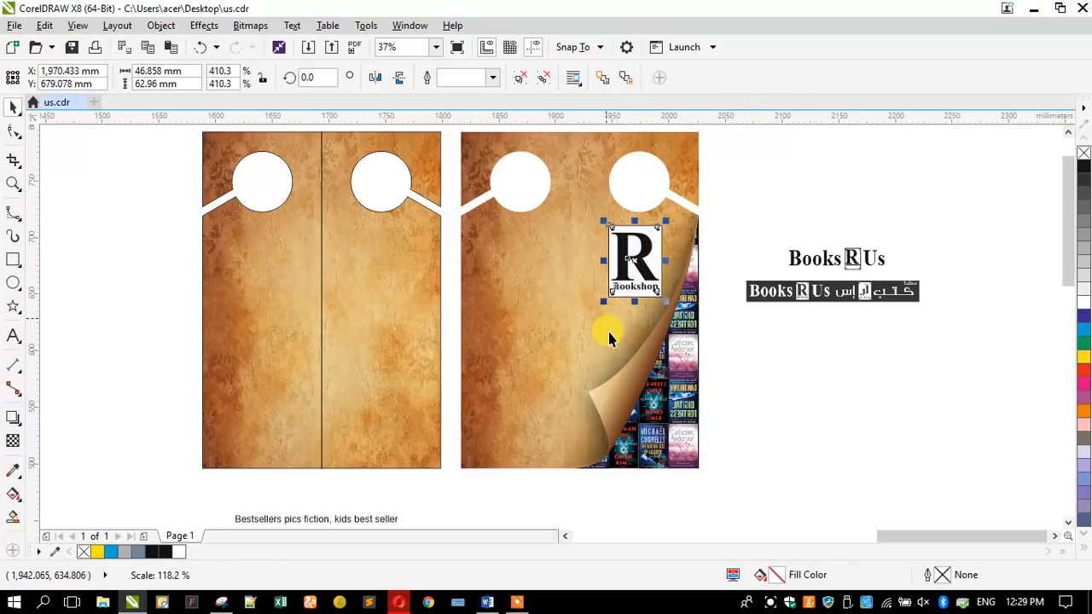
shift+click(608, 336)
key(c)
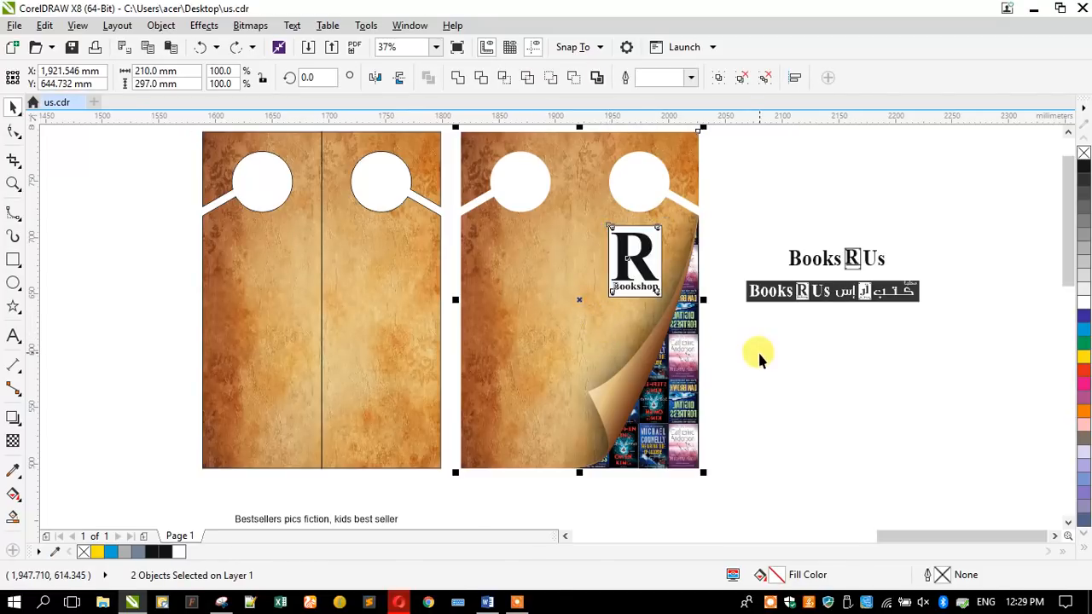
Centre the R Bookshop logo horizontally on its half of the hanger, using the 105 mm rectangle above as reference
scroll(757, 356, down, 2)
click(764, 287)
click(695, 311)
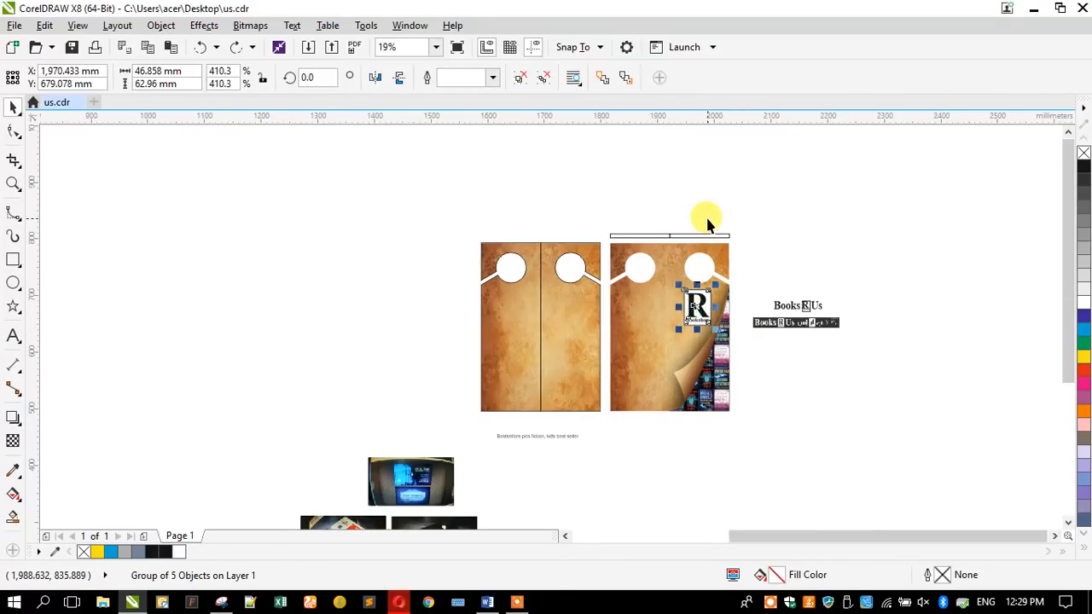
scroll(707, 220, up, 2)
shift+click(693, 253)
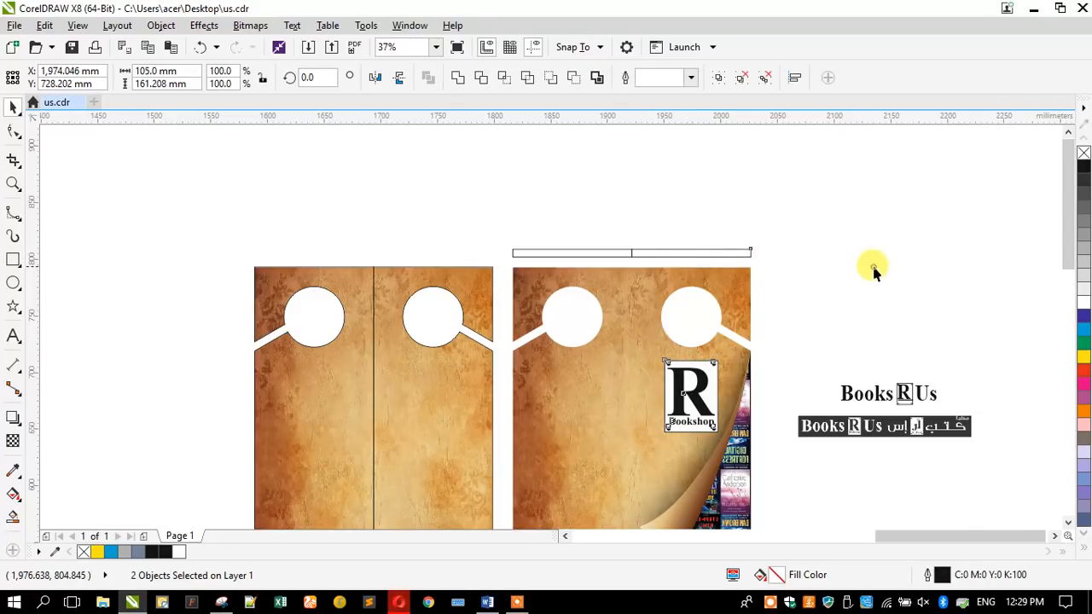
click(640, 190)
Place a copy of the Books R Us logo on the curled hanger's left half, centred on the rectangle above it
scroll(640, 191, down, 2)
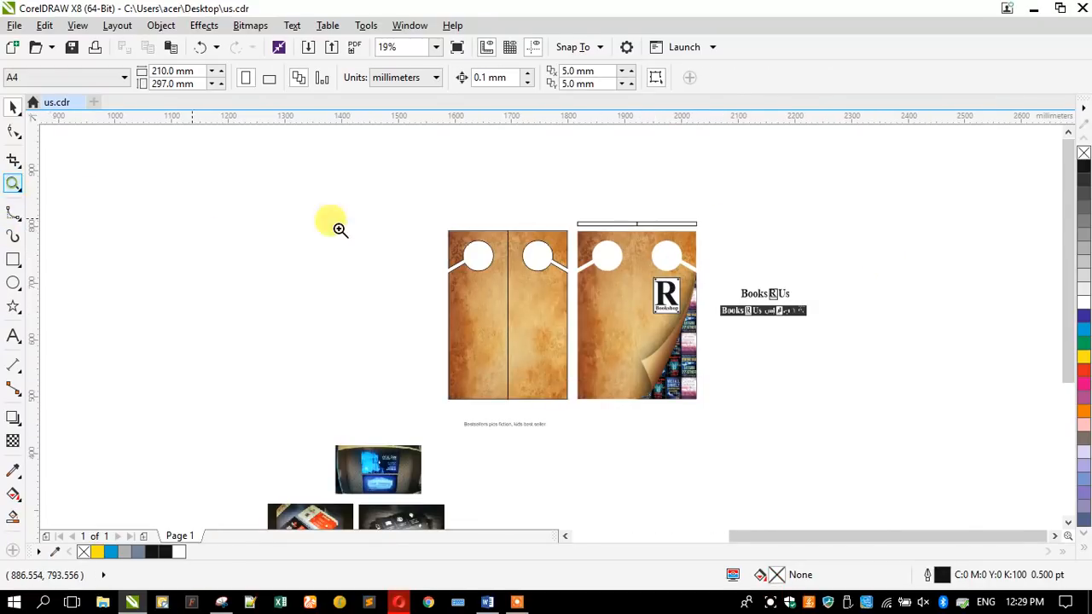
drag(424, 208, 827, 433)
click(127, 239)
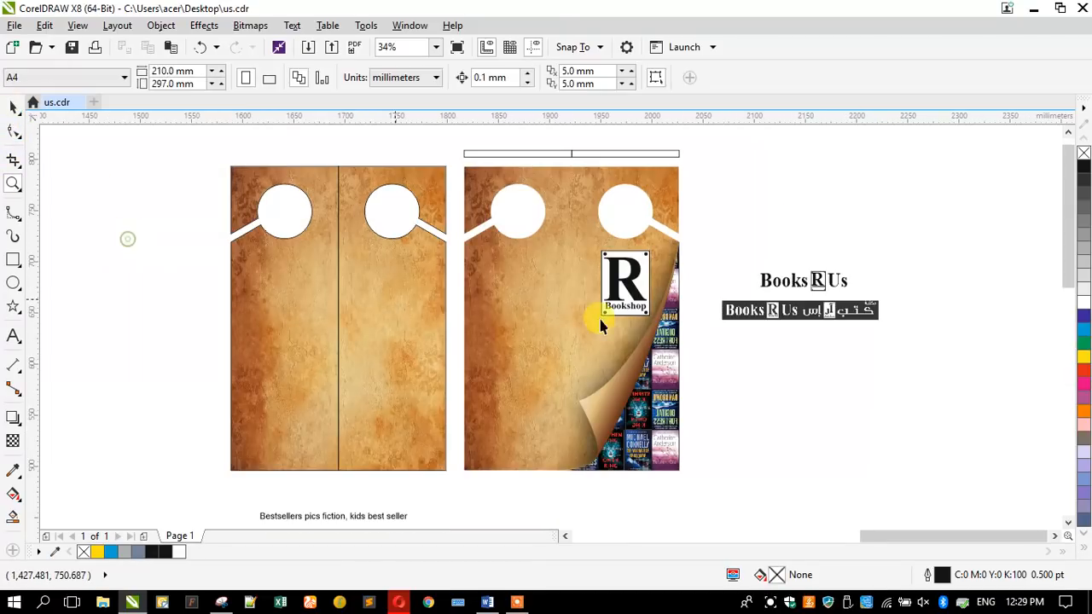
drag(804, 281, 521, 292)
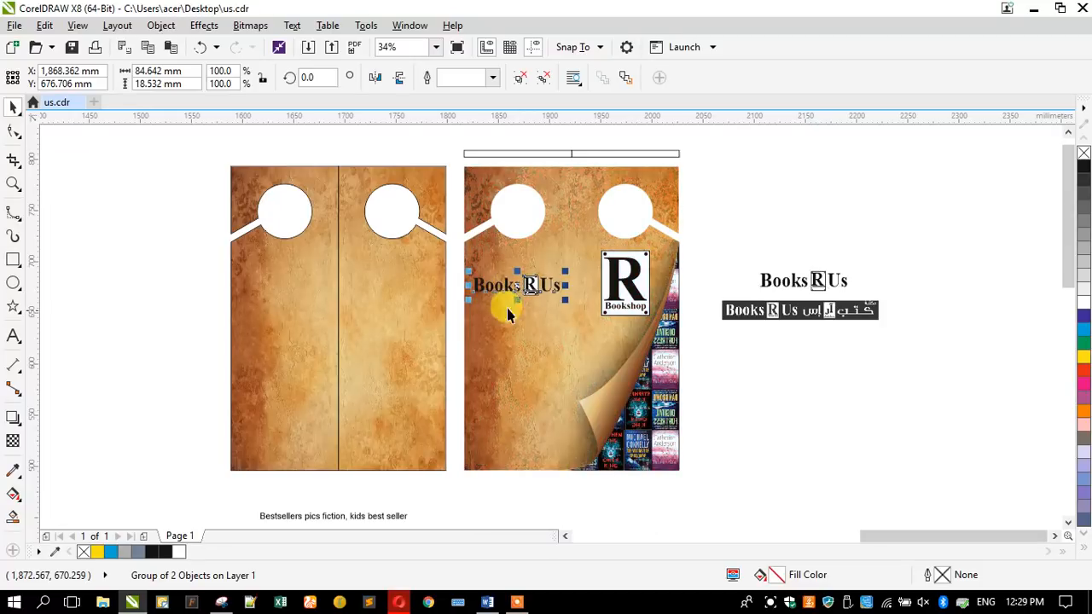
click(490, 153)
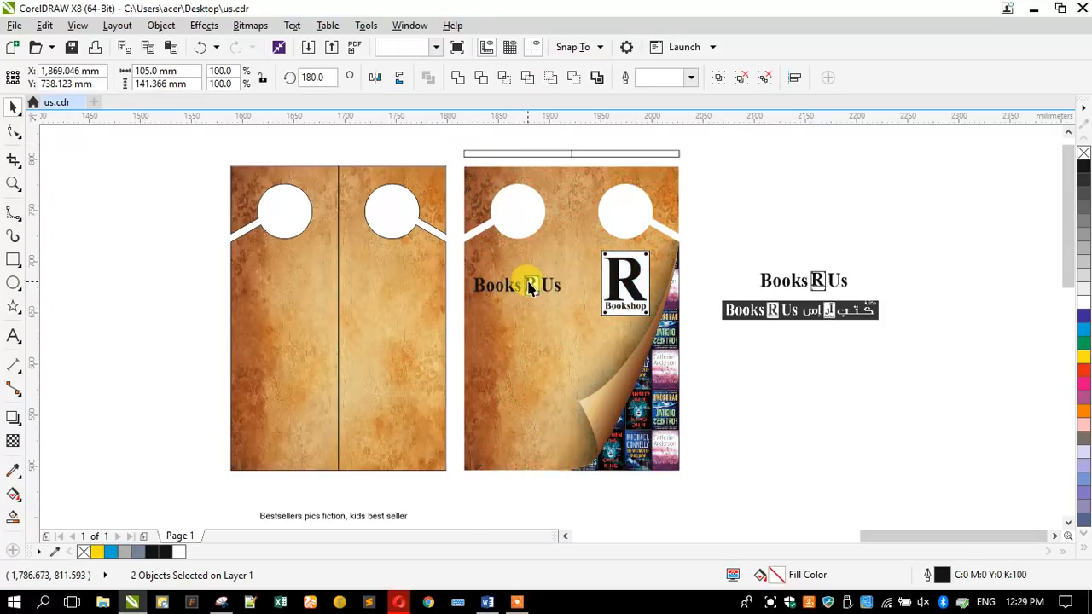
key(Escape)
Move the copied Books R Us logo up slightly and place a duplicate directly beneath it
mouse_move(528, 282)
mouse_down()
mouse_move(532, 319)
mouse_move(518, 257)
mouse_move(522, 265)
mouse_up()
drag(530, 337, 522, 290)
click(200, 235)
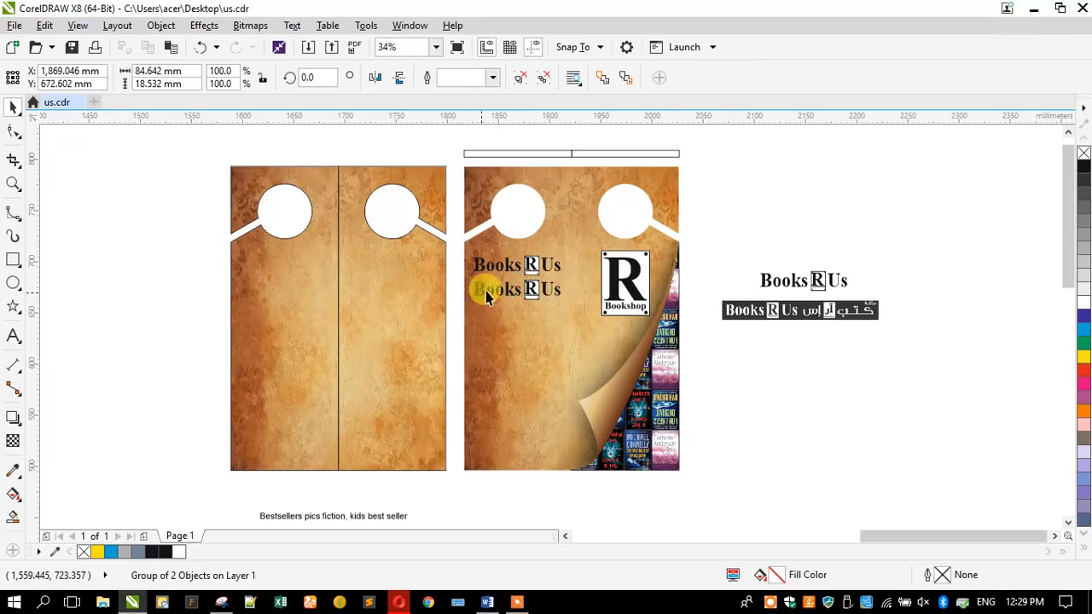
Mirror the parchment background horizontally inside the PowerClip of the hanger with the page curl
scroll(491, 275, up, 2)
scroll(484, 271, up, 1)
scroll(483, 272, down, 1)
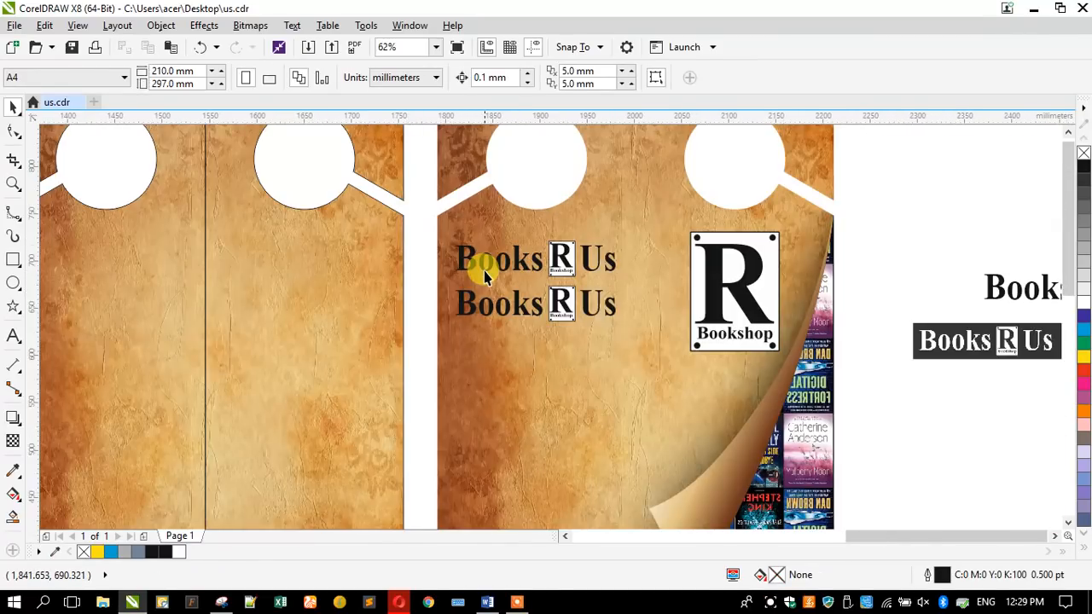
scroll(484, 275, down, 1)
scroll(484, 275, up, 1)
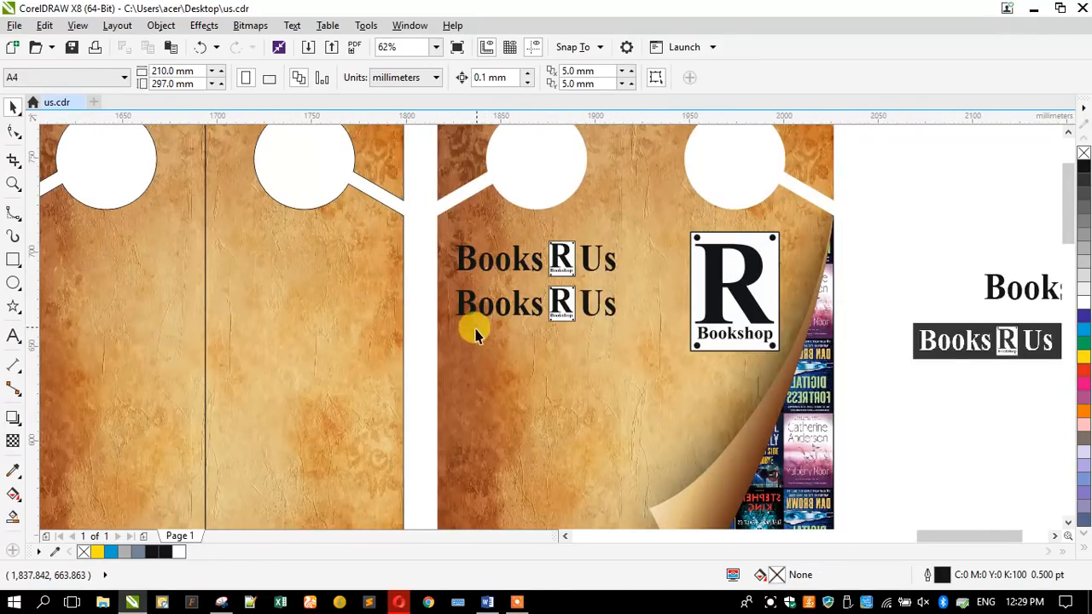
click(457, 350)
double_click(457, 349)
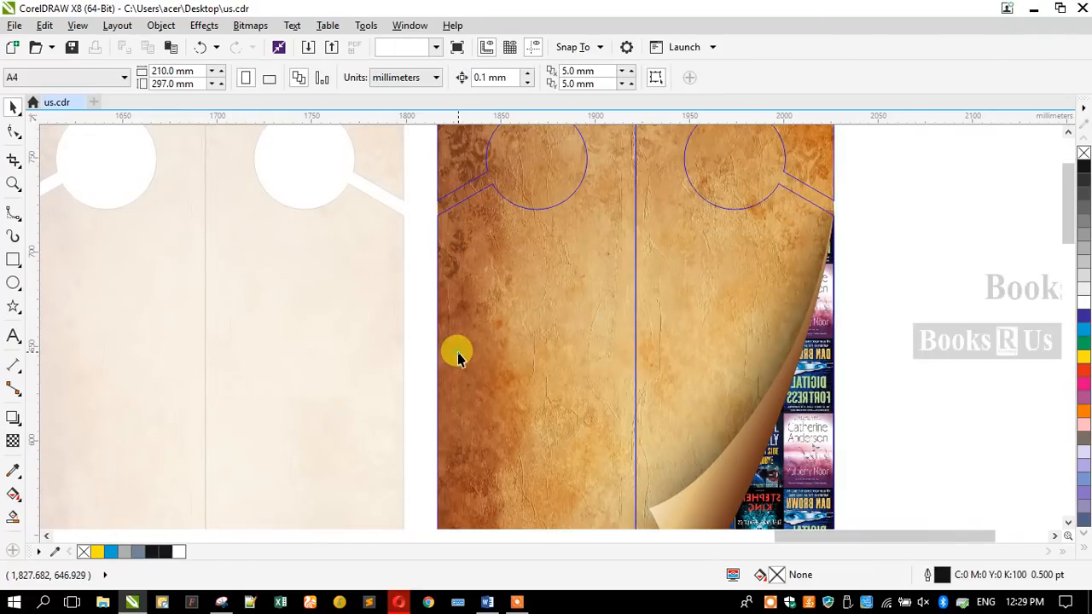
click(399, 79)
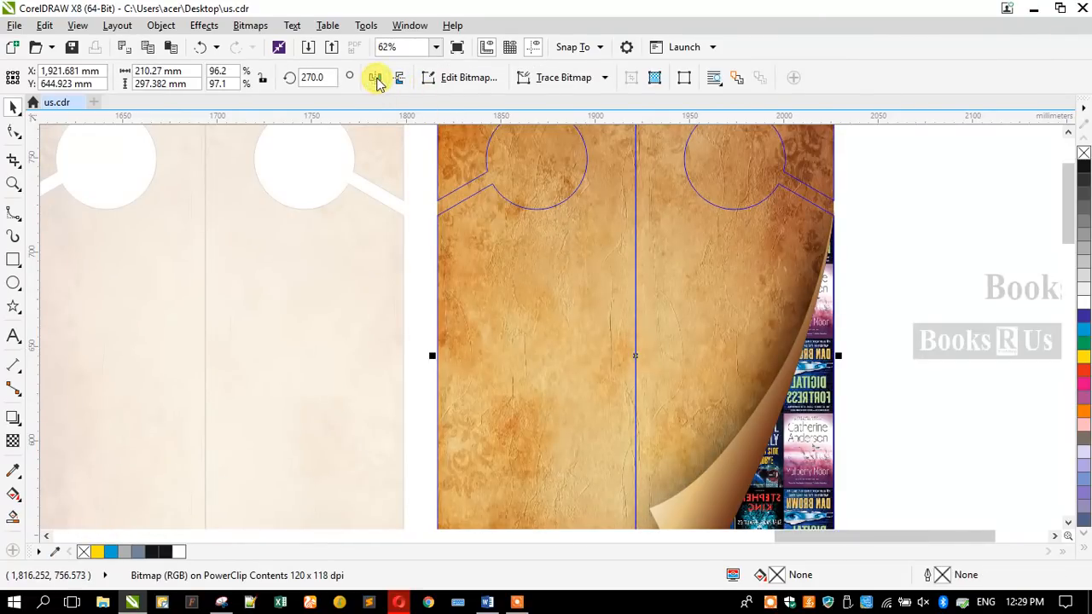
ctrl+click(934, 190)
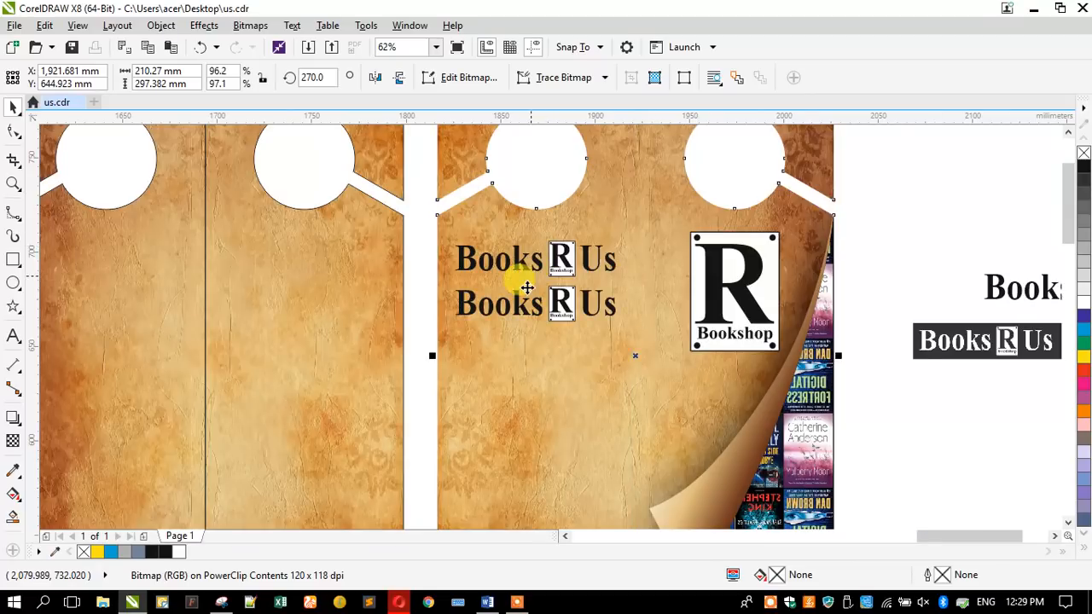
scroll(525, 287, down, 1)
click(717, 236)
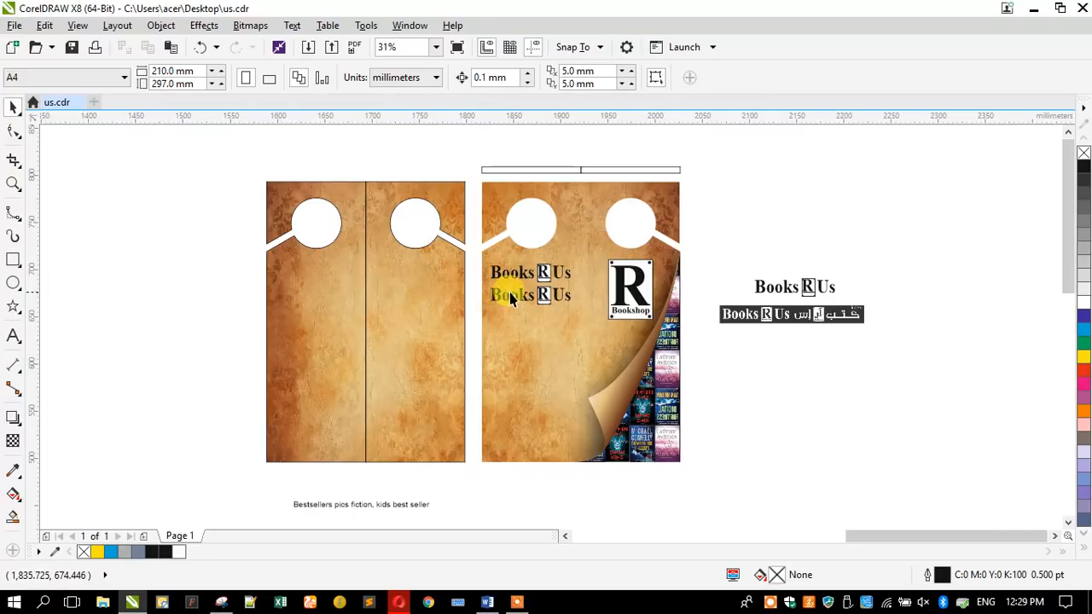
scroll(527, 273, up, 1)
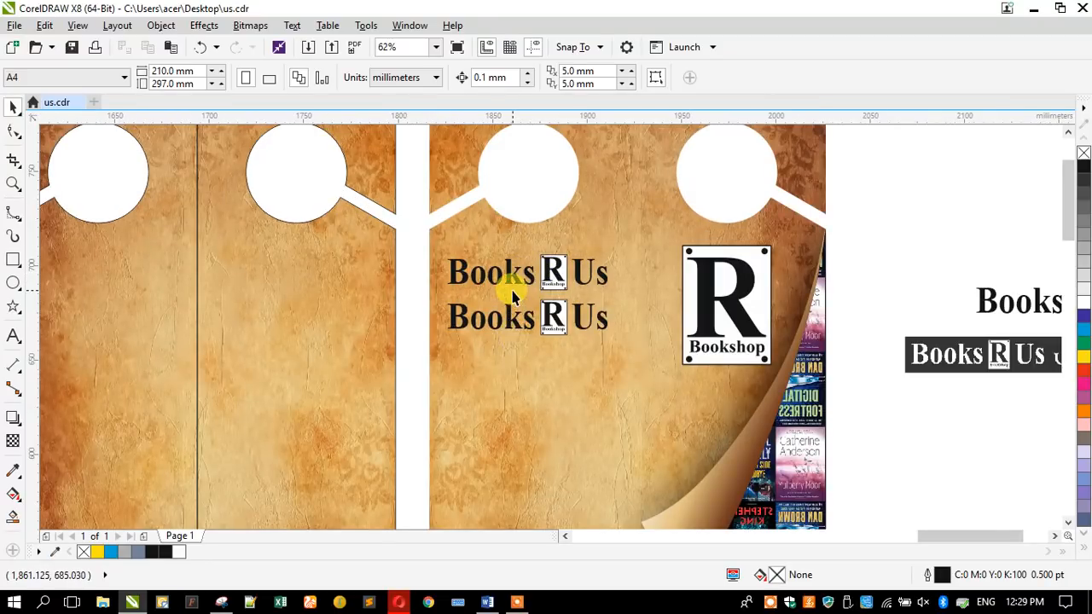
Place a copy of the bestsellers text below the two Books R Us logos and replace its wording with the shop's six lines of contact details
scroll(503, 251, down, 1)
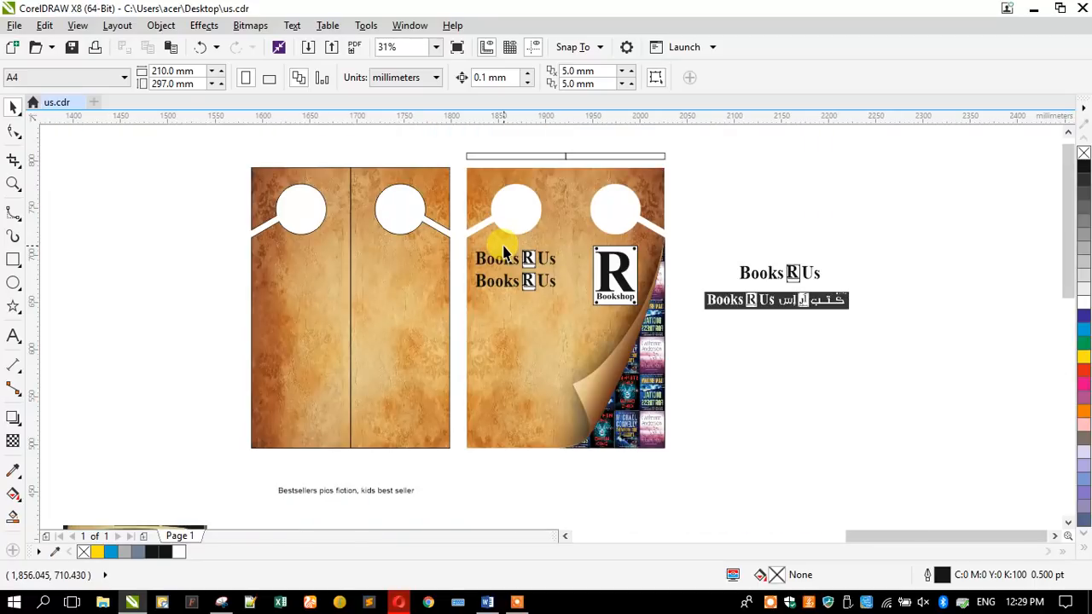
drag(337, 489, 542, 309)
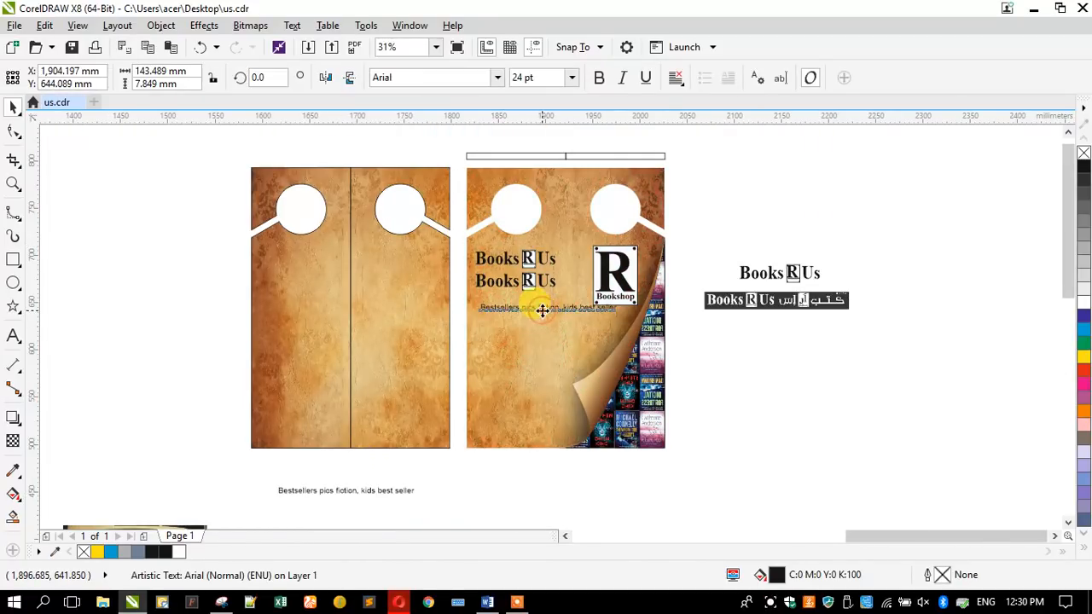
click(17, 332)
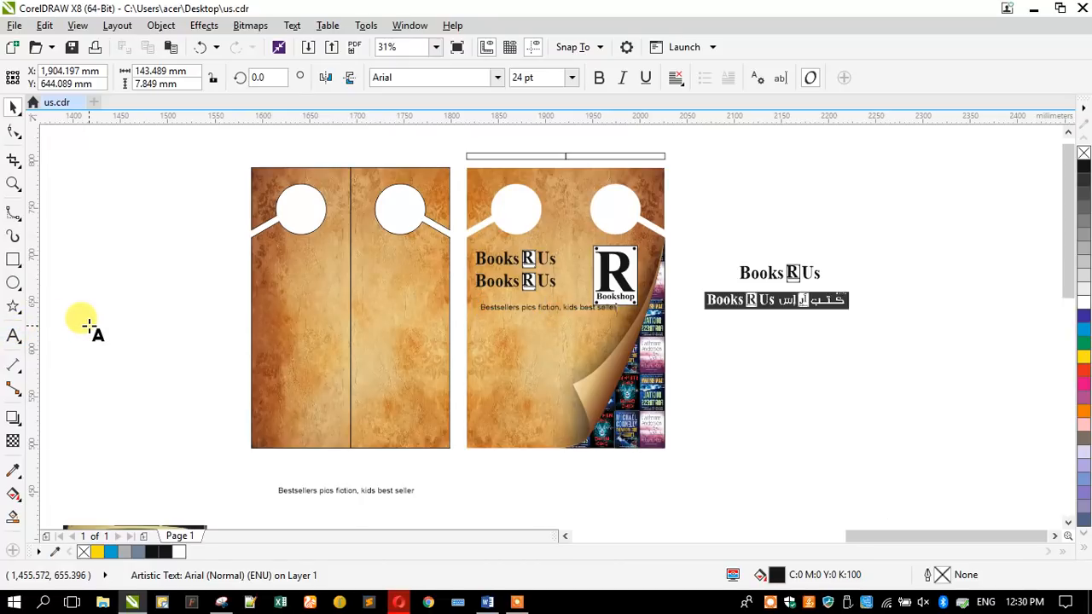
key(ctrl+a)
text(Te)
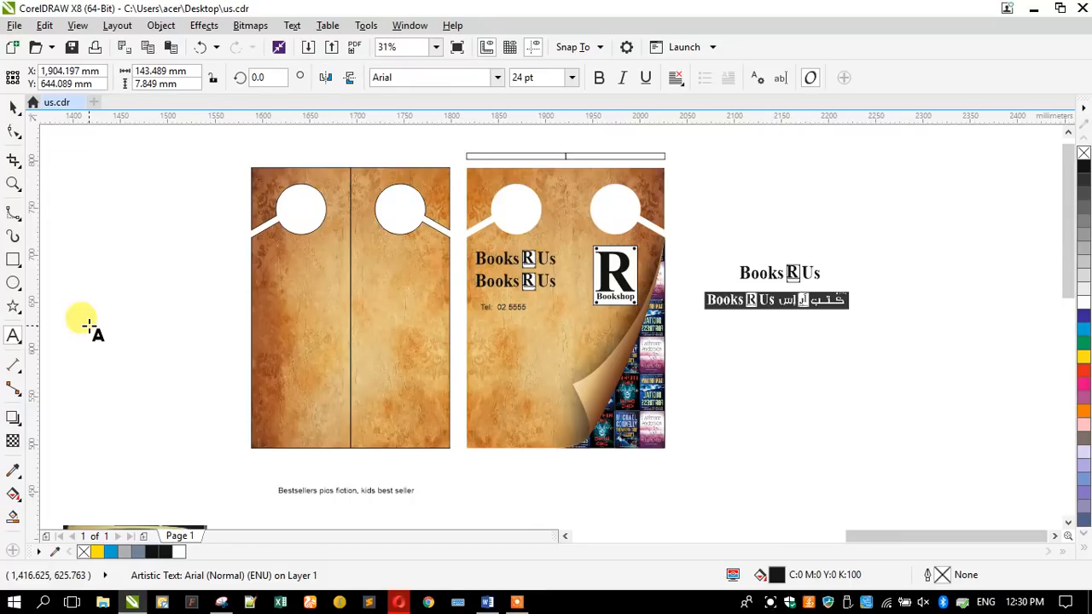
key(Escape)
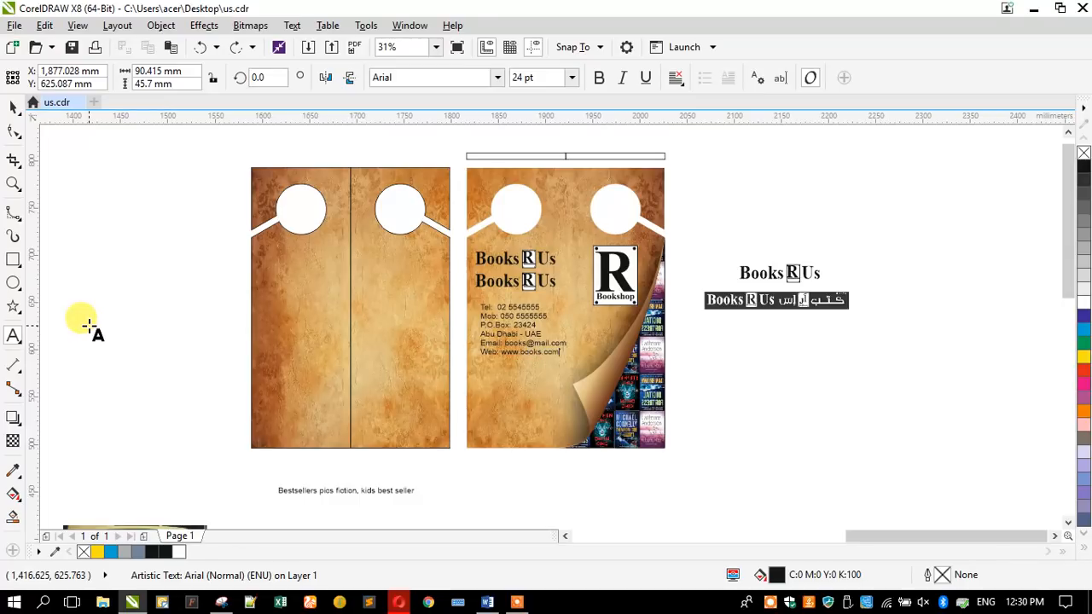
key(ctrl+z)
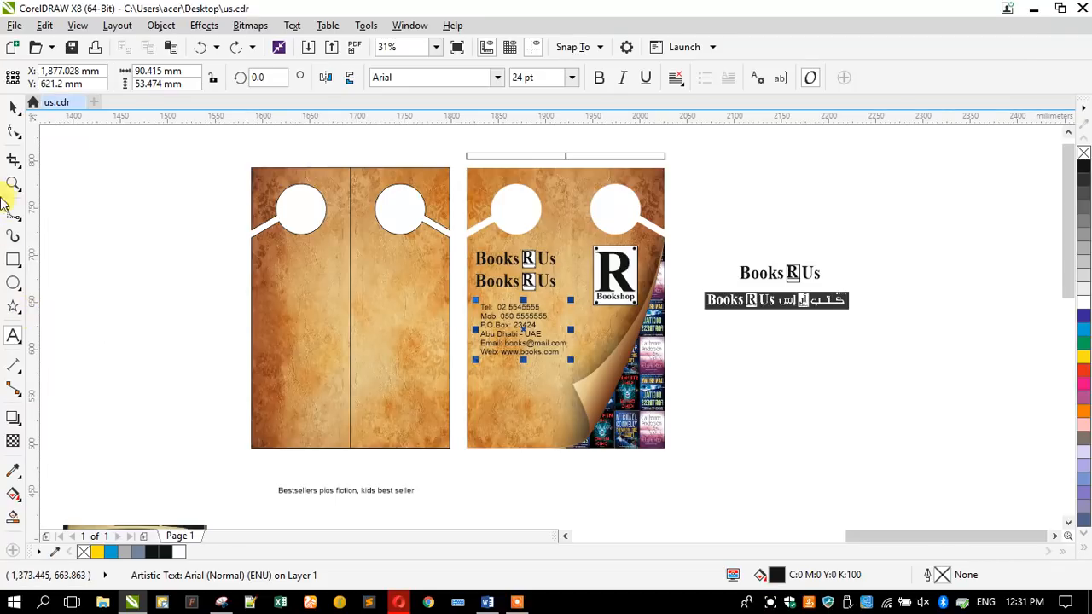
Set the font size of the contact details to 18 pt
click(14, 106)
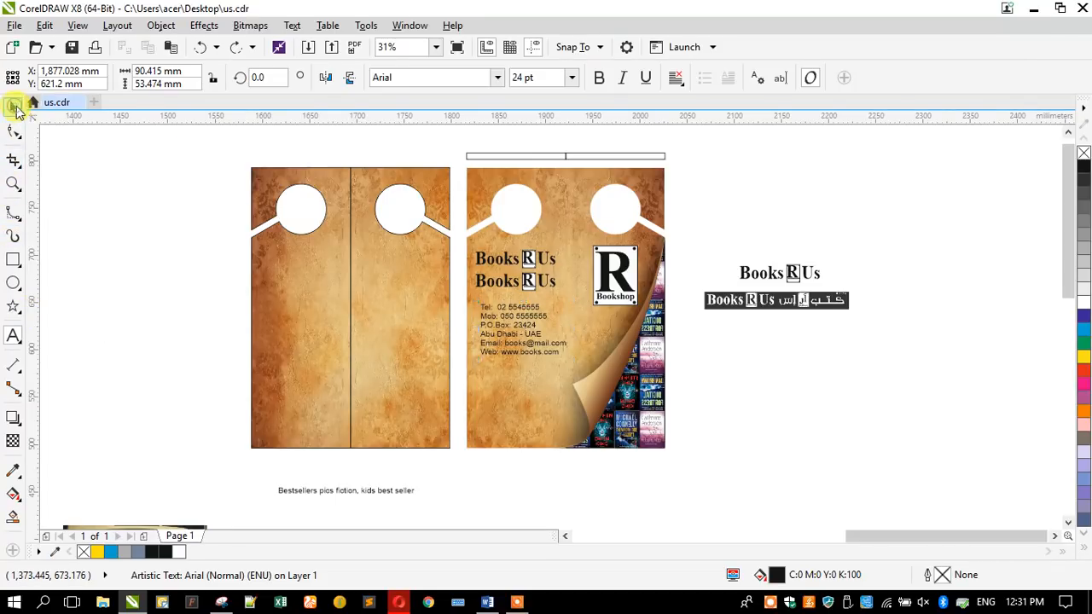
click(516, 78)
text(15)
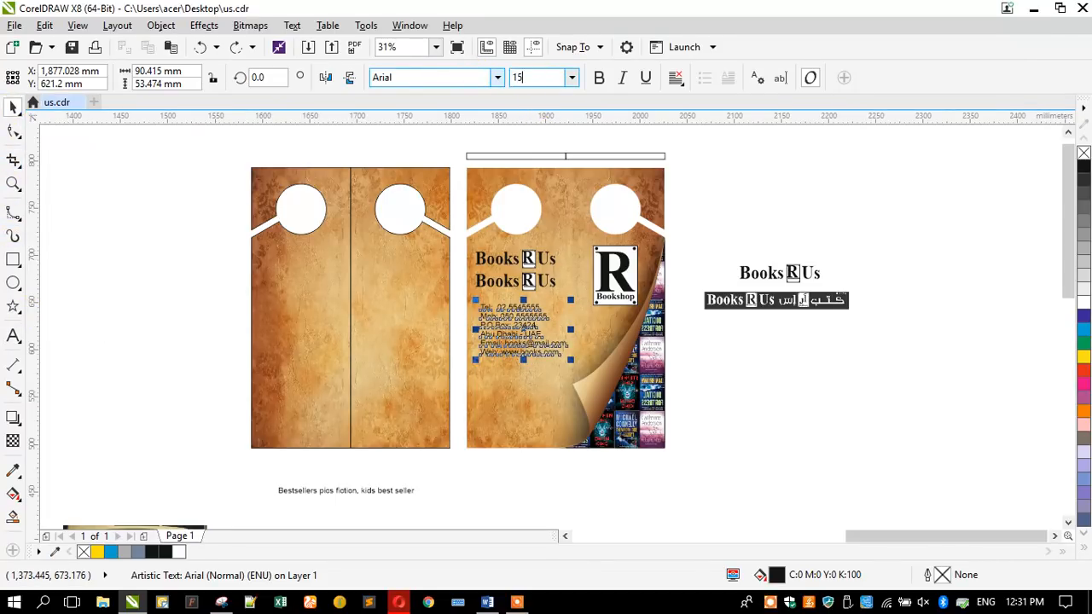
key(Return)
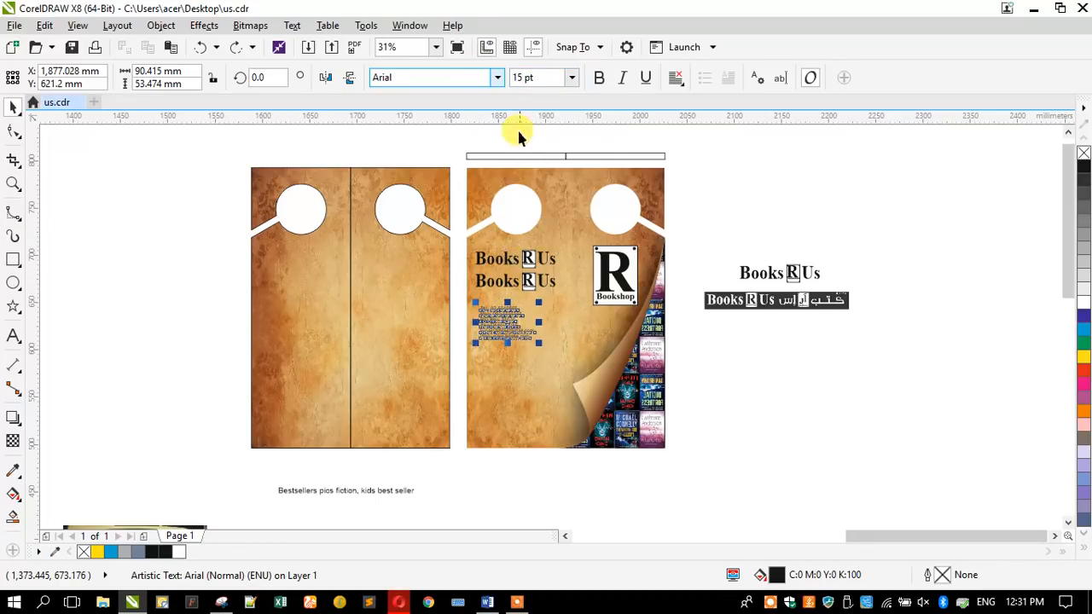
click(523, 79)
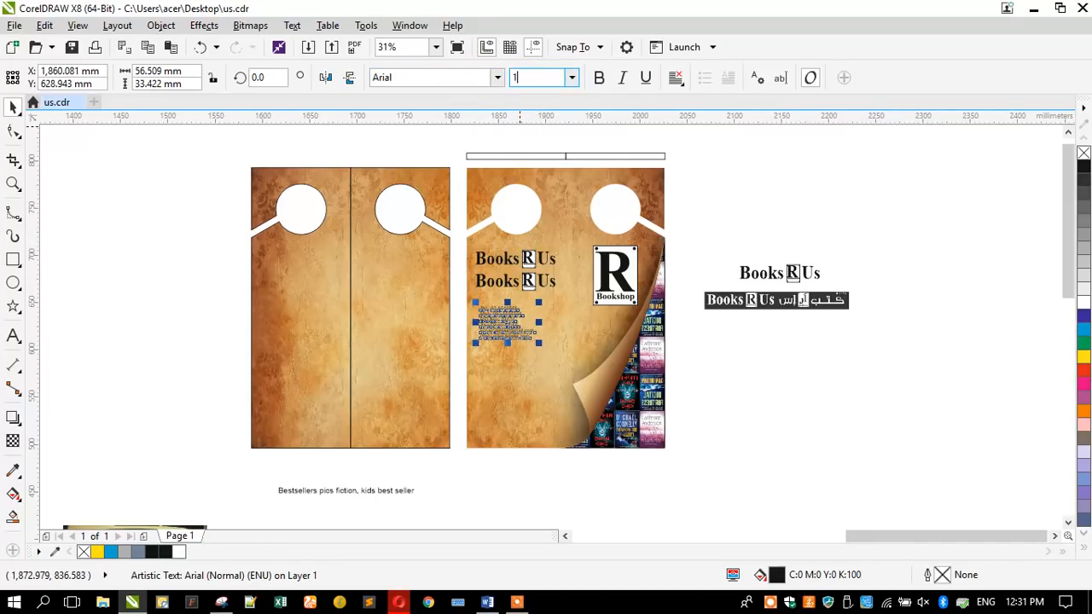
key(Return)
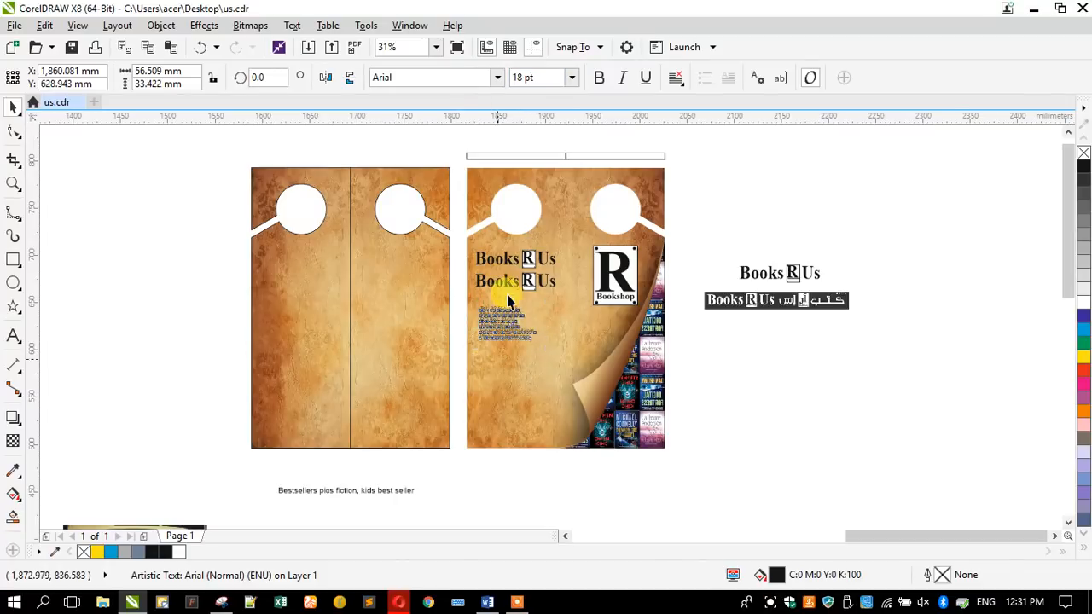
Centre the contact details horizontally on the 105 mm rectangle above the hanger and move them slightly down
click(517, 160)
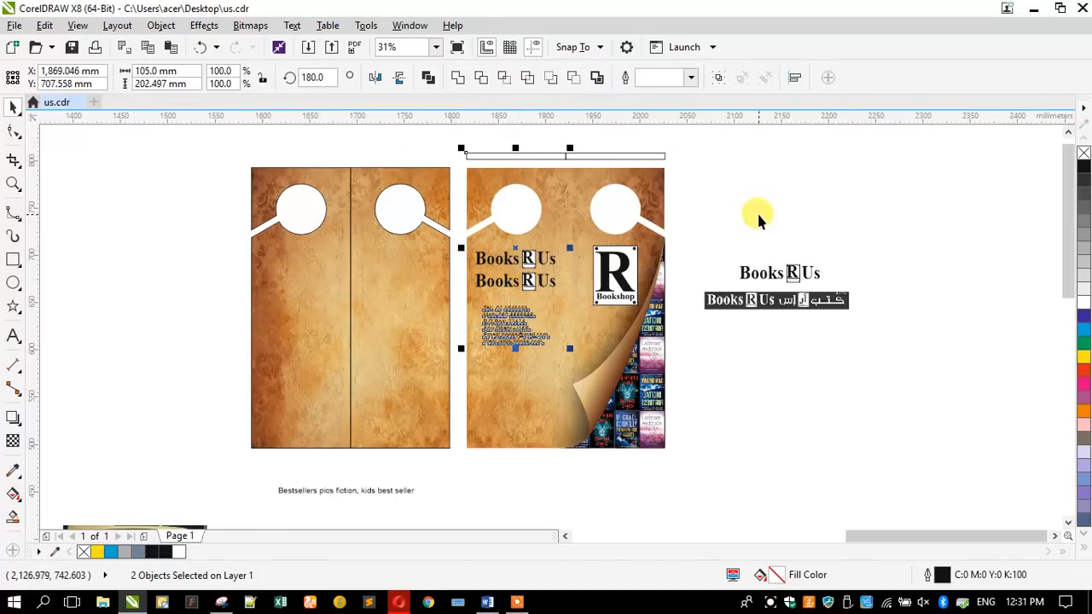
key(Escape)
scroll(540, 386, up, 2)
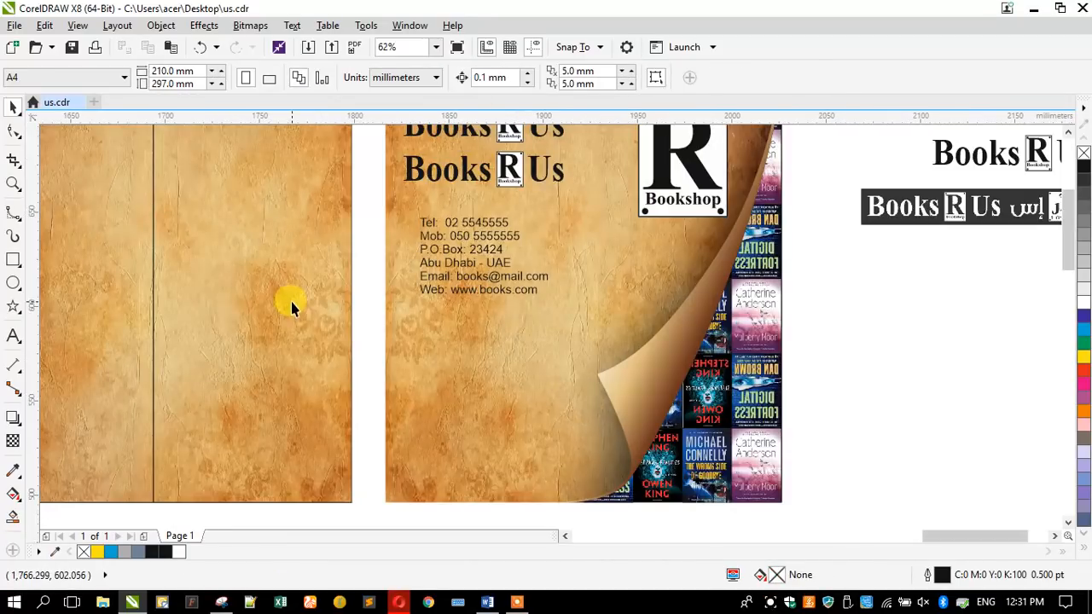
drag(455, 259, 451, 263)
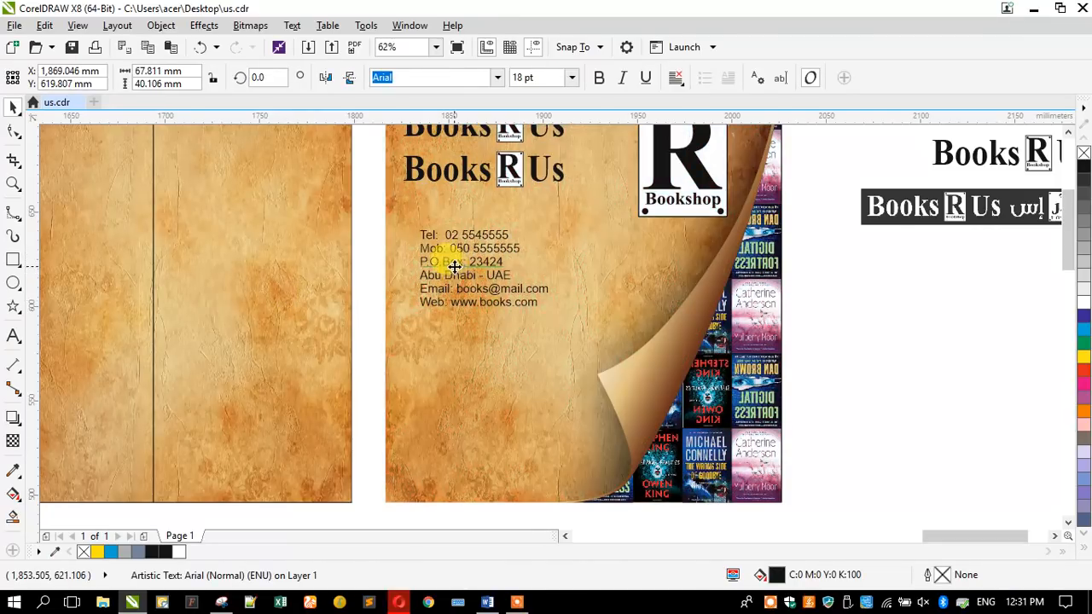
key(Escape)
Draw a rectangle about 70 by 64 mm below the contact details and round its corners to about 5 mm
click(14, 261)
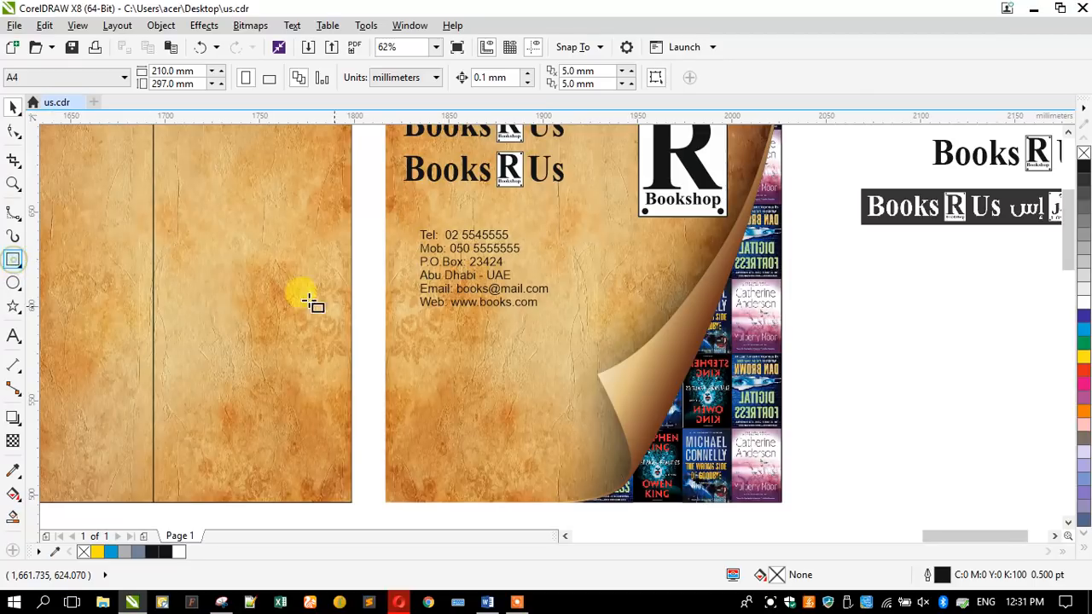
drag(410, 328, 543, 480)
click(14, 134)
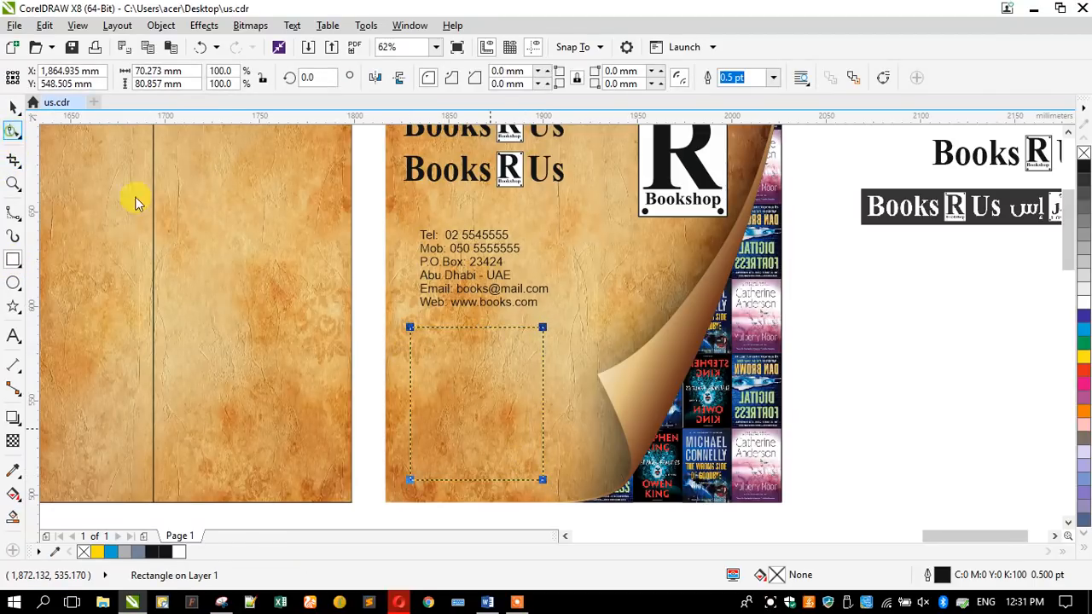
drag(414, 329, 458, 358)
click(14, 107)
click(483, 331)
Centre the rounded rectangle horizontally on the 105 mm rectangle above the hanger
scroll(467, 365, down, 1)
scroll(467, 364, down, 3)
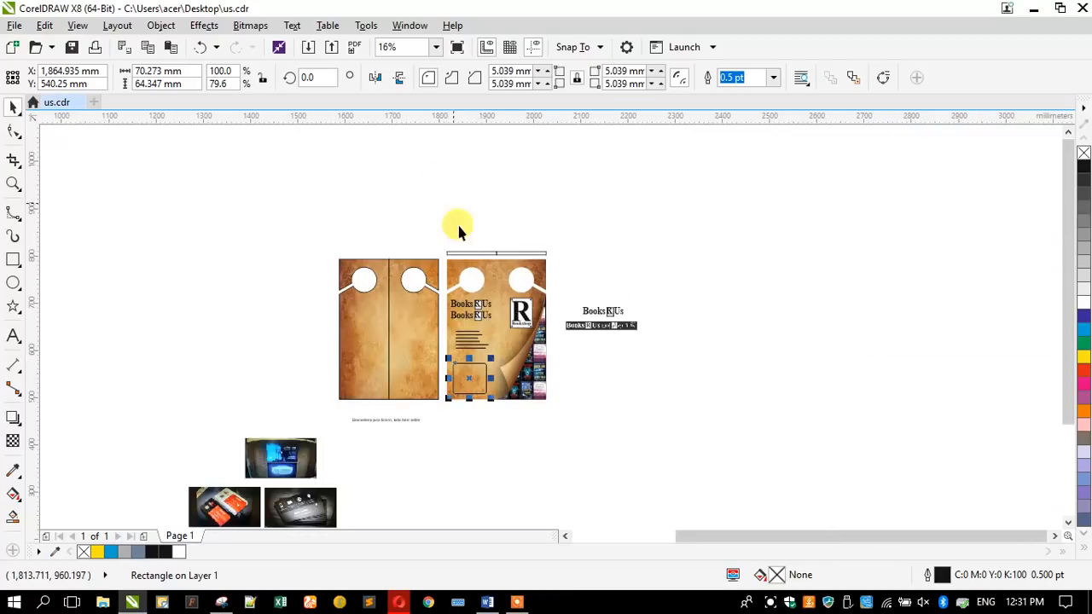
click(456, 247)
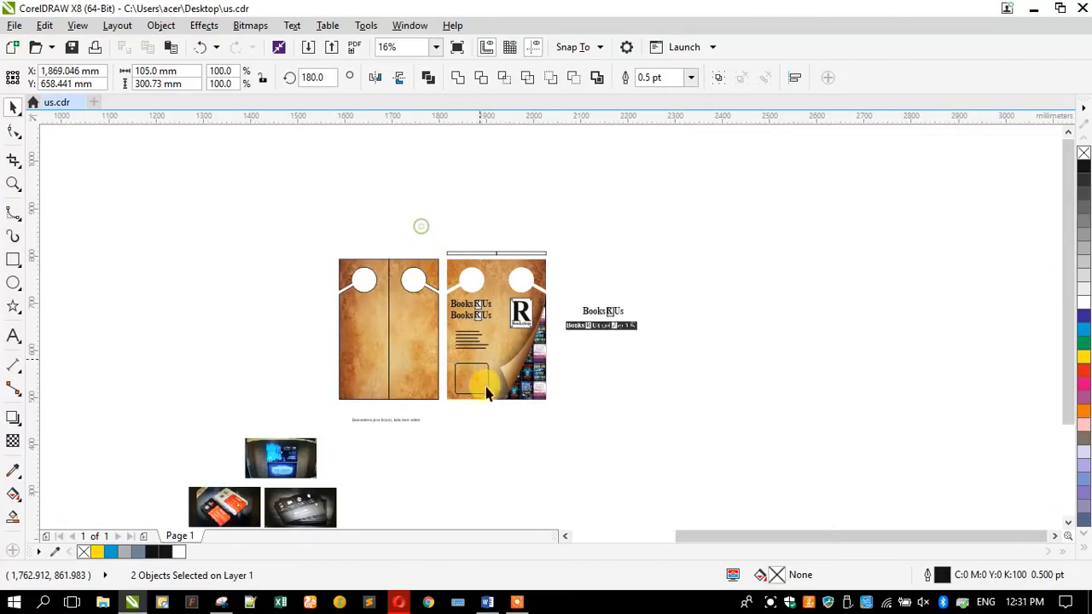
key(Escape)
scroll(463, 378, up, 3)
click(467, 357)
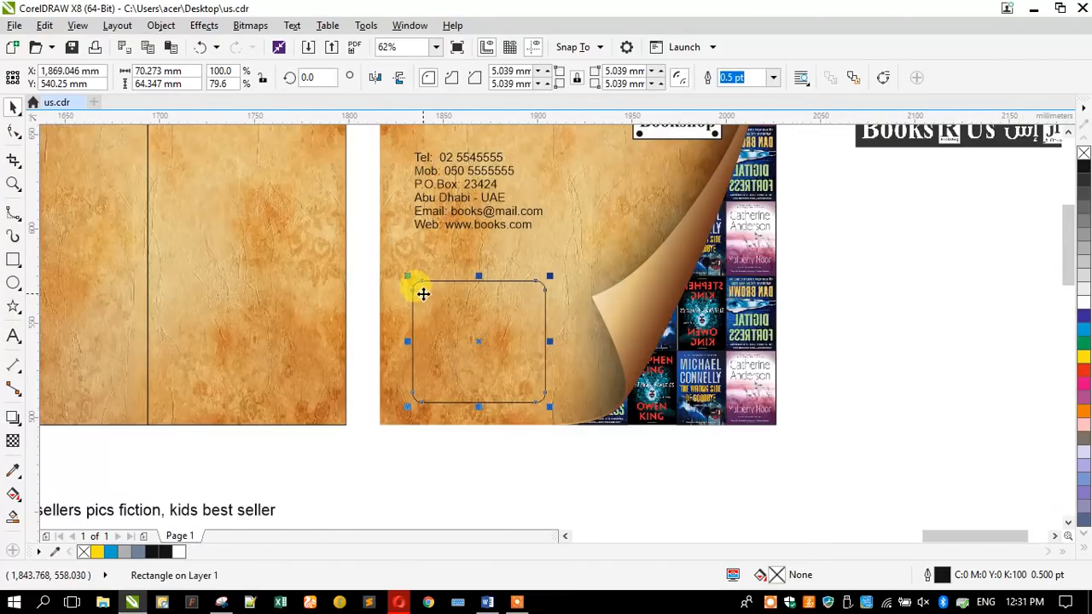
Give the hanger with the page curl a black outline and enlarge the rounded rectangle to about 76 by 75 mm
click(384, 305)
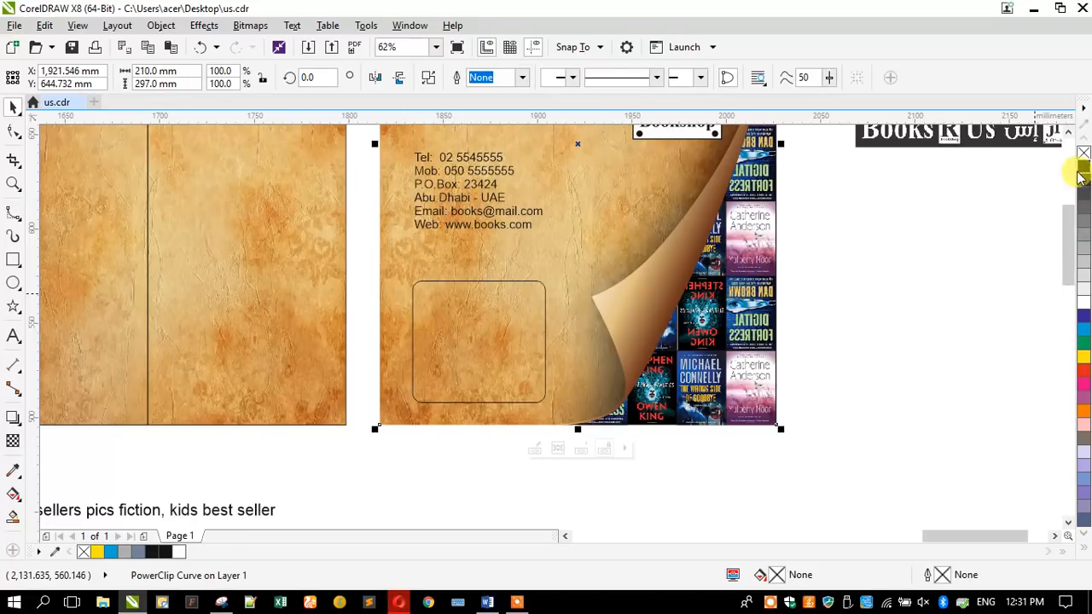
click(463, 369)
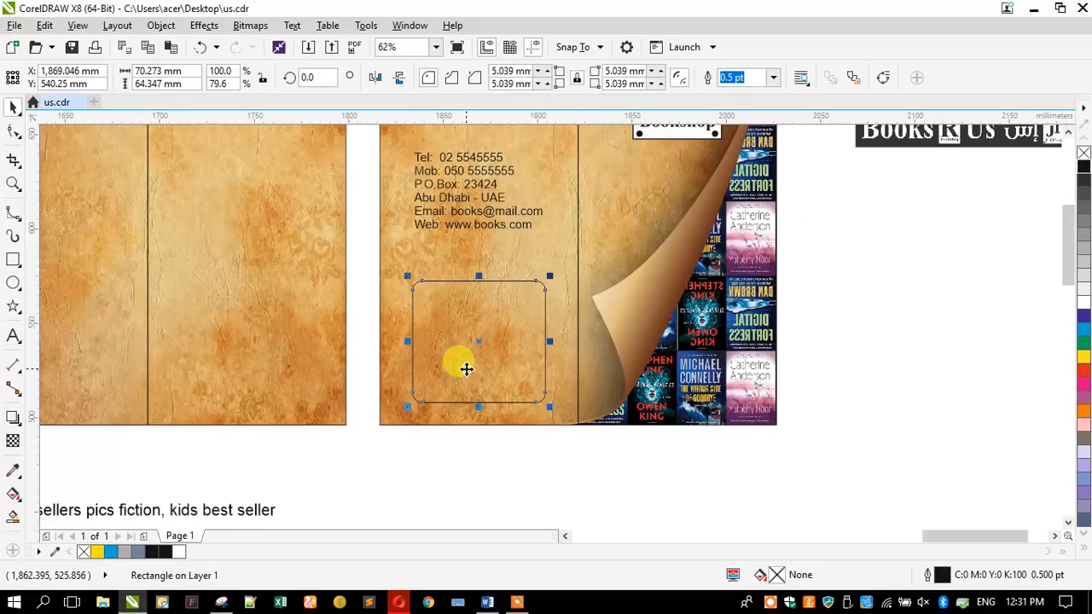
drag(405, 273, 400, 247)
drag(470, 261, 468, 289)
Centre the enlarged rounded rectangle horizontally on its half of the hanger, using the 105 mm rectangle above as reference
scroll(455, 361, down, 2)
scroll(446, 317, up, 1)
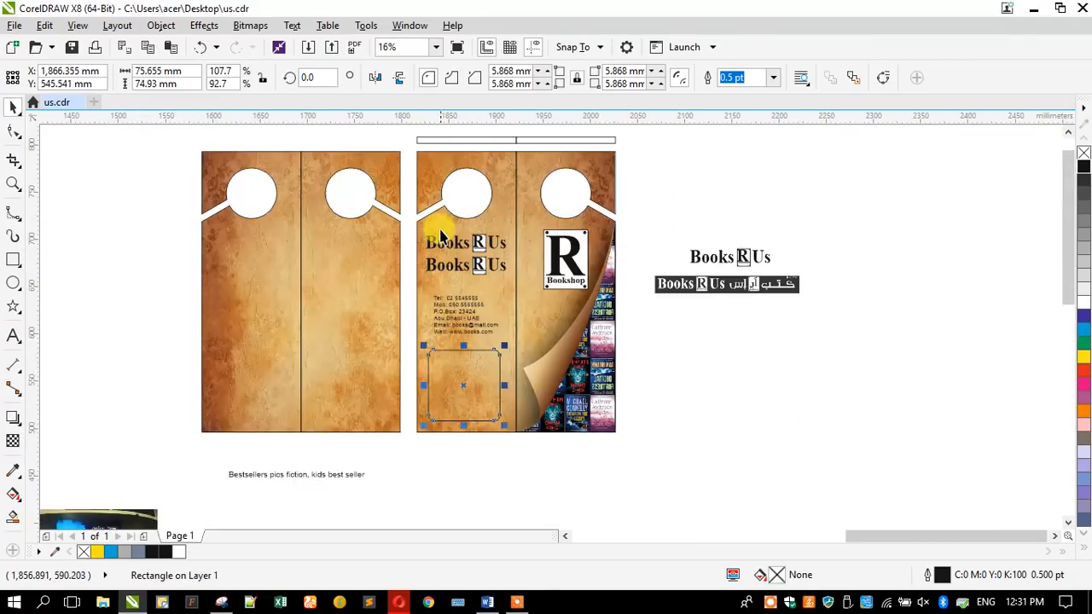
shift+click(446, 139)
key(c)
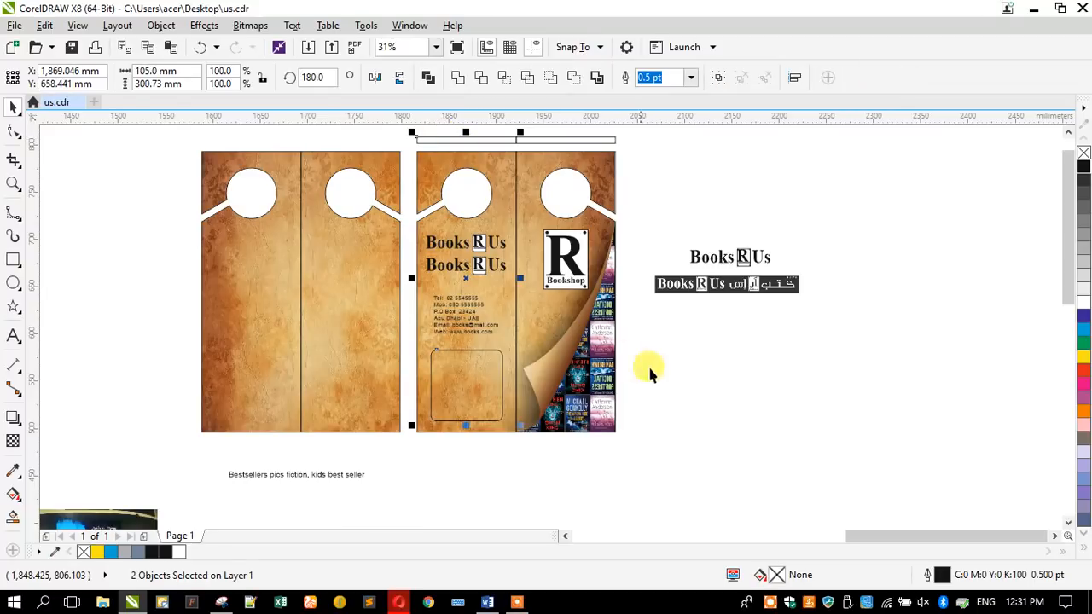
click(691, 376)
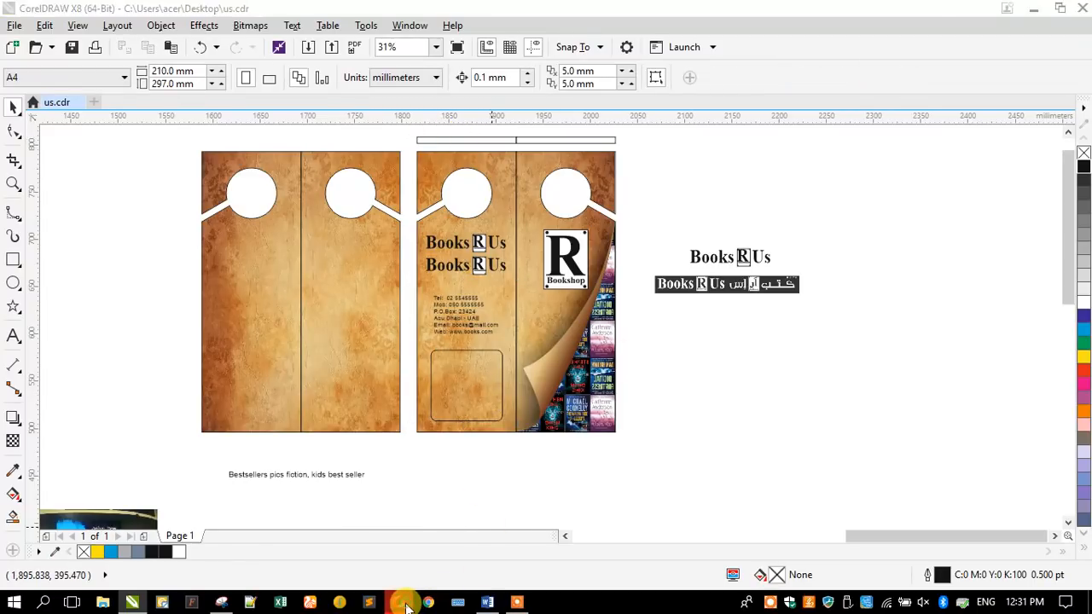
Switch to the Opera browser, search for "google map" and return to CorelDRAW
click(399, 601)
click(409, 39)
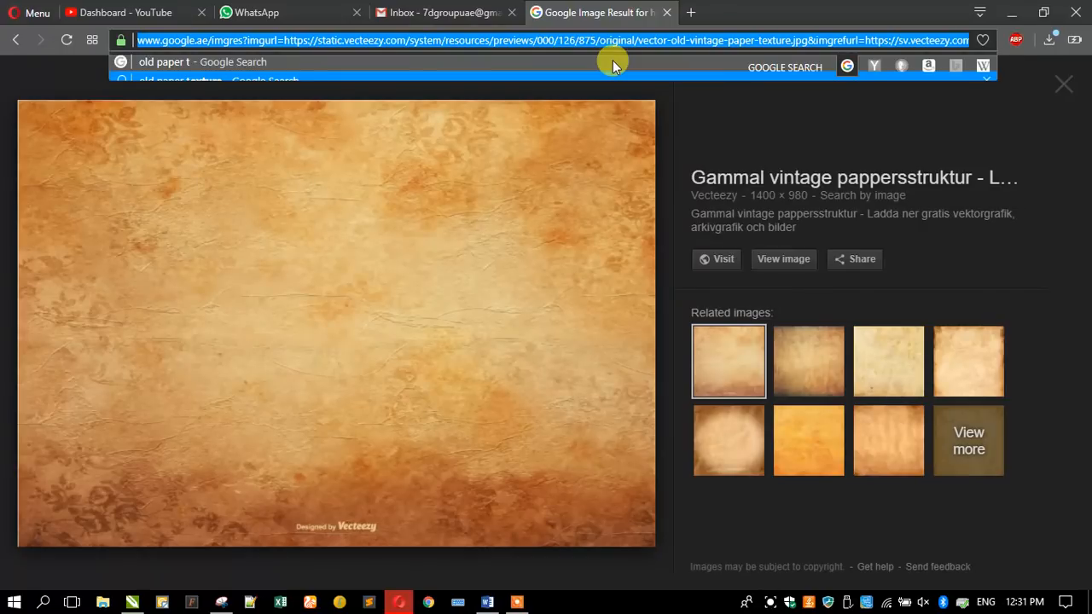
text(googe)
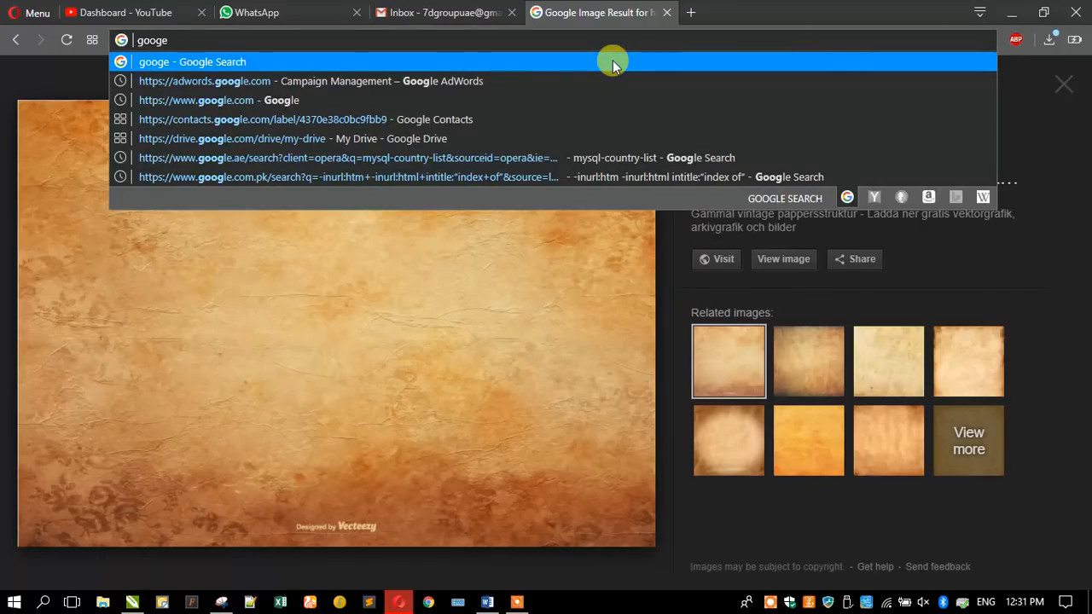
key(BackSpace)
text(le map)
key(Return)
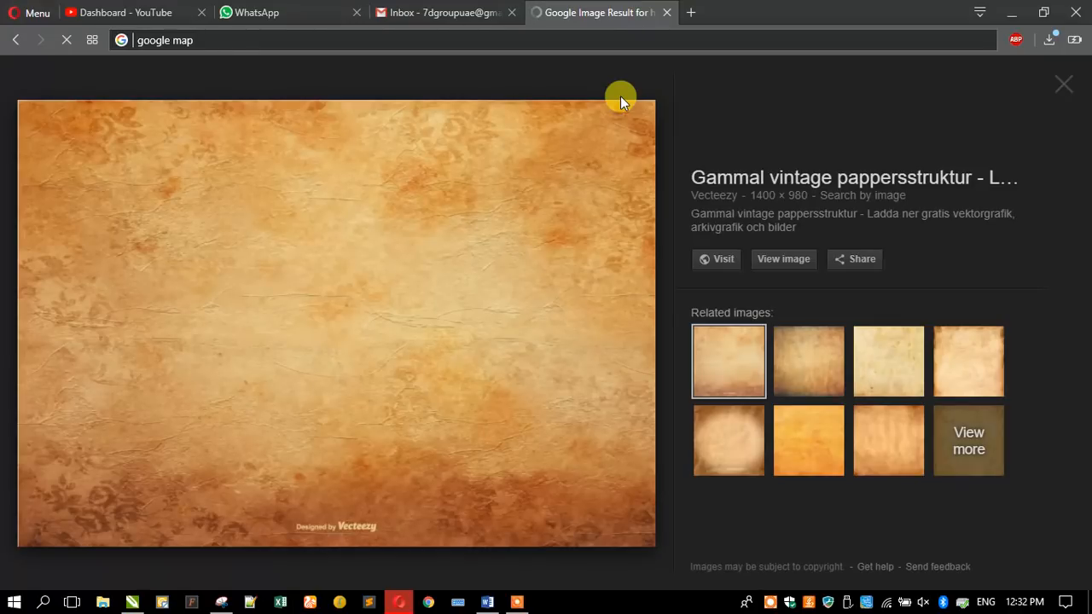
click(1014, 16)
Fill the rounded rectangle with white and remove its outline
click(470, 388)
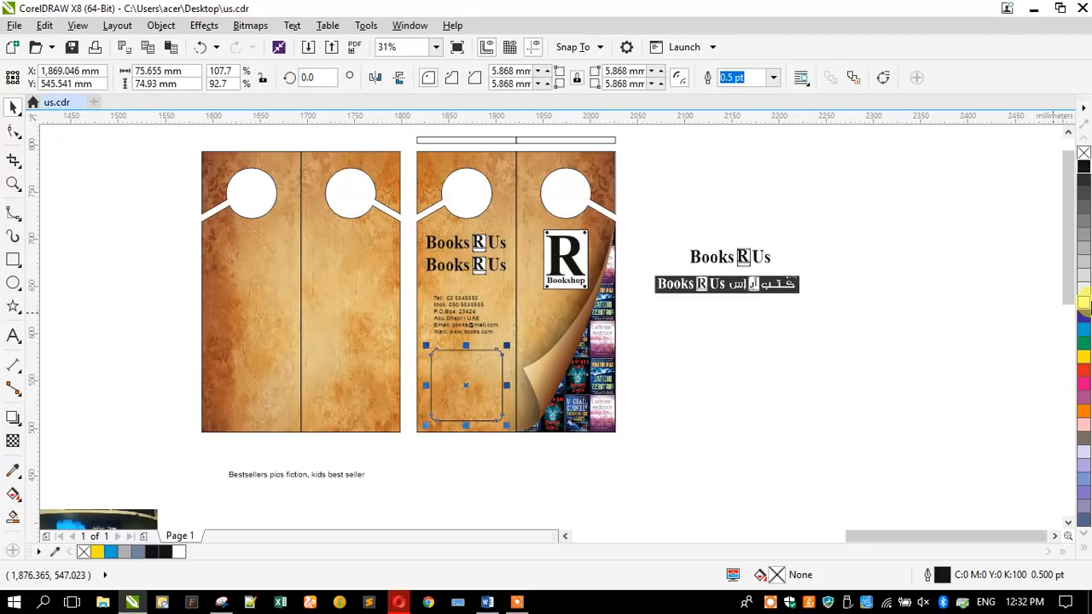
click(1083, 300)
right_click(1083, 152)
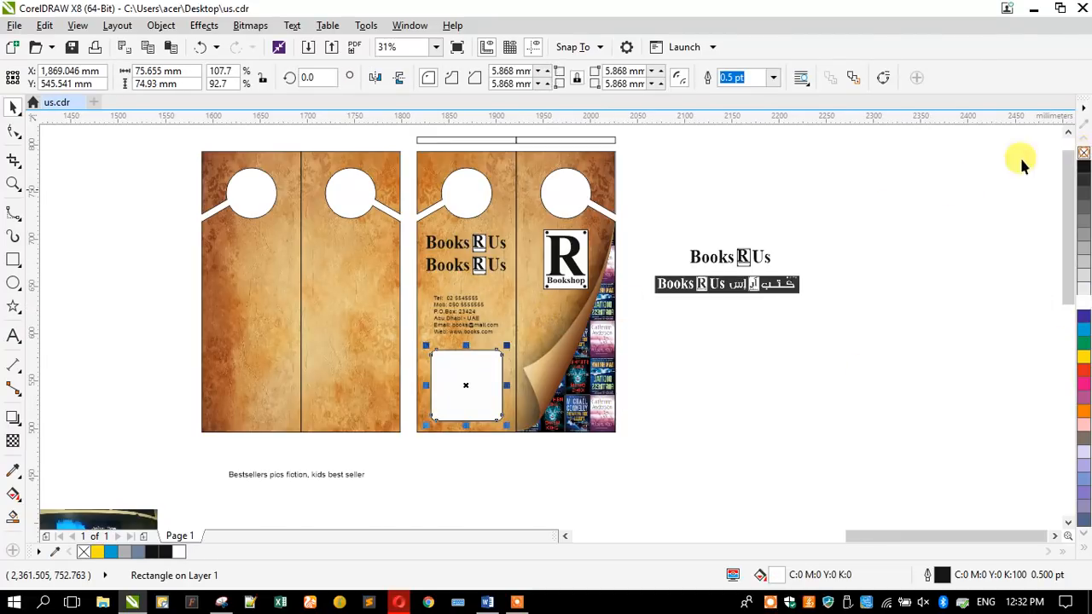
click(157, 304)
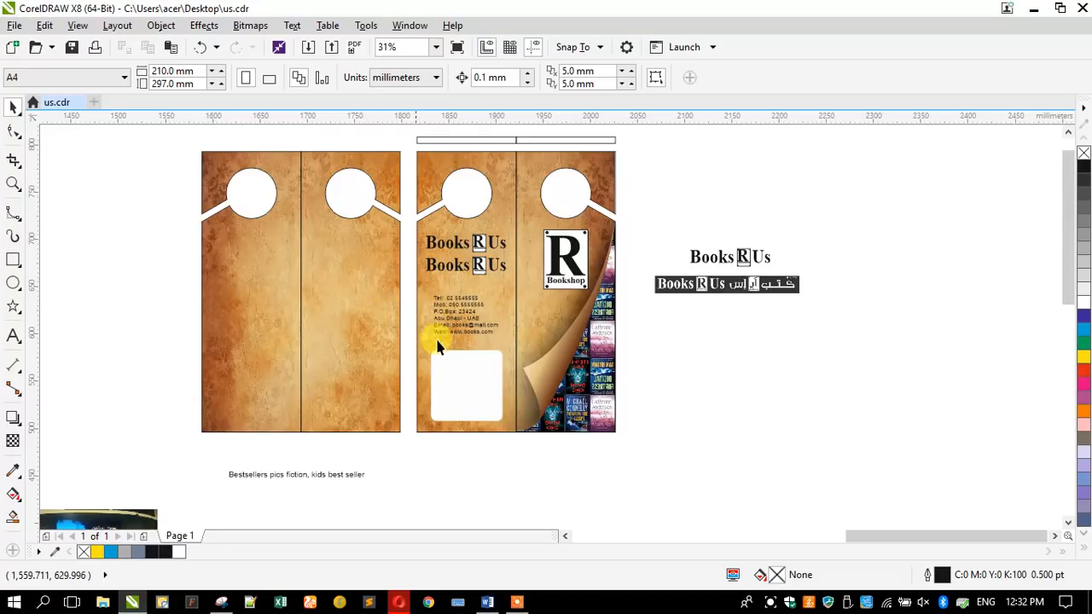
click(452, 365)
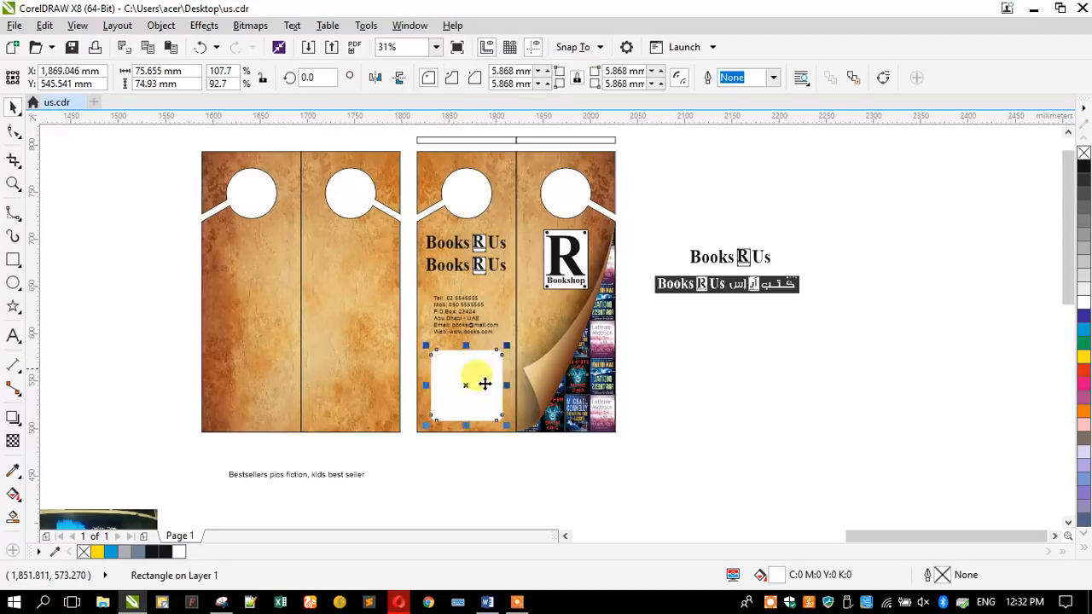
click(724, 398)
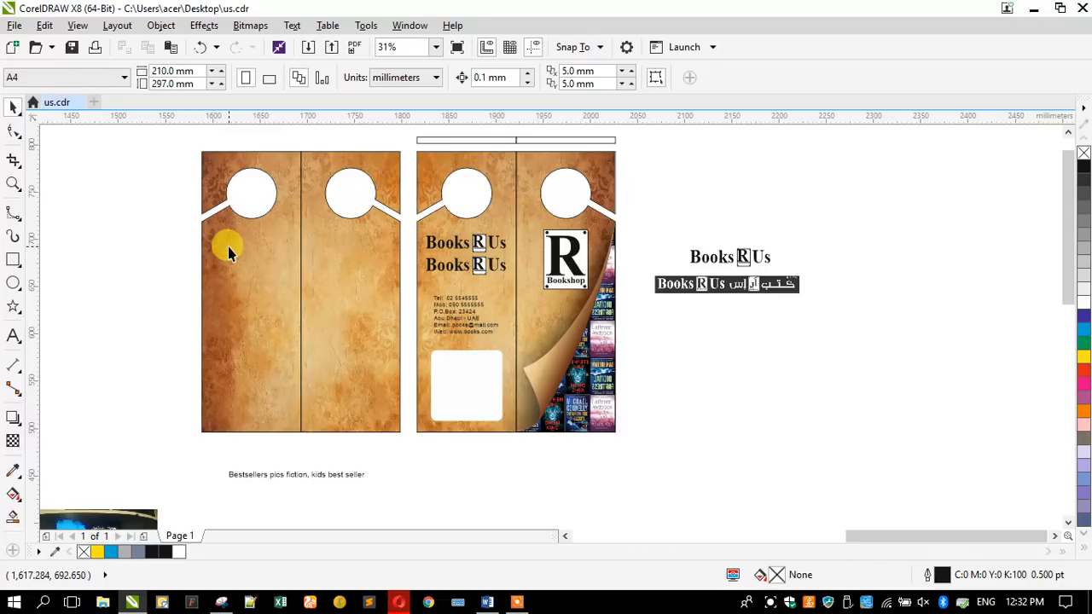
Copy the bottom row of four book covers from behind the page curl and place the copy across the plain hanger's left half
click(559, 396)
ctrl+click(560, 396)
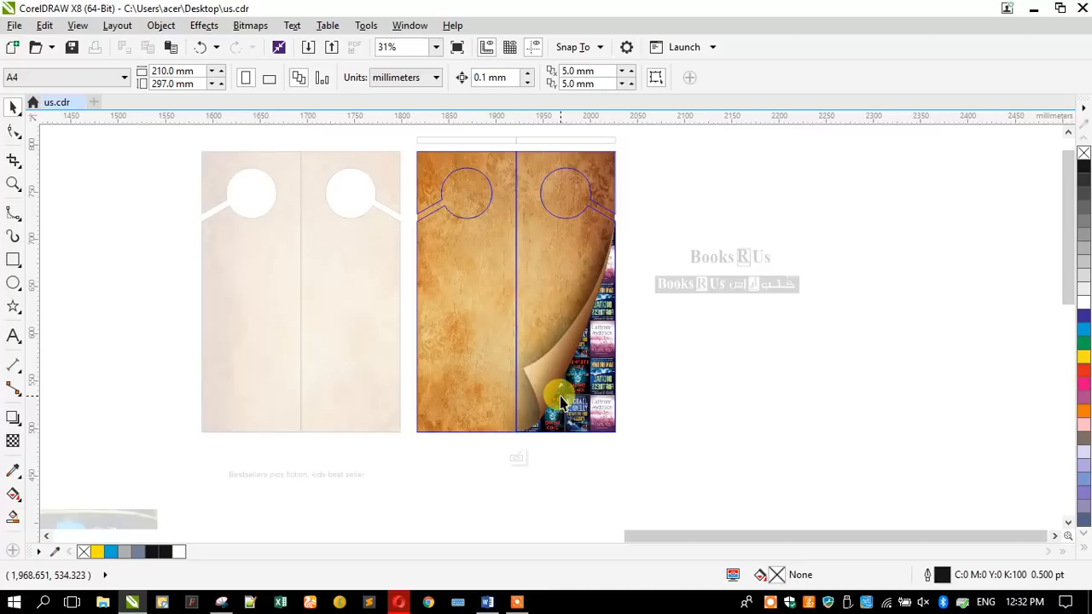
ctrl+click(595, 407)
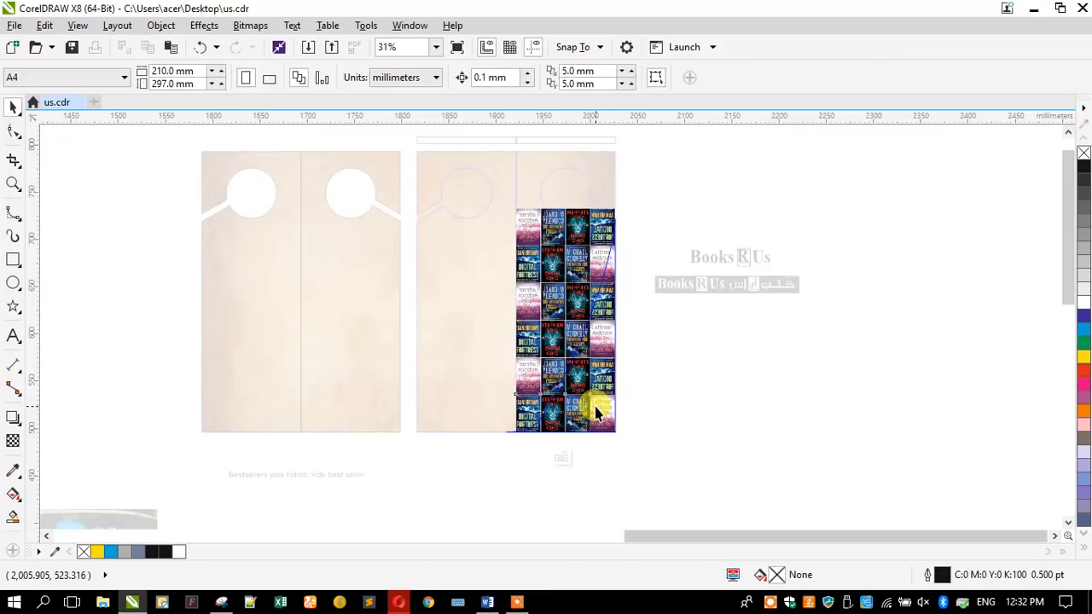
ctrl+click(595, 407)
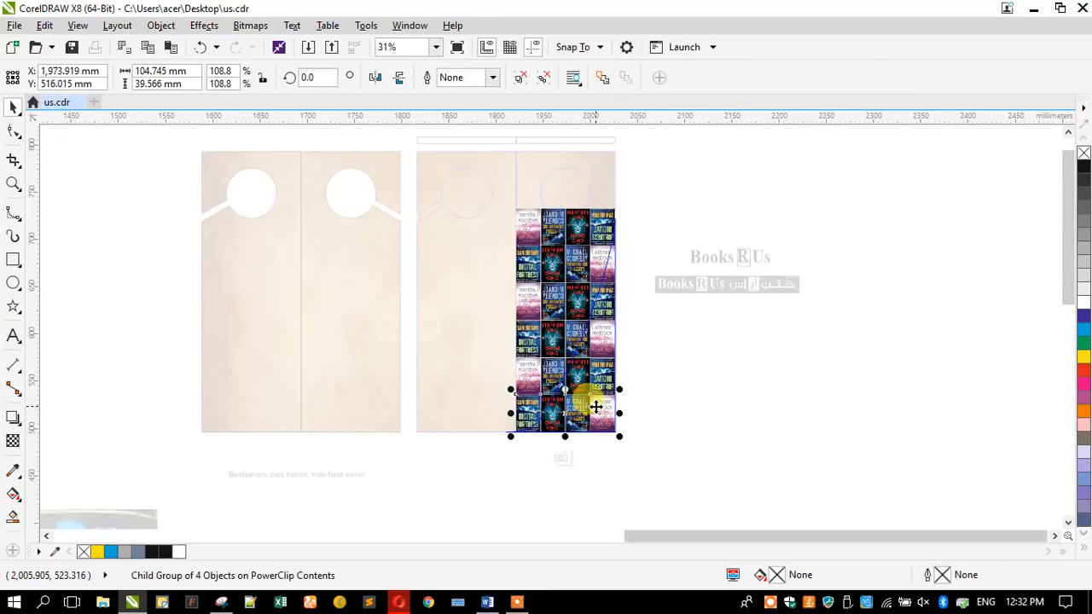
ctrl+click(272, 458)
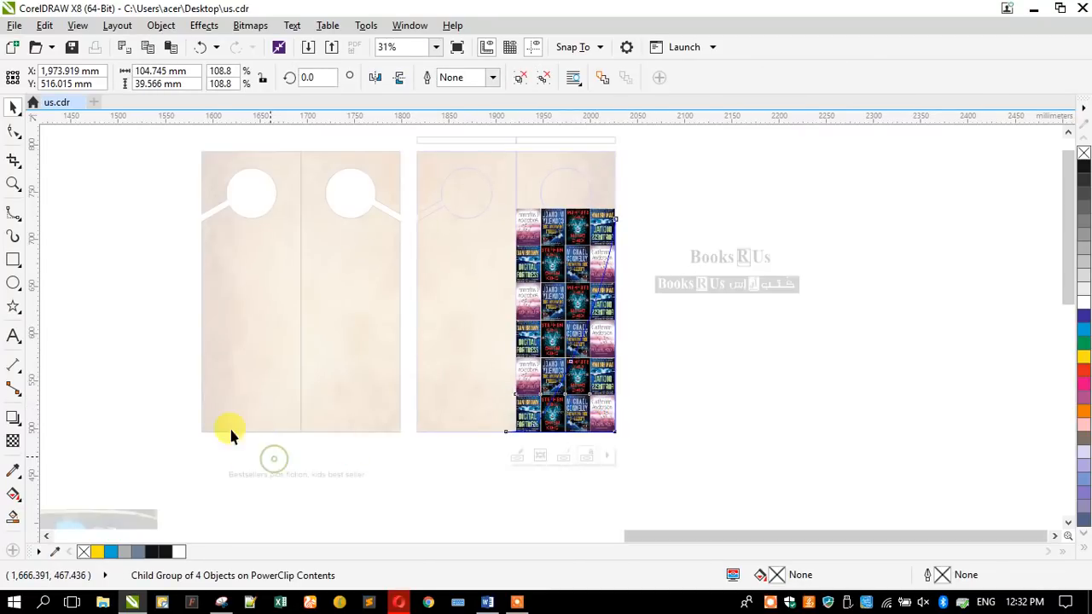
ctrl+click(175, 305)
right_click(160, 280)
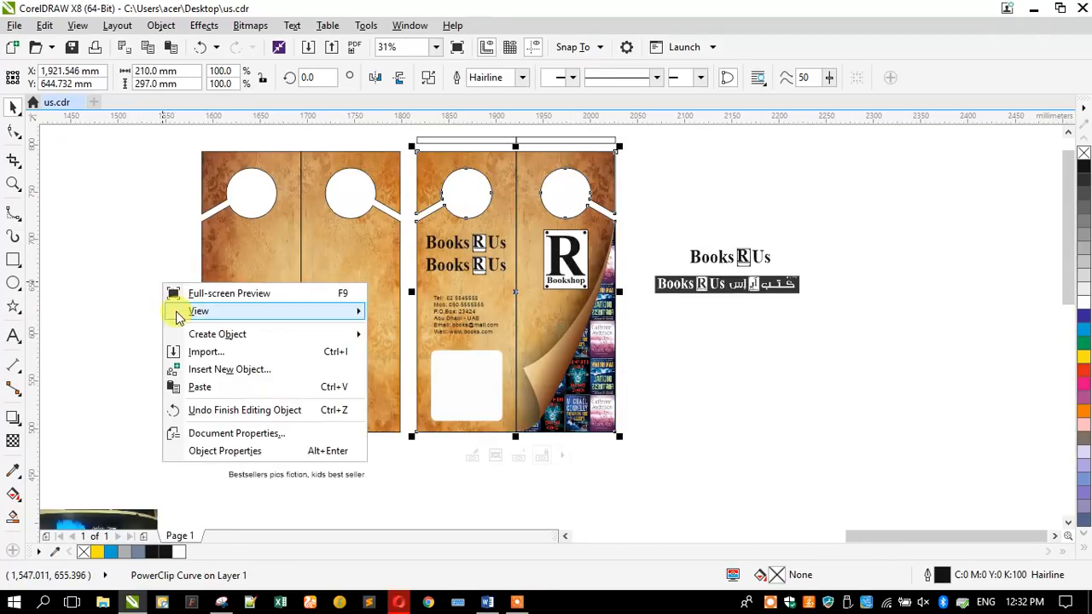
click(191, 383)
drag(540, 426, 217, 269)
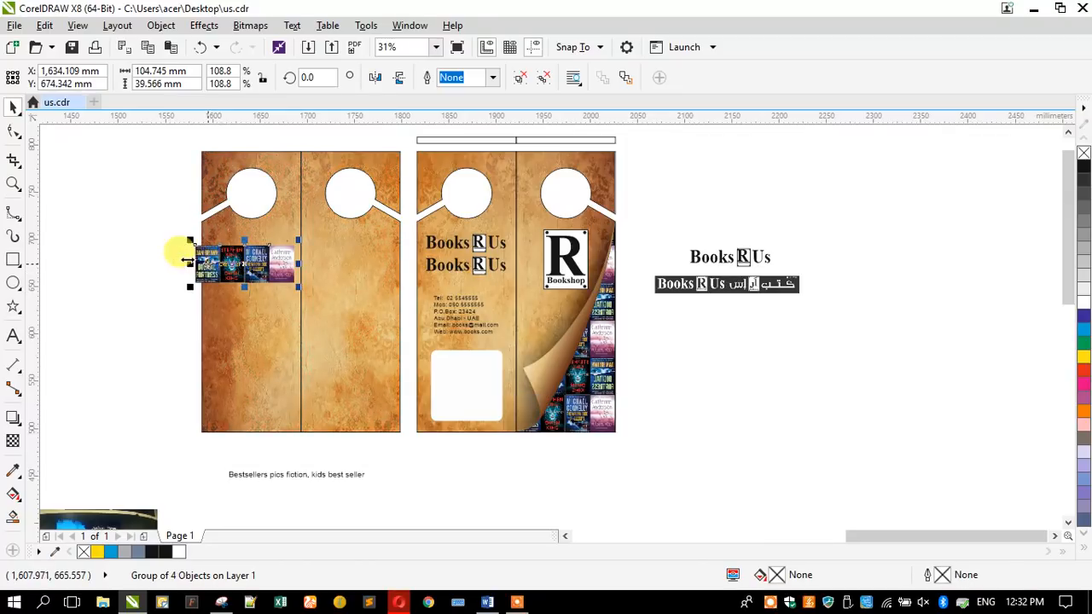
shift+click(215, 295)
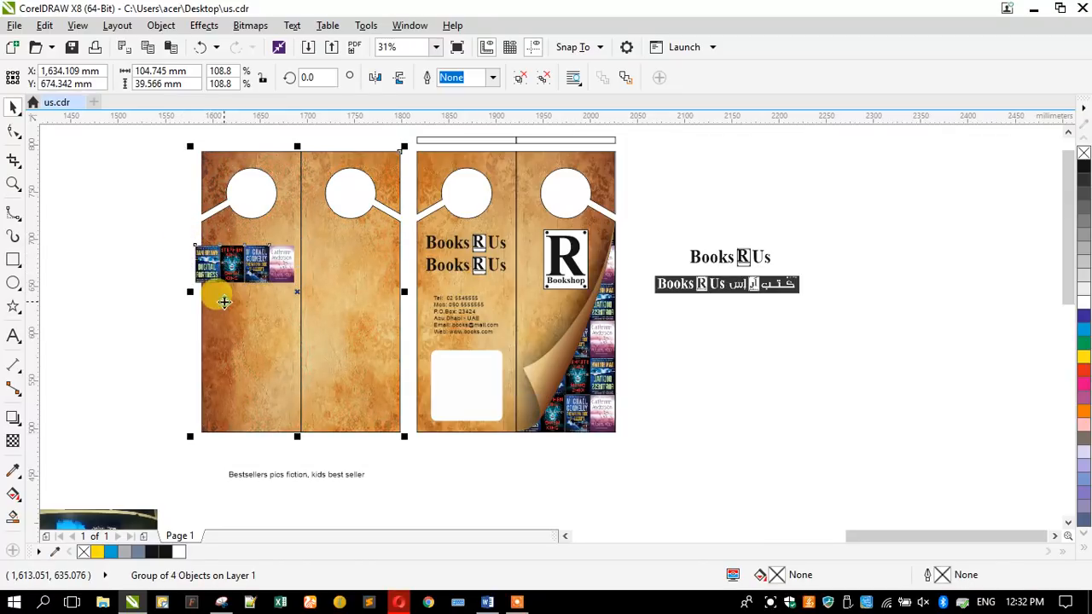
Duplicate the two thin rectangles from above the page-curl hanger to the same position above the plain hanger
click(463, 141)
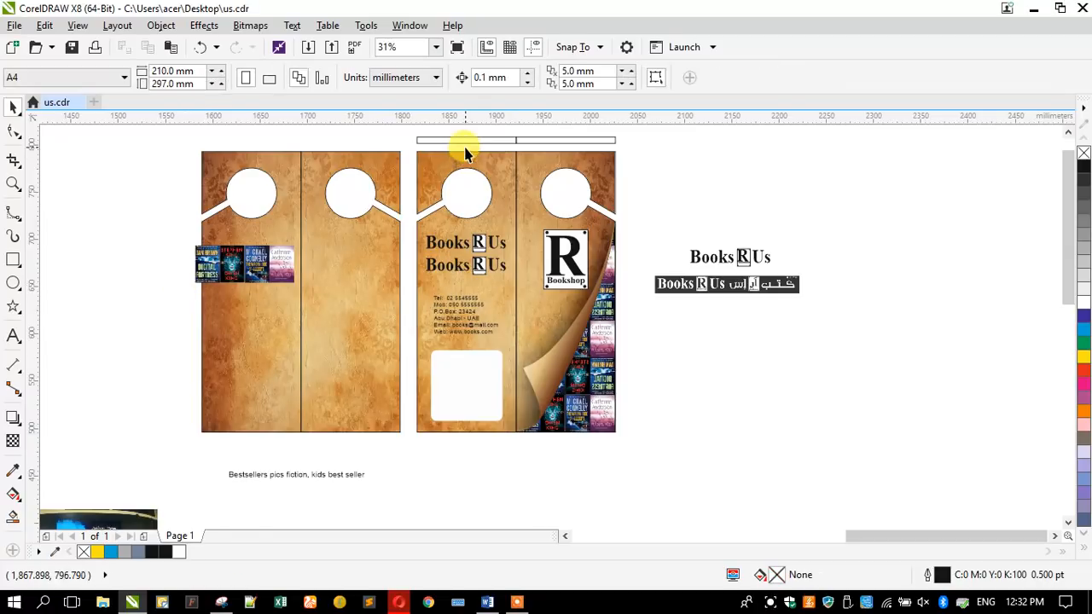
shift+click(614, 142)
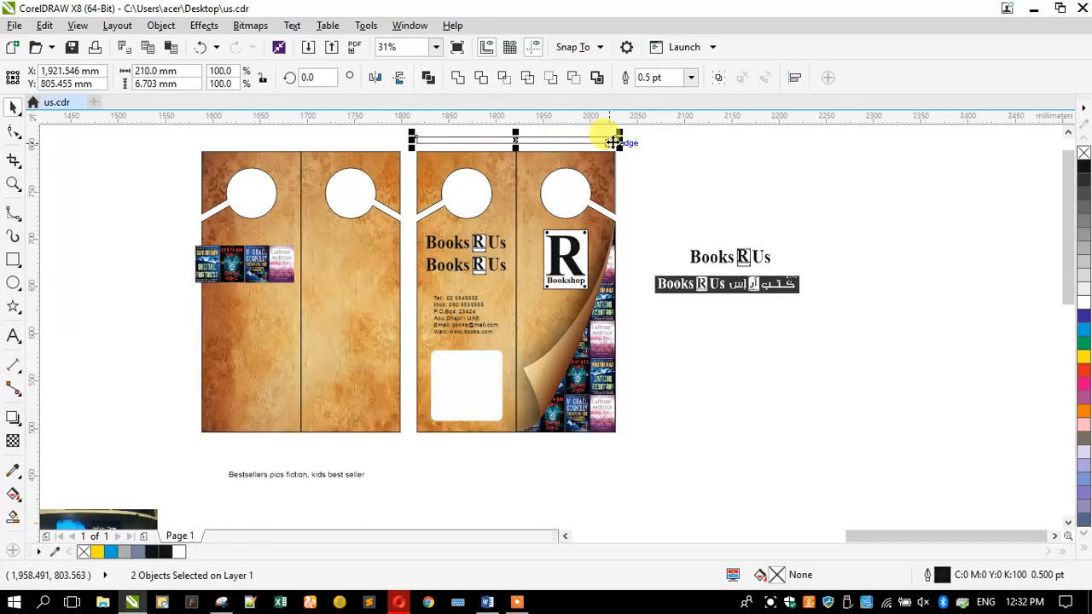
drag(616, 140, 441, 151)
drag(400, 156, 400, 153)
right_click(400, 153)
click(166, 175)
Centre the row of four book covers horizontally on the thin rectangle above the plain hanger's left half
click(221, 242)
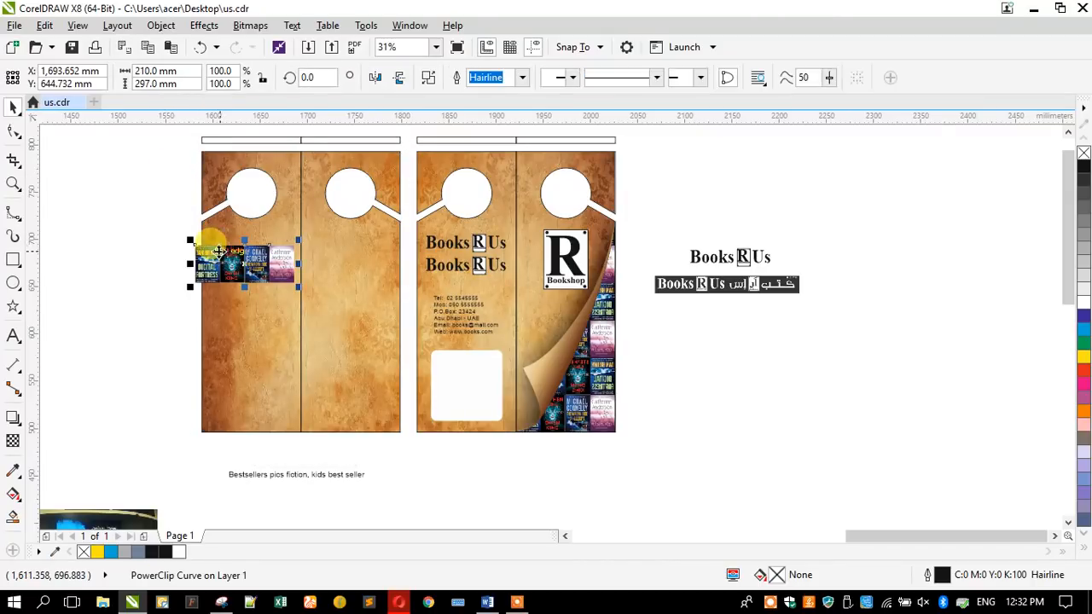
click(219, 143)
key(c)
click(133, 189)
Duplicate the row of covers directly beneath itself, and copy both rows down to the plain hanger's bottom edge
click(239, 249)
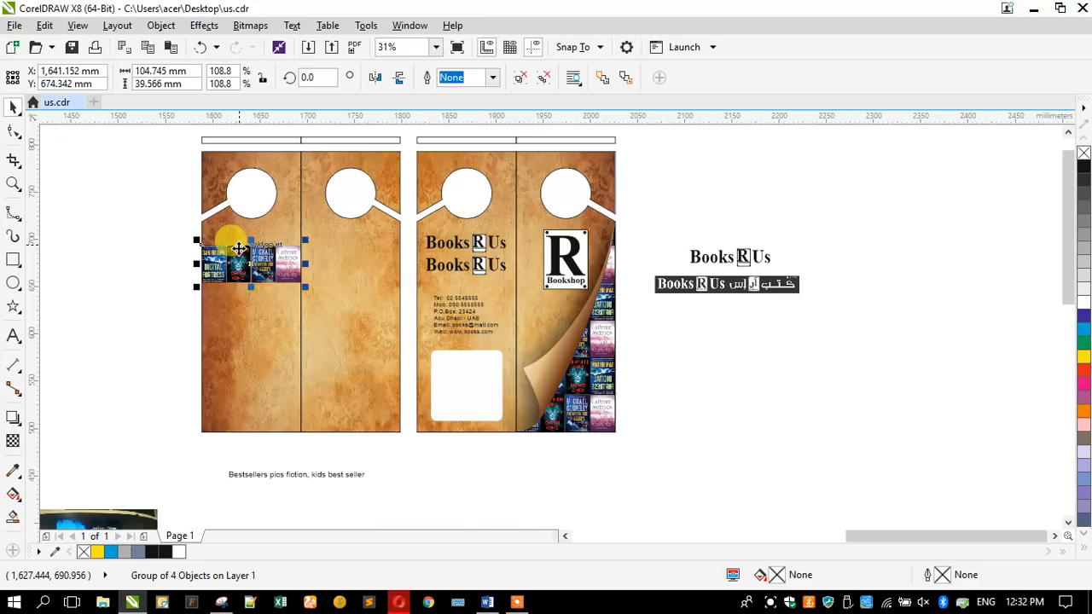
drag(256, 244, 258, 280)
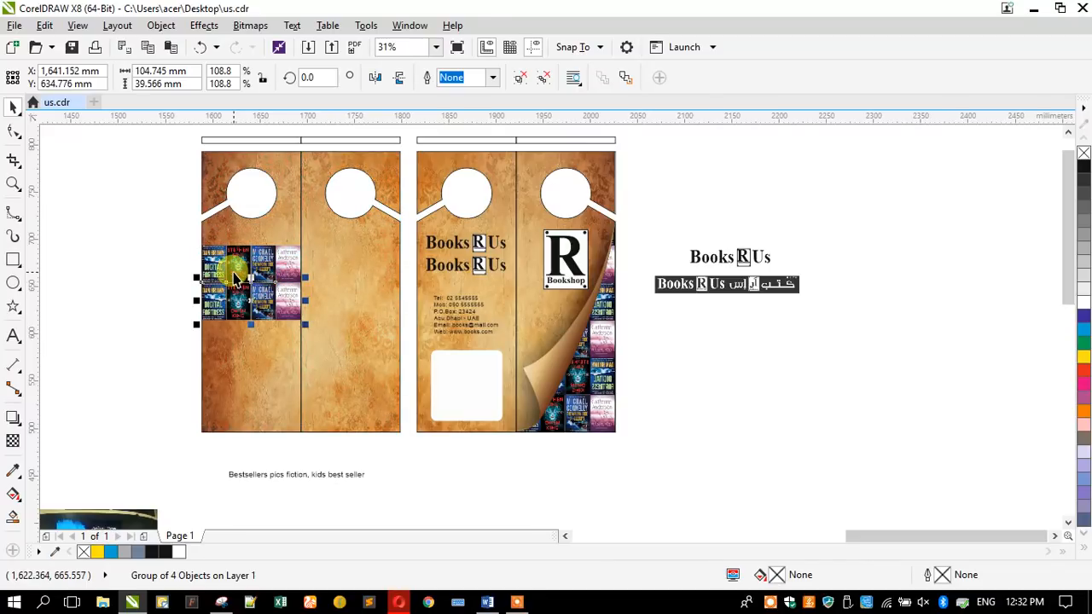
shift+click(236, 257)
drag(239, 245, 243, 356)
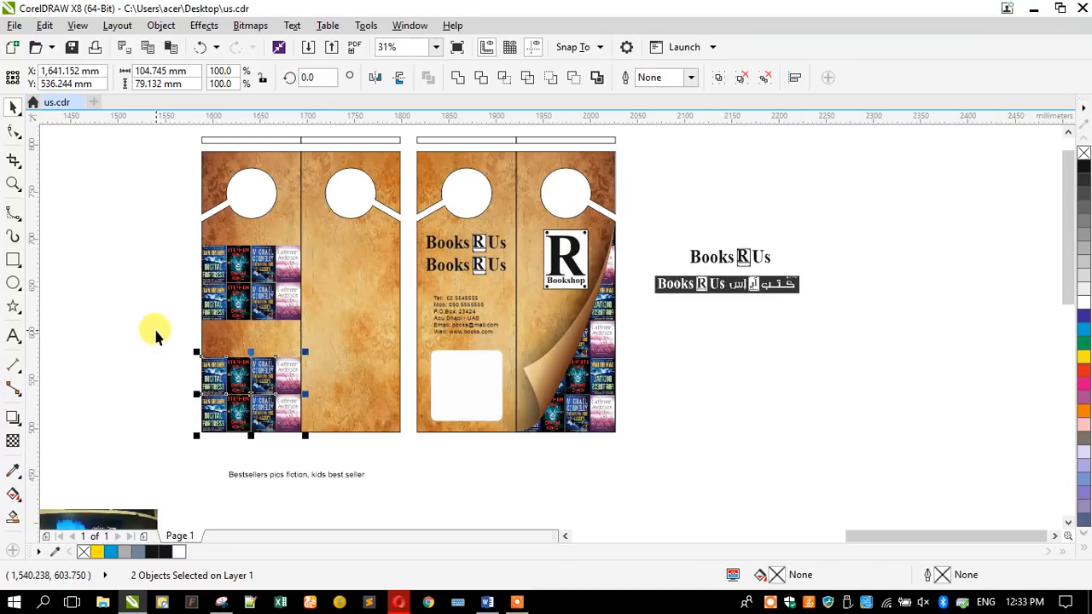
key(ctrl+z)
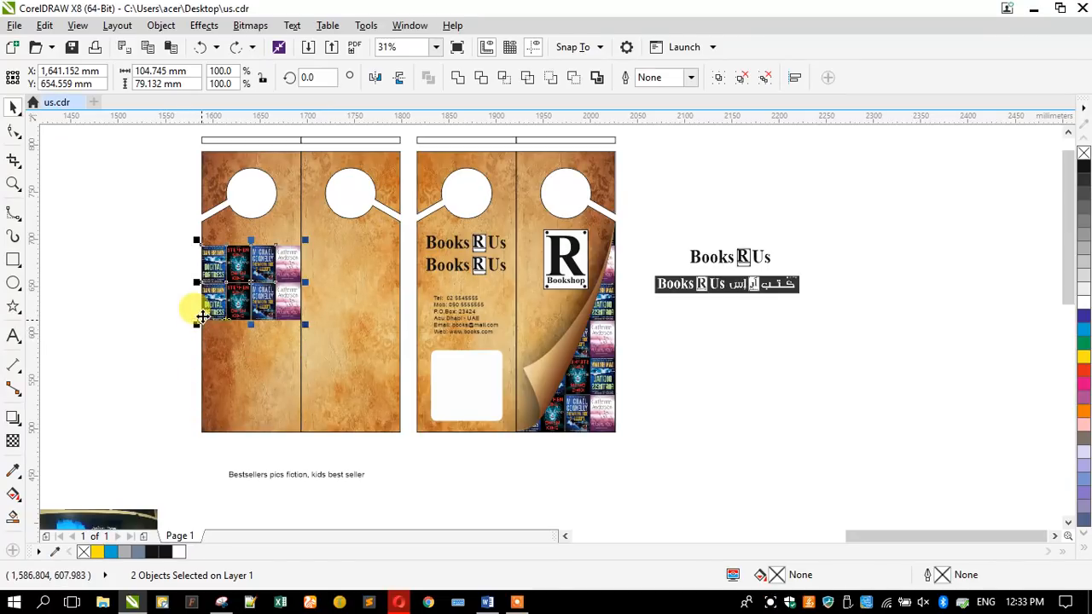
drag(201, 320, 196, 430)
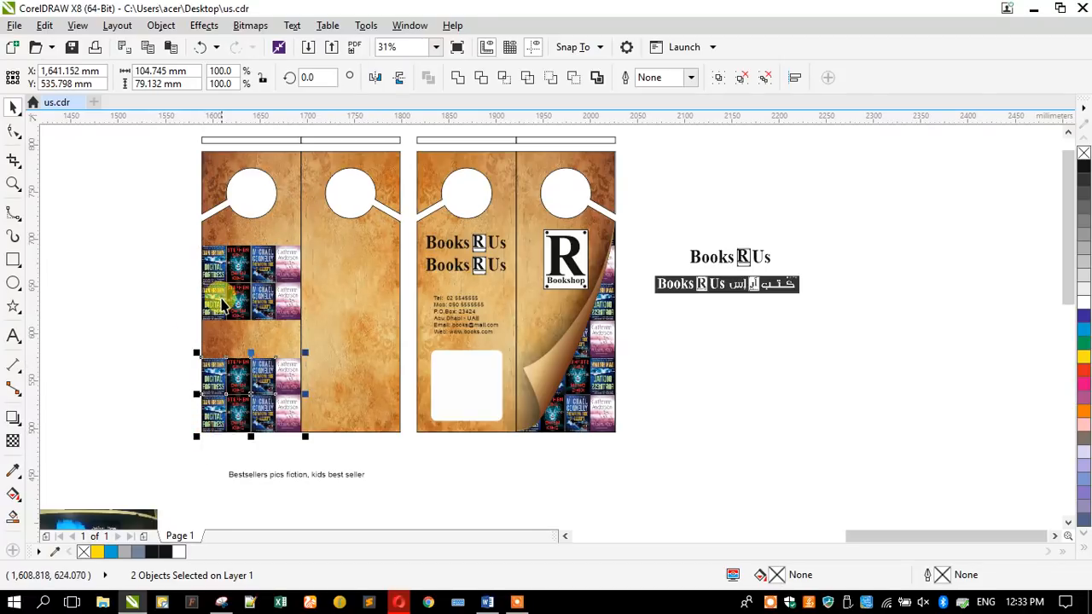
Shift the upper two rows of book covers slightly down on the plain hanger
click(221, 299)
shift+click(213, 264)
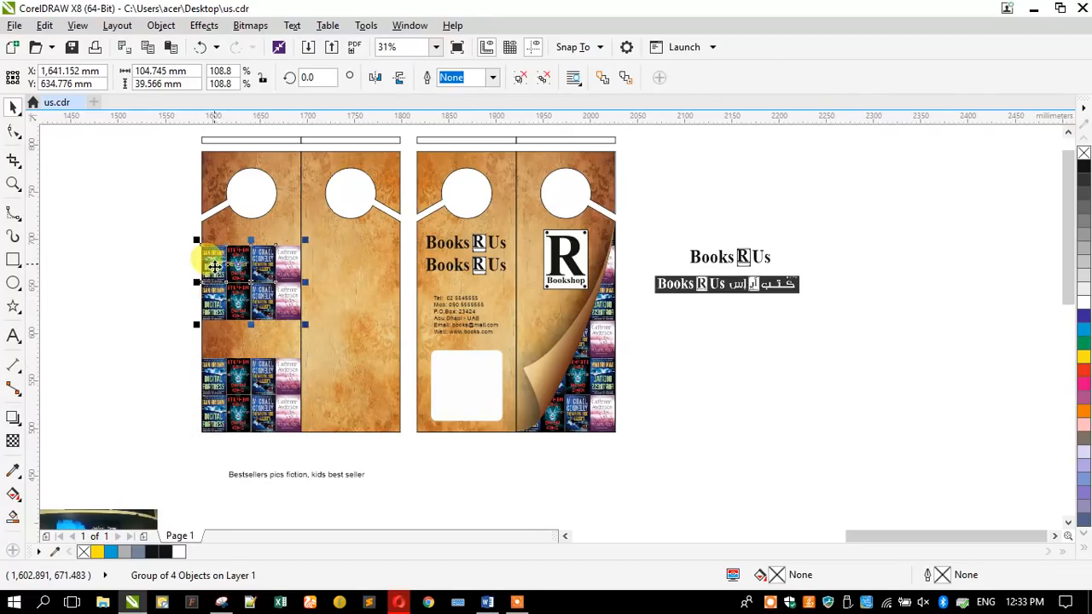
scroll(213, 264, up, 1)
drag(214, 260, 214, 269)
click(142, 274)
scroll(203, 265, down, 1)
Duplicate all four rows of book covers onto the plain hanger's right half
click(209, 266)
shift+click(210, 317)
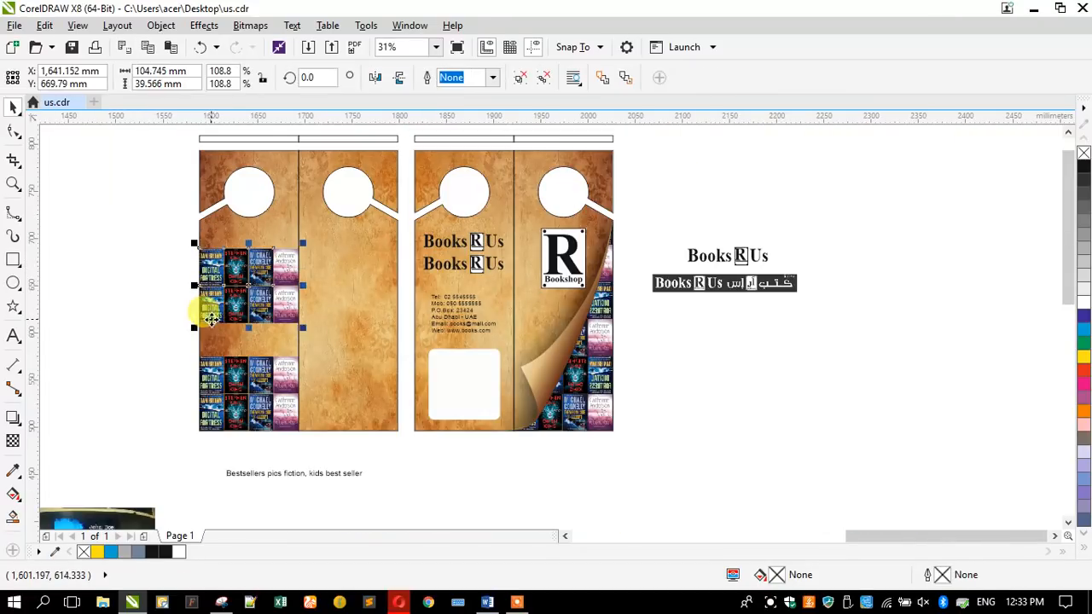
shift+click(211, 375)
shift+click(201, 406)
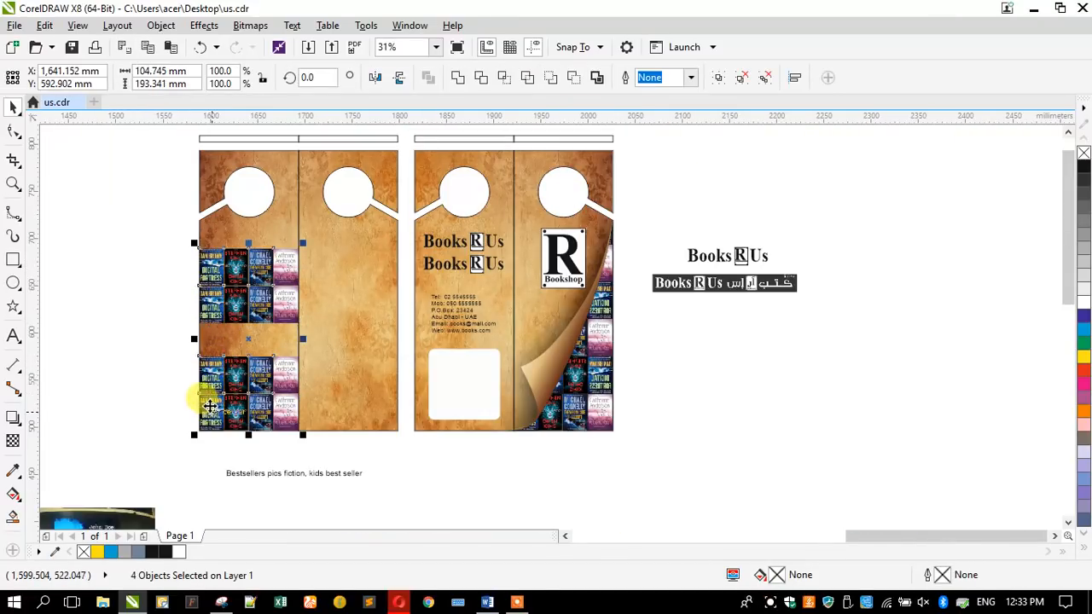
drag(205, 281, 299, 282)
right_click(298, 282)
click(150, 274)
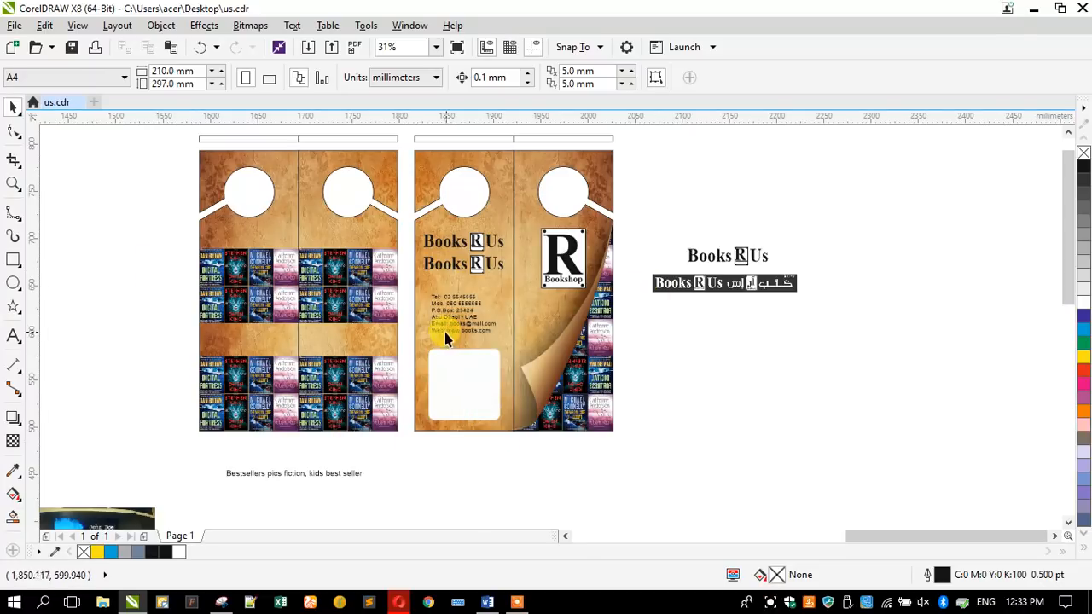
Replace the bestsellers text below the hanger with "Category Name", using the spelling suggestion "Category"
double_click(262, 473)
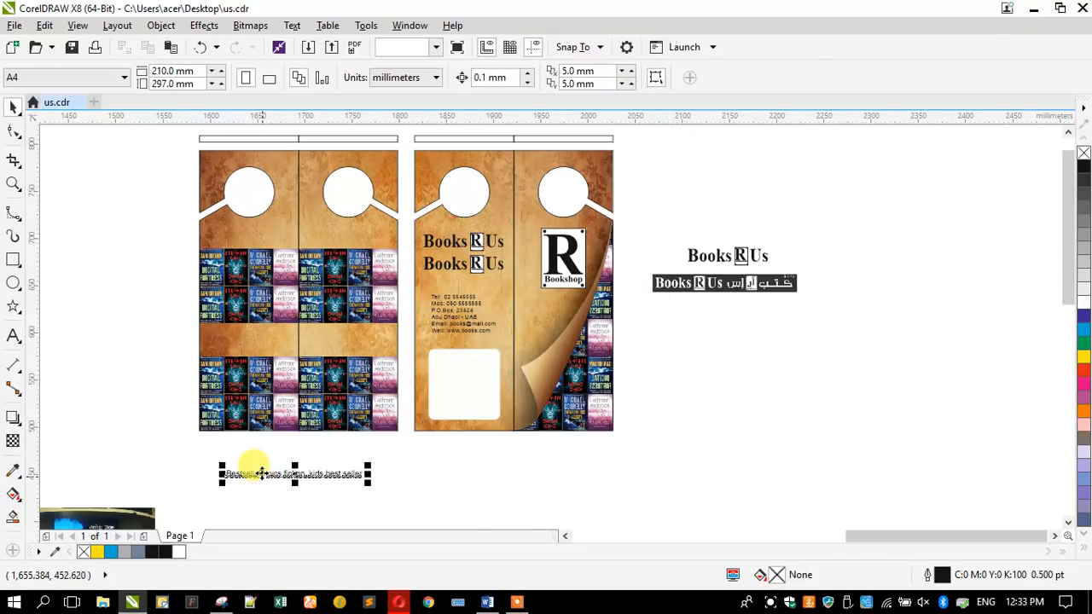
key(ctrl+a)
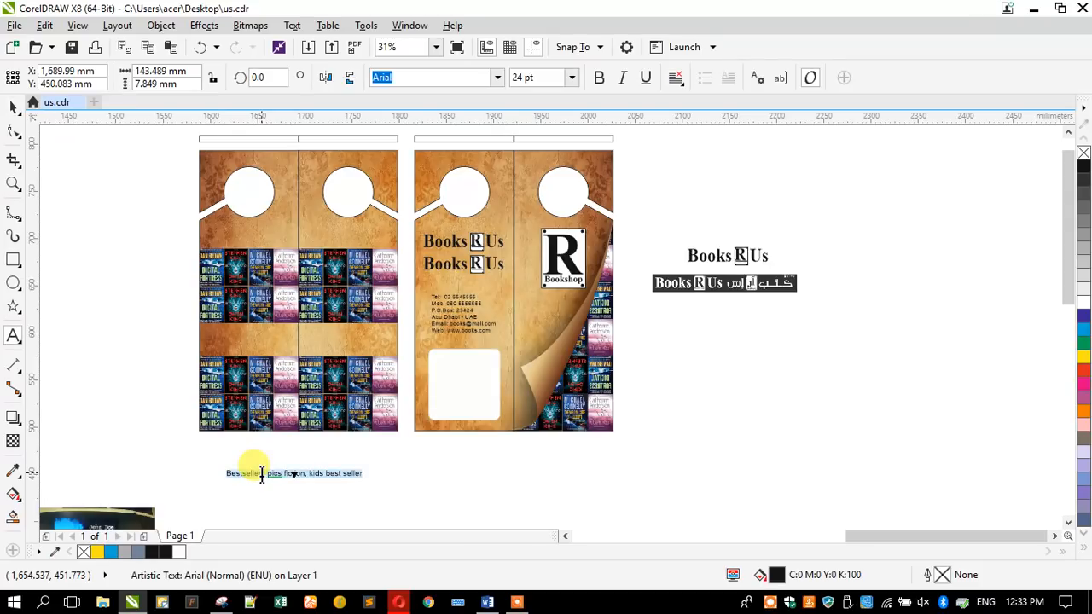
text(Caf)
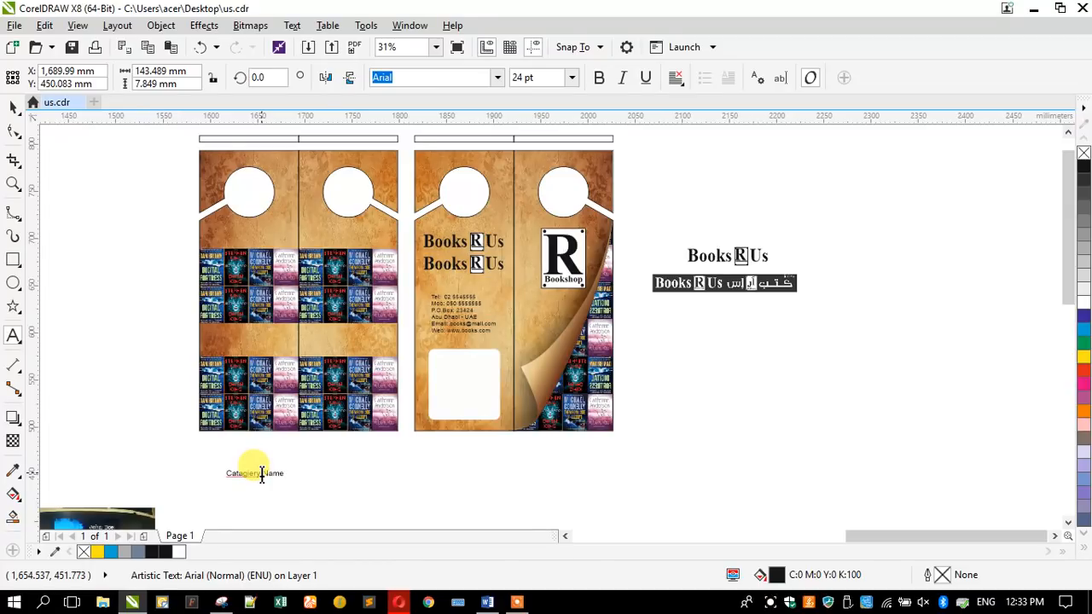
scroll(251, 480, up, 2)
right_click(246, 474)
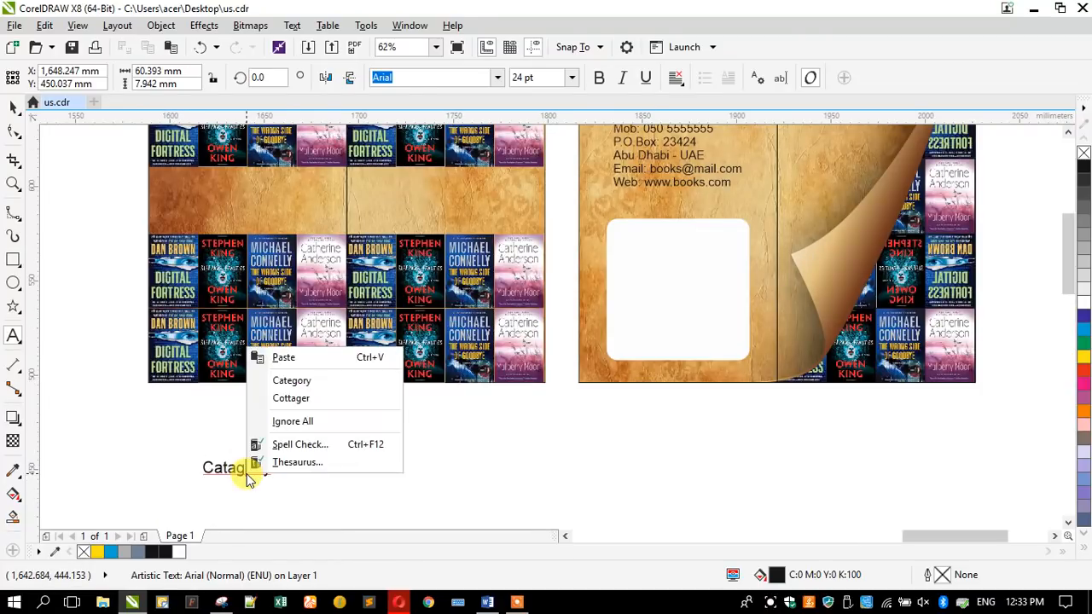
click(290, 381)
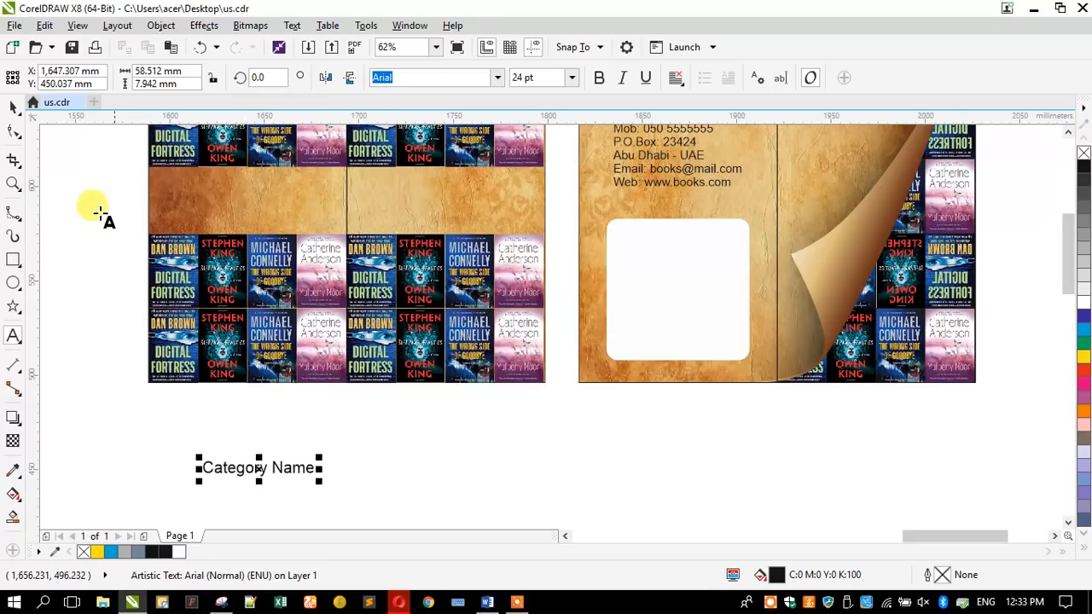
Make the "Category Name" text bold and centre it over the covers in the left half's band between the cover rows
click(599, 78)
drag(218, 460, 216, 208)
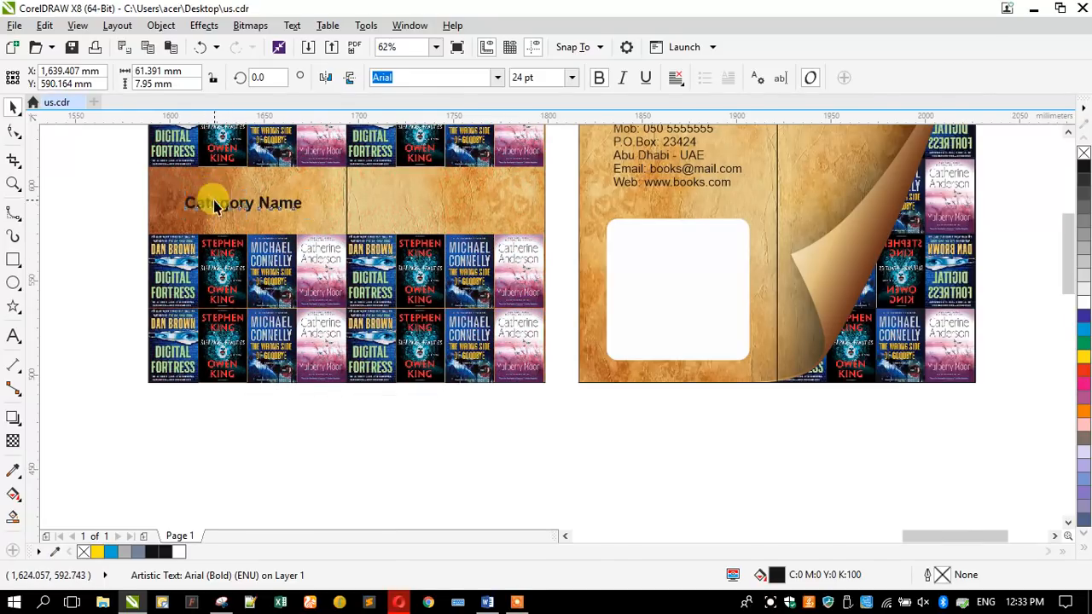
click(218, 252)
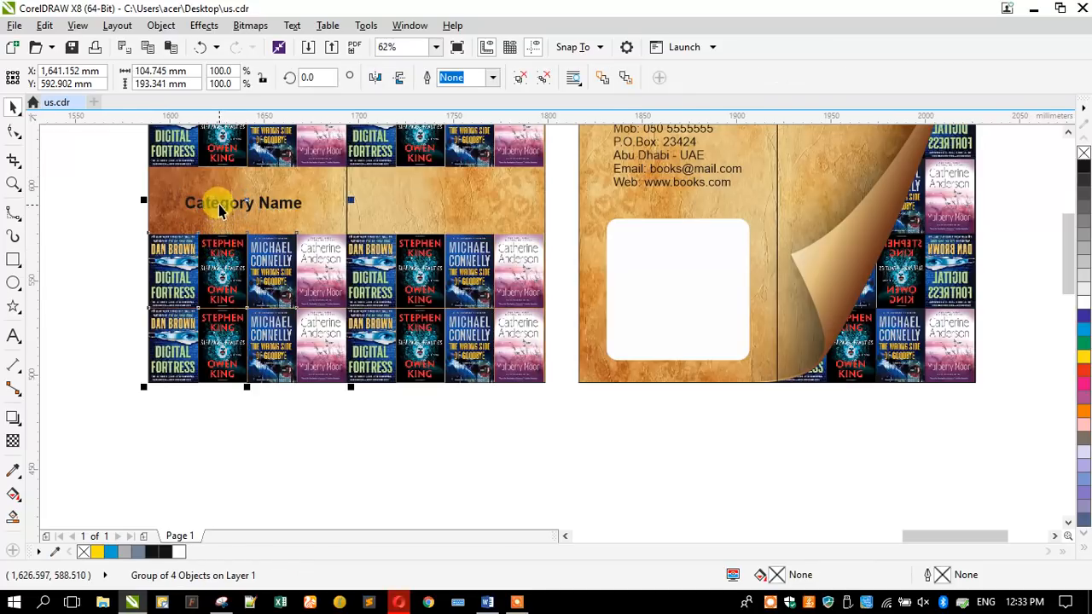
click(219, 208)
click(222, 253)
click(123, 262)
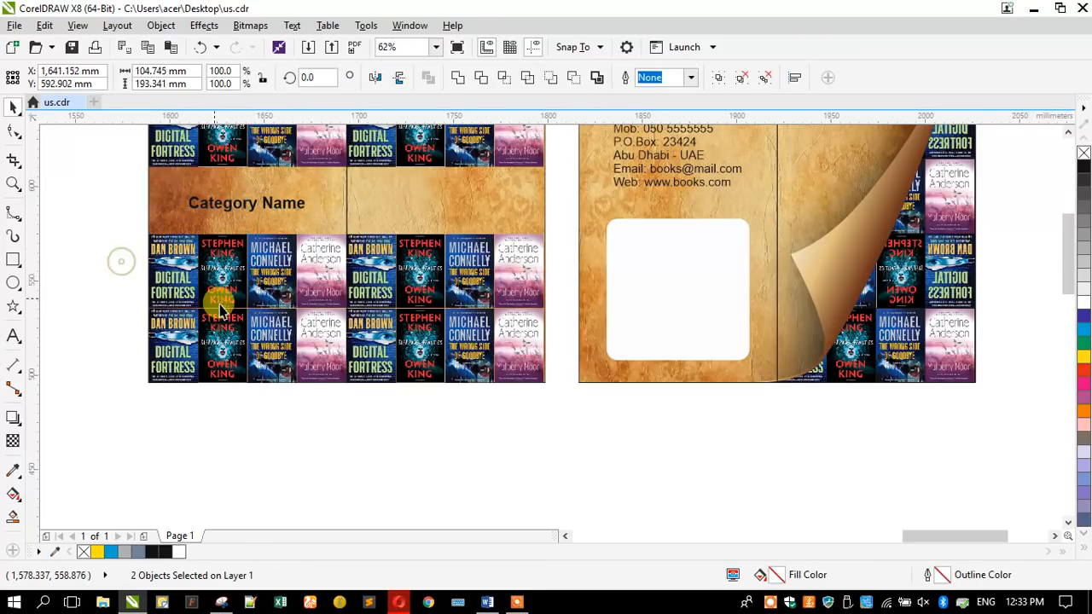
Duplicate the "Category Name" label above the upper covers, and copy both labels centred onto the plain hanger's right half
scroll(244, 340, down, 1)
scroll(248, 152, up, 1)
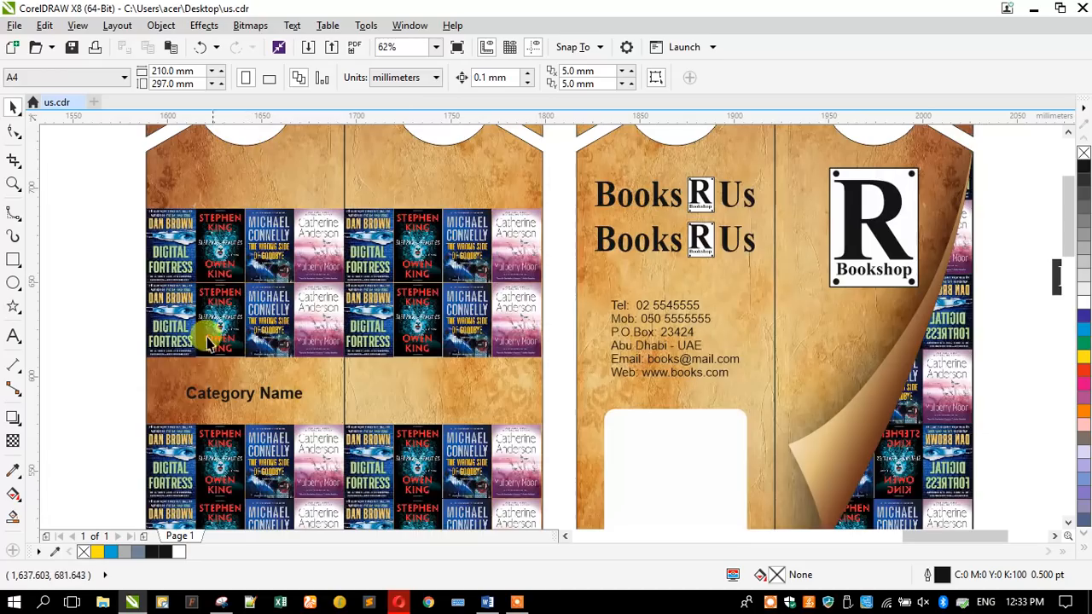
drag(212, 398, 229, 179)
shift+click(211, 397)
drag(212, 397, 418, 400)
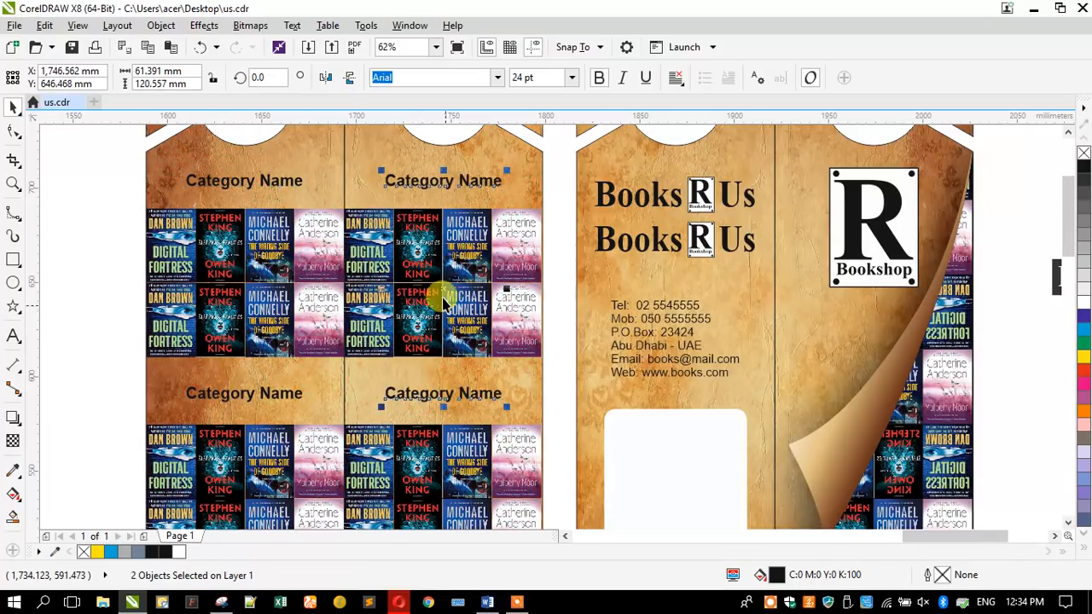
shift+click(420, 263)
click(83, 236)
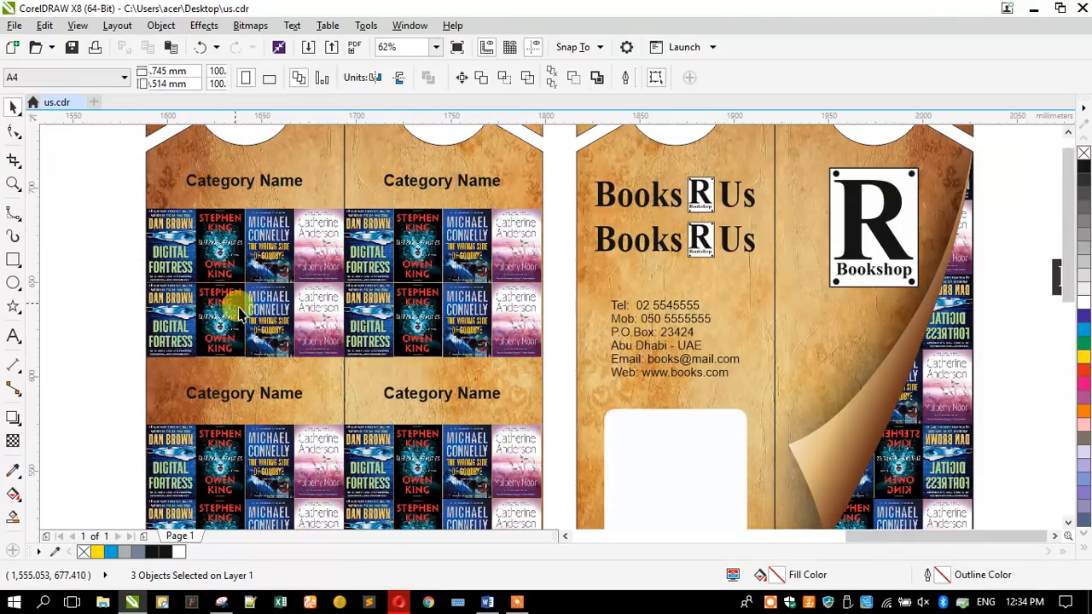
Examine both hanger layouts and the Arabic lettering in the dark Books R Us logo bar
scroll(213, 286, down, 3)
click(13, 184)
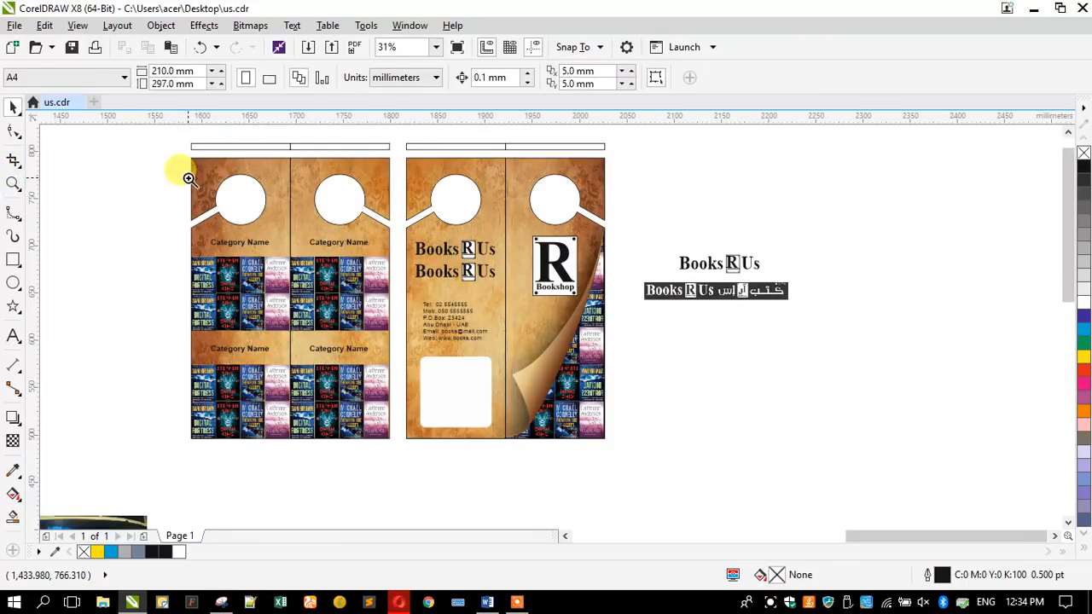
drag(181, 147, 623, 451)
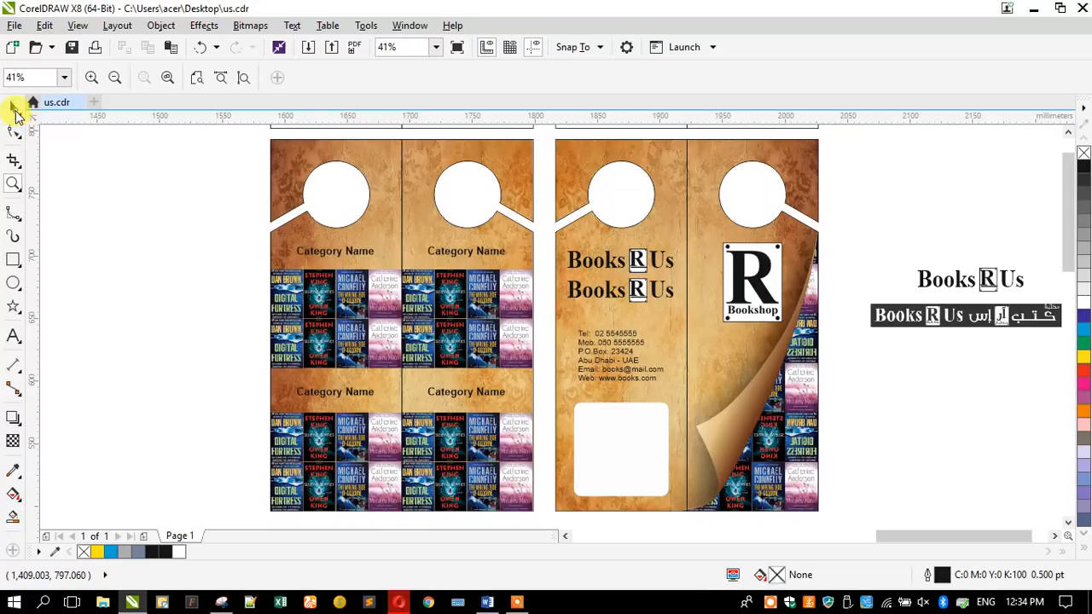
click(14, 107)
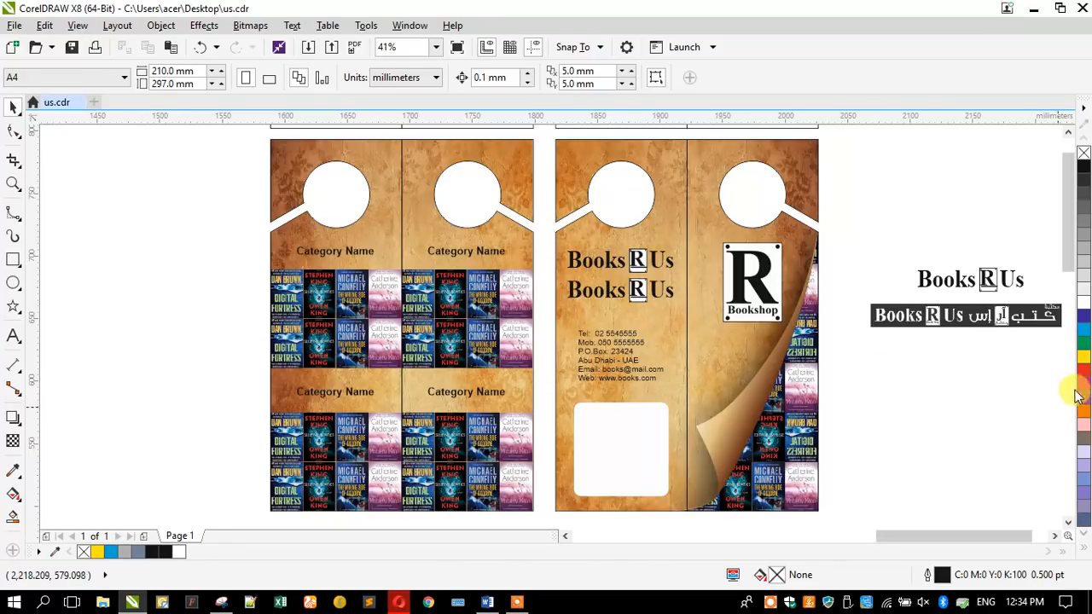
scroll(1015, 317, up, 5)
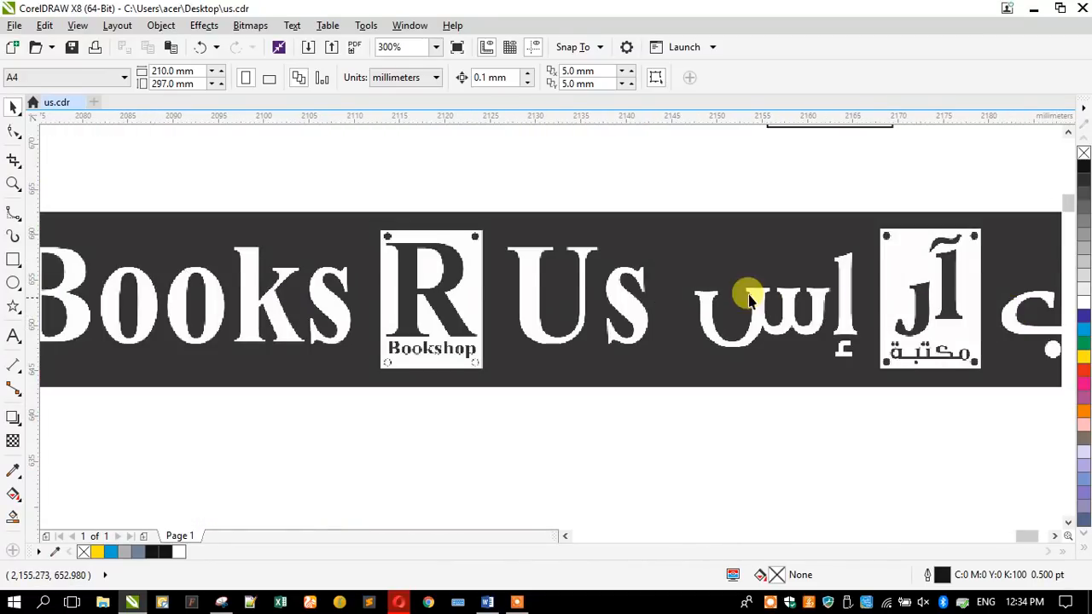
scroll(541, 273, down, 2)
scroll(889, 282, up, 2)
scroll(889, 282, up, 1)
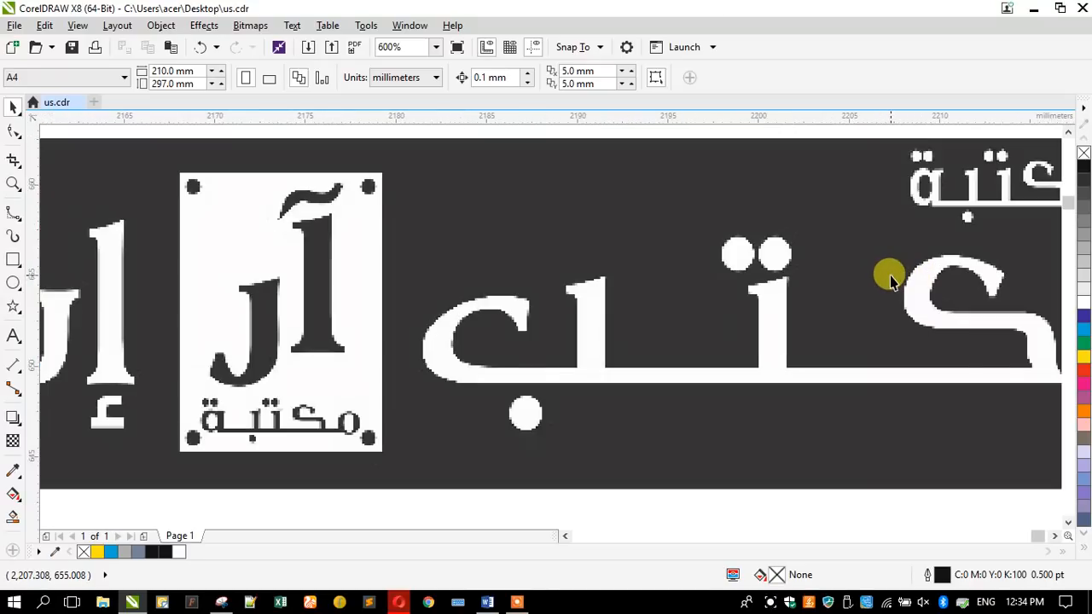
scroll(804, 248, down, 1)
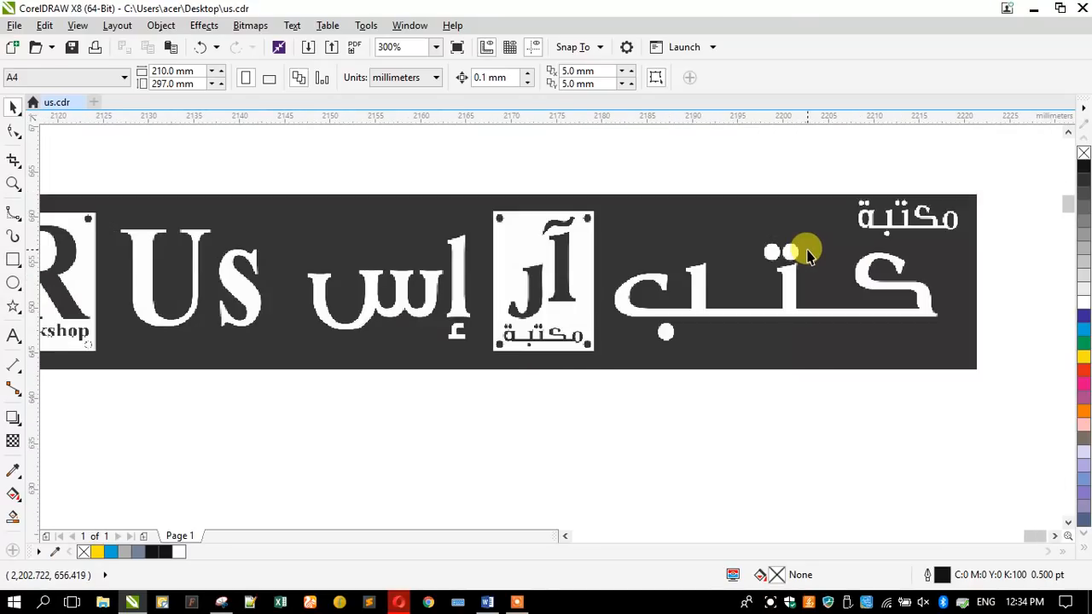
scroll(424, 281, up, 1)
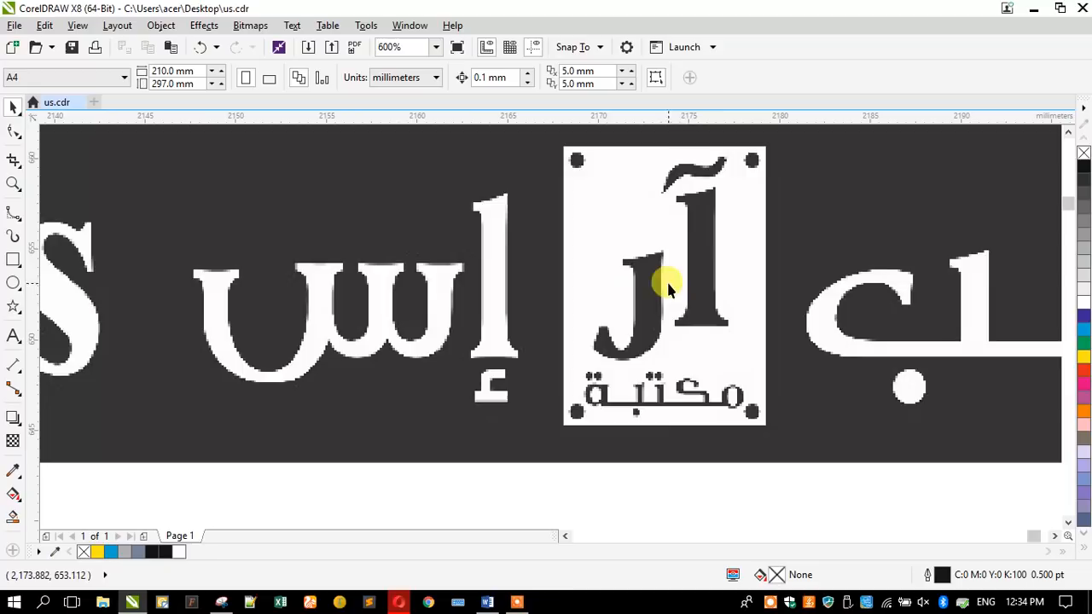
scroll(742, 297, down, 2)
scroll(750, 300, down, 2)
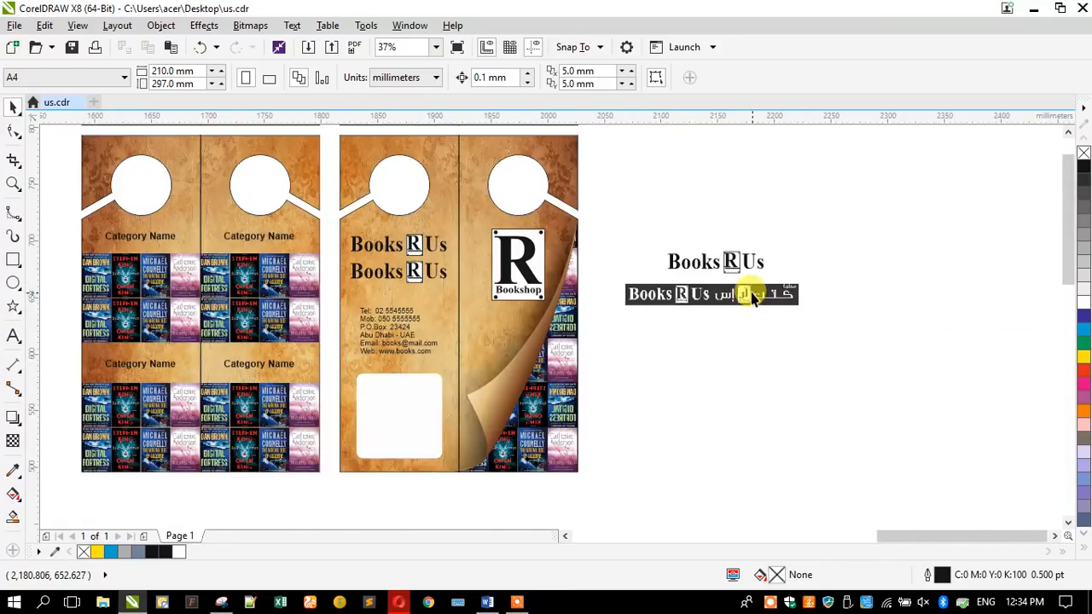
Remove the outlines from both door hanger shapes, the category-cover side and the page-curl side
click(13, 183)
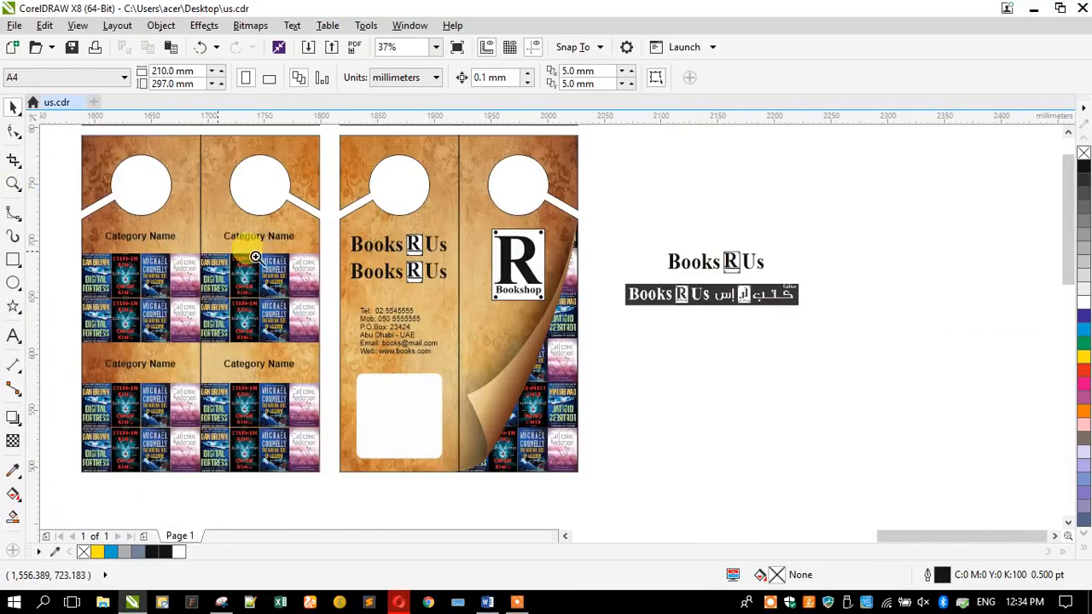
scroll(312, 225, down, 1)
drag(306, 218, 572, 404)
click(15, 107)
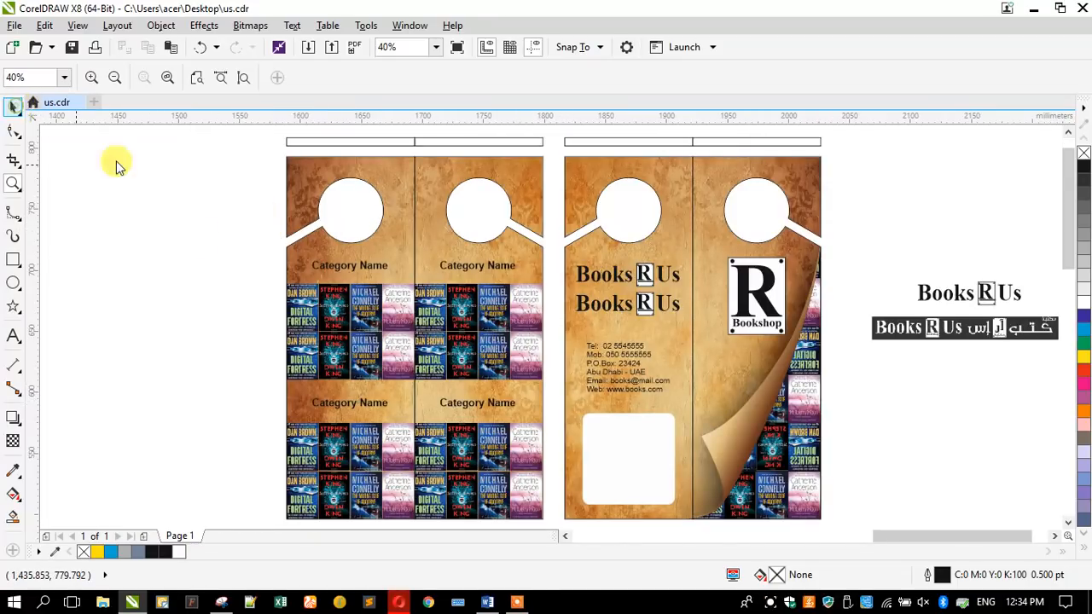
click(408, 195)
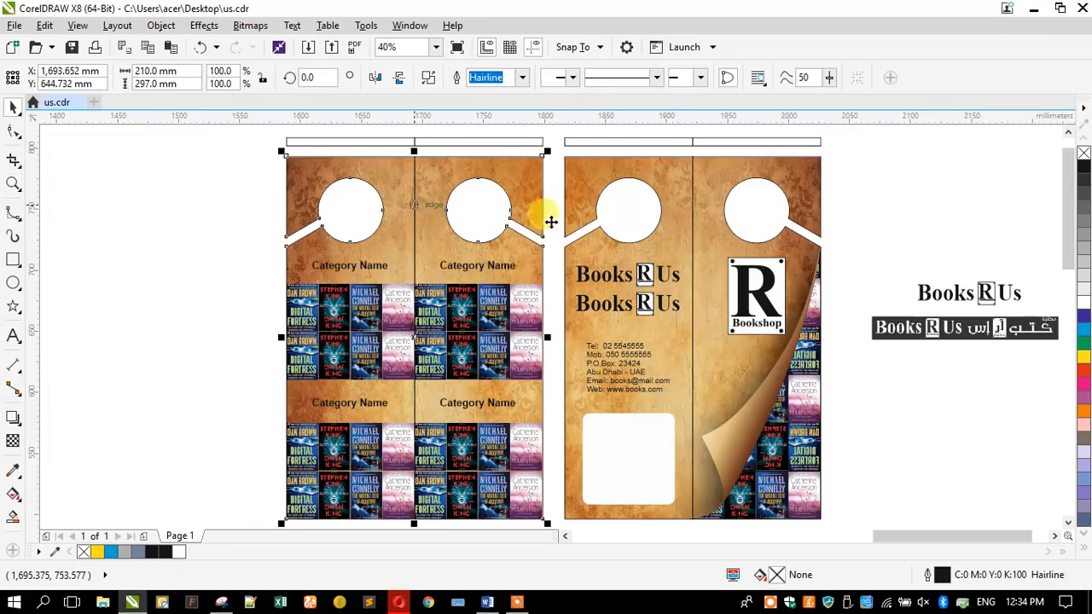
click(754, 172)
right_click(1082, 154)
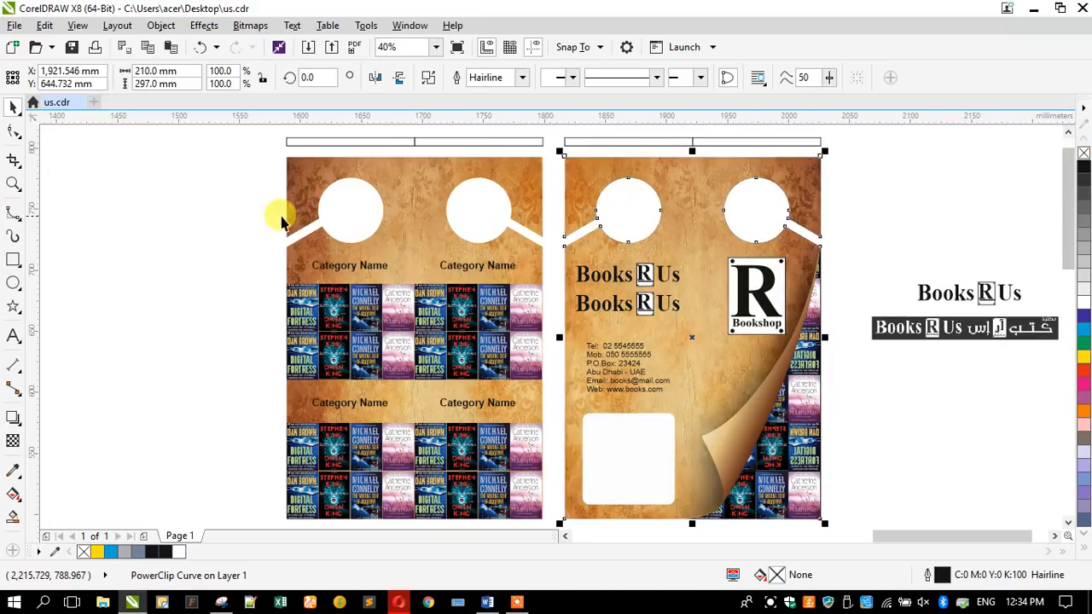
click(261, 213)
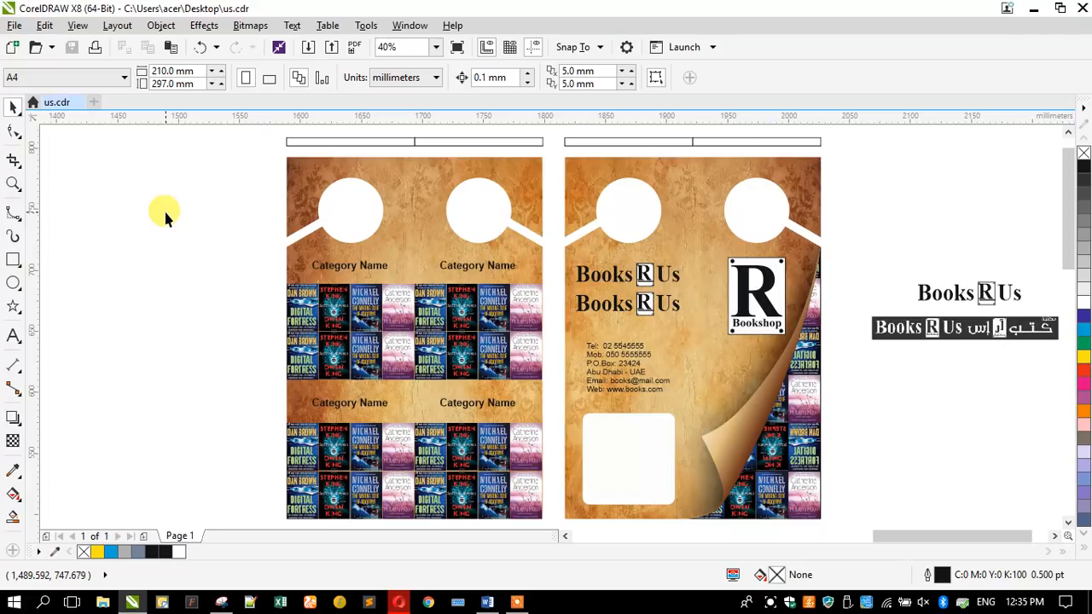
Minimise the drawing window to show the desktop
click(1030, 9)
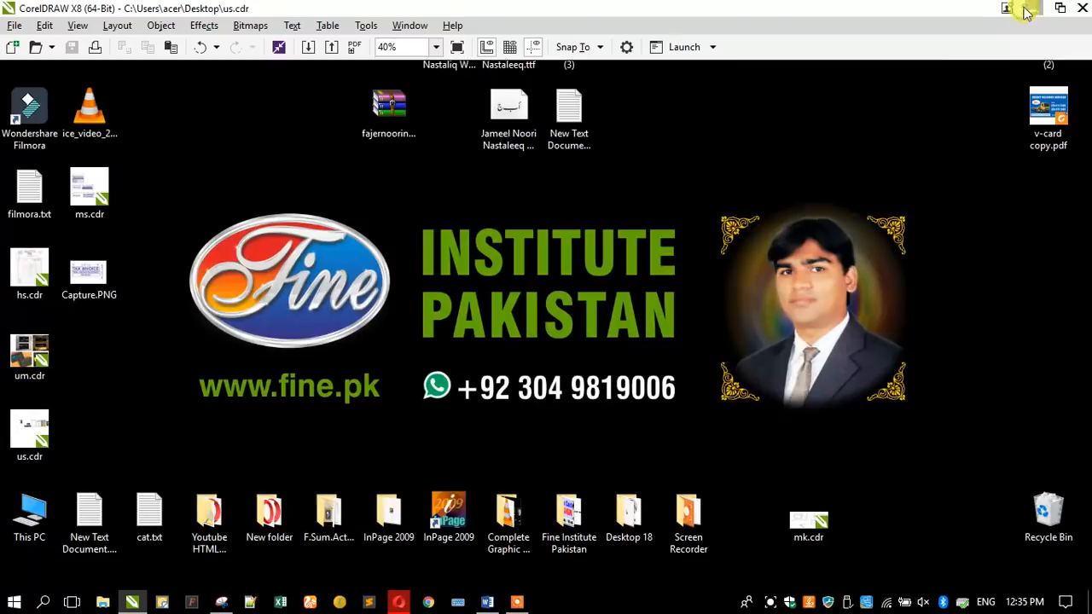
click(1030, 10)
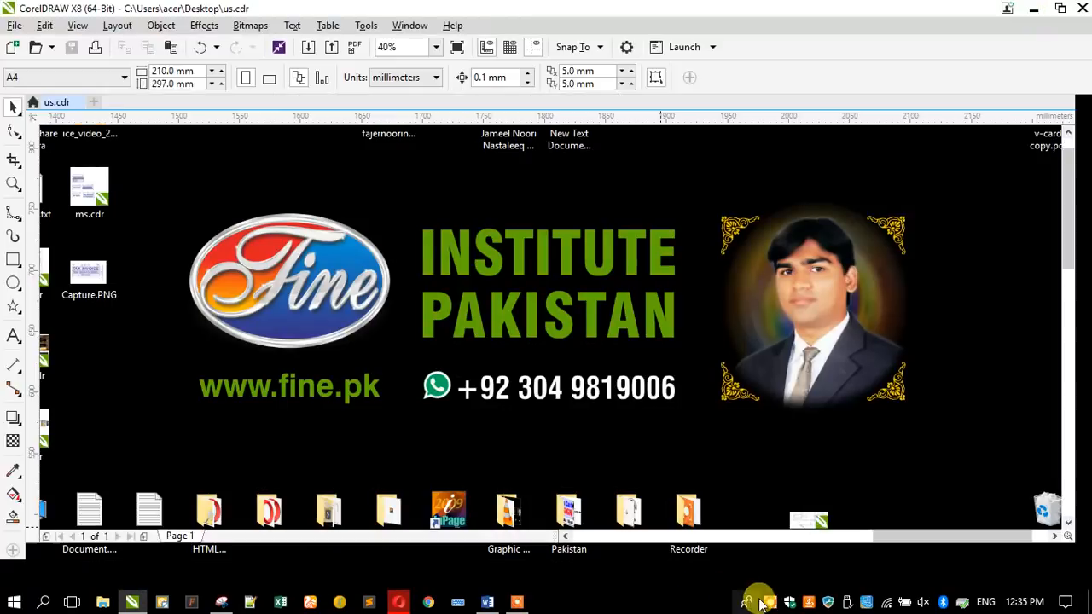